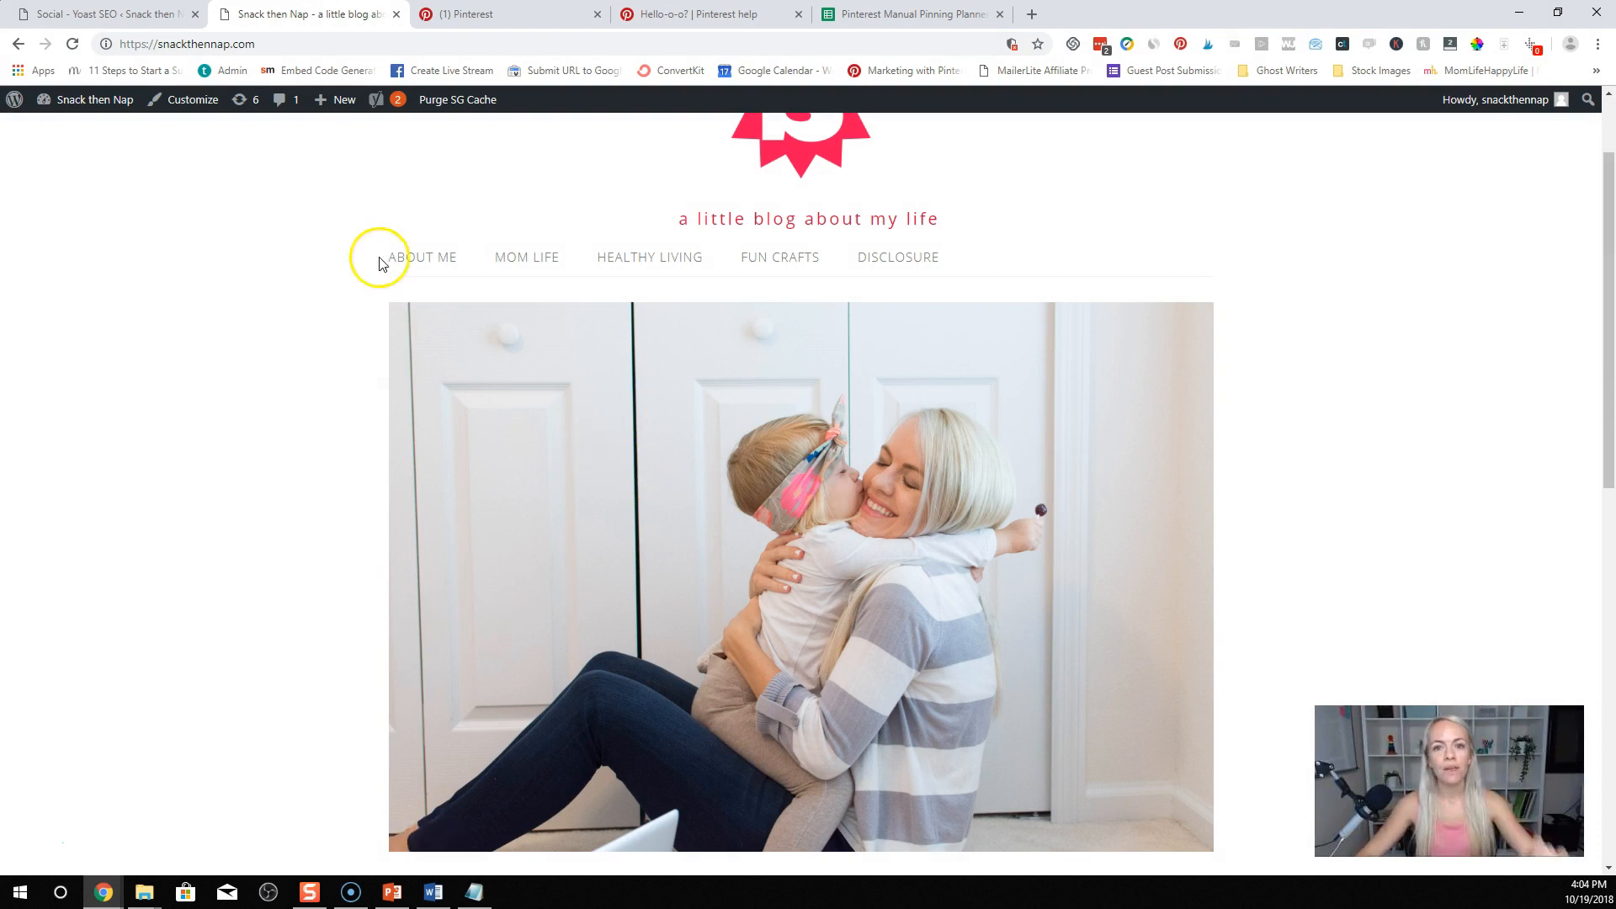
Step: Look over the blog's home page, including the header image, latest post and sidebar
scroll(595, 649, "up", 2)
scroll(595, 649, "down", 4)
scroll(595, 653, "down", 8)
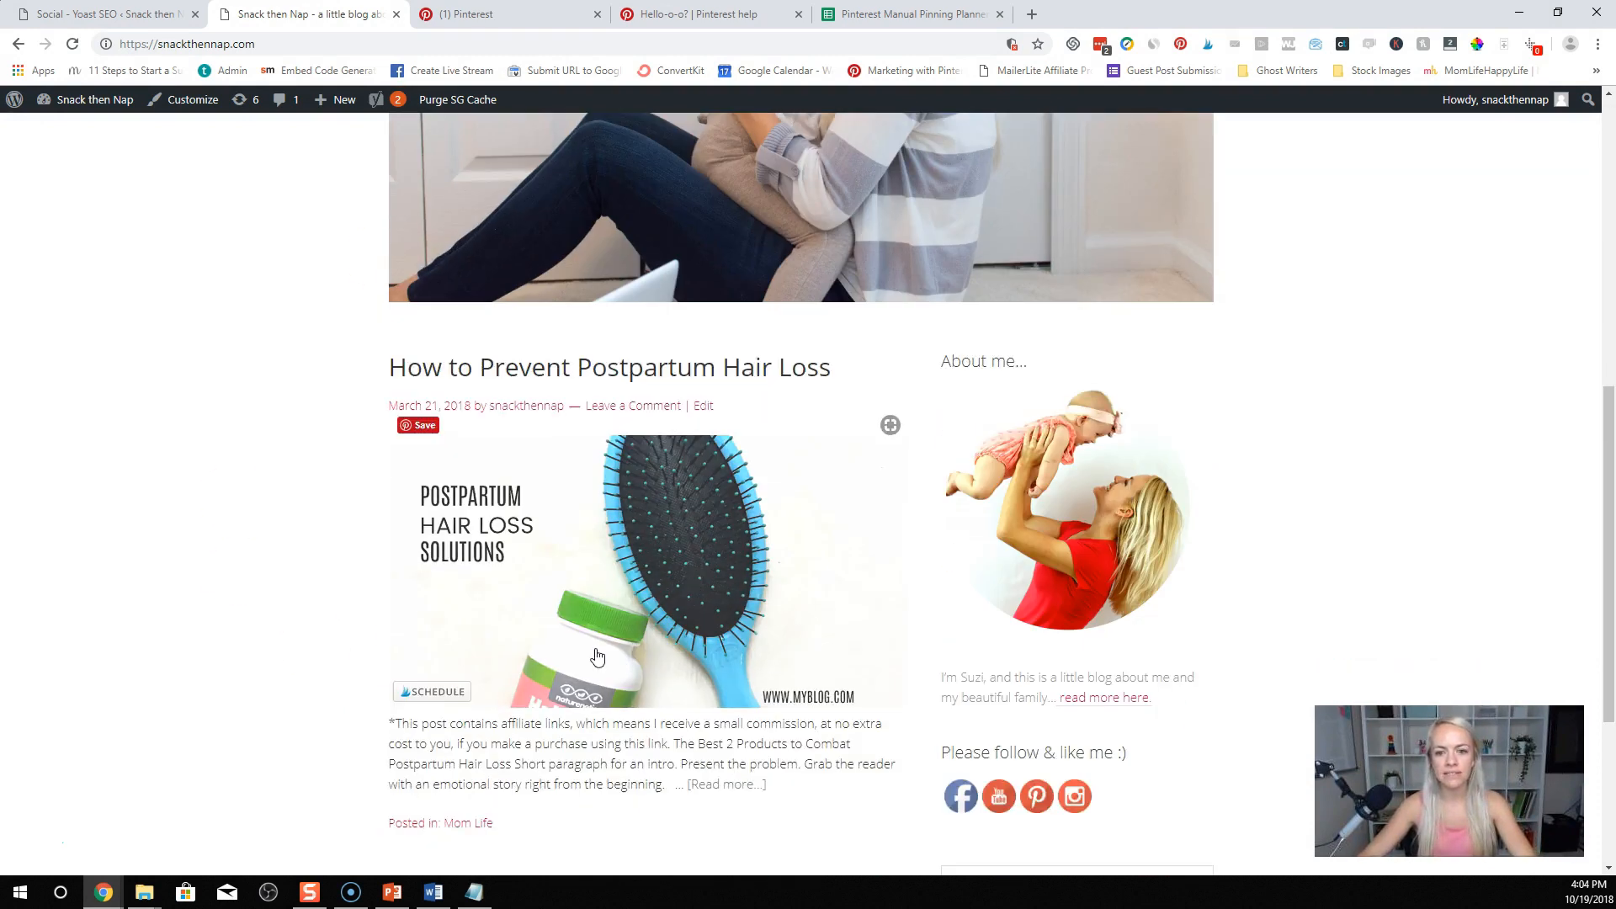
scroll(595, 653, "up", 12)
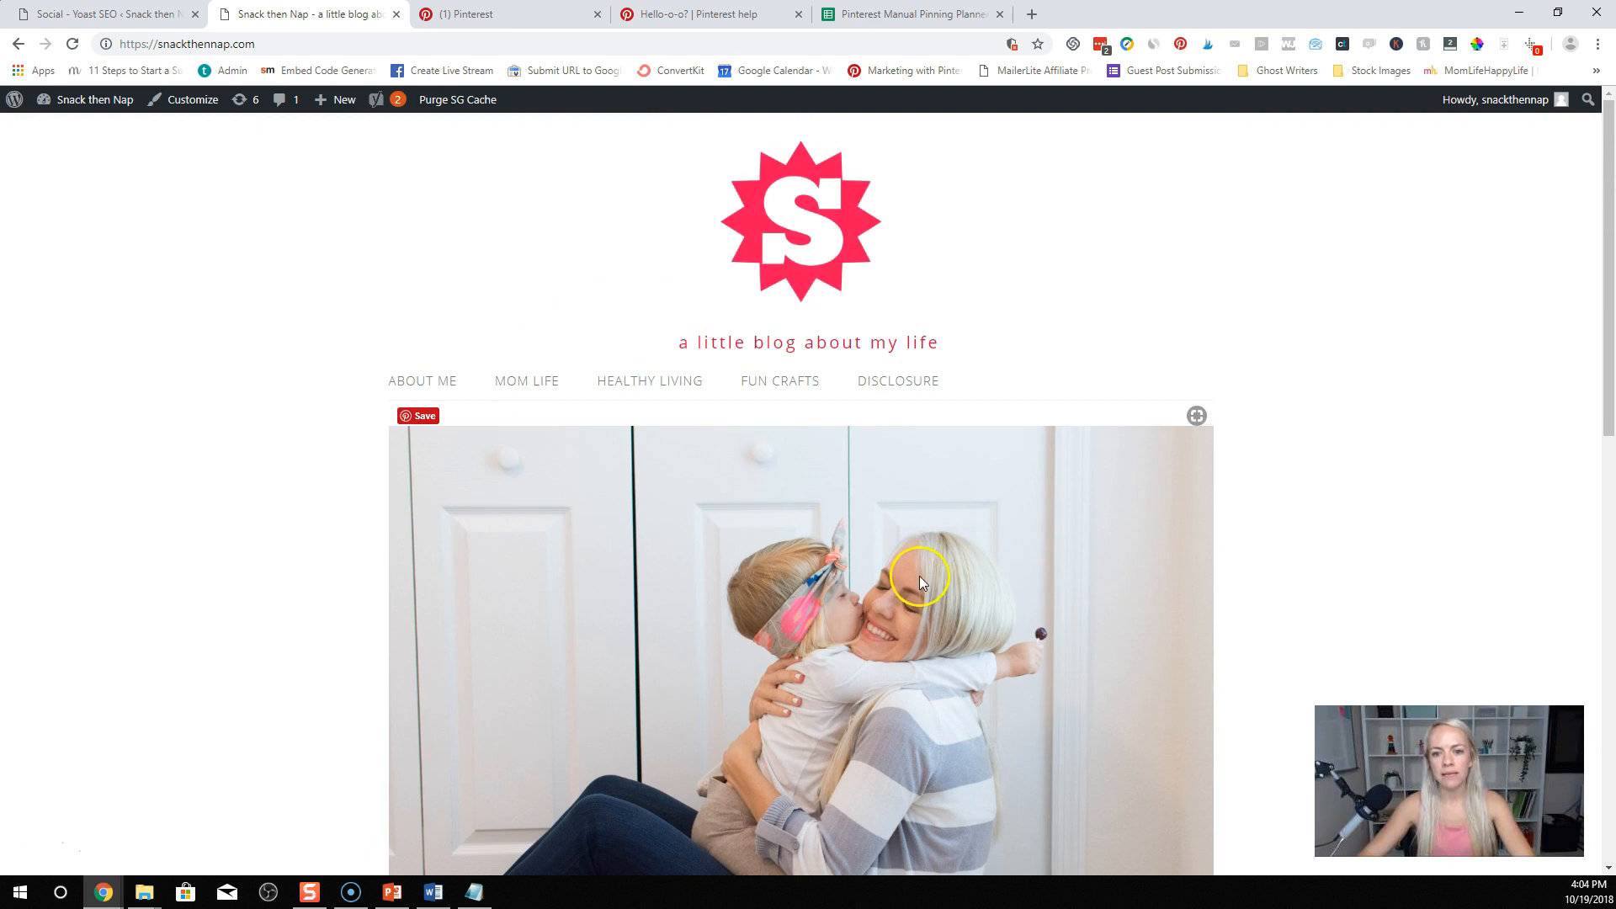
scroll(926, 573, "down", 10)
mouse_move(1015, 519)
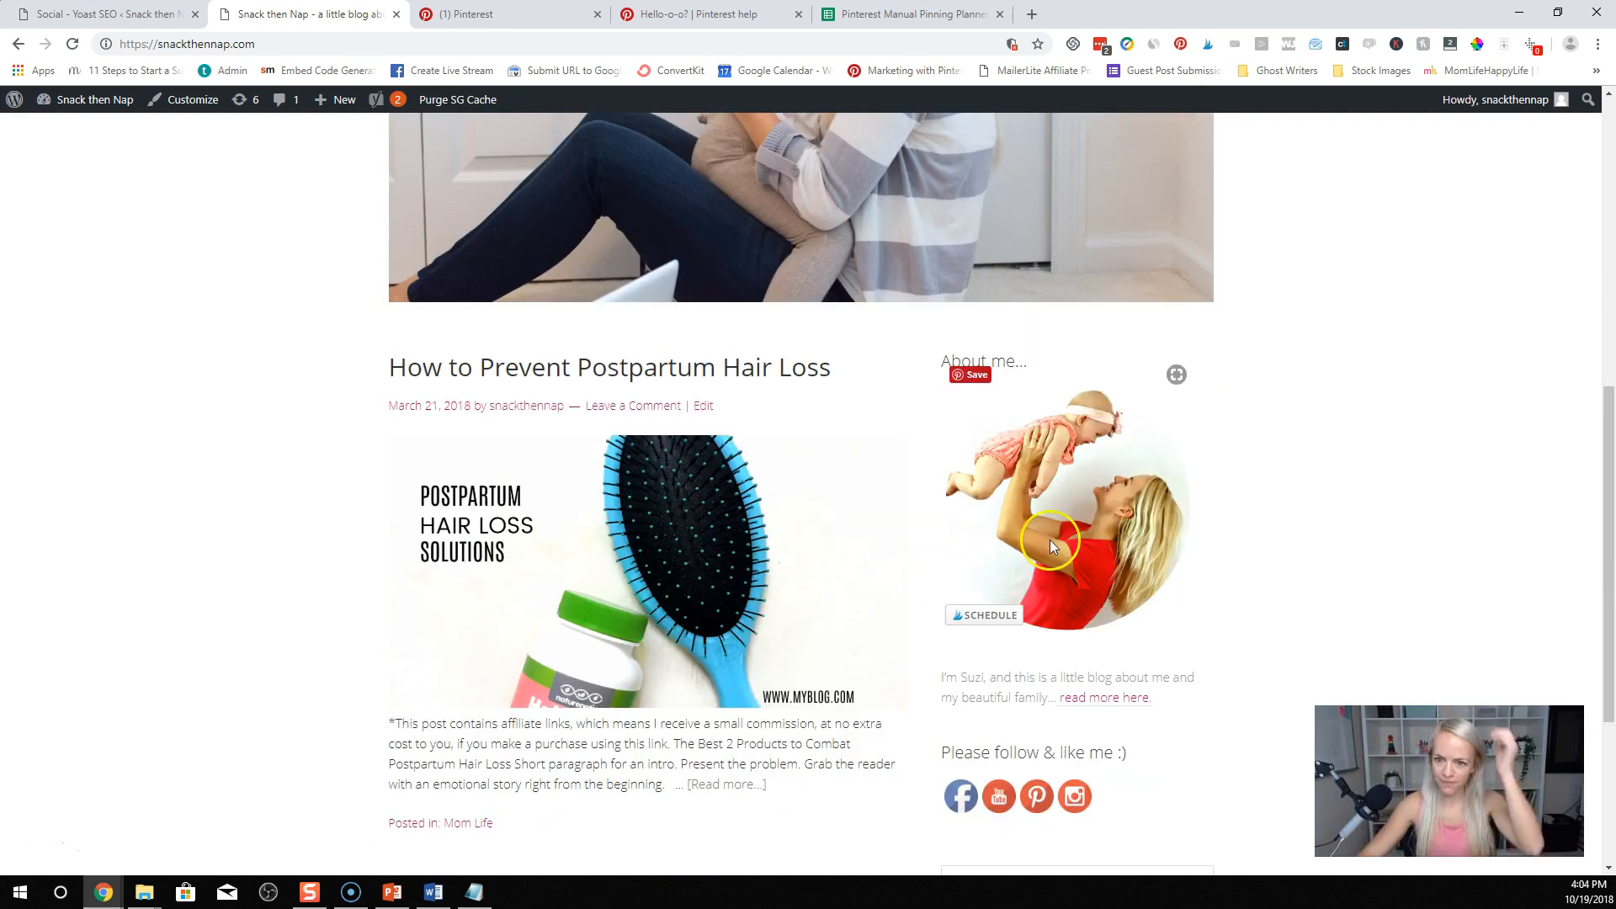
scroll(1071, 529, "down", 2)
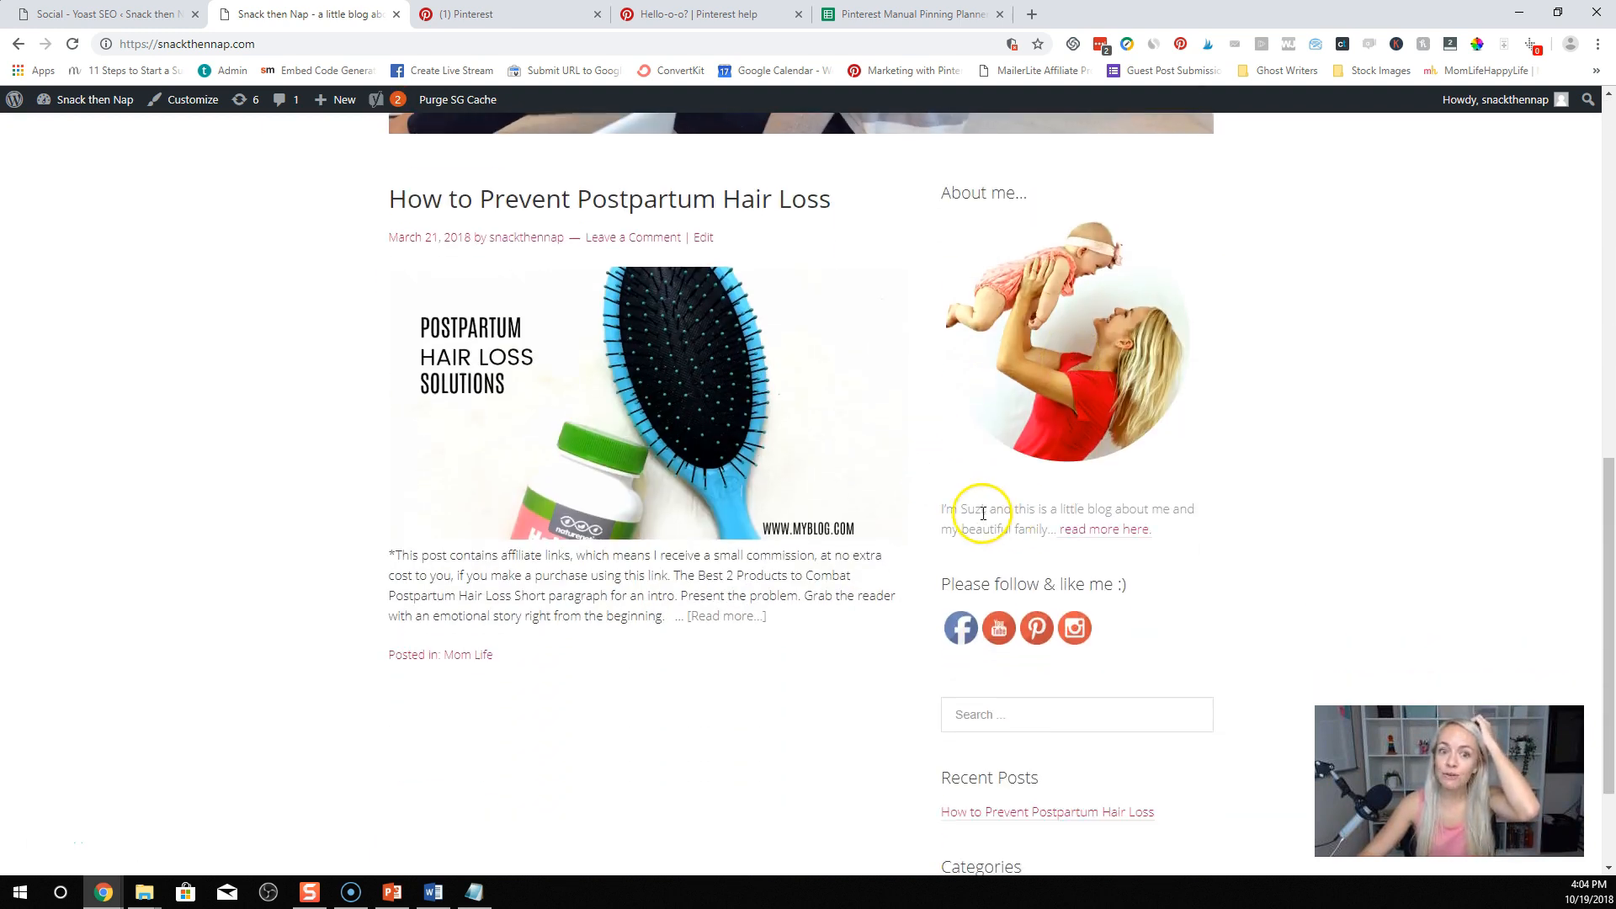
scroll(875, 523, "down", 1)
scroll(842, 538, "up", 2)
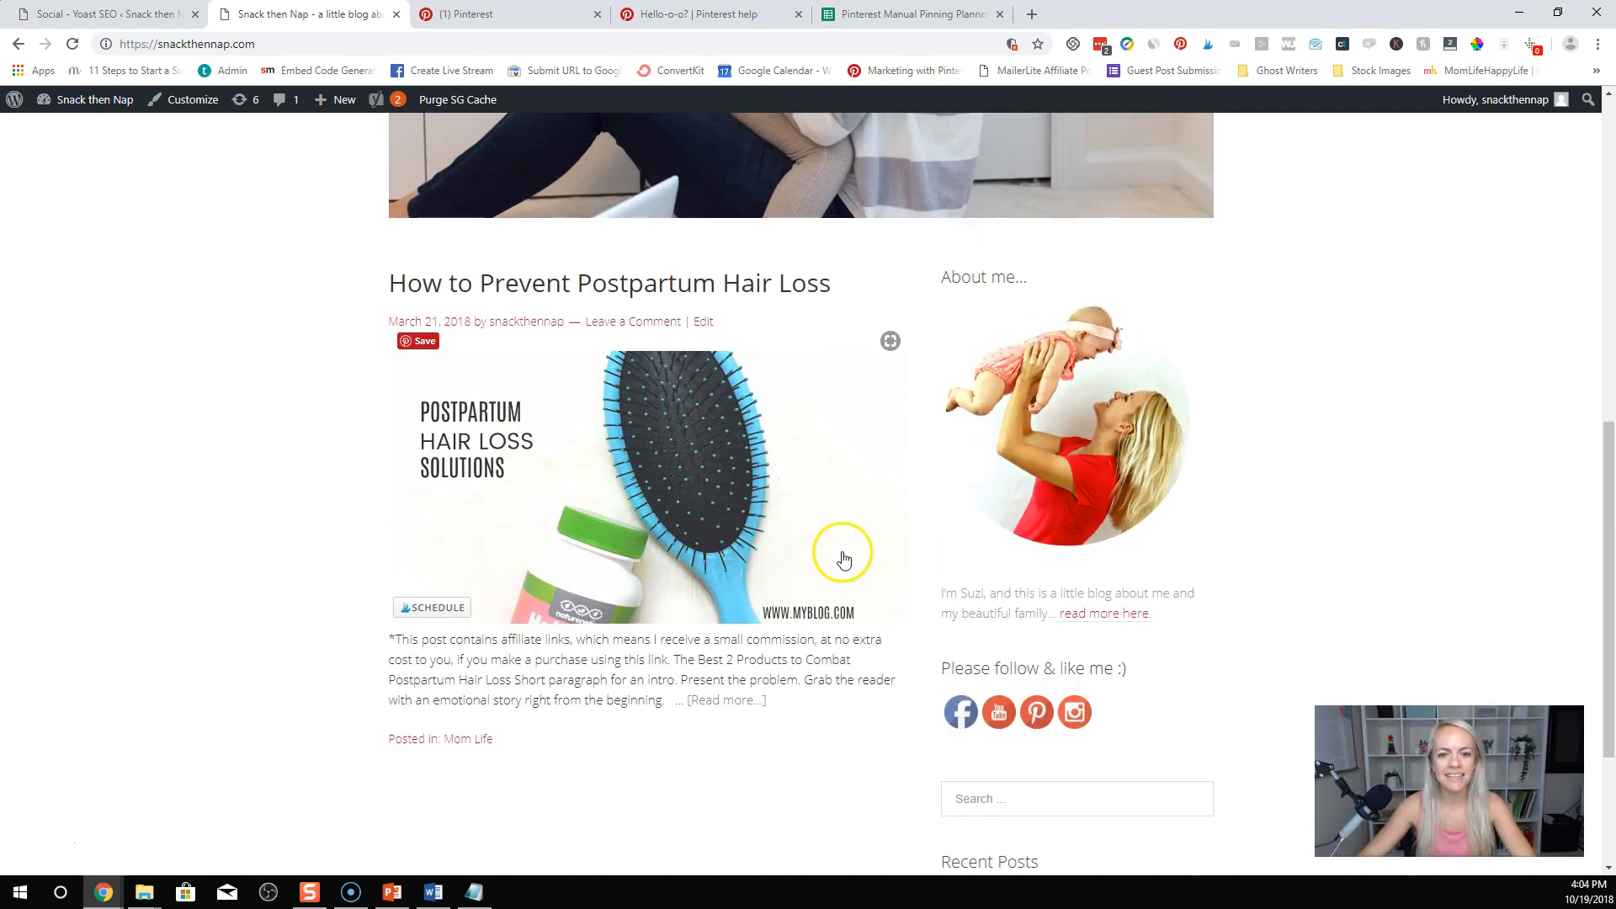
scroll(294, 559, "up", 1)
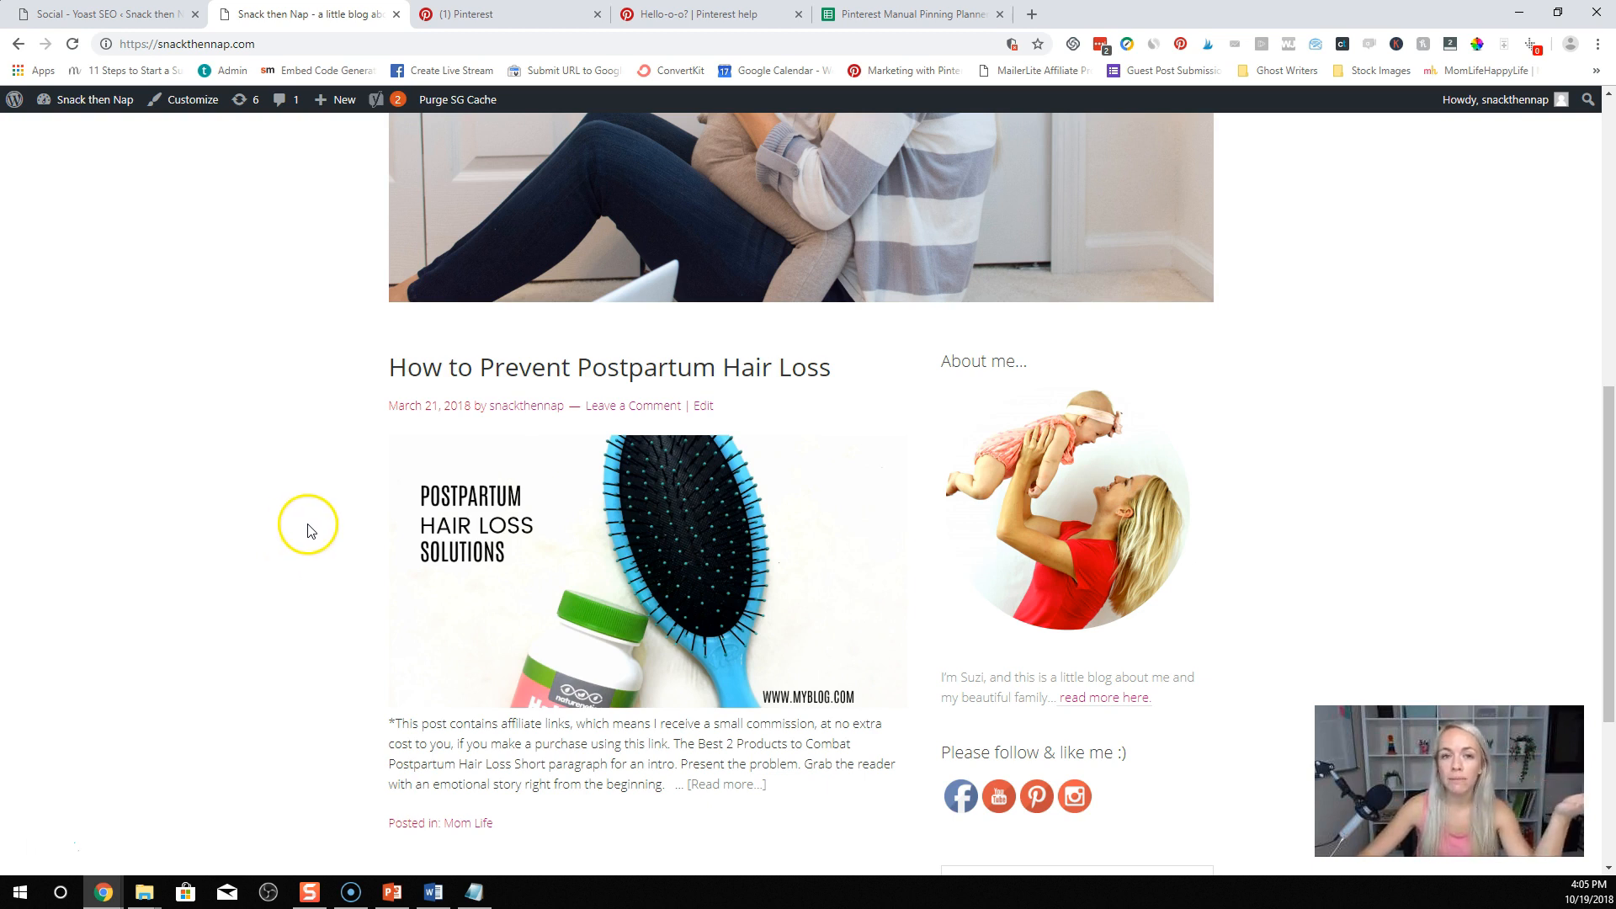
scroll(307, 530, "up", 5)
Step: In the WordPress admin, add a new post titled "5 Tips to Prevent Postpartum Hairloss"
key("ctrl+shift+Tab")
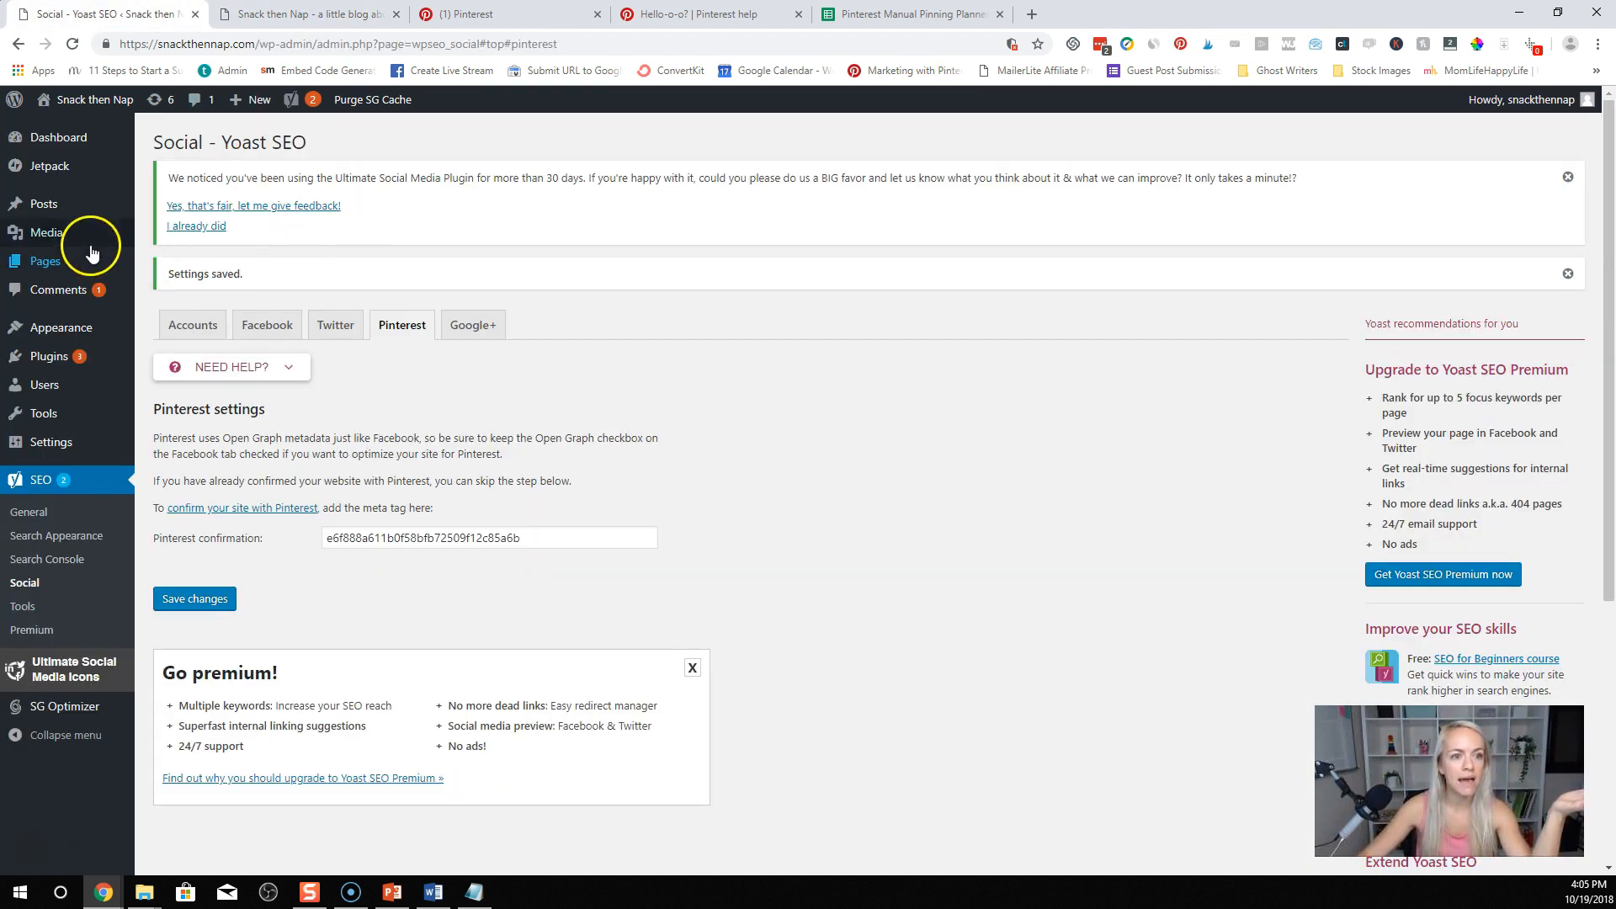
mouse_move(51, 204)
left_click(174, 229)
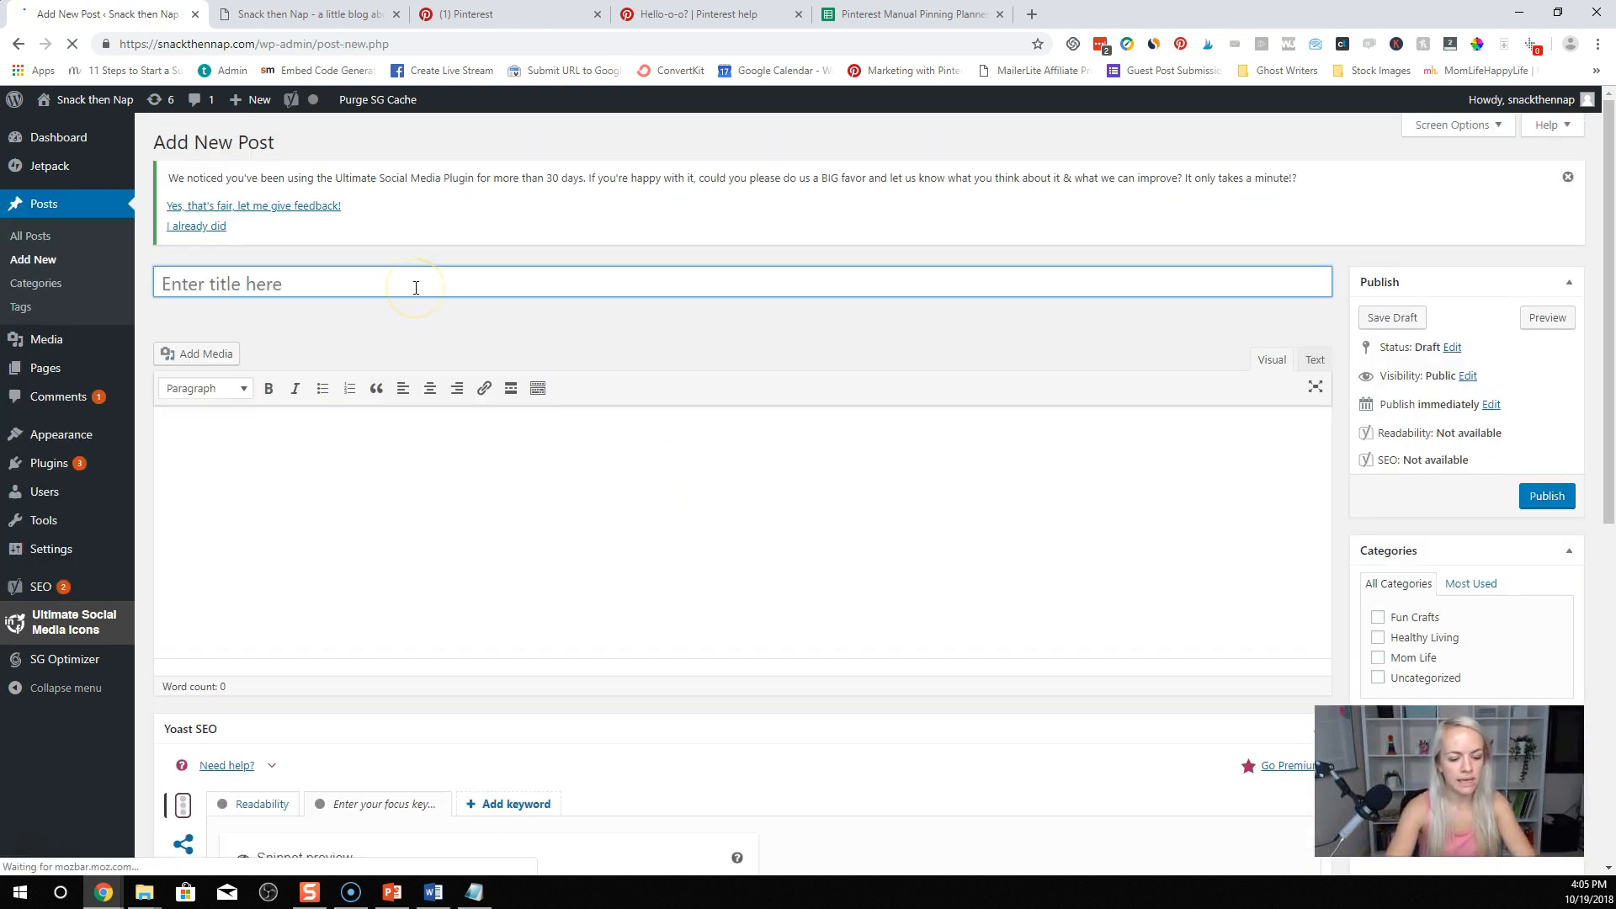
type("The")
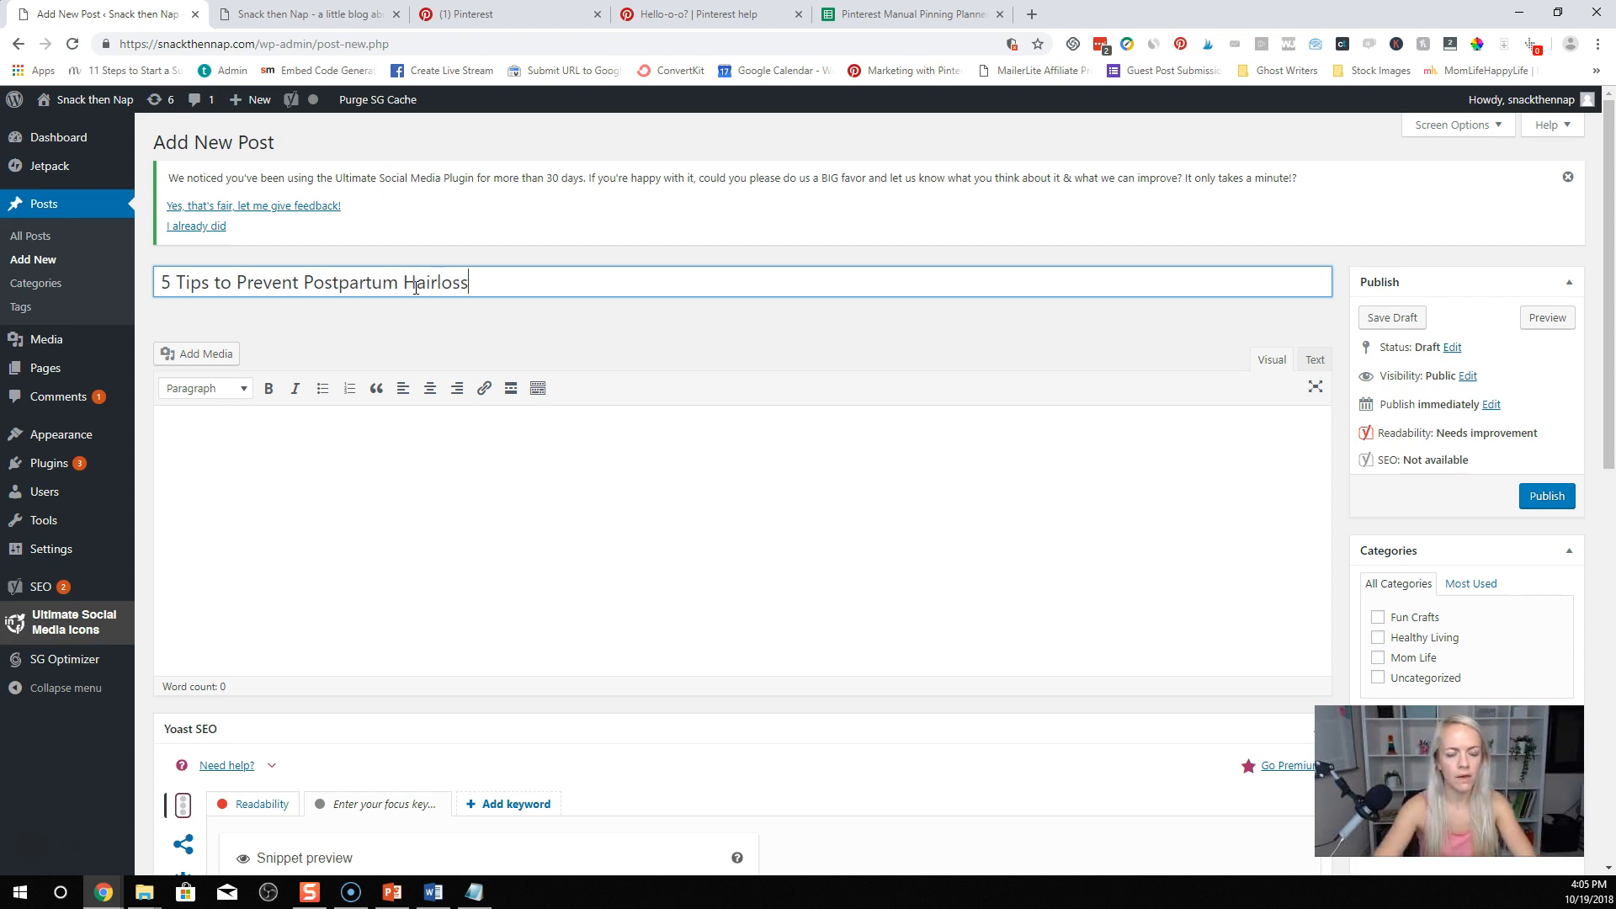
Step: Shorten the permalink slug to "tips-to-prevent-postpartum-hairloss" and paste the Lorem Ipsum placeholder text into the post body
left_click(468, 493)
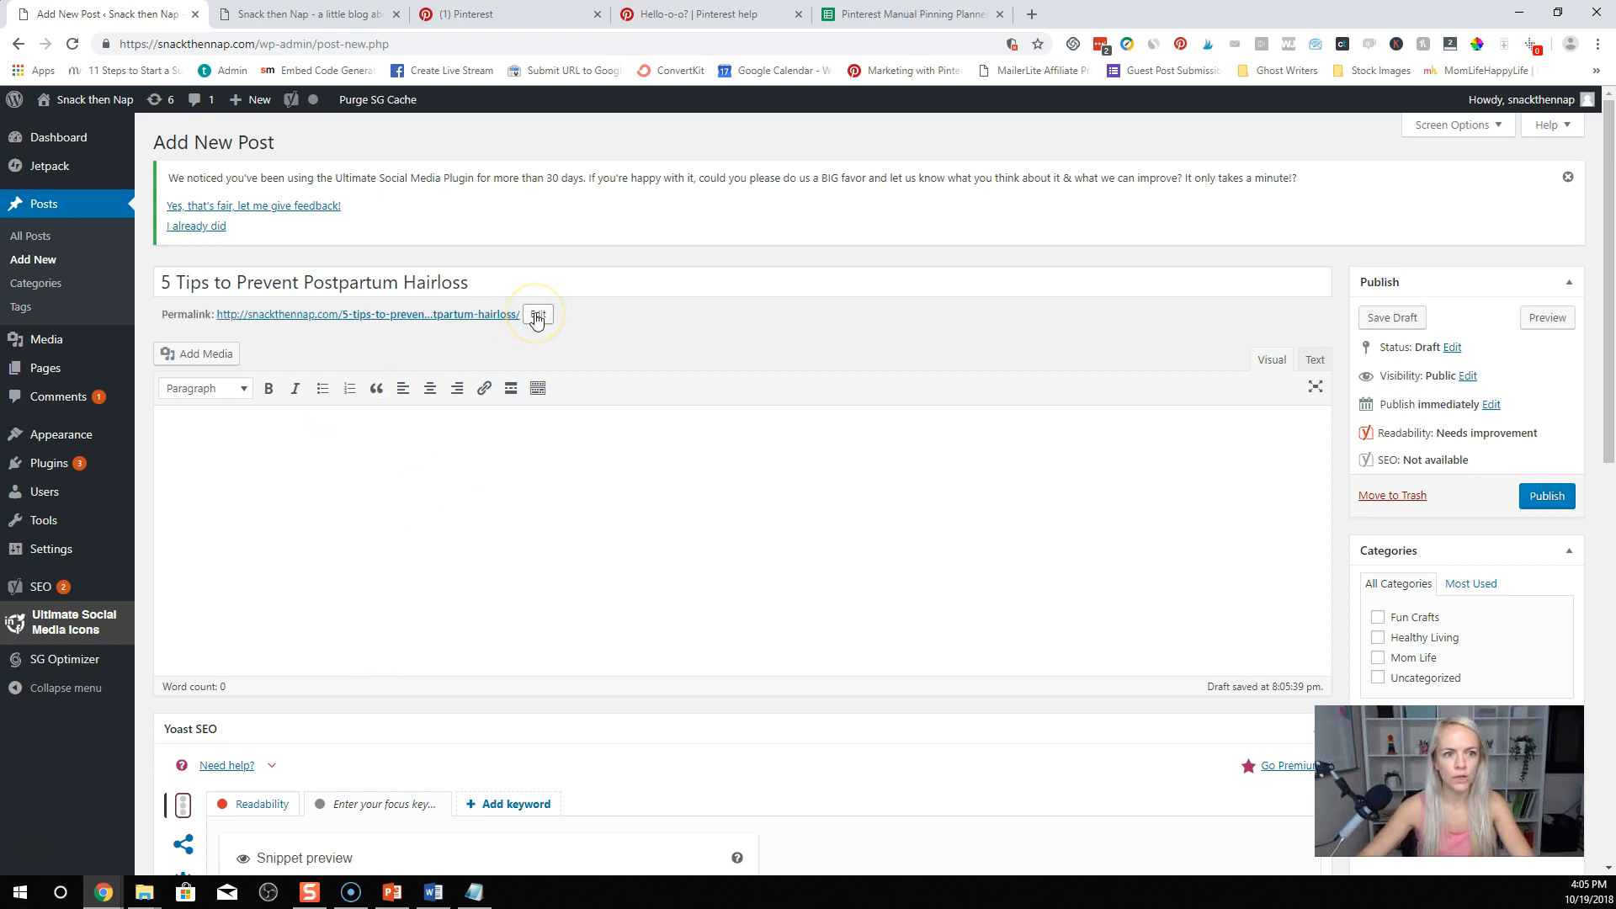
left_click(536, 318)
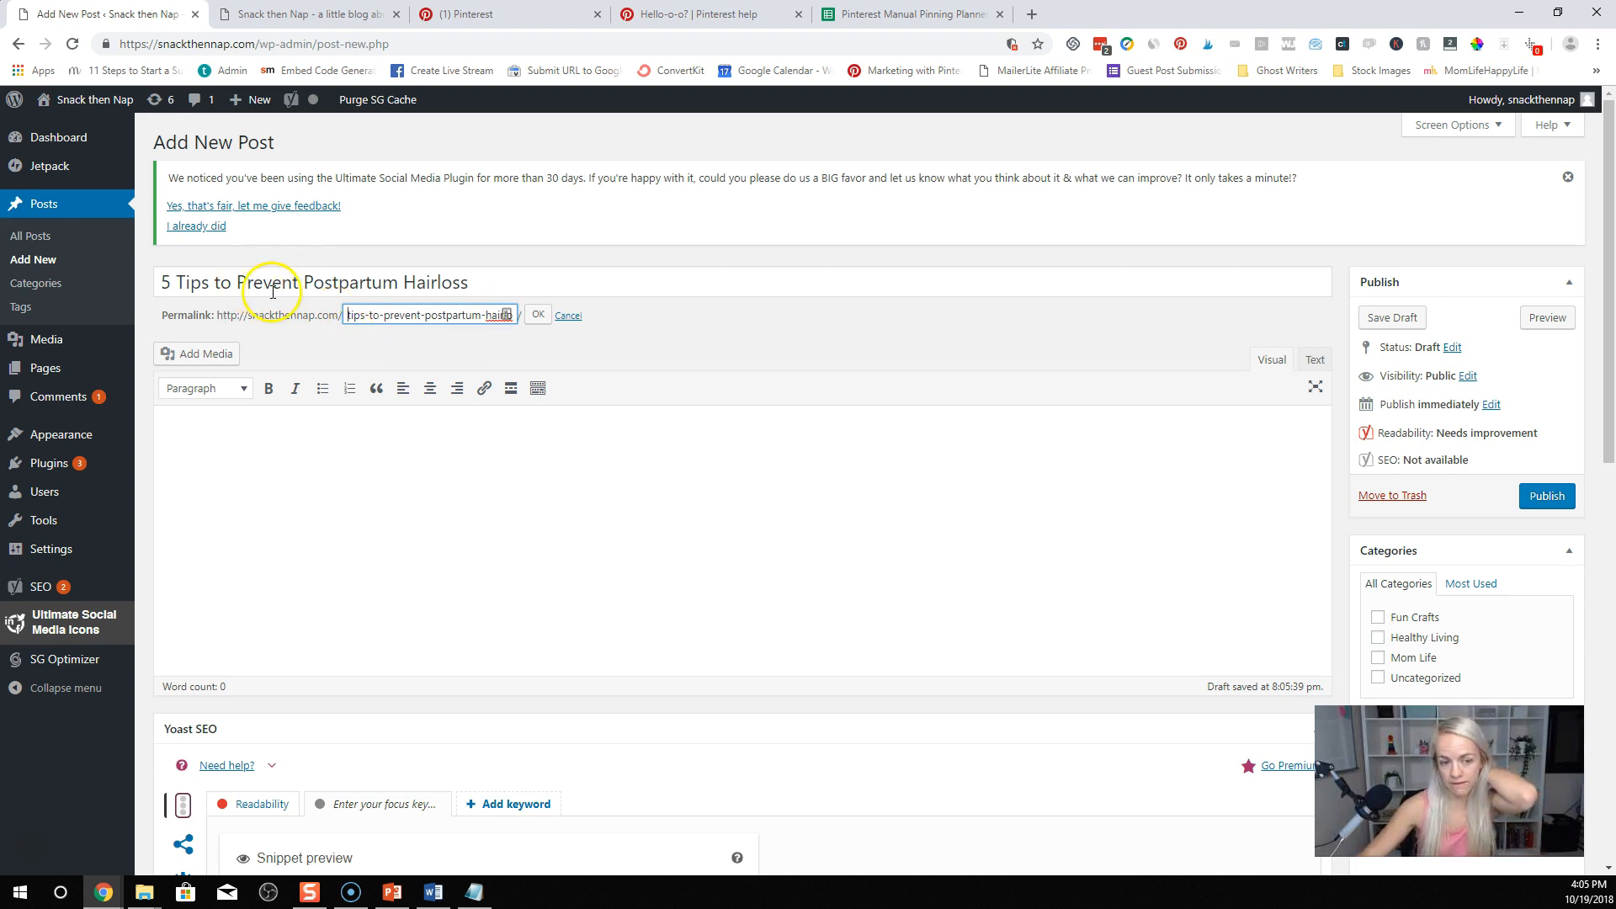
left_click(536, 318)
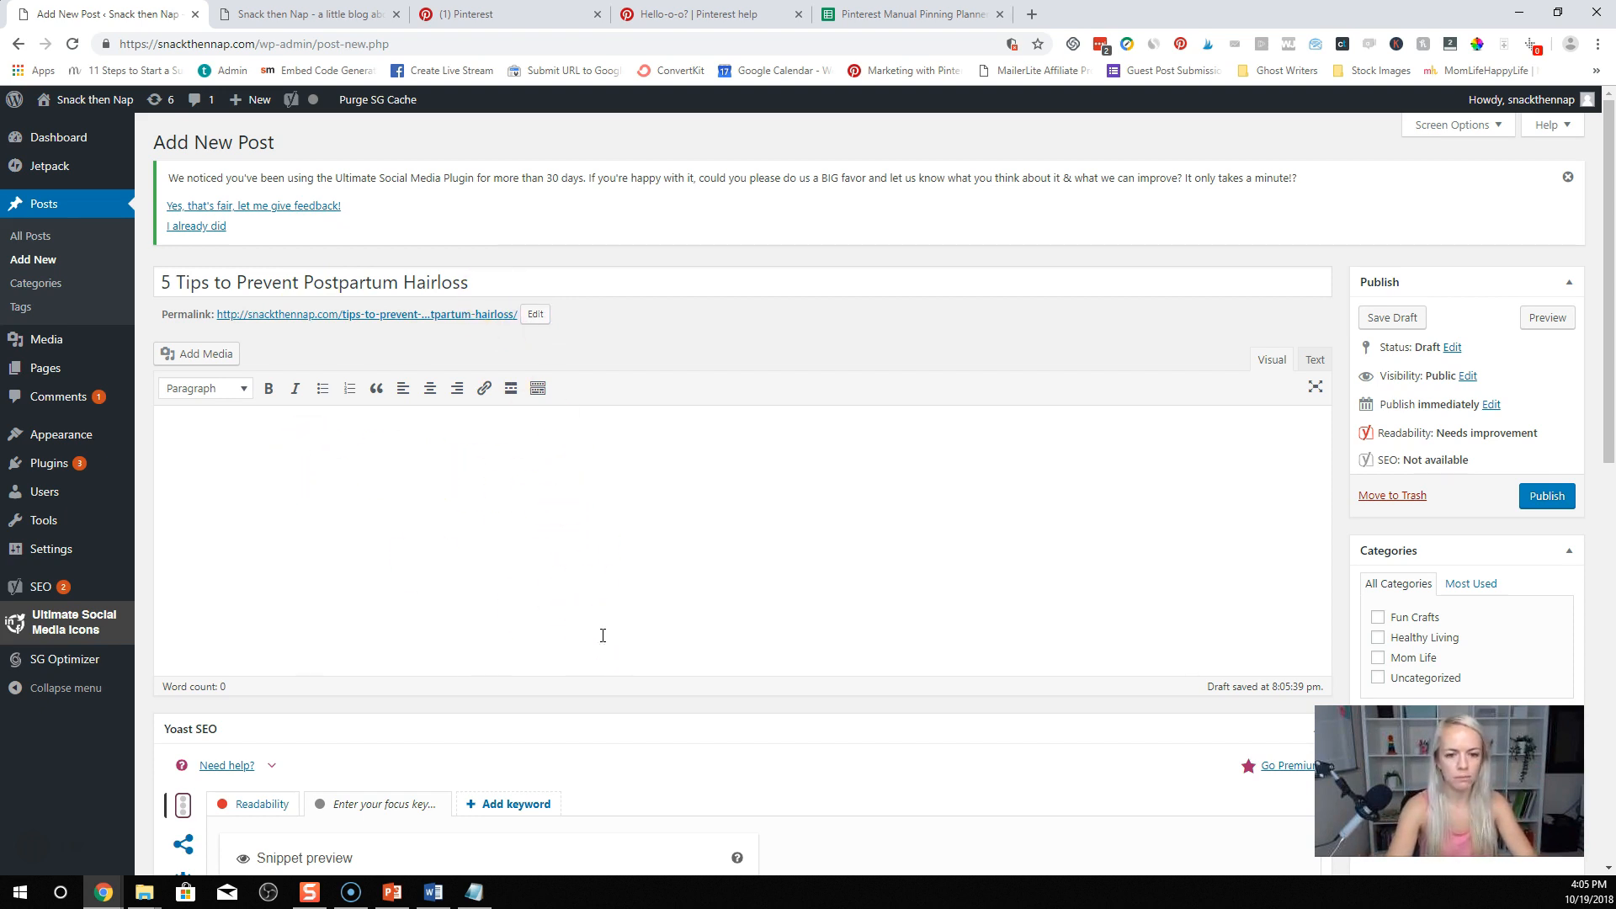
key("ctrl+v")
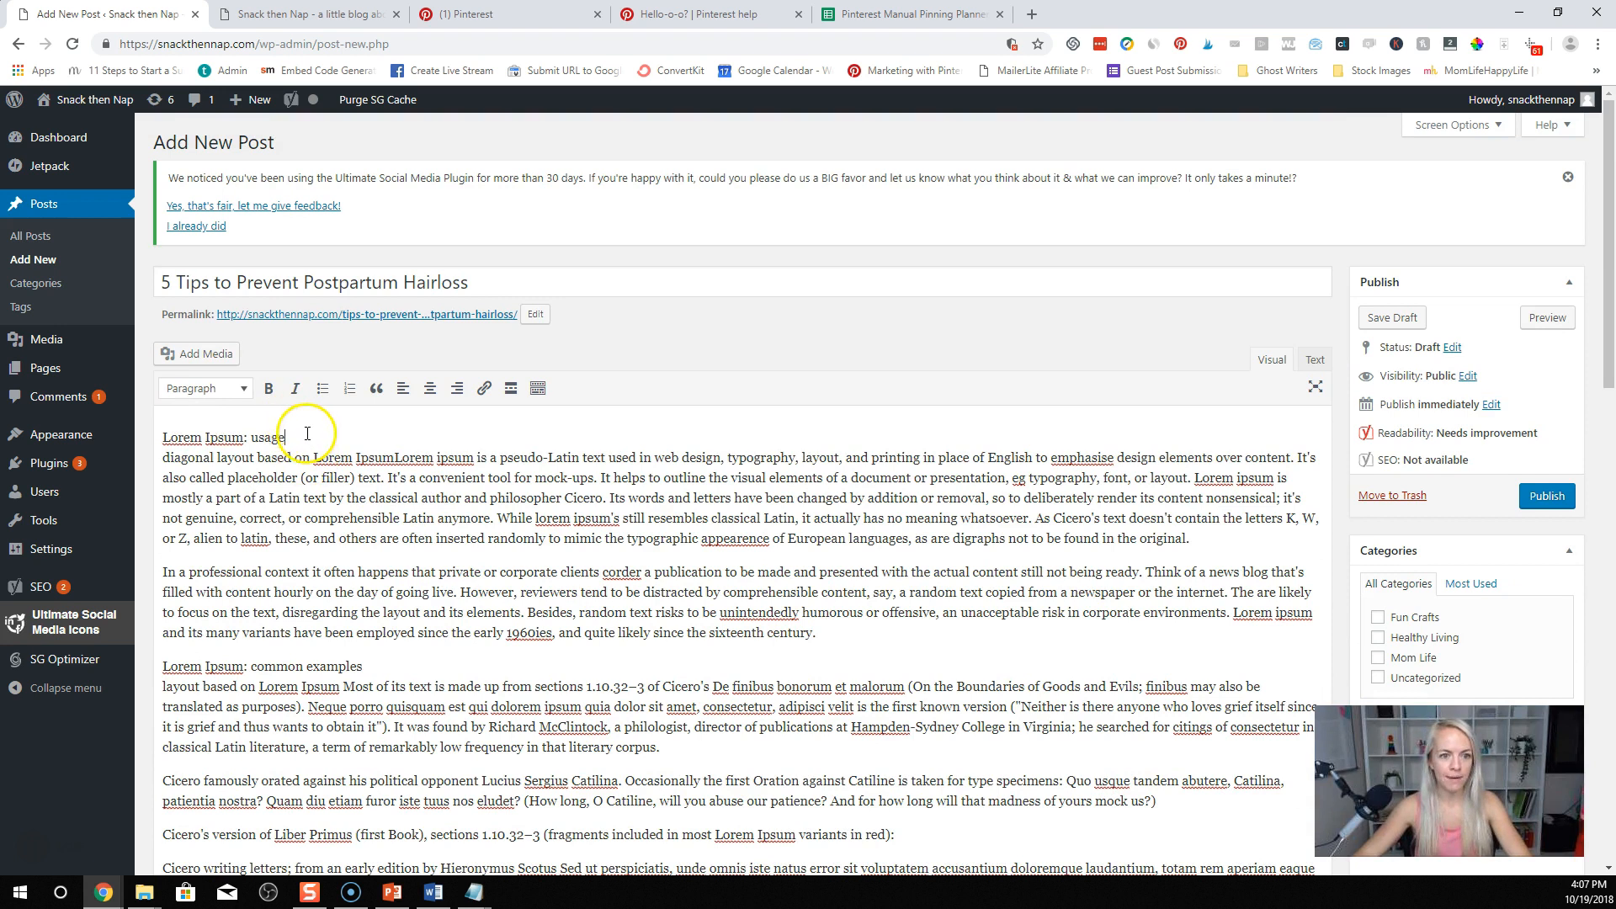
left_click_drag(285, 437, 162, 438)
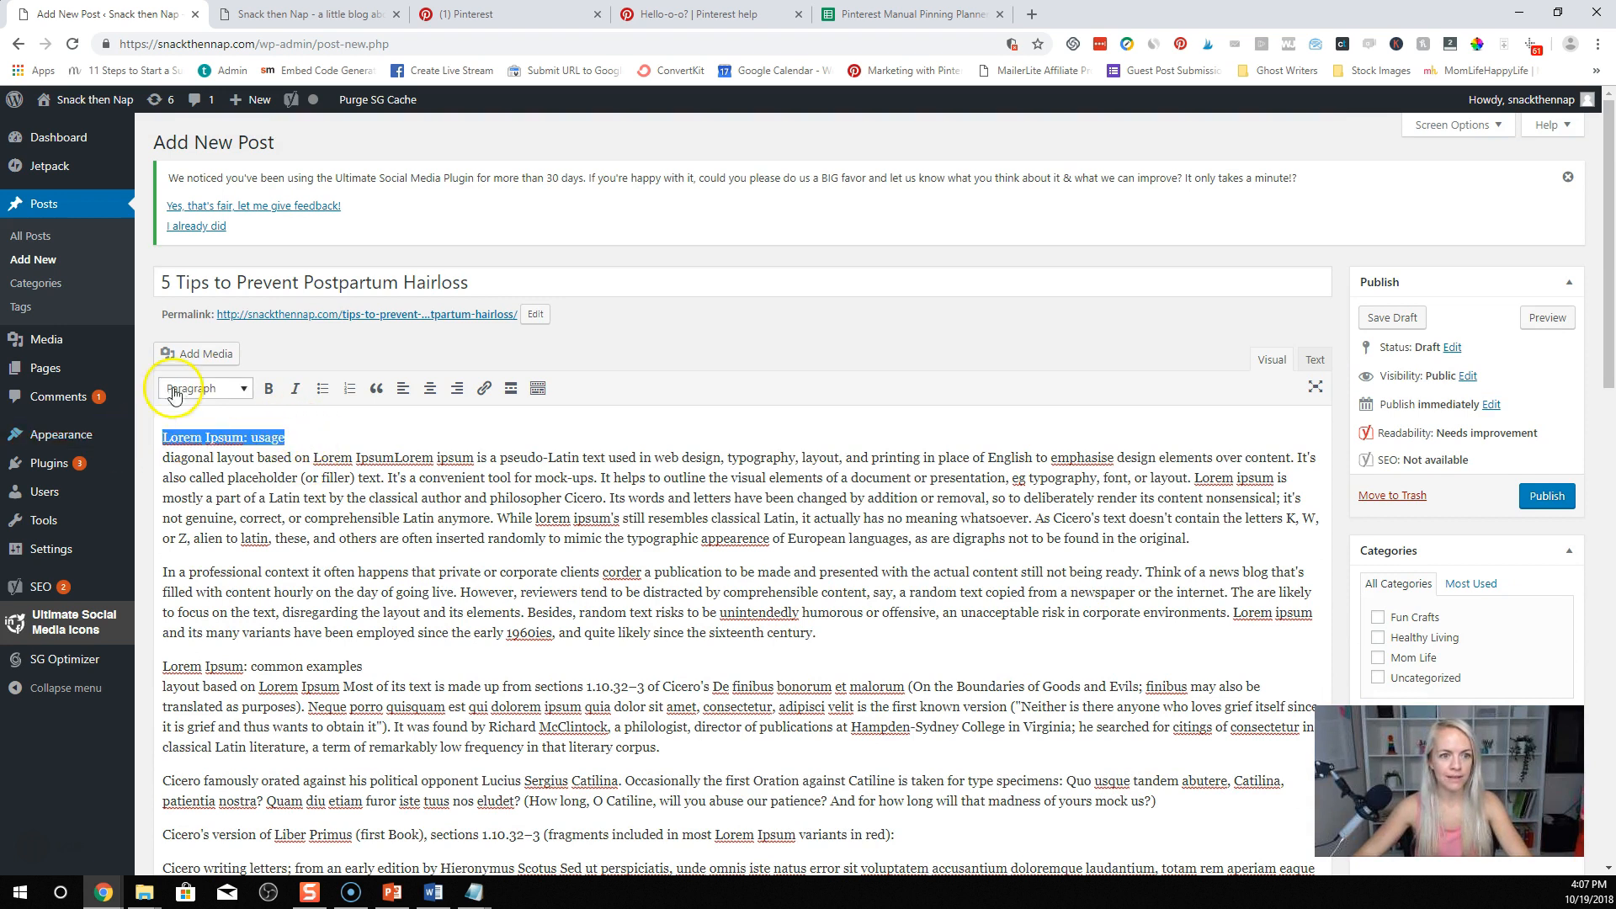
left_click(224, 392)
left_click(252, 486)
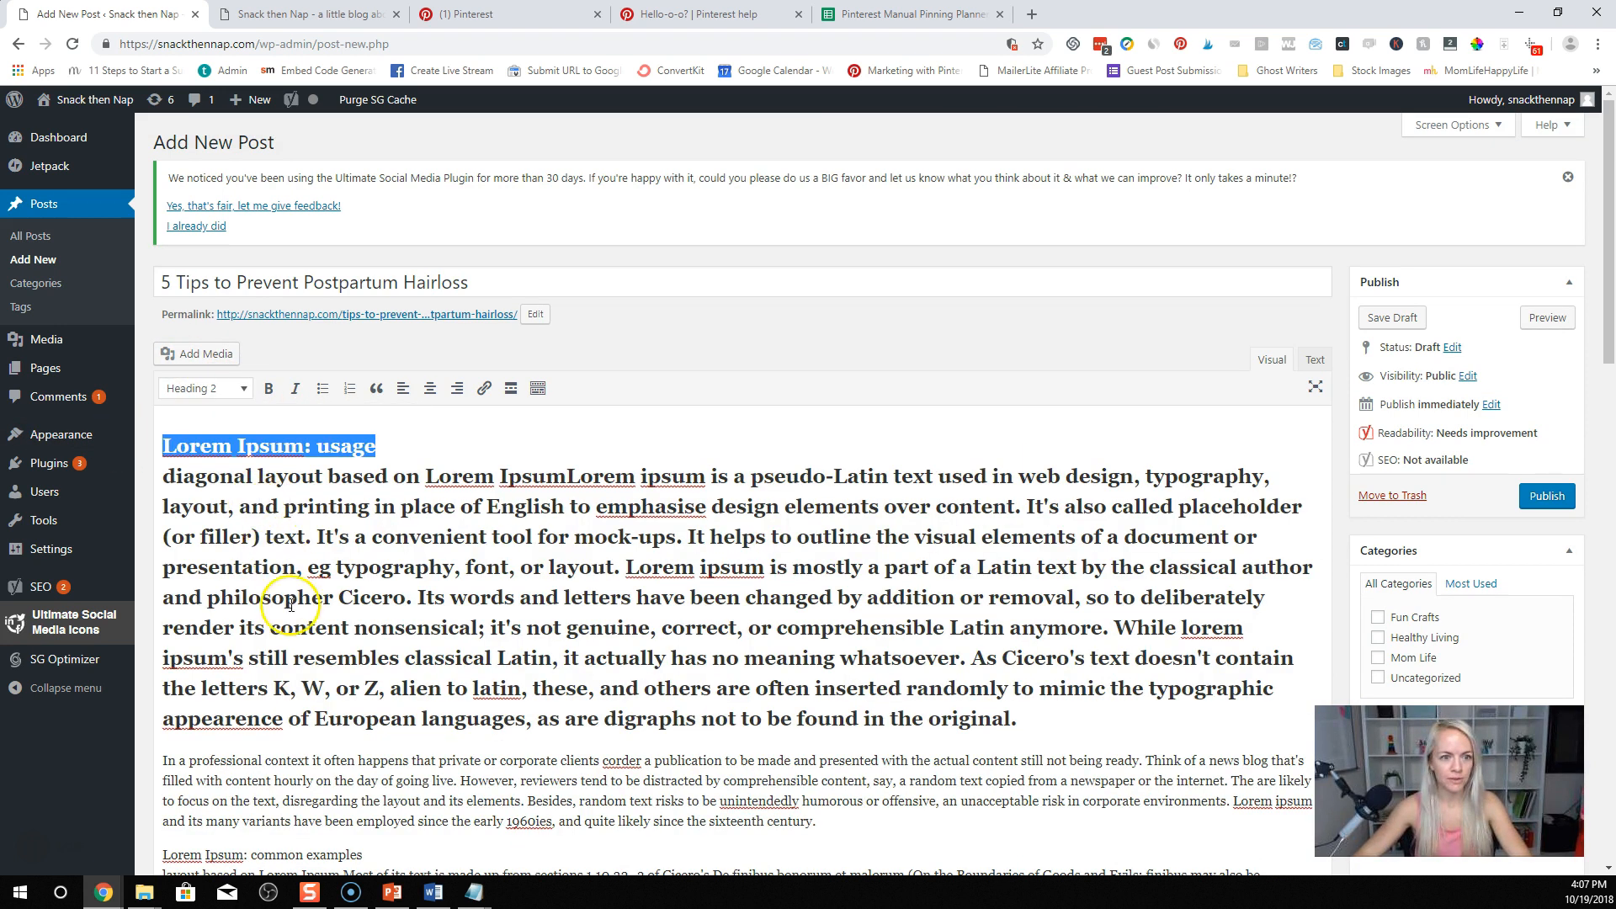
key("ctrl+z")
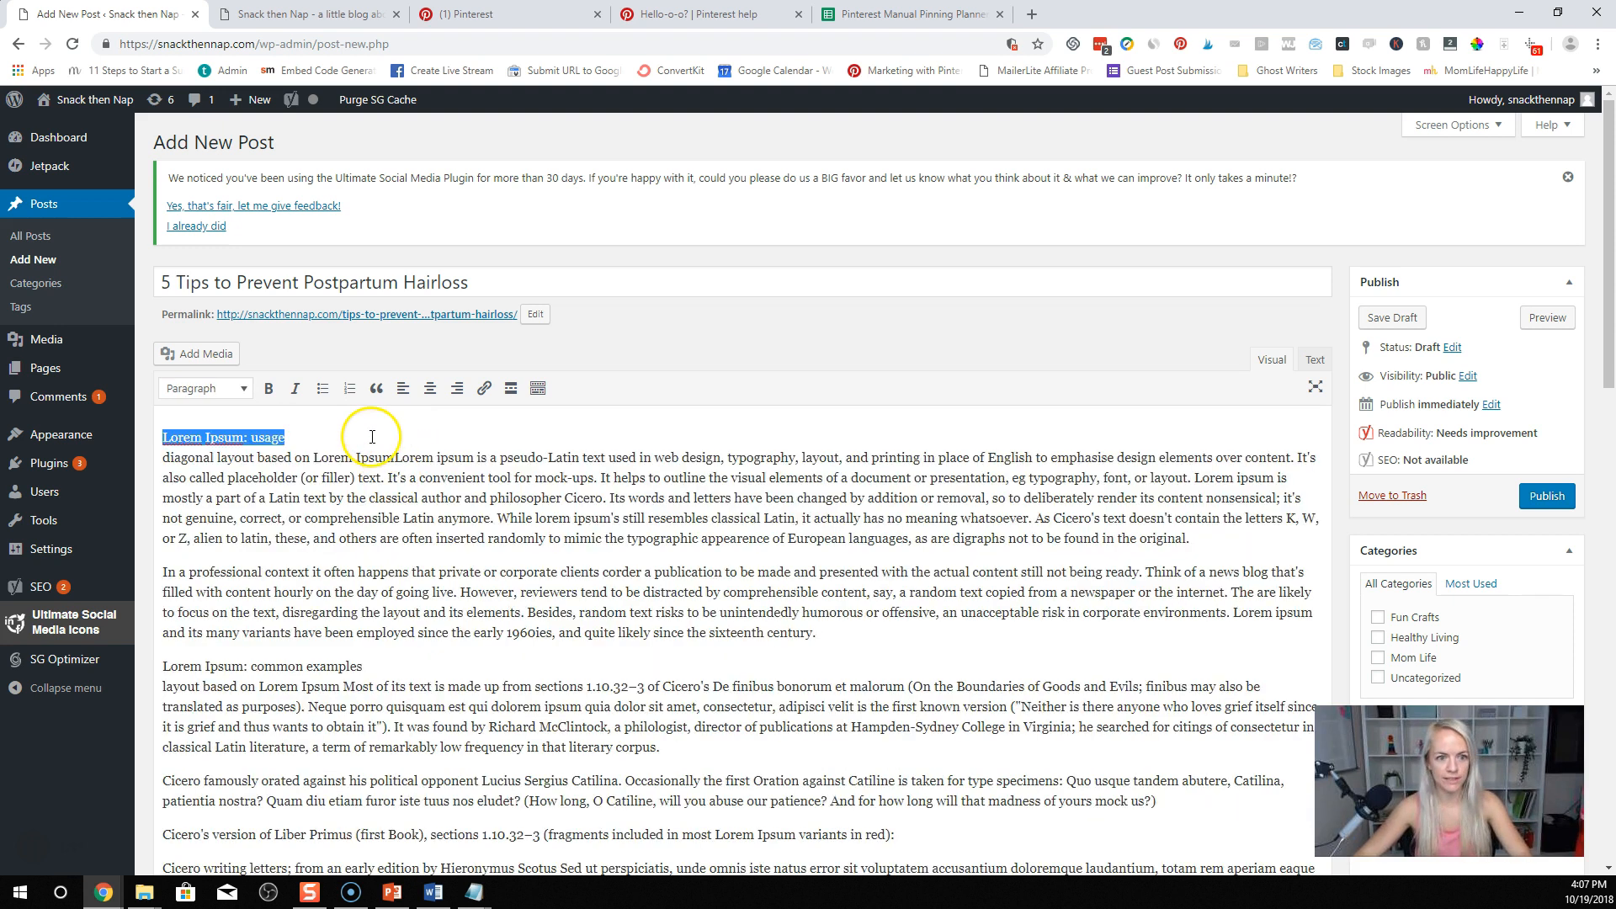
Step: Split "Lorem Ipsum: usage", "Lorem Ipsum: common examples" and "Cicero's version of Liber Primus (first Book)," into their own paragraphs
left_click(380, 443)
key("Return")
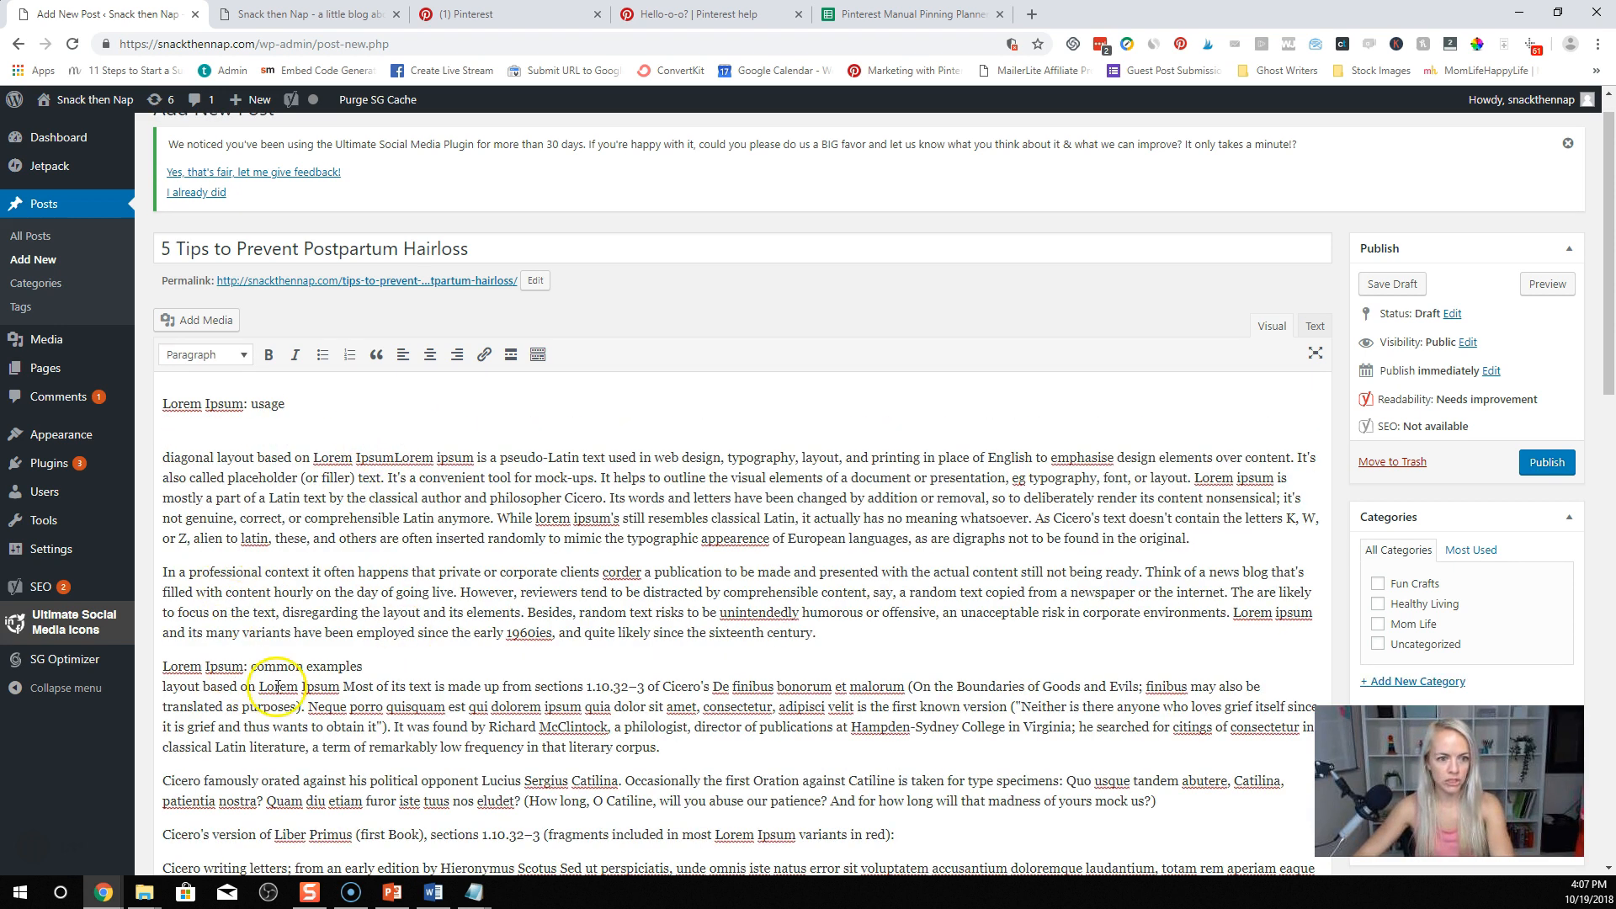
key("Return")
scroll(387, 706, "down", 1)
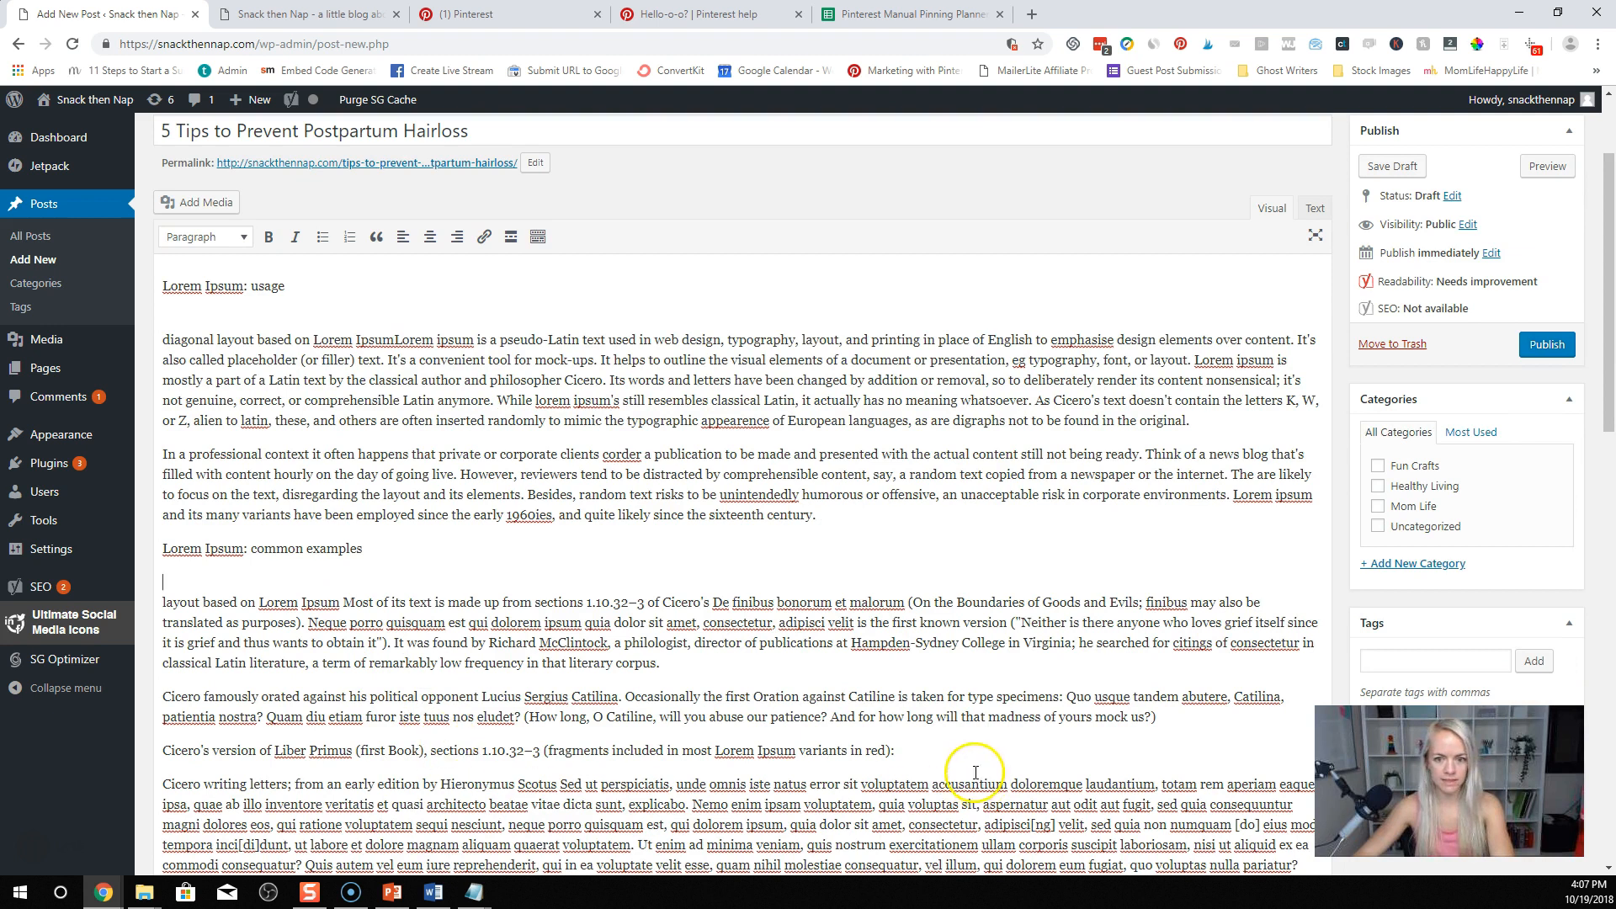
left_click(938, 750)
key("Return")
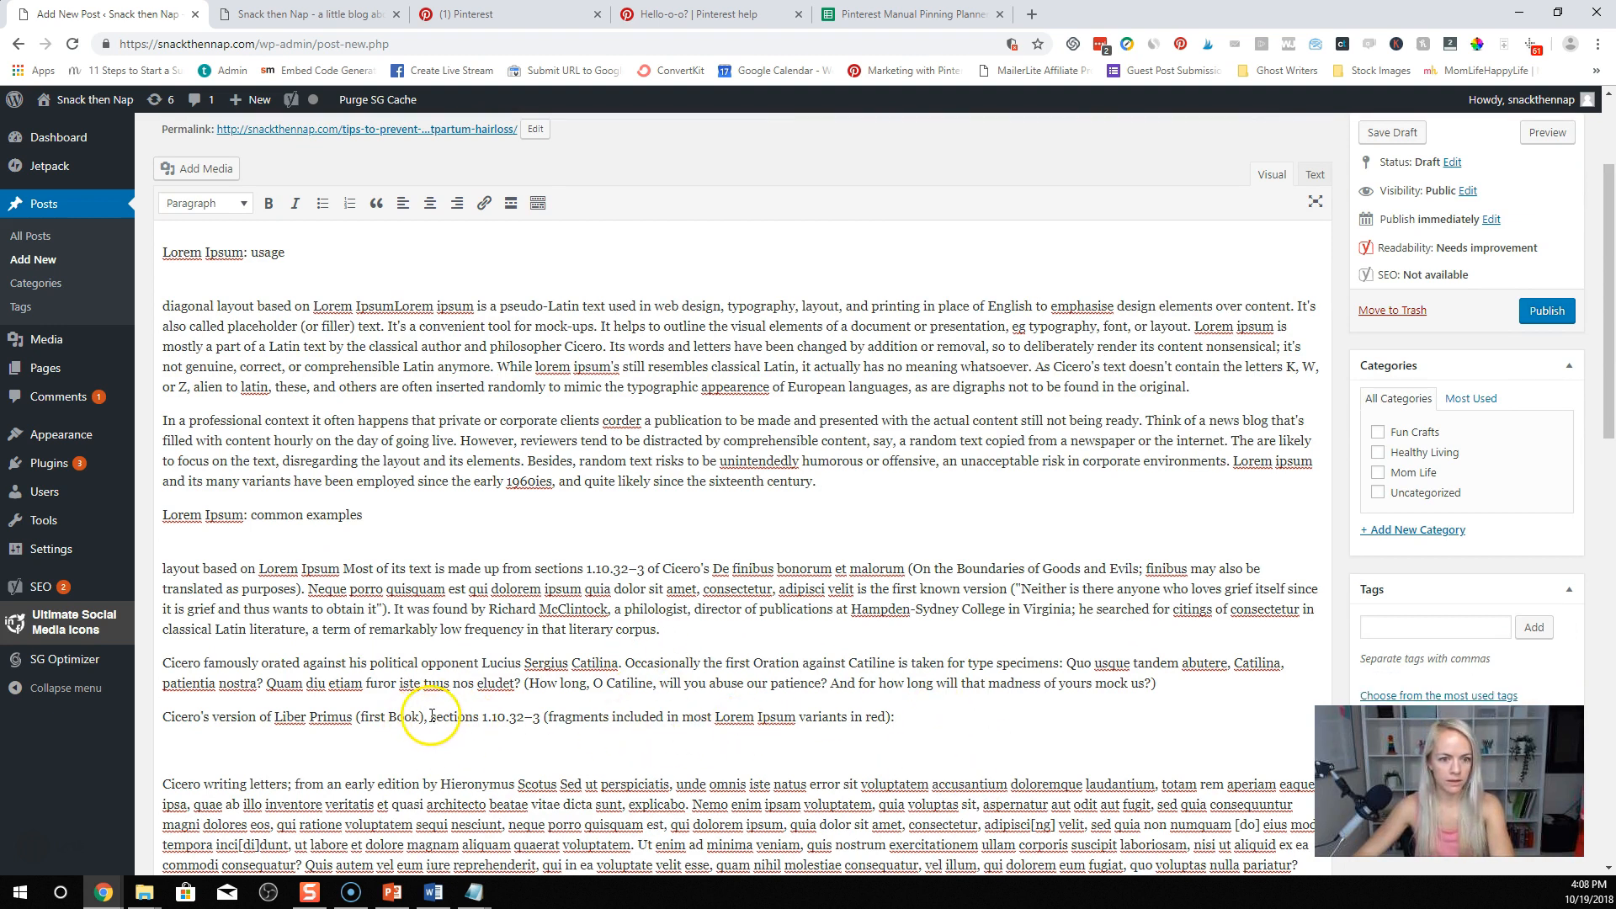
left_click(432, 716)
key("Return")
Step: Format the "Cicero's version of Liber Primus", "Lorem Ipsum: common examples" and "Lorem Ipsum: usage" lines as Heading 2
left_click_drag(412, 683, 156, 683)
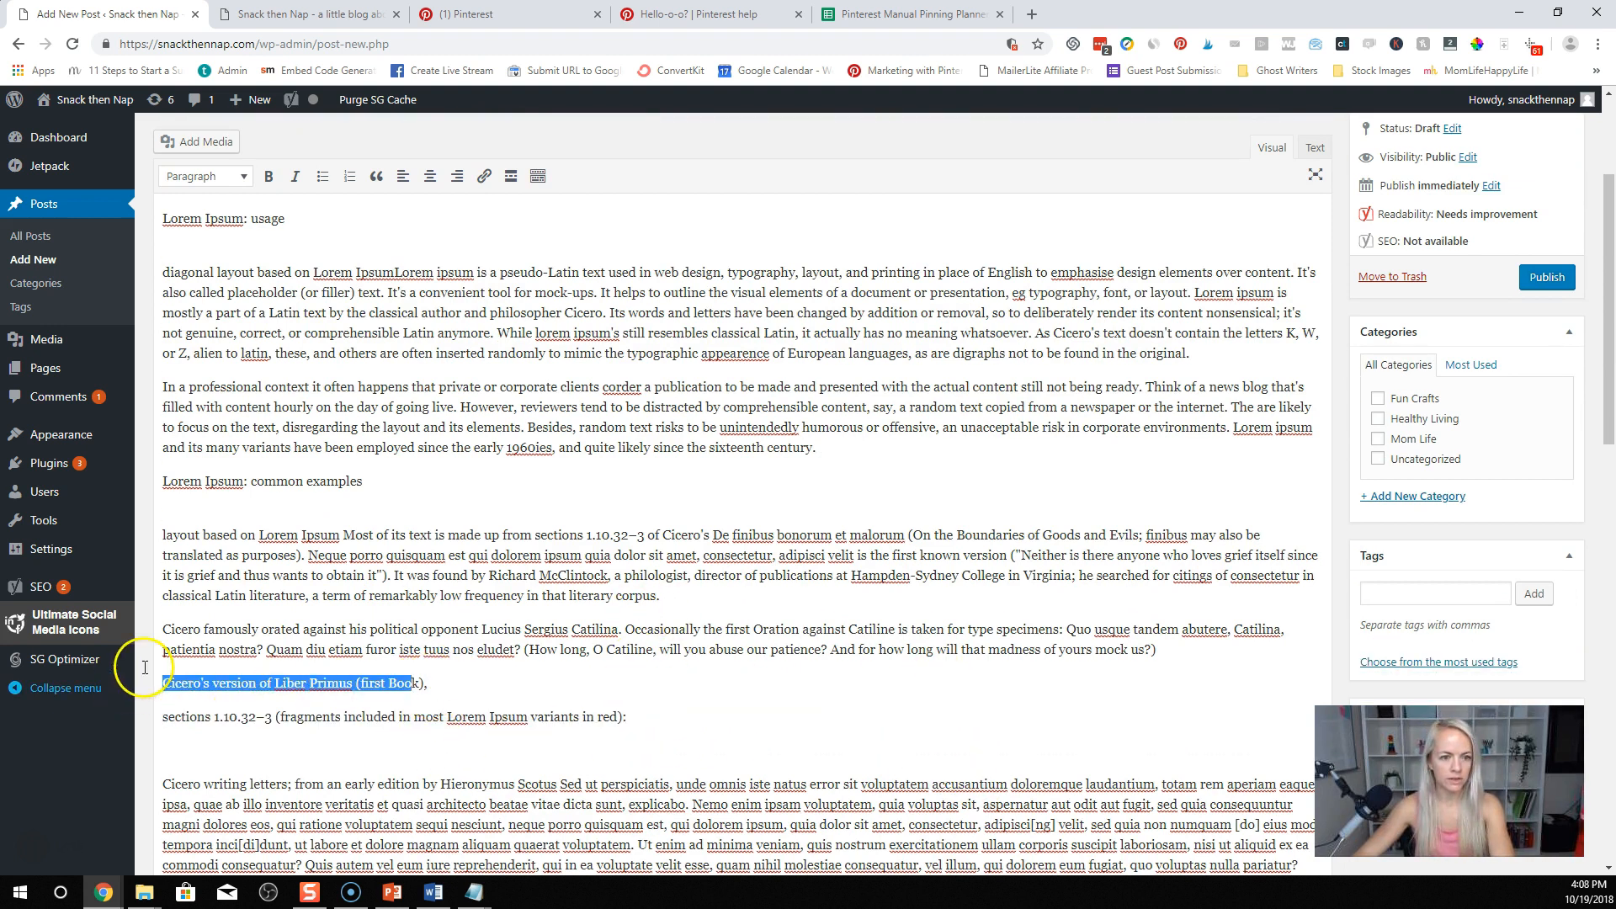
left_click(210, 180)
left_click(248, 279)
left_click_drag(364, 465, 156, 458)
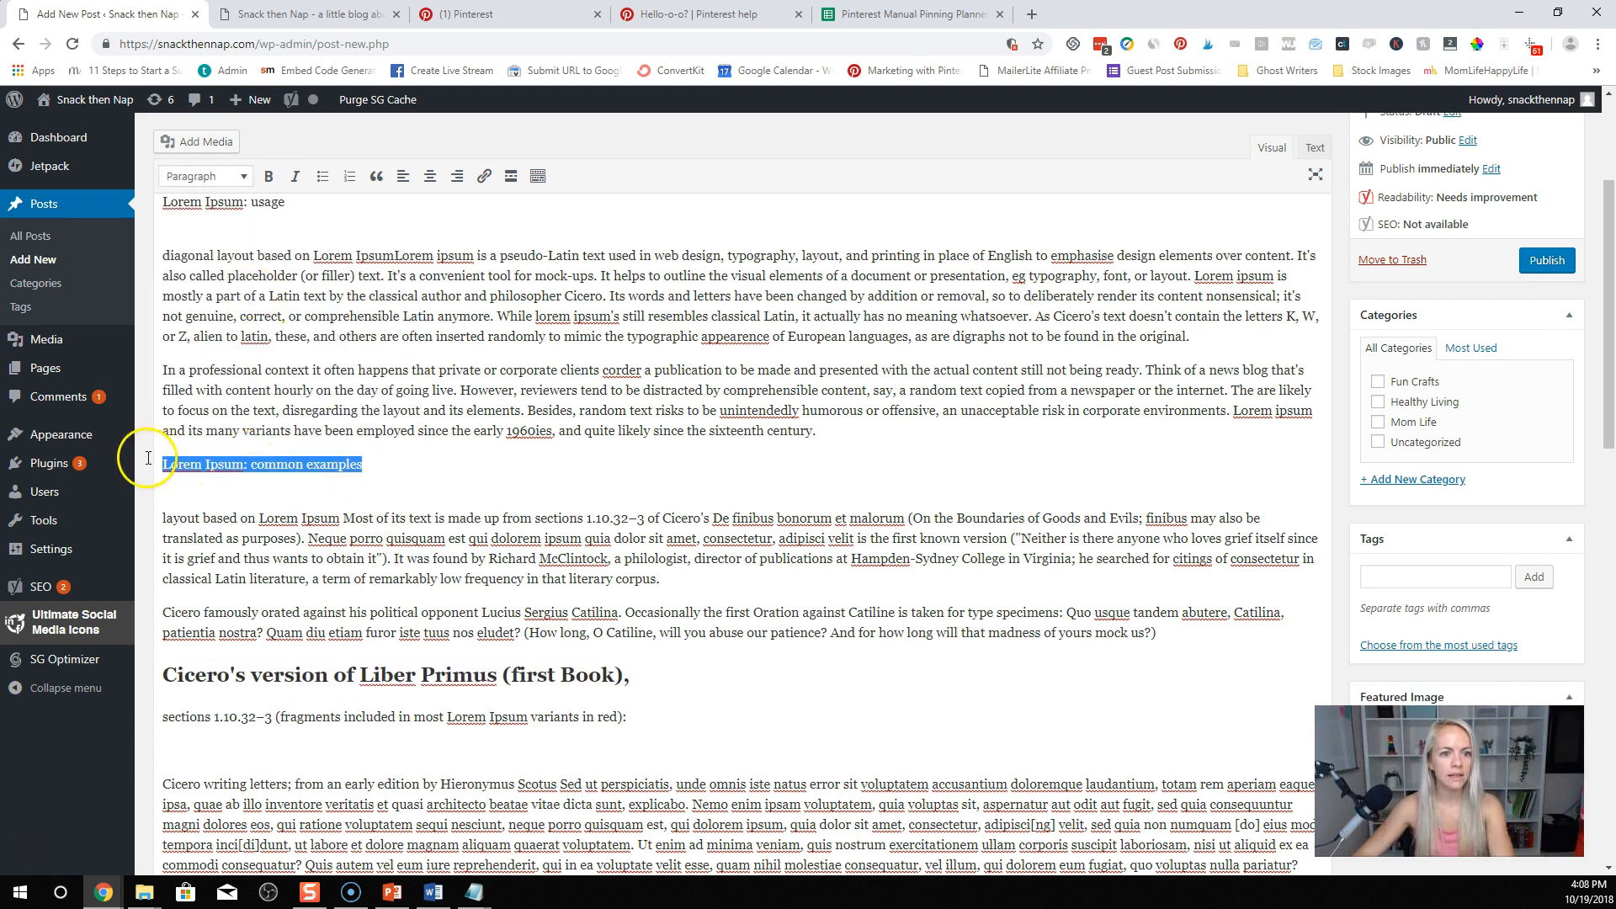
left_click(210, 177)
left_click(248, 290)
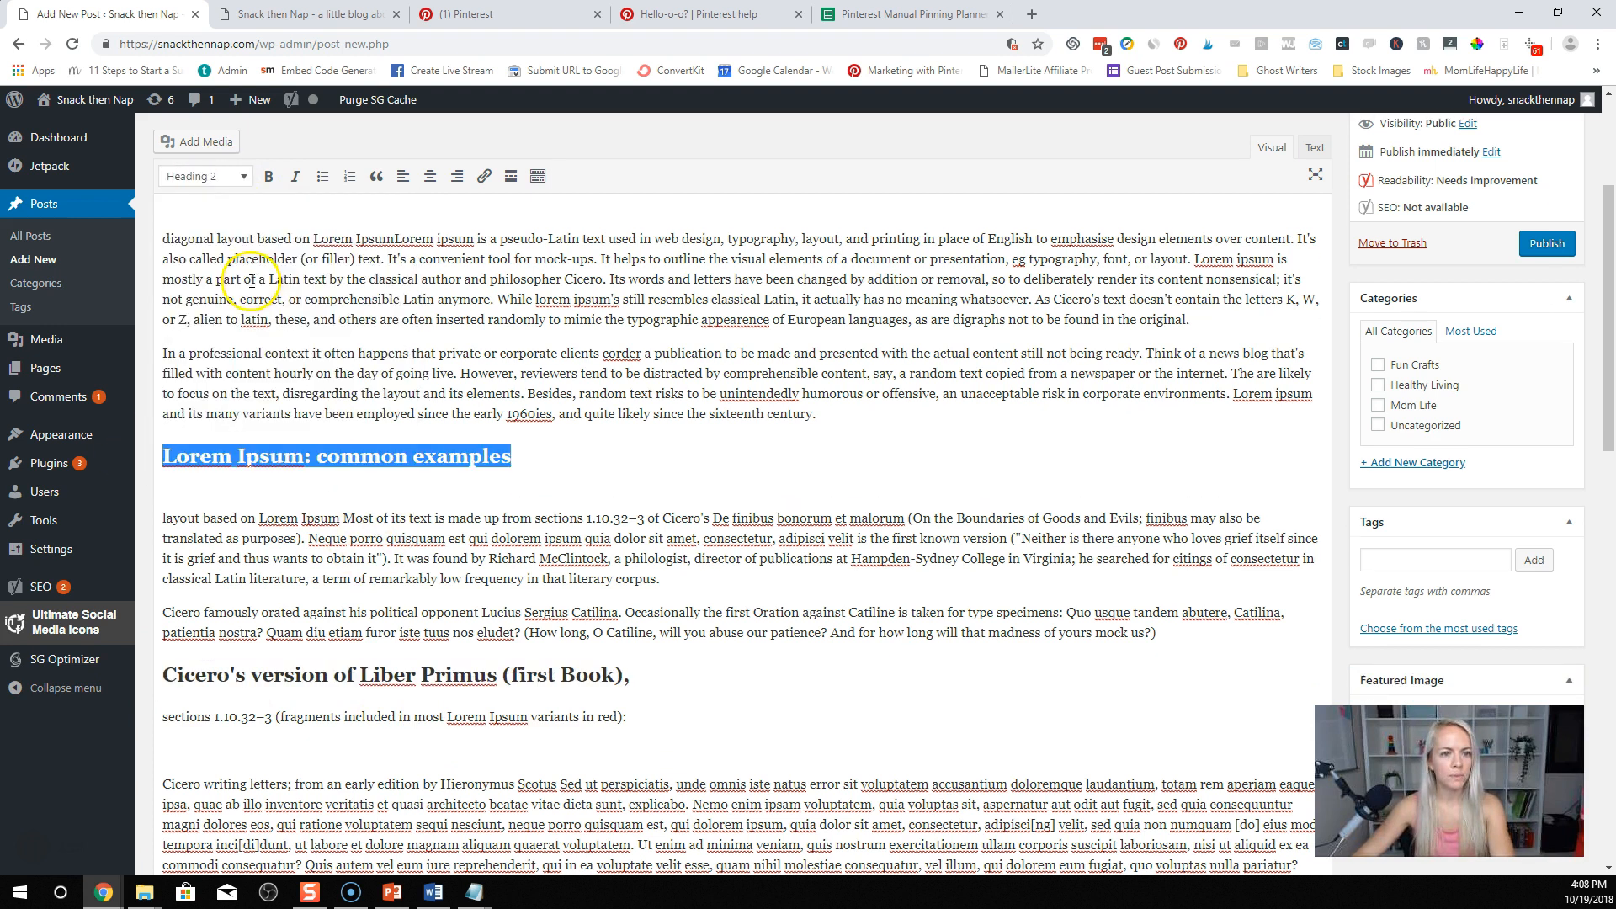
scroll(251, 280, "up", 3)
left_click_drag(319, 437, 151, 437)
left_click(207, 388)
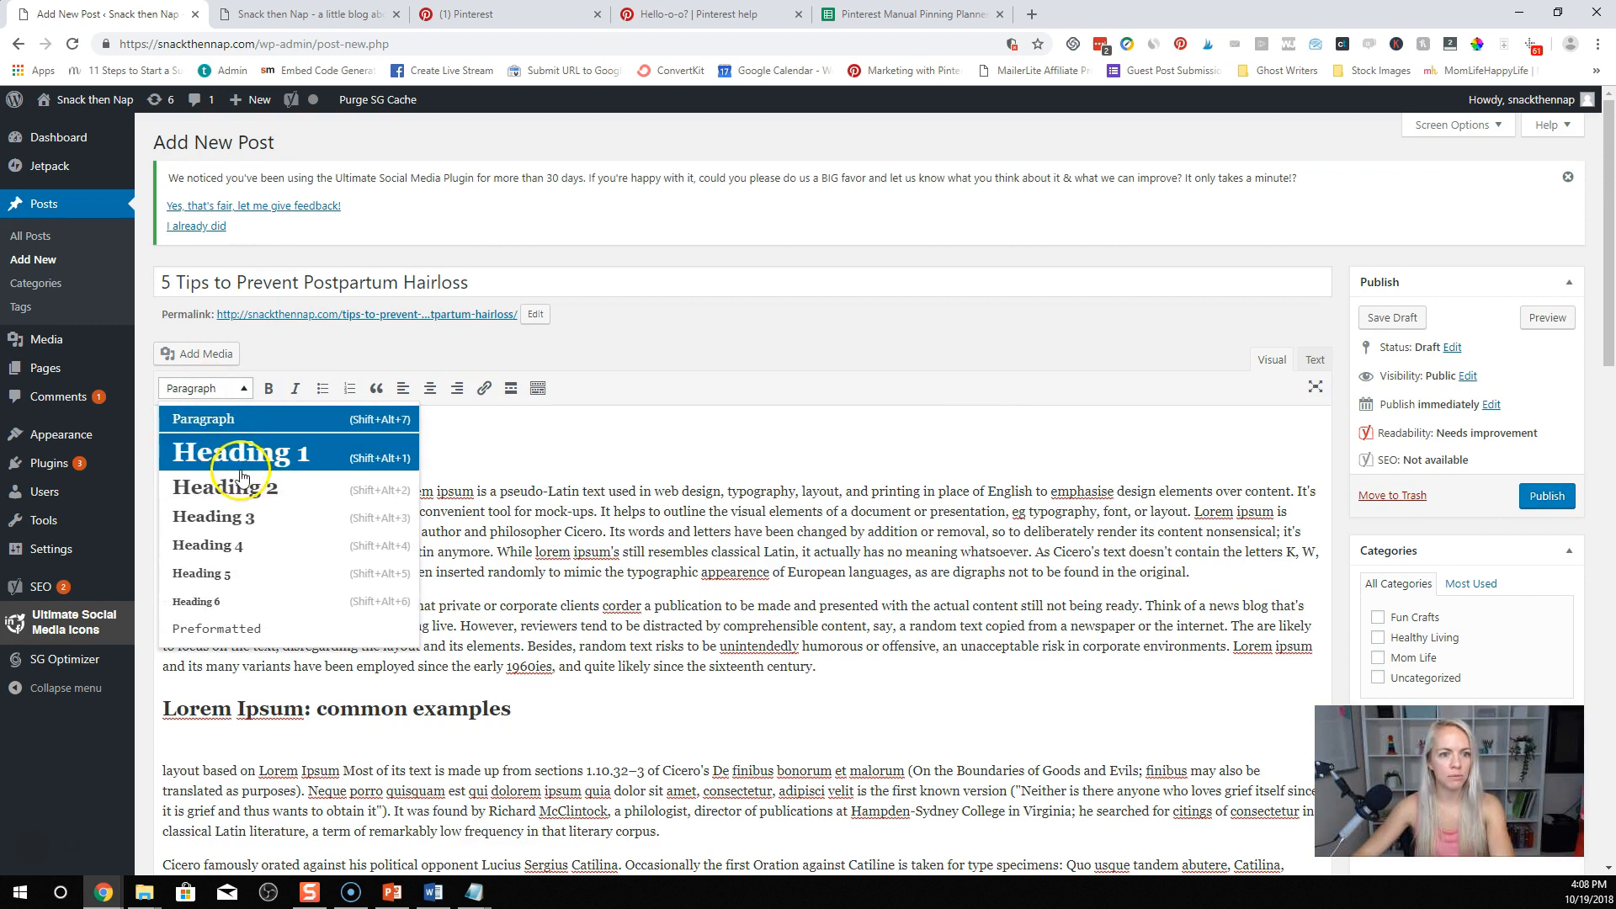
left_click(239, 468)
left_click(478, 552)
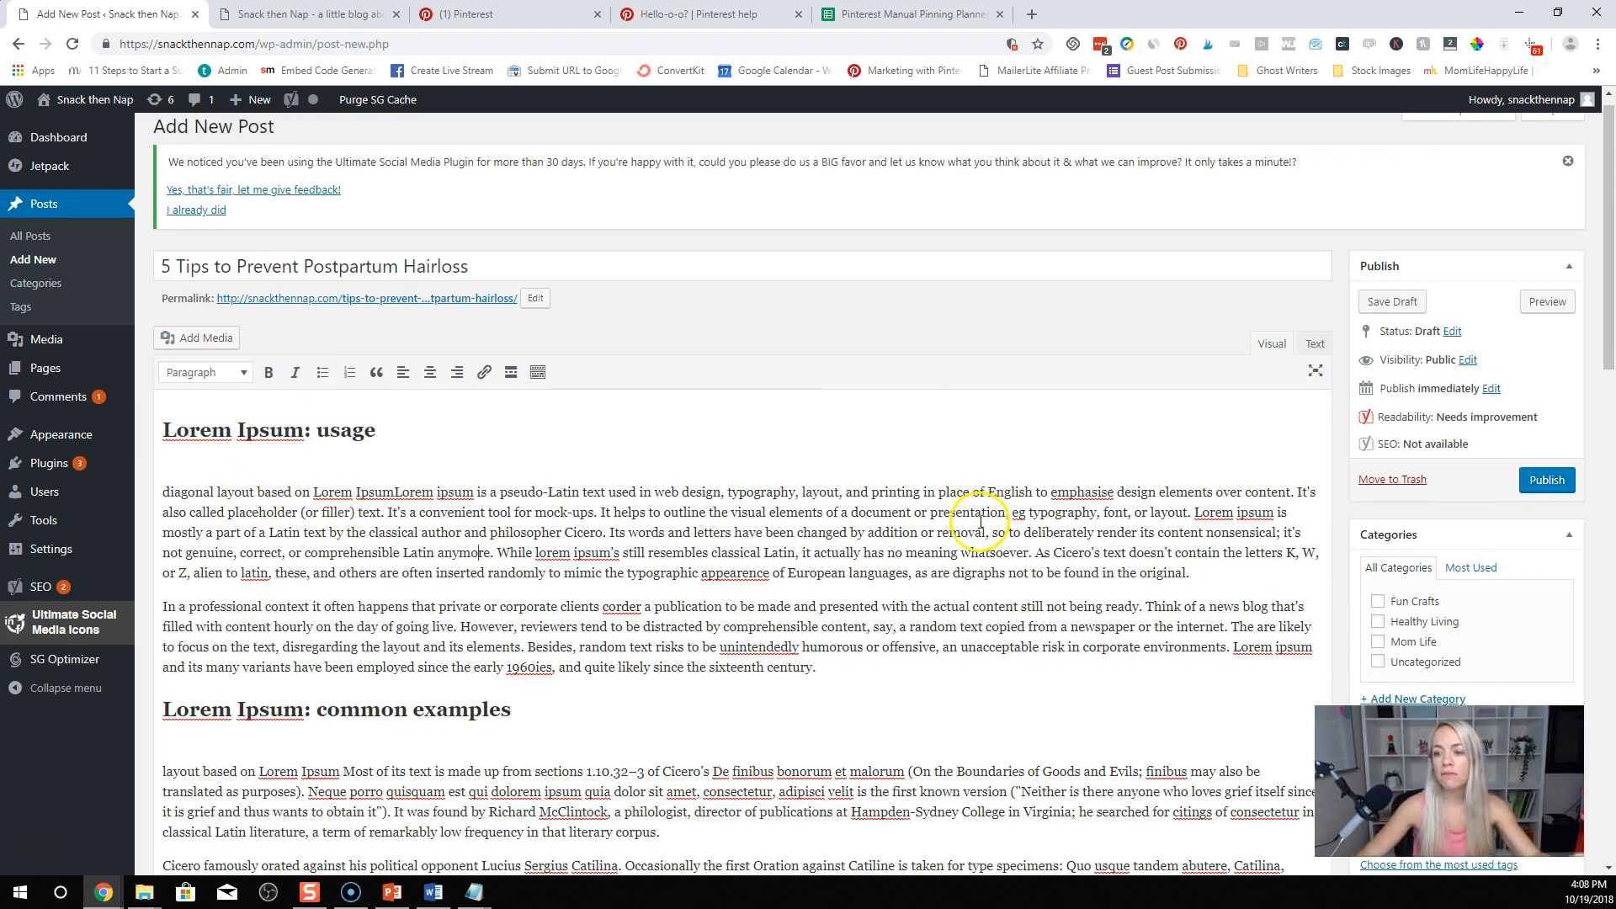
scroll(979, 518, "down", 1)
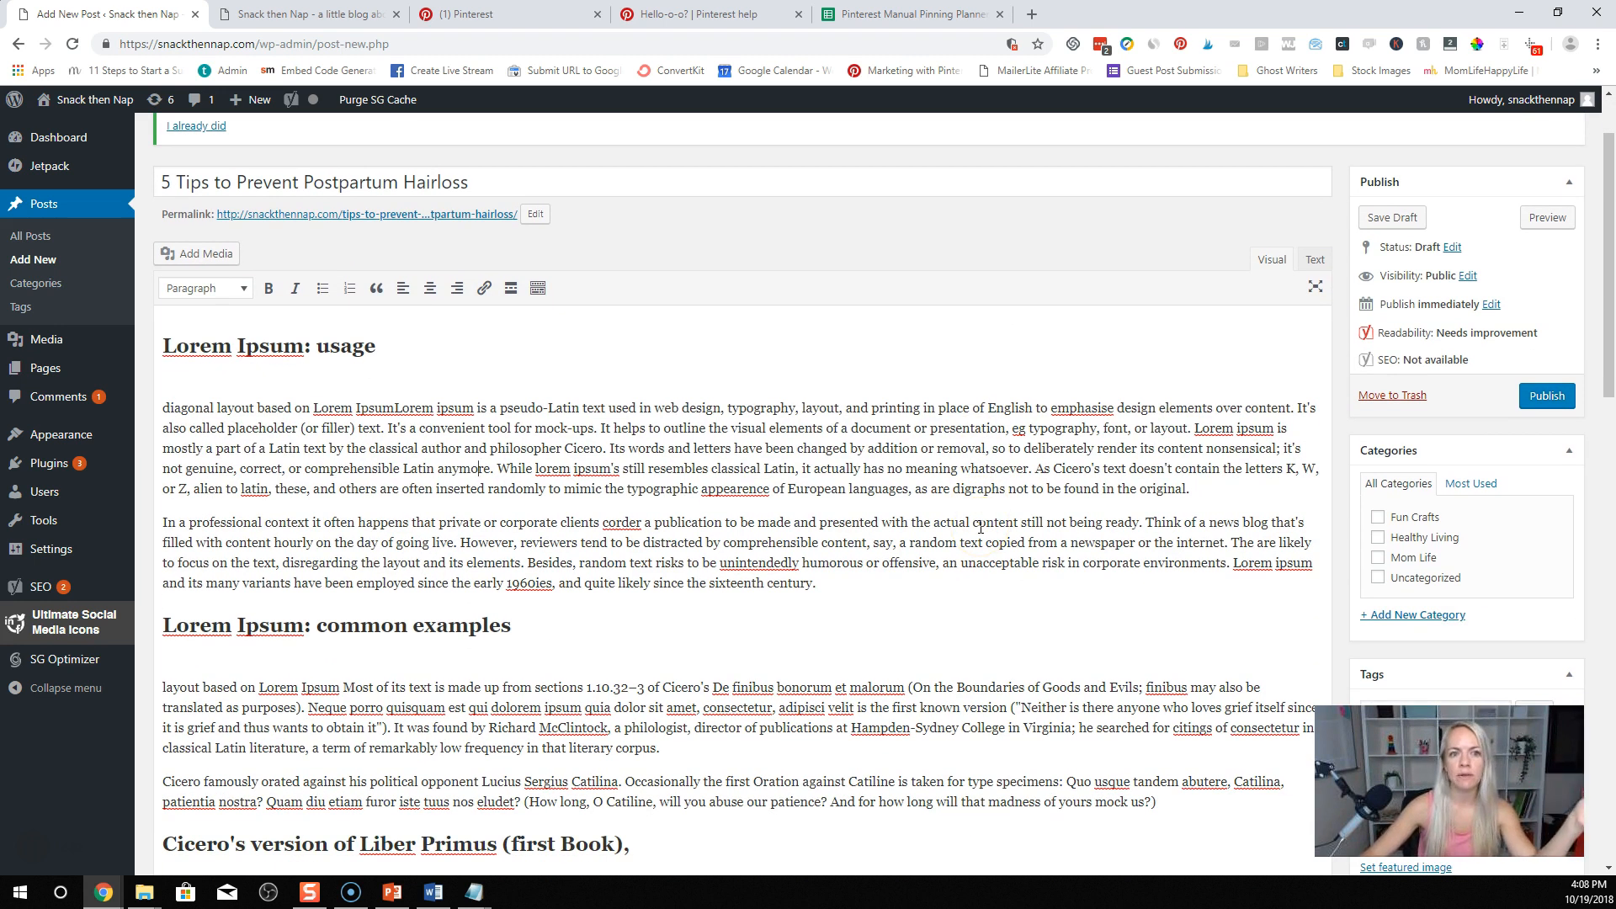
scroll(980, 528, "down", 3)
scroll(981, 528, "up", 3)
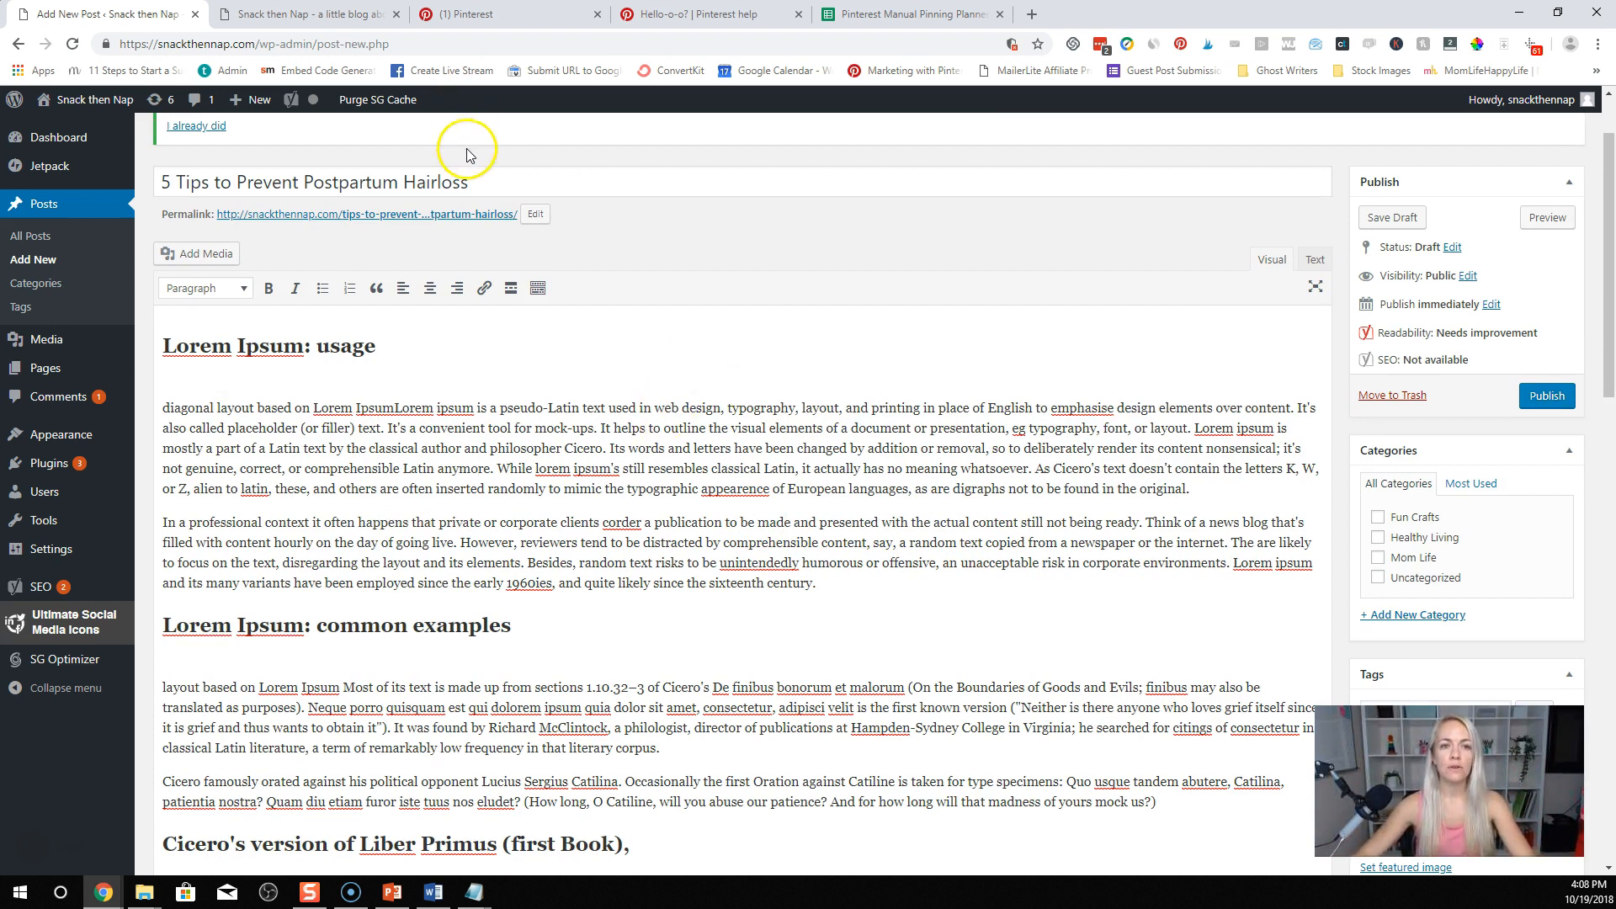
Step: Open startamomblog.com/picmonkey in a new browser tab placed right after the post editor's tab
left_click(1035, 17)
left_click_drag(1039, 16, 325, 43)
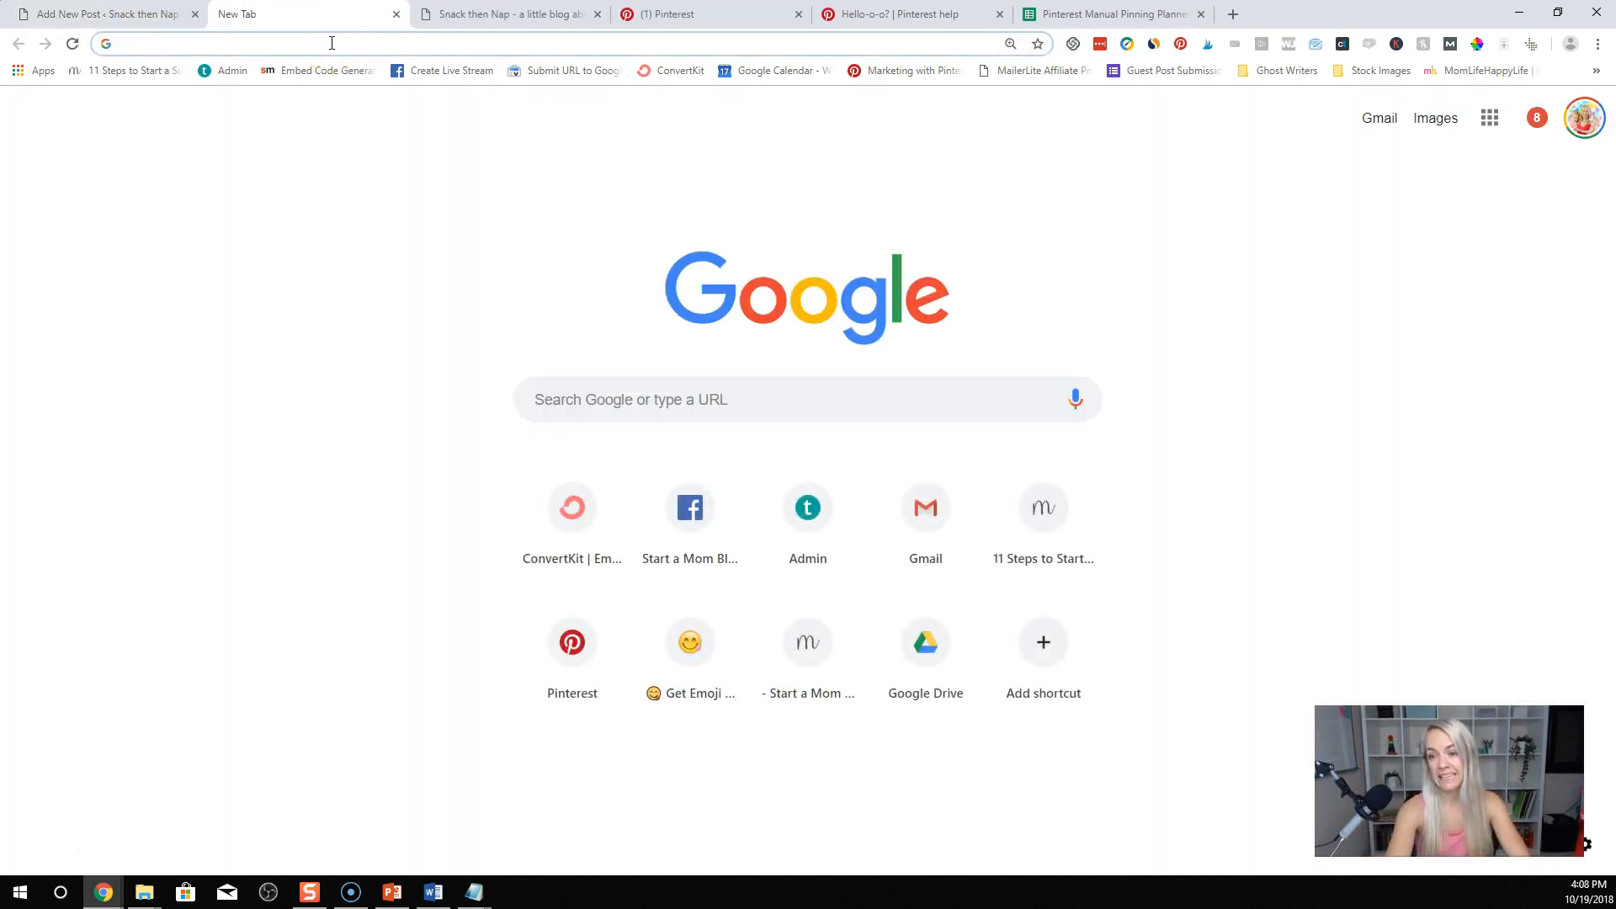
type("star")
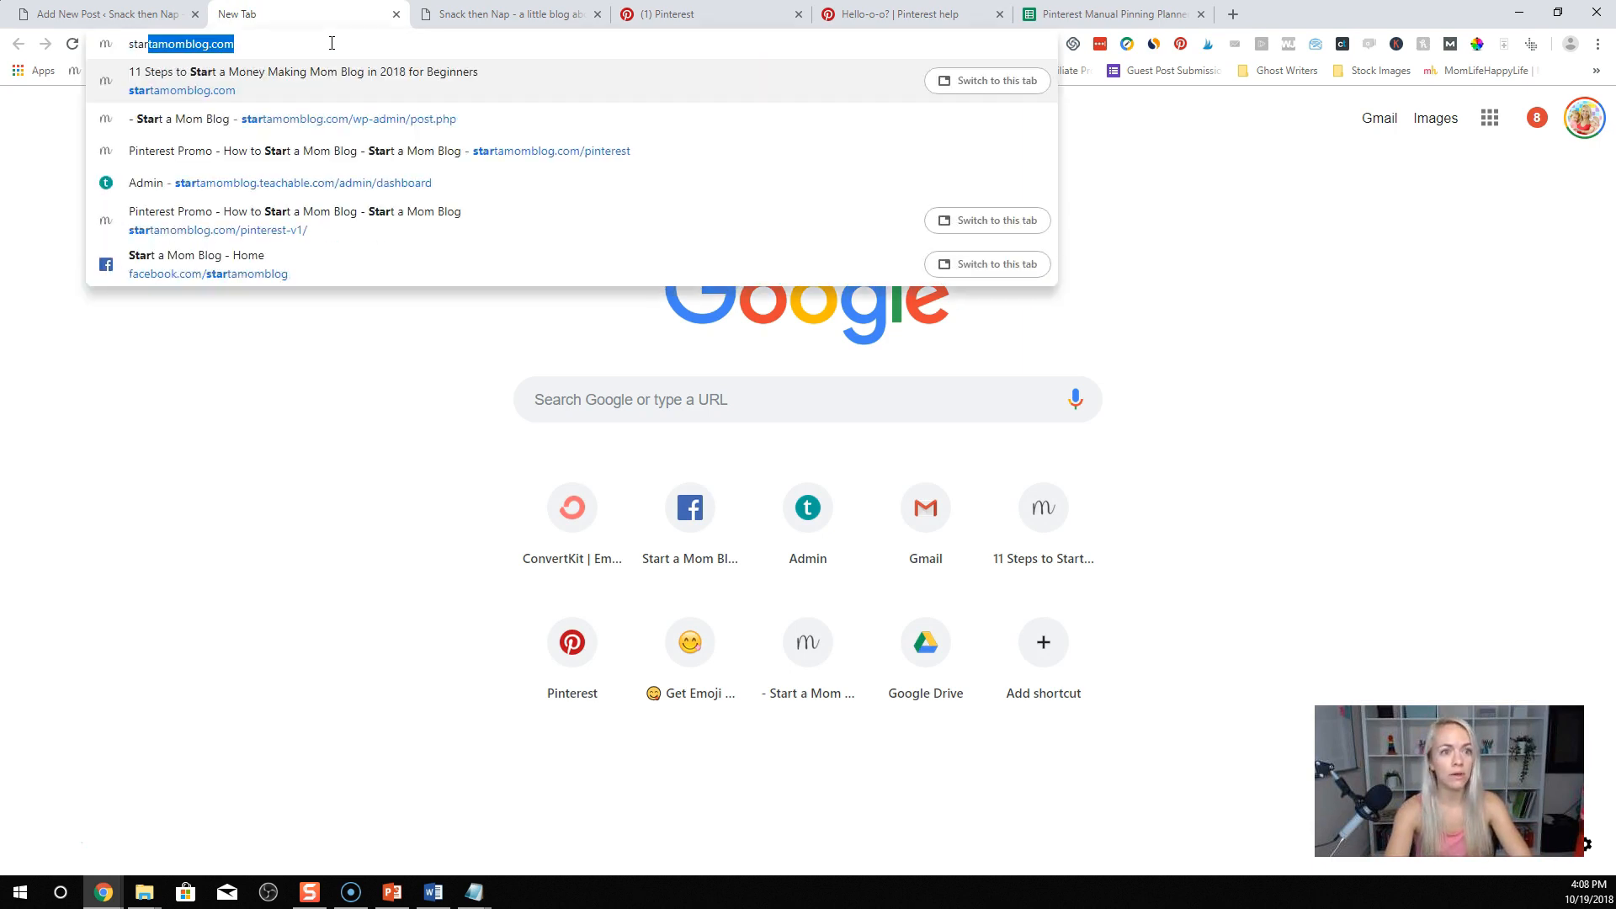
key("BackSpace")
type("tamomblog.com/picmonkey")
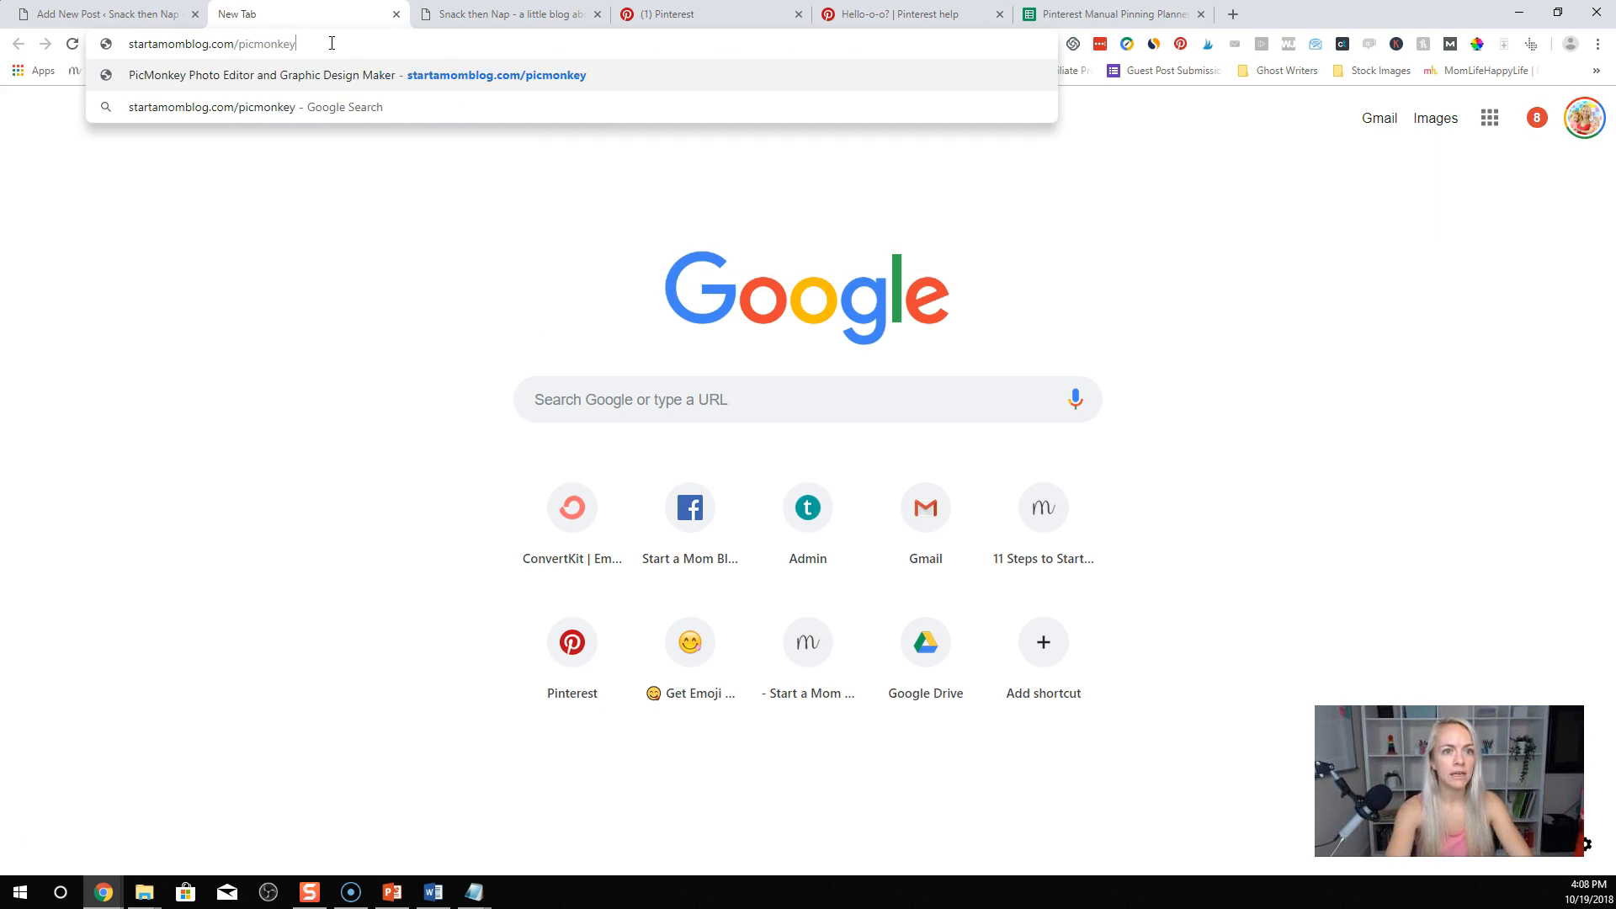
key("Return")
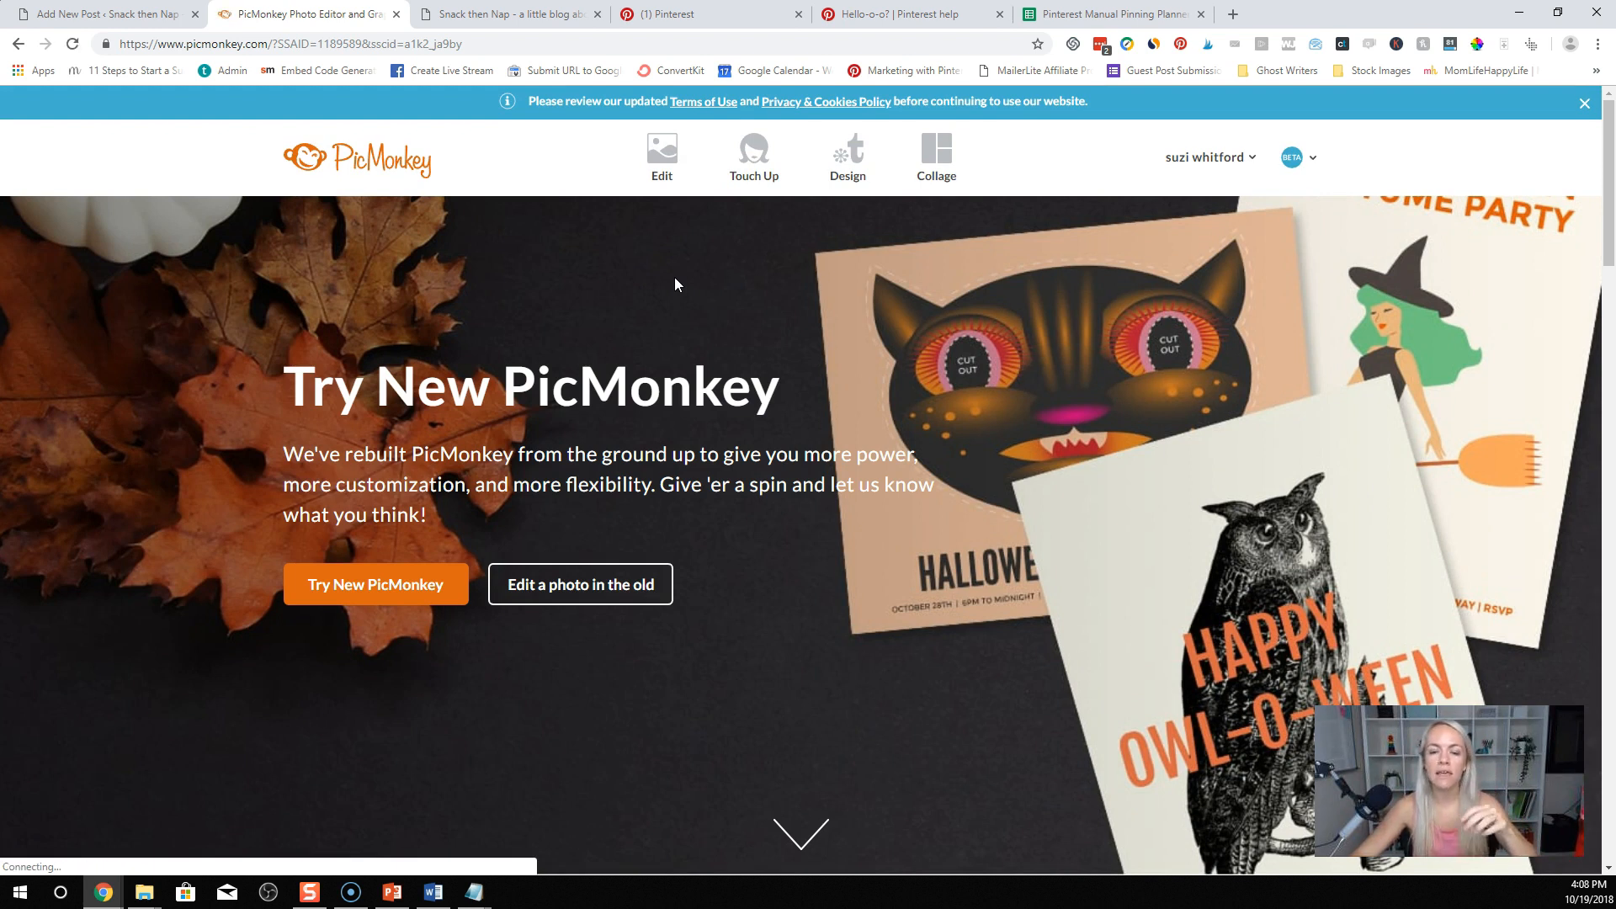
Step: Start a new photo edit and allow Flash to run on the PicMonkey site
left_click(686, 181)
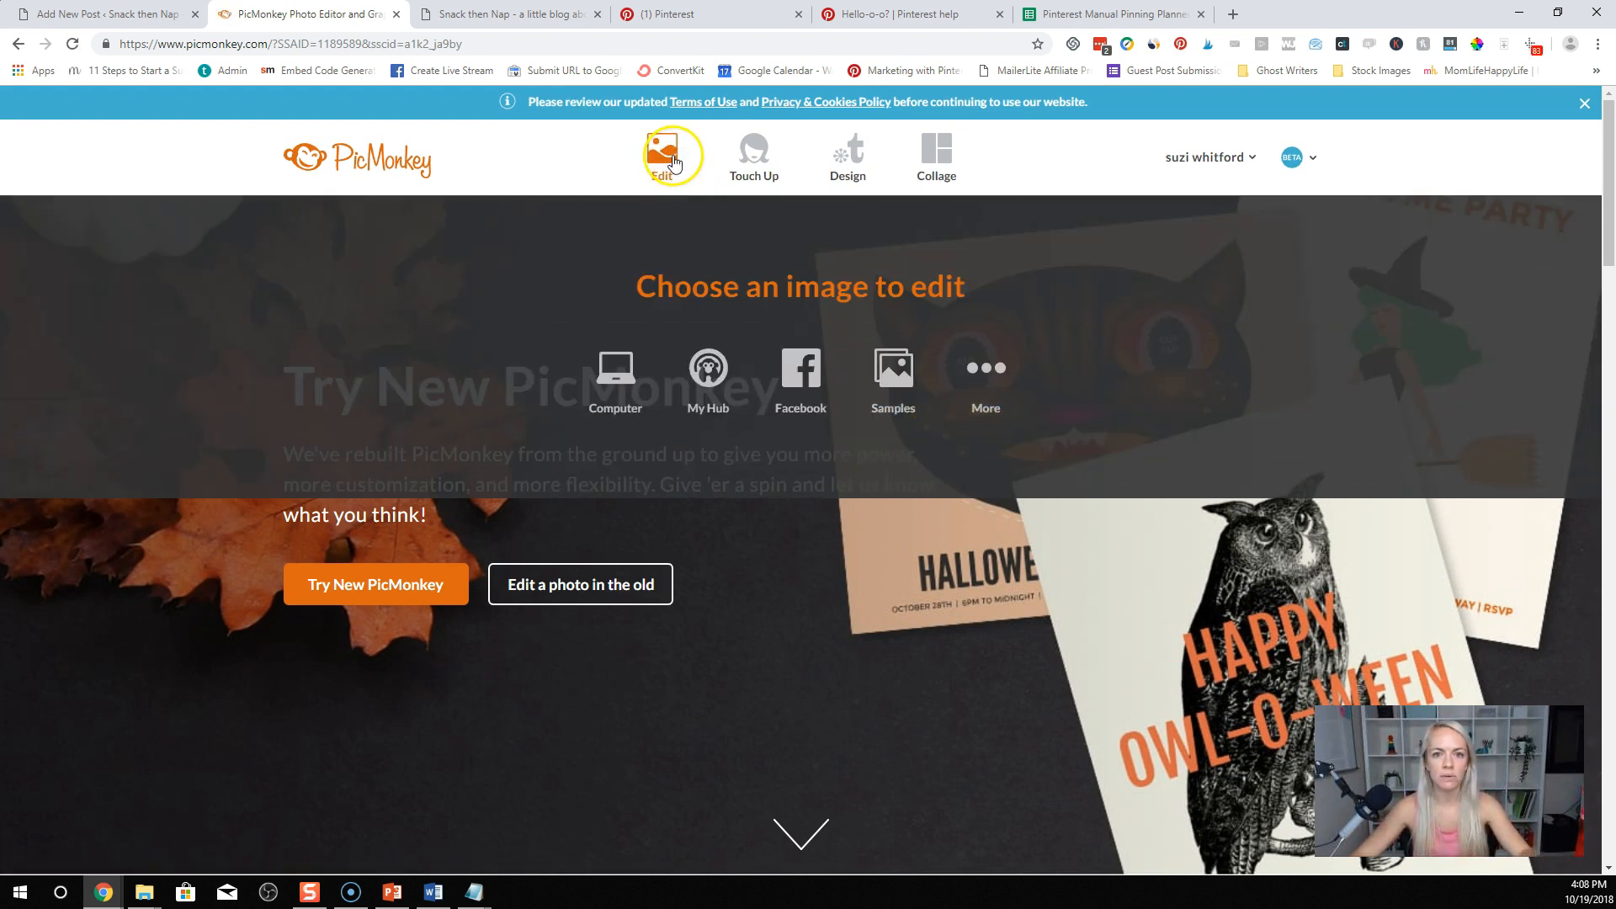
left_click(676, 171)
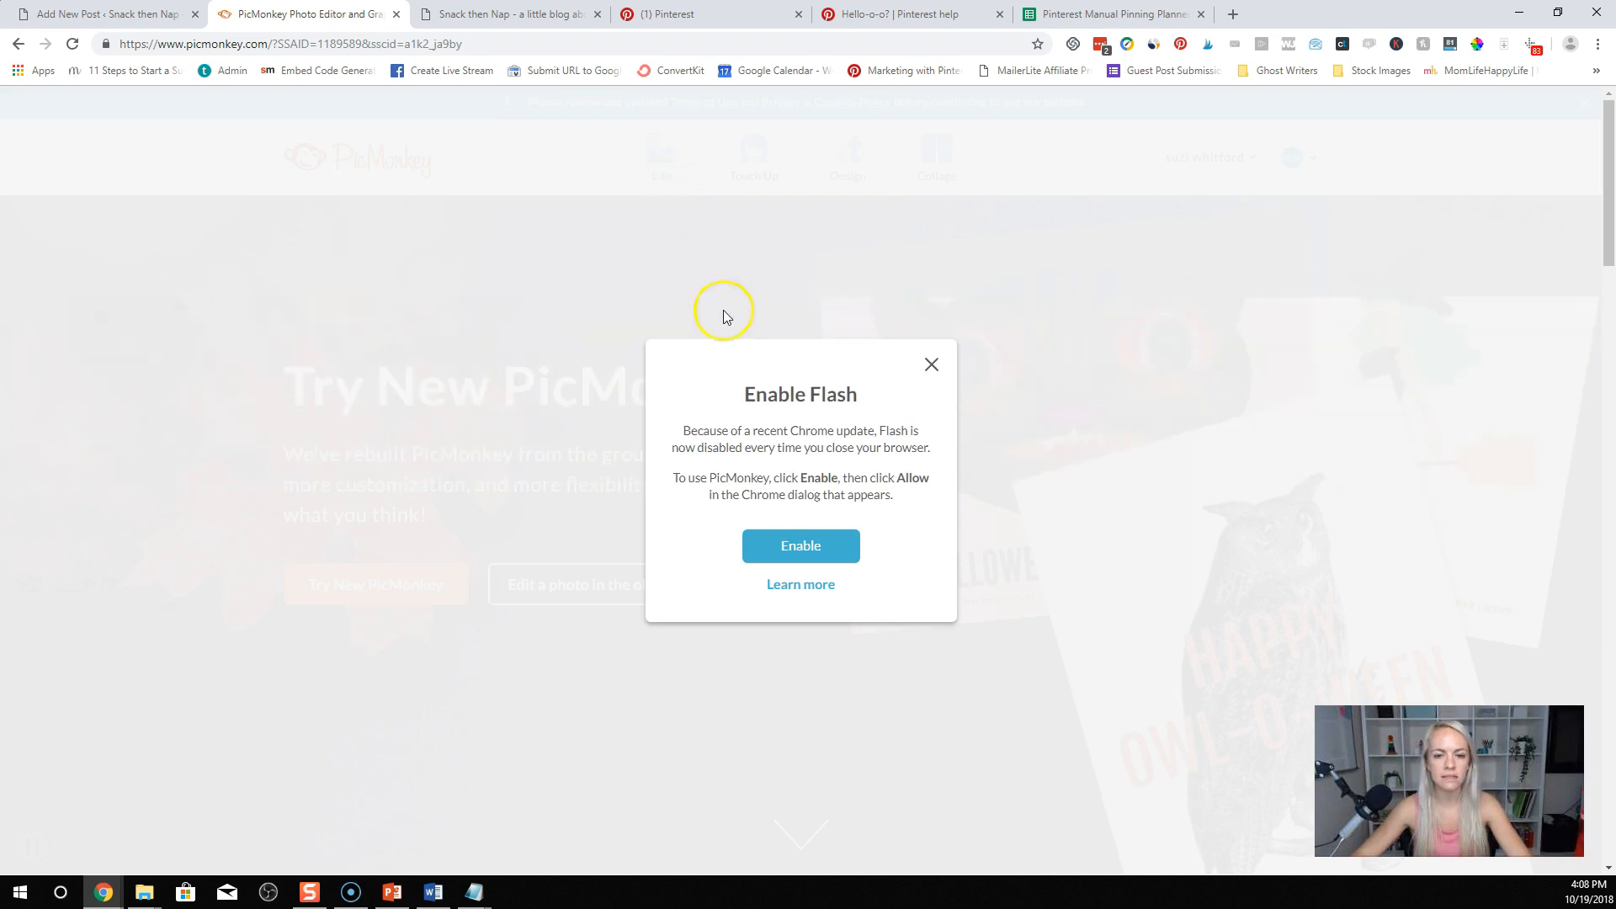
left_click(810, 556)
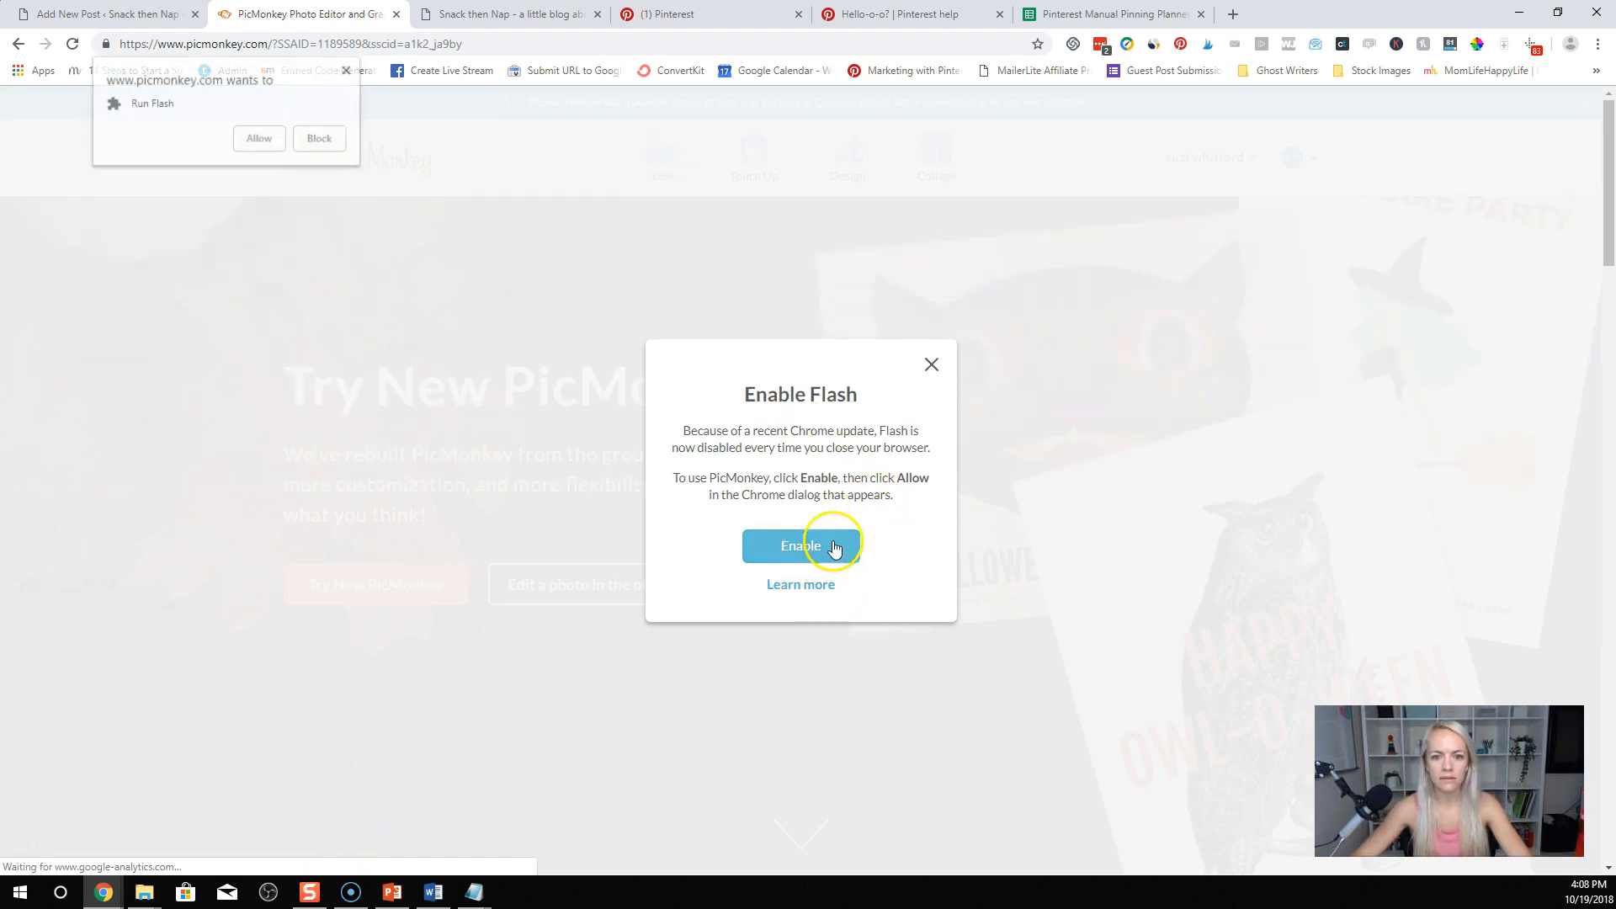
left_click(260, 139)
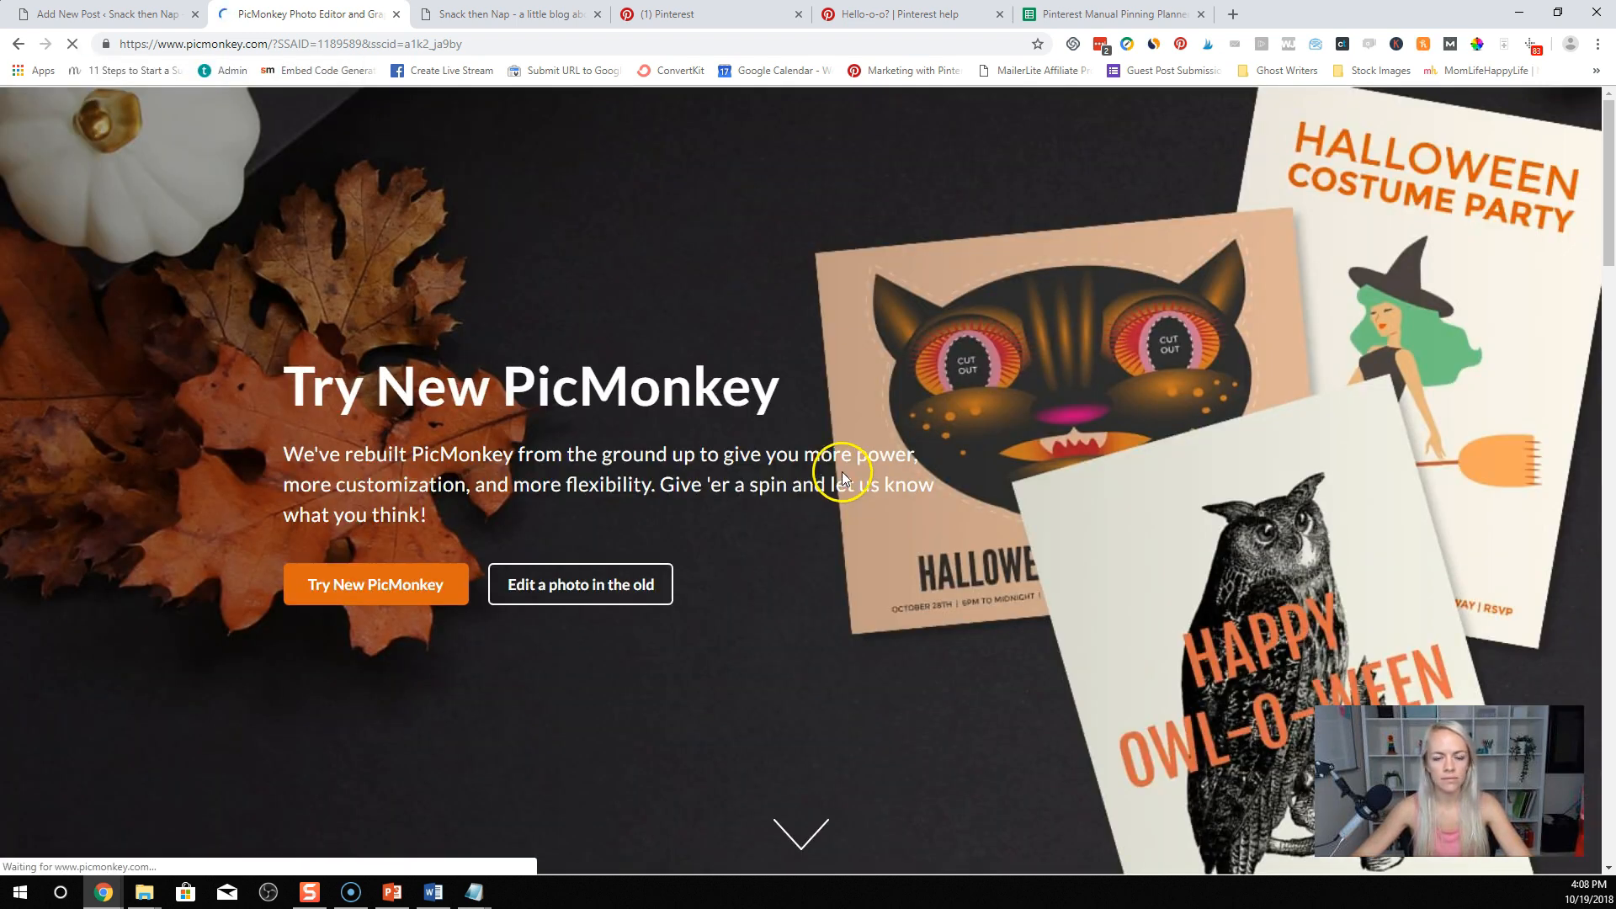
Step: Load IMG_1198.JPG from the computer's "Stock Images - Kids" folder inside "A - Start a Mom Blog"
left_click(613, 374)
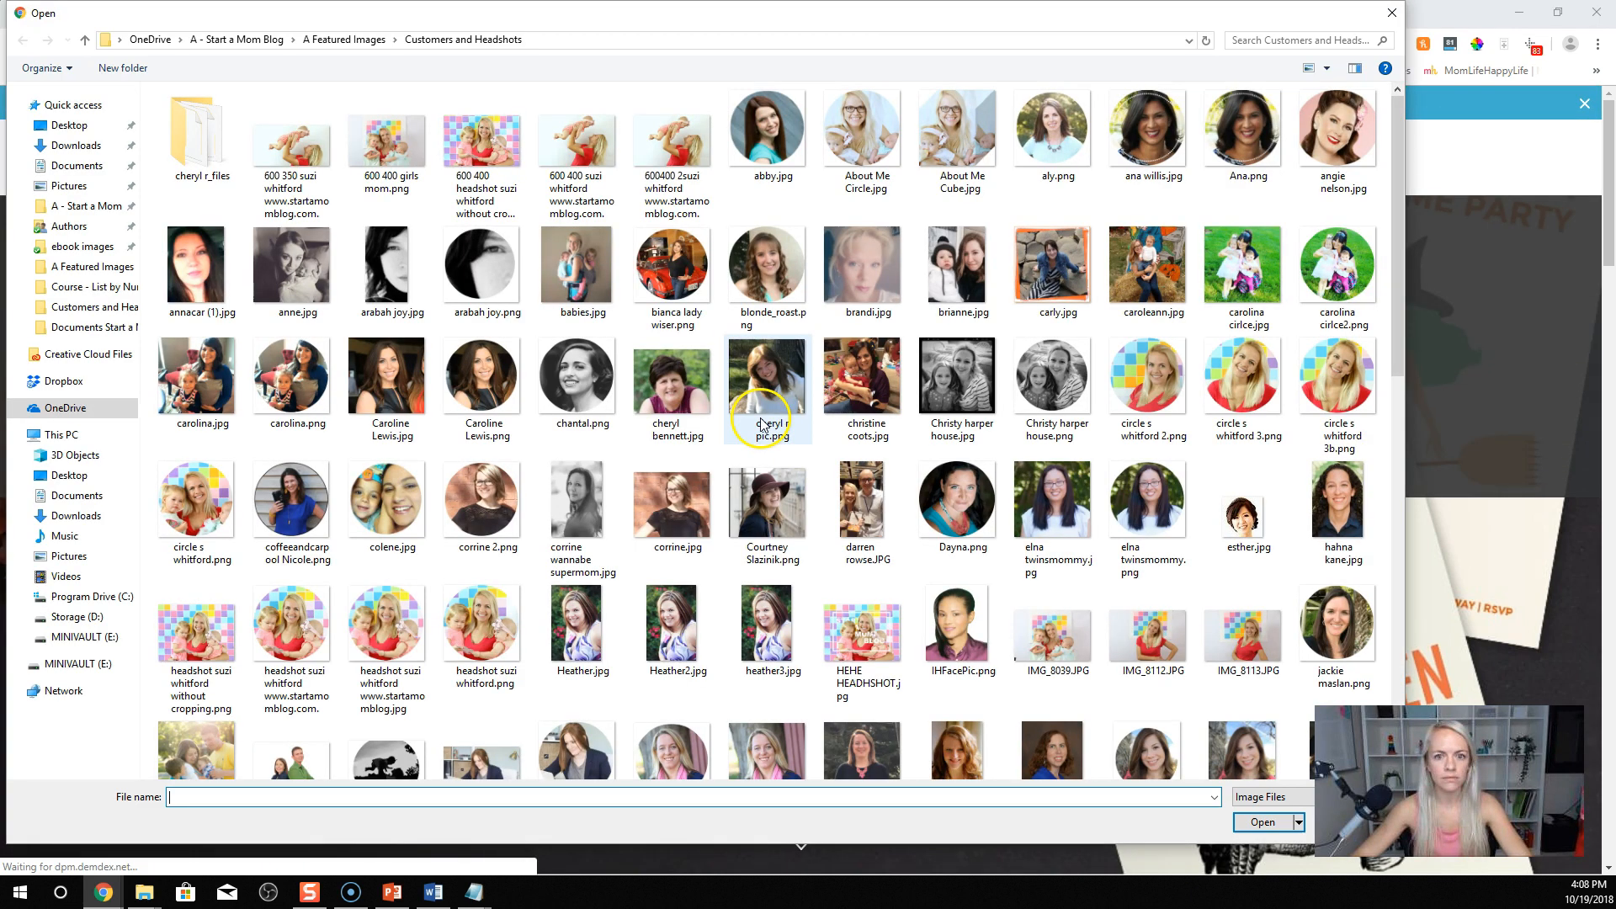
left_click(234, 40)
scroll(364, 343, "down", 7)
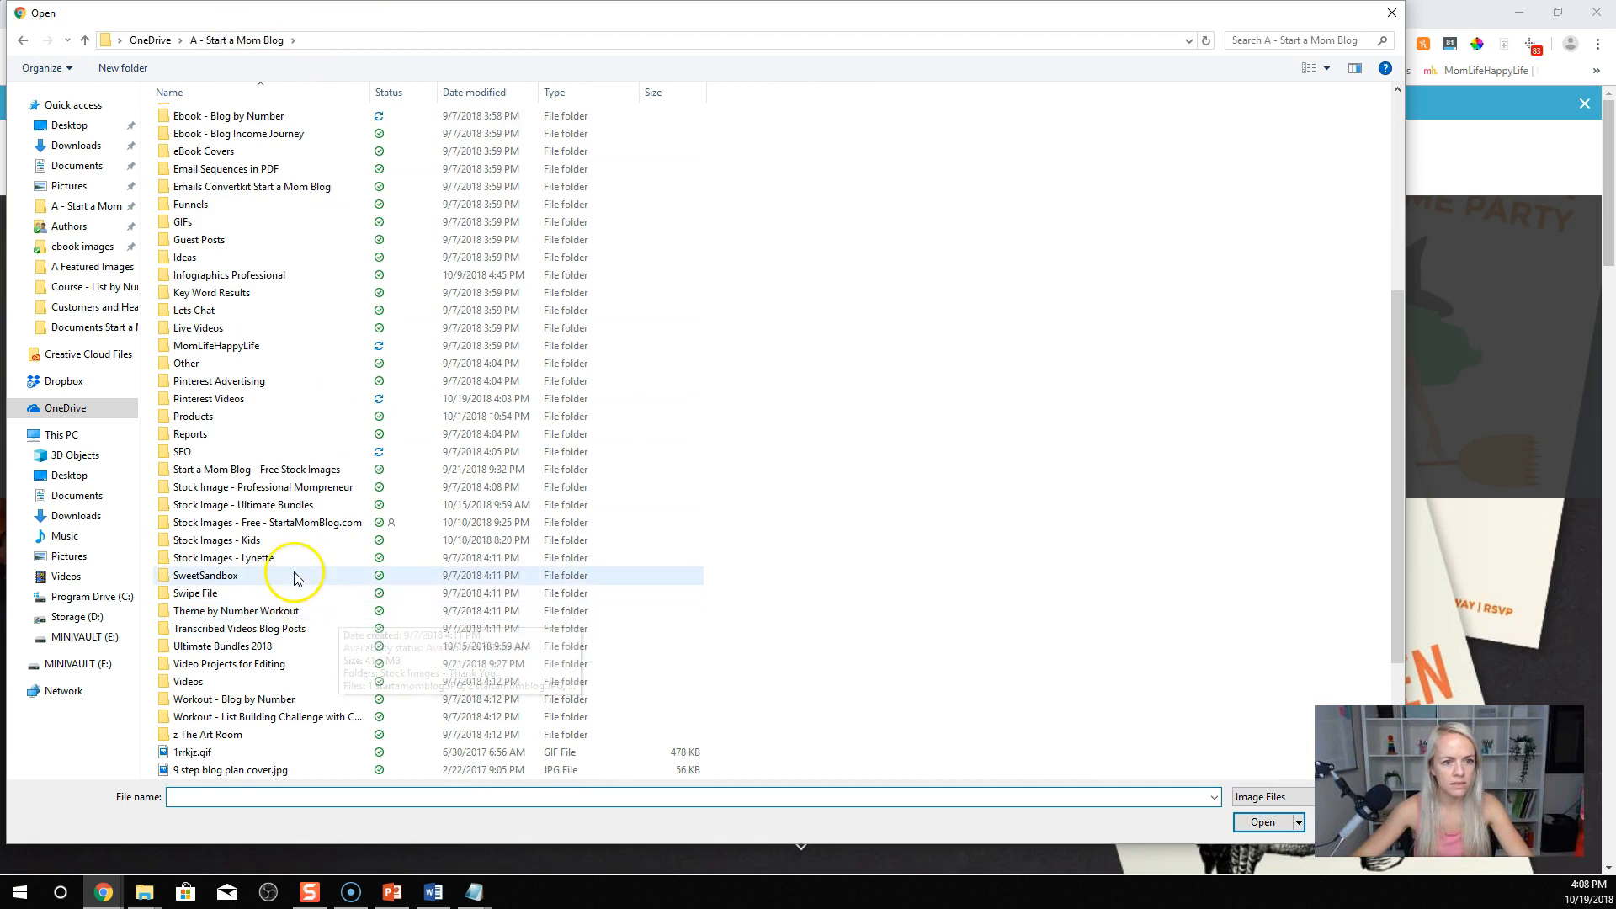
double_click(295, 559)
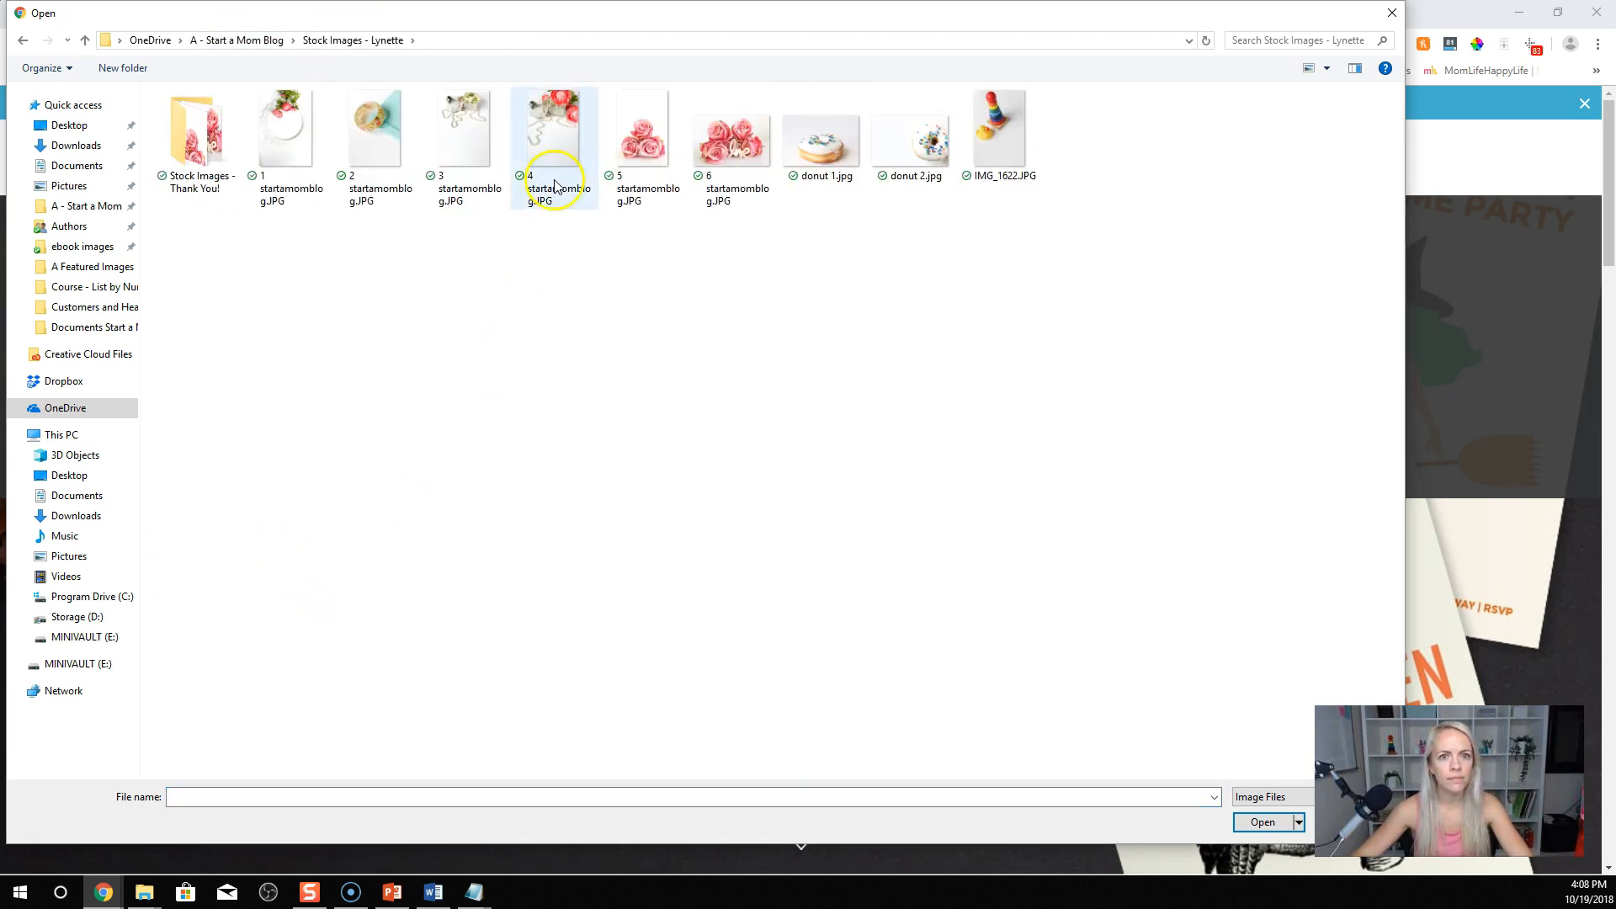
left_click(253, 39)
left_click(279, 754)
double_click(278, 753)
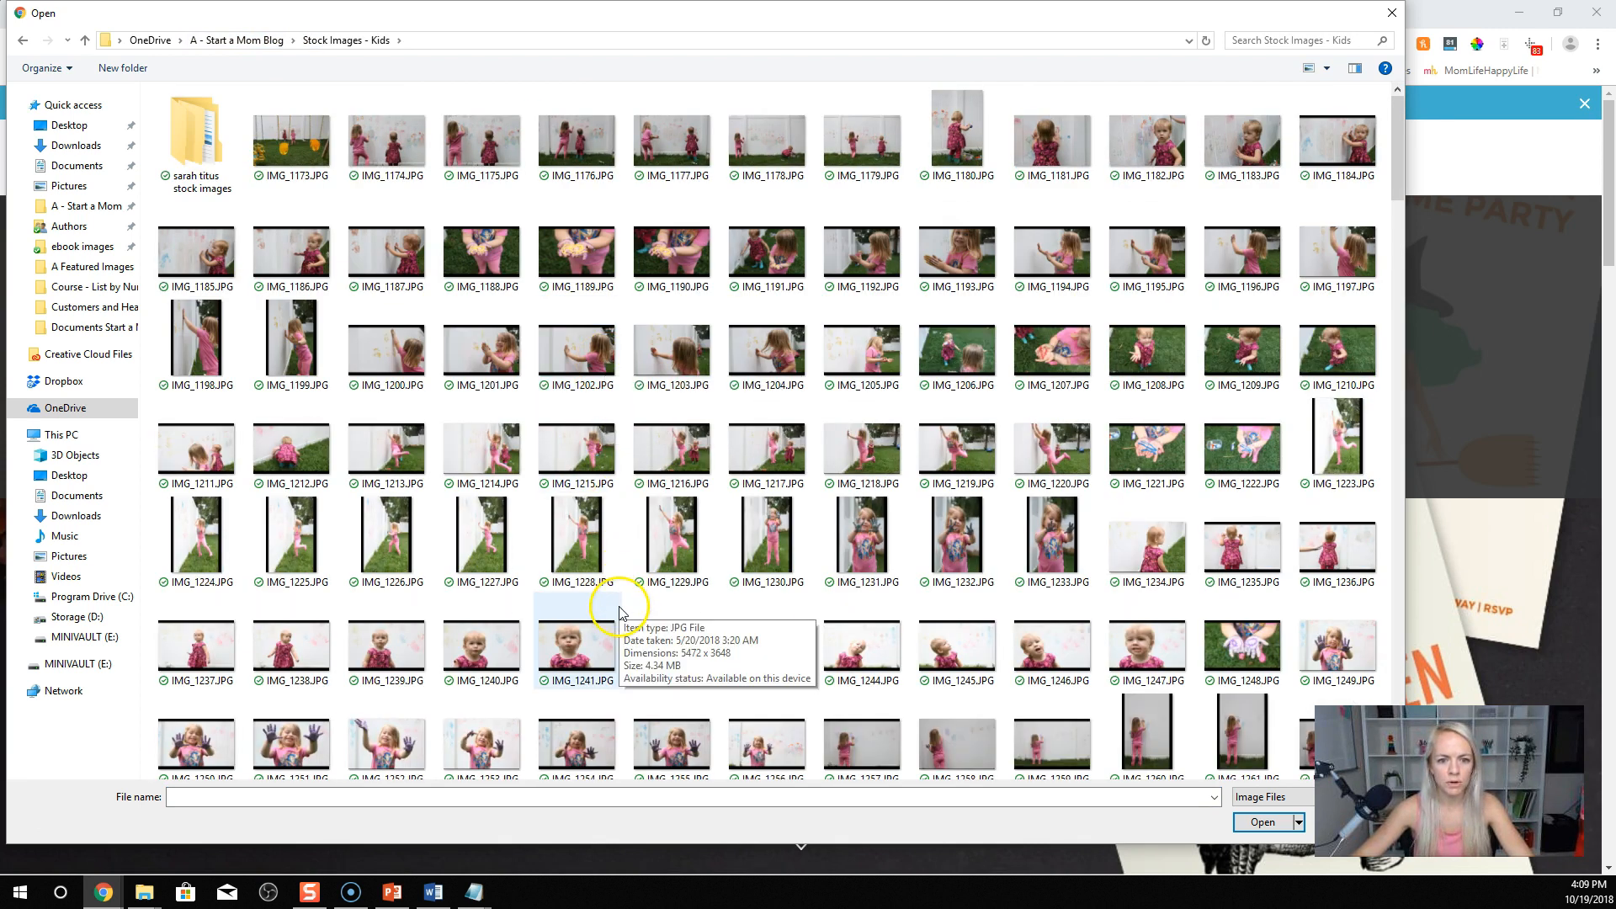
scroll(612, 640, "down", 5)
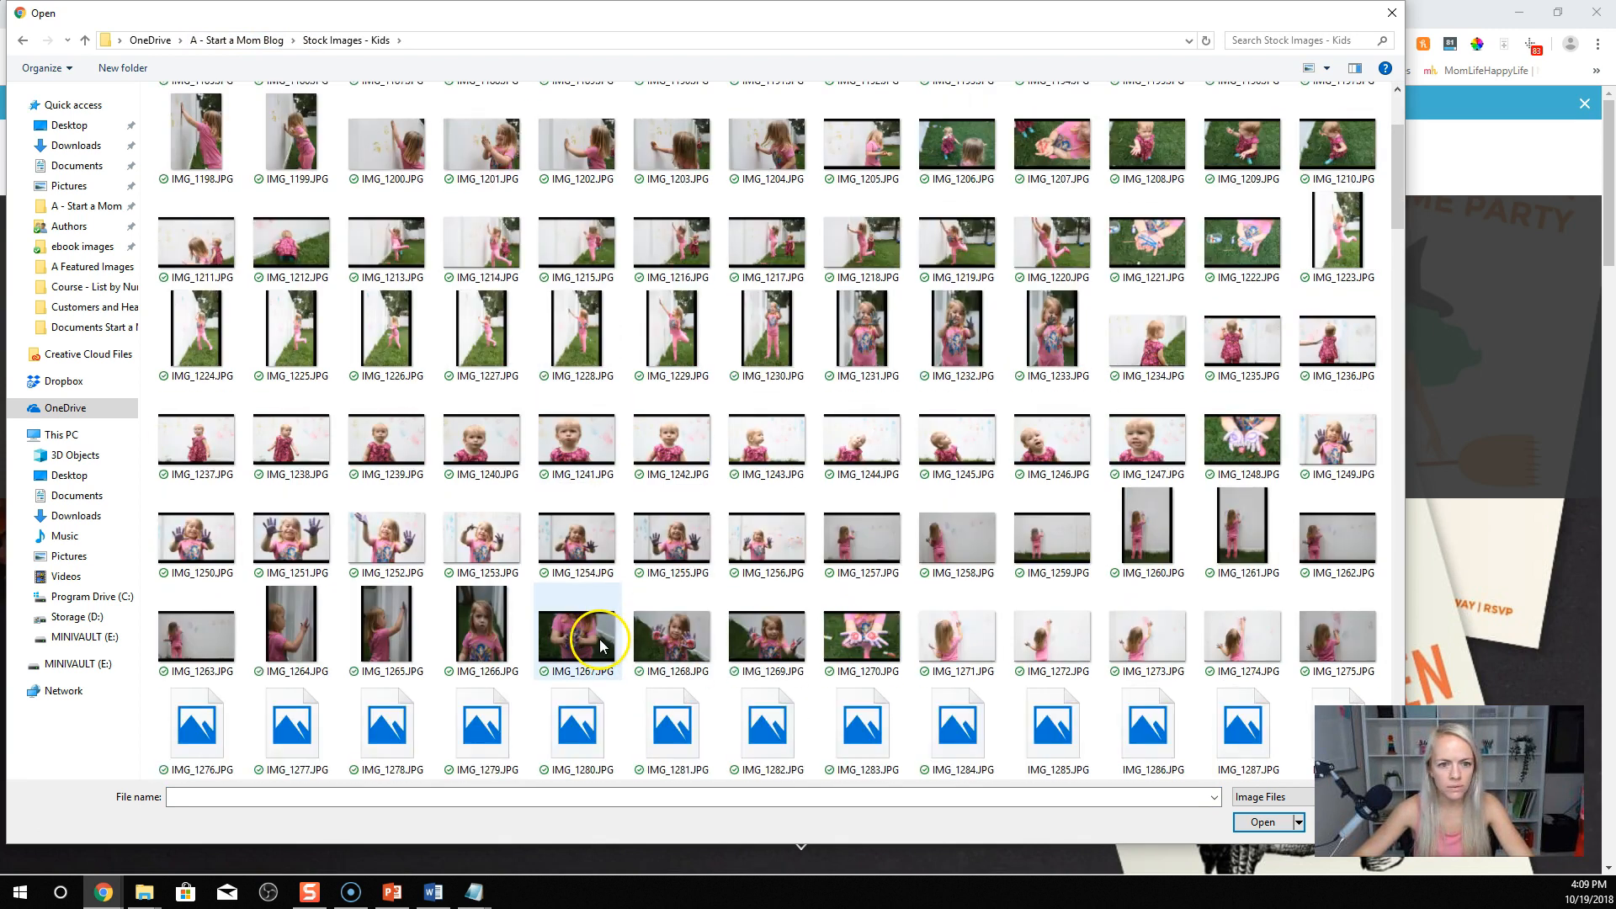
scroll(424, 322, "up", 5)
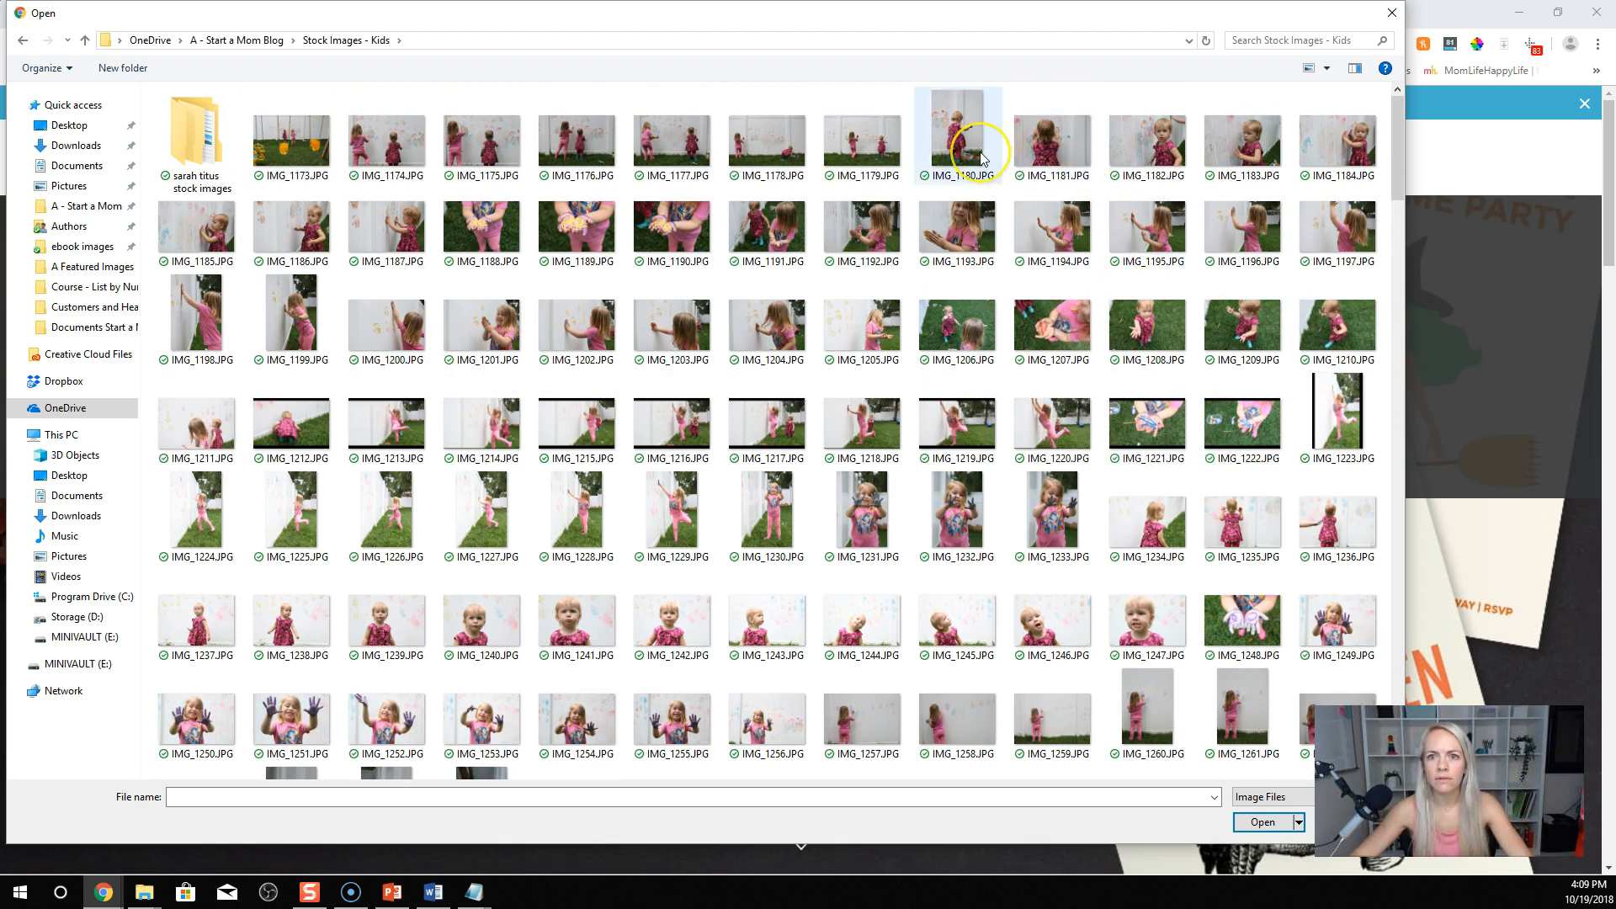
double_click(185, 336)
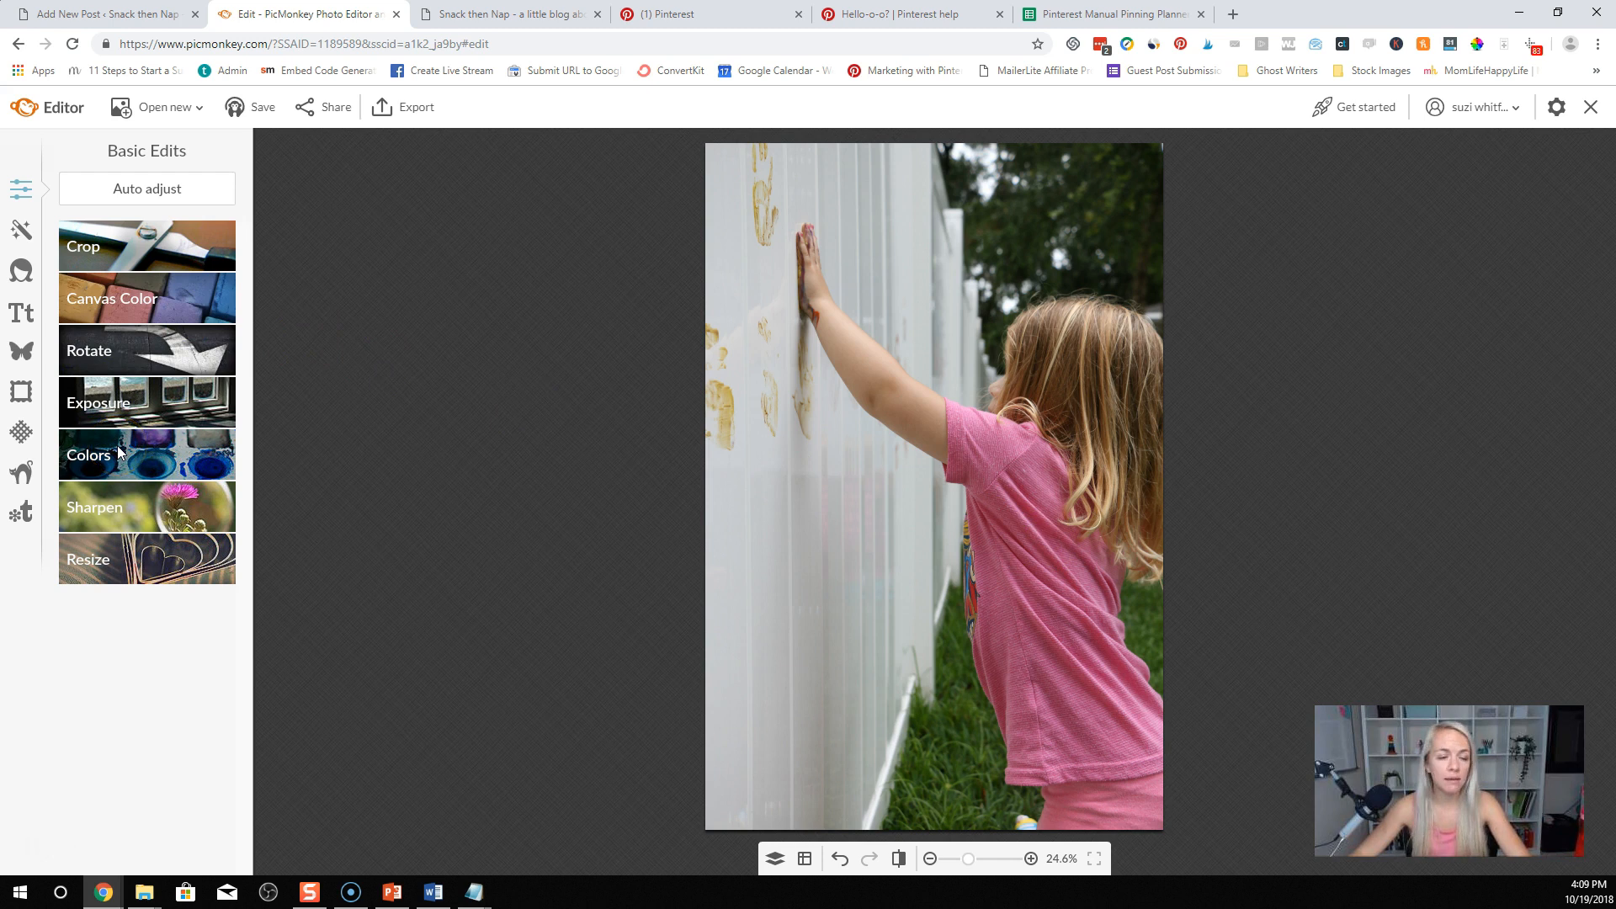
left_click(145, 462)
left_click(157, 503)
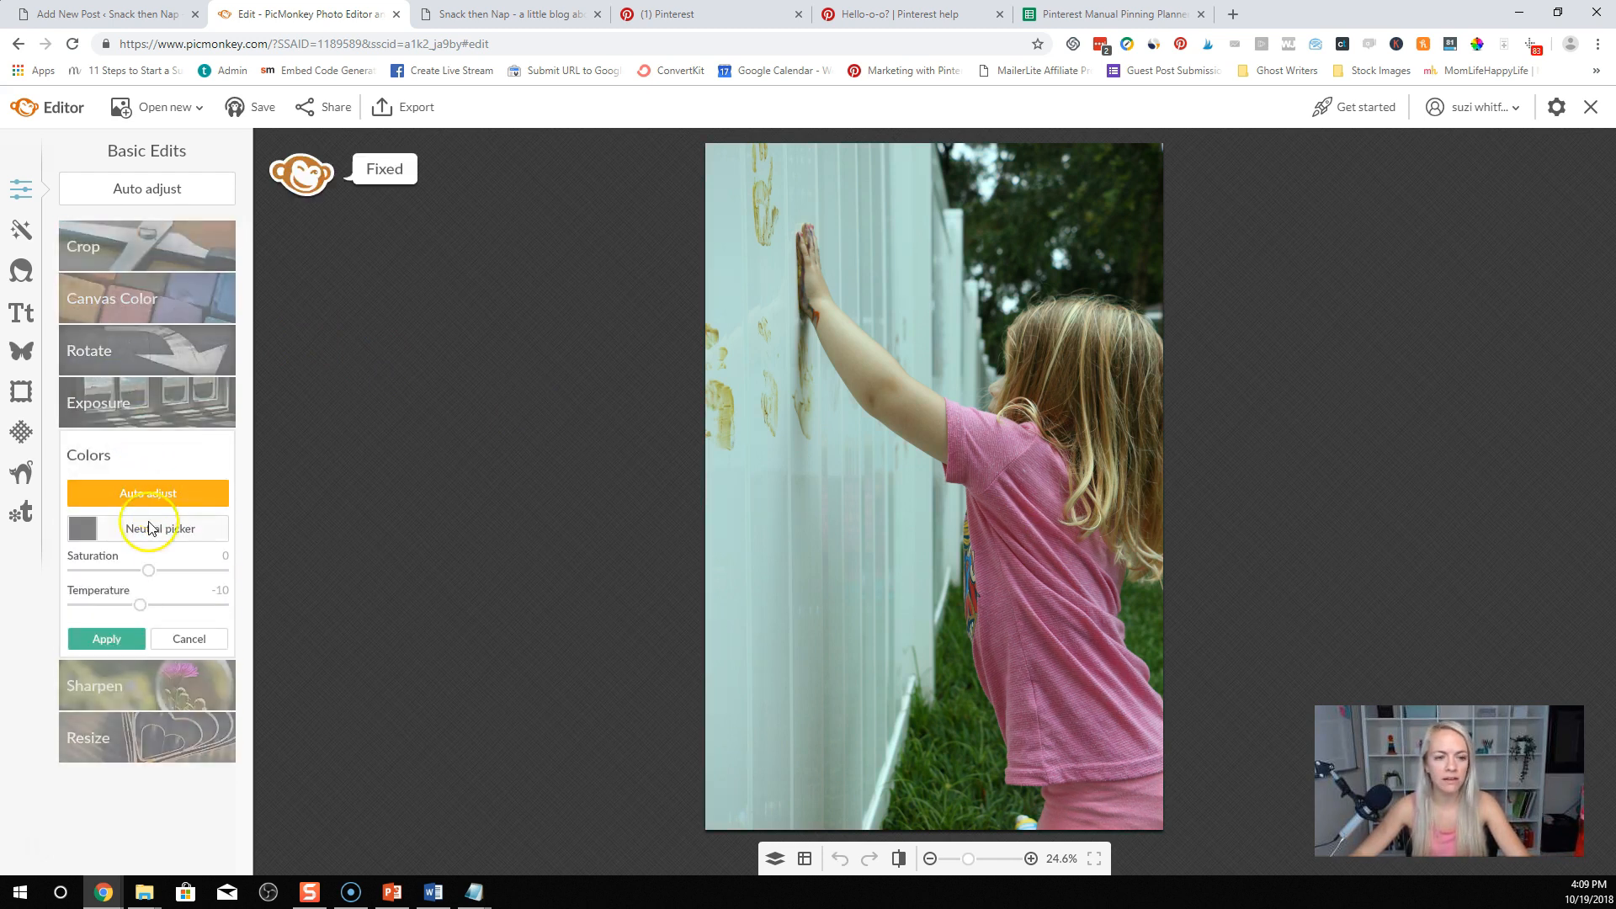
left_click(188, 639)
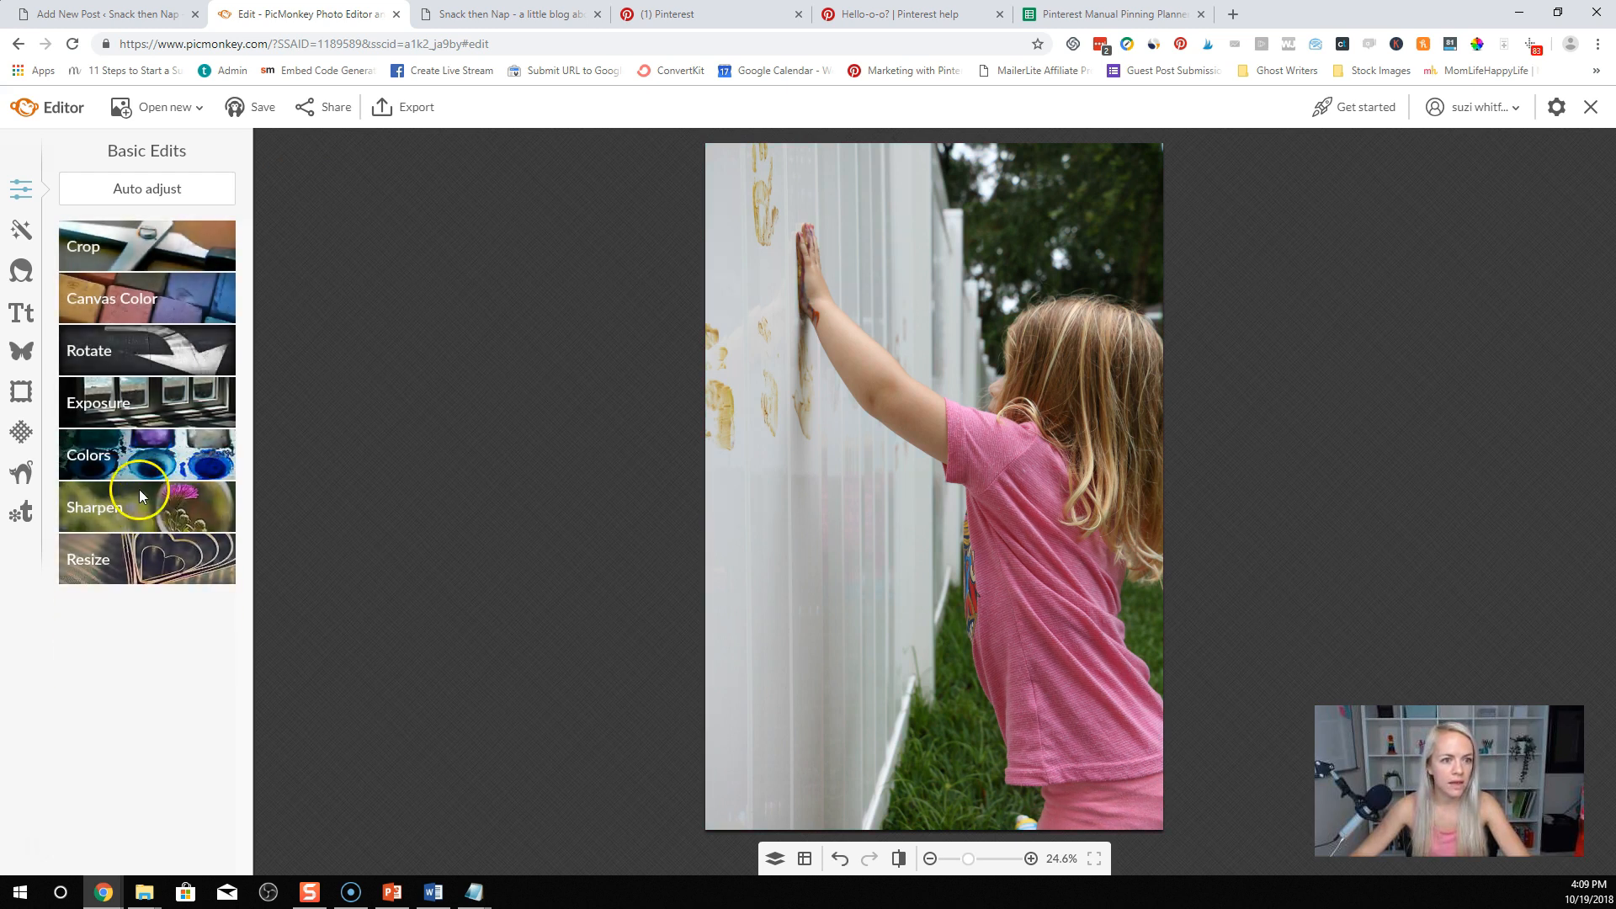
Step: Apply an exposure edit to the photo with brightness 22, highlights 41, shadows -18 and contrast 10
left_click(134, 399)
left_click_drag(152, 484, 138, 553)
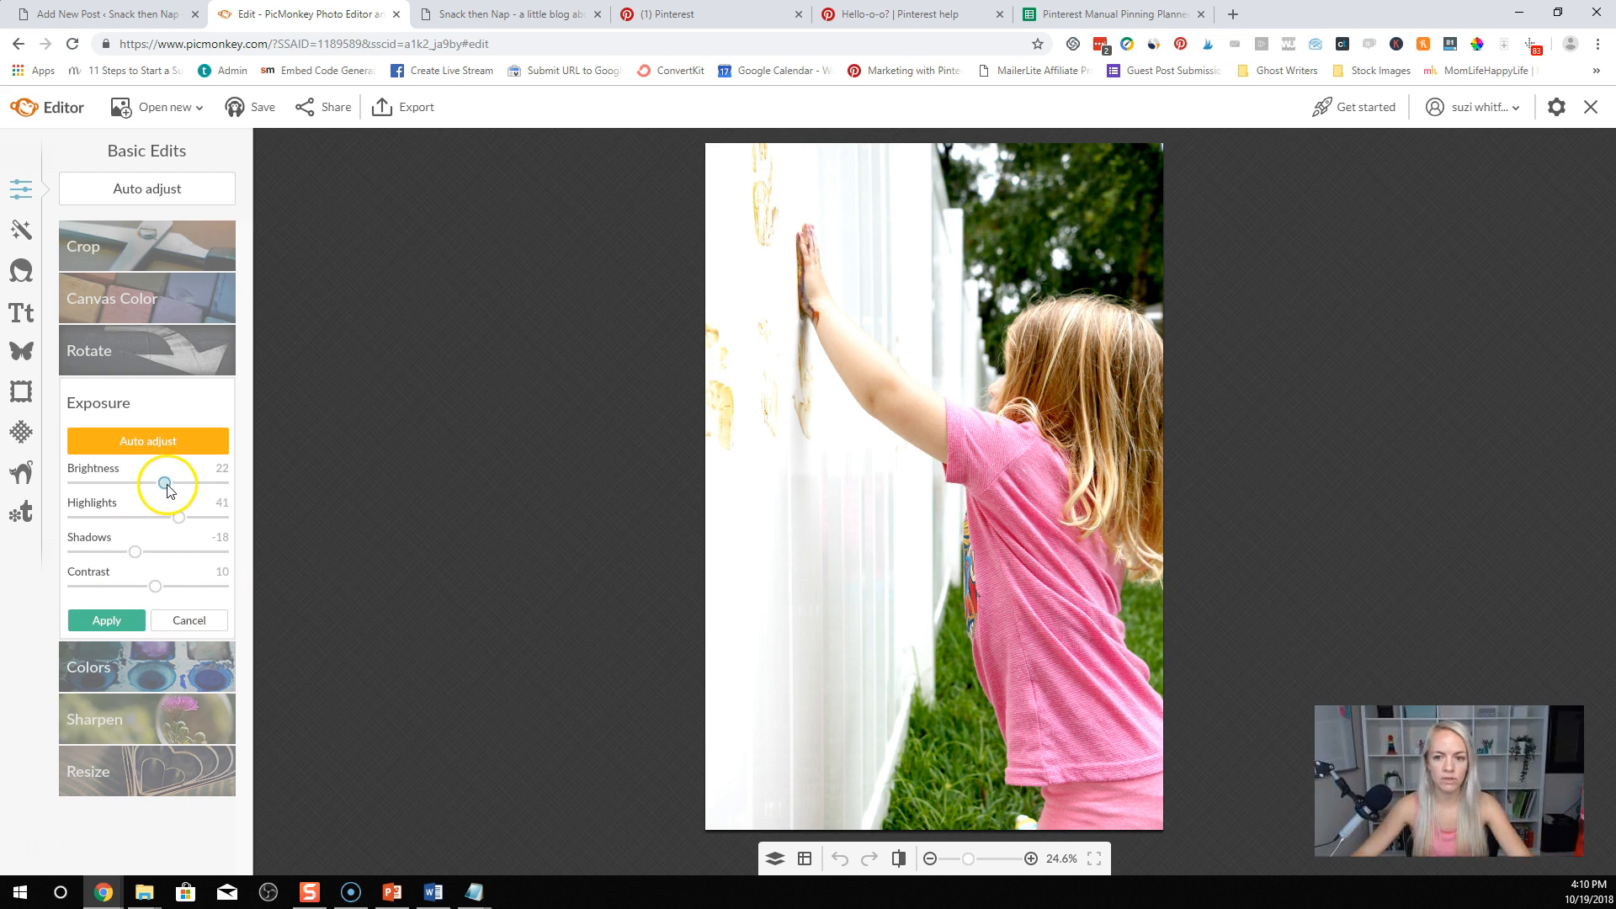
left_click(104, 620)
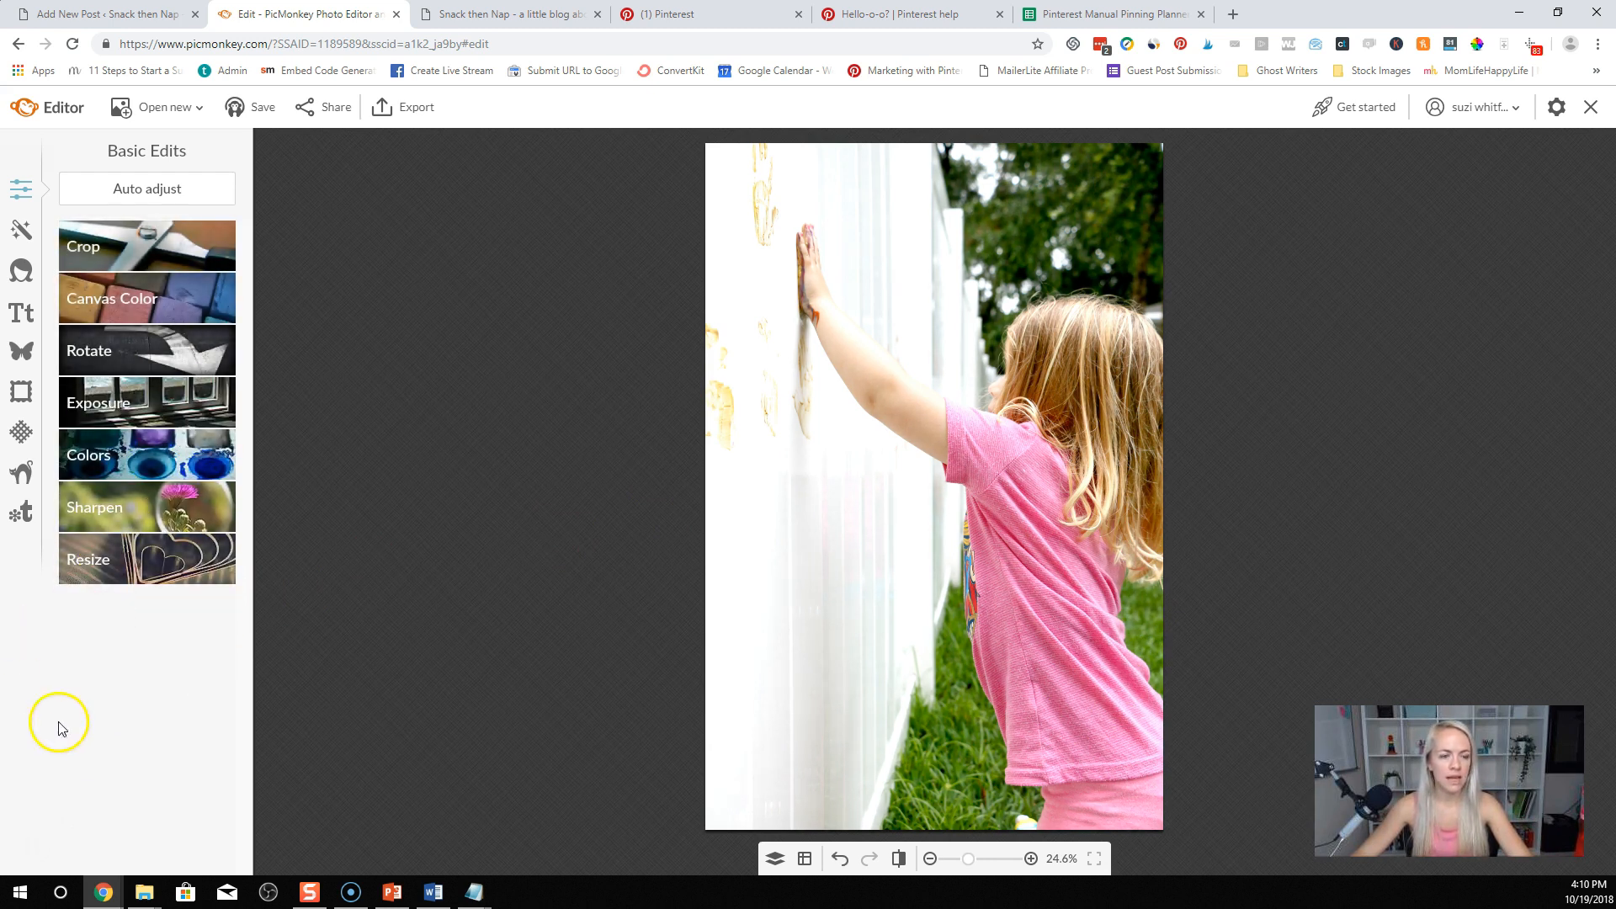
Step: Add a text box reading "5" in Arial Black to the photo
left_click(28, 324)
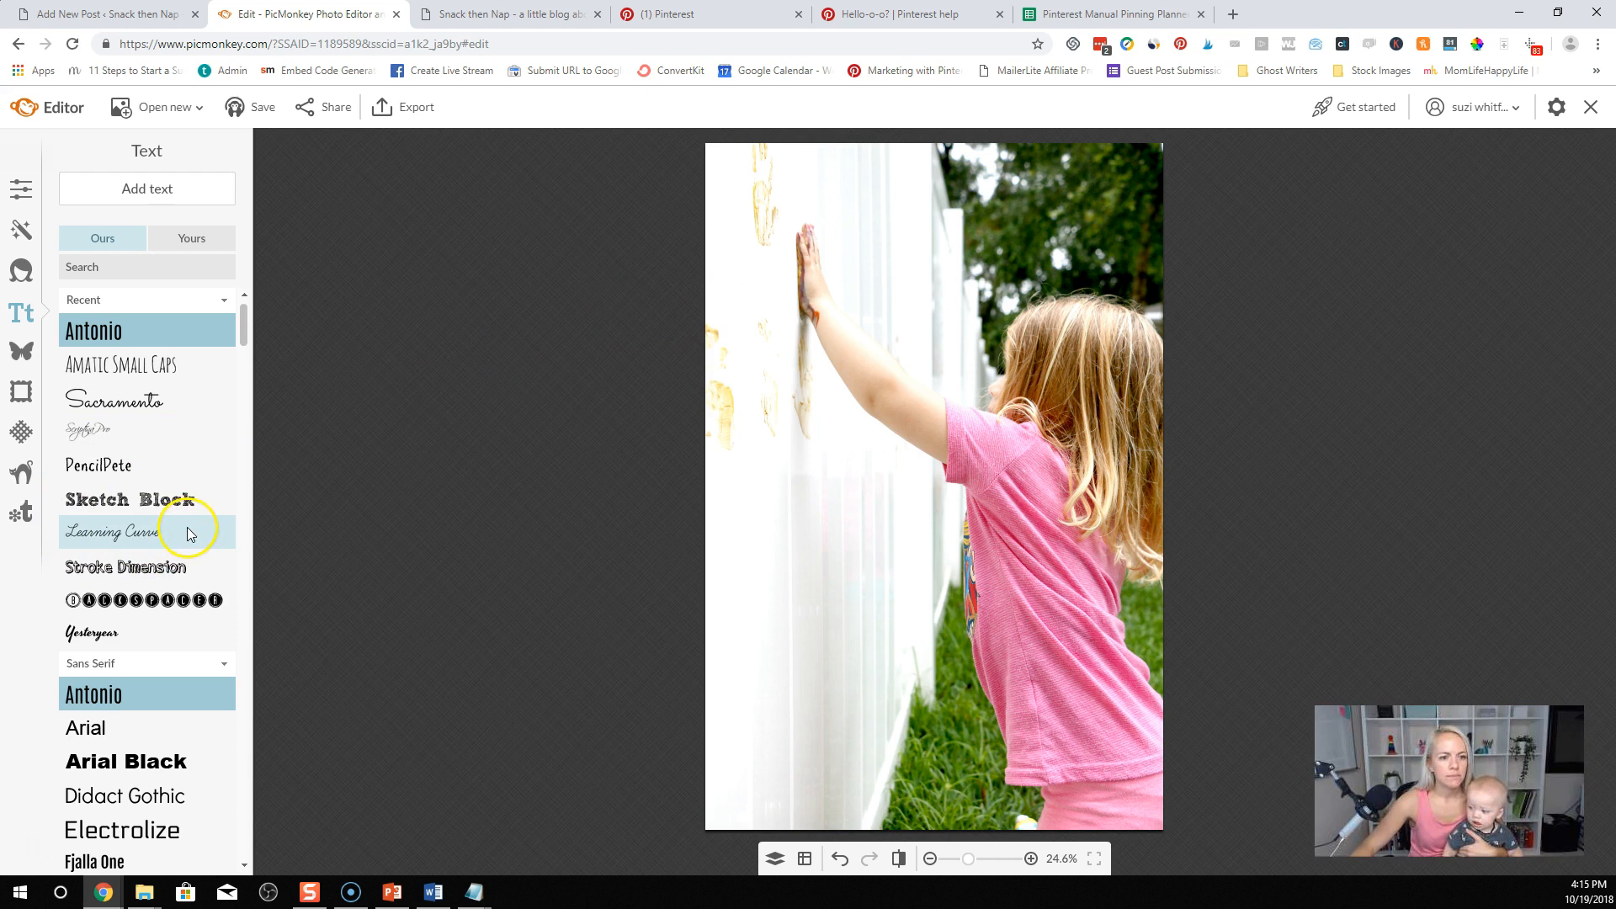
left_click(135, 759)
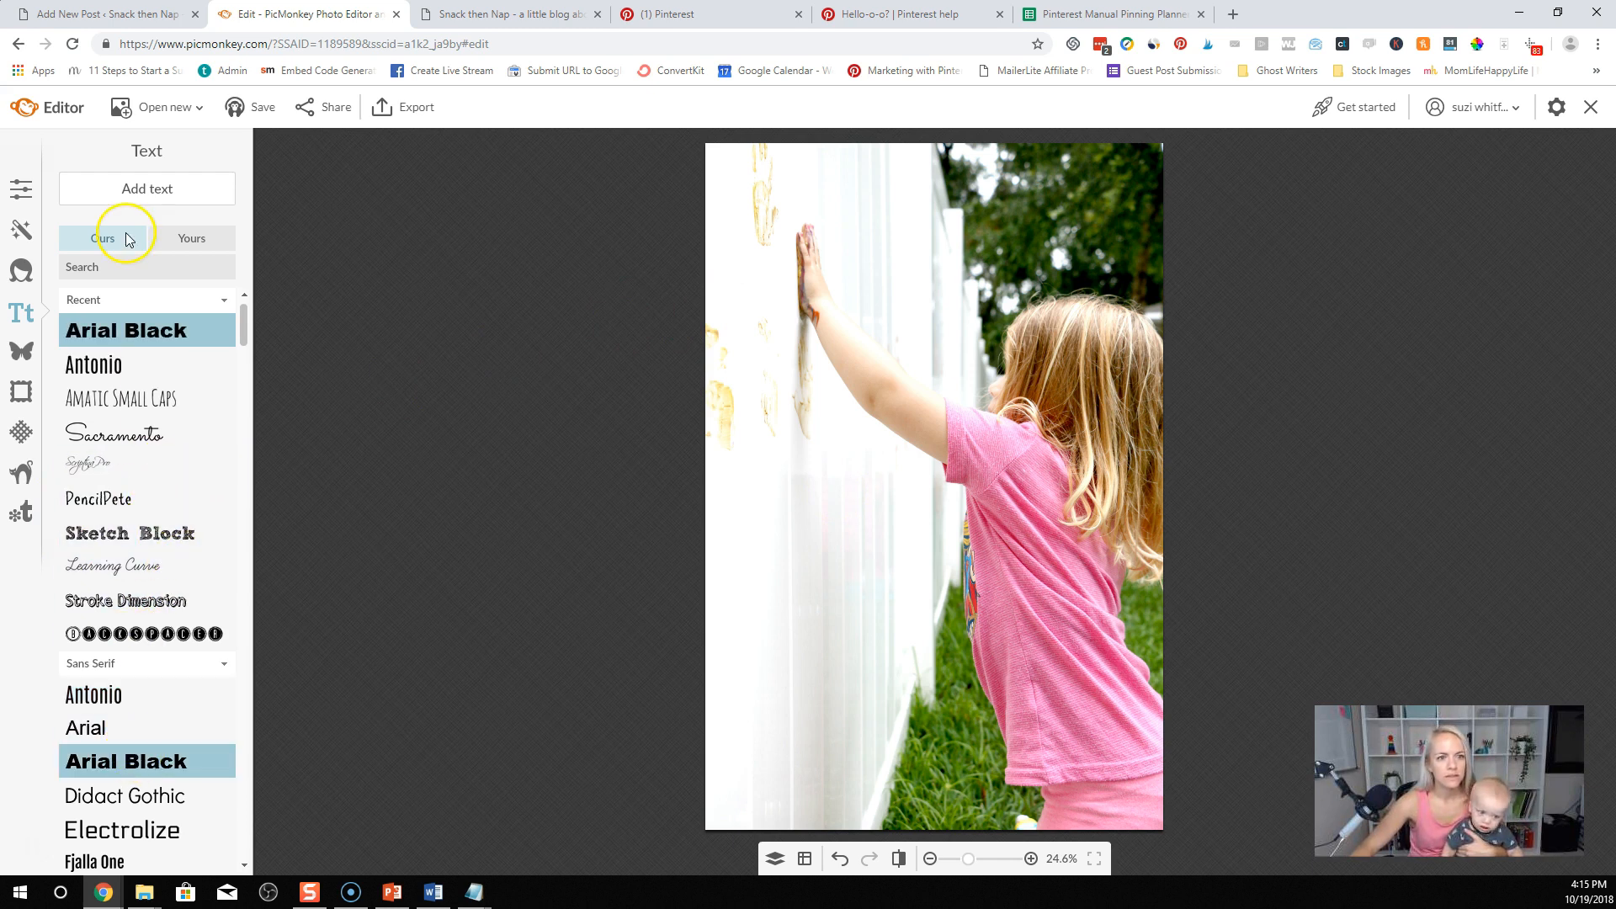
left_click(141, 191)
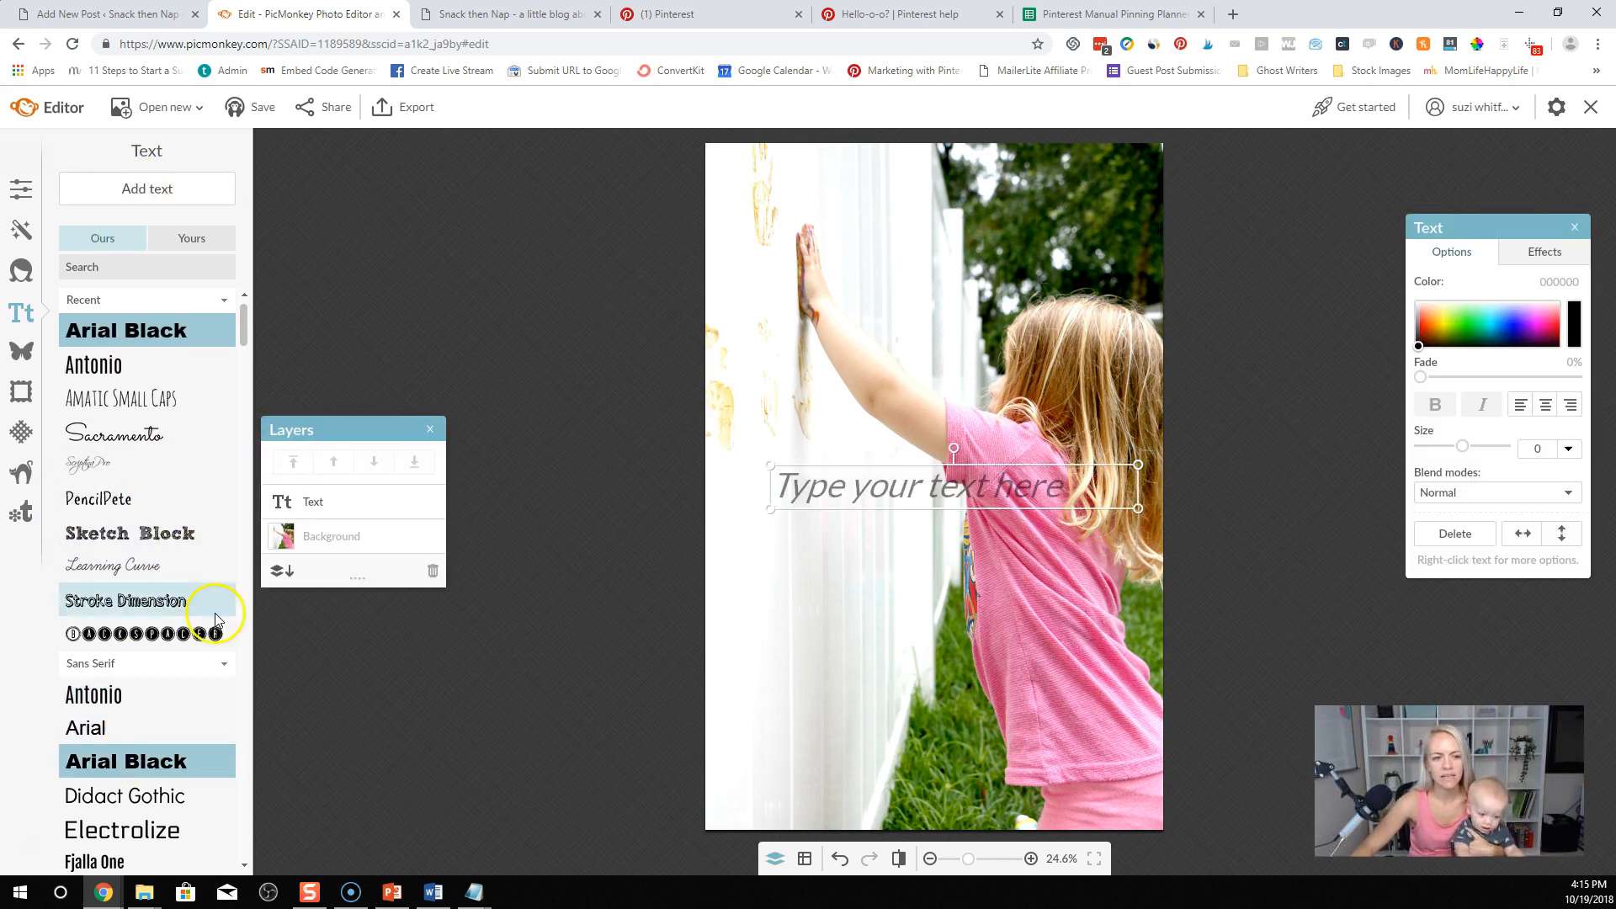
left_click(947, 492)
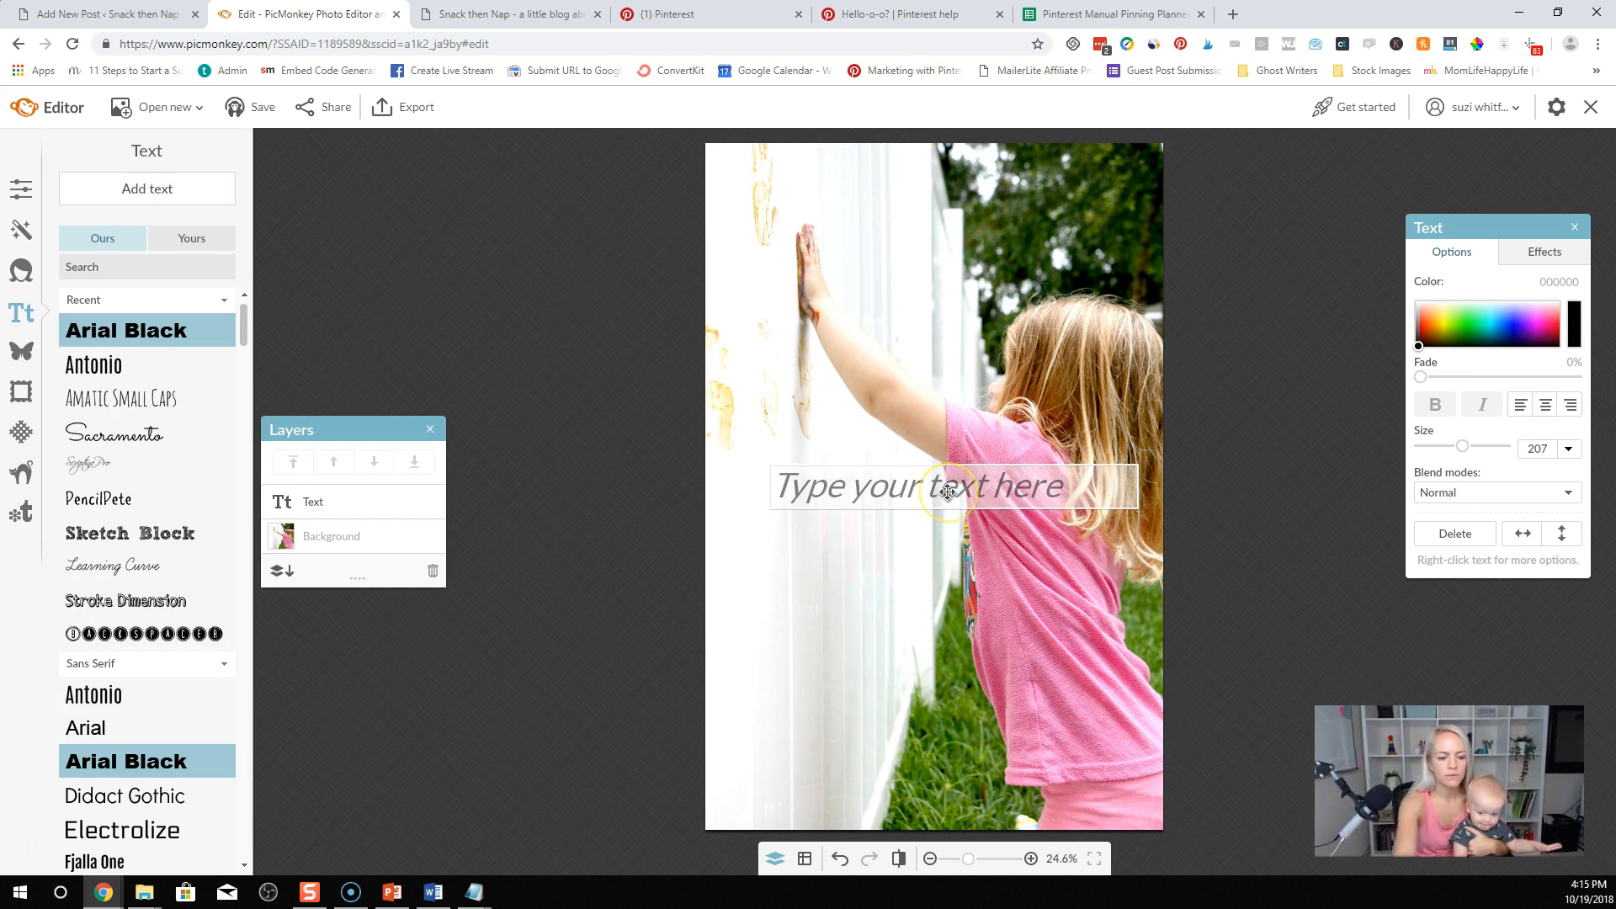
type("5")
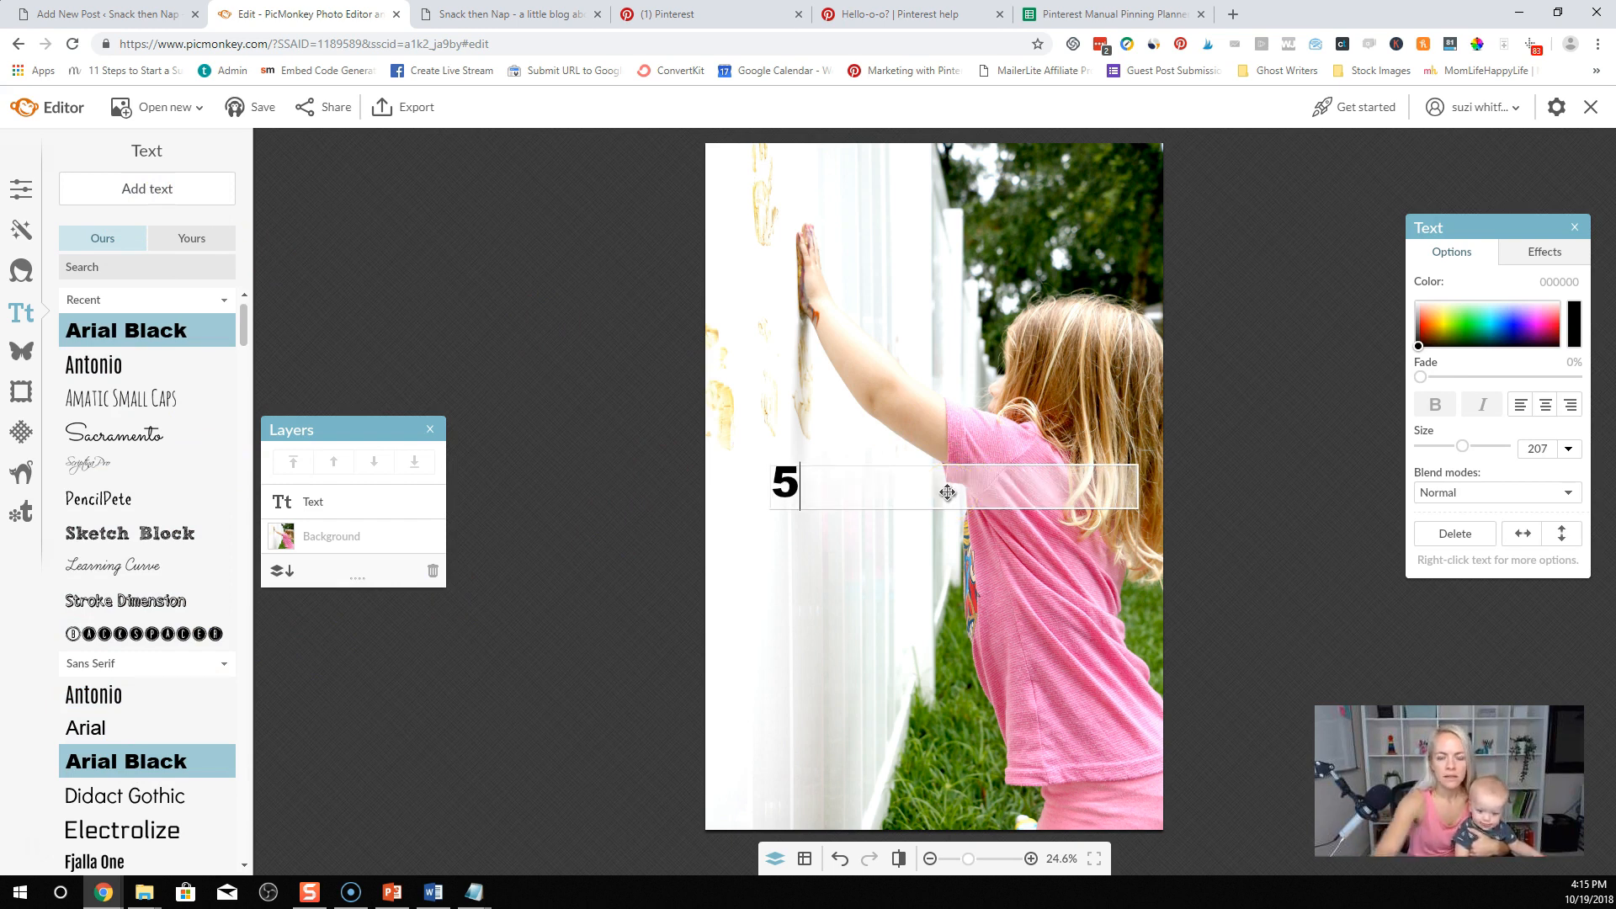
left_click(1008, 547)
Step: Enlarge the "5" to about size 888 and move it onto the white fence beside the girl
left_click_drag(1140, 513, 1036, 774)
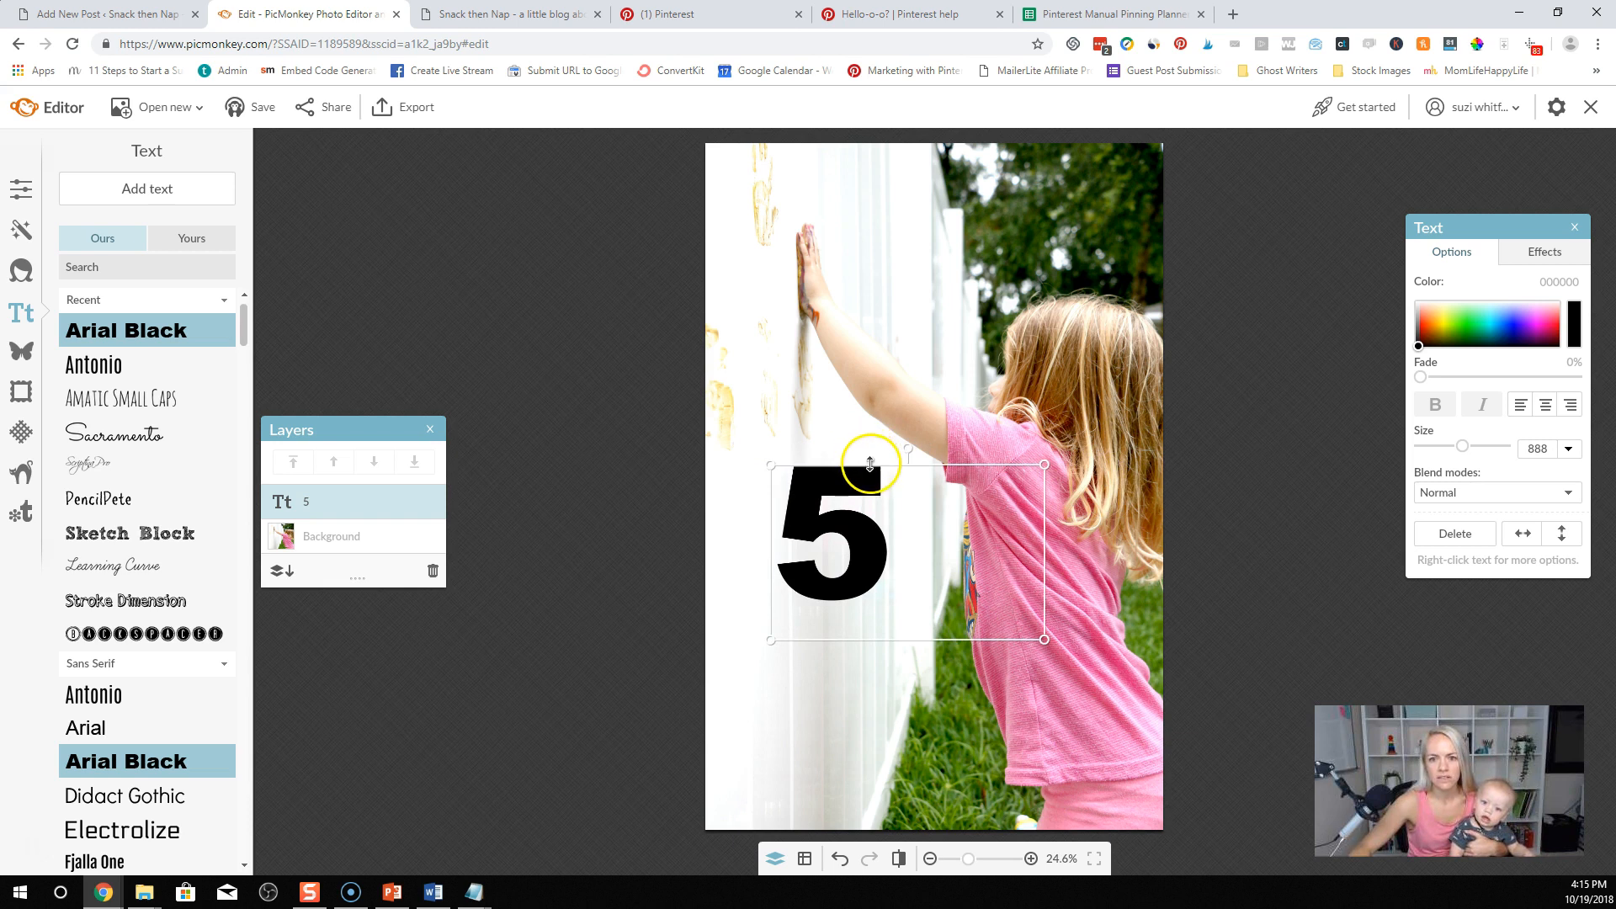
left_click_drag(907, 505, 869, 506)
left_click(608, 367)
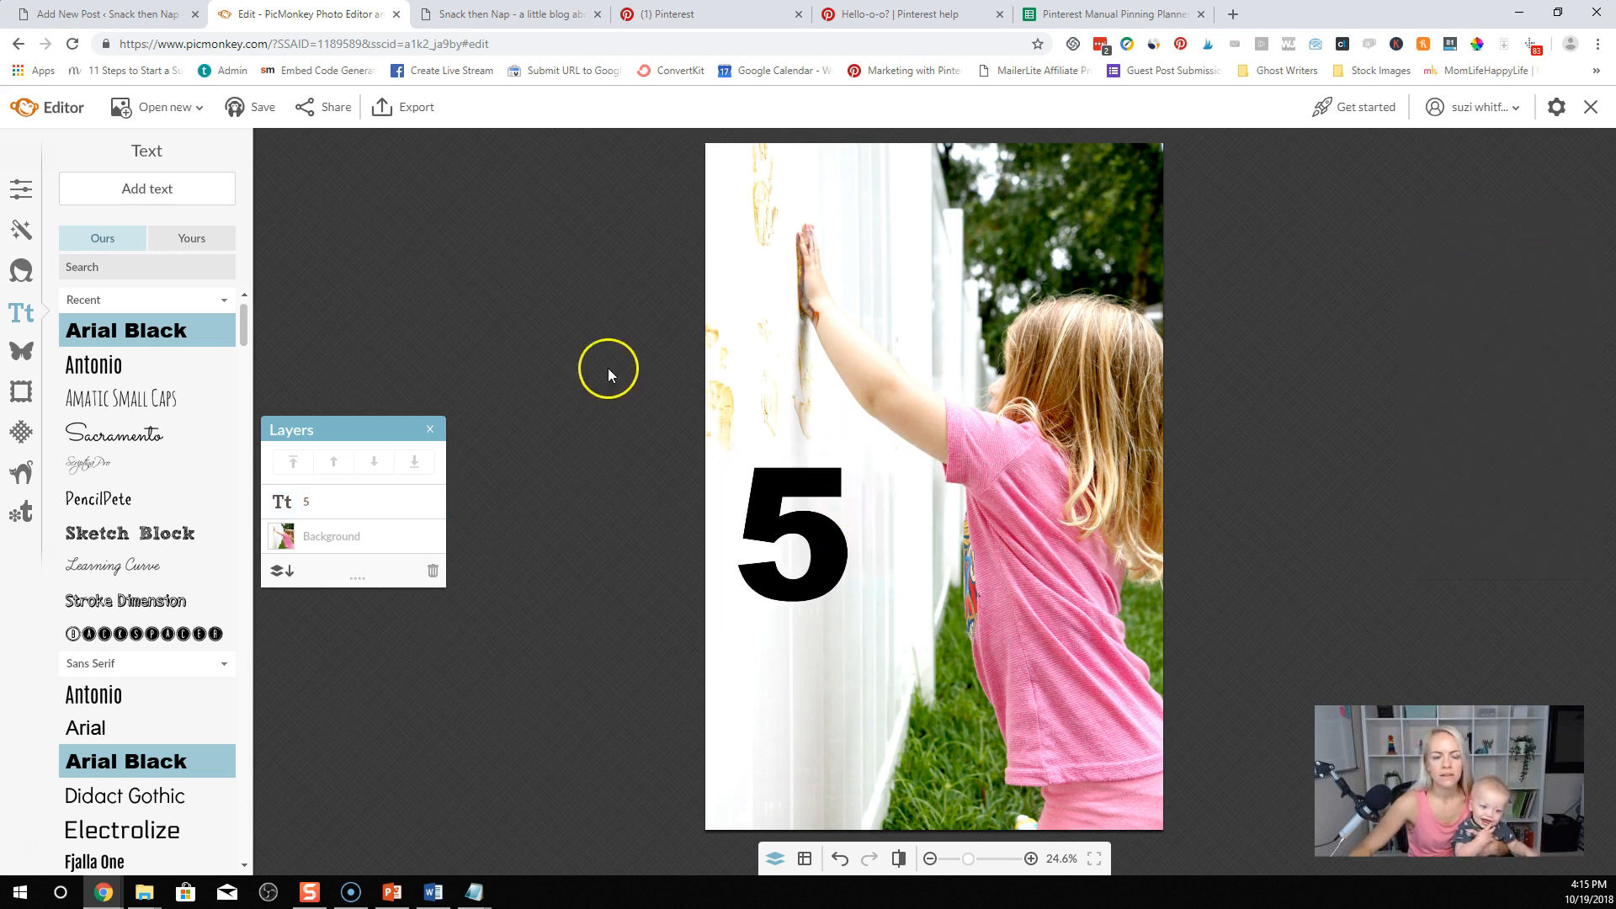
Step: Add a text box reading "tips for" in Antonio and place it just right of the "5", near its base
left_click(97, 365)
left_click(145, 191)
left_click_drag(890, 477, 899, 678)
type("tips for")
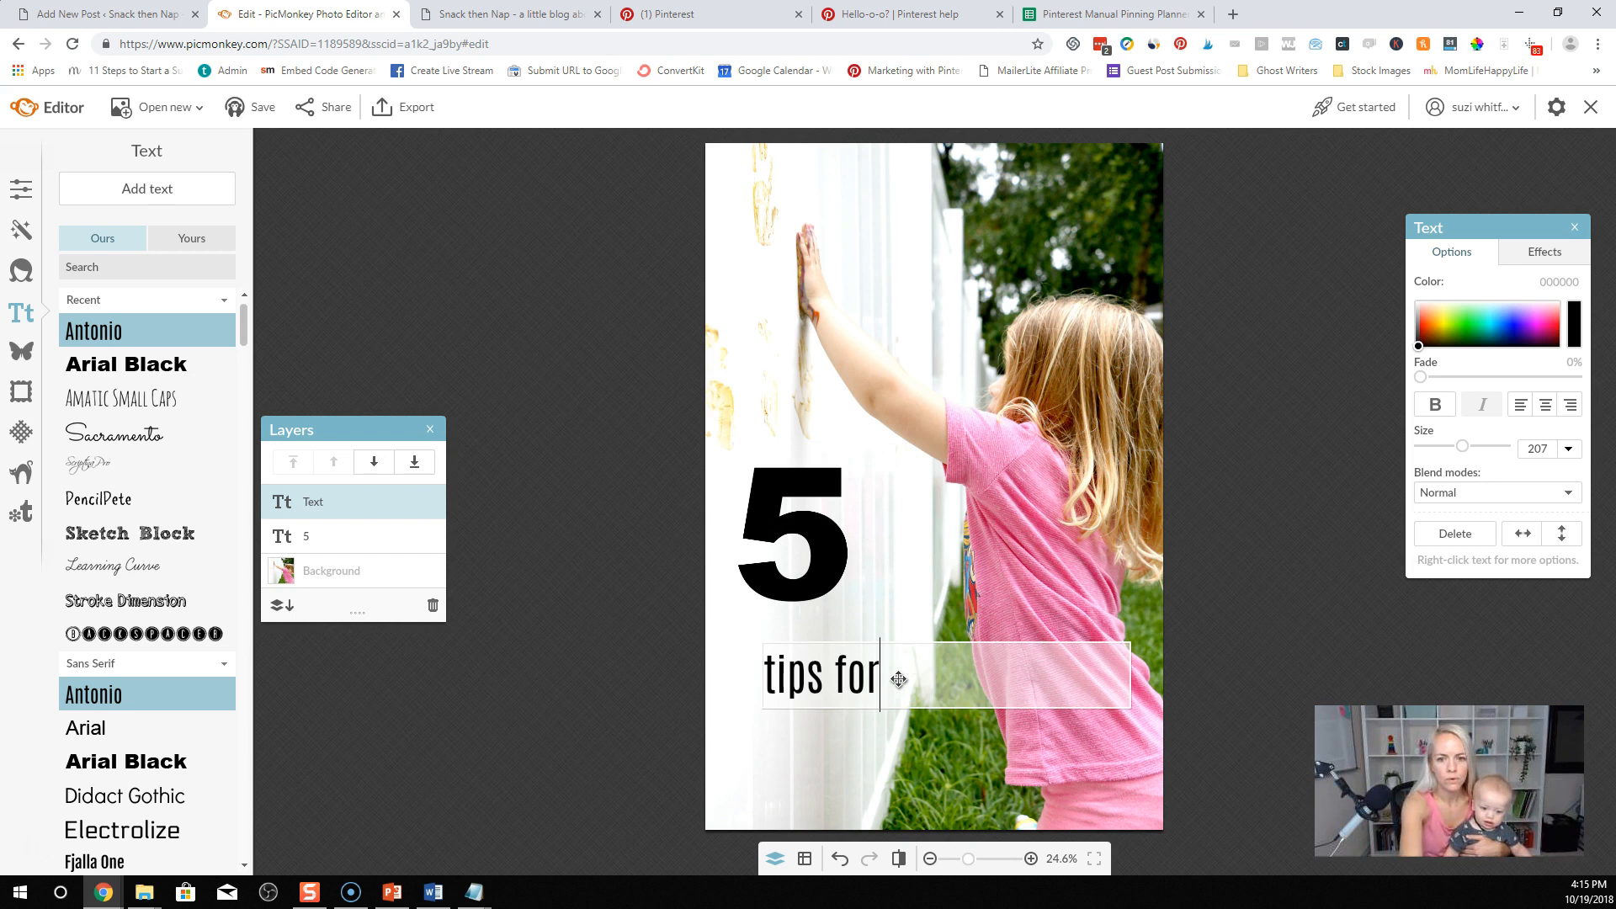
left_click_drag(1131, 671, 954, 579)
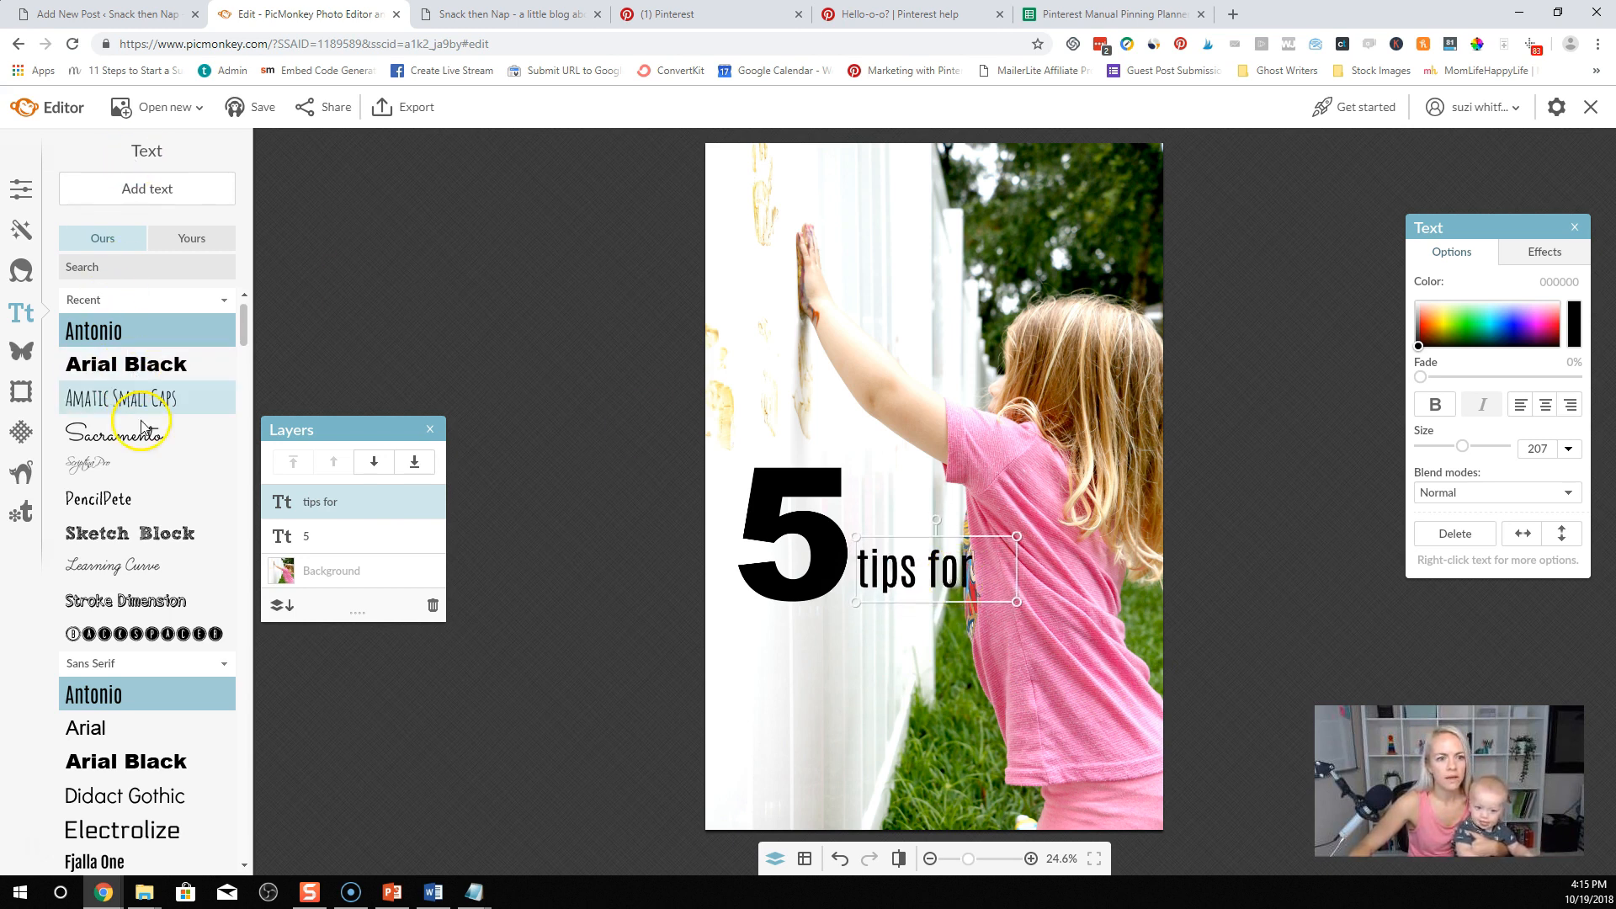
Step: Try the Francois One font on "tips for" and return the text to Antonio
scroll(160, 615, "down", 3)
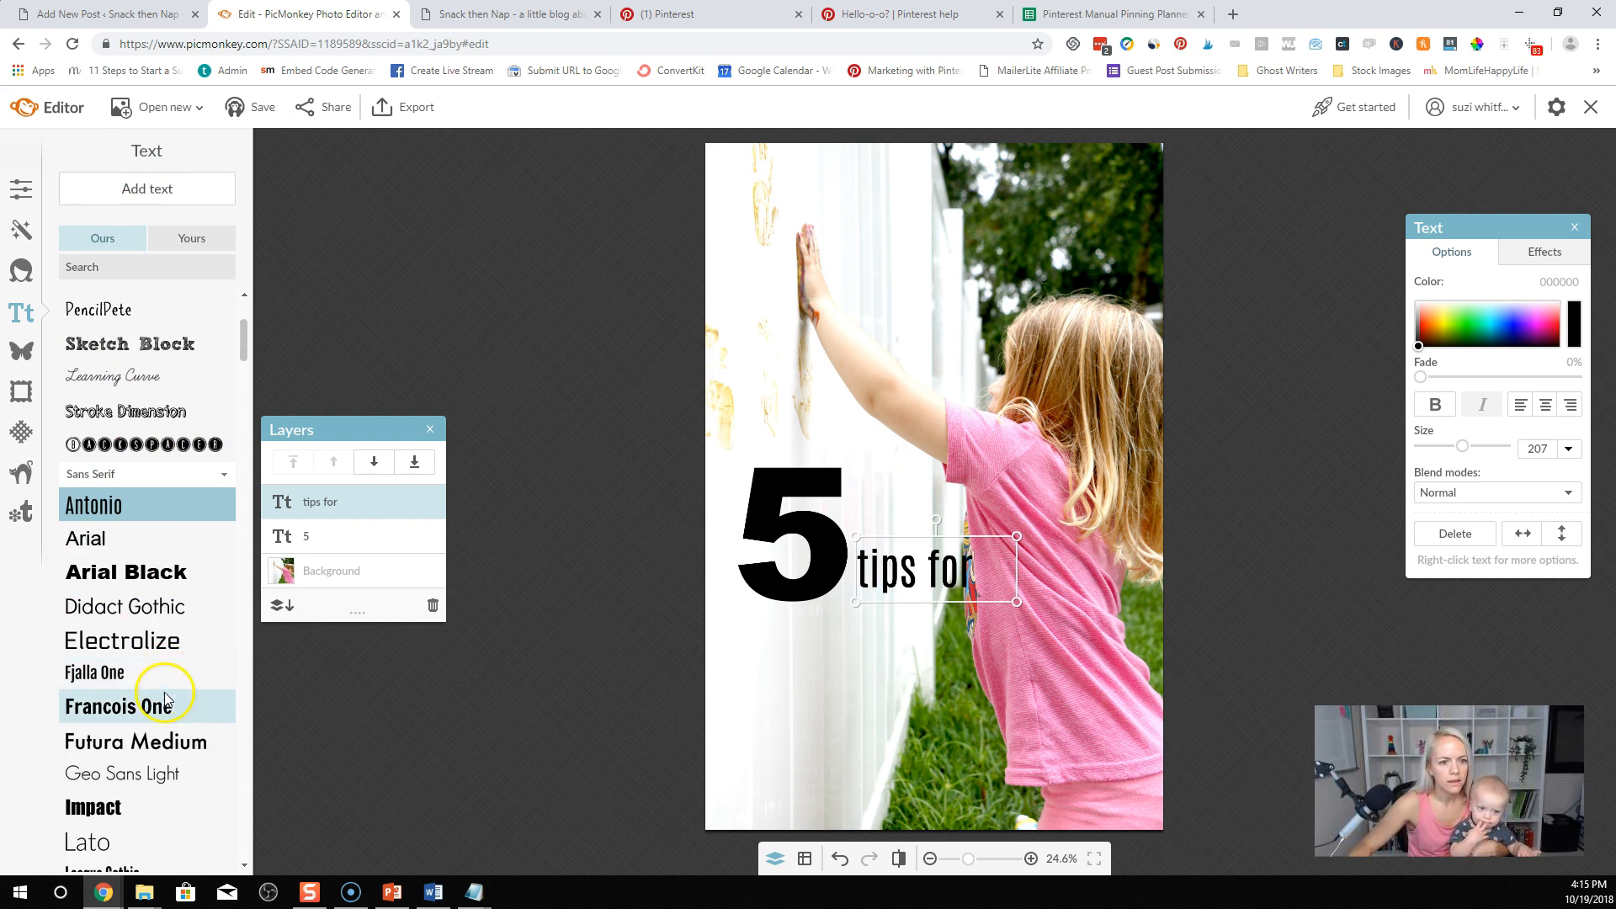
left_click(166, 697)
scroll(161, 429, "up", 3)
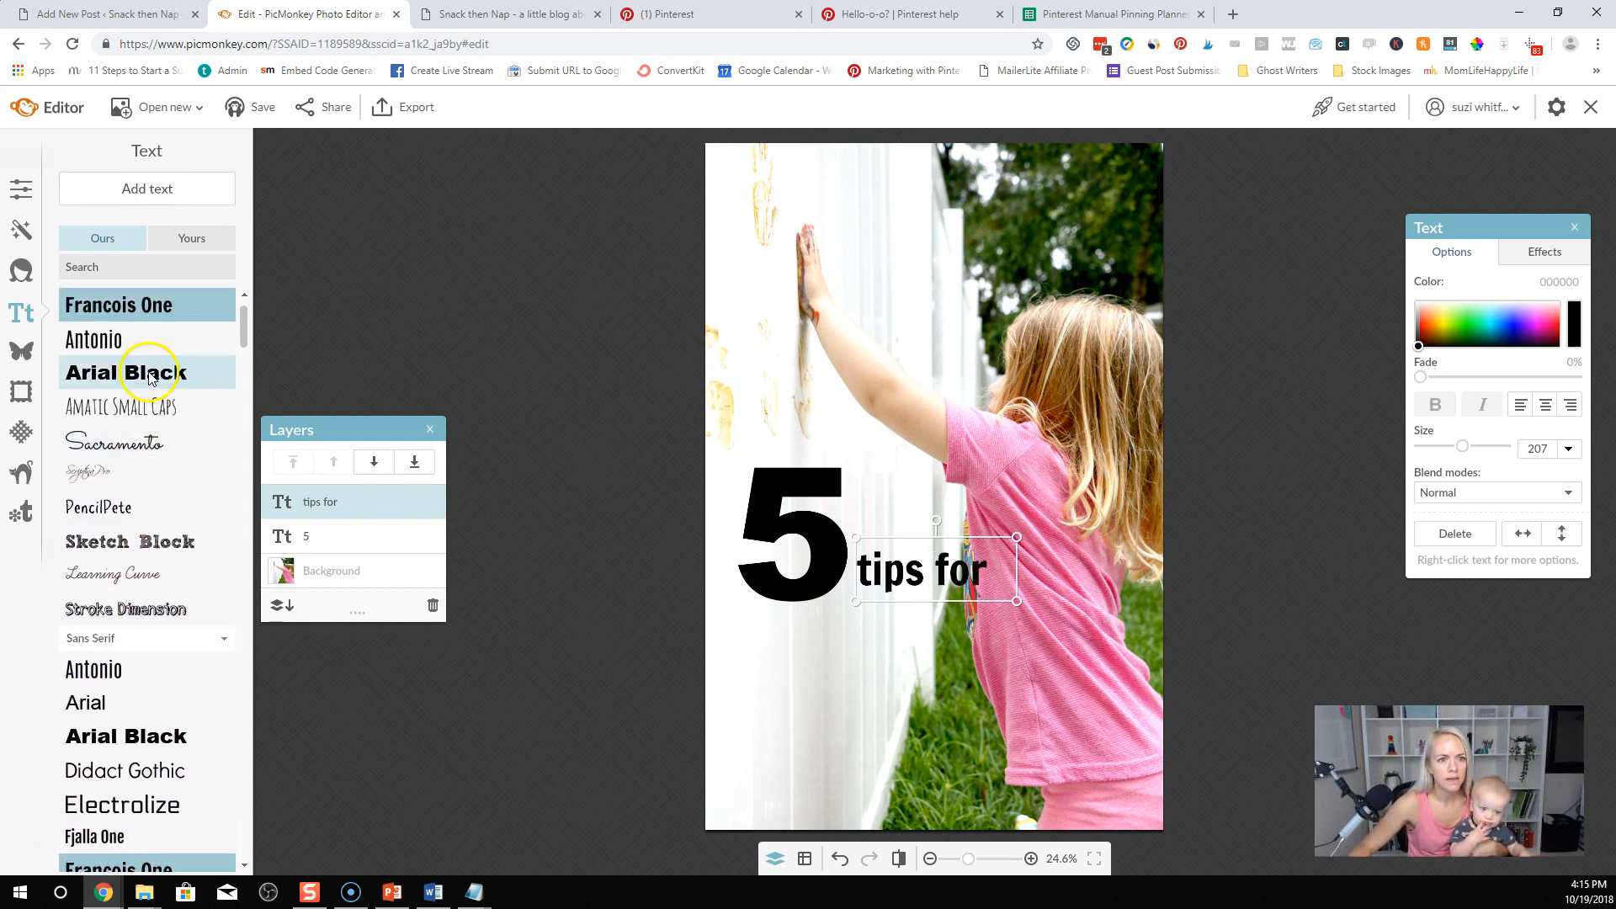
left_click(143, 367)
Step: Add an Antonio text box reading "POSTPARTUM HAIRLOSS" below the "5"
left_click(195, 189)
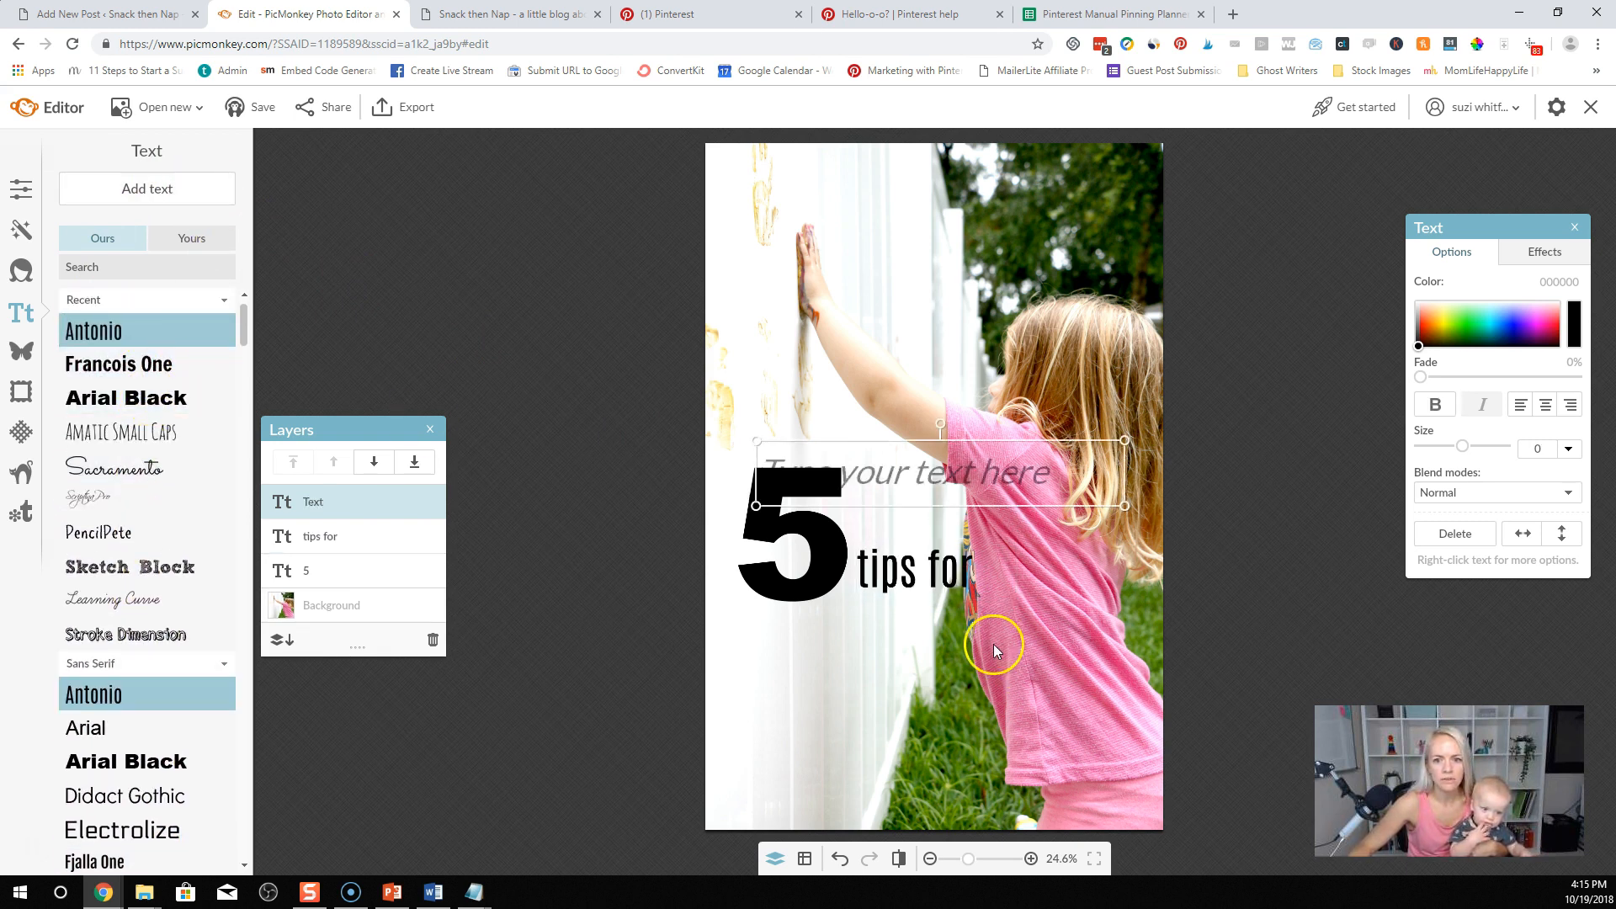
left_click_drag(894, 471, 885, 671)
type("p")
key("BackSpace")
type("POSTPARTUM HAIRLOSS")
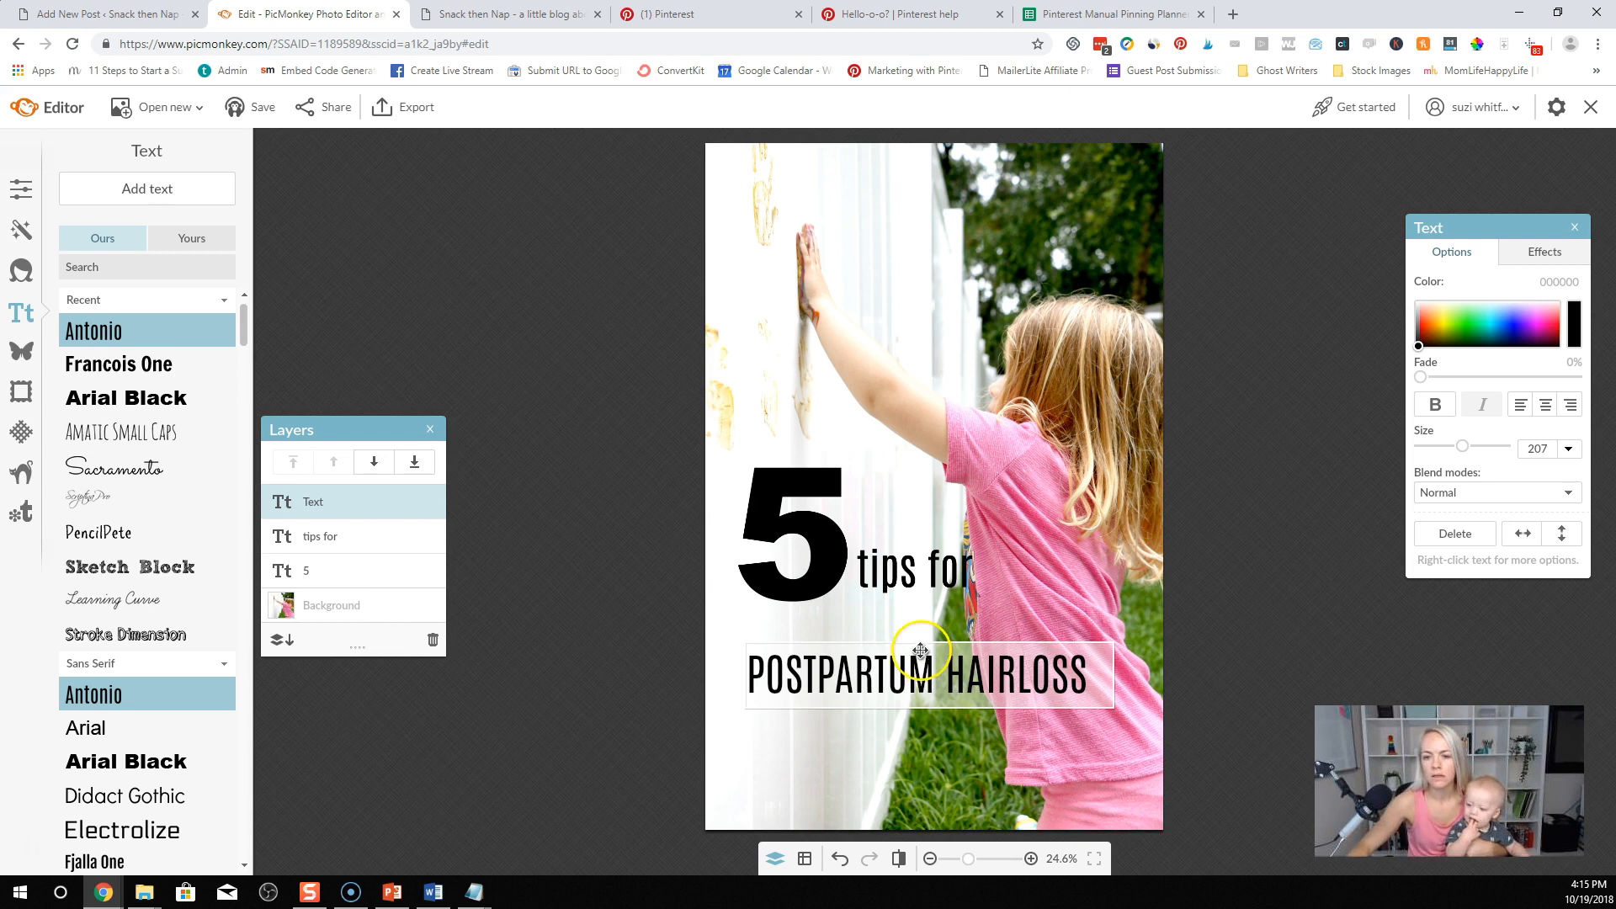
left_click(920, 651)
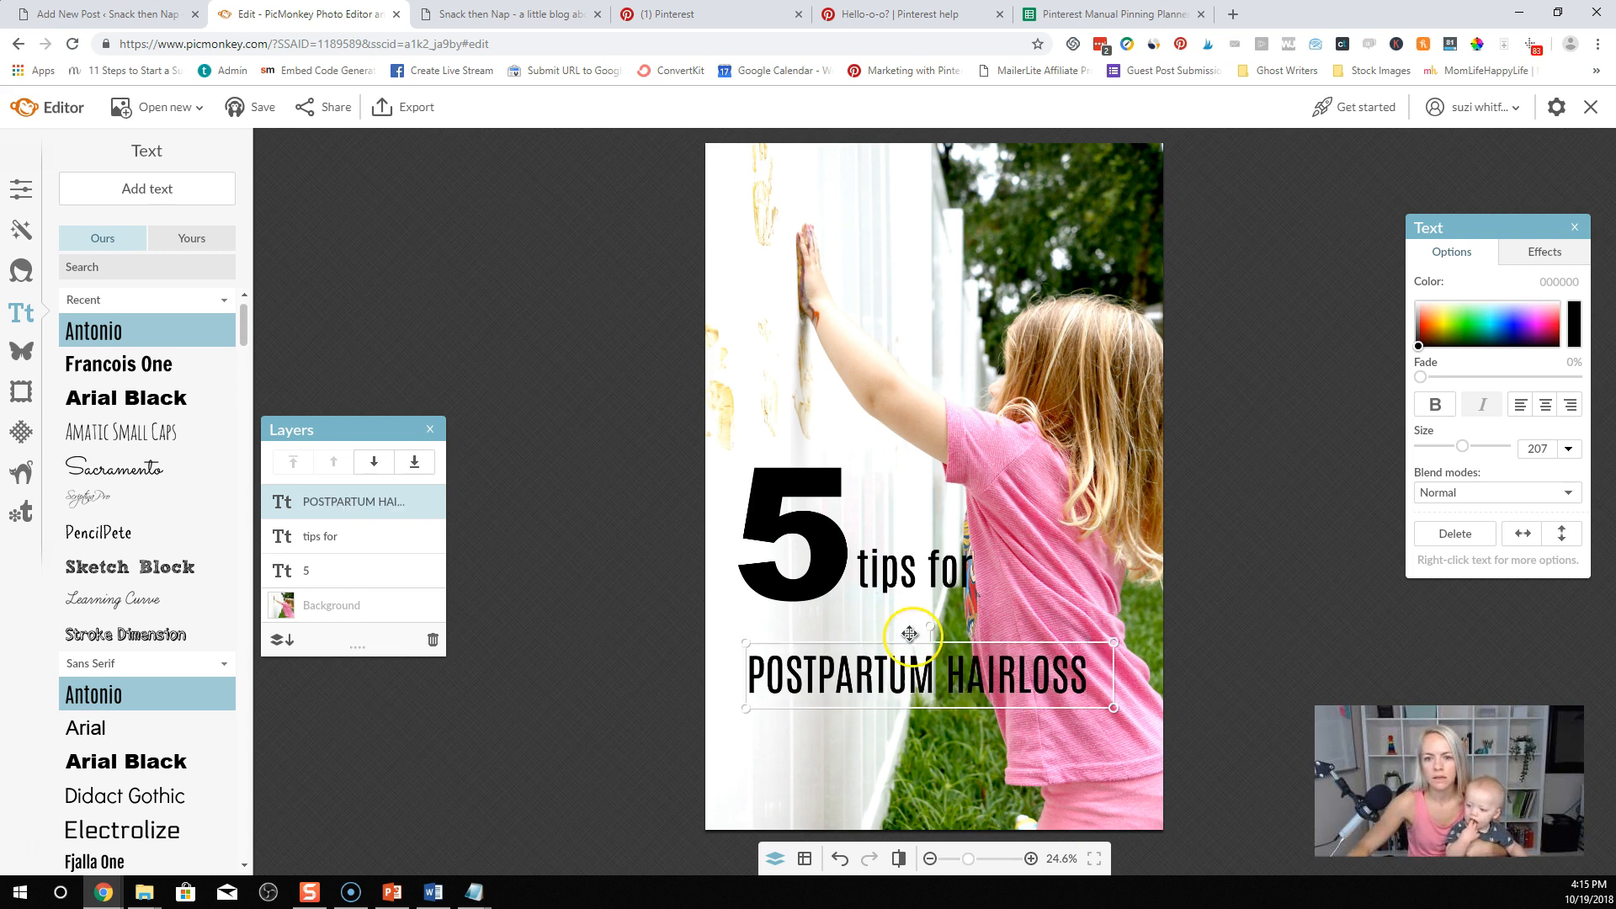
Step: Move "POSTPARTUM HAIRLOSS" up directly under the "5" and shift "tips for" down closer to it
left_click_drag(896, 692, 886, 660)
left_click(880, 569)
left_click_drag(880, 569, 876, 576)
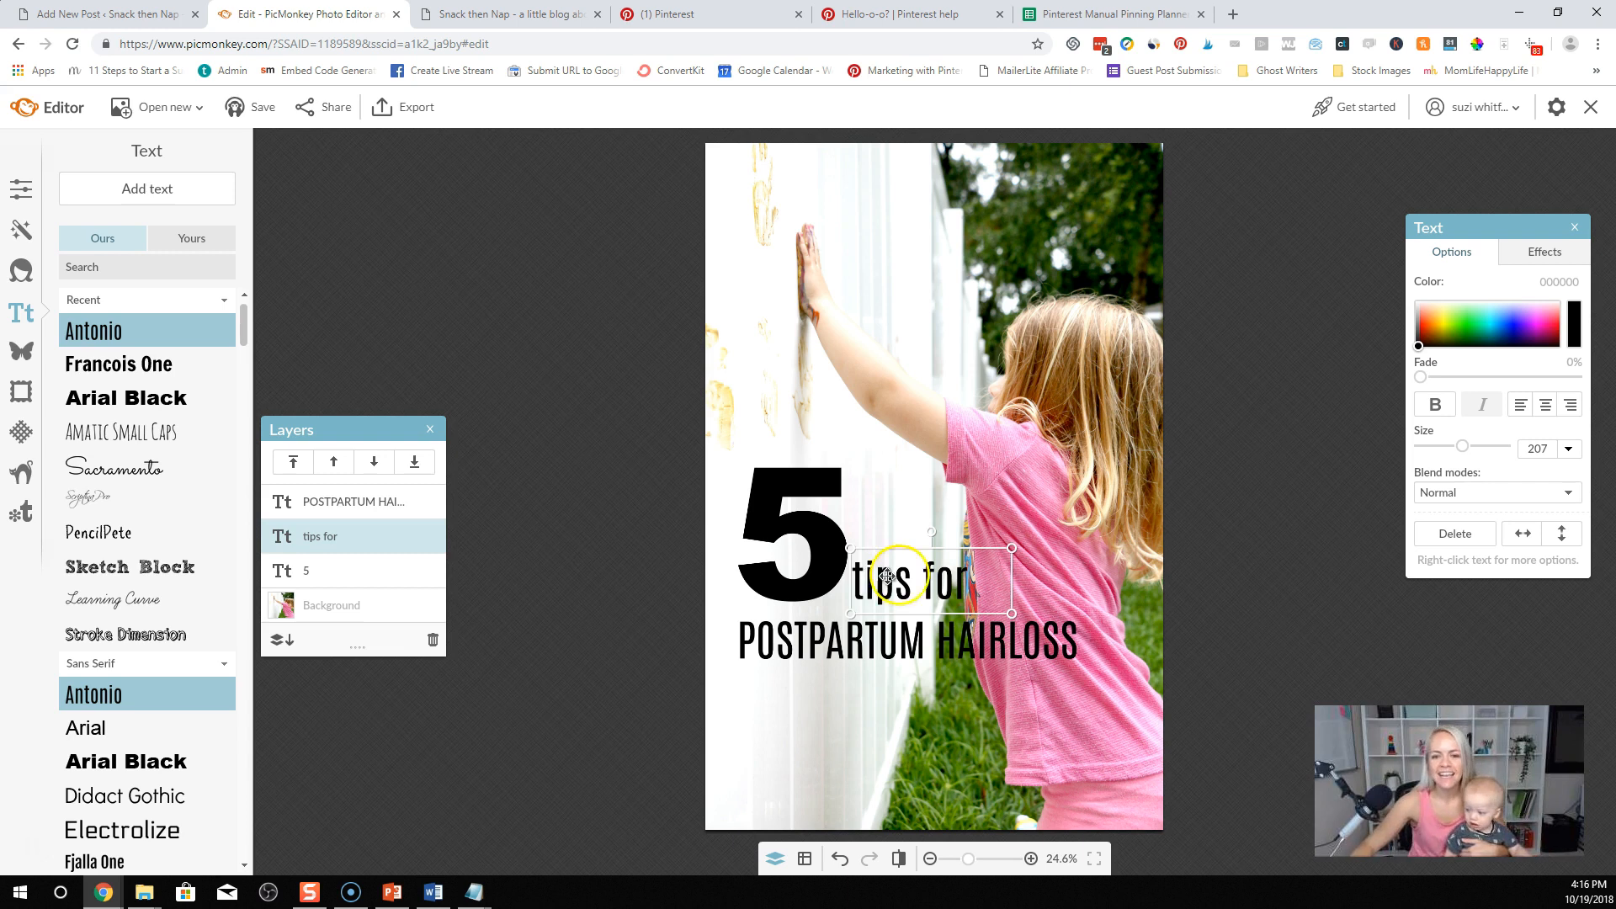
Step: Enlarge "POSTPARTUM HAIRLOSS" to size 414, widen its box so each word fits one line, and place it below "tips for"
left_click(894, 644)
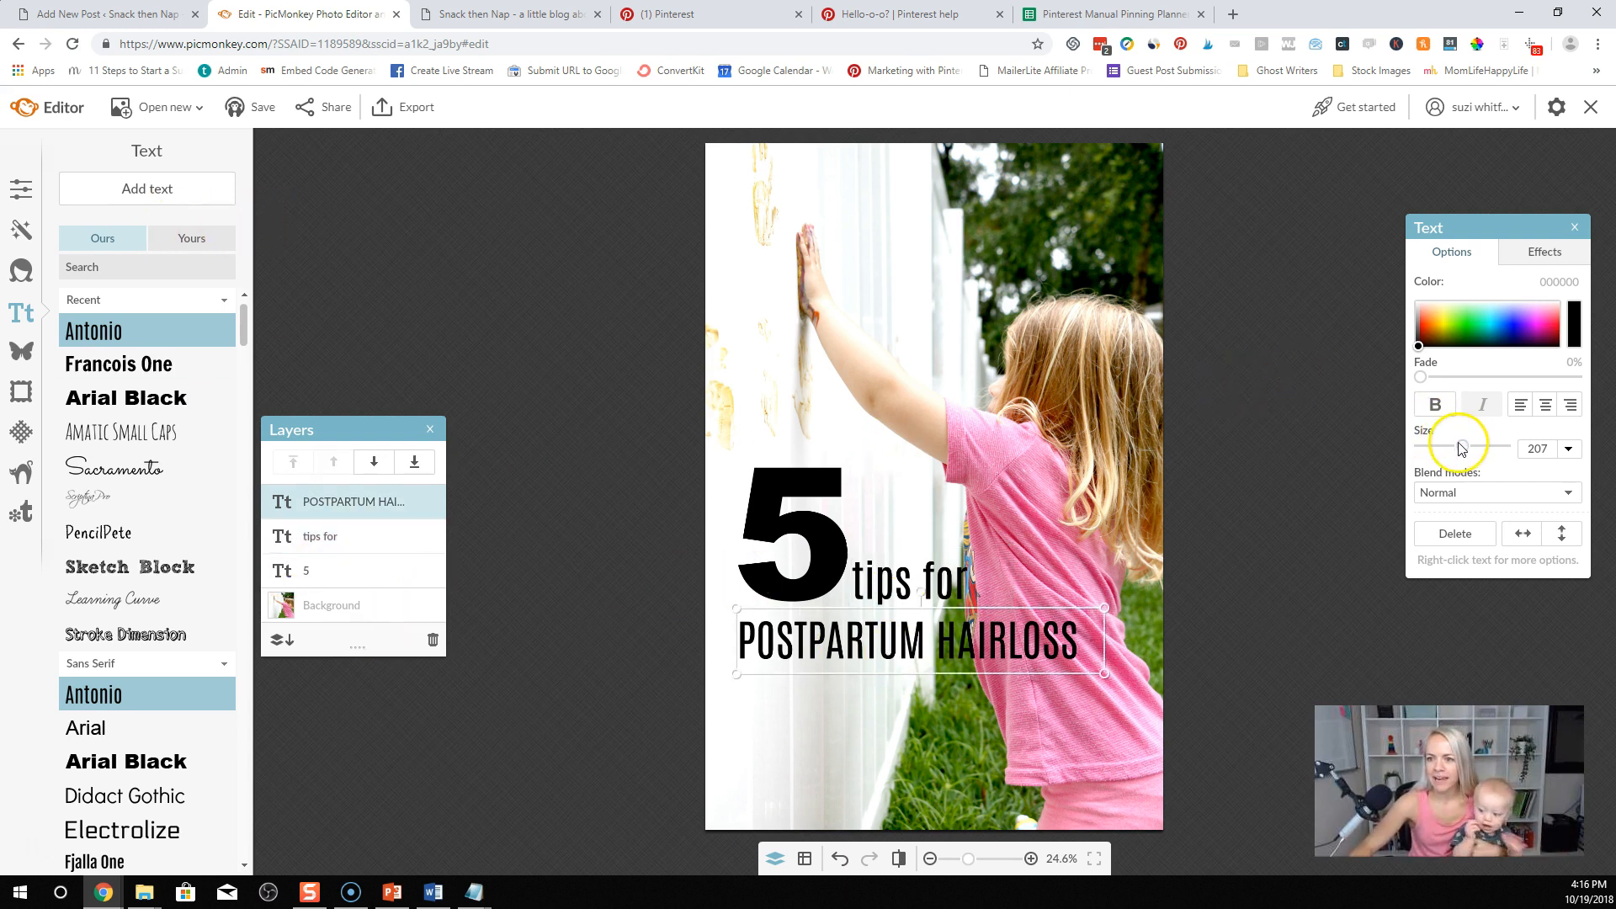
left_click_drag(1464, 451, 1489, 453)
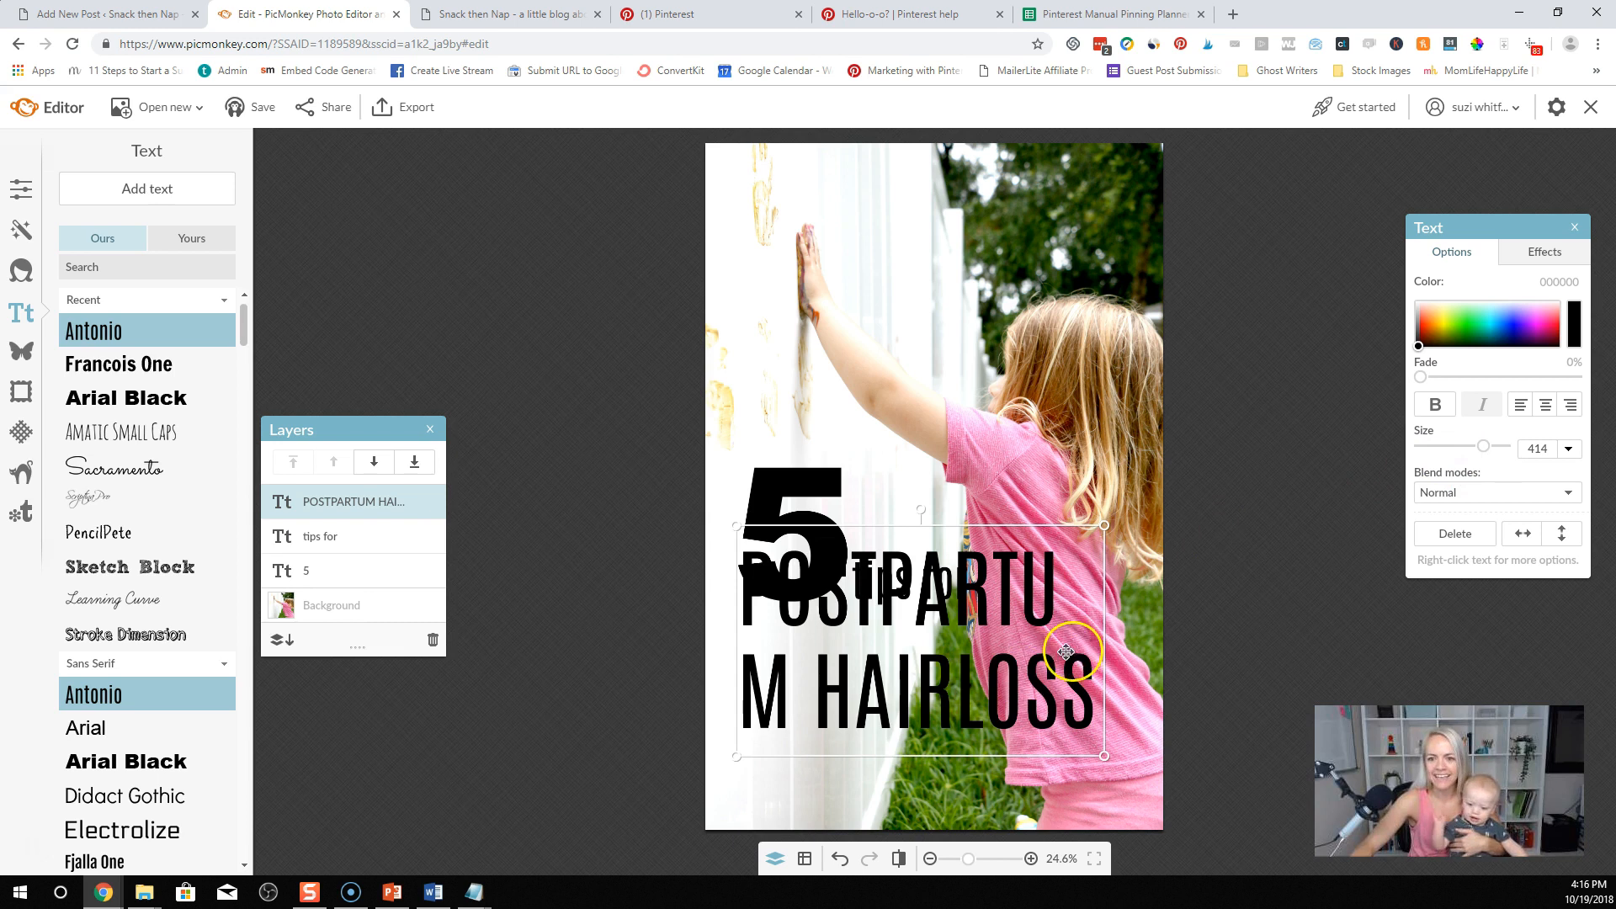
left_click_drag(1104, 640, 1065, 665)
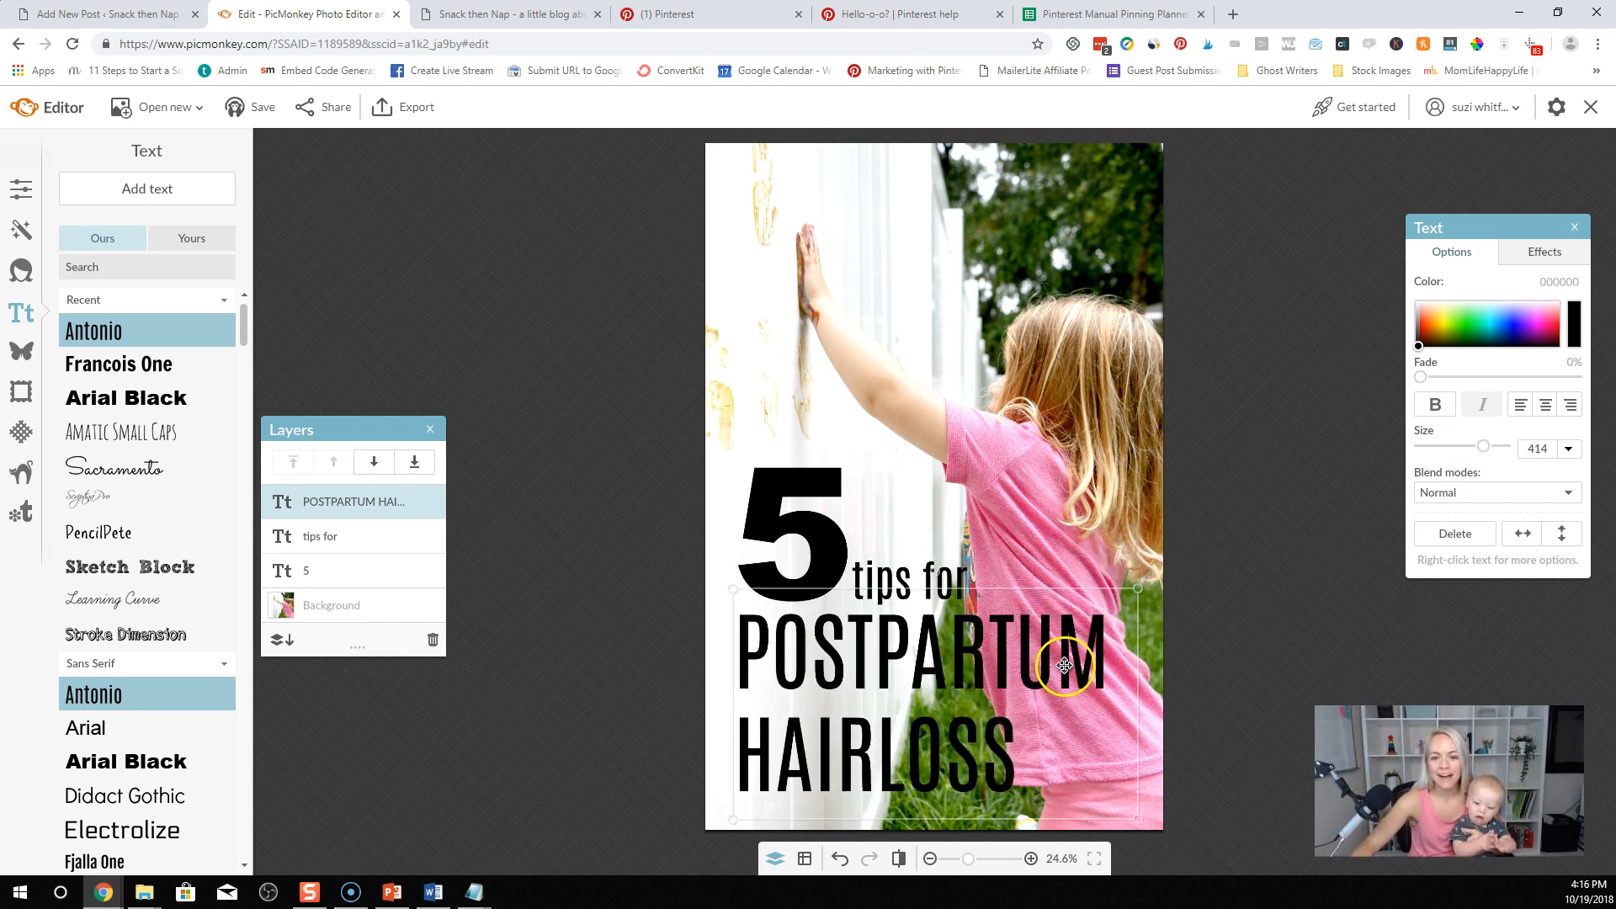
Step: Raise the "5" slightly and move "tips for" up and right to clear the text below
left_click(979, 520)
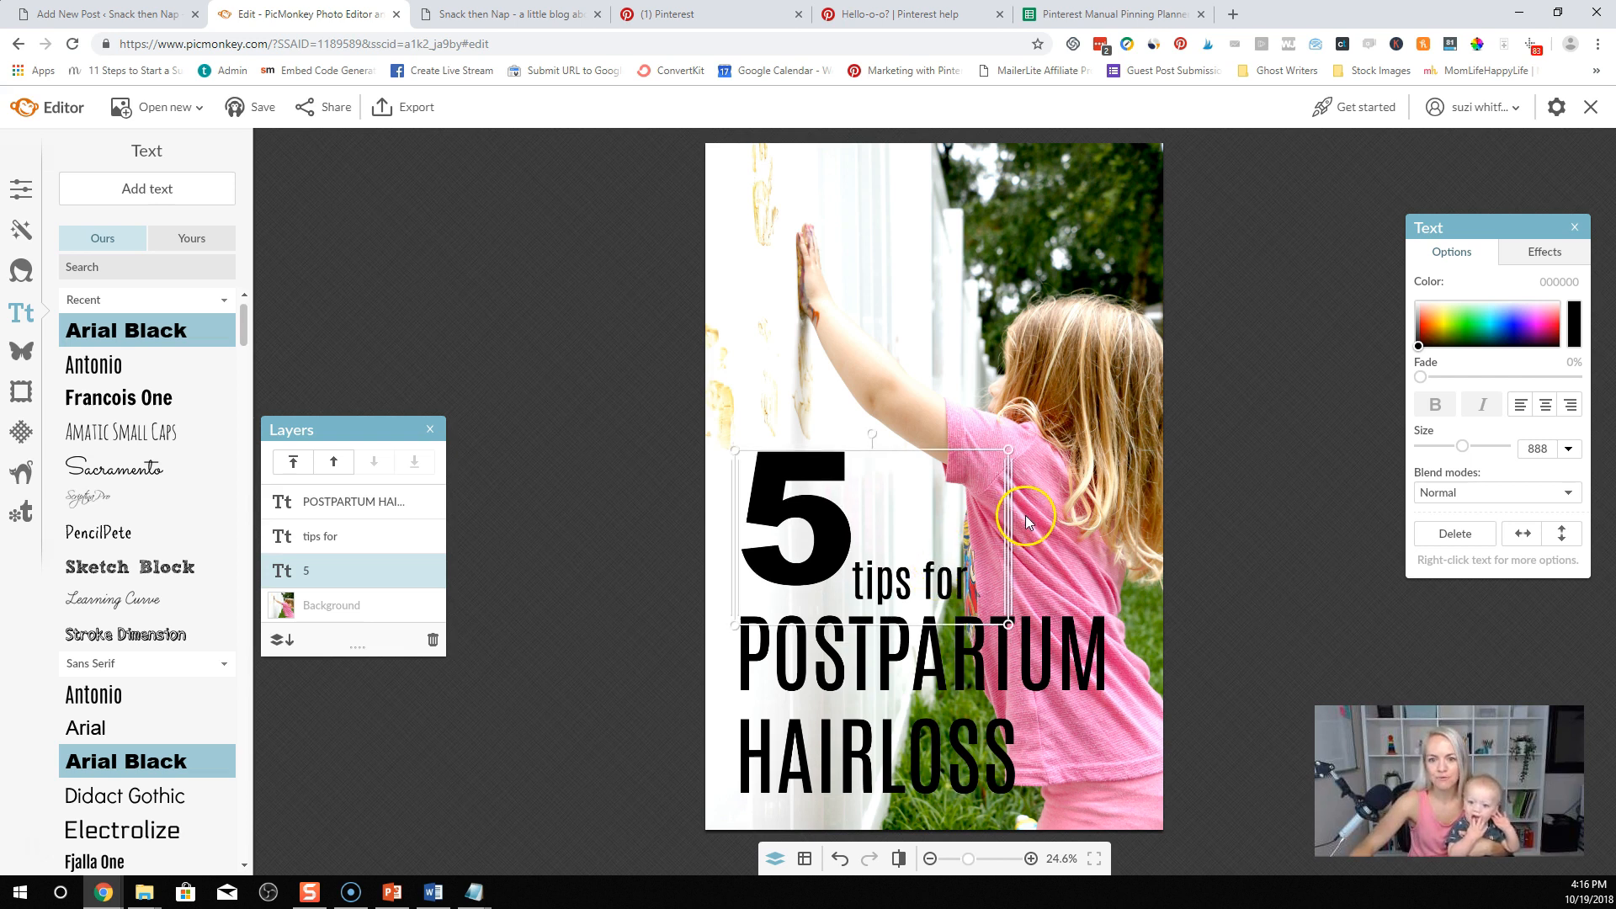
left_click(934, 599)
left_click(938, 570)
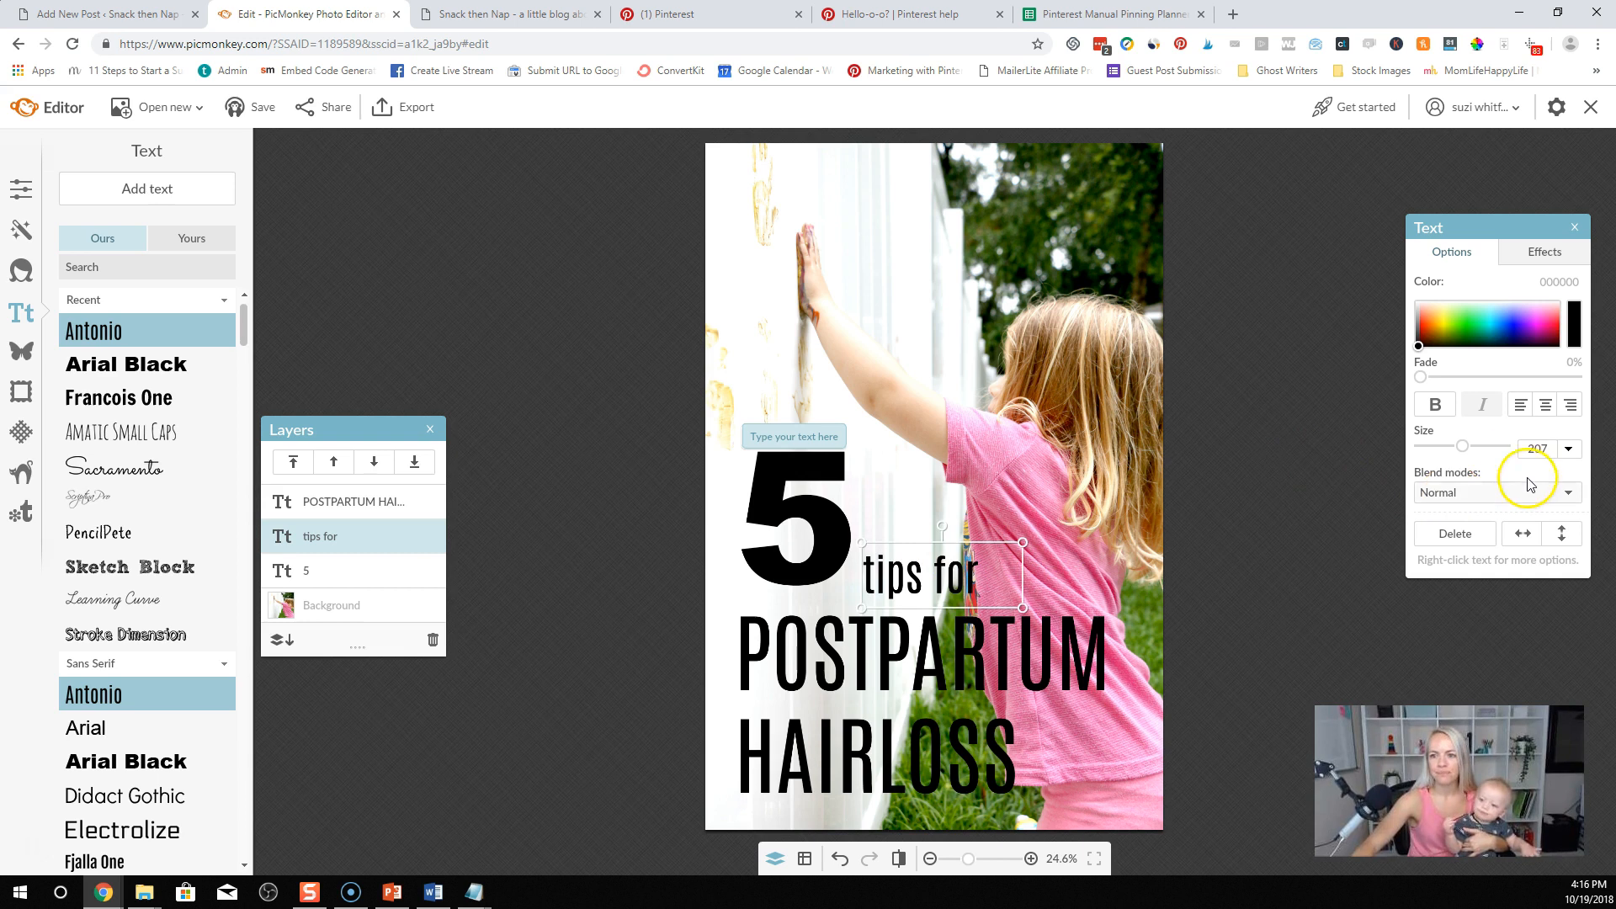
Step: Enlarge "tips for" to size 329 and widen its text box so both words fit on one line
left_click_drag(1465, 453, 1478, 449)
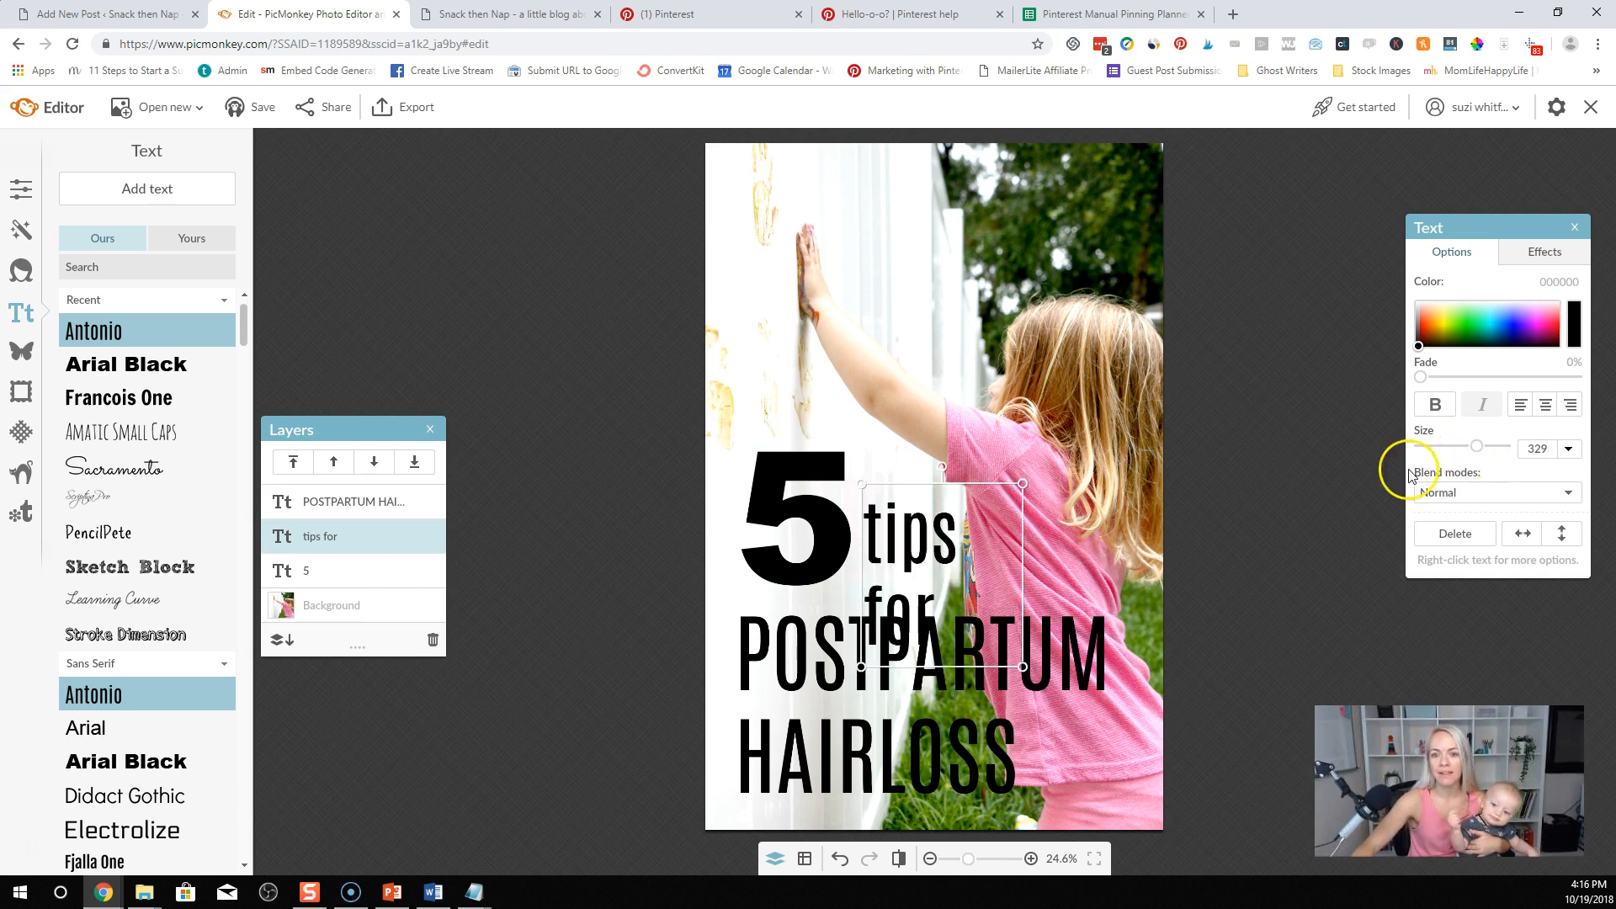
left_click_drag(1021, 584, 1101, 581)
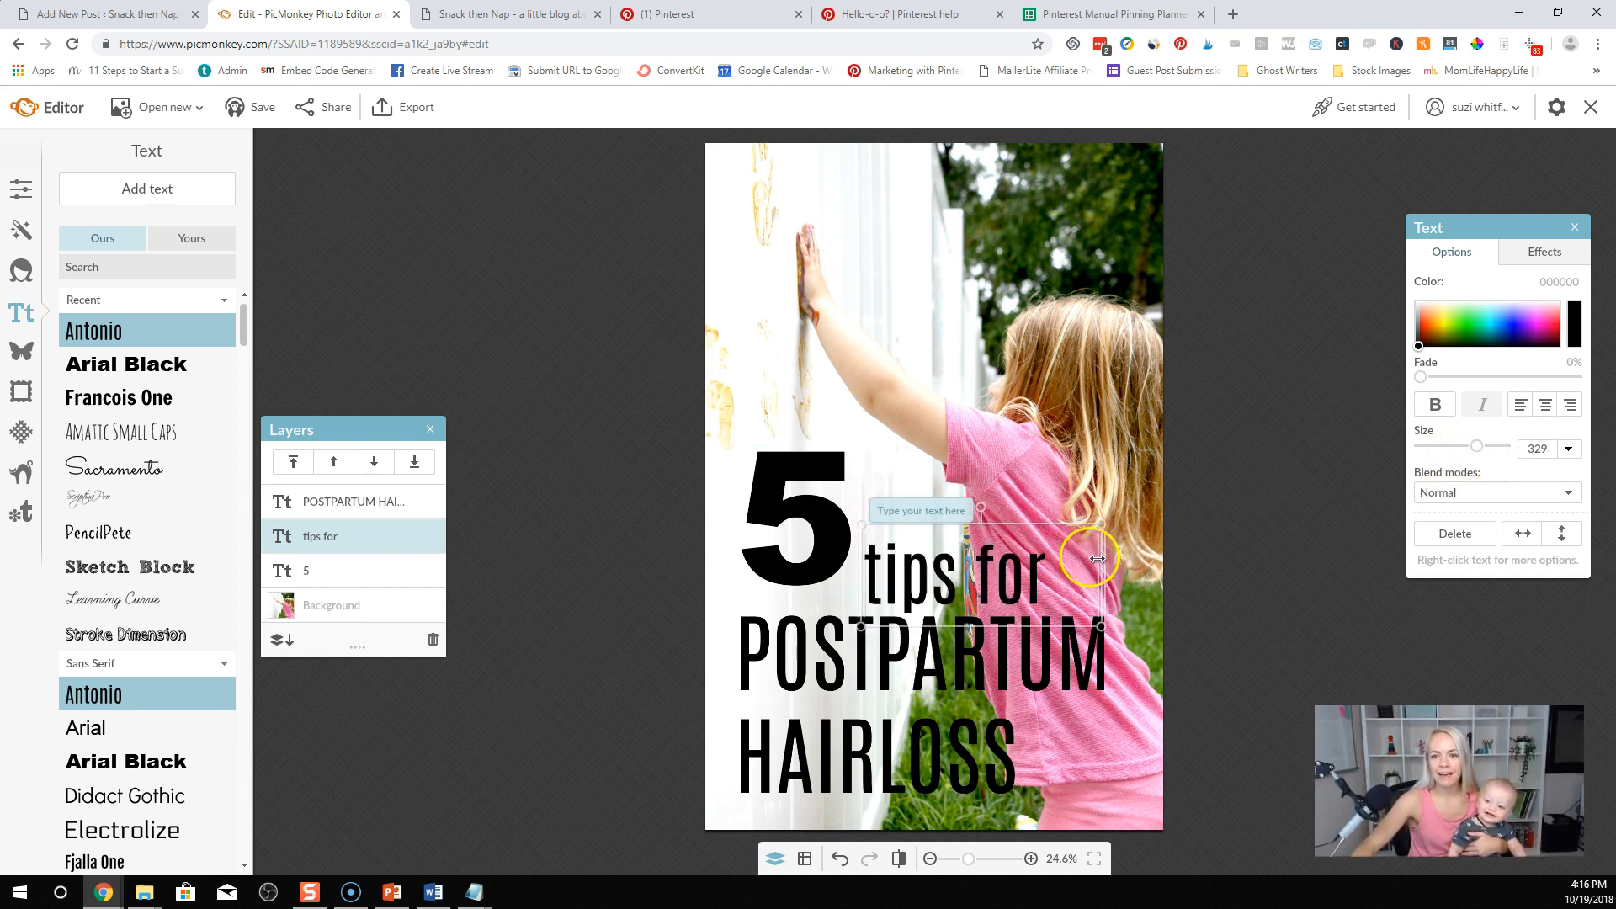
left_click(965, 665)
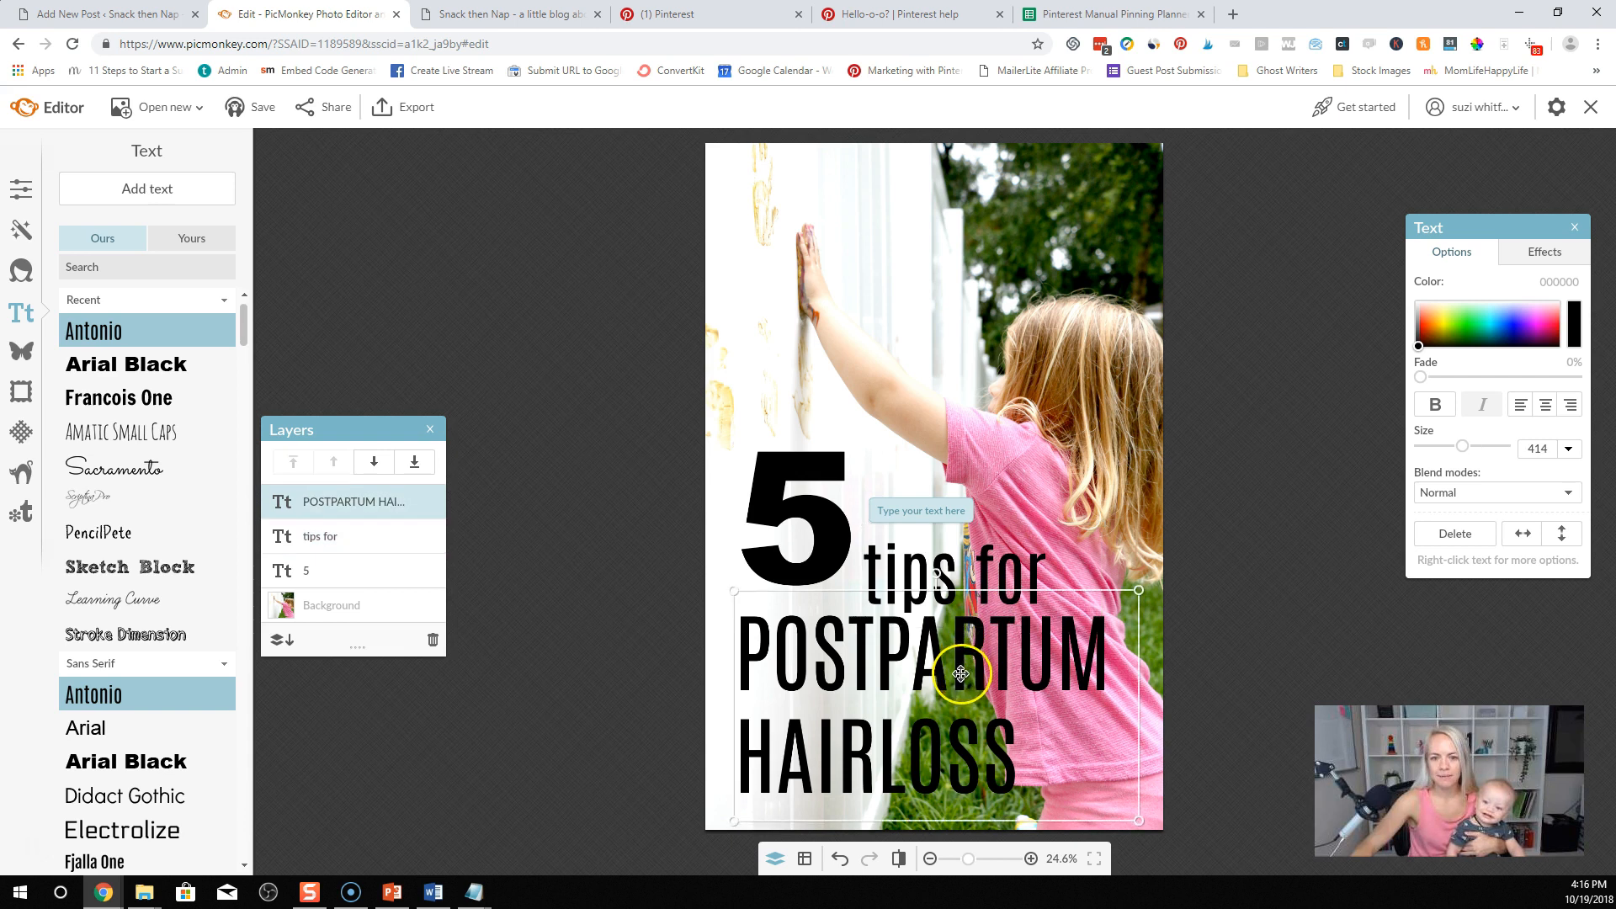
Step: Lower the "5" slightly and nudge "tips for" up so both sit just above "POSTPARTUM"
left_click(812, 547)
left_click_drag(812, 547, 813, 552)
left_click_drag(969, 574, 969, 564)
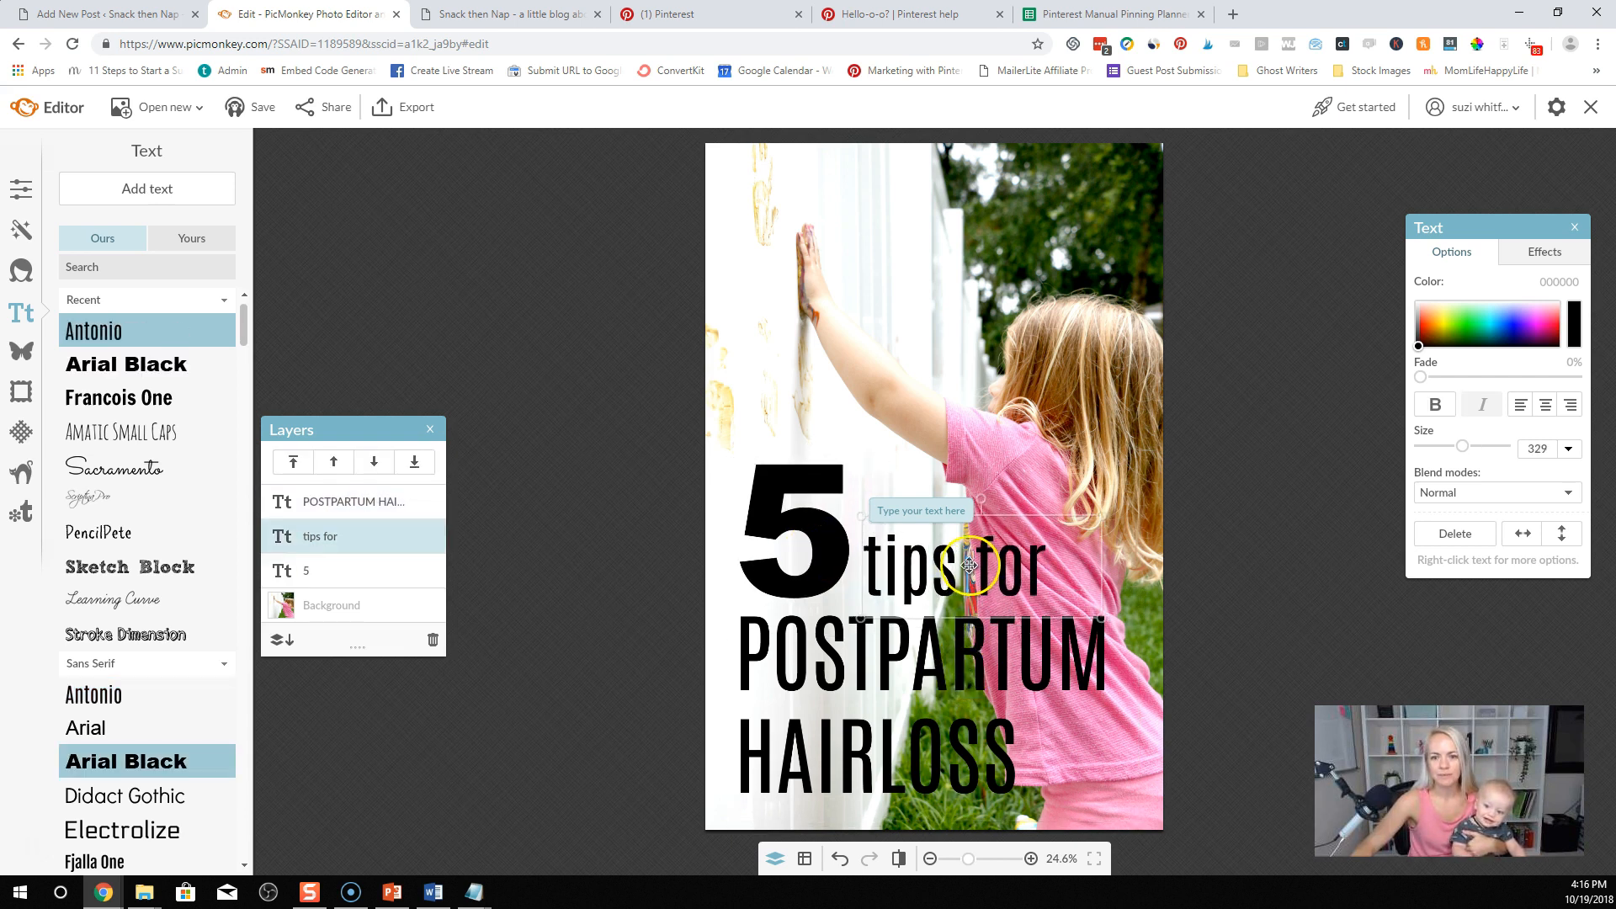
left_click(1019, 445)
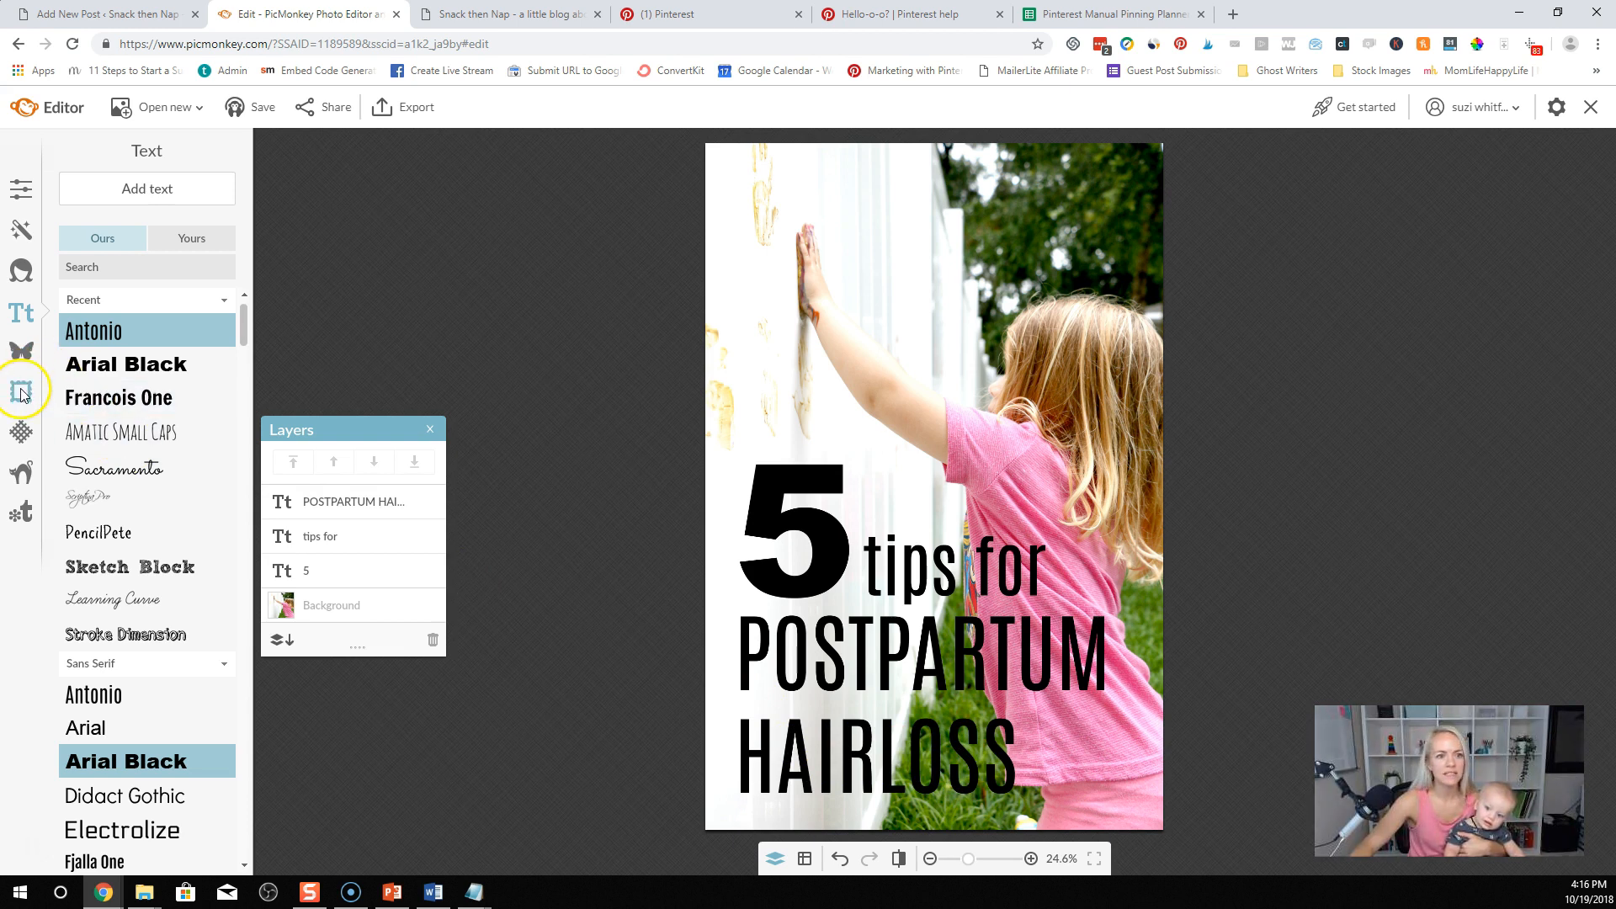
Step: Add a geometric rectangle and stretch it across the image's full width, covering the title text down to near the lower edge
left_click(21, 350)
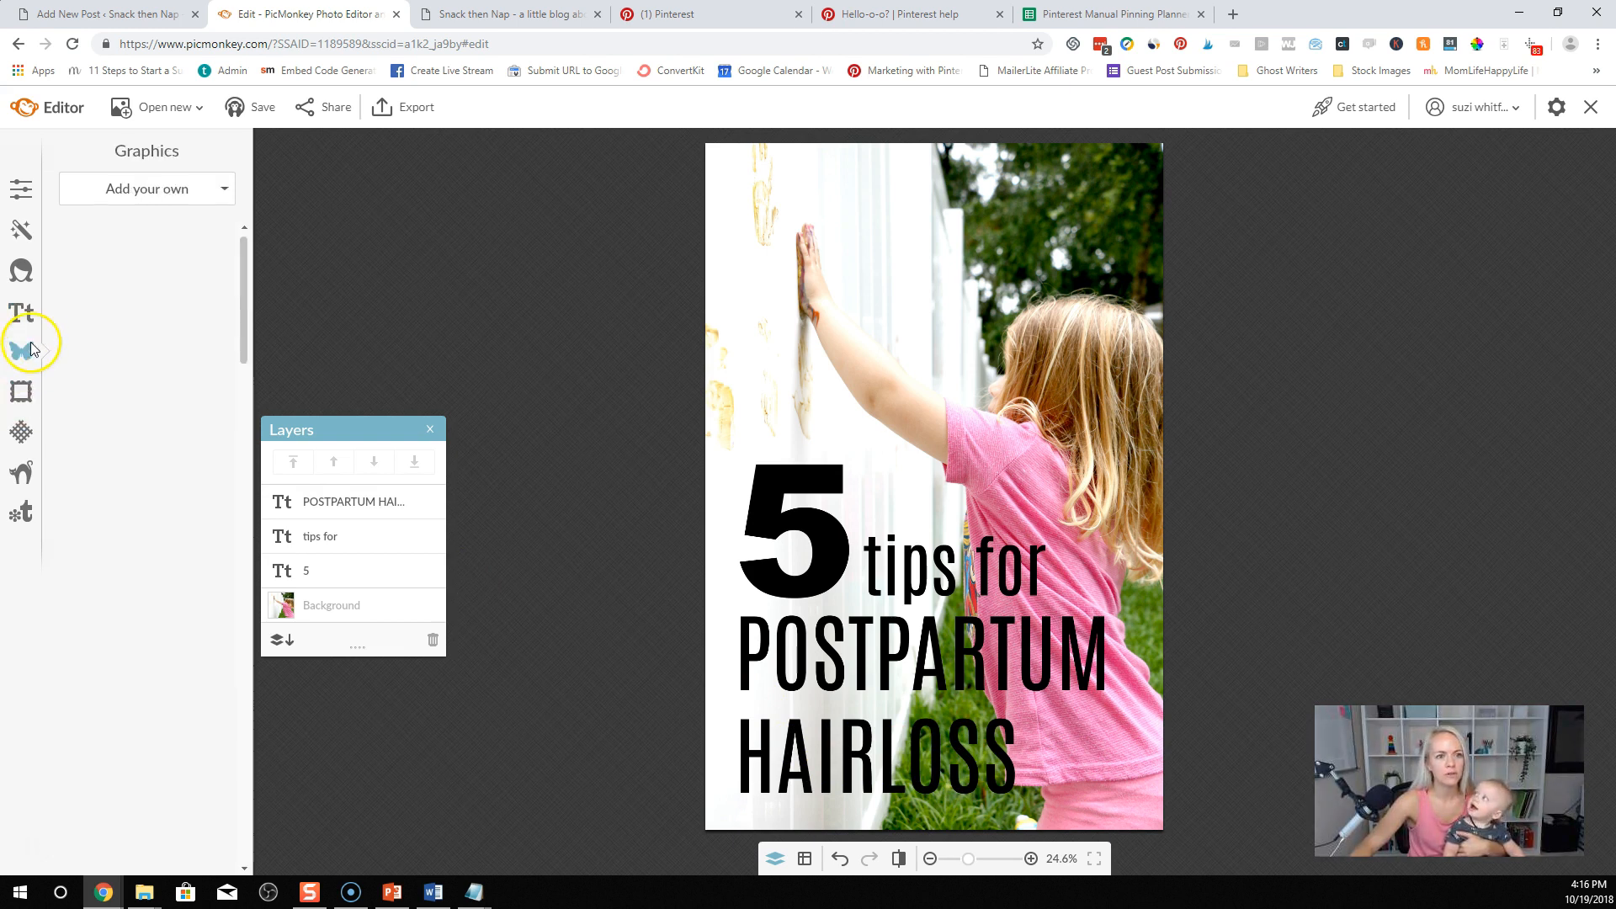
left_click(121, 278)
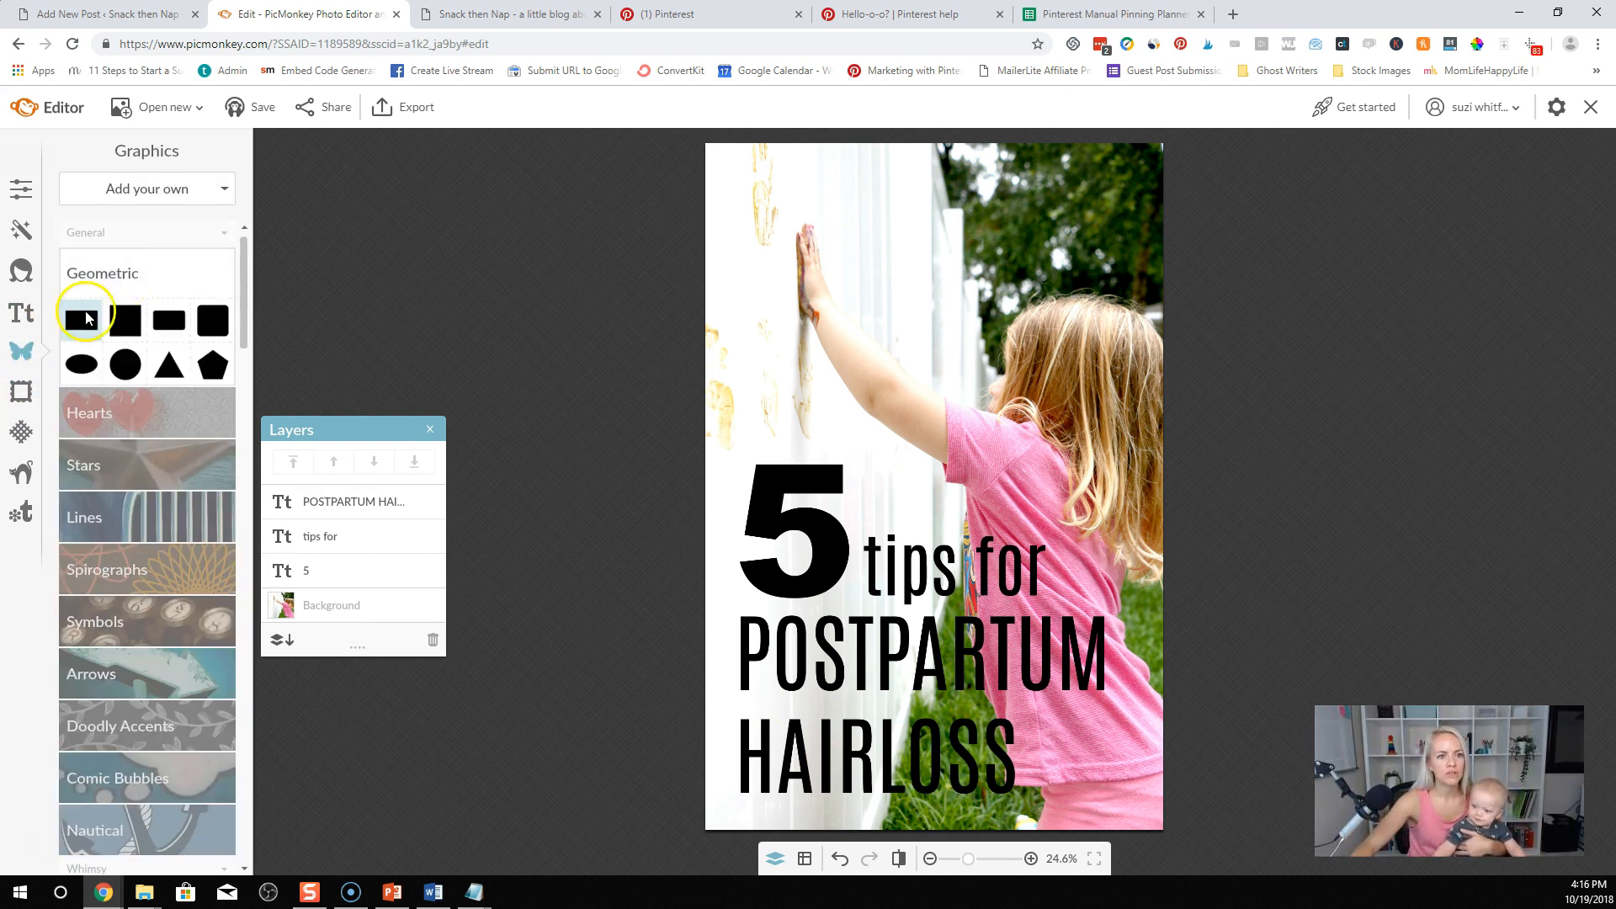
left_click(81, 320)
left_click_drag(880, 435, 404, 288)
left_click_drag(815, 365, 1023, 701)
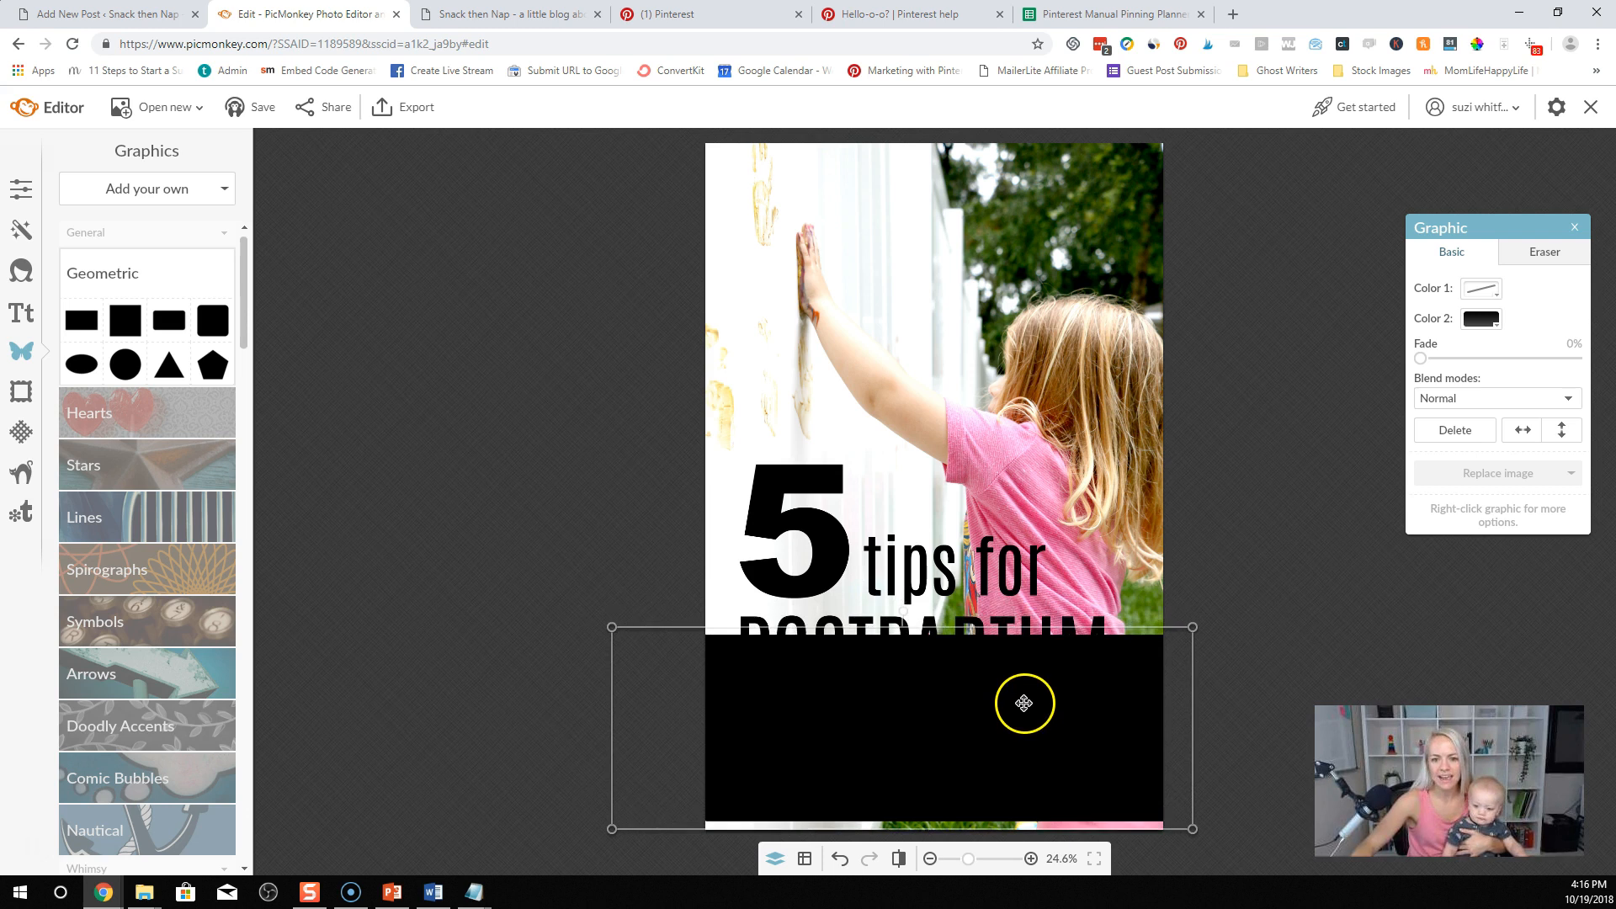
left_click_drag(942, 633, 936, 505)
Step: Send the rectangle to the back so it lies behind all the title text
right_click(957, 553)
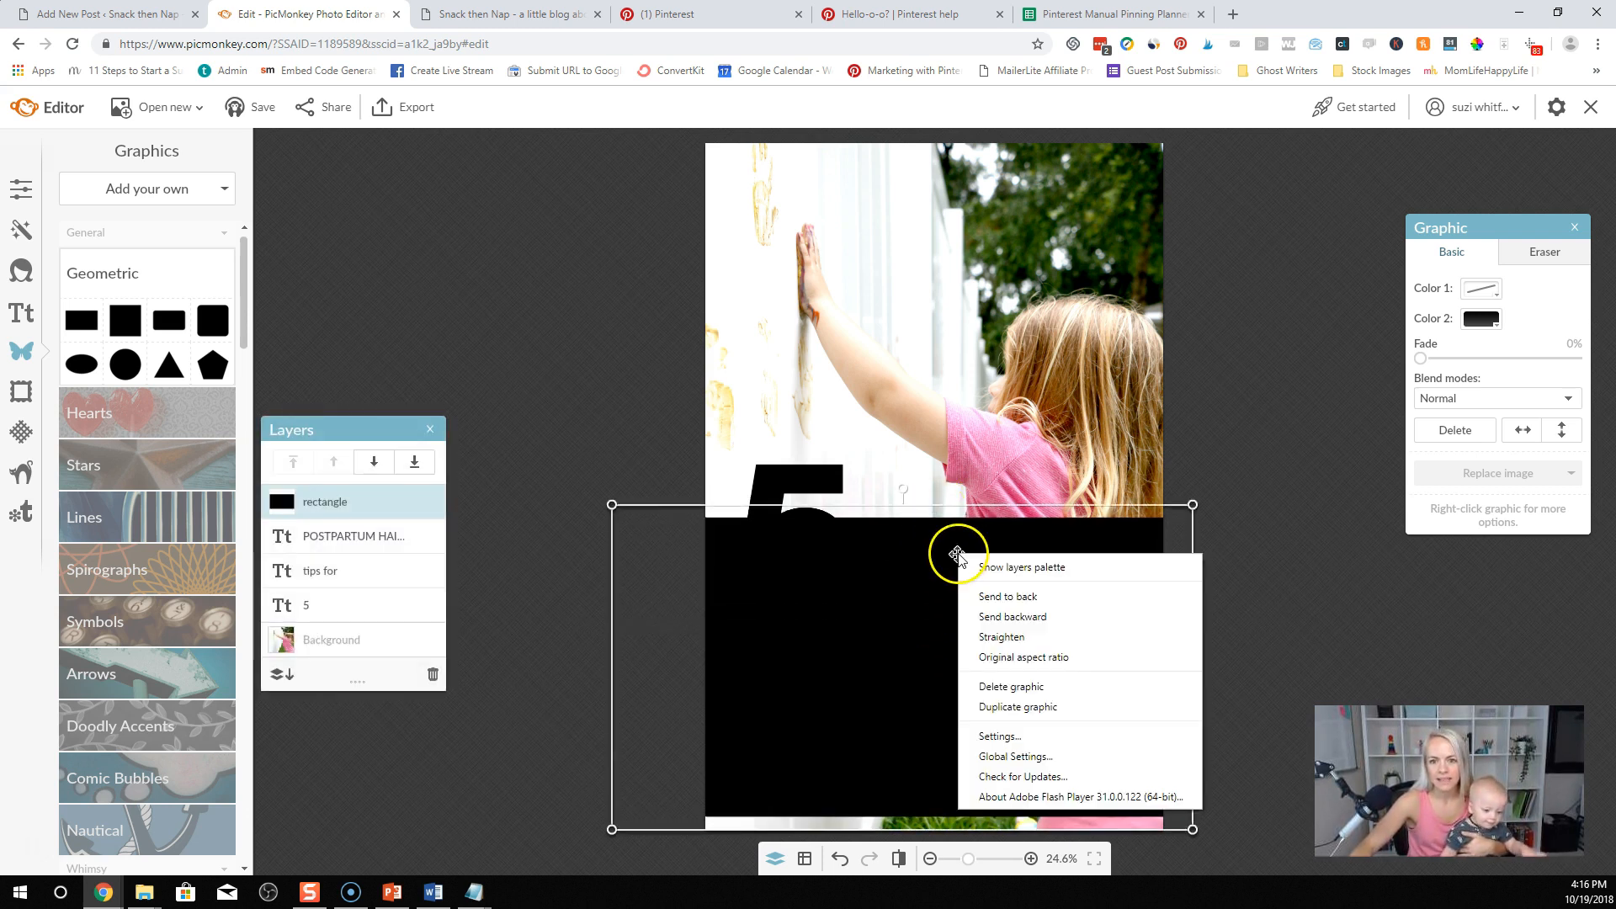
left_click(1030, 601)
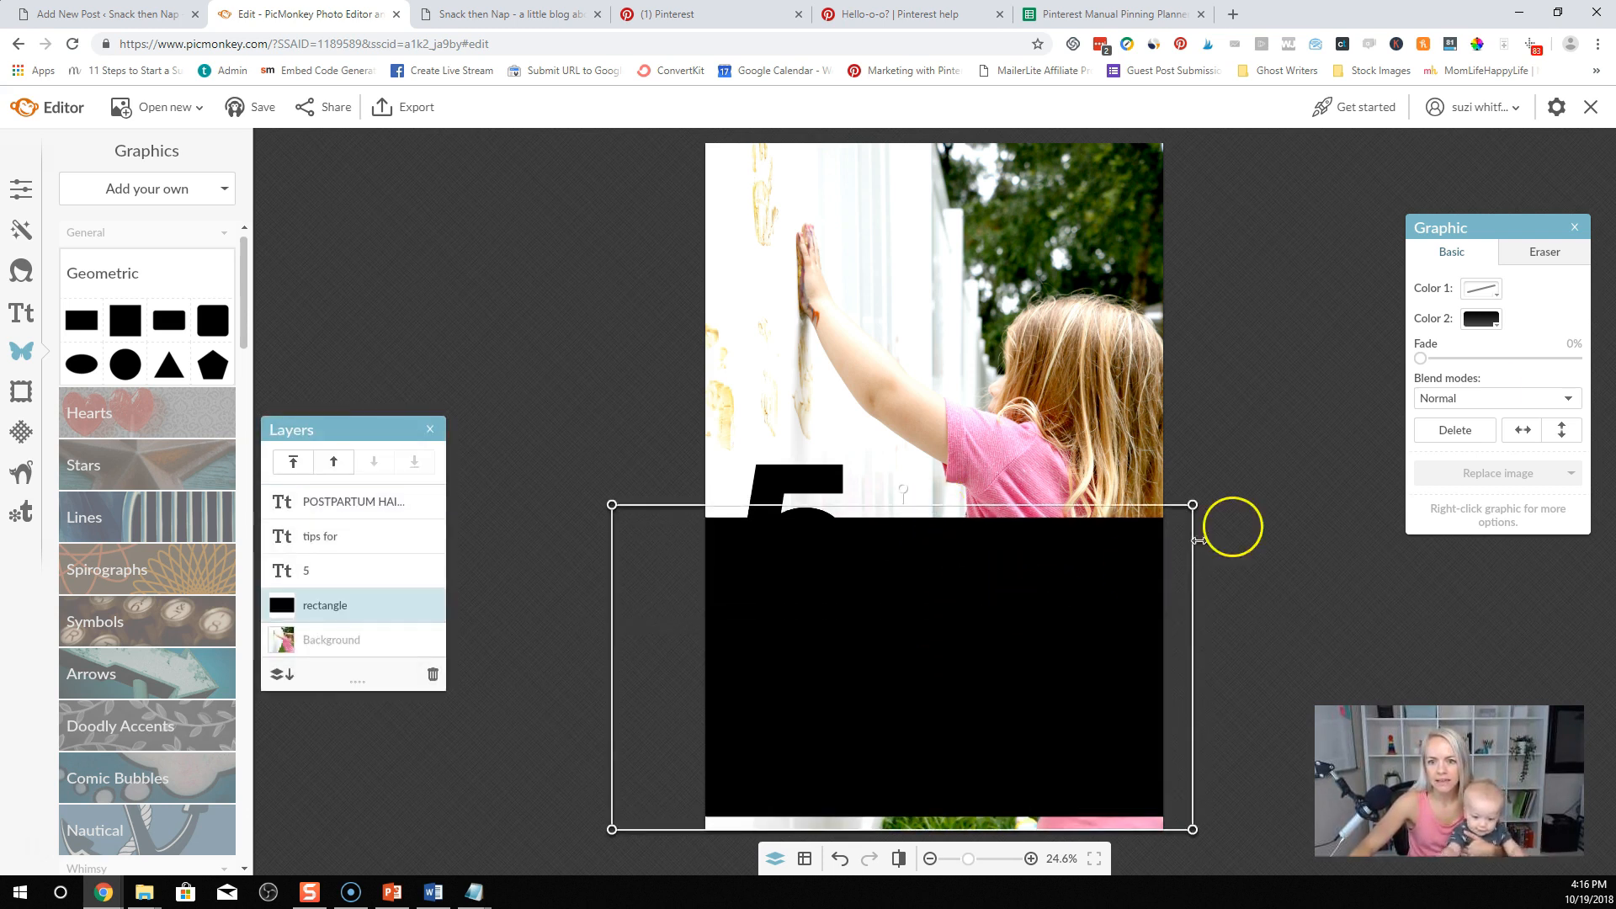
right_click(1060, 545)
left_click(1128, 533)
right_click(1130, 537)
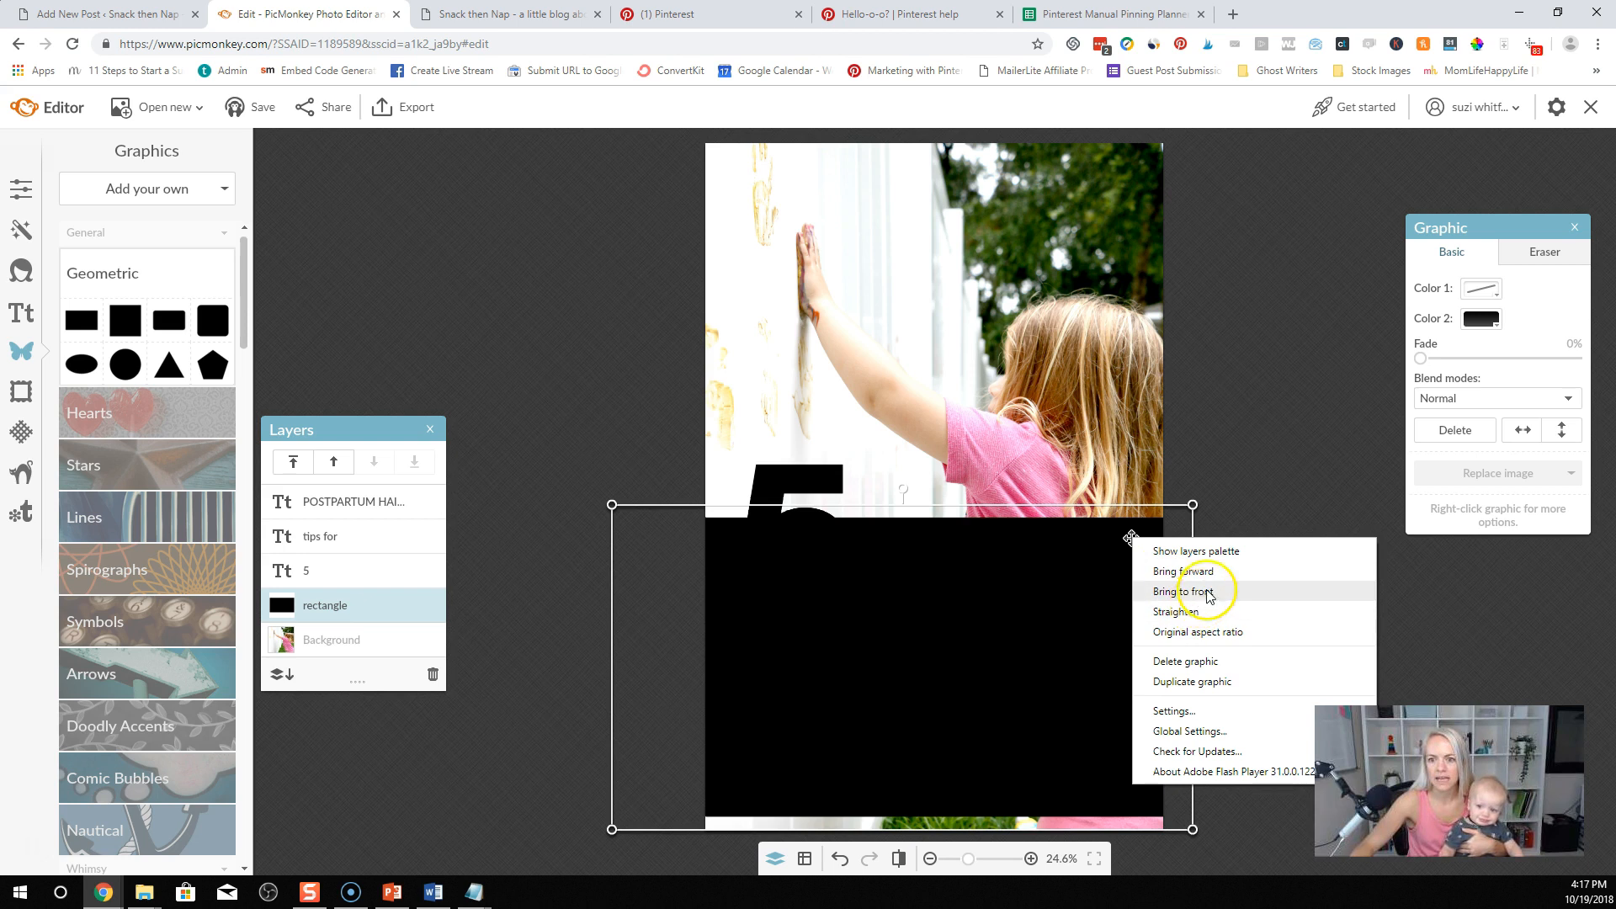
left_click(1161, 524)
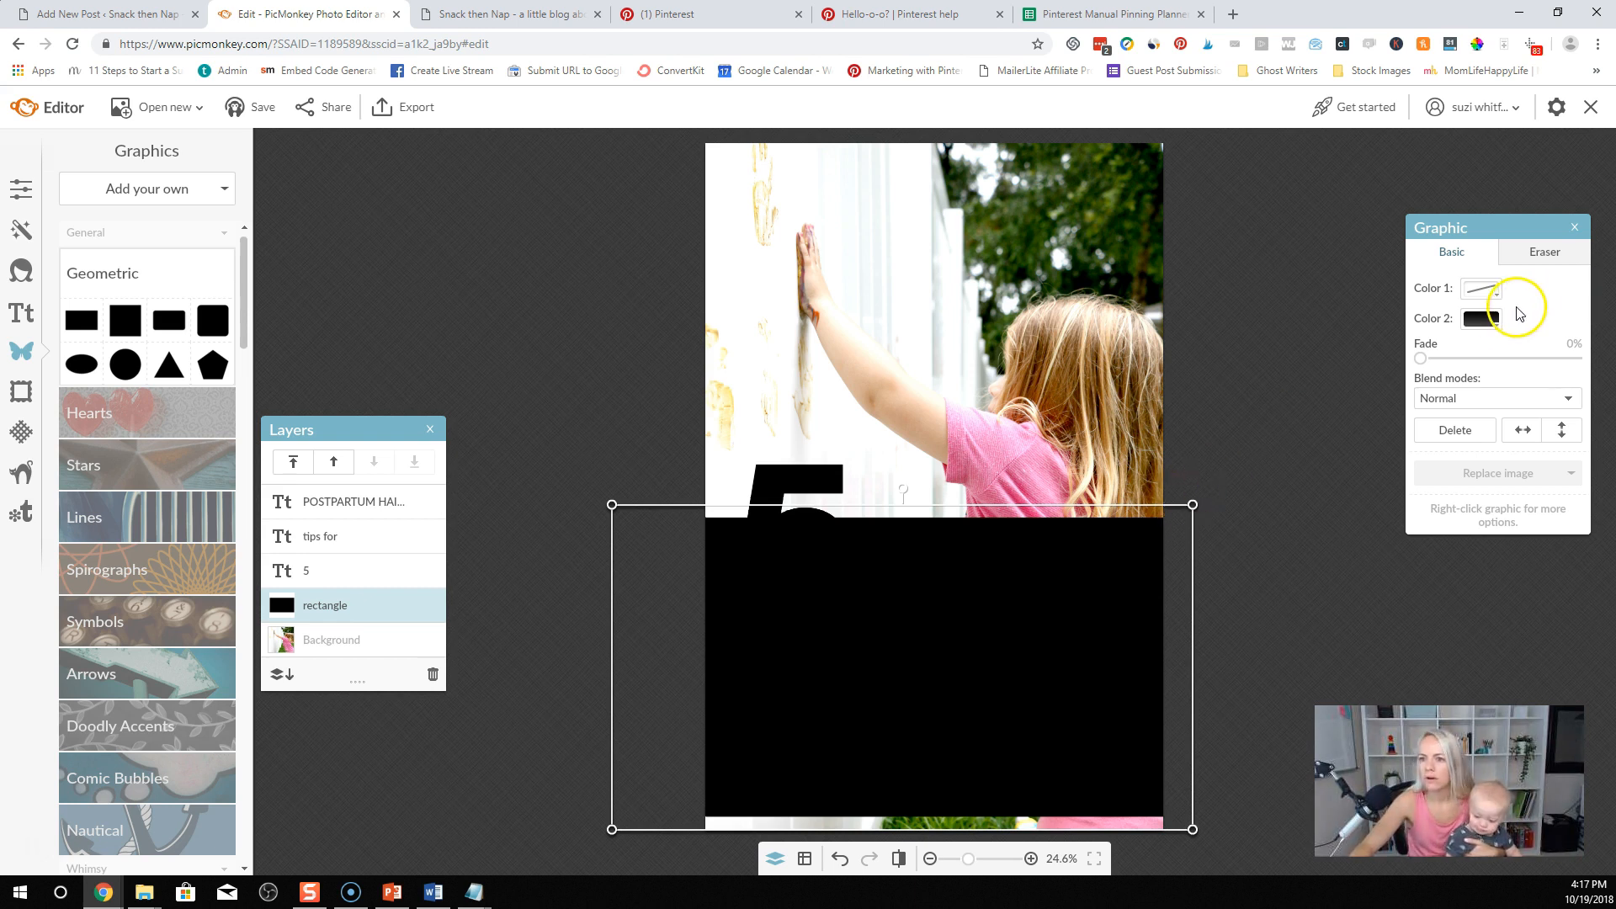
Step: Fill the rectangle with a light pink sampled from the girl's shirt in the photo
left_click(1483, 319)
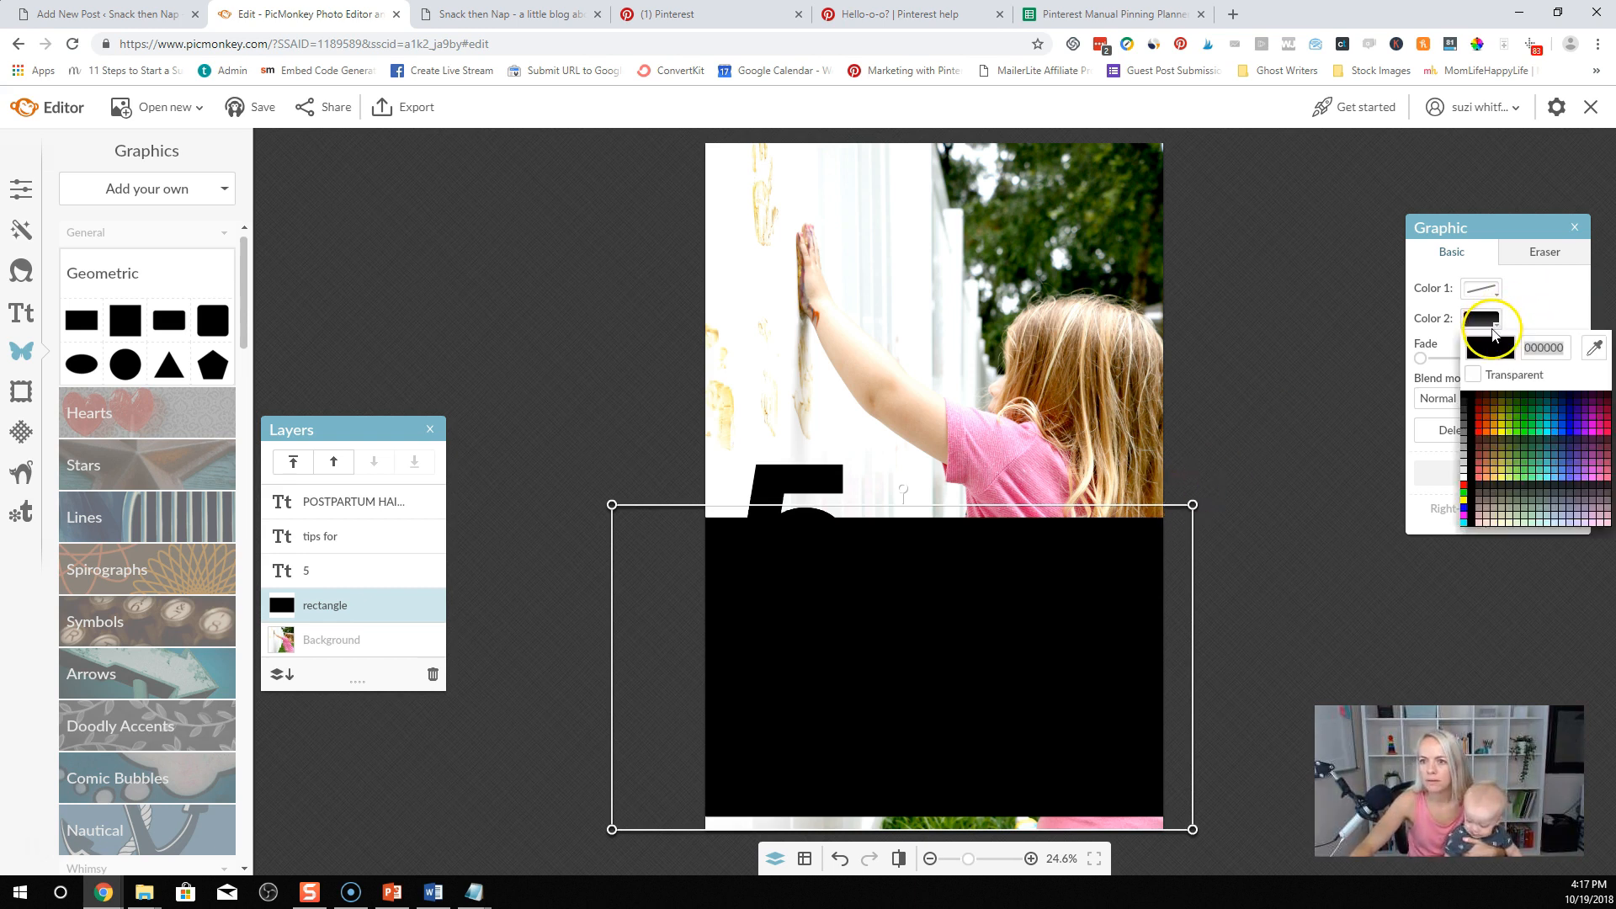
left_click(1599, 350)
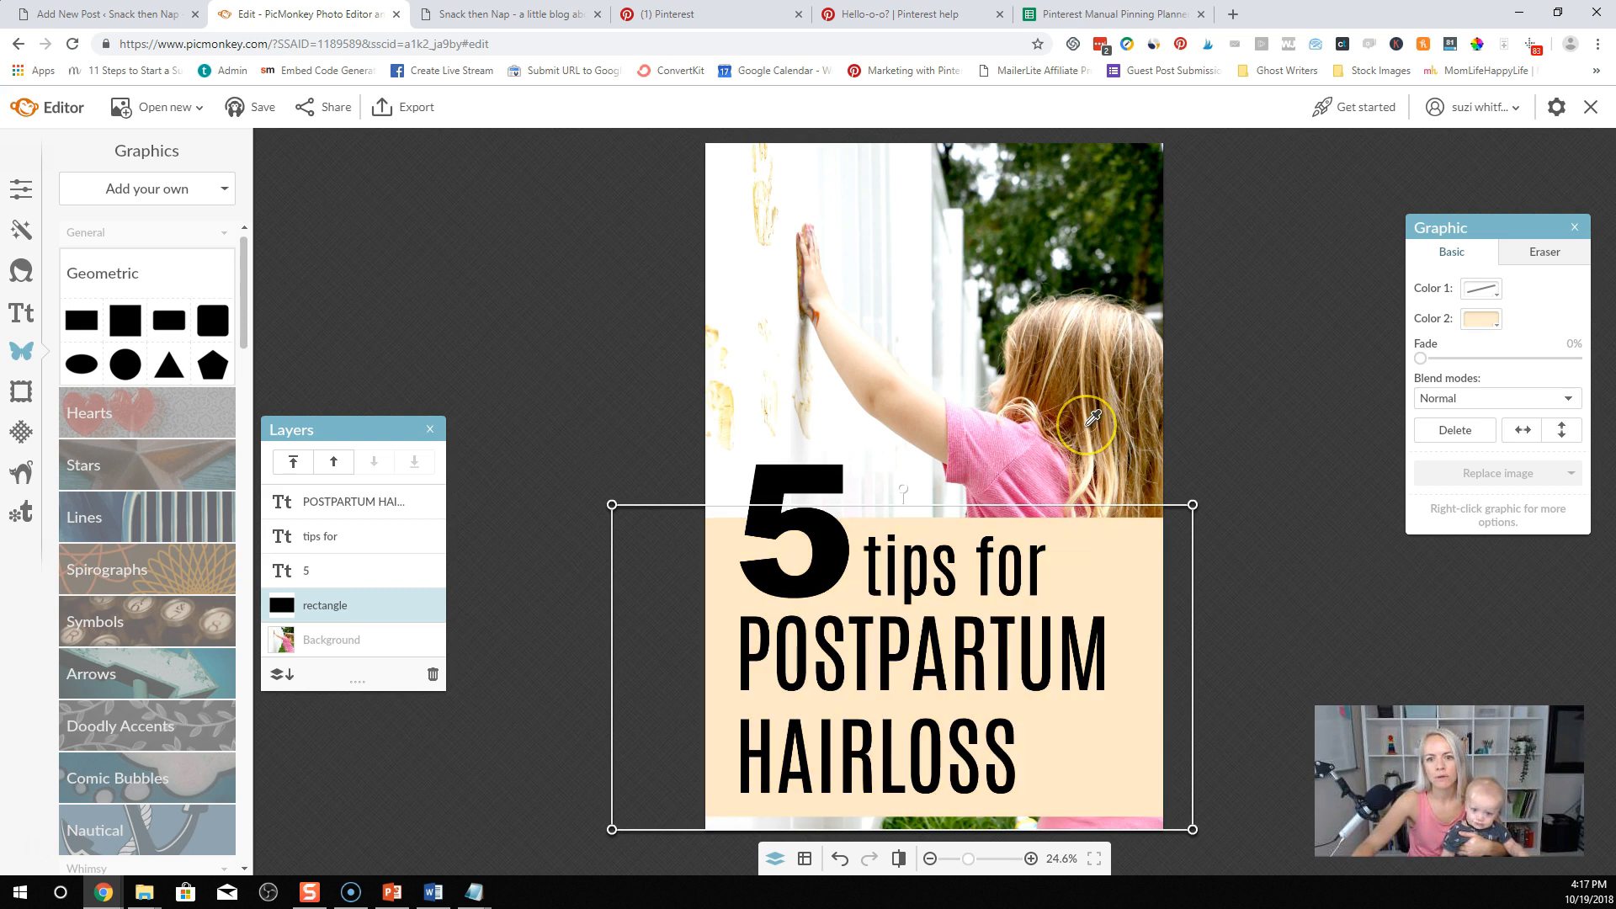
left_click(1000, 429)
left_click(462, 322)
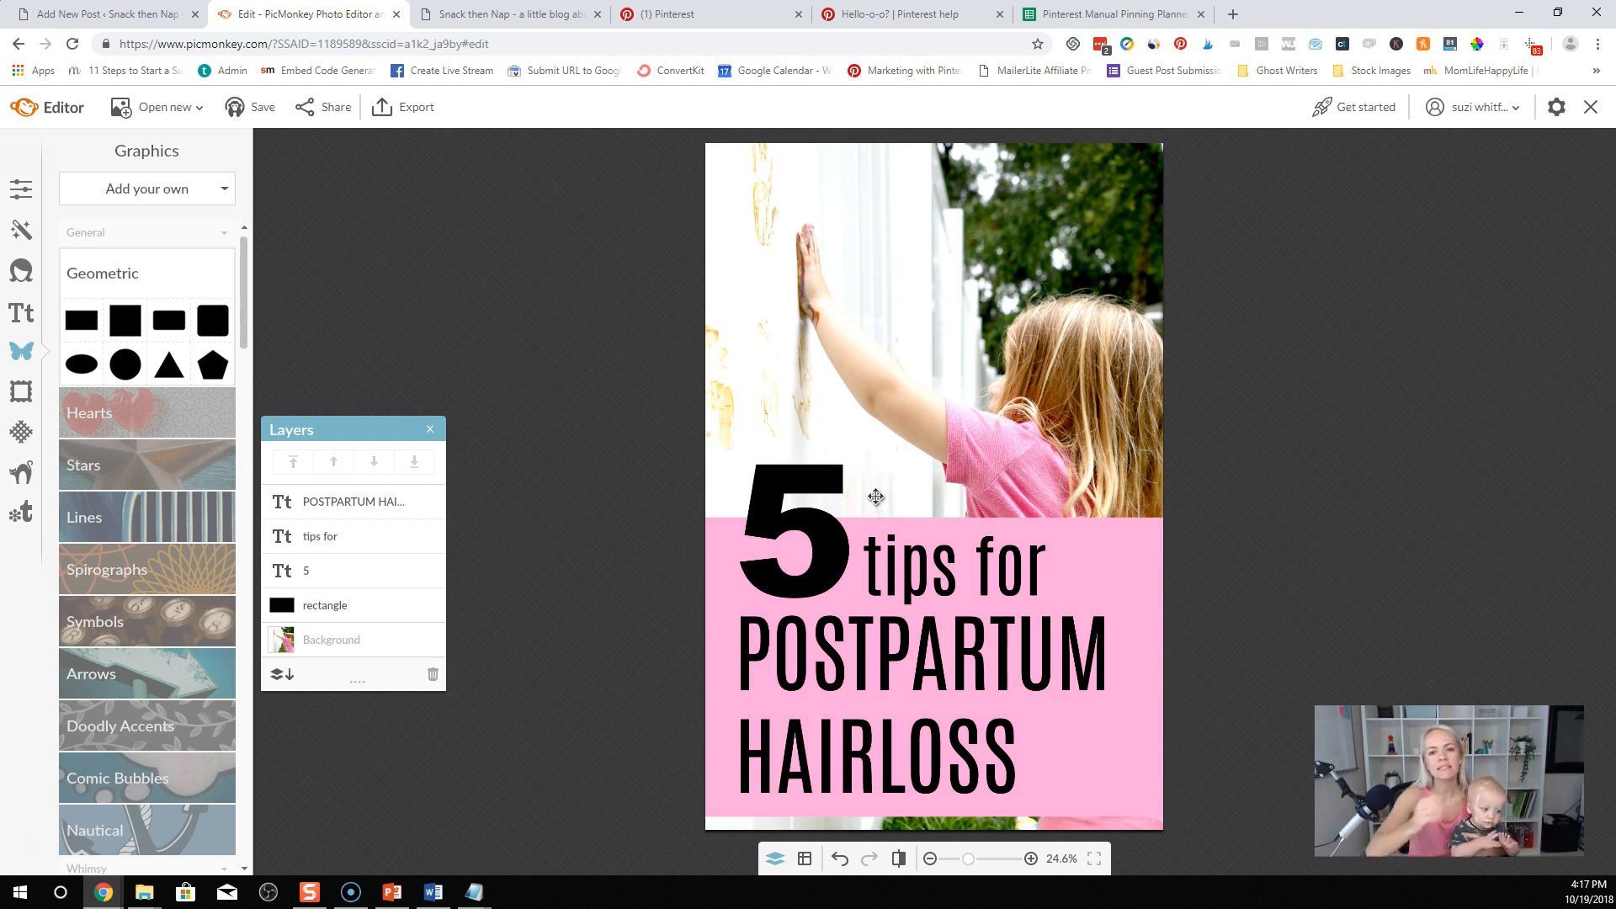
left_click(1060, 520)
left_click(612, 370)
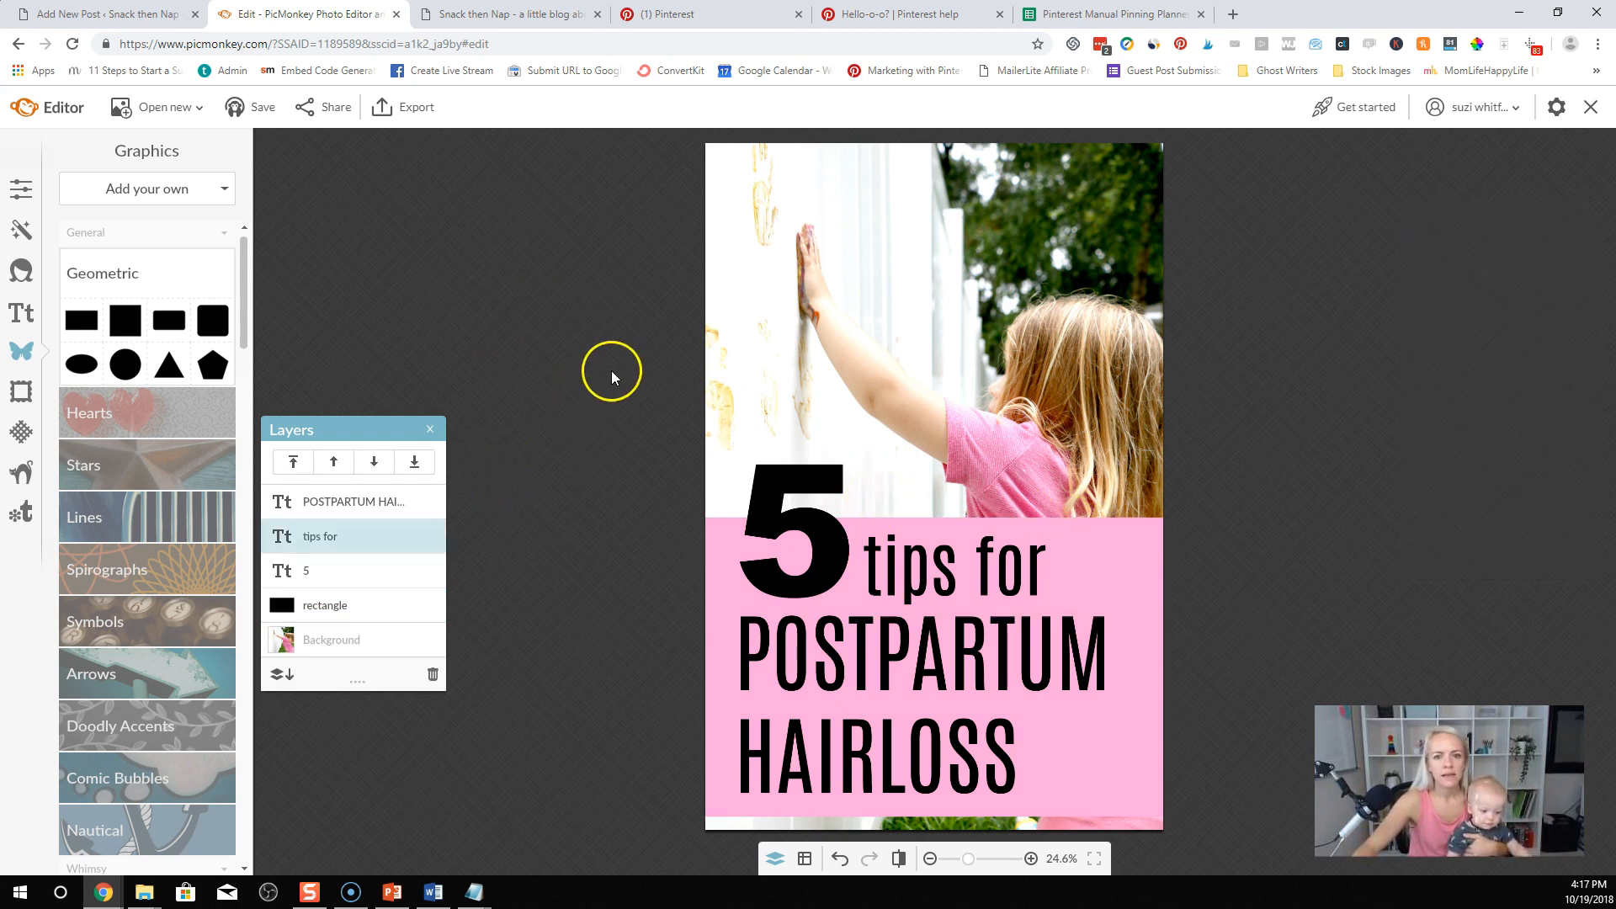
left_click(22, 393)
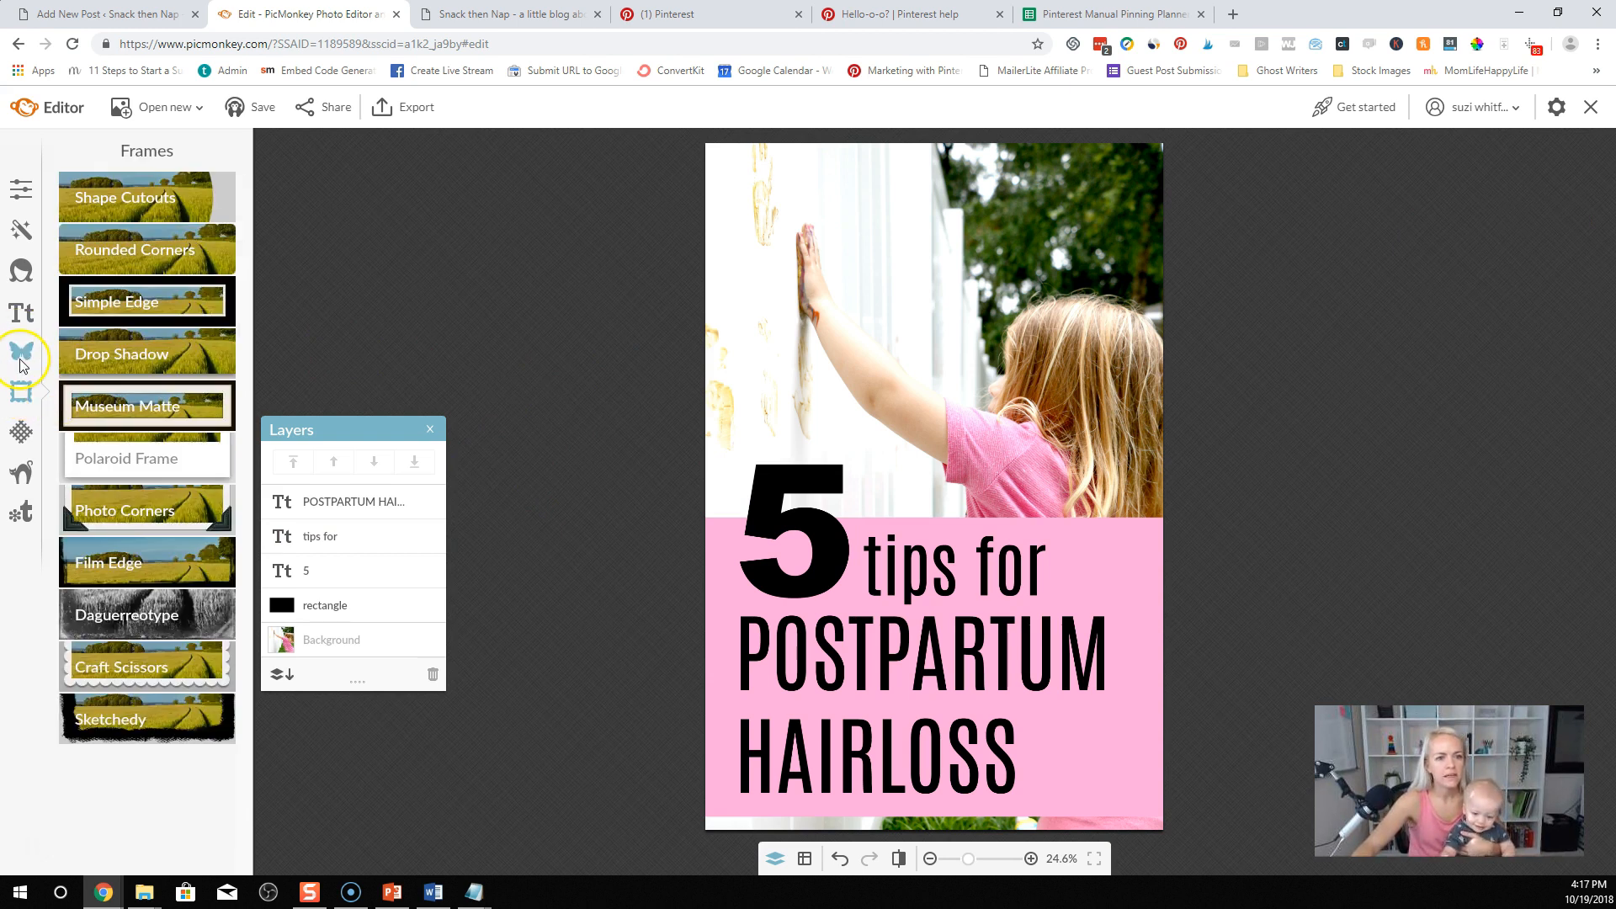
left_click(127, 722)
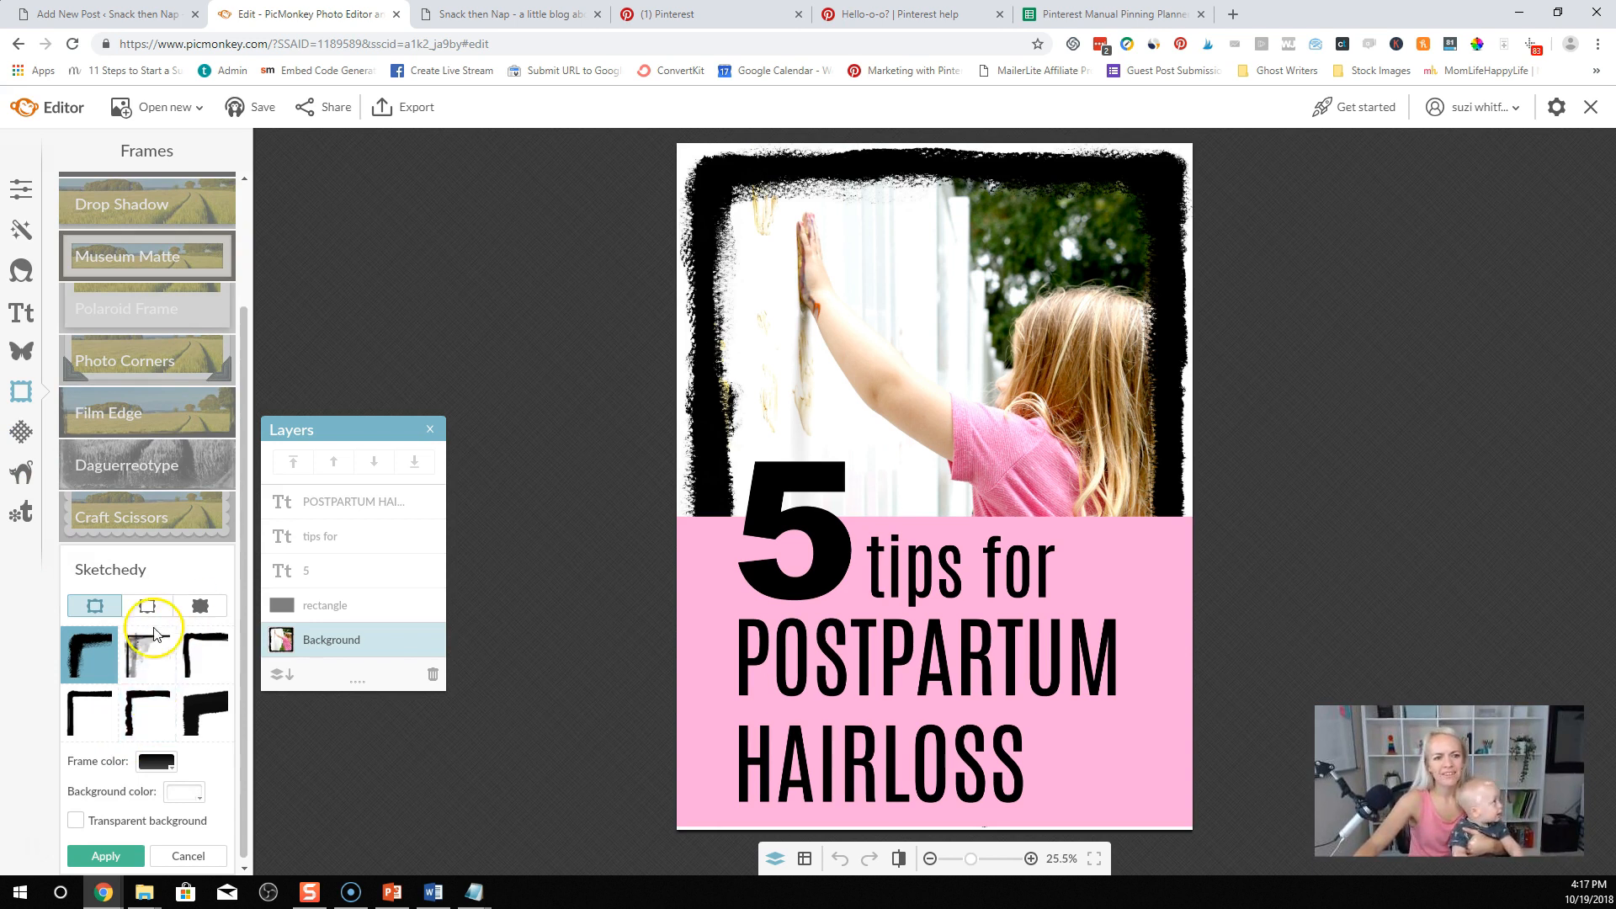
scroll(173, 404, "up", 3)
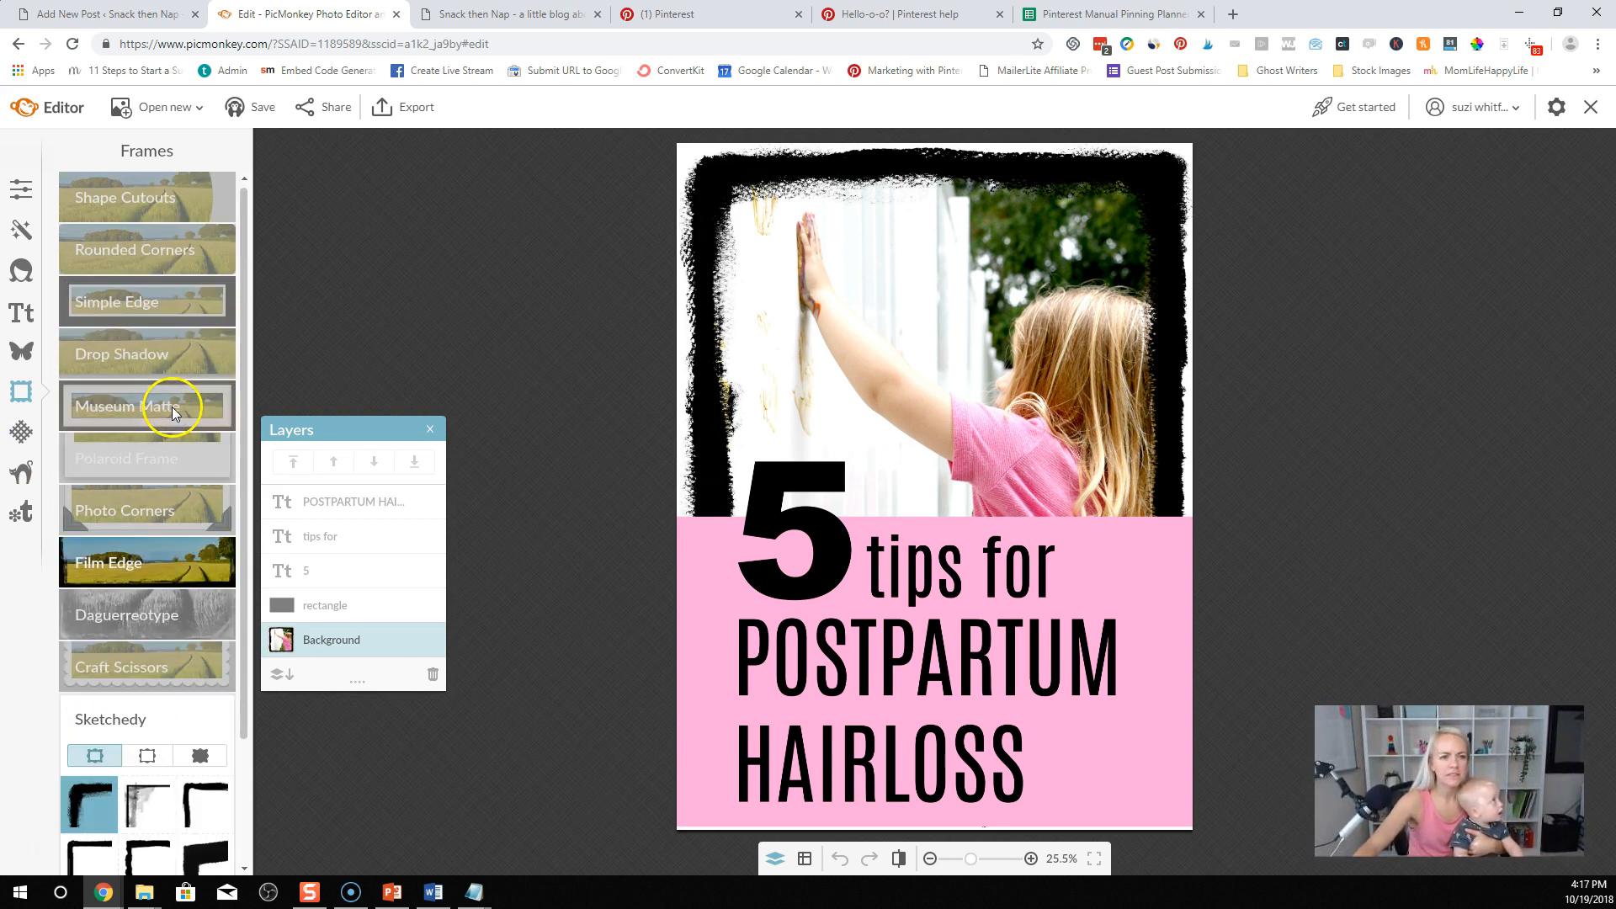
left_click(150, 255)
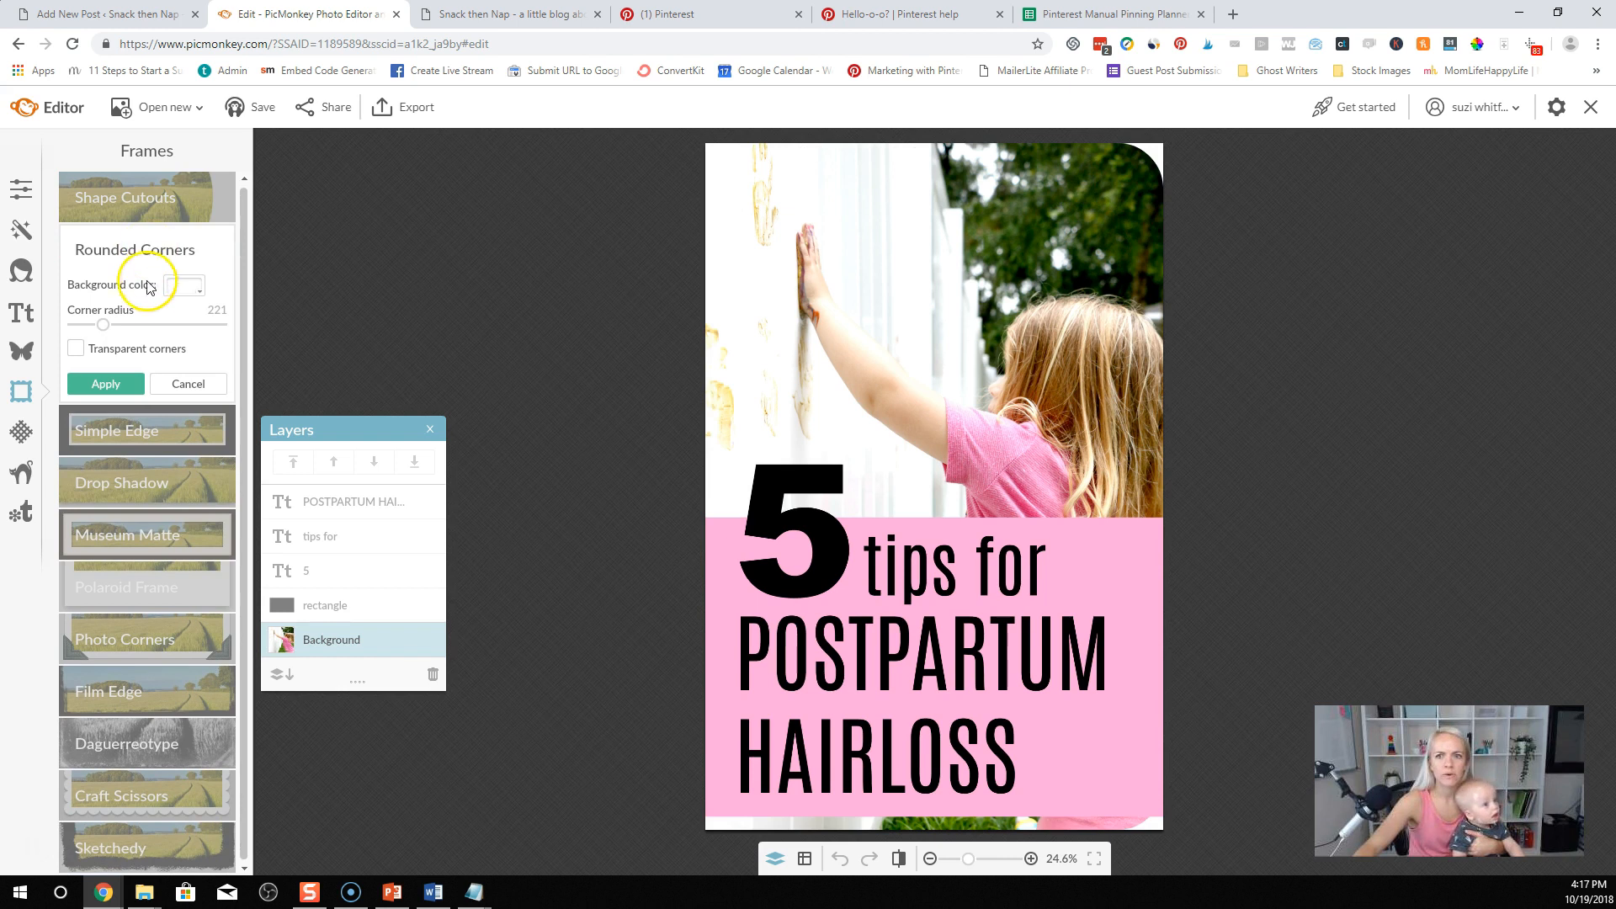
left_click(76, 348)
left_click(75, 349)
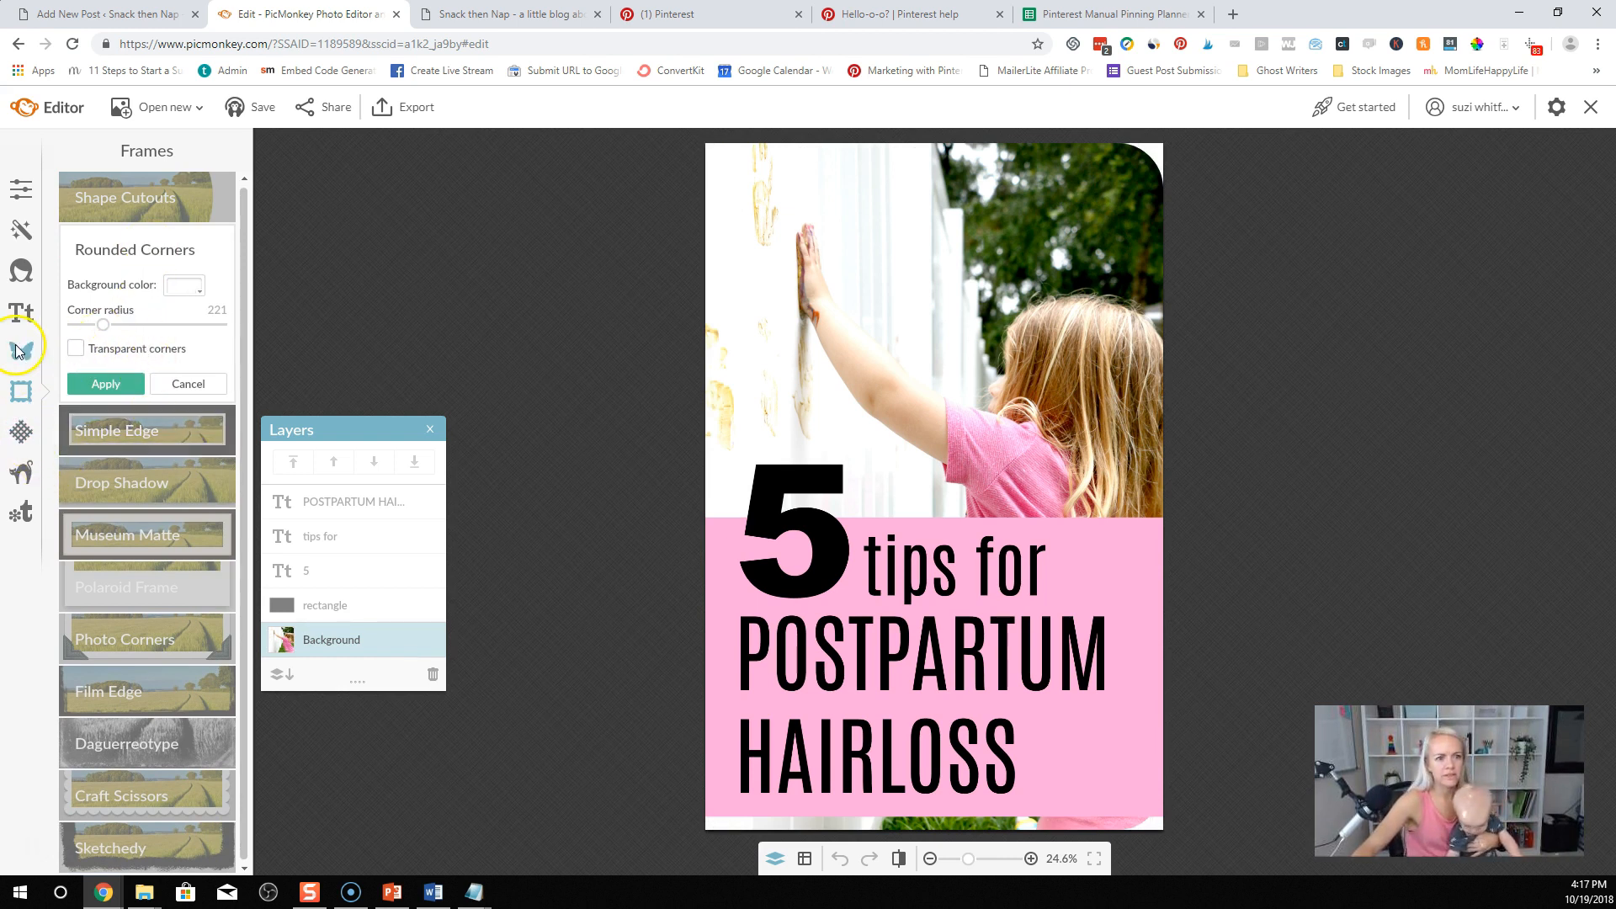
left_click(187, 383)
Step: Browse the line and arrow graphics and place the thick double arrow over the girl's hair
left_click(21, 351)
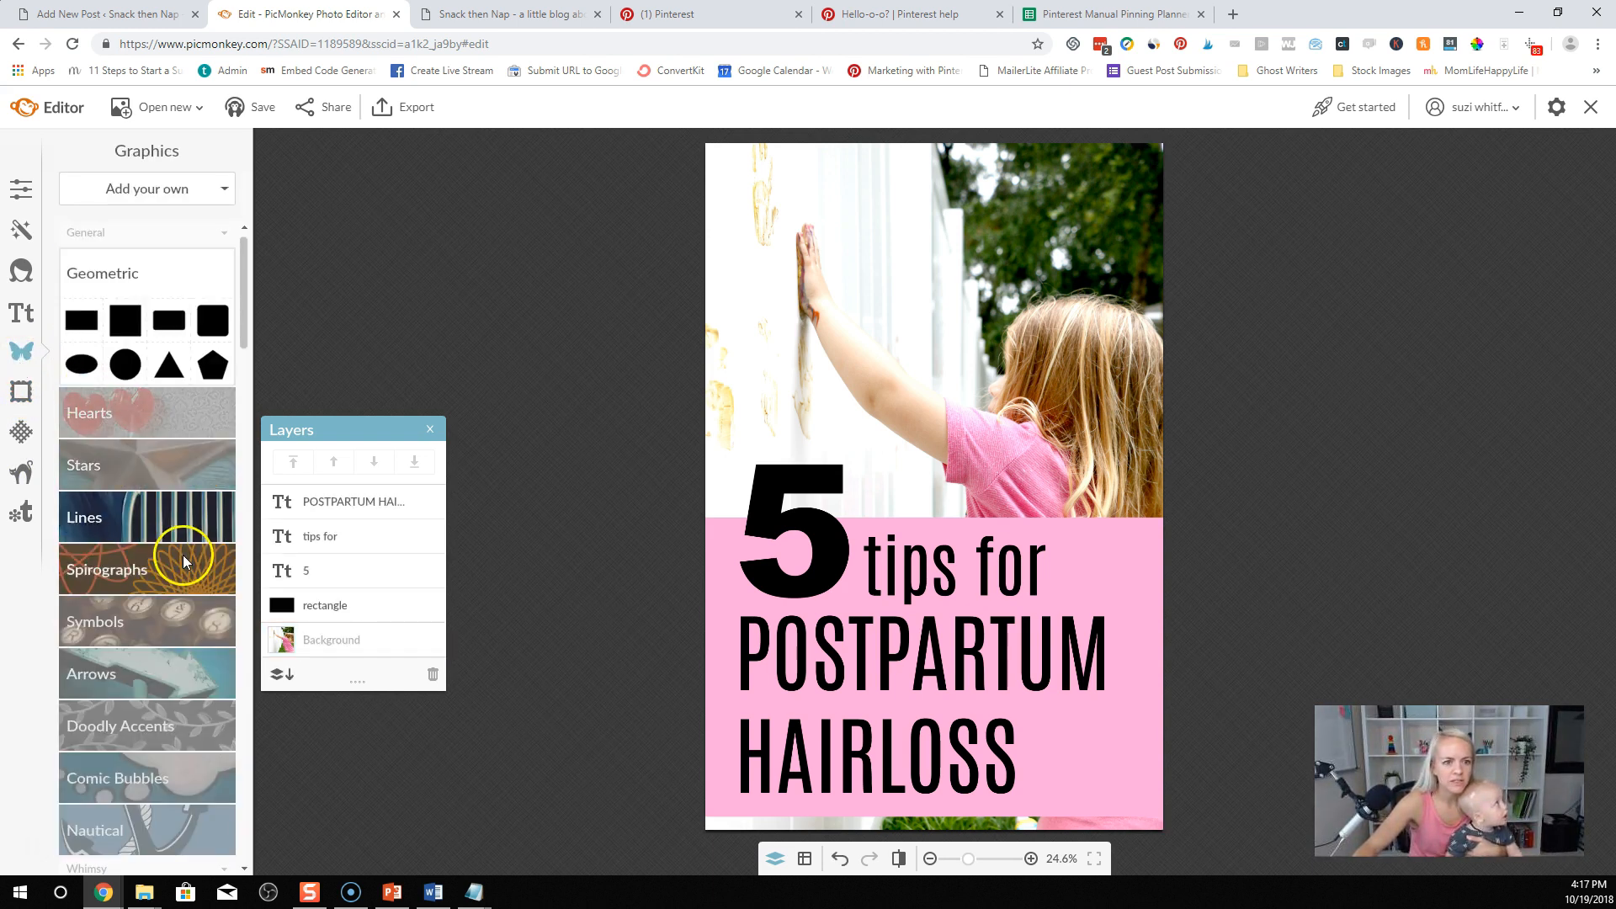
scroll(172, 539, "down", 1)
left_click(165, 403)
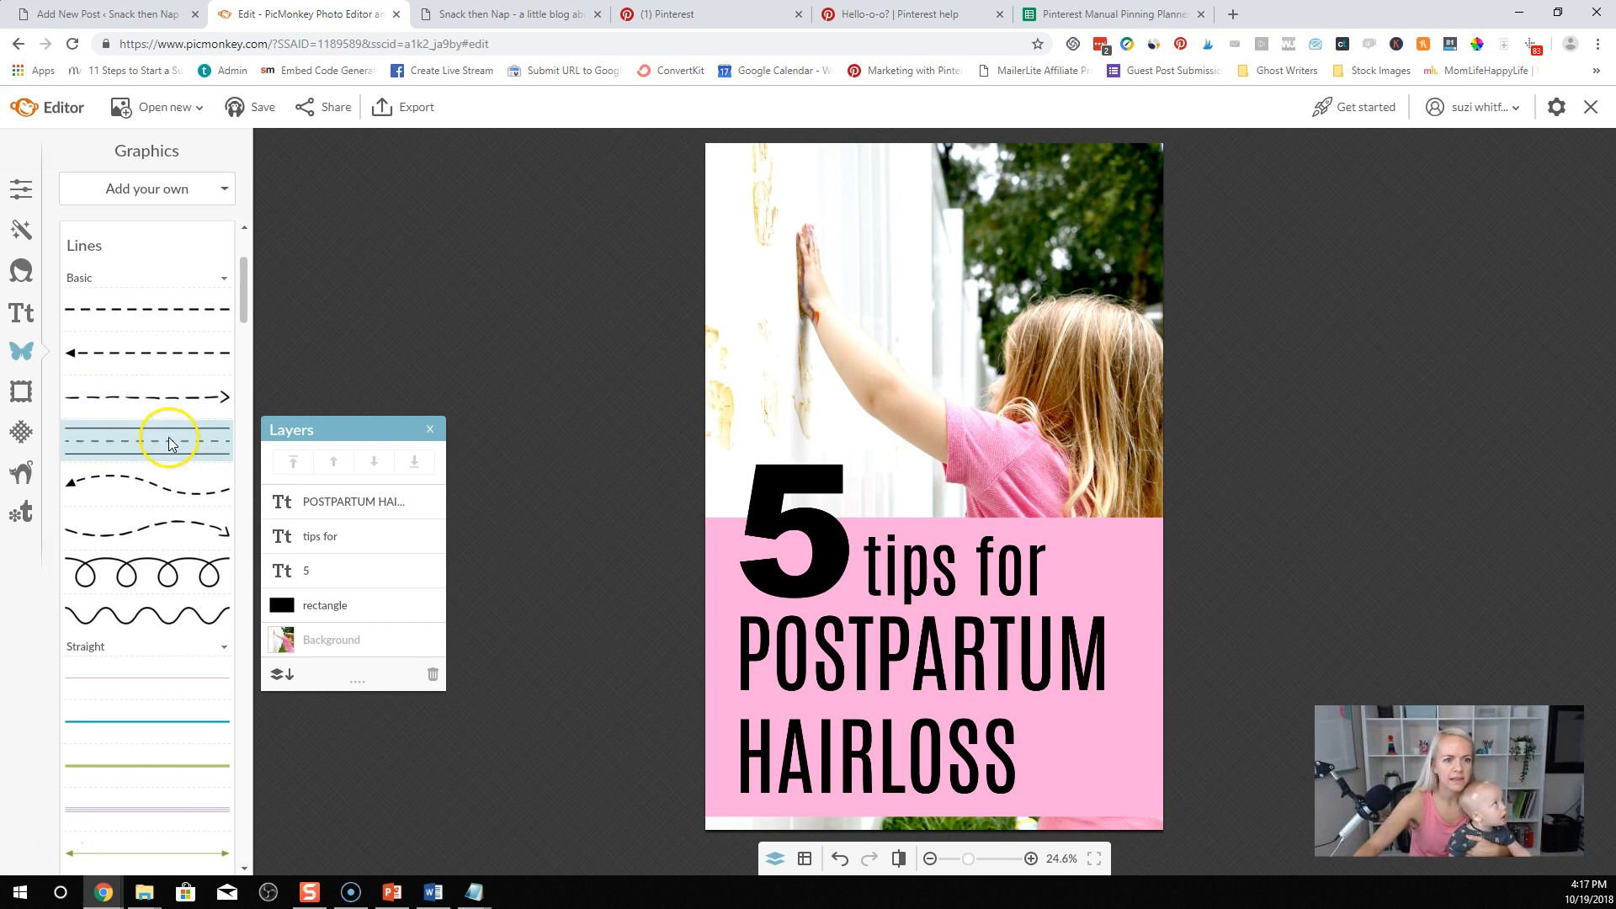
scroll(175, 657, "down", 1)
scroll(181, 665, "down", 10)
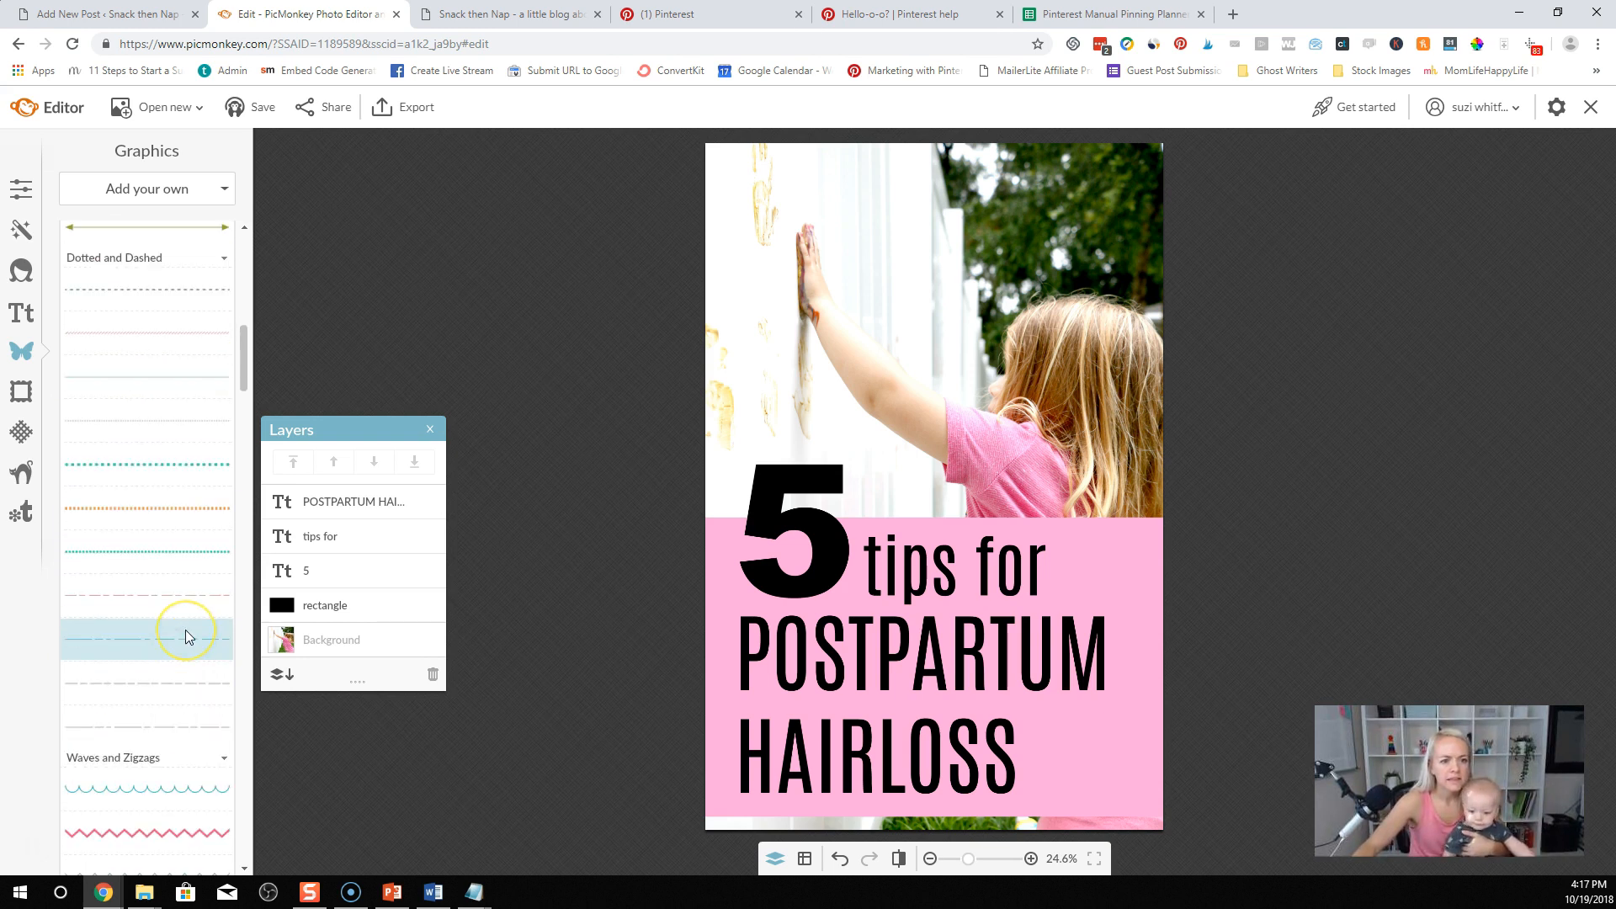
scroll(185, 630, "down", 10)
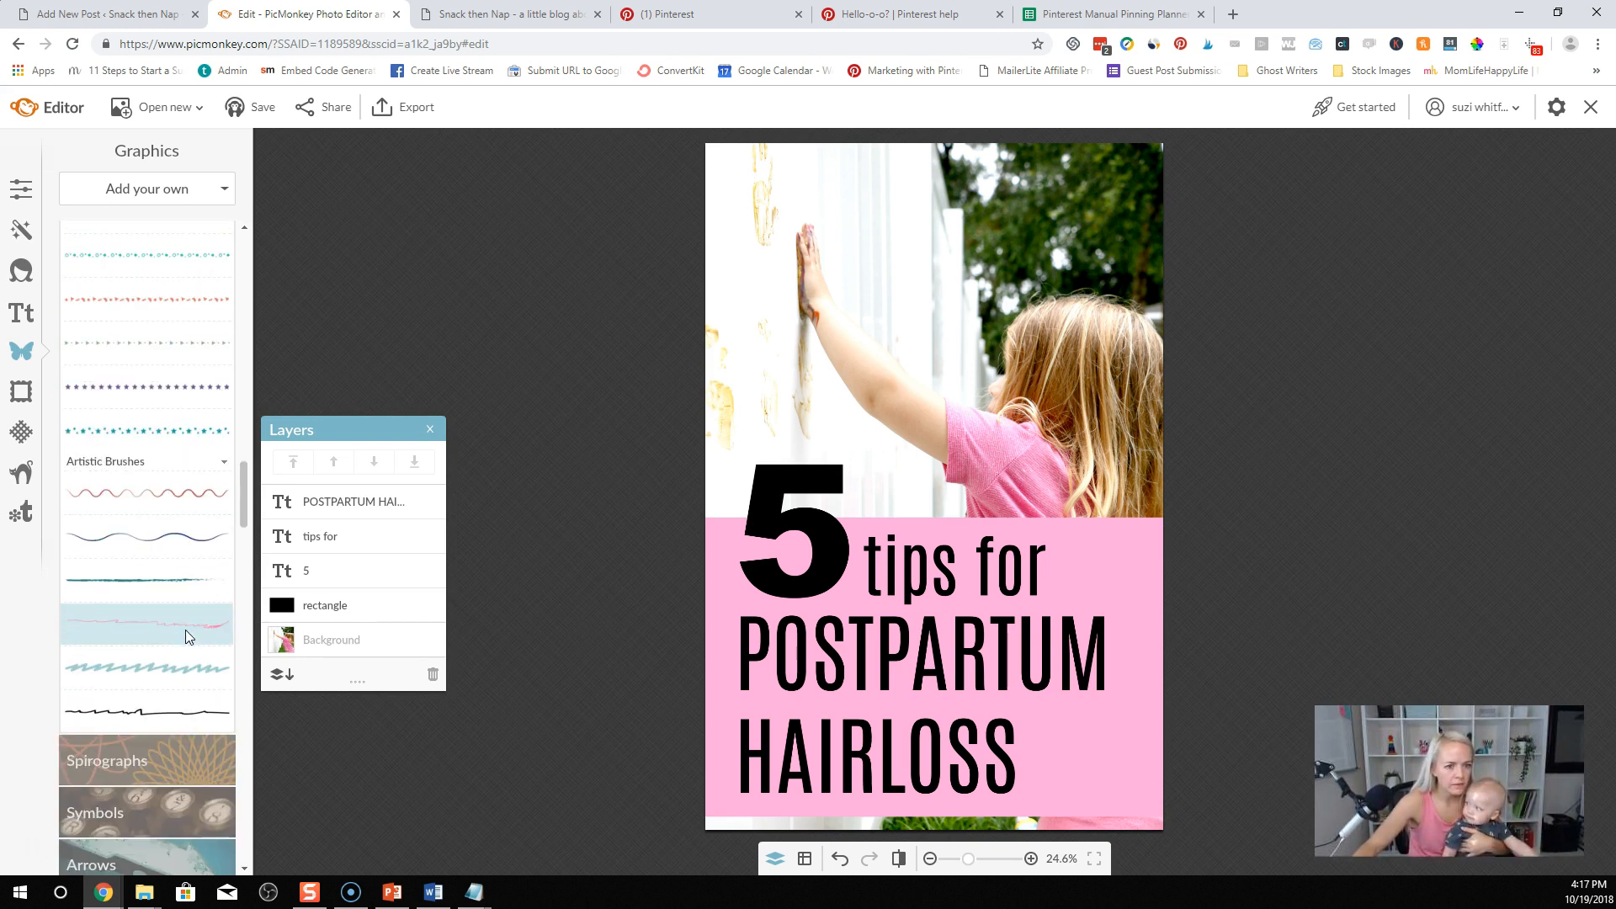
left_click(143, 551)
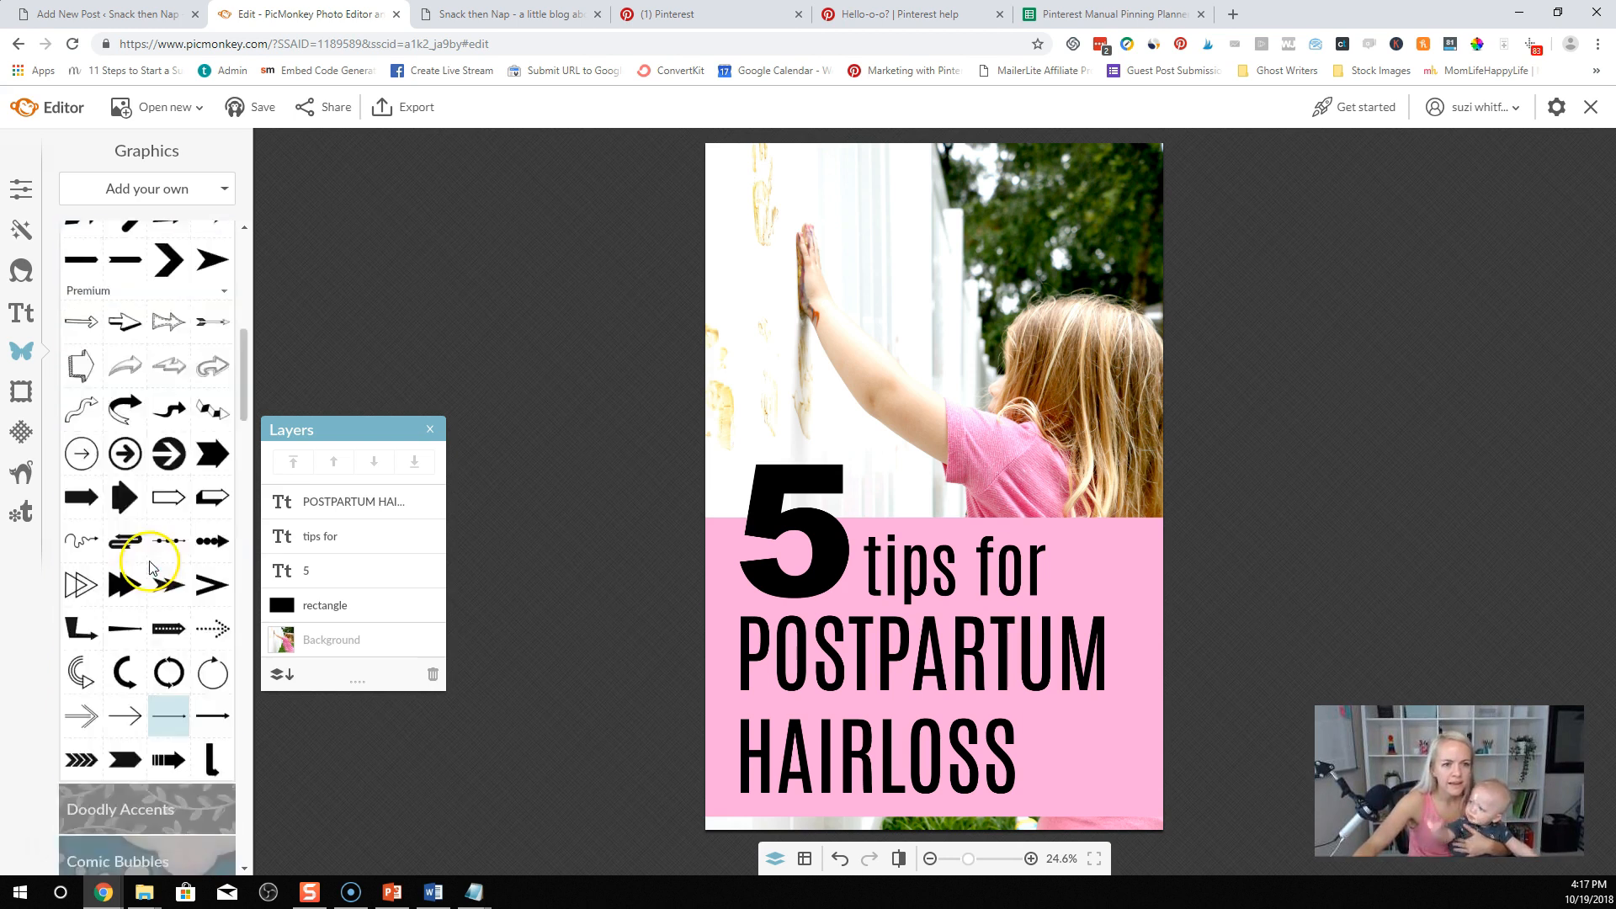
left_click(137, 530)
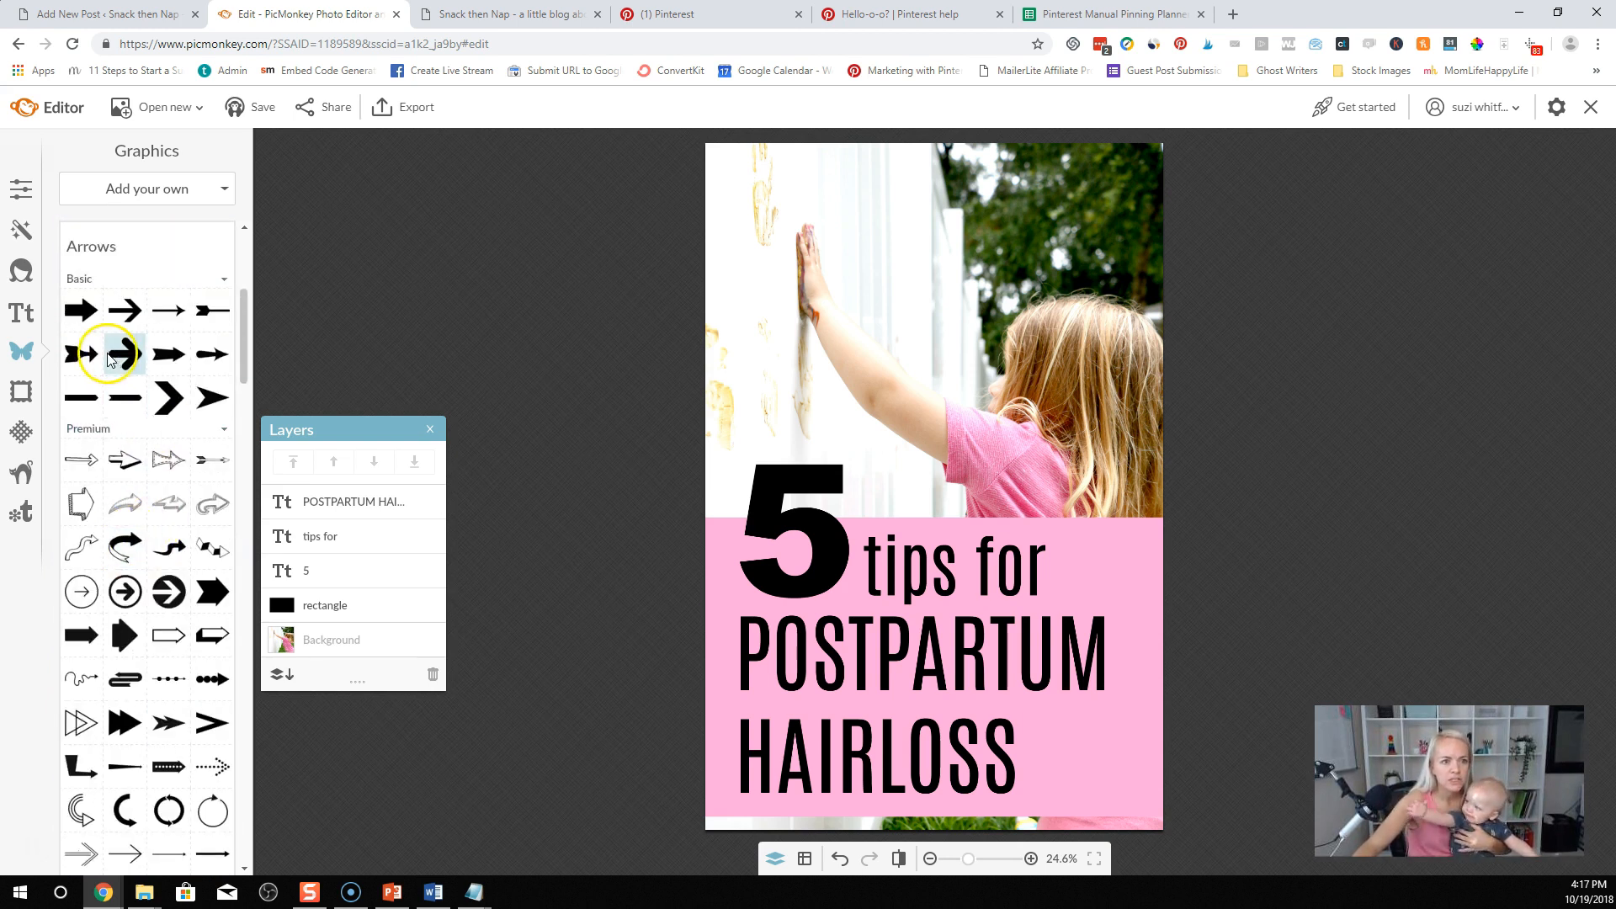
left_click_drag(125, 722, 1120, 370)
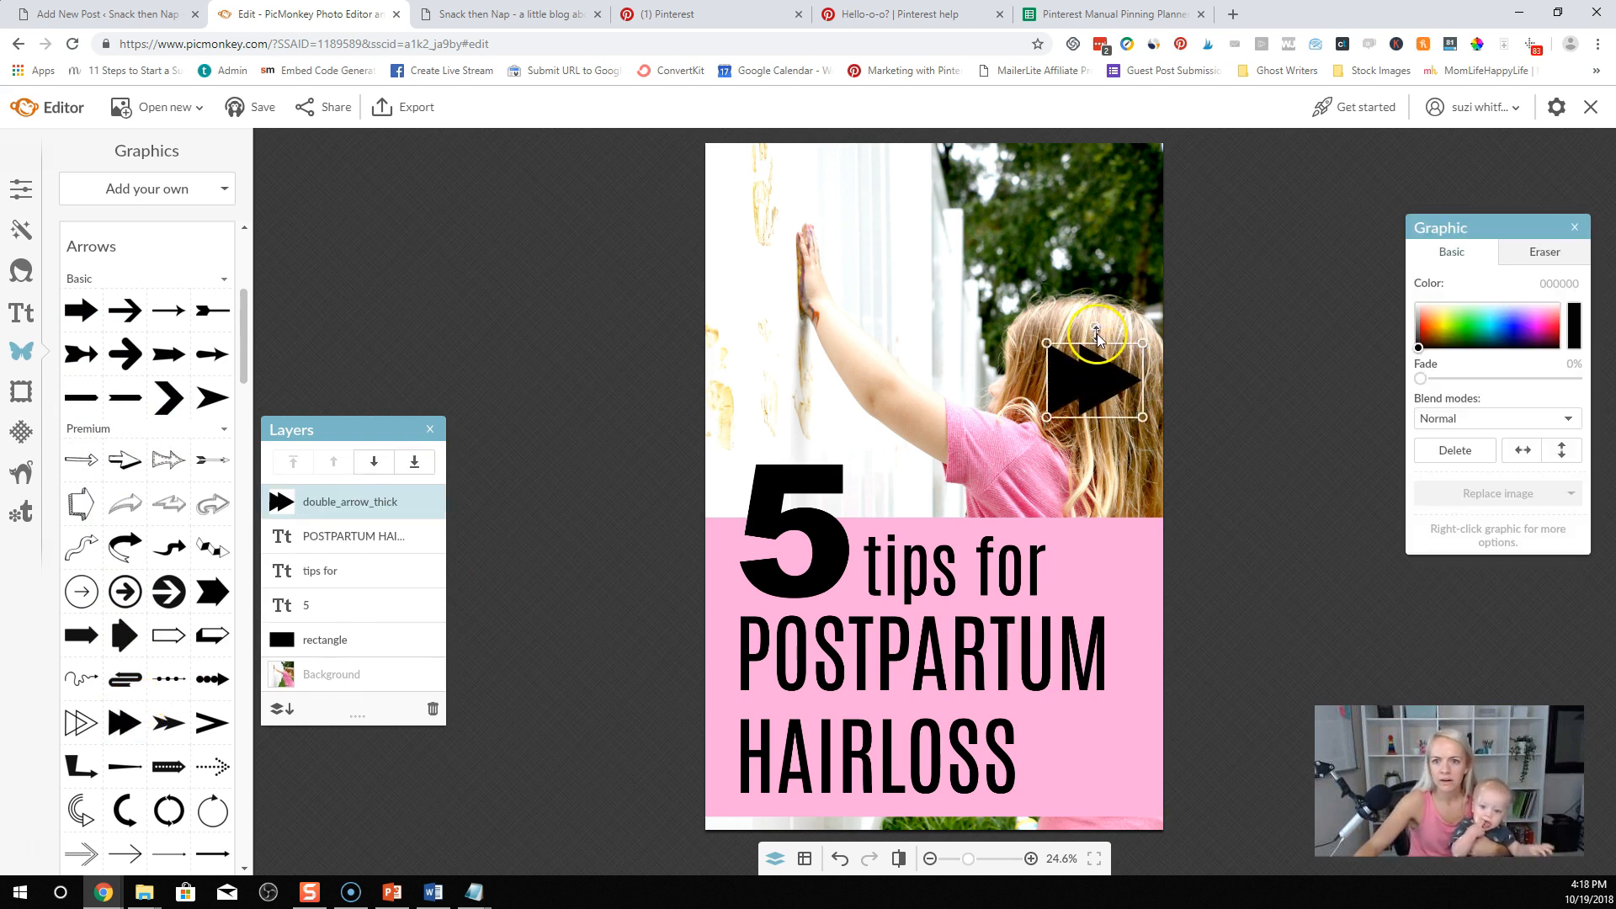
Step: Rotate the double arrow to point left, enlarge it, and place it beside "tips for" at the image's right edge
left_click_drag(1094, 300, 1069, 438)
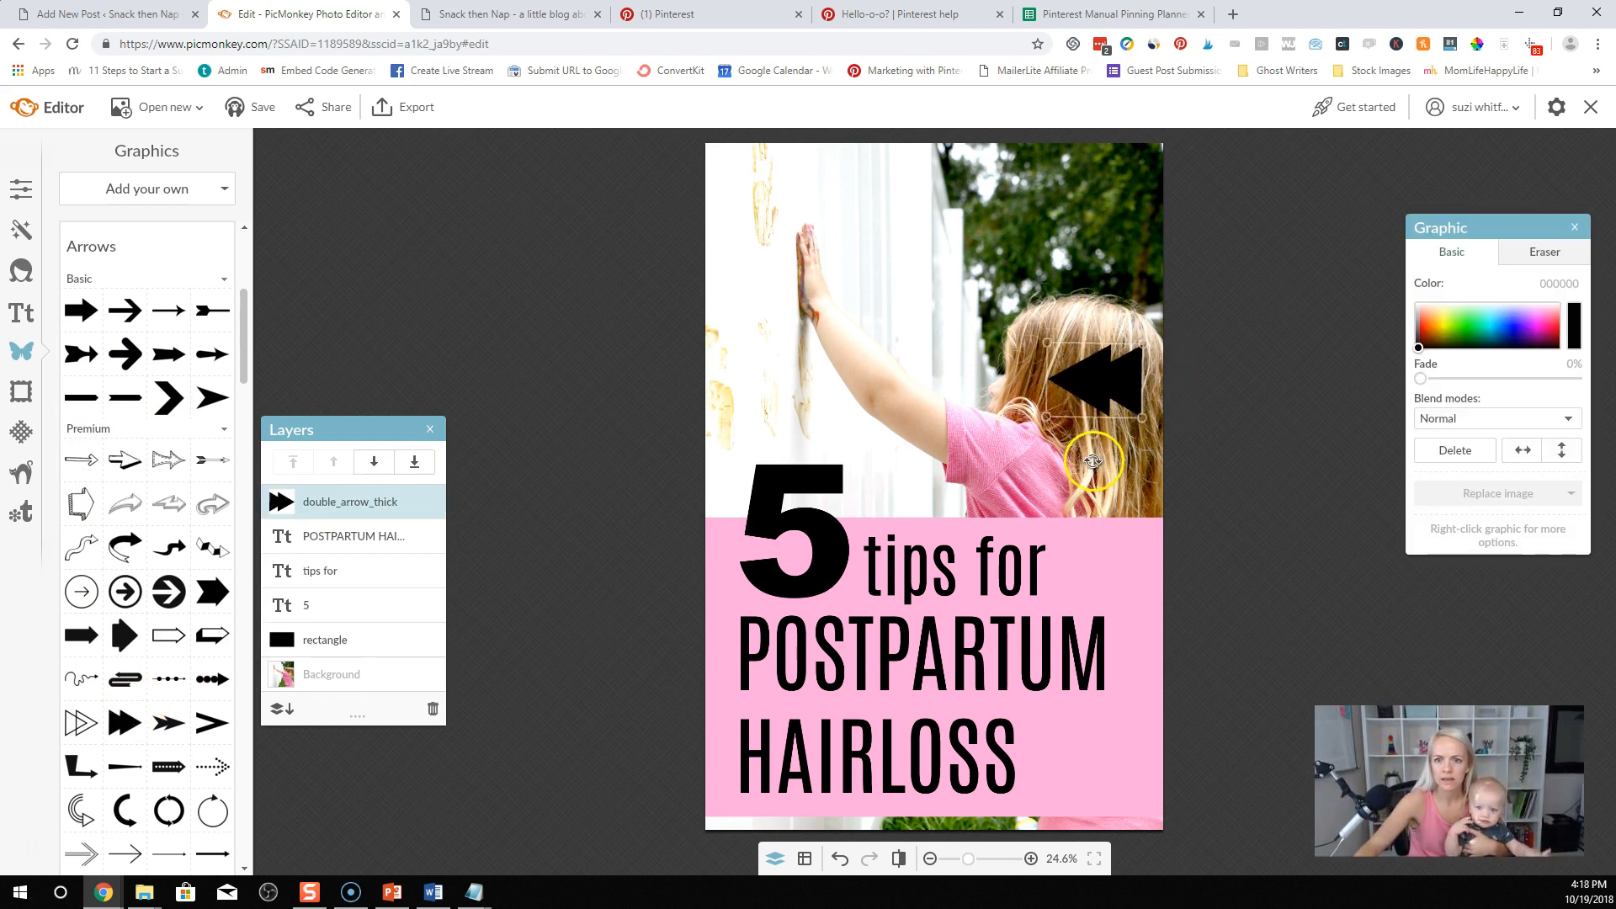
left_click_drag(1101, 376, 1195, 481)
left_click_drag(1146, 533, 1145, 565)
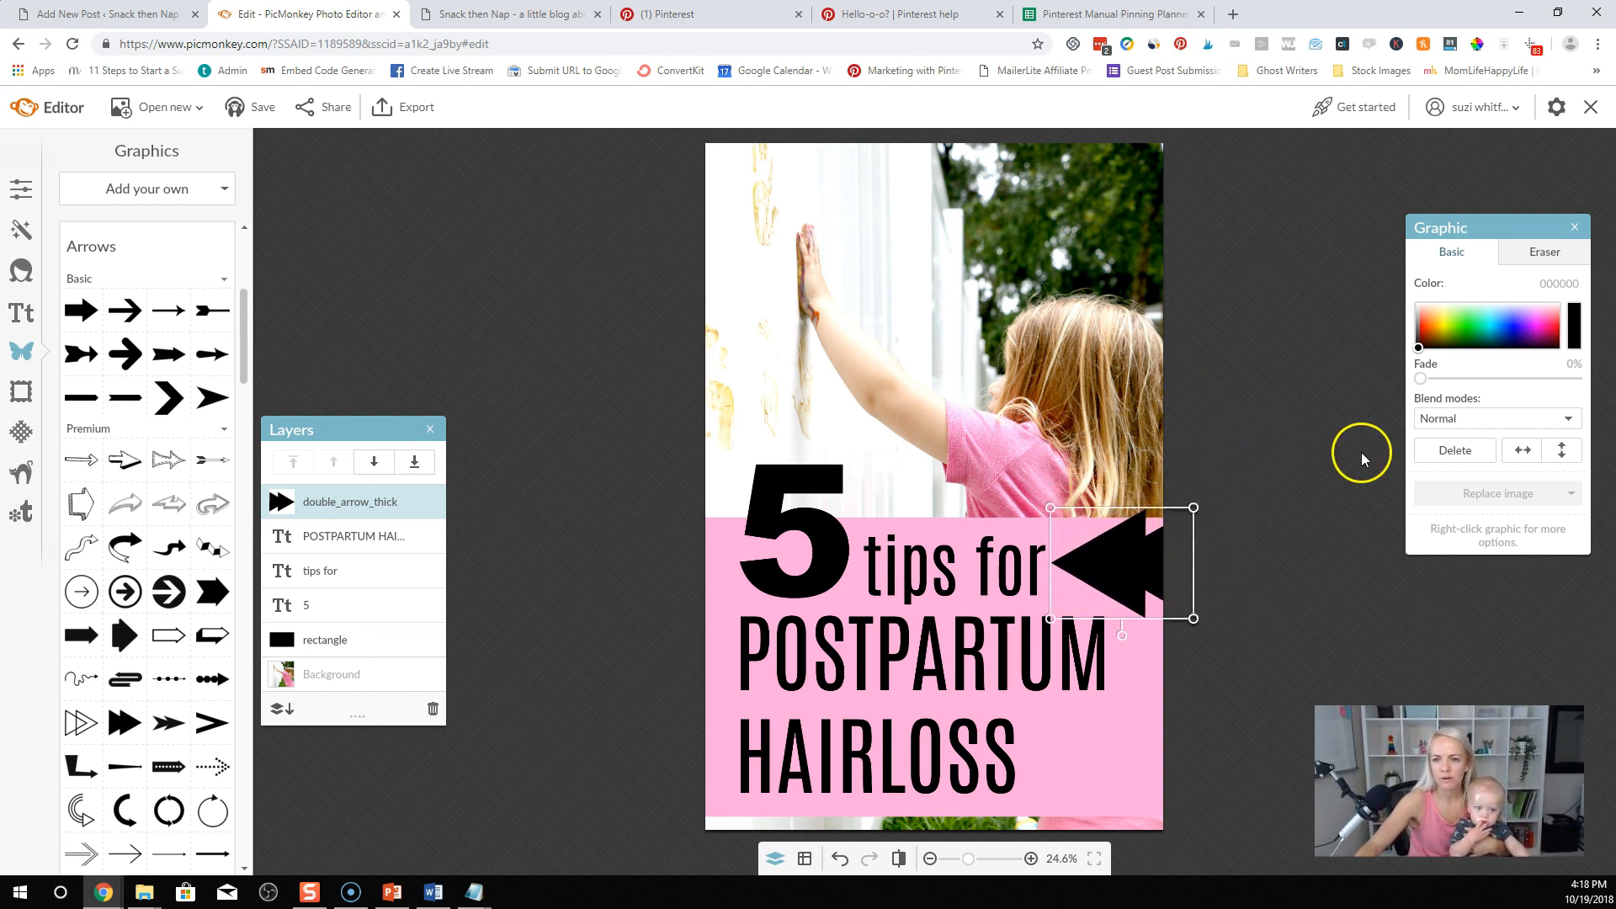
Step: Color the double arrow red (f51100), duplicate it, and place the copy beside "HAIRLOSS"
left_click_drag(1428, 330, 1423, 332)
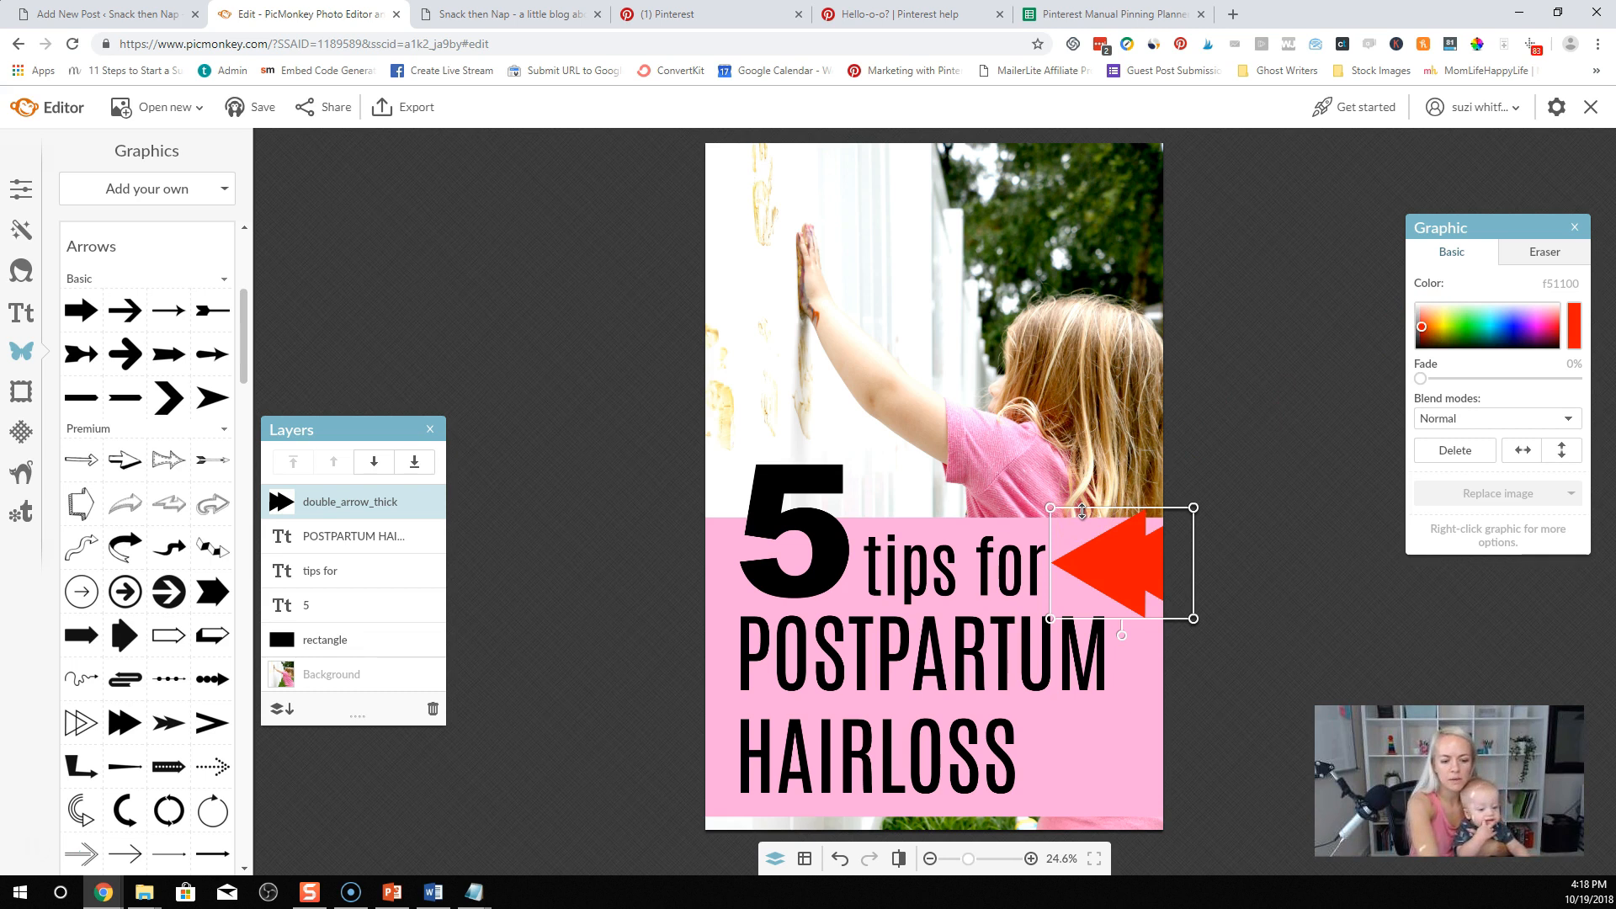
key("ctrl+d")
left_click_drag(1140, 578, 1117, 771)
left_click(1242, 545)
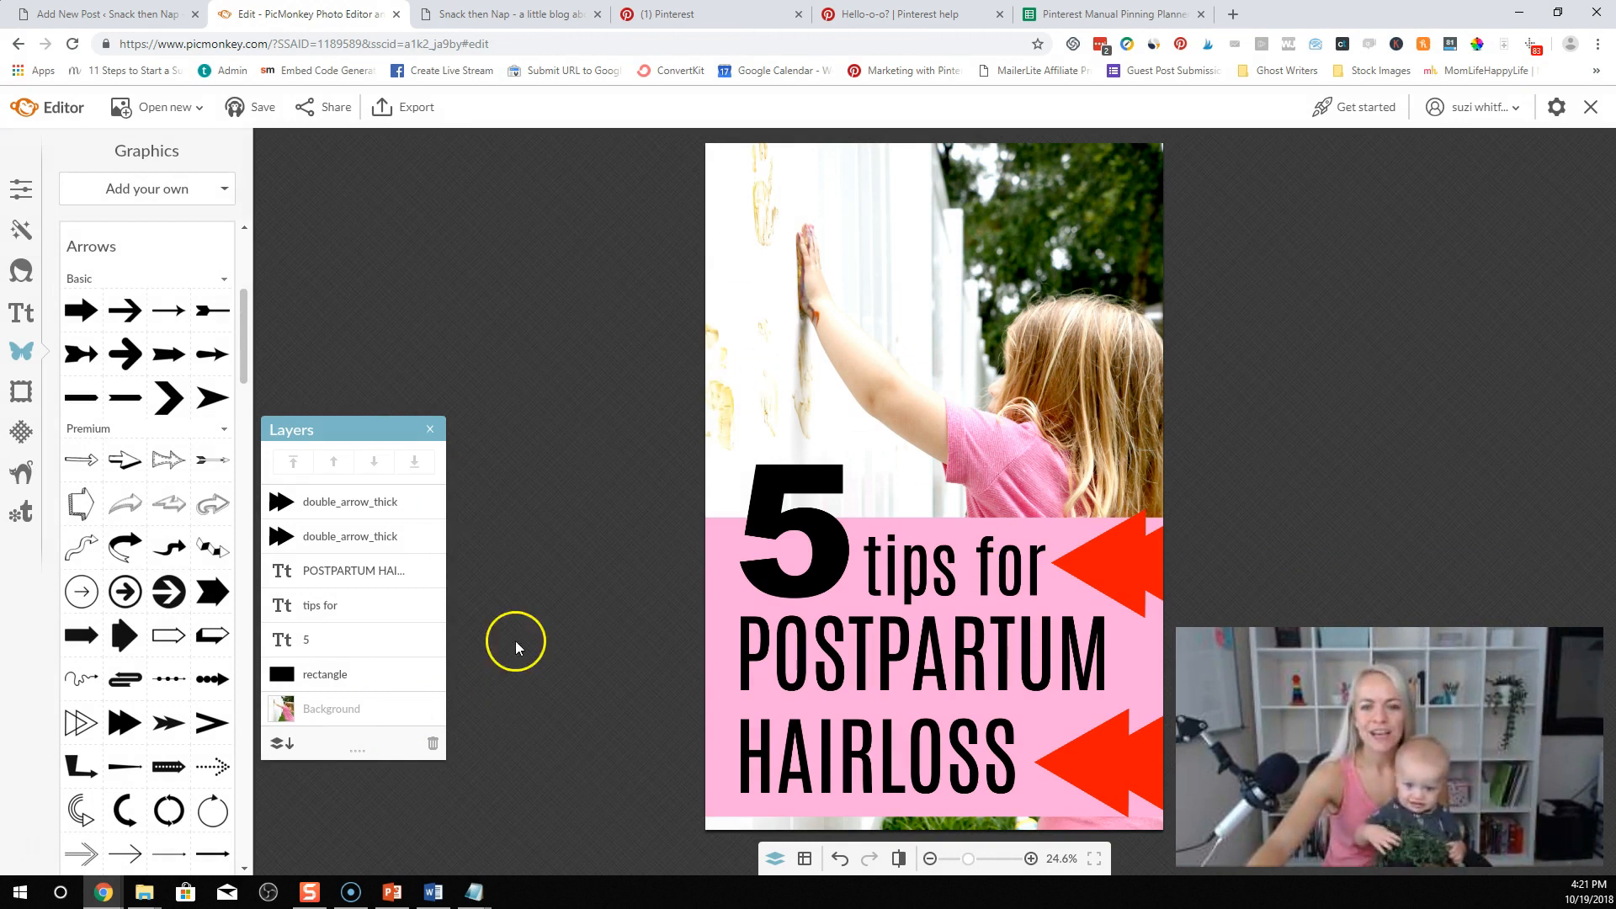
Step: Add the text SNACKTHENNAP.COM in the Didact Gothic font near the upper edge of the pin image
left_click(21, 324)
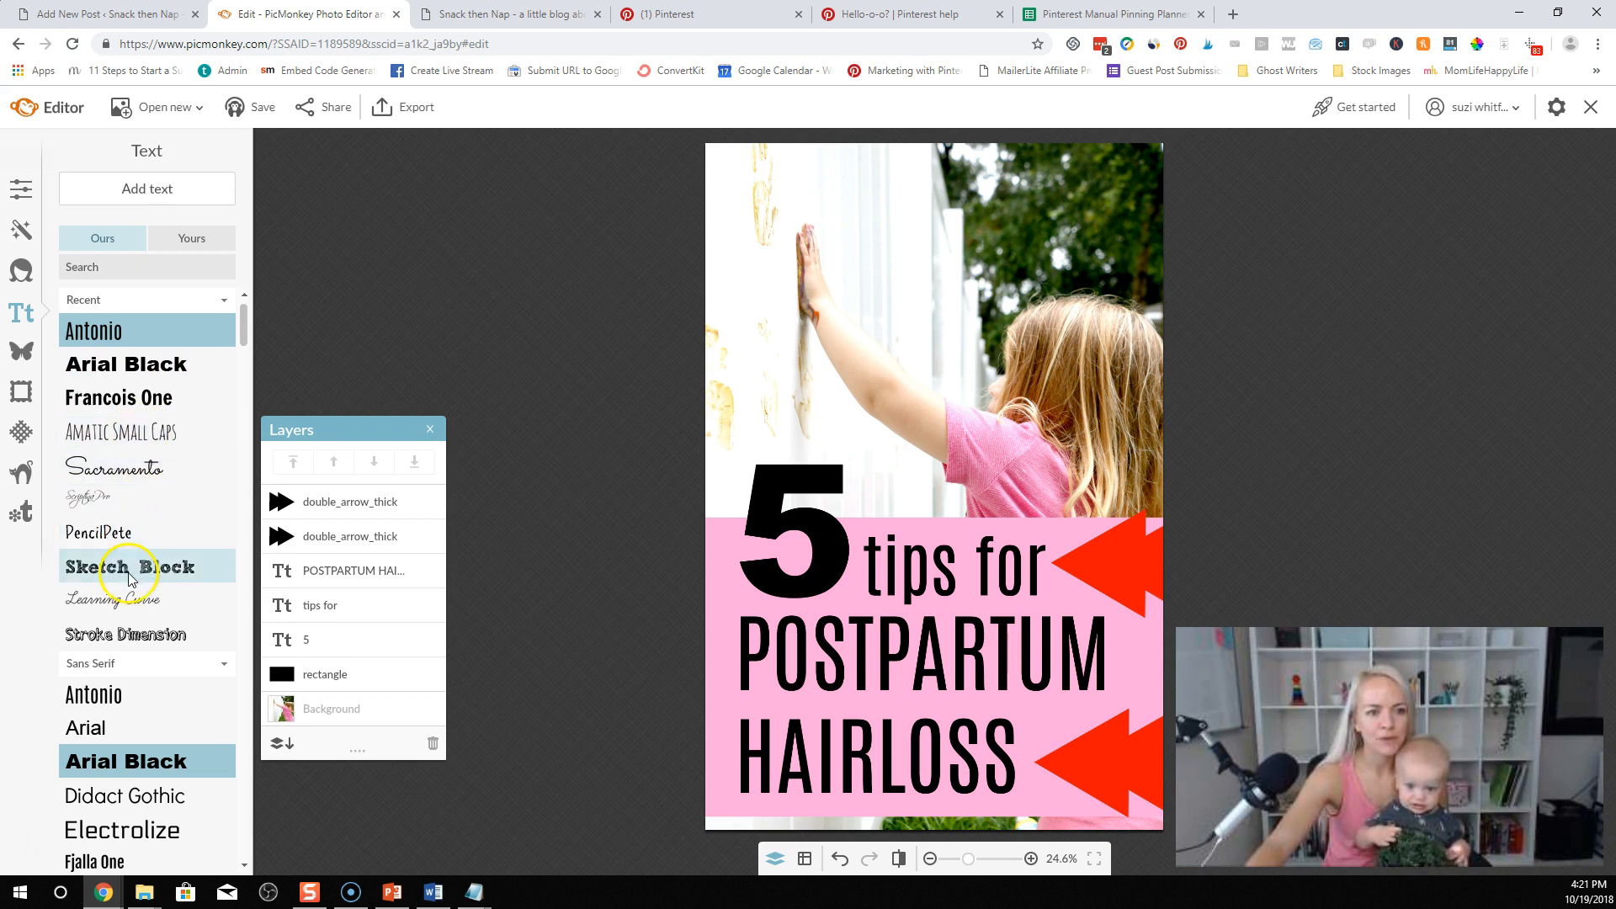
left_click(126, 796)
left_click(145, 189)
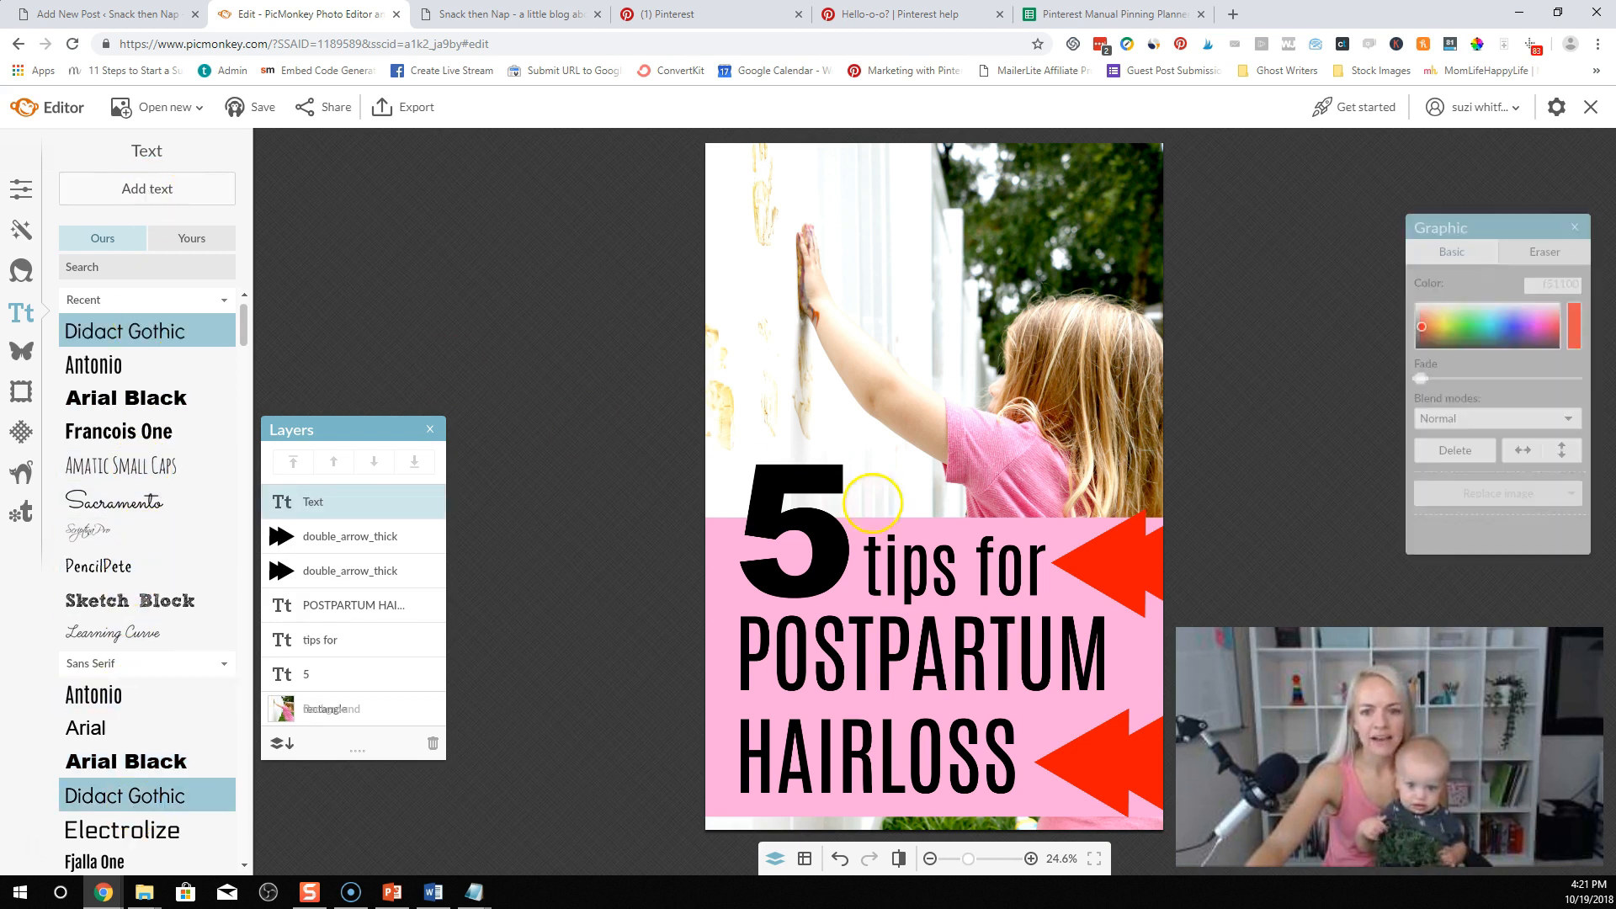
left_click_drag(957, 463, 988, 190)
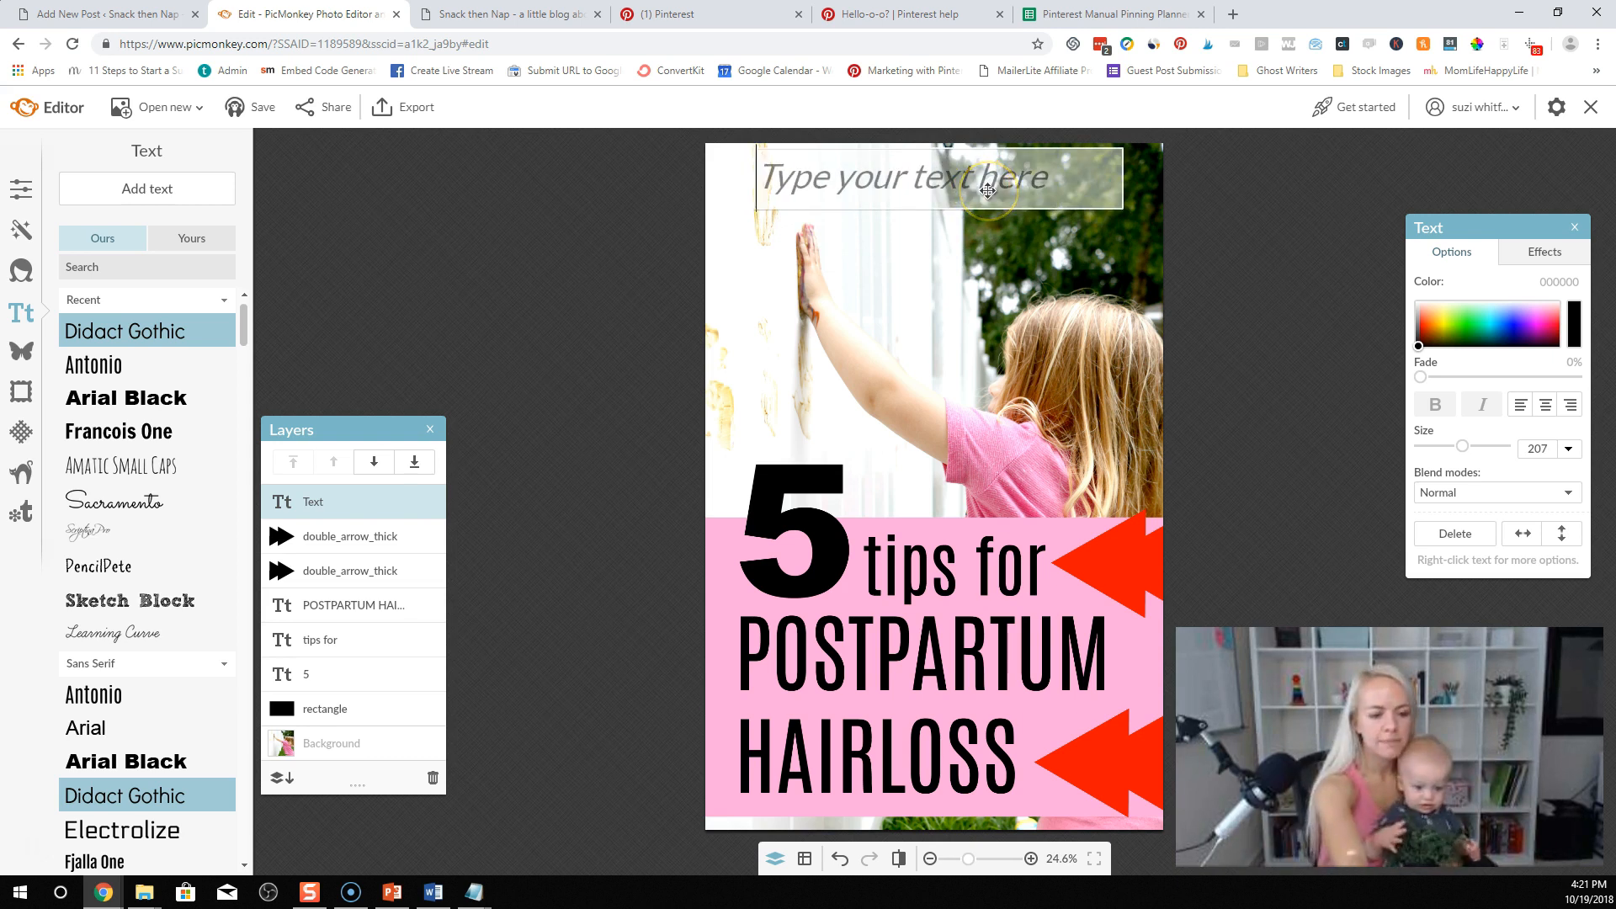
type("SNACKTHENN")
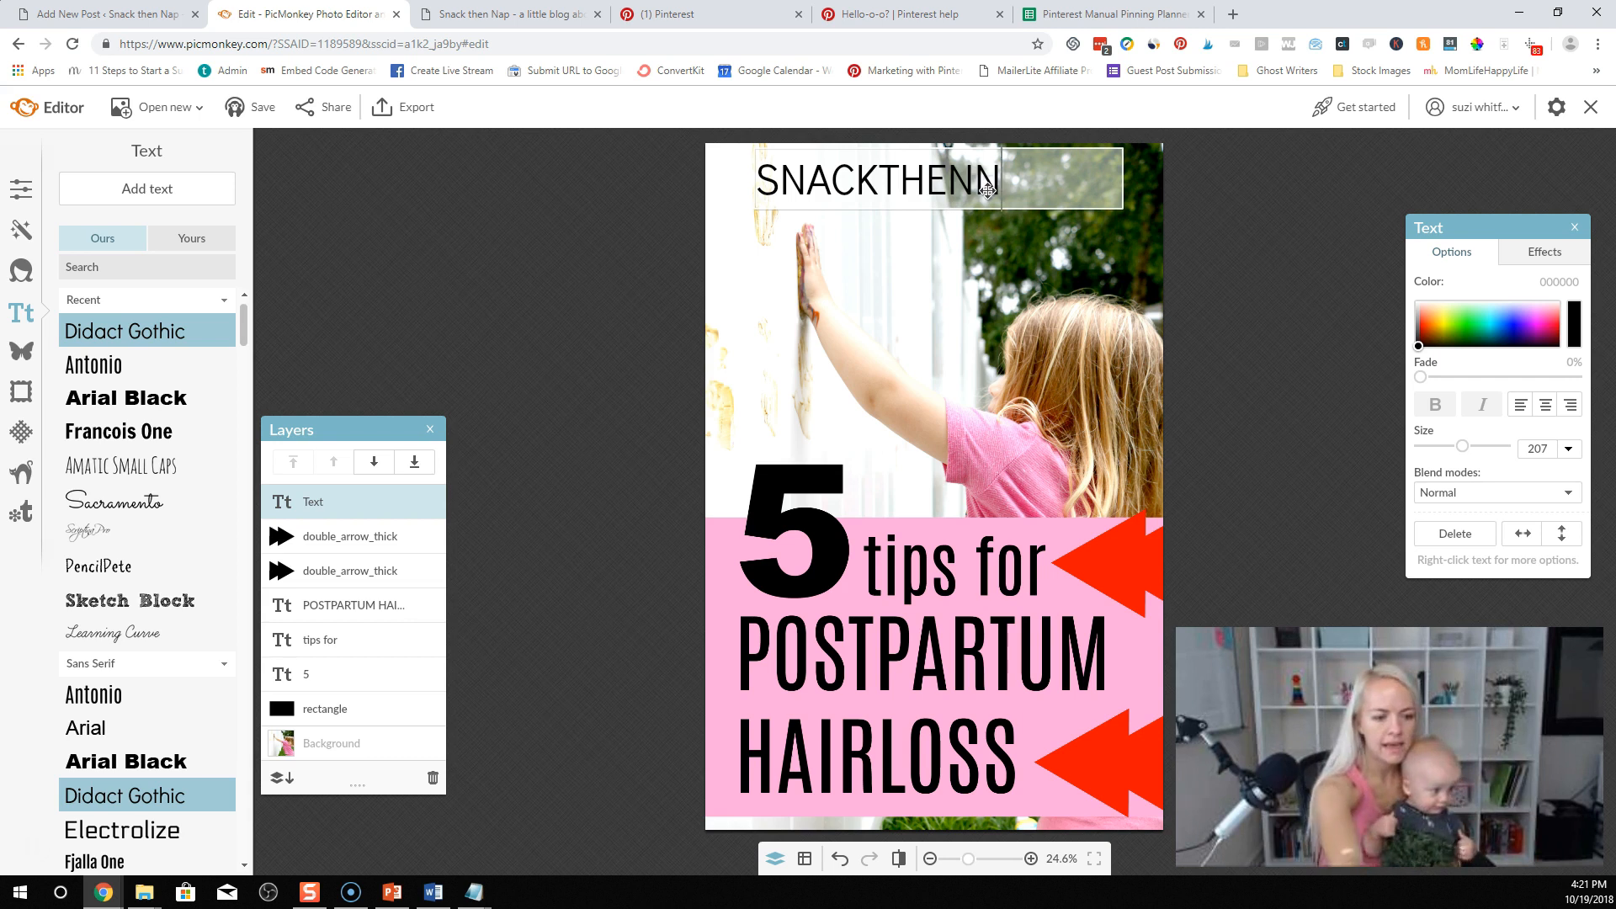
type("AP.CO")
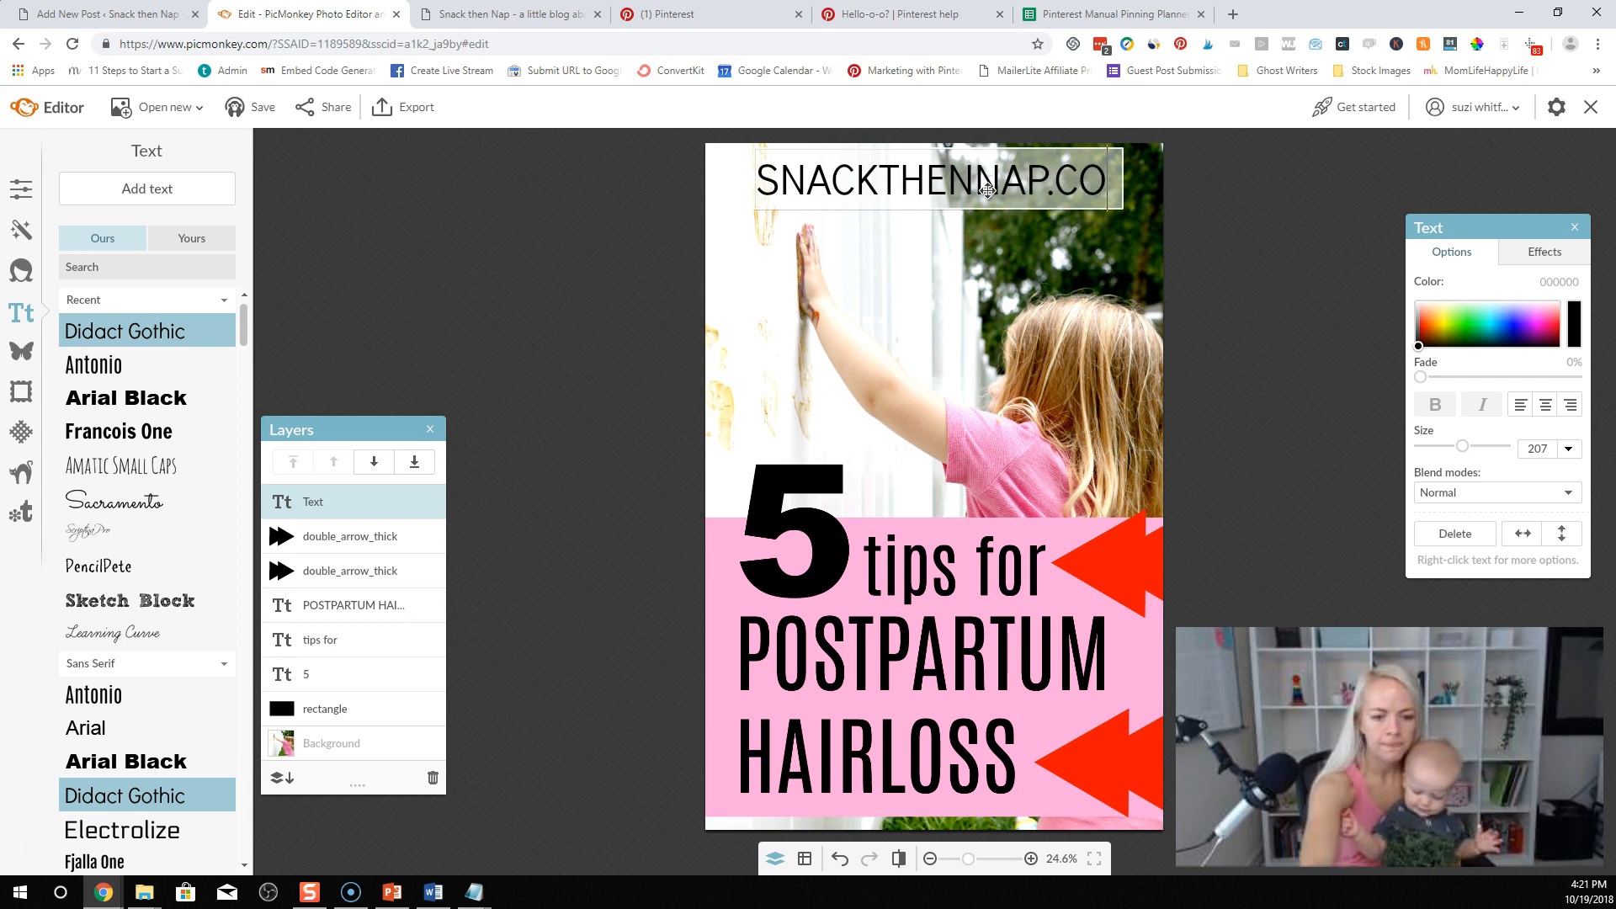
type("M")
Step: Shrink the SNACKTHENNAP.COM text to size 80 and place it in the image's upper-left corner
left_click_drag(1125, 241, 972, 167)
left_click_drag(900, 152, 871, 166)
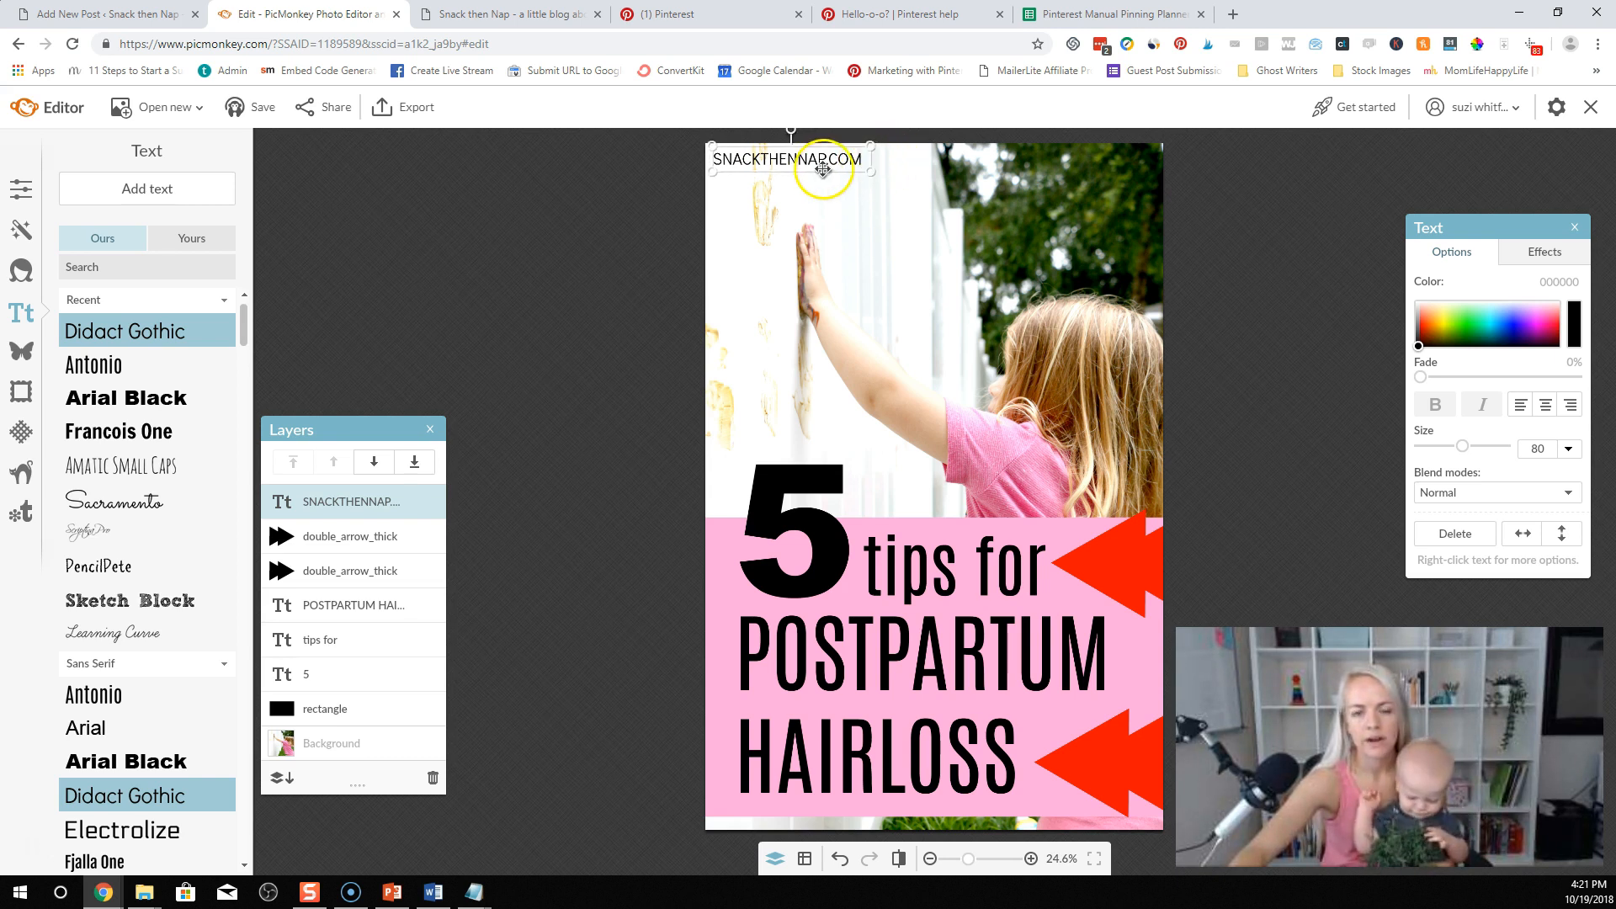
mouse_move(823, 168)
left_mouse_down()
mouse_move(936, 720)
mouse_move(983, 838)
mouse_move(944, 500)
mouse_move(821, 167)
left_mouse_up()
left_click(912, 224)
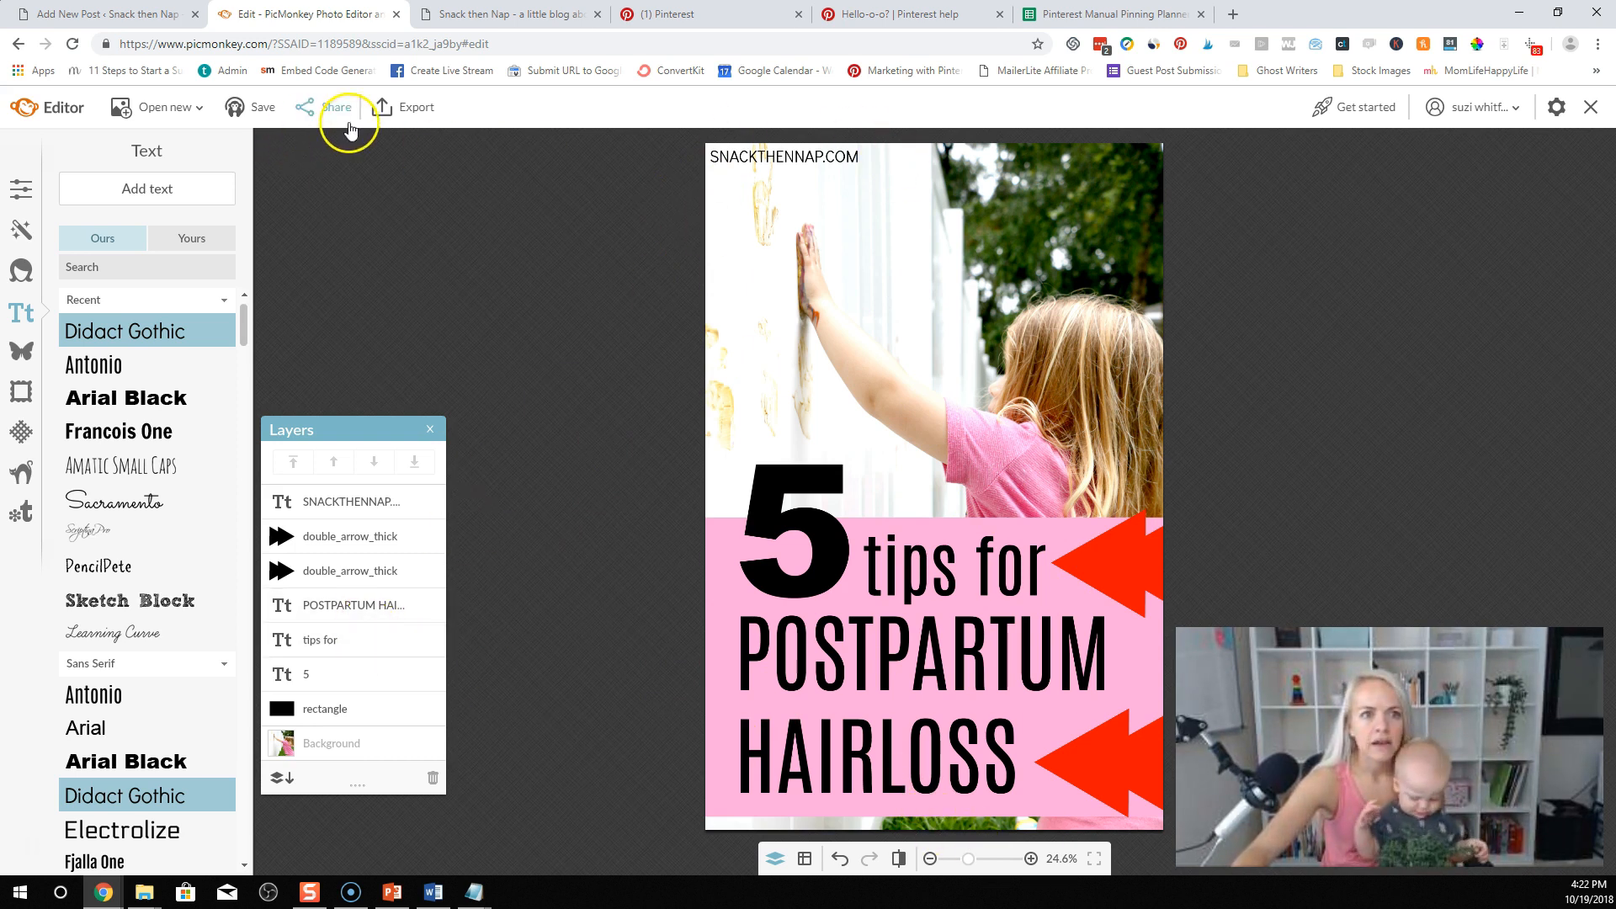
Step: Export the design to the Desktop as TIPS FOR POSTPARTUM HAIRLOSS.jpg in the low-resolution Roger quality
left_click(419, 111)
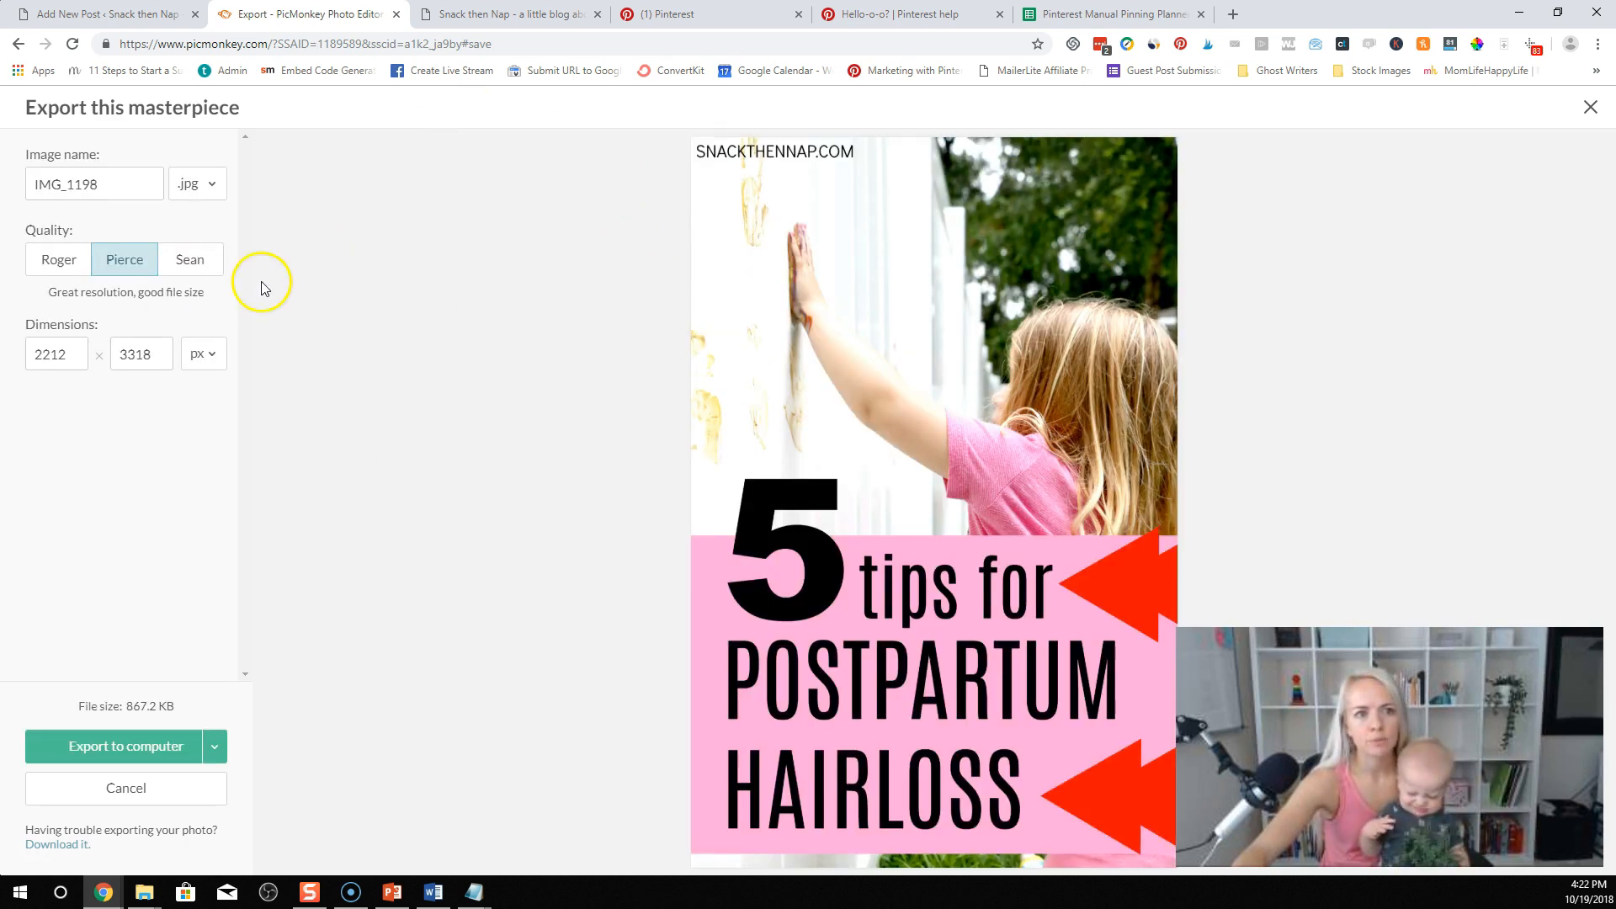
double_click(127, 187)
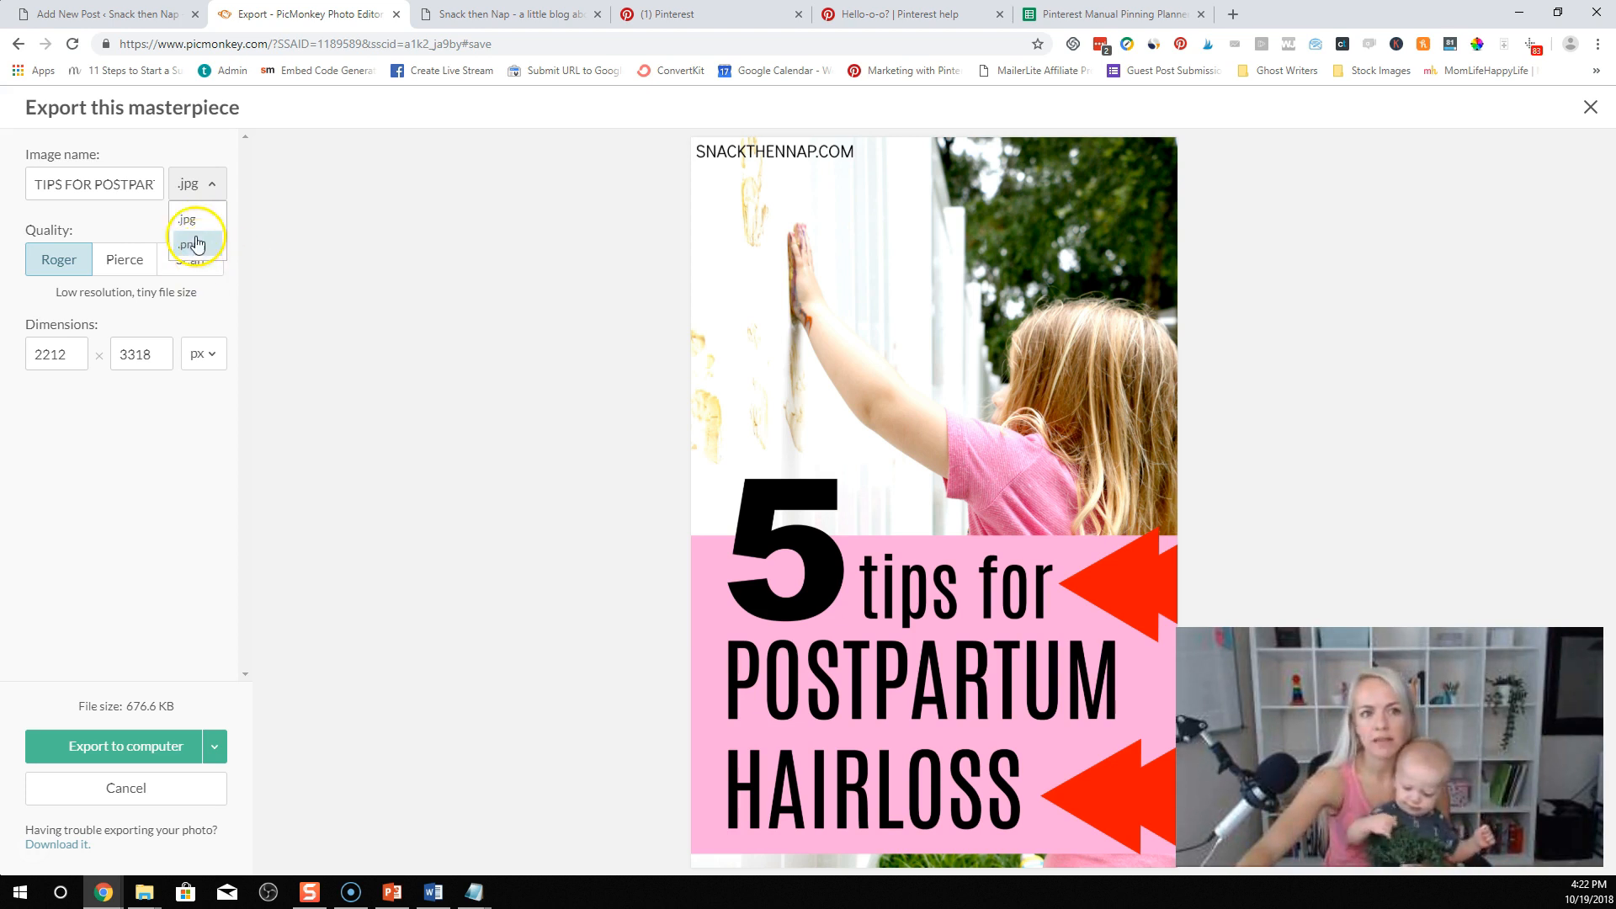
left_click(193, 223)
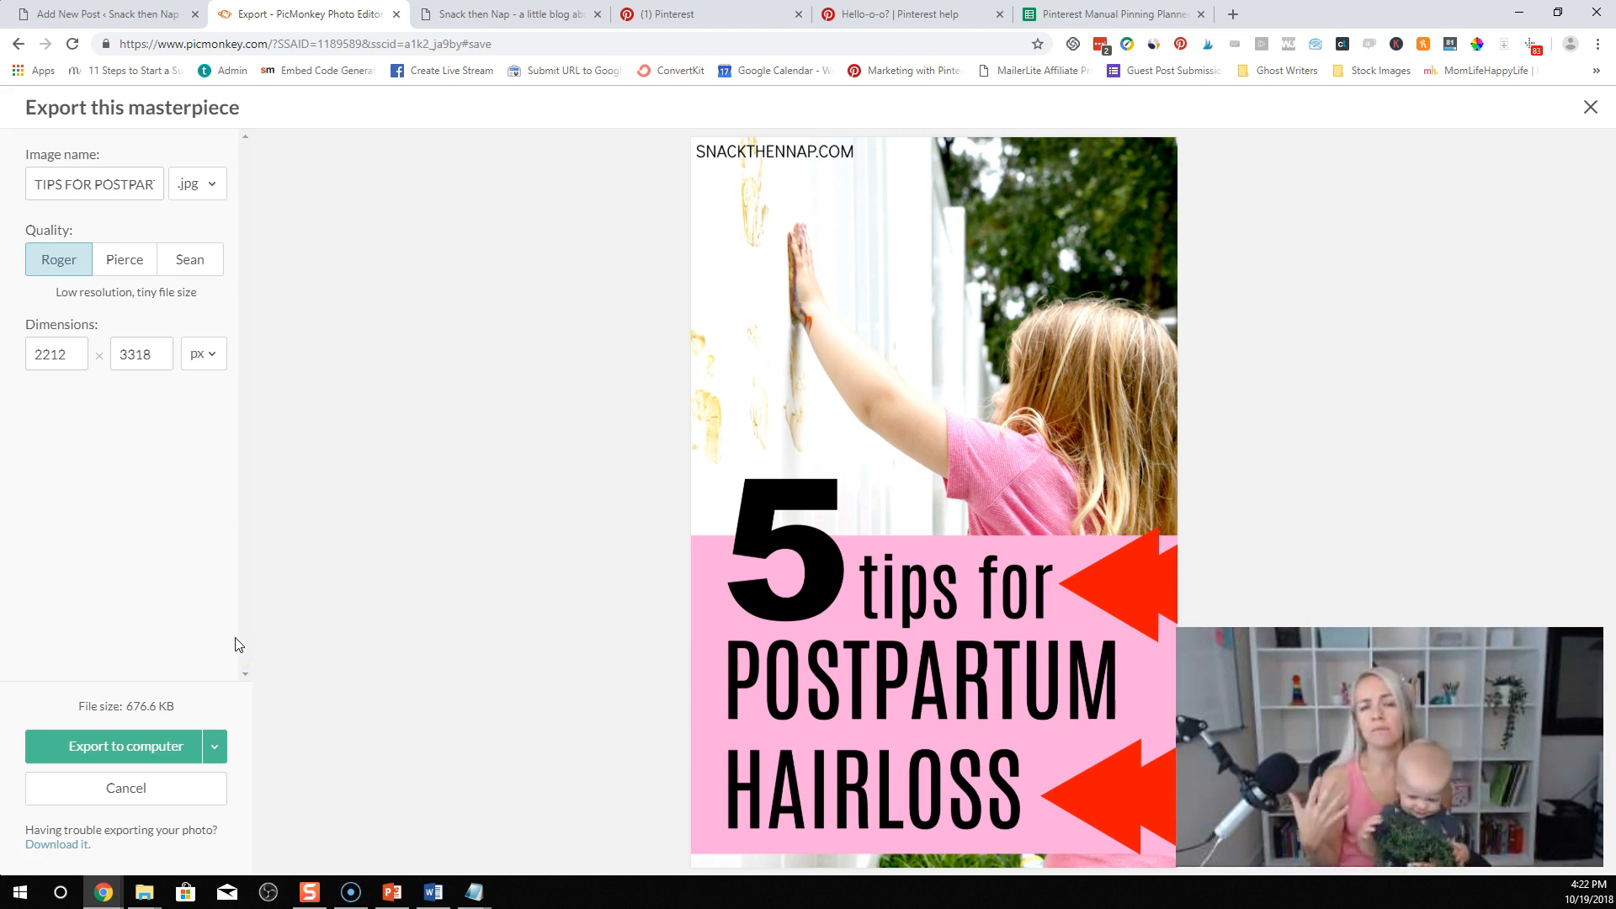
left_click(118, 757)
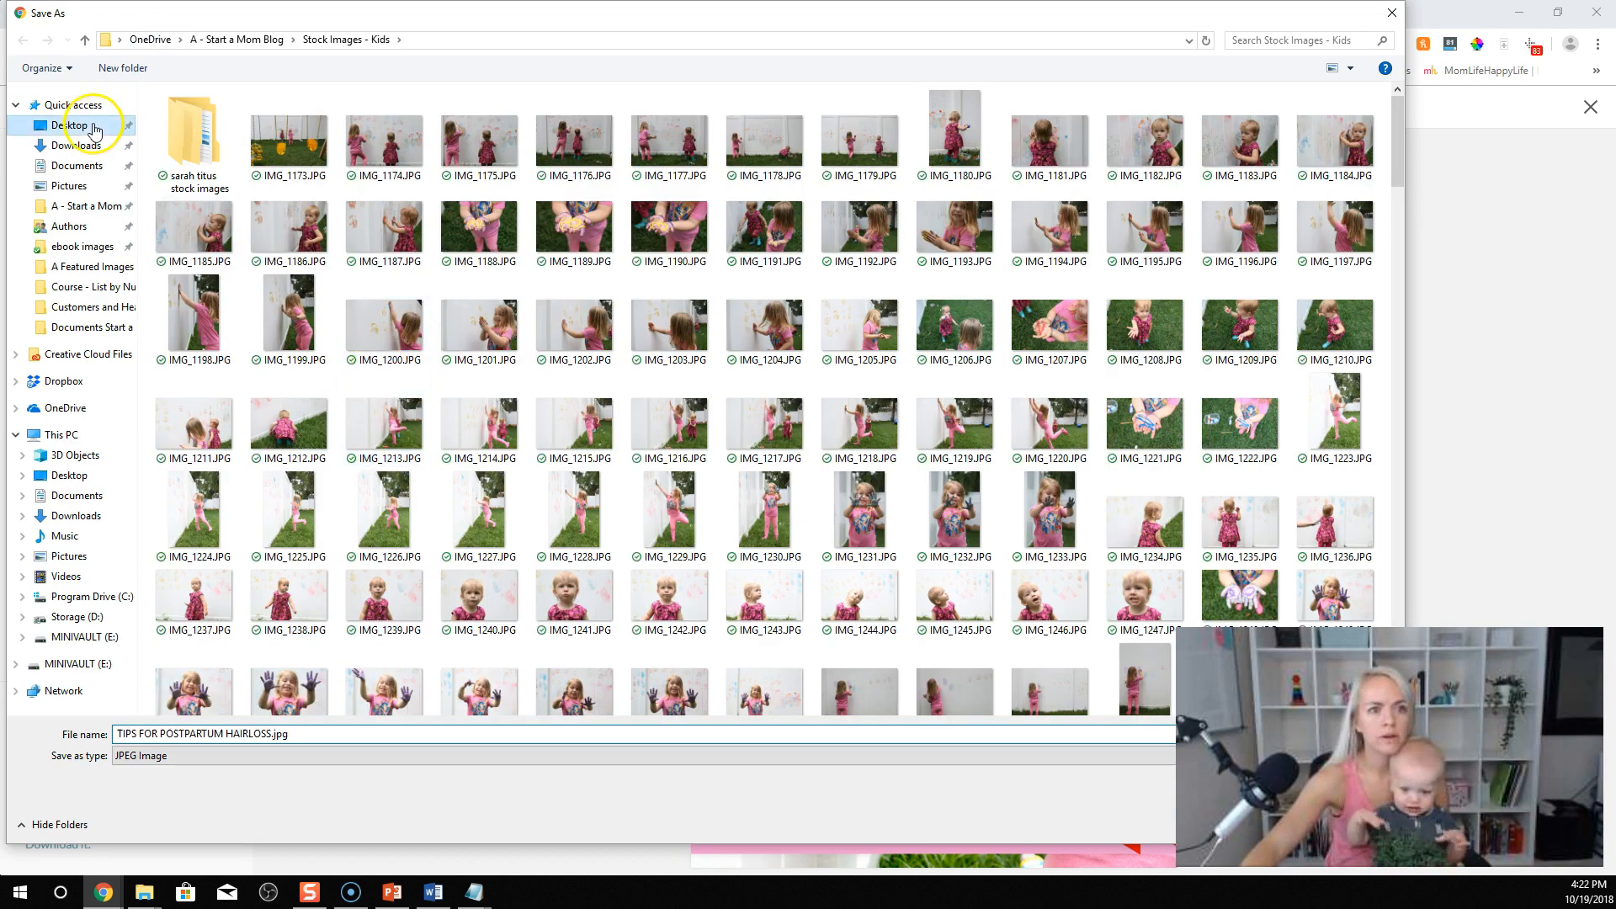
left_click(94, 130)
key("Return")
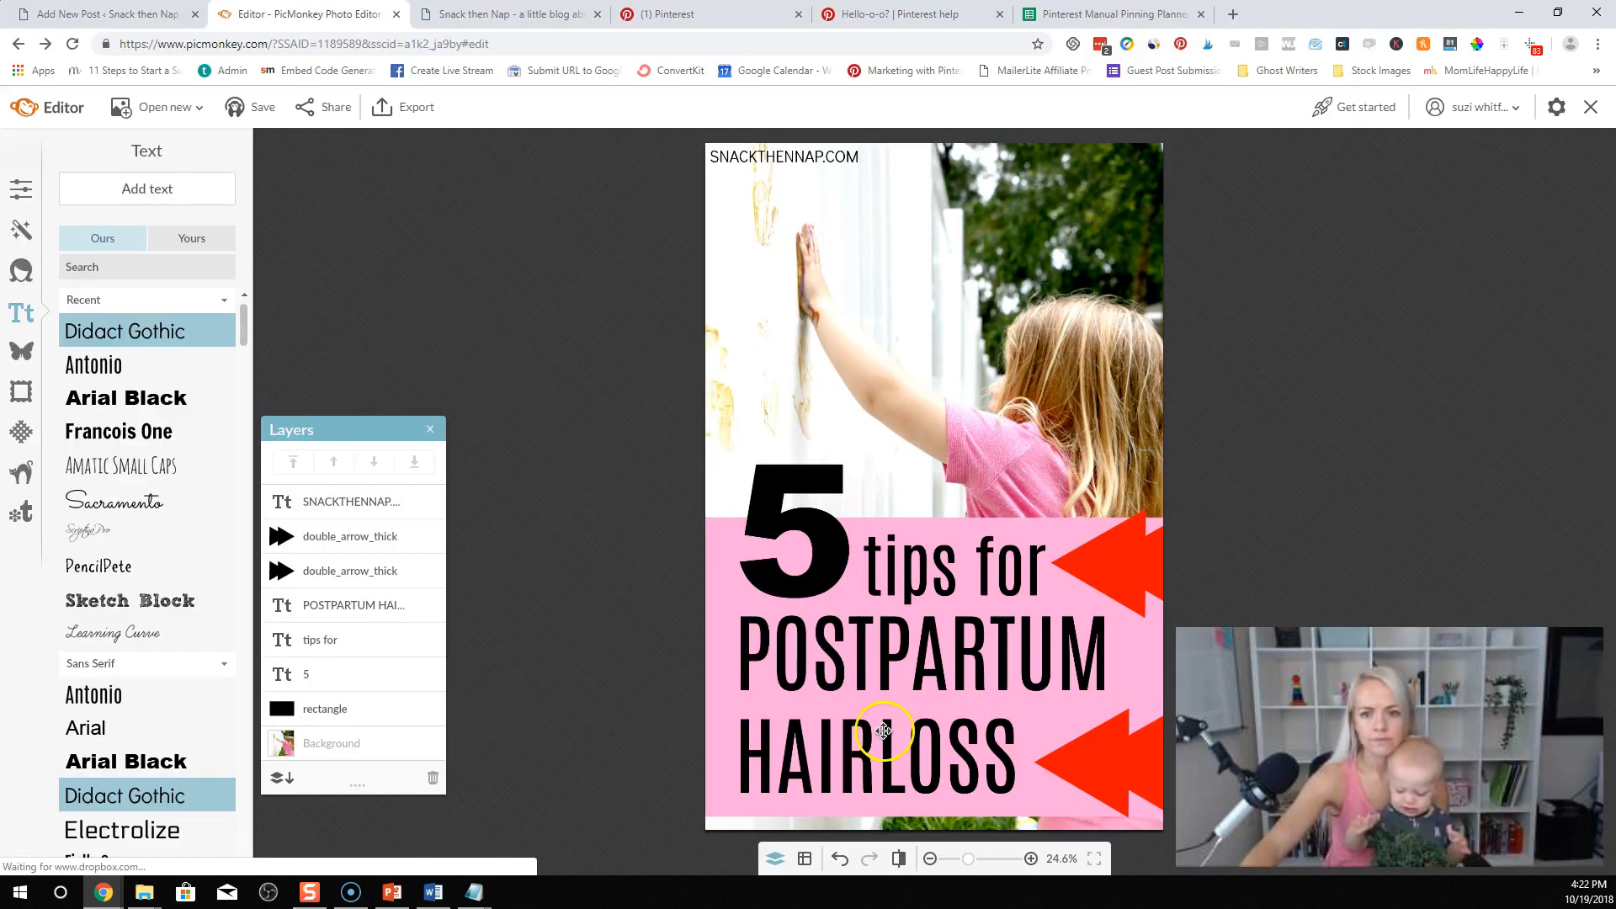
Step: In the WordPress post, add an empty line before the "Lorem Ipsum: common examples" heading and upload TIPS FOR POSTPARTUM HAIRLOSS.jpg from the Desktop
left_click(208, 13)
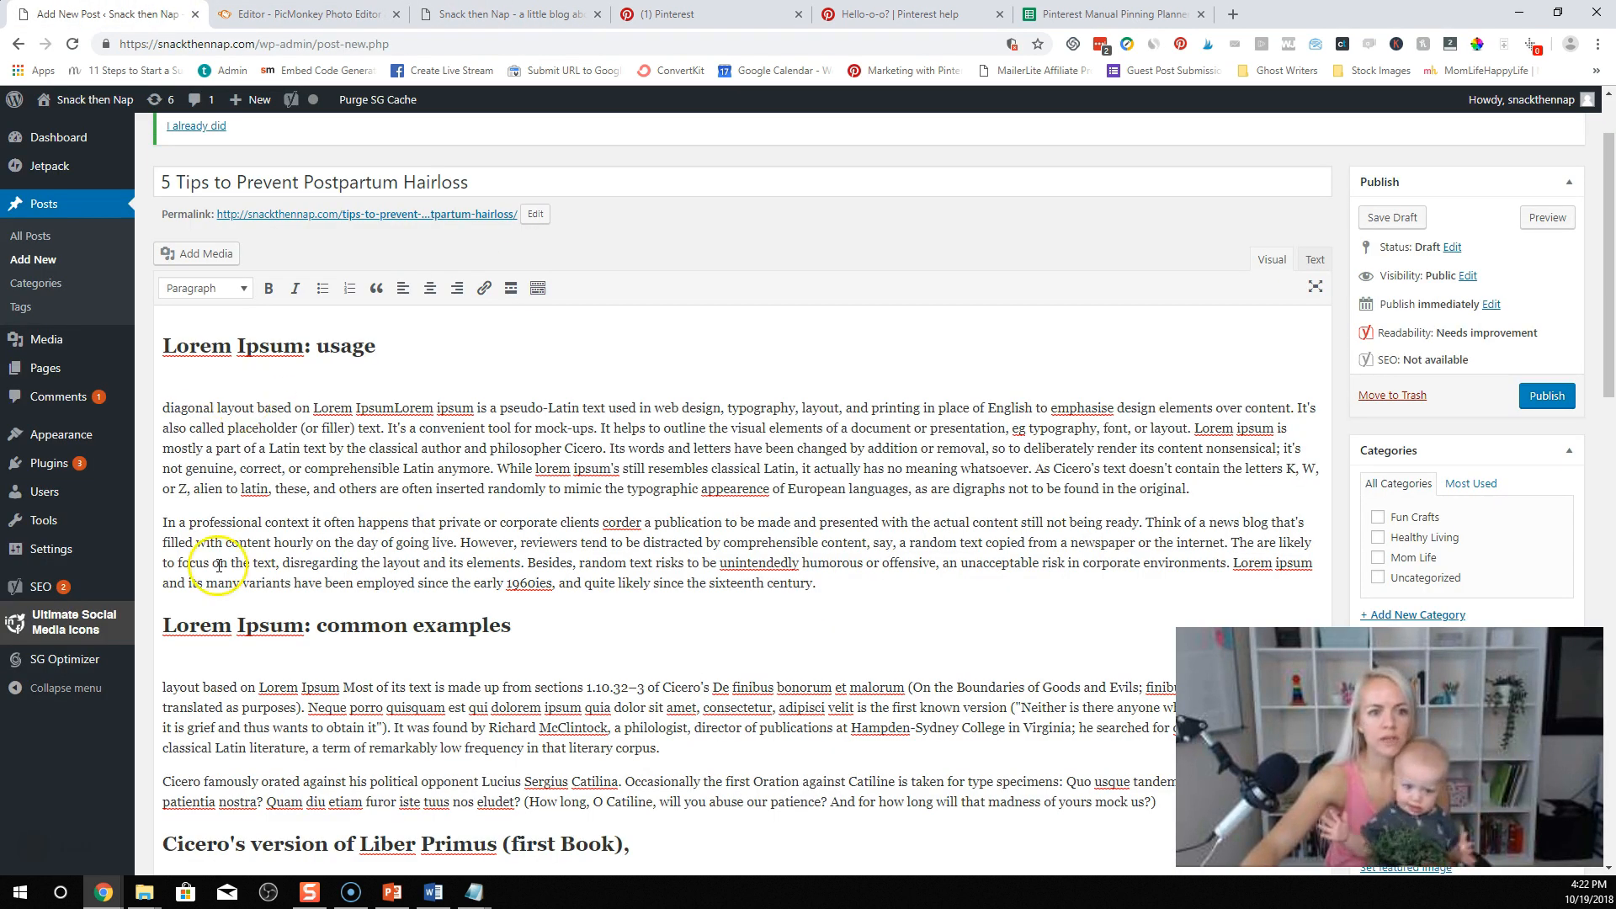
key("Return")
key("Return")
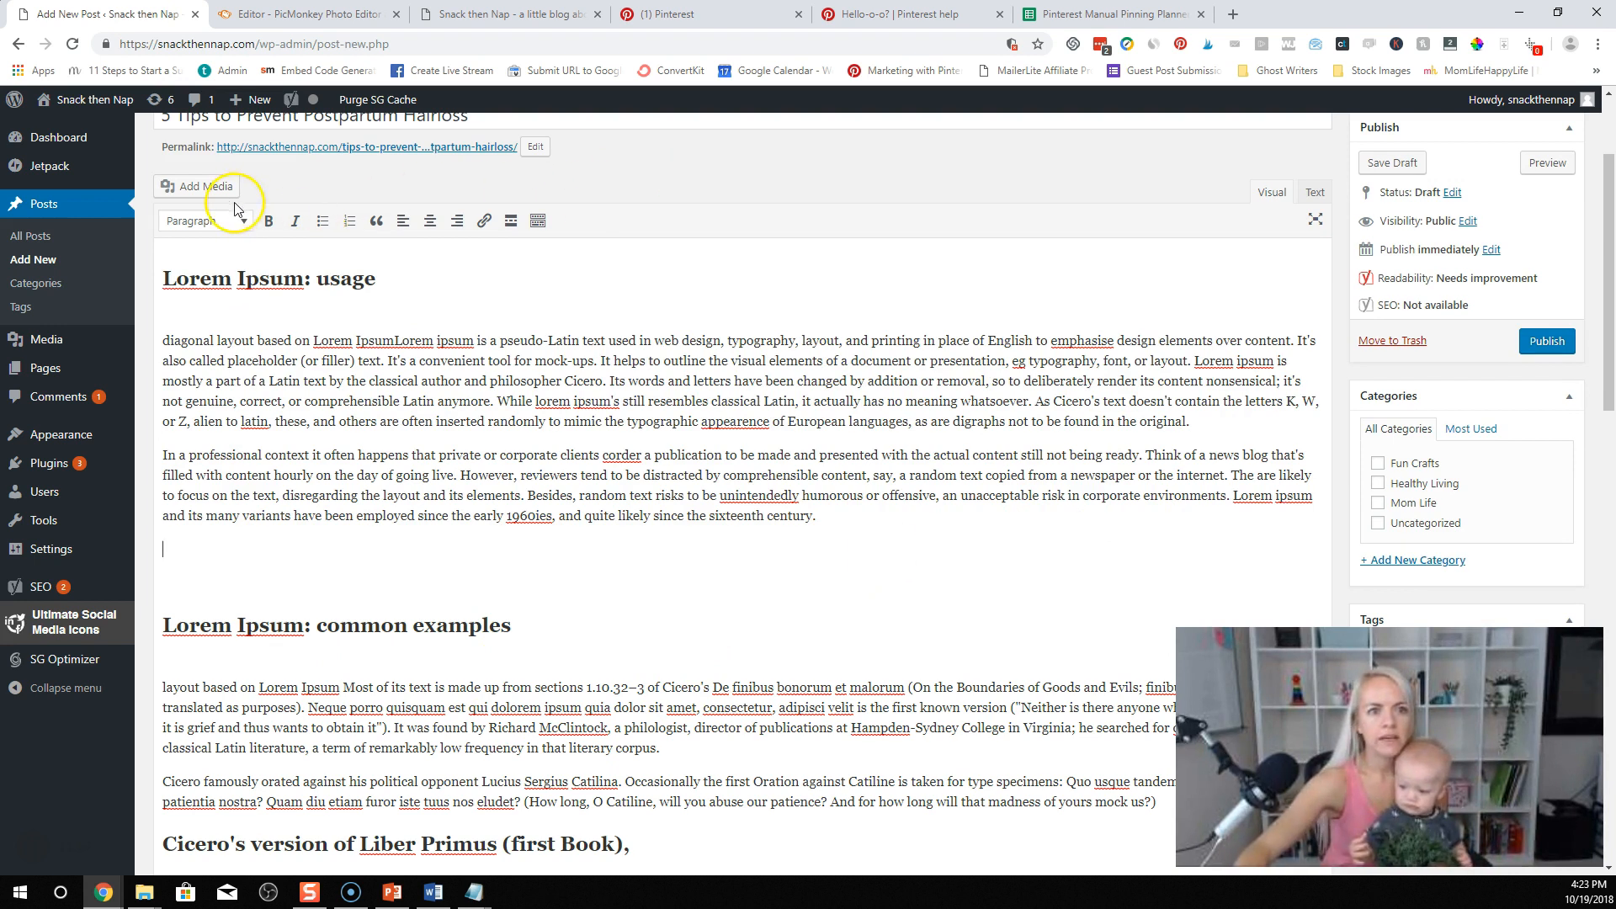
left_click(212, 187)
left_click(842, 456)
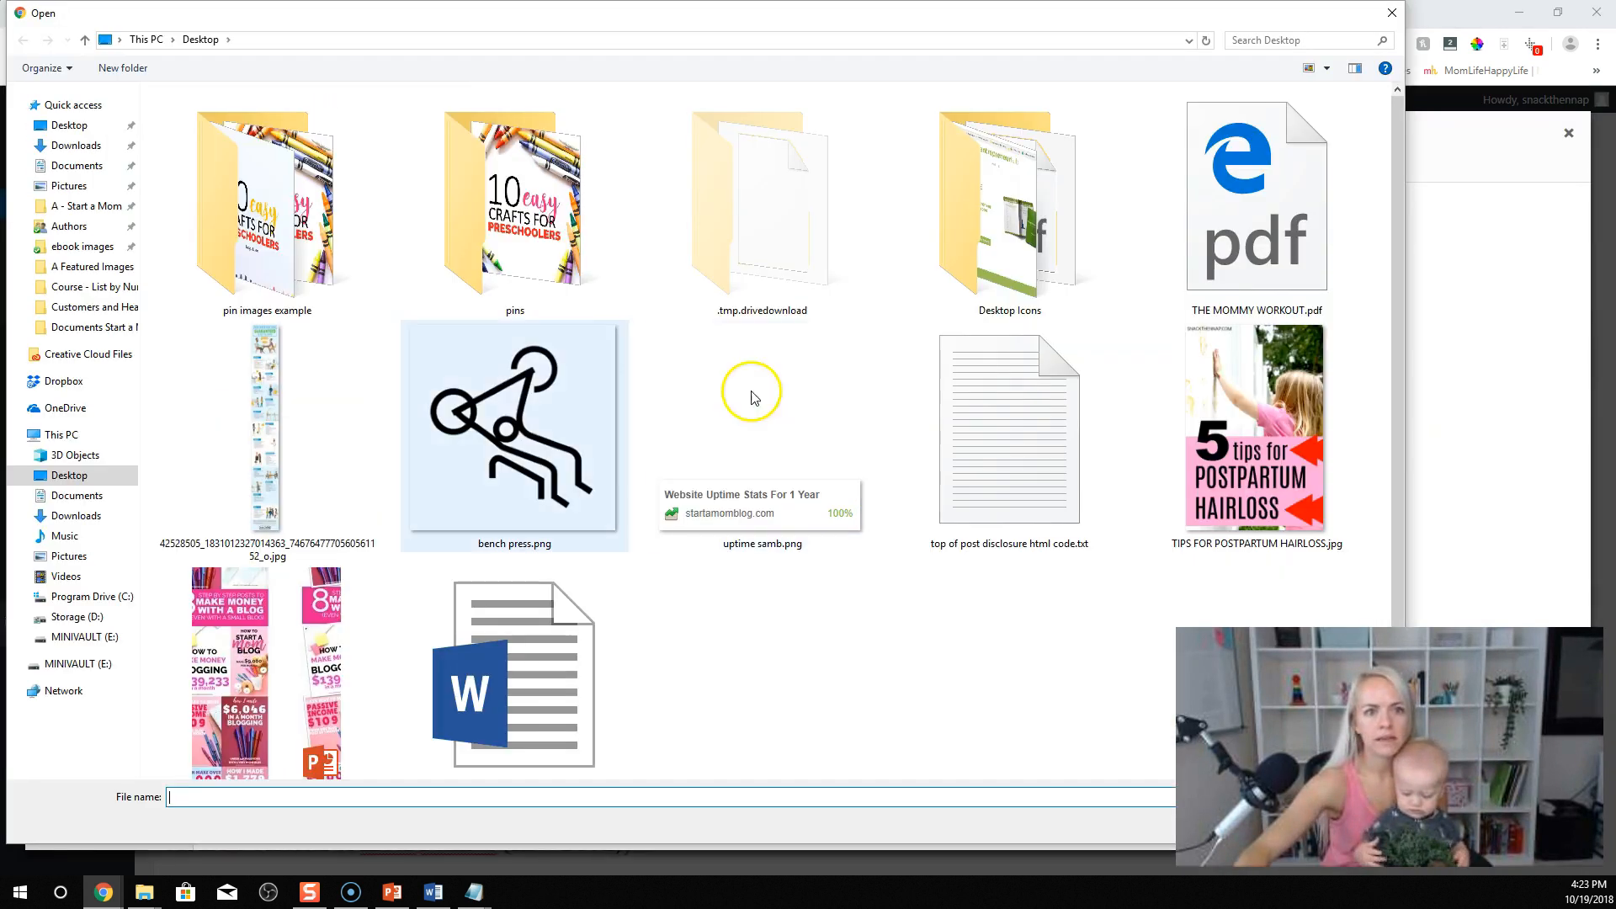
left_click(69, 126)
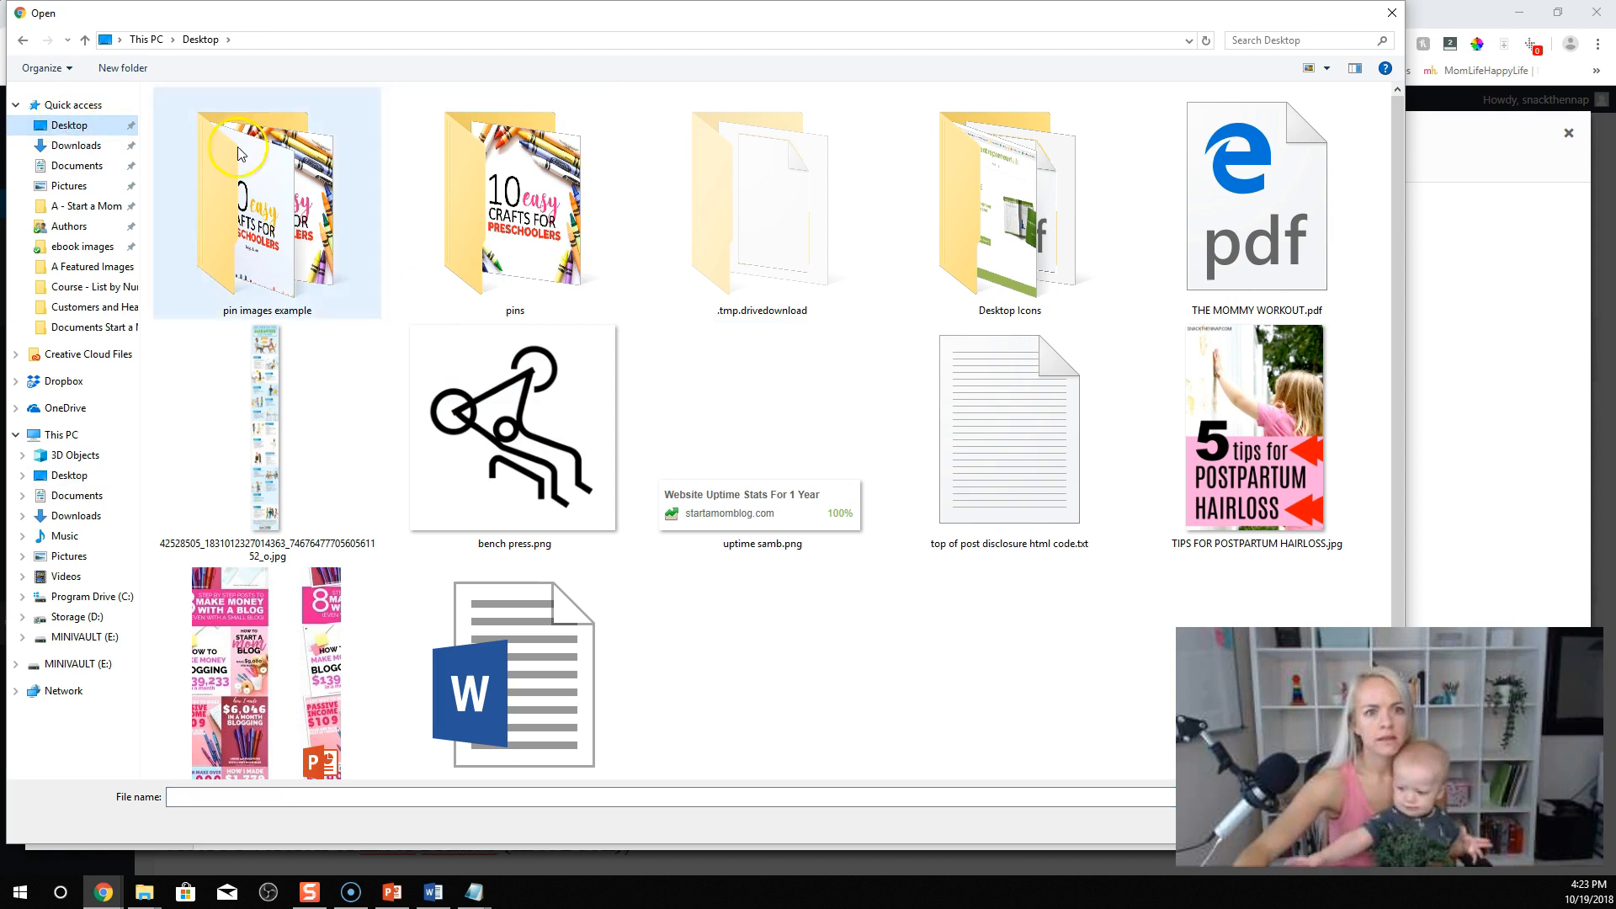
left_click(1280, 509)
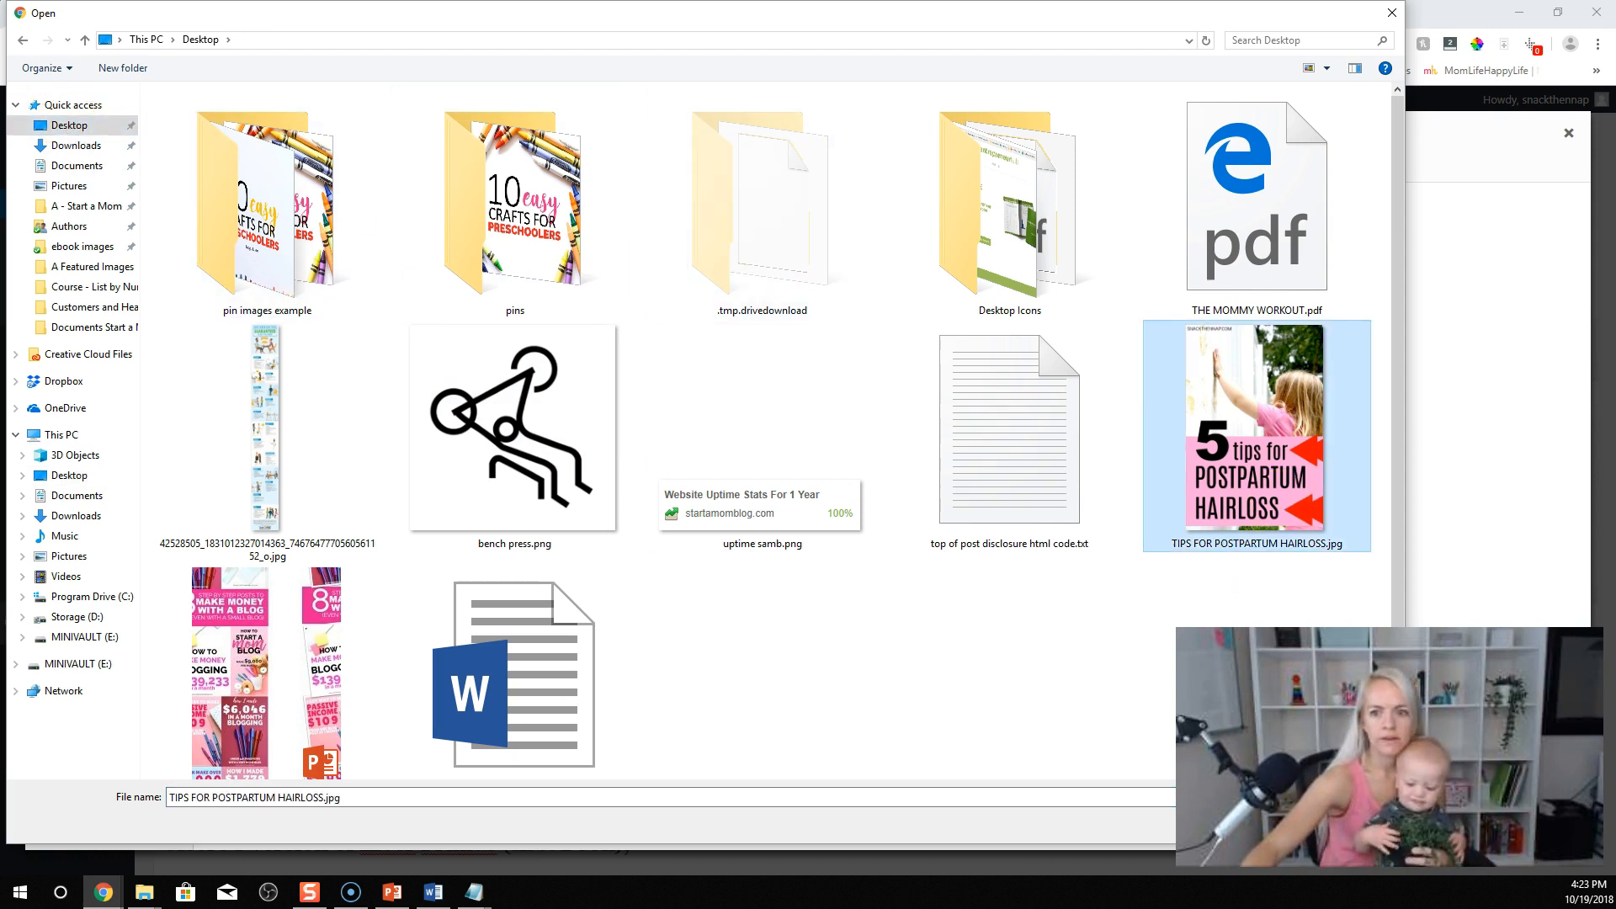
key("Return")
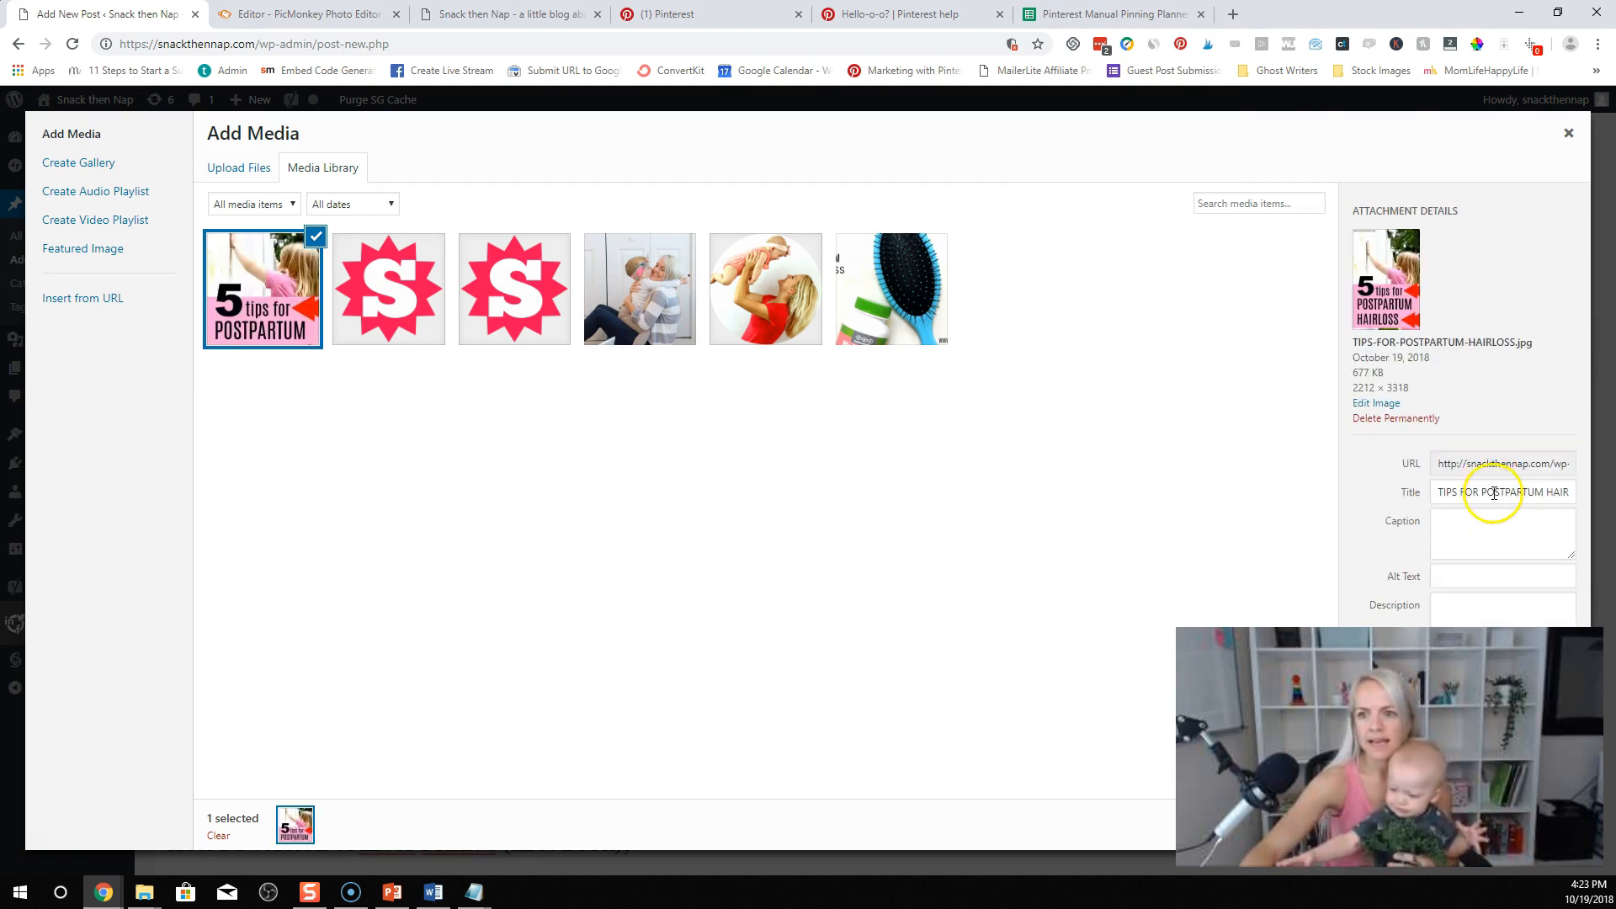
Step: Copy the uploaded image's title, TIPS FOR POSTPARTUM HAIRLOSS, into its alt text
triple_click(1494, 493)
key("ctrl+c")
right_click(1494, 494)
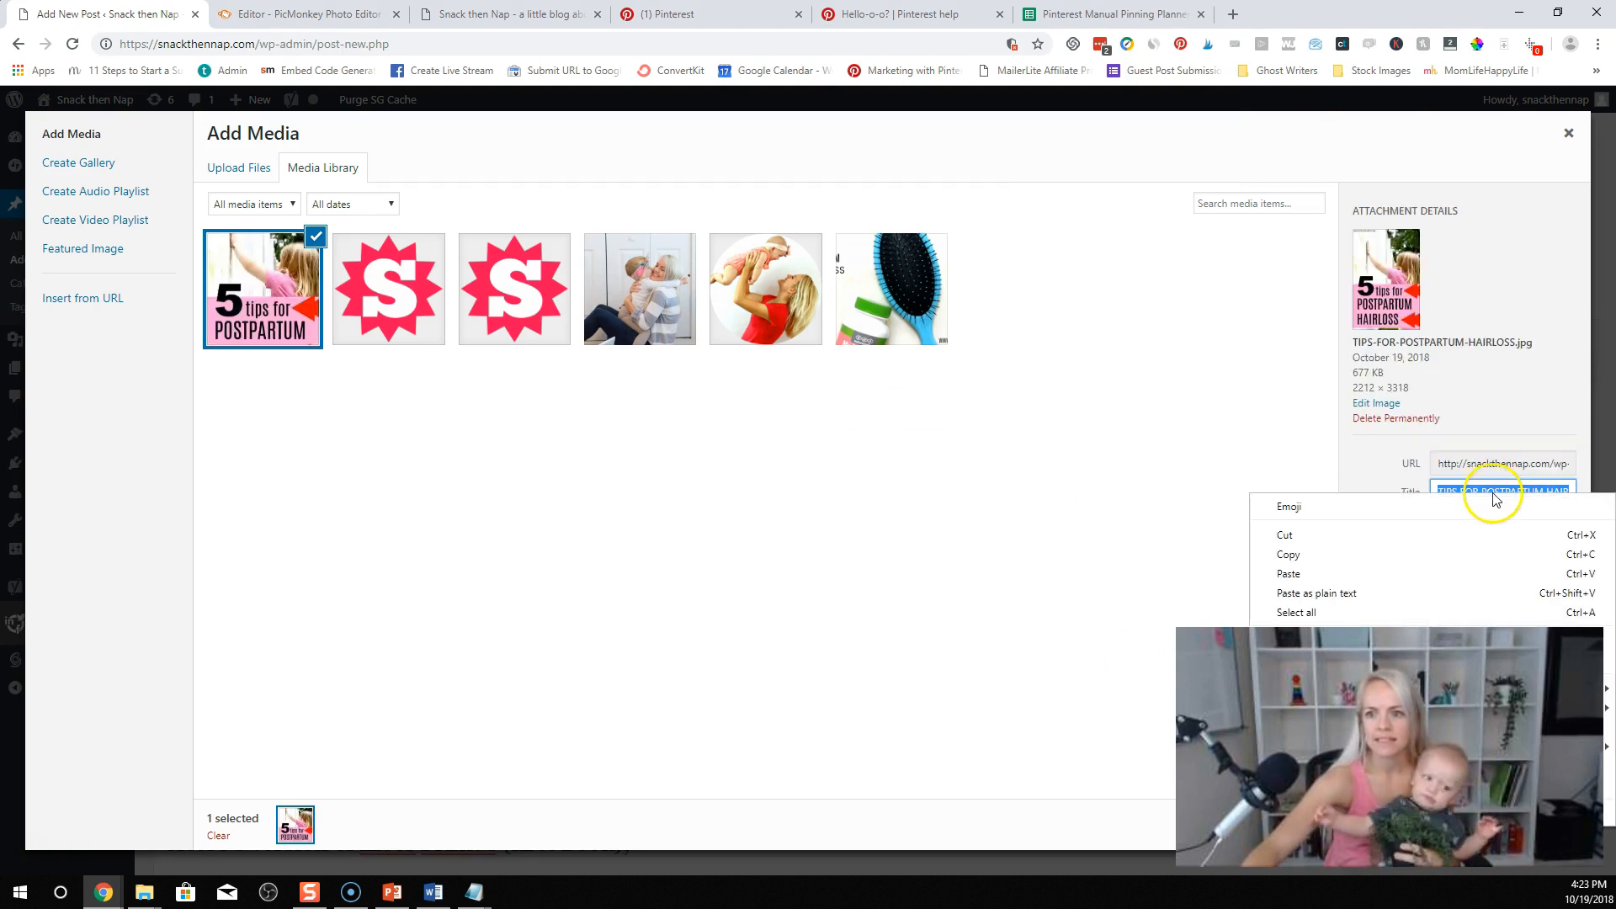
left_click(1364, 554)
left_click(1463, 577)
right_click(1466, 581)
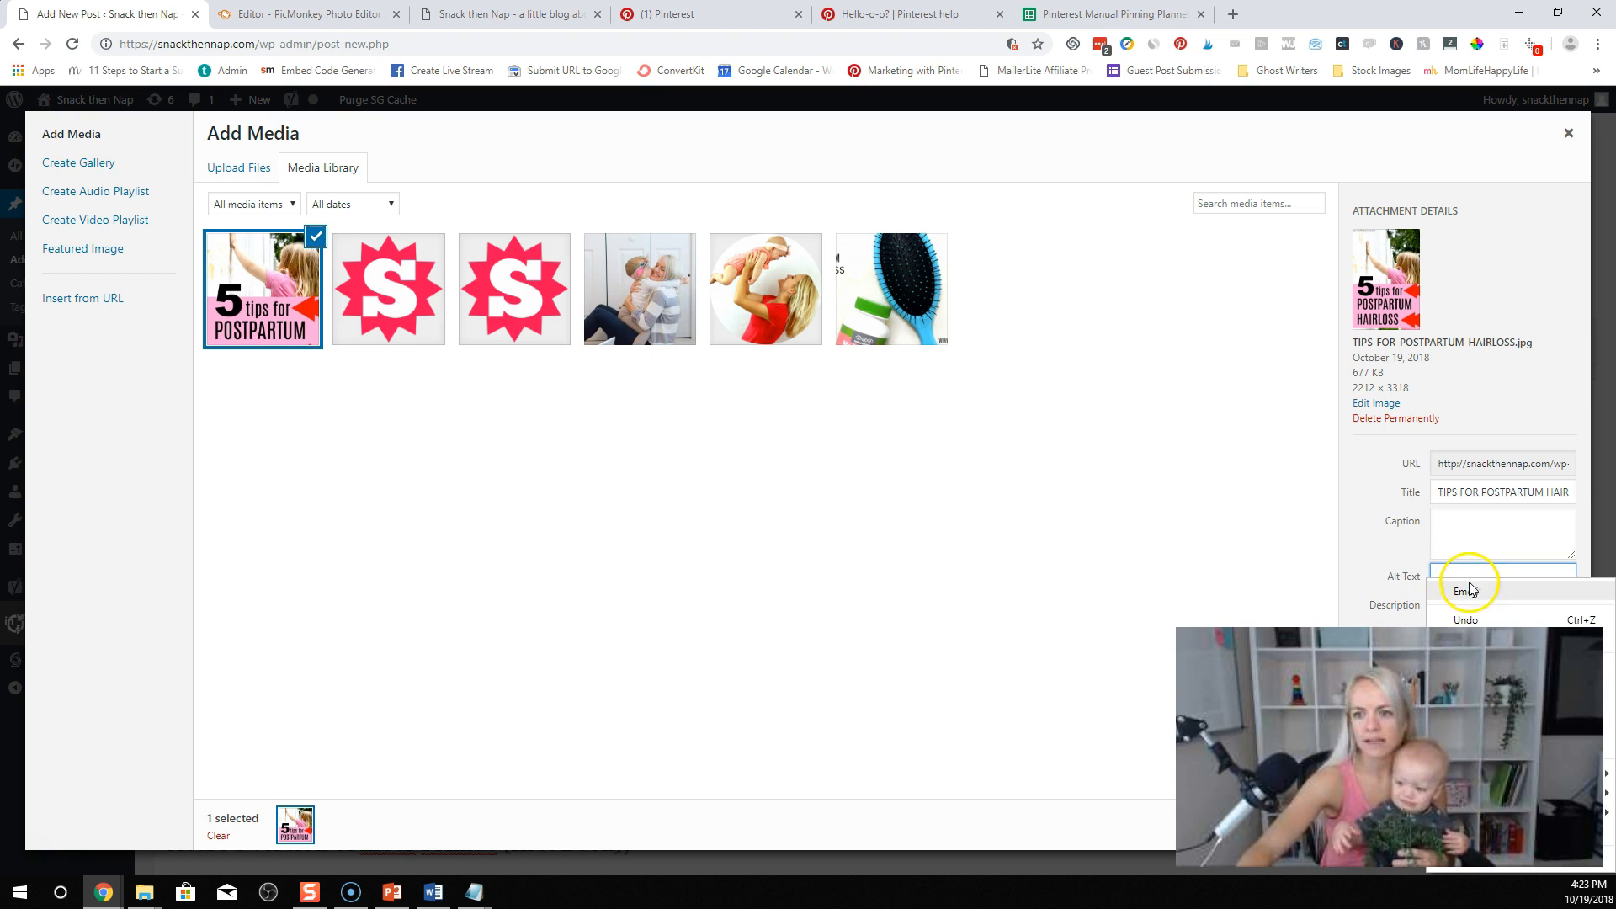
left_click(1481, 706)
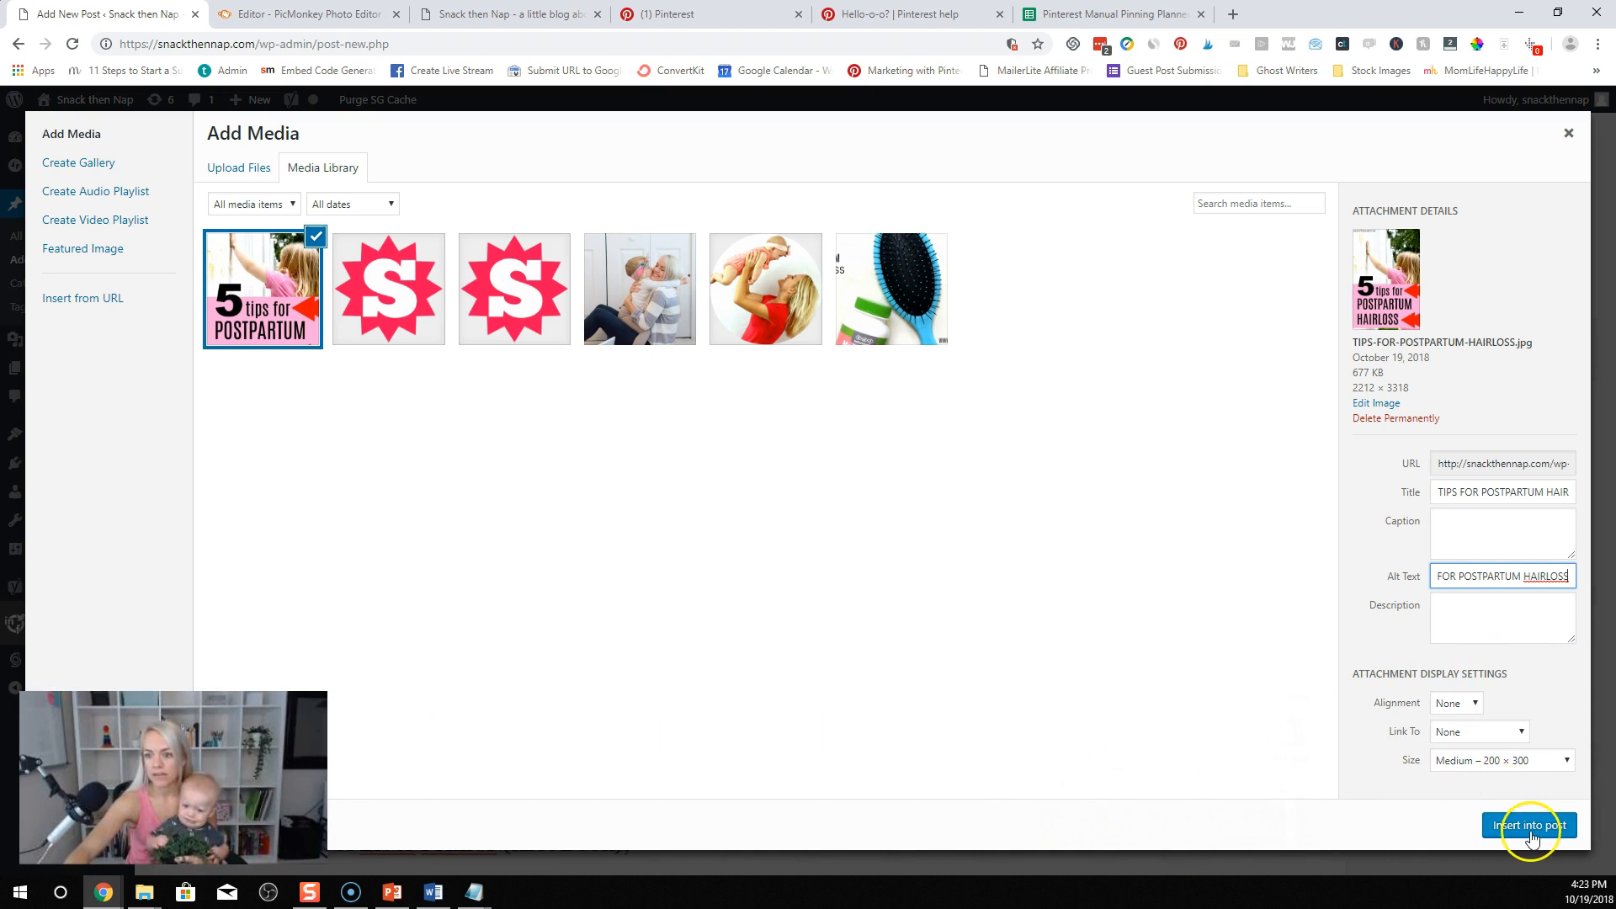
Step: Set the pin image's alignment to center and insert it into the post
left_click(1455, 706)
left_click(1454, 735)
left_click(1555, 826)
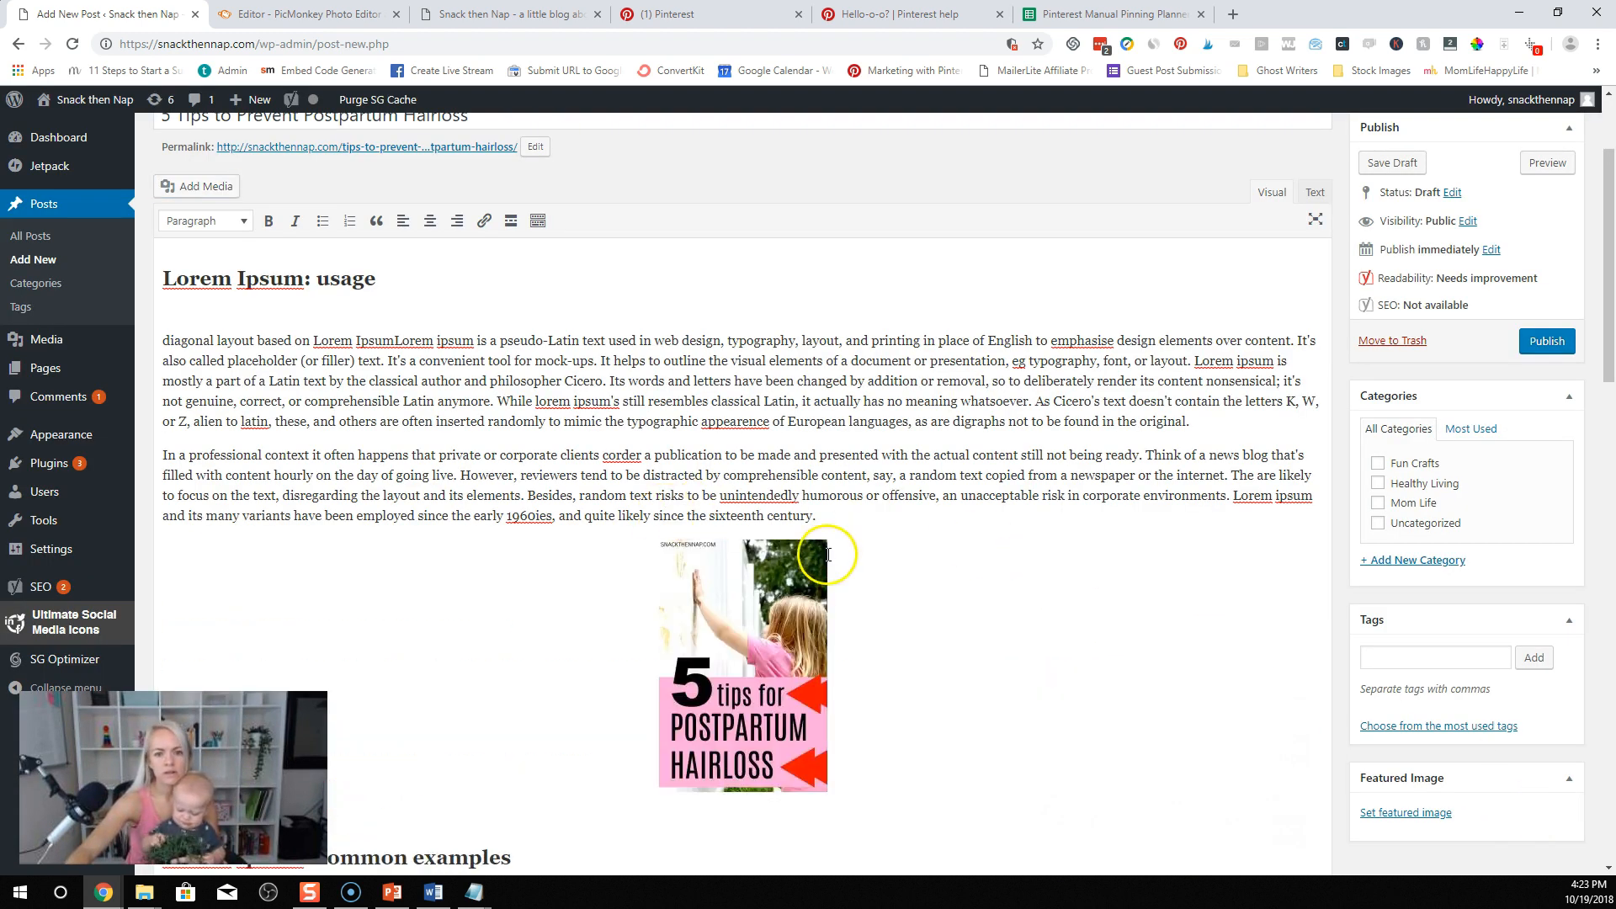
Step: Enlarge the inserted pin image in the post to about one and a half times its width
left_click(794, 587)
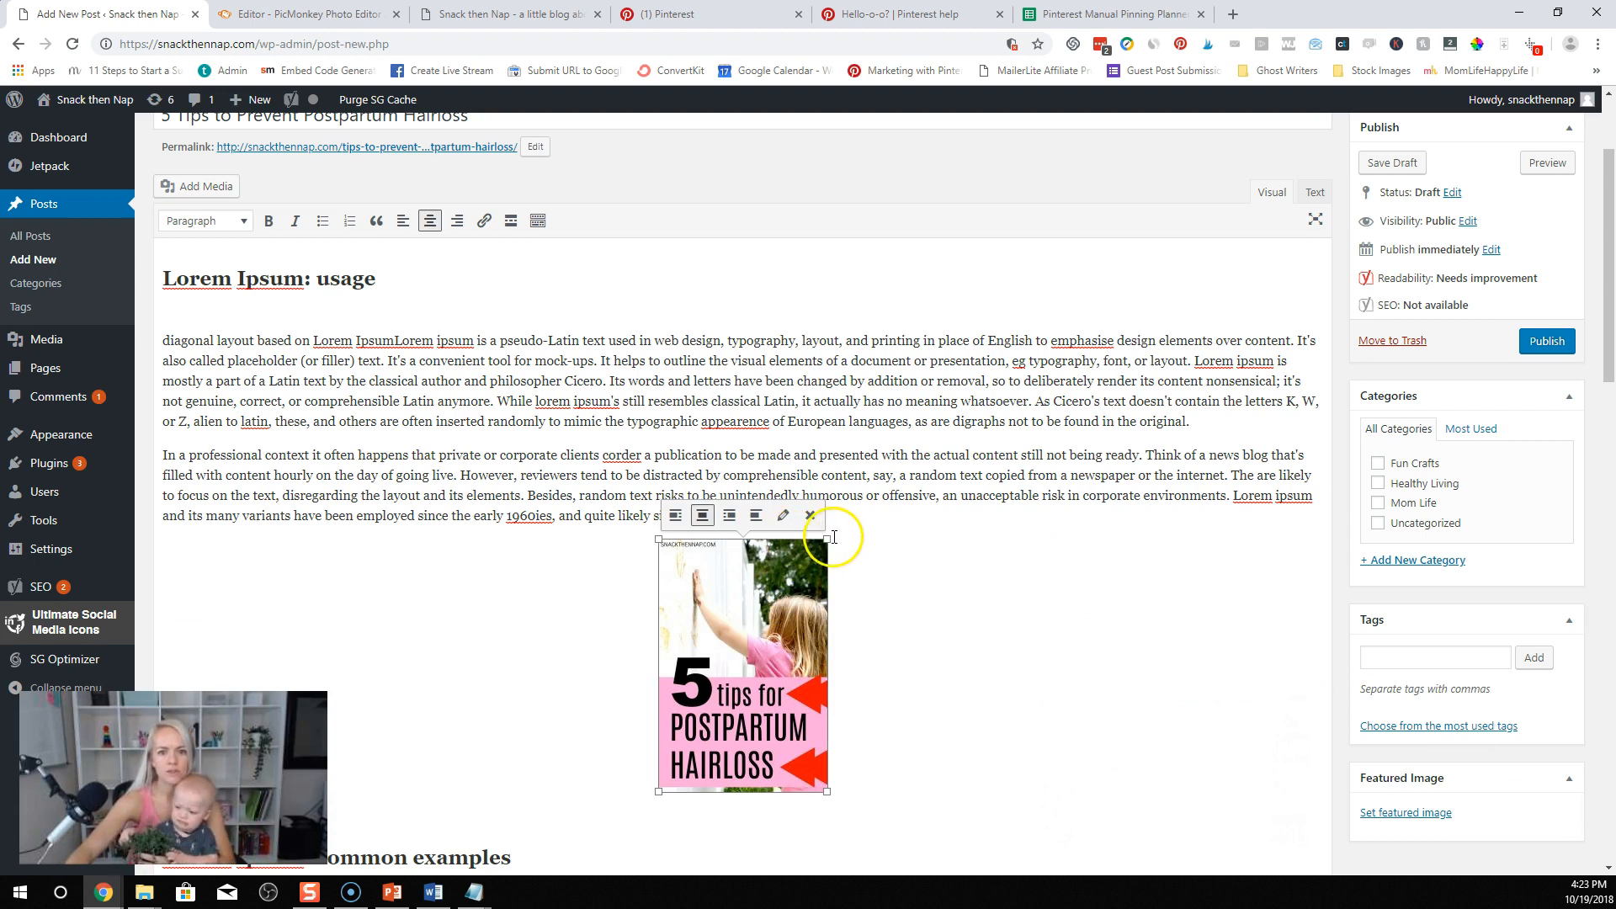
left_click_drag(827, 539, 931, 421)
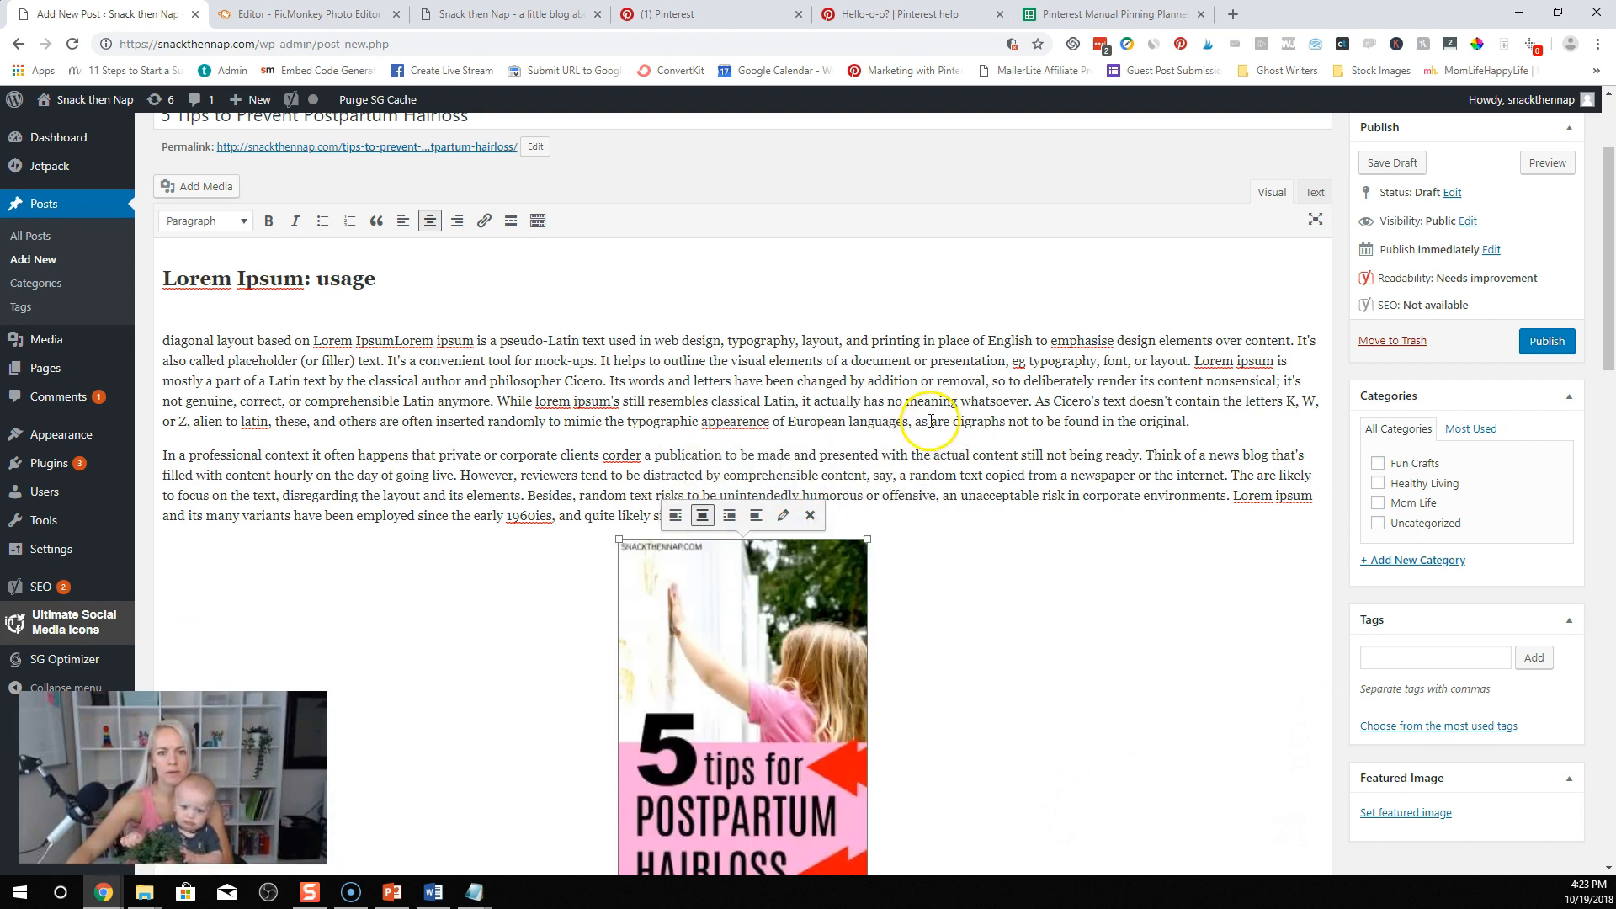
left_click(957, 598)
scroll(925, 623, "down", 2)
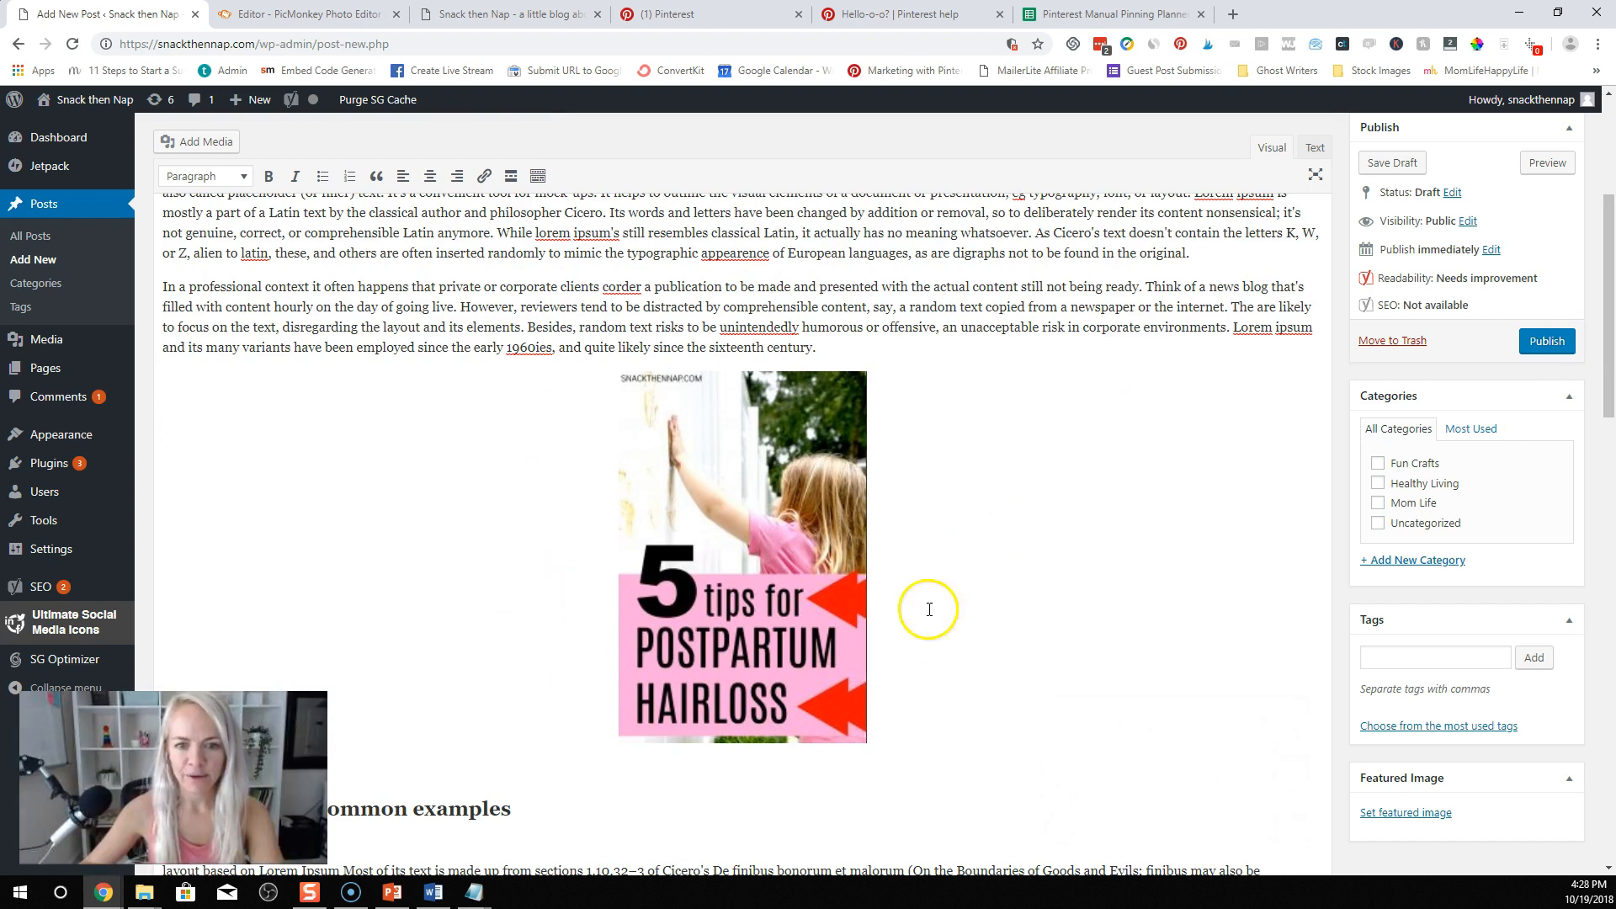
Step: Edit the pin image's details and set its size to medium_large – 700 × 1050
left_click(821, 490)
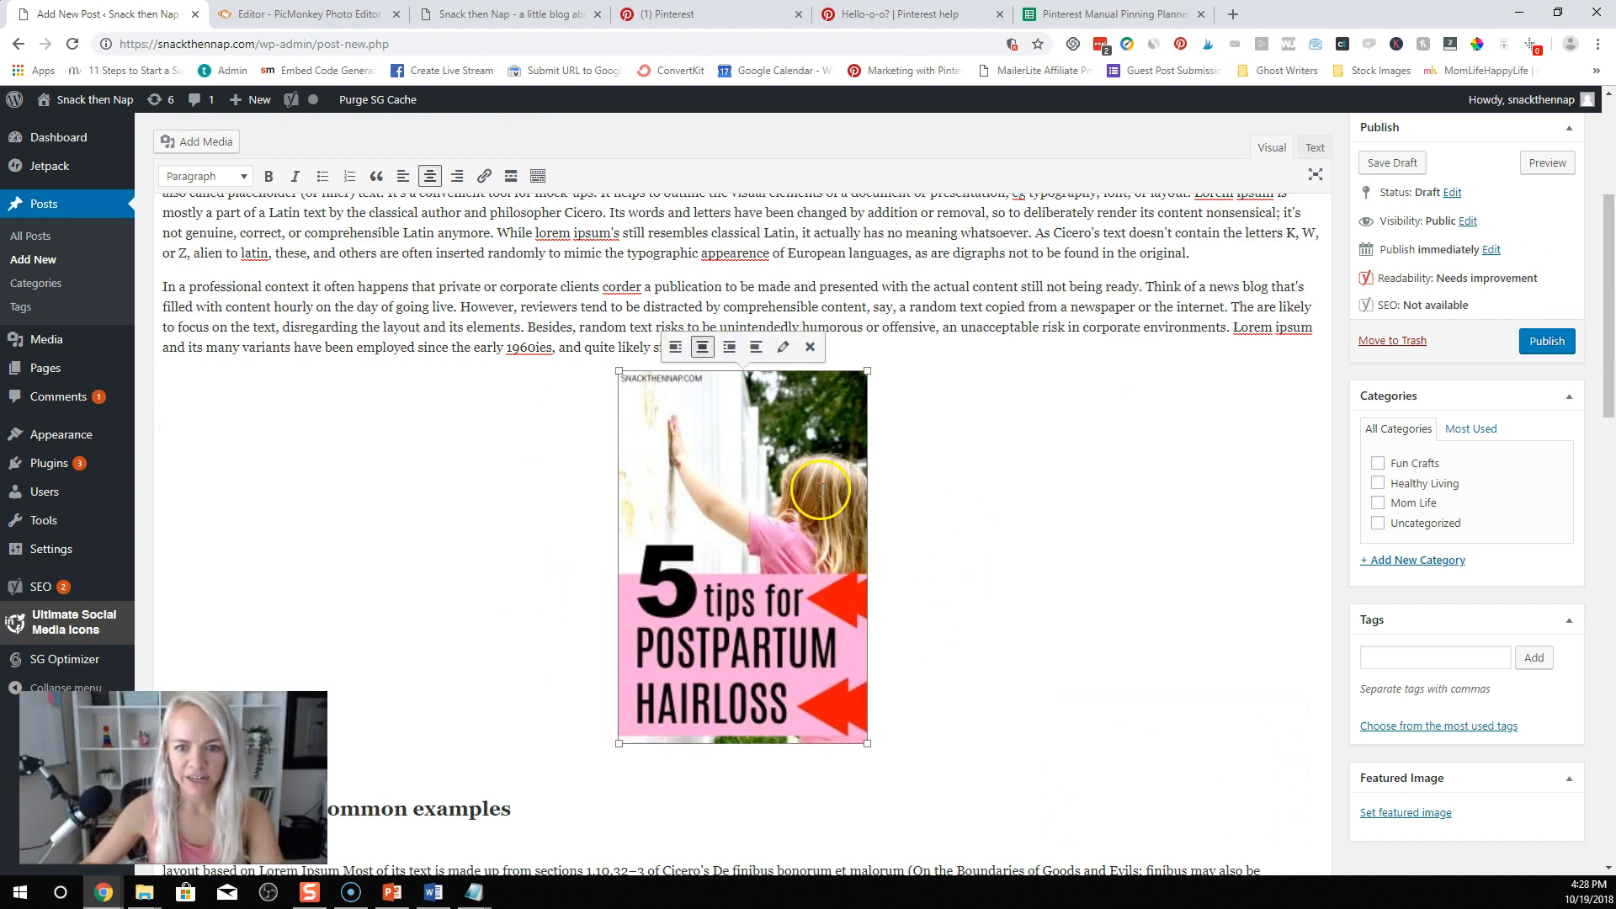
left_click(781, 348)
left_click(394, 354)
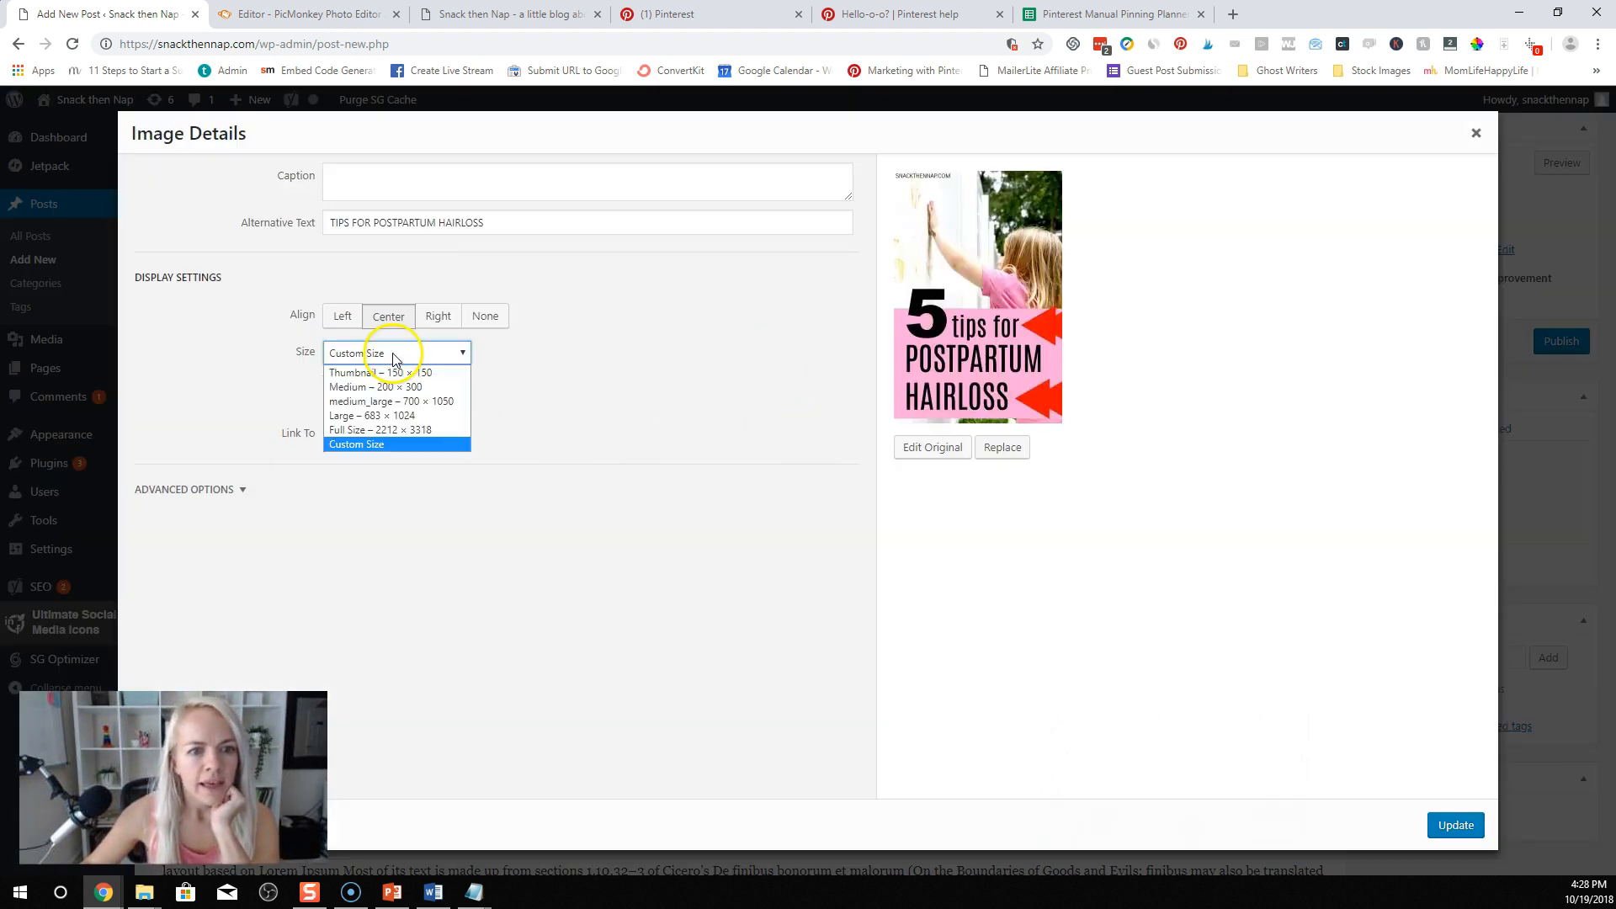
left_click(431, 400)
left_click(1459, 818)
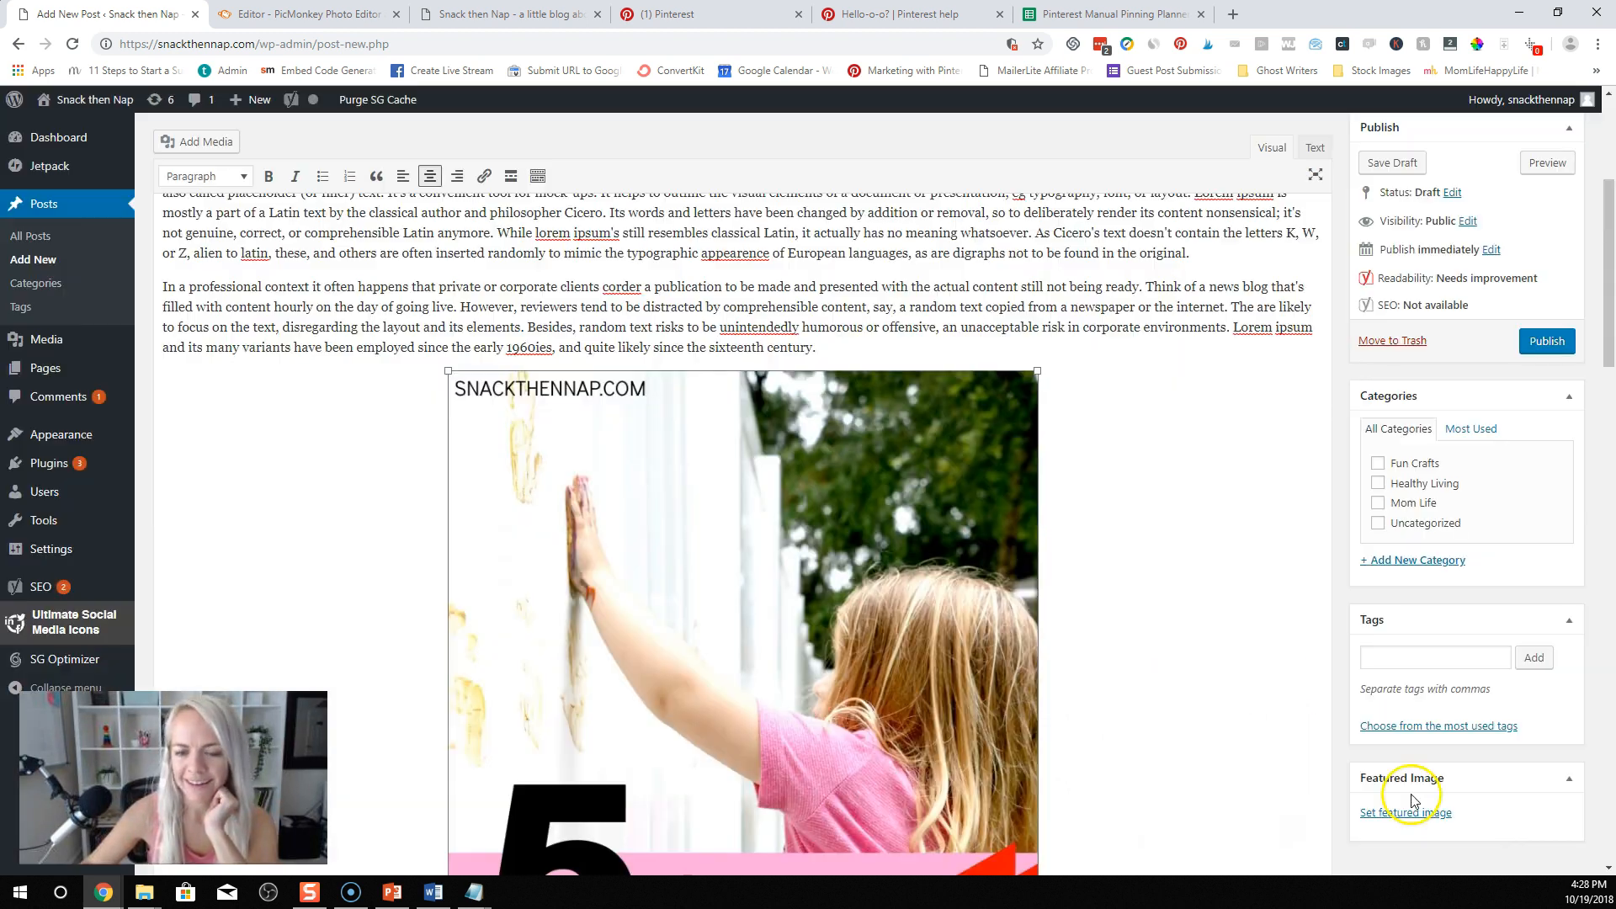
Step: Scale the pin image in the post down to slightly more than half its width
left_click_drag(447, 372, 617, 421)
left_click_drag(570, 371, 595, 396)
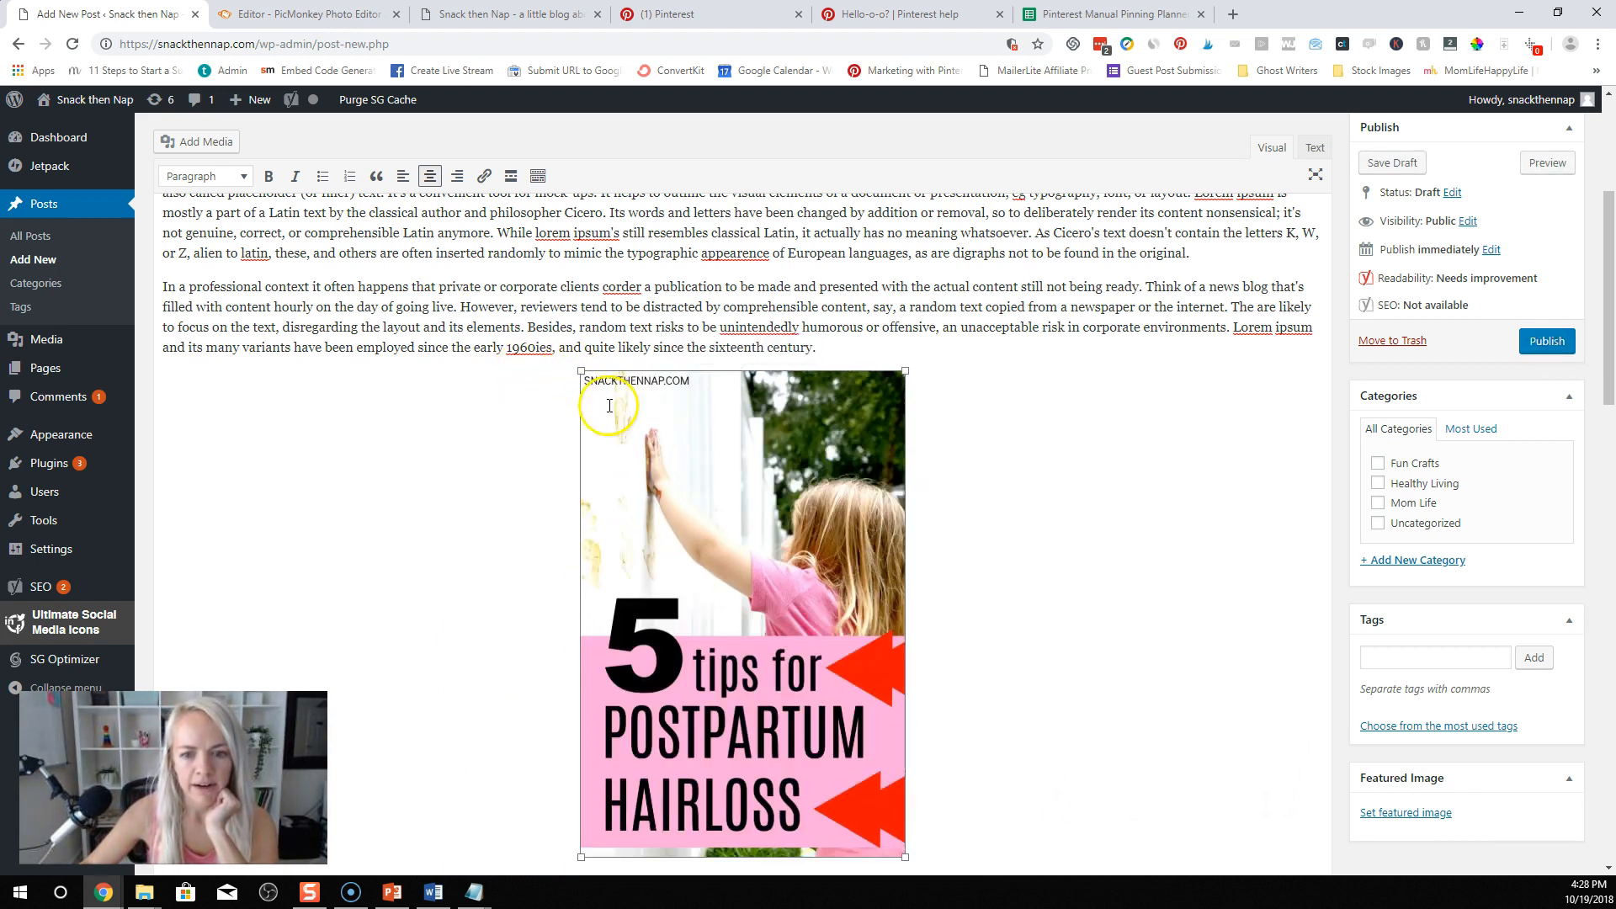
left_click(934, 487)
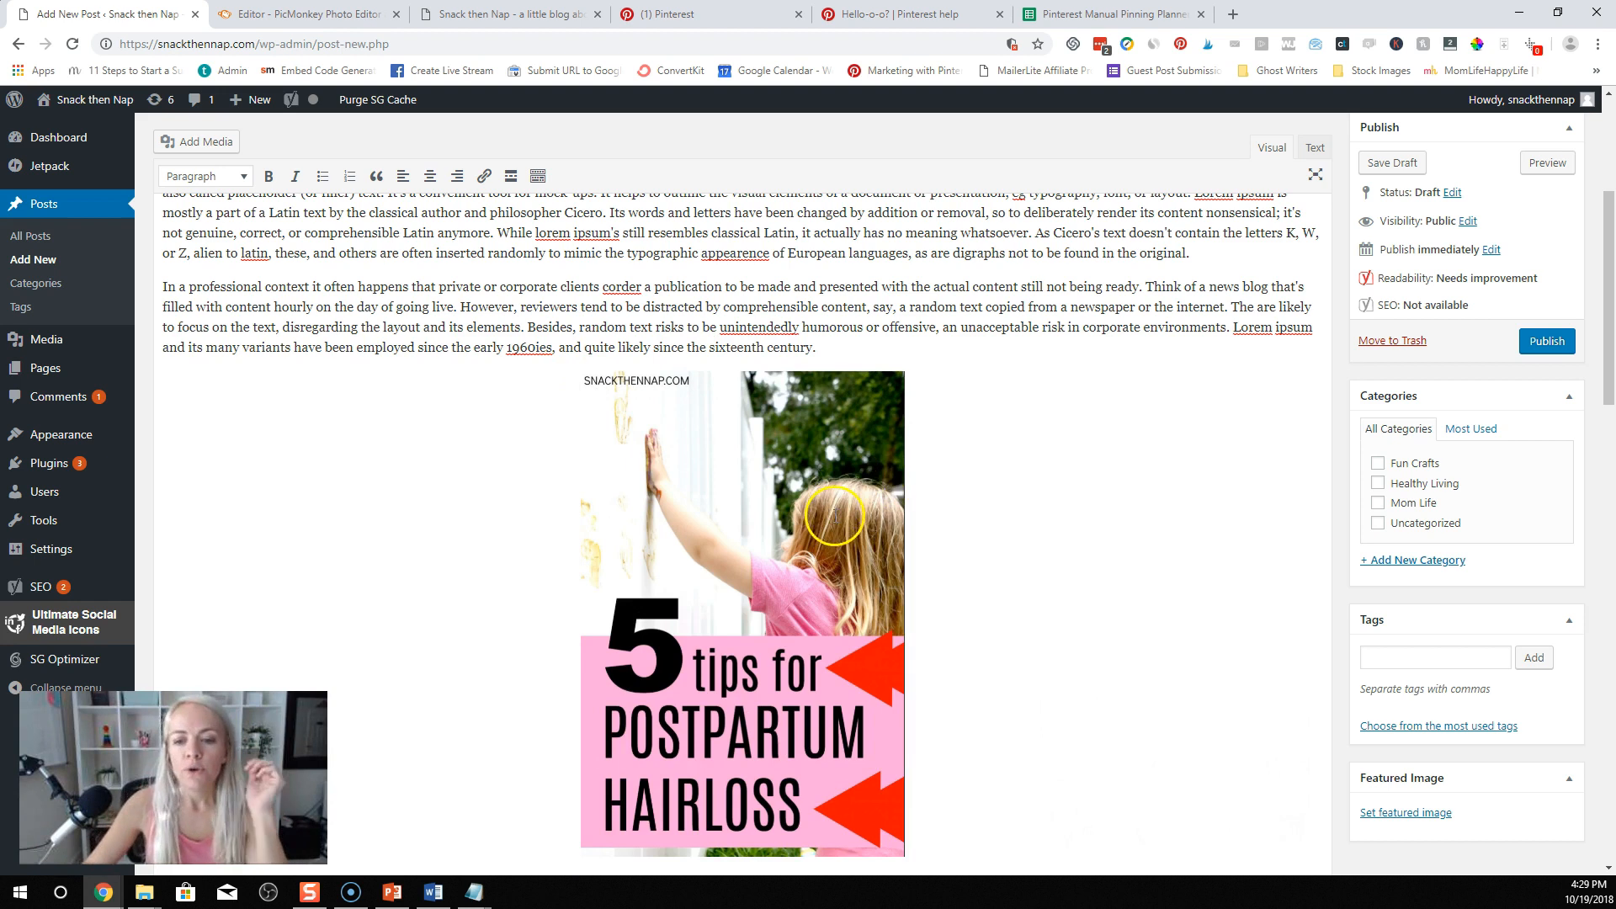
Step: Open Canva in a new browser tab and create a blank Pinterest Graphic design
left_click(303, 23)
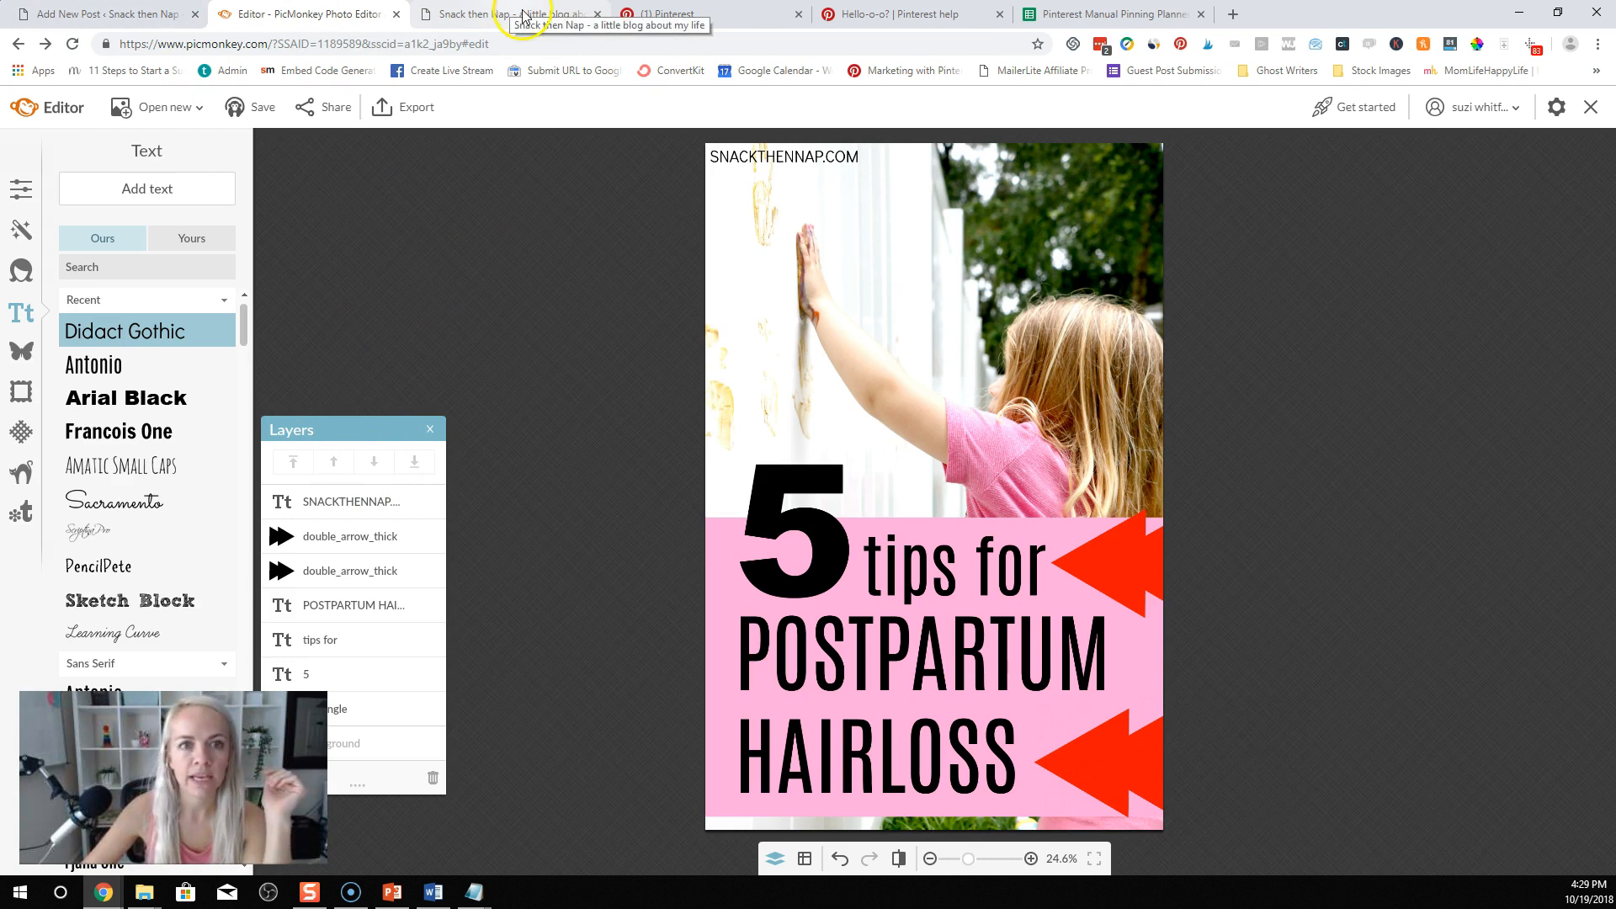
left_click(1233, 15)
left_click_drag(1230, 16, 480, 43)
type("canva")
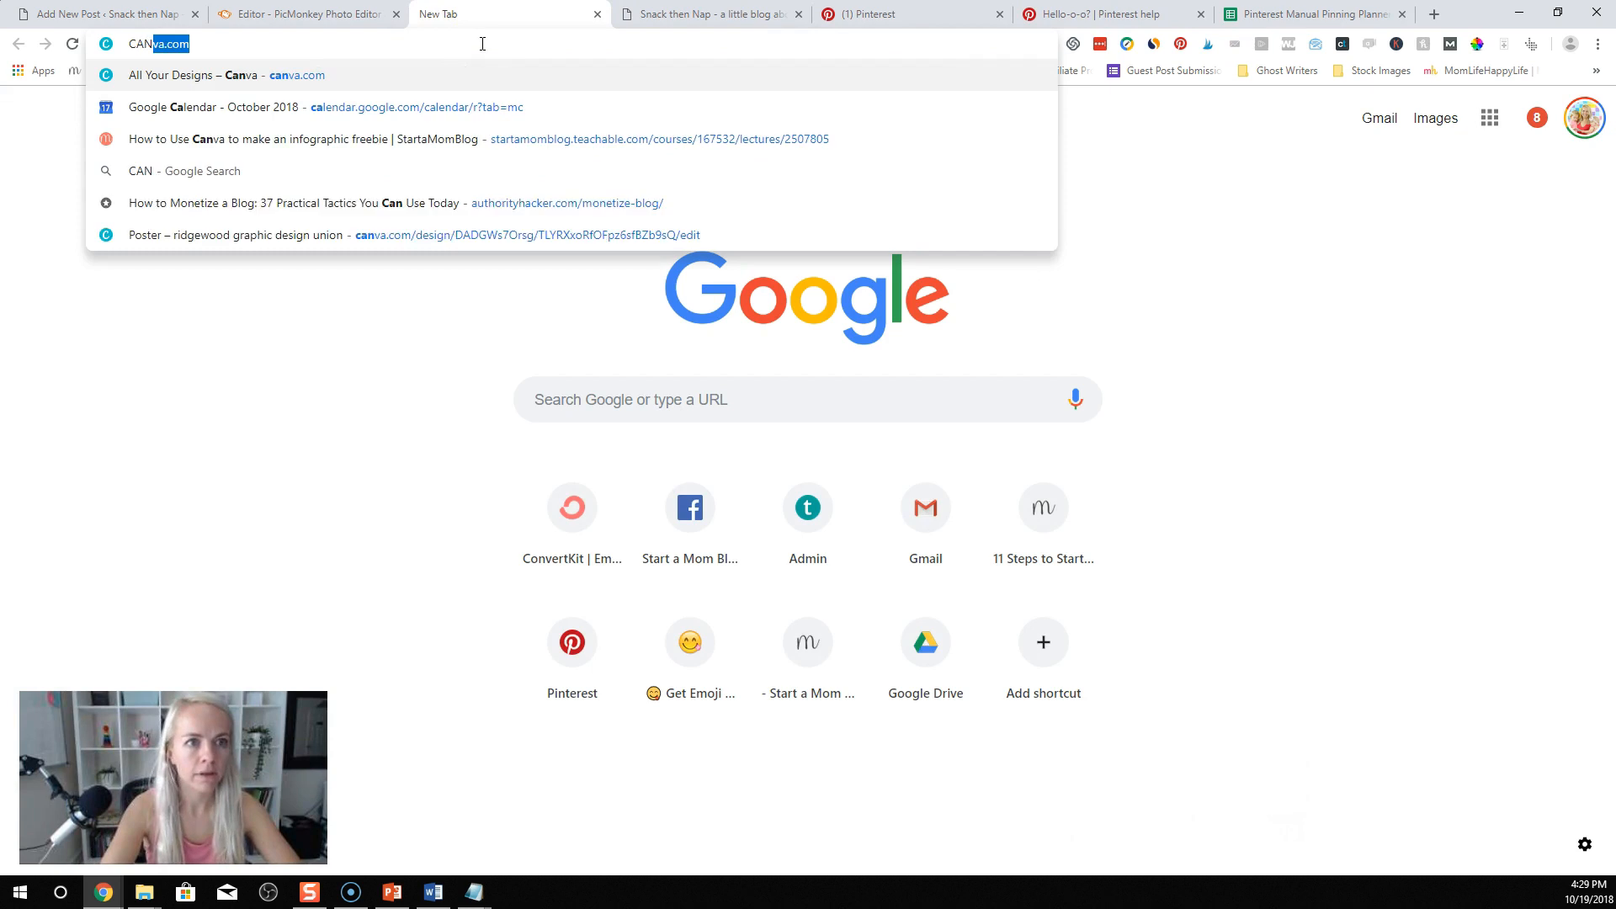
key("Return")
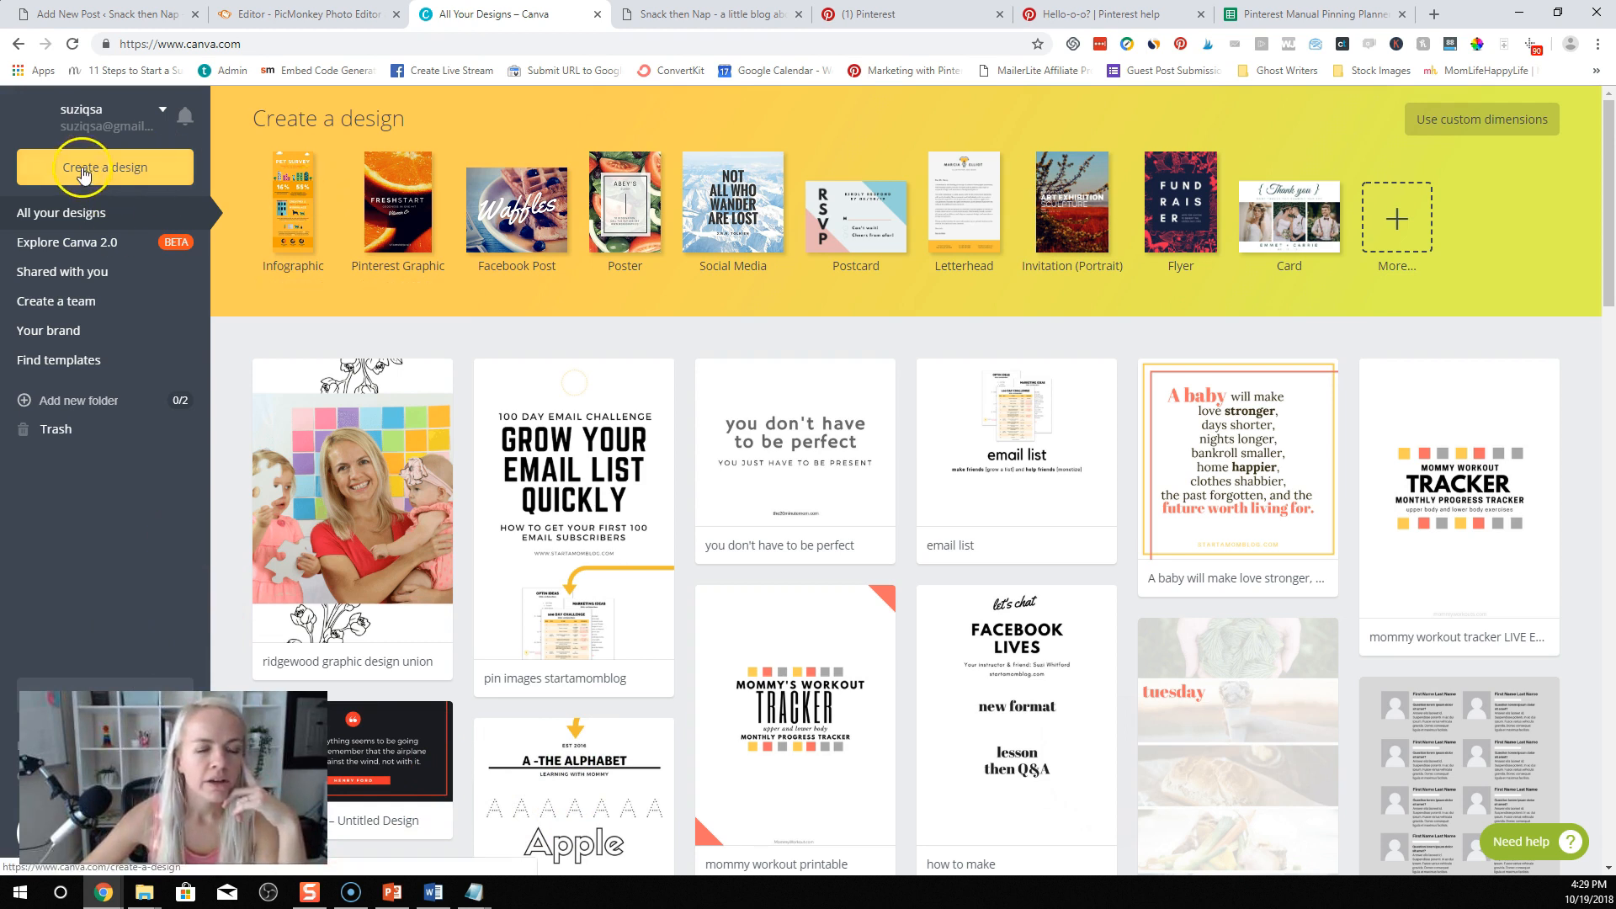
left_click(373, 175)
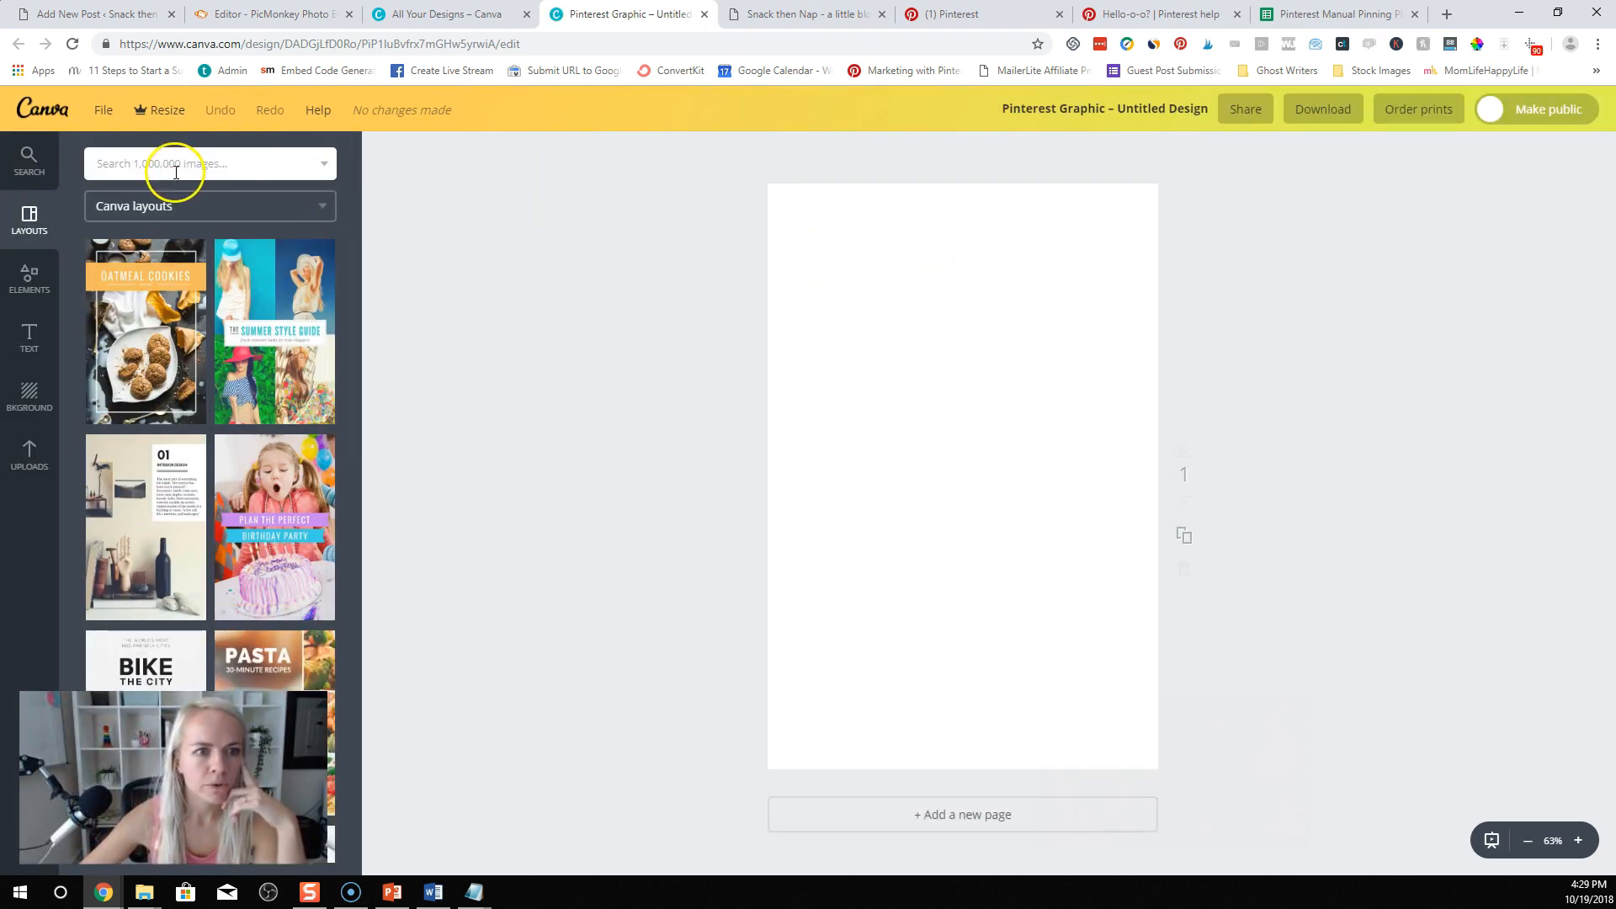
Step: Search the image library for "PREGNANT" and add the free photo of the pregnant woman in a dark red dress to the page
left_click(170, 165)
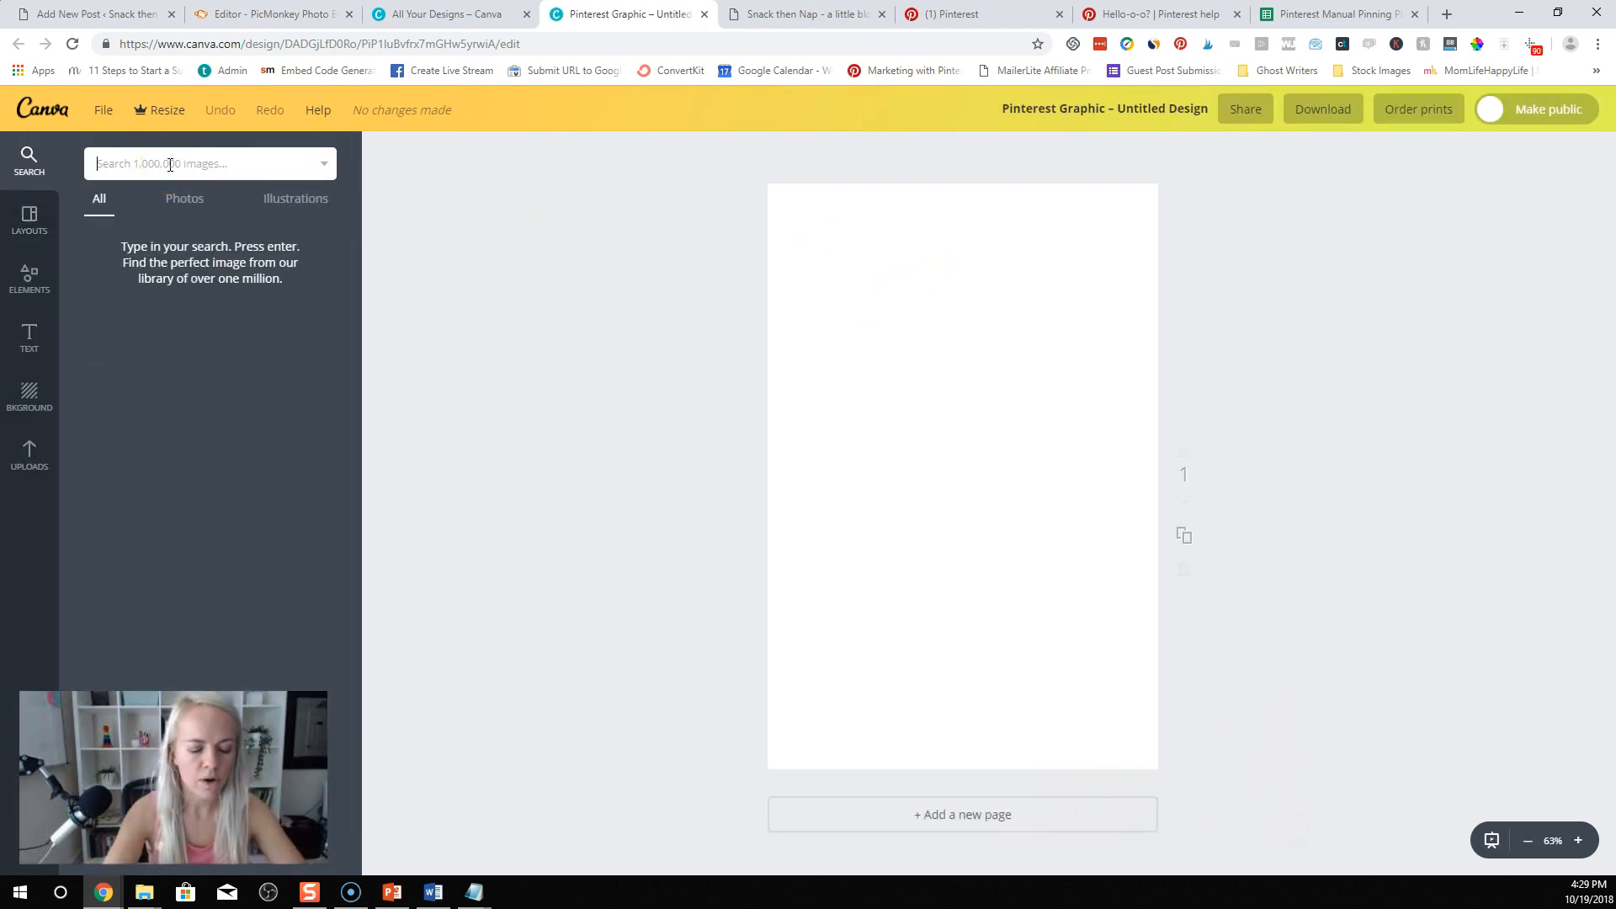
type("PREGNANT")
key("Return")
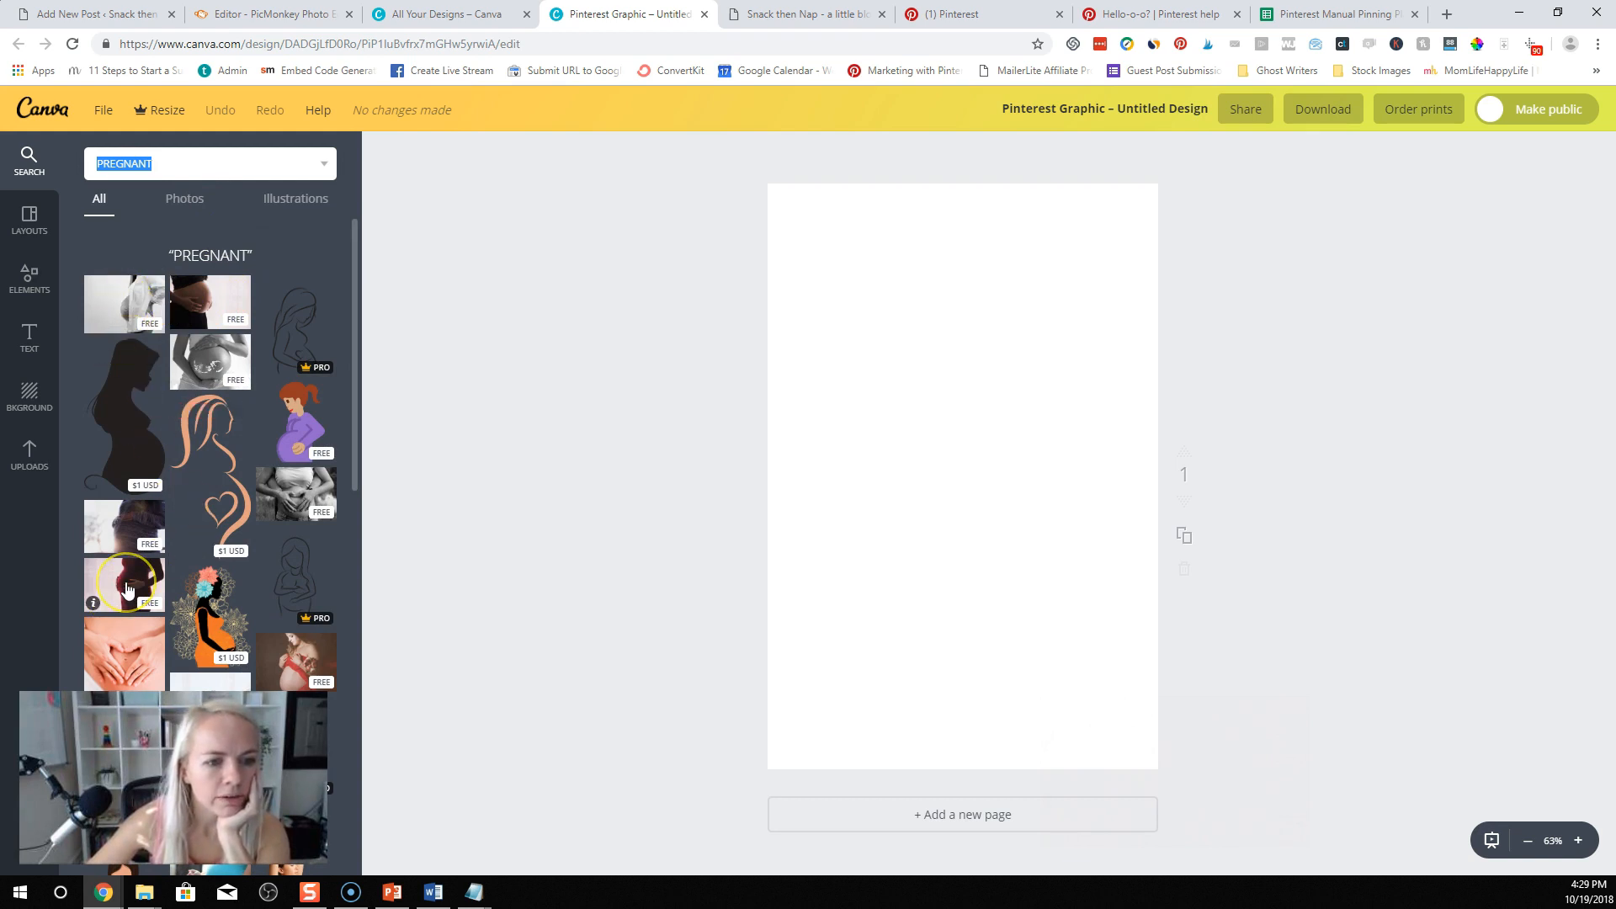
left_click_drag(140, 592, 861, 374)
Step: Enlarge the photo to cover the whole page and position it with the pregnant belly on the page's right half
left_click_drag(1056, 272, 1300, 111)
left_click_drag(688, 520, 459, 670)
left_click_drag(875, 540, 956, 614)
left_click_drag(545, 749, 515, 774)
left_click_drag(916, 608, 985, 608)
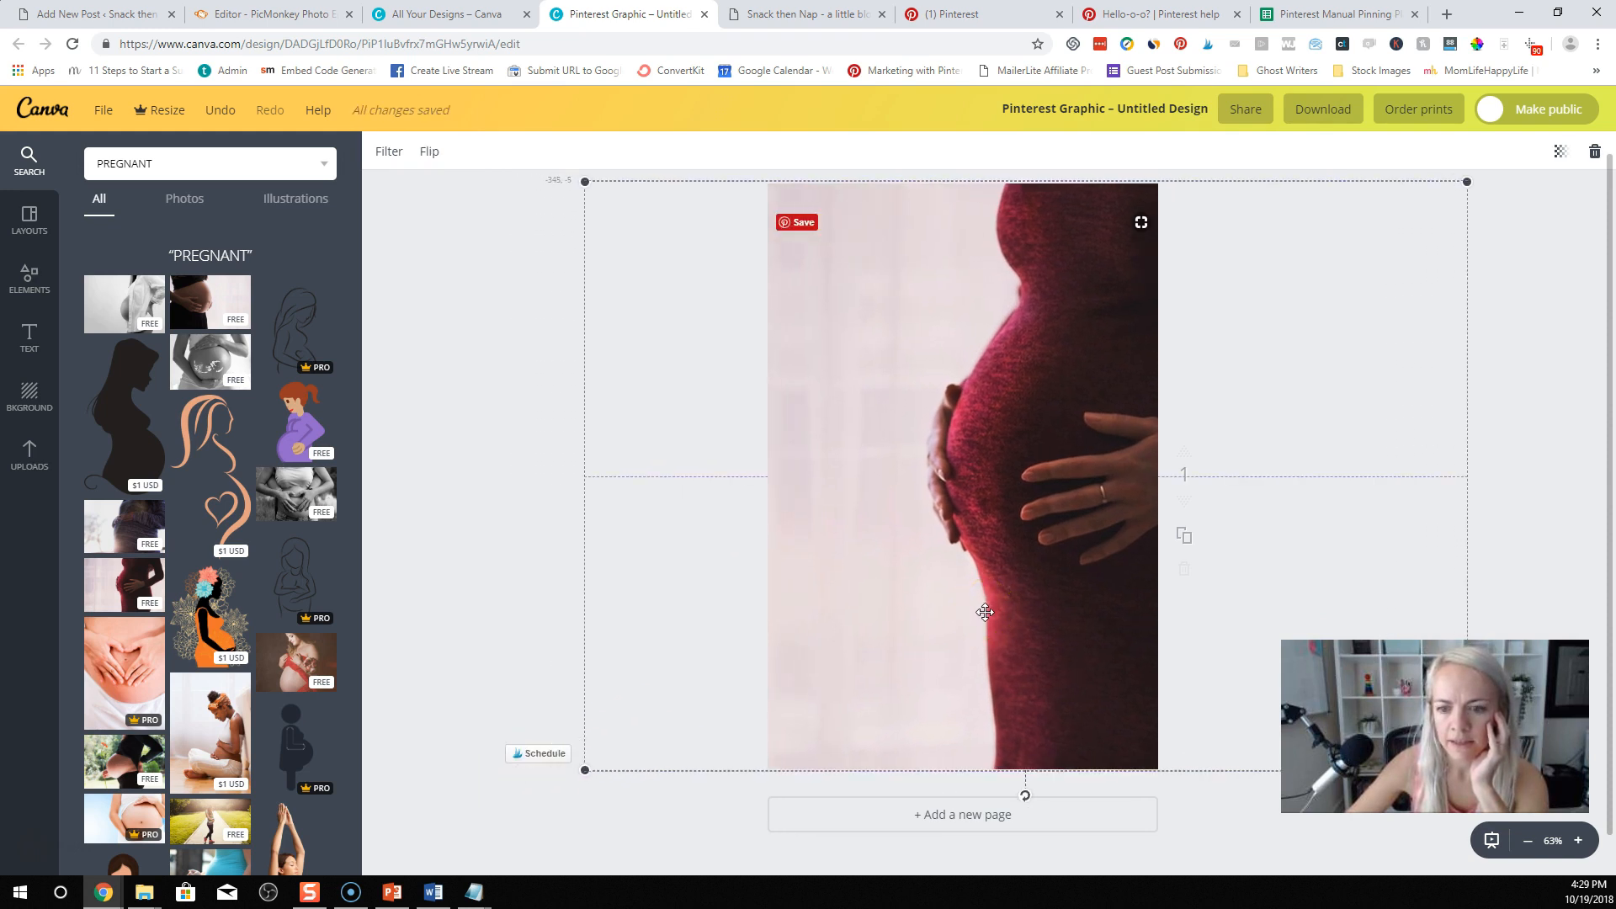
Step: Add the anniversary-party text template with the large serif heading and place it over the light area in the page's upper left
left_click(573, 515)
left_click(45, 324)
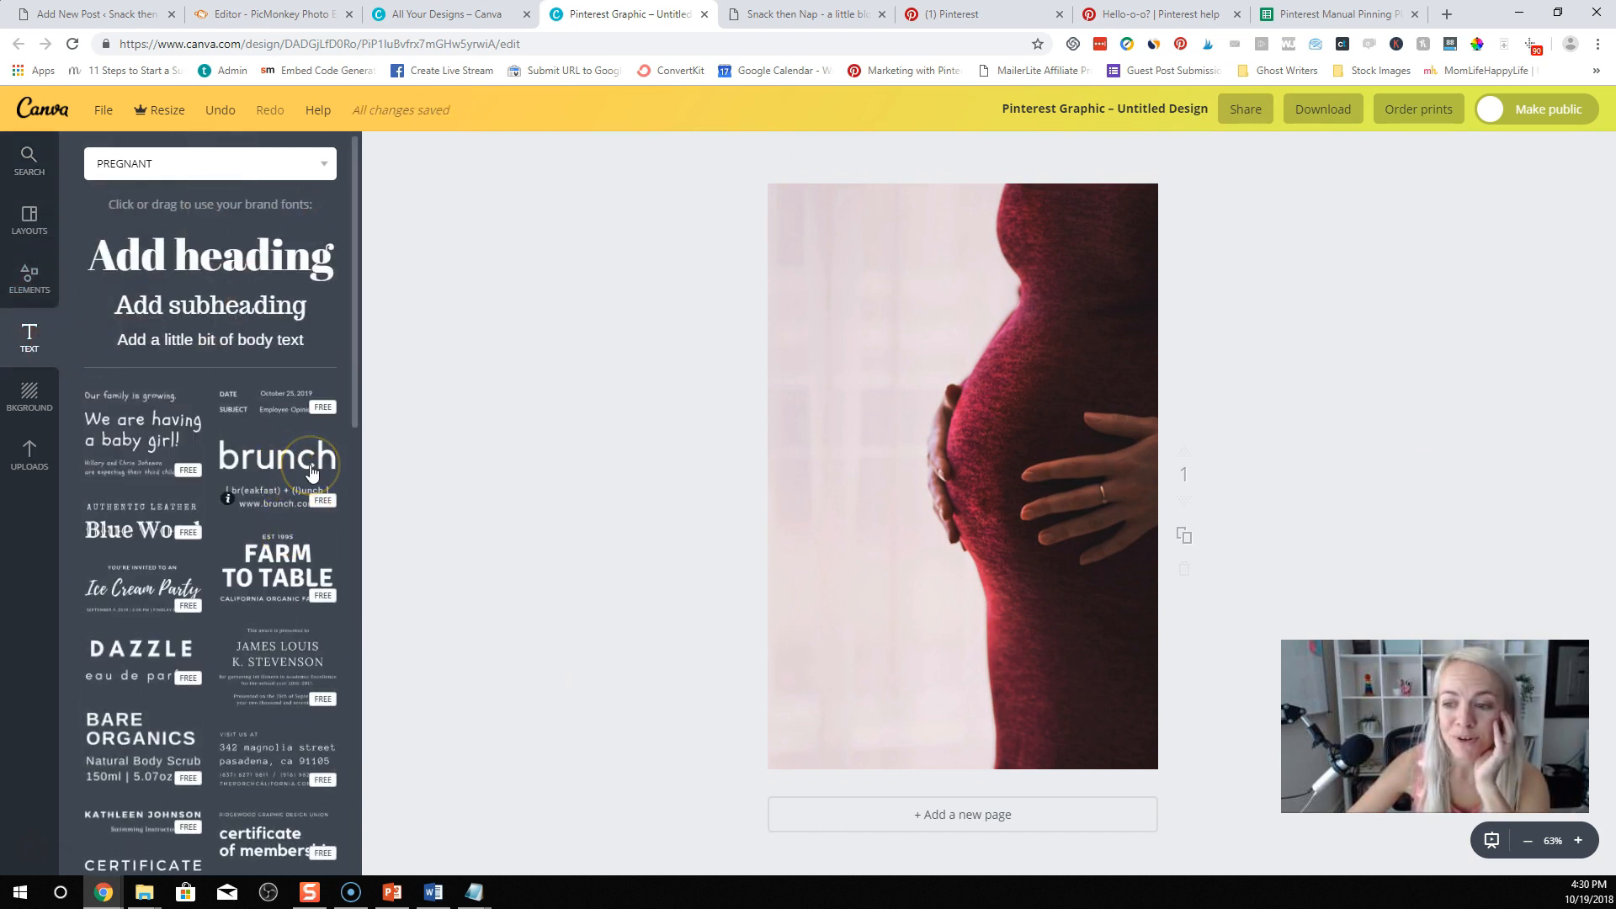
scroll(311, 472, "down", 5)
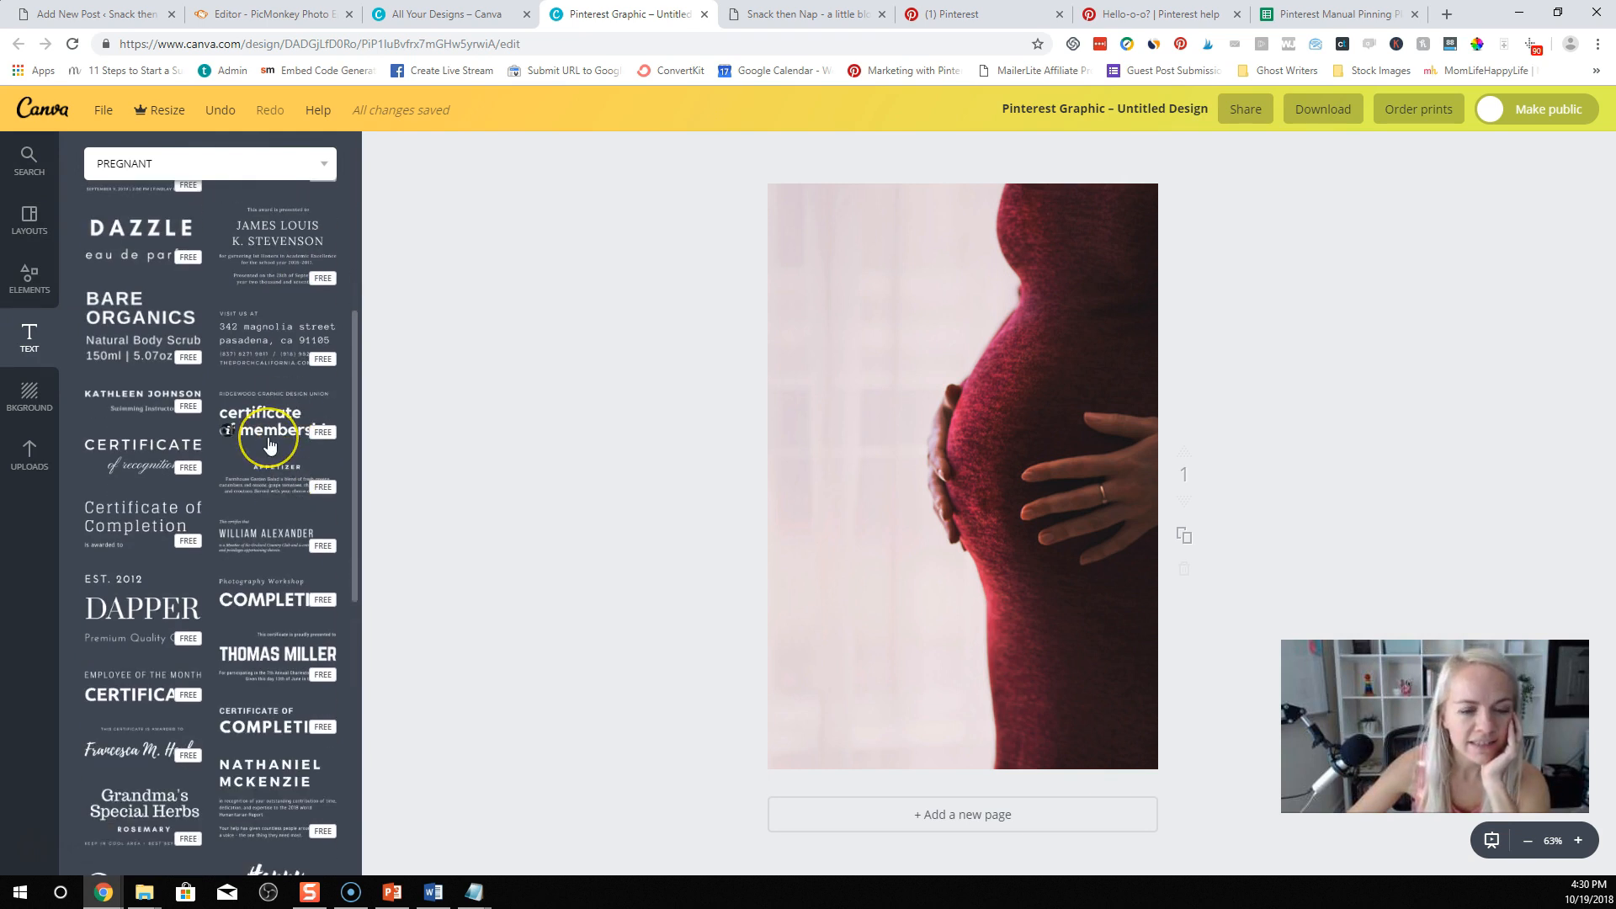
scroll(275, 473, "down", 2)
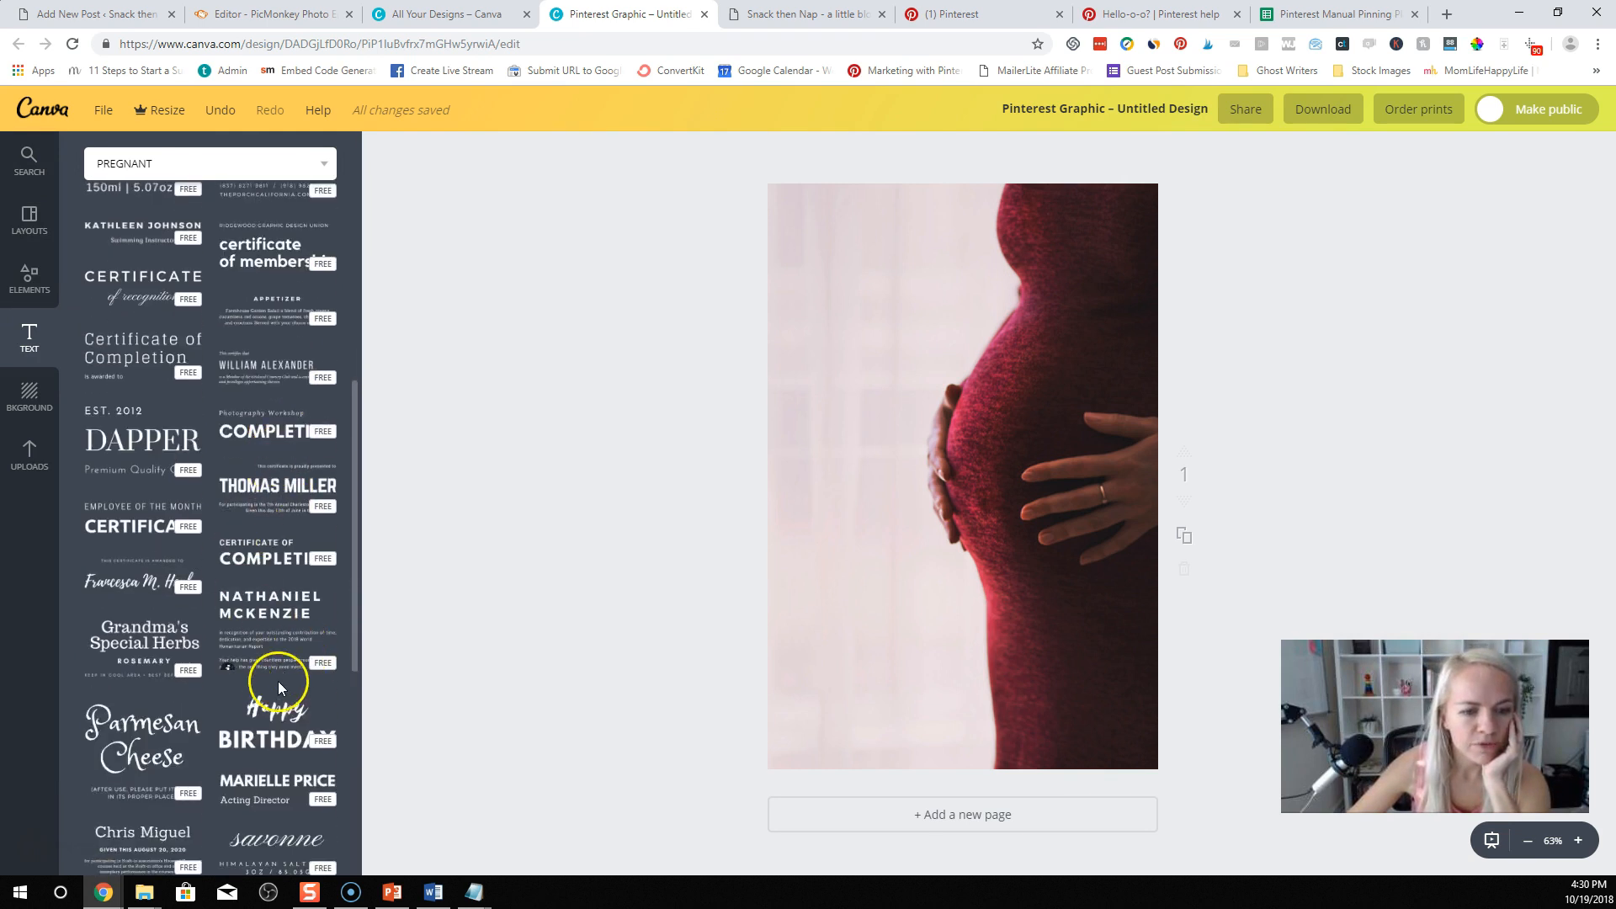
scroll(274, 674, "down", 1)
scroll(276, 647, "down", 4)
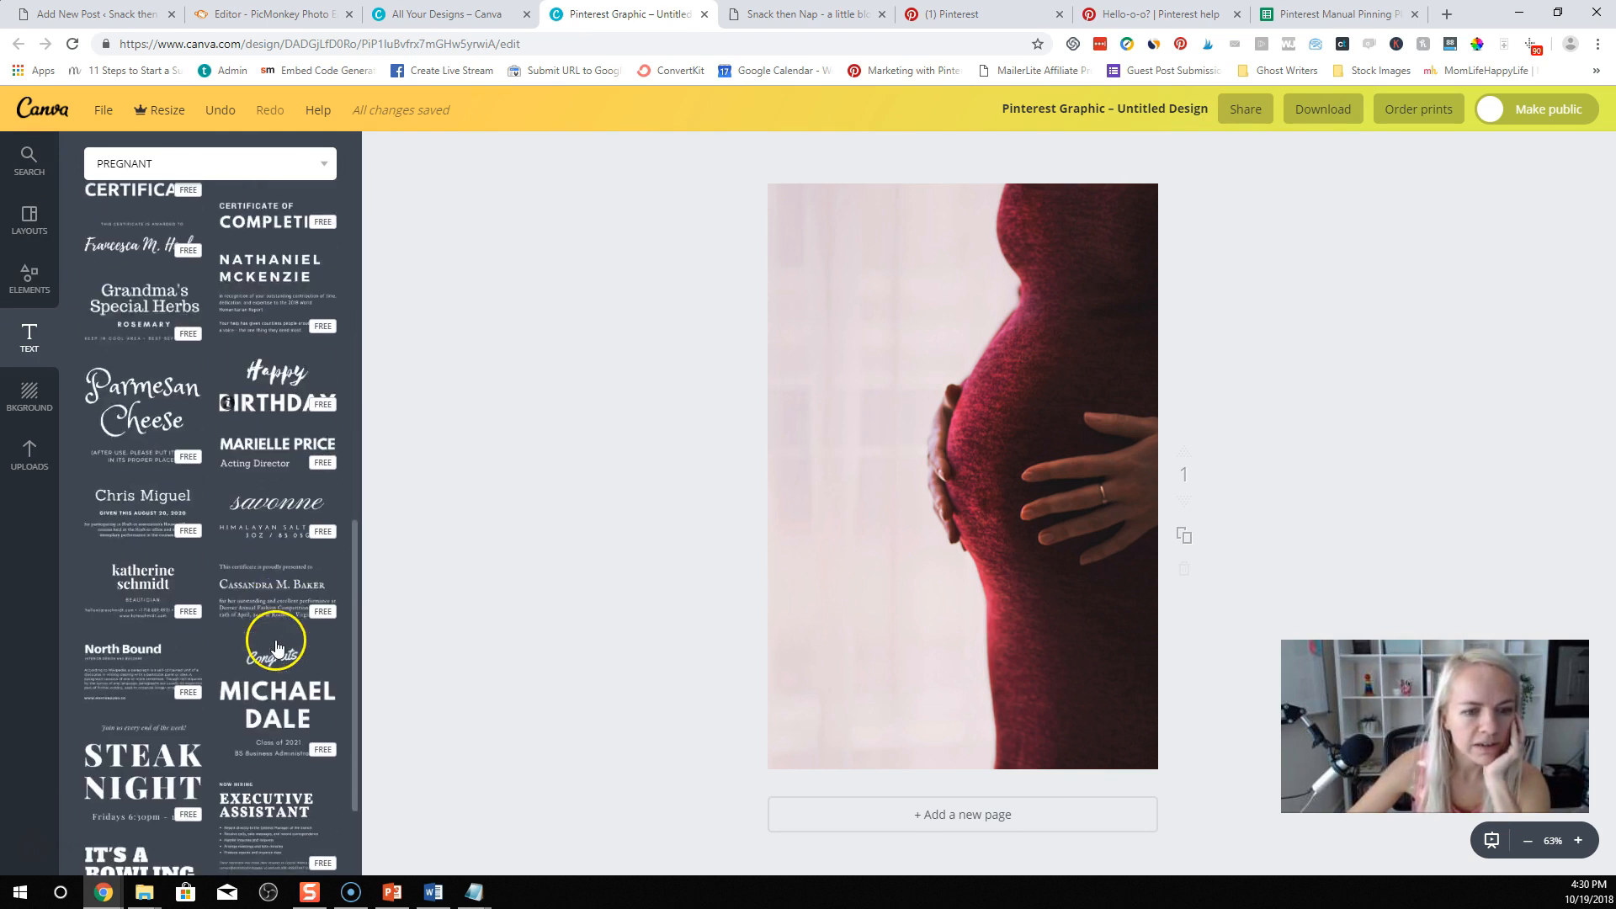
scroll(277, 646, "down", 3)
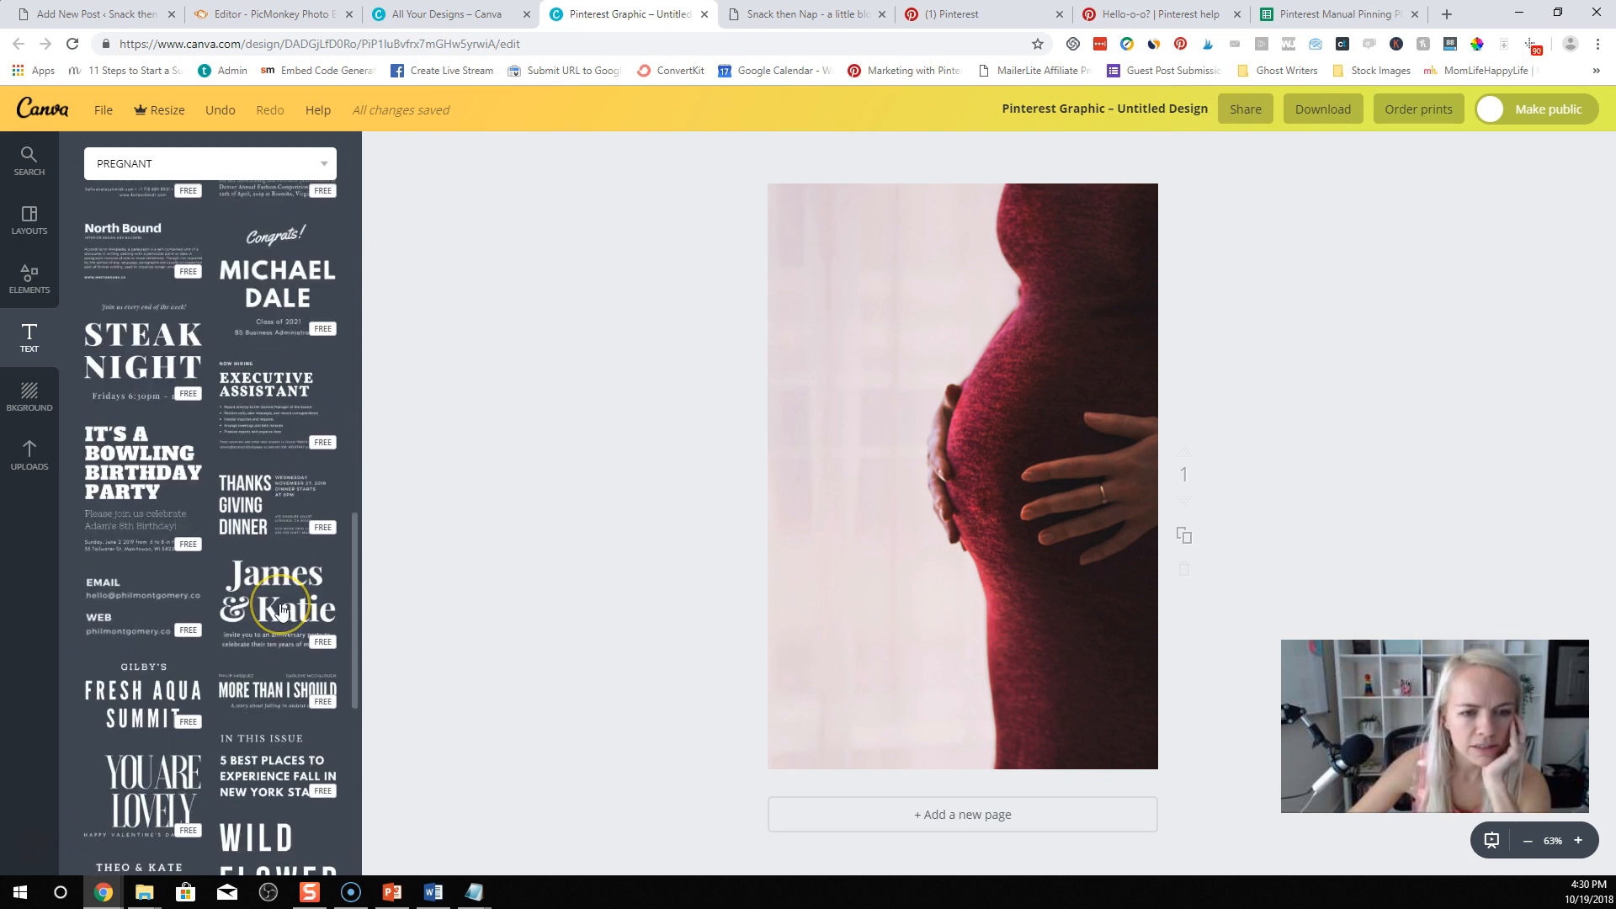
left_click(281, 609)
left_click_drag(919, 434, 838, 320)
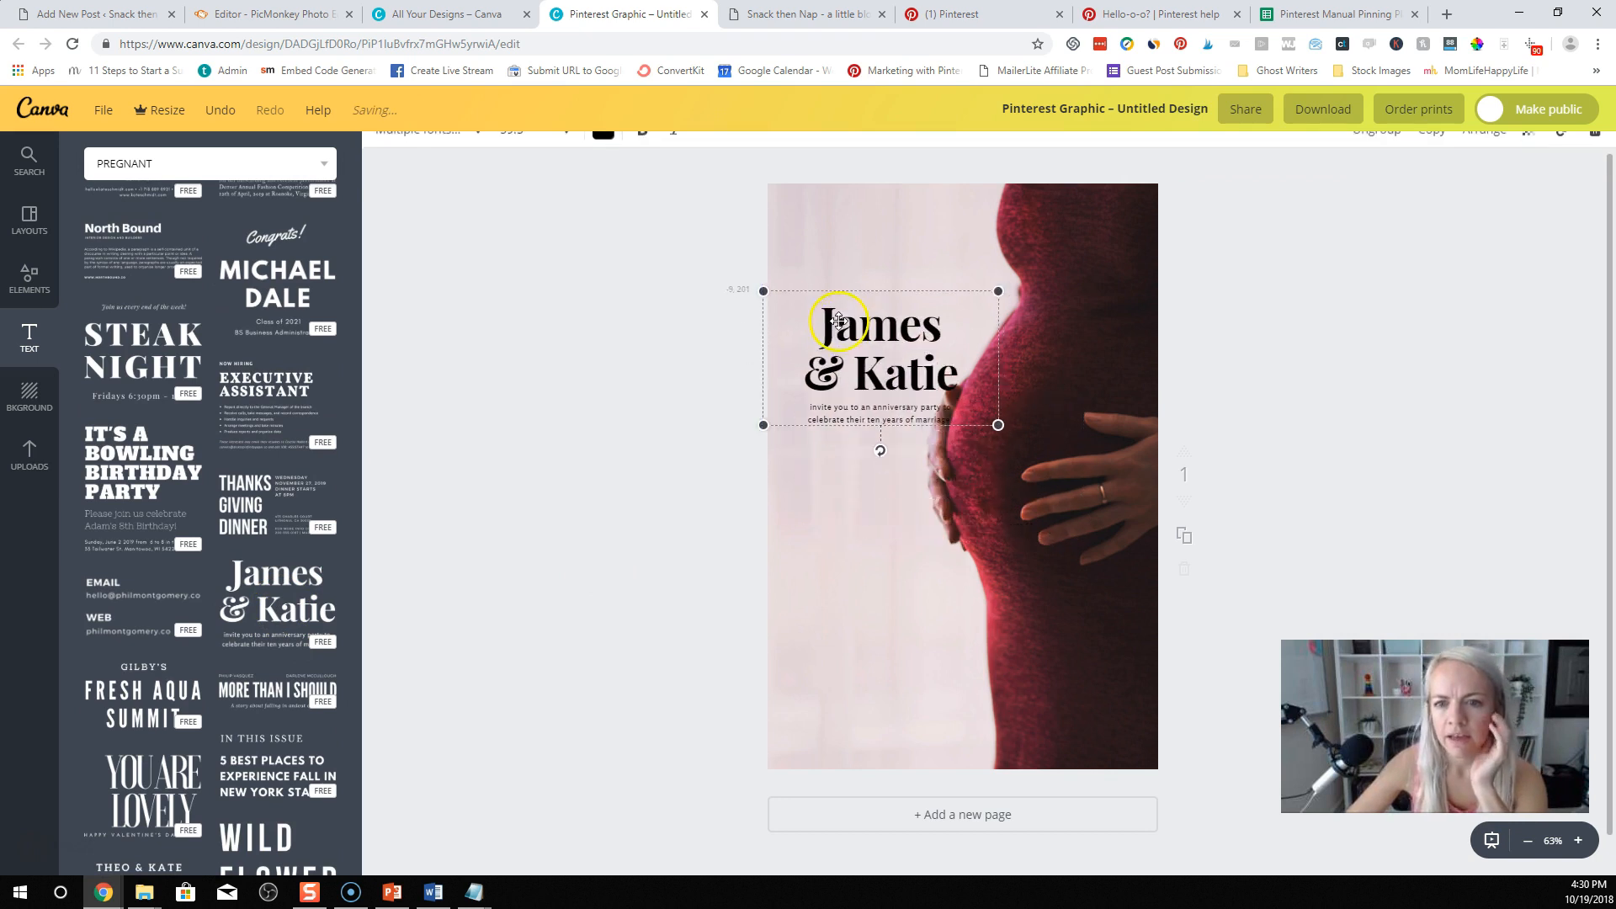
Step: Replace the template's heading names with "5 POSTPARTUM HAIRLOSS TIPS" and enlarge the text group
double_click(858, 314)
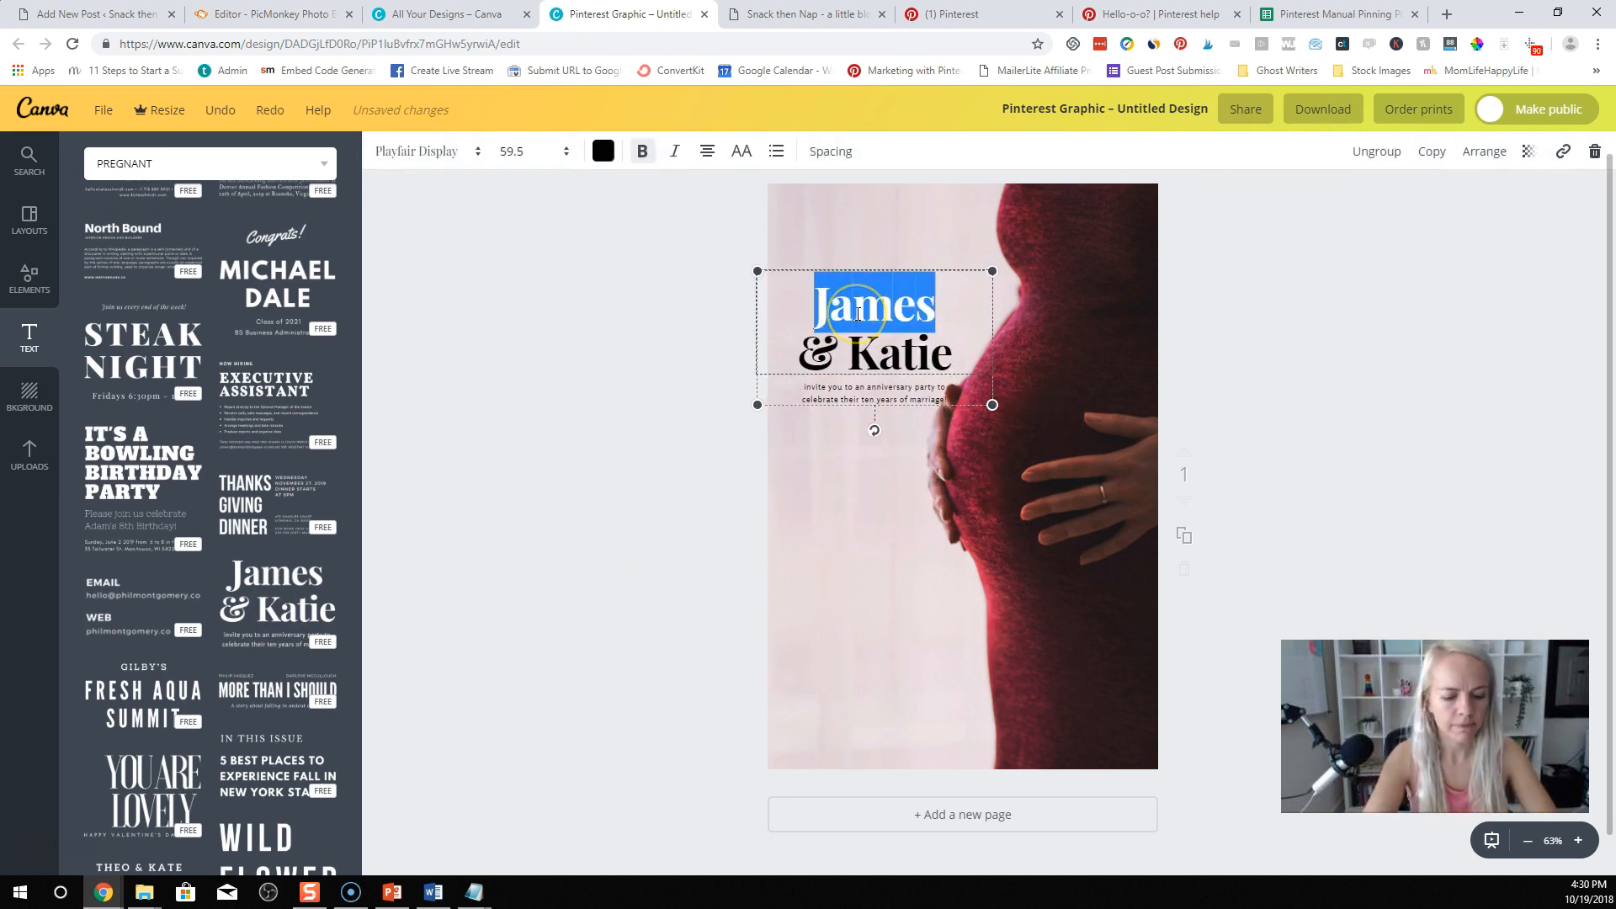
type("5 POSTPART")
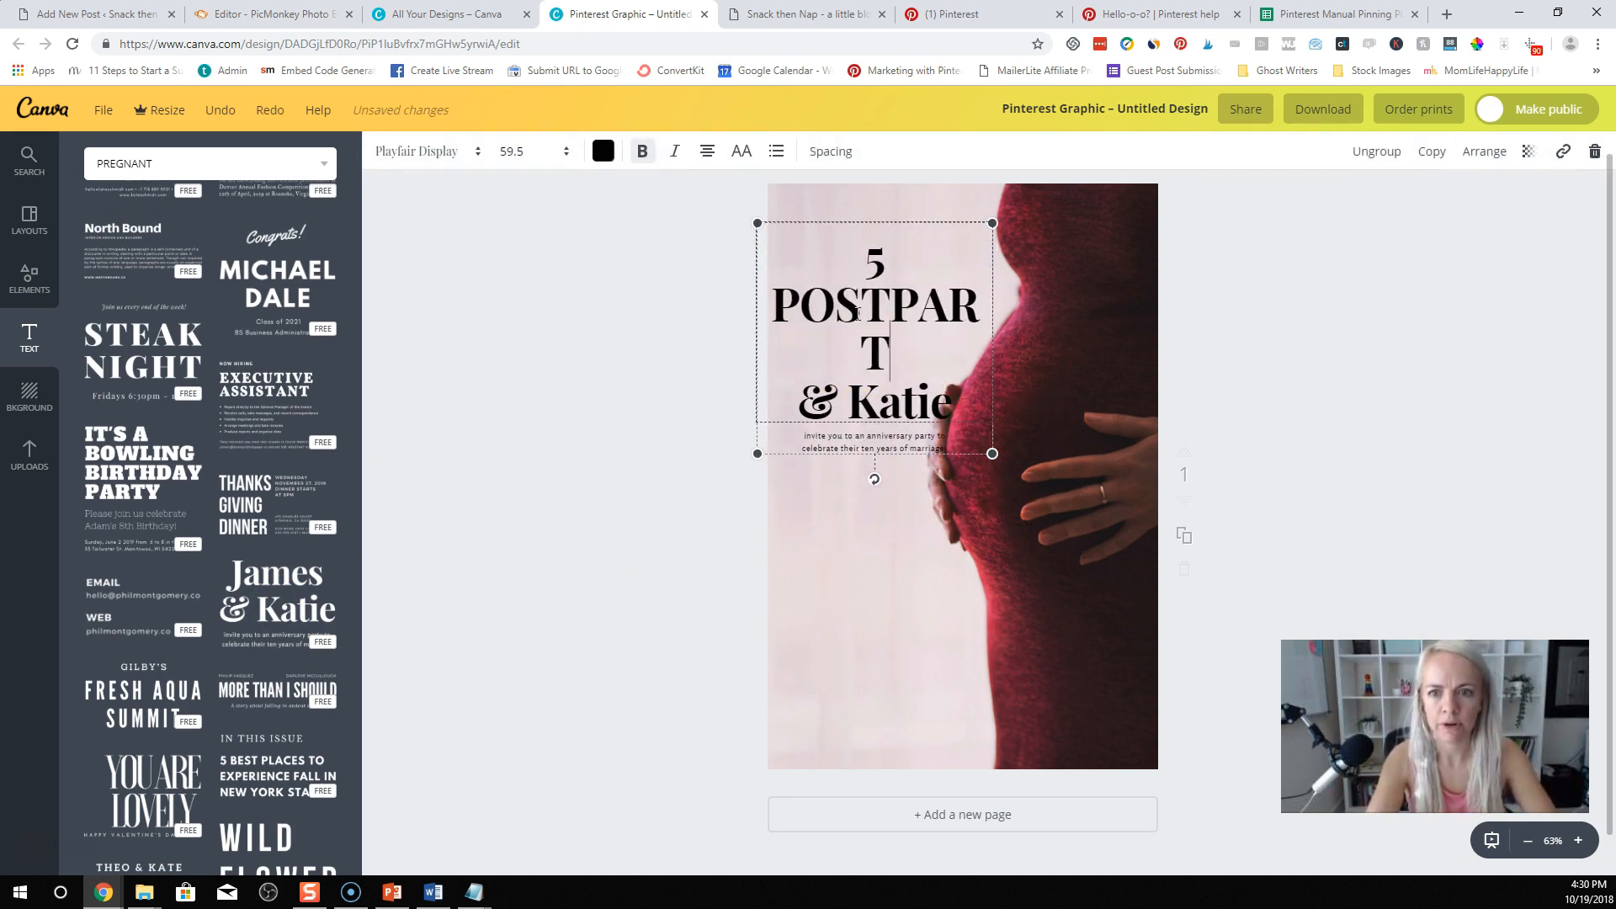
type("UM HAIRLOSS TIPS")
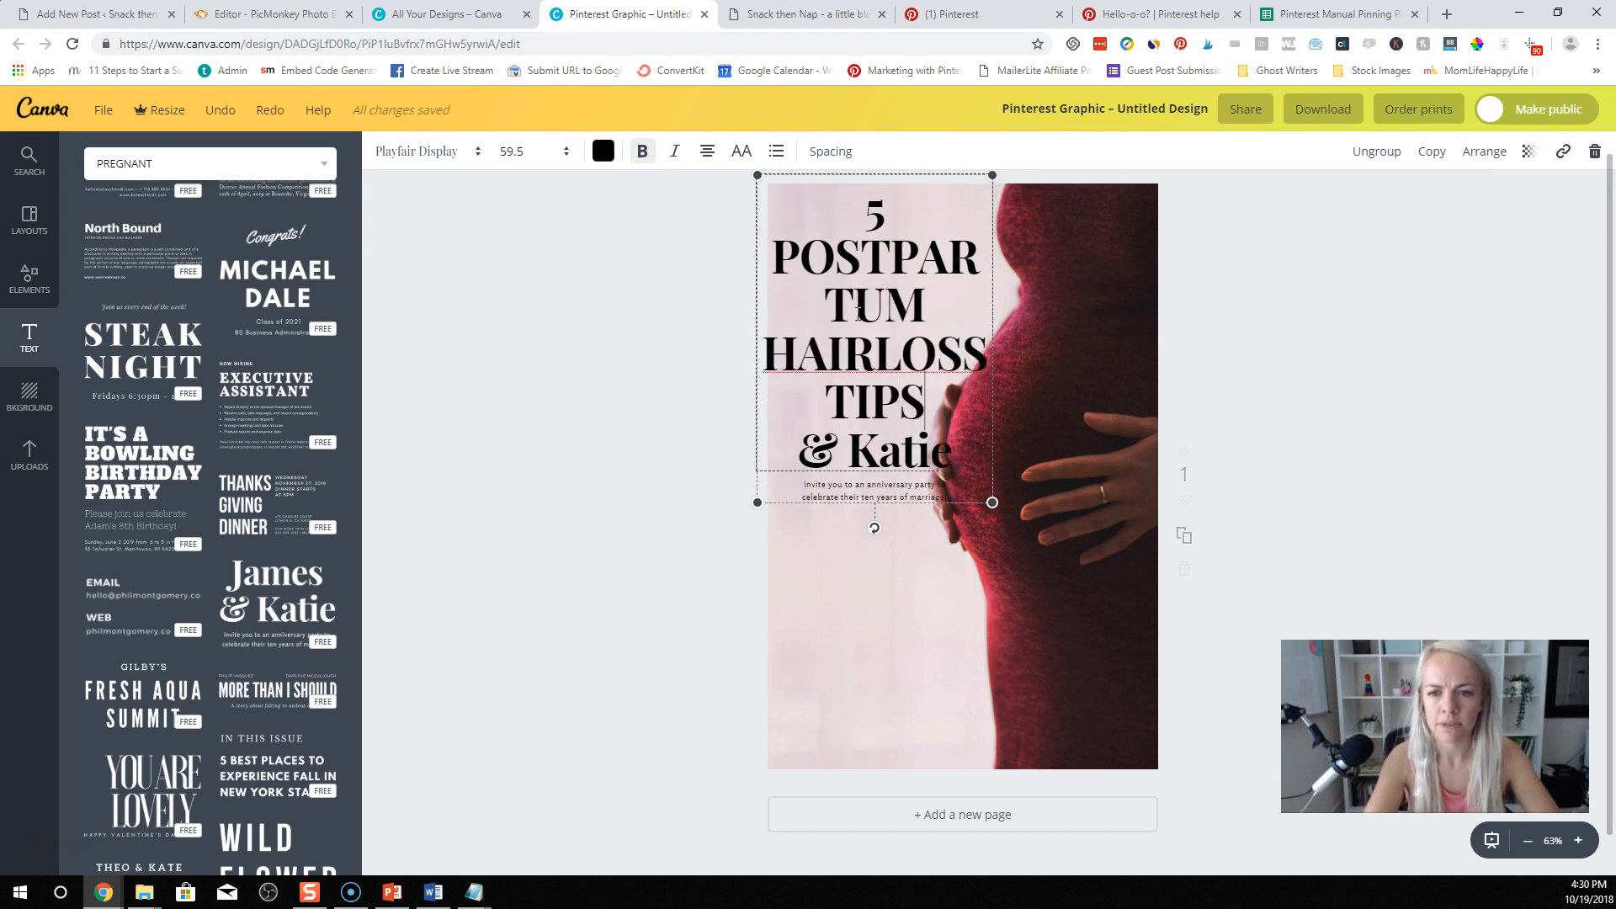
key("BackSpace")
type("S")
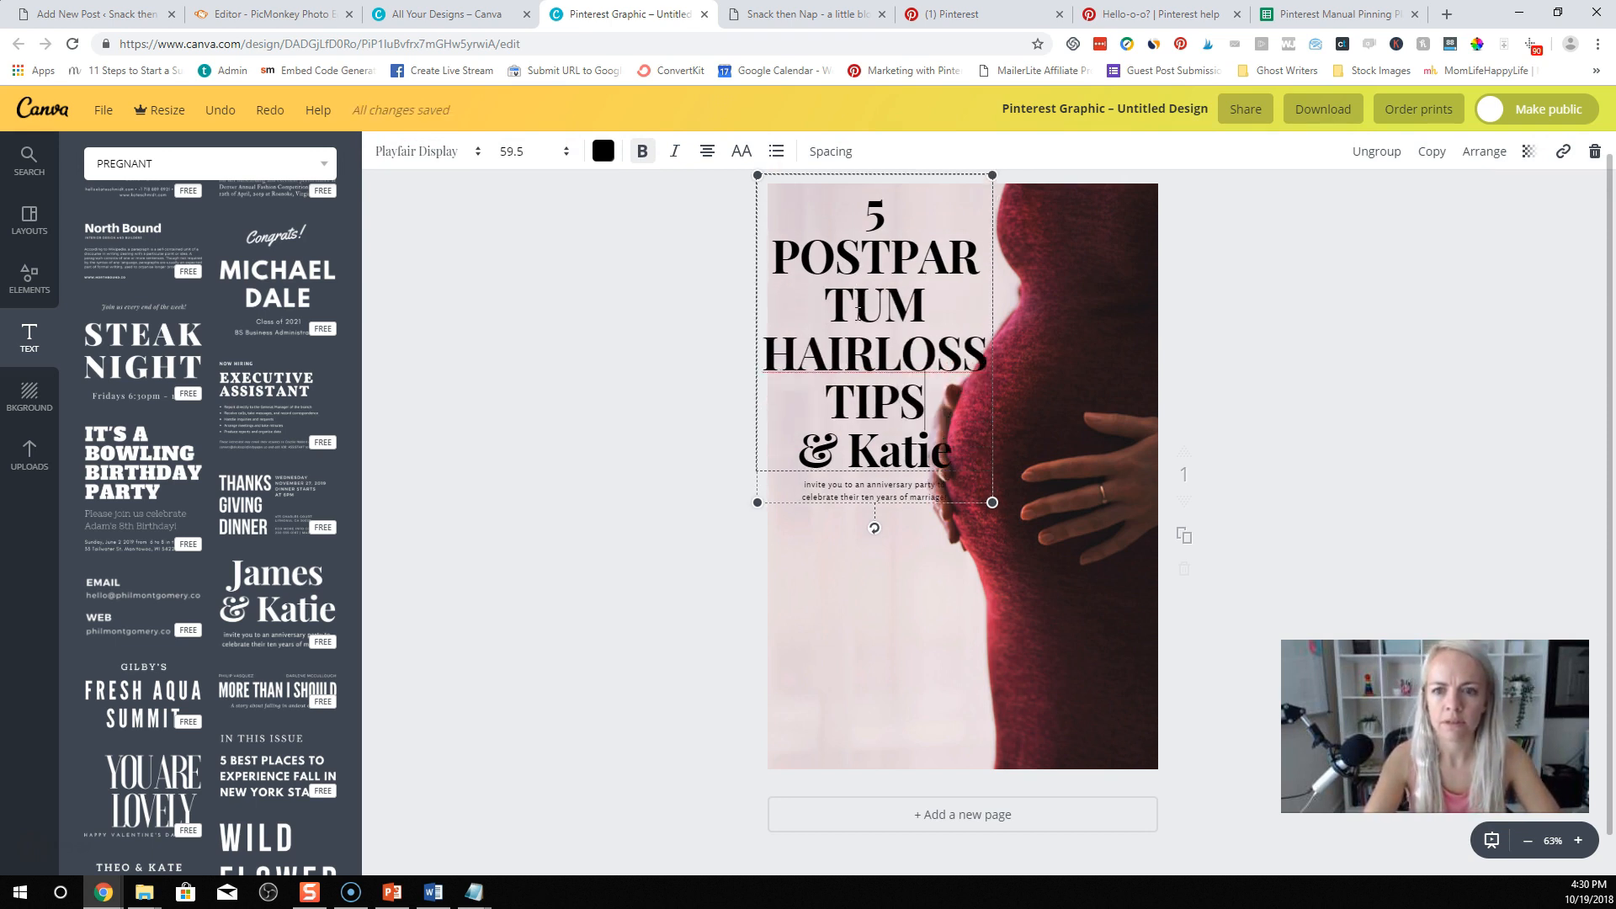
left_click_drag(810, 448, 1119, 598)
key("BackSpace")
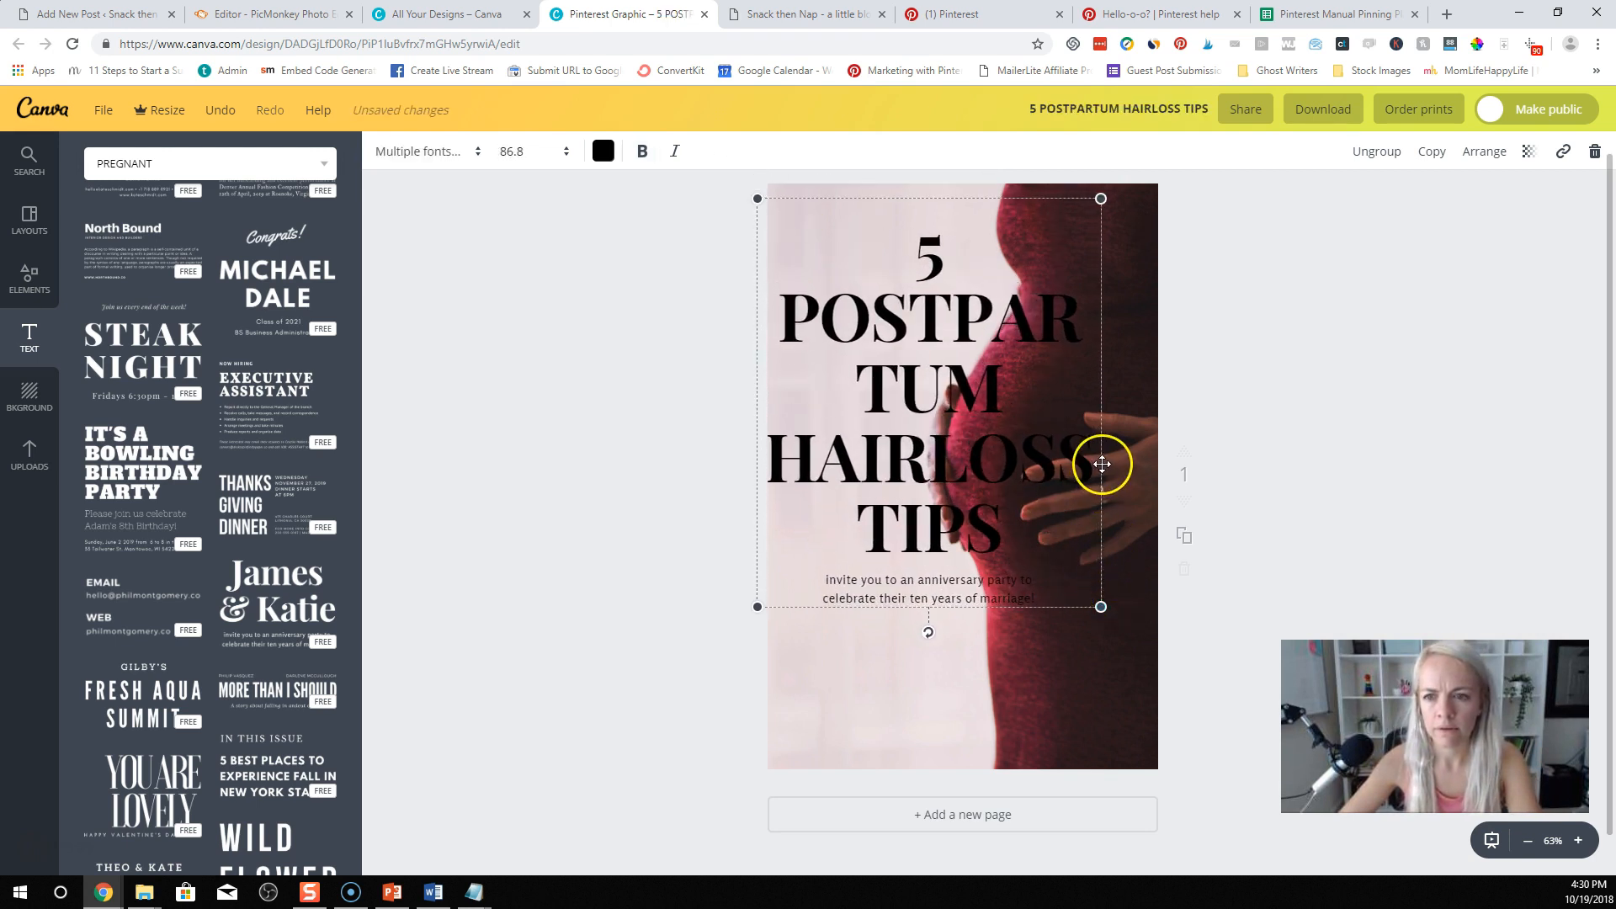
Step: Scale the text group down slightly, try heading font size 48, and set the heading to 56
left_click_drag(1100, 200, 1113, 253)
left_click(856, 324)
left_click(541, 153)
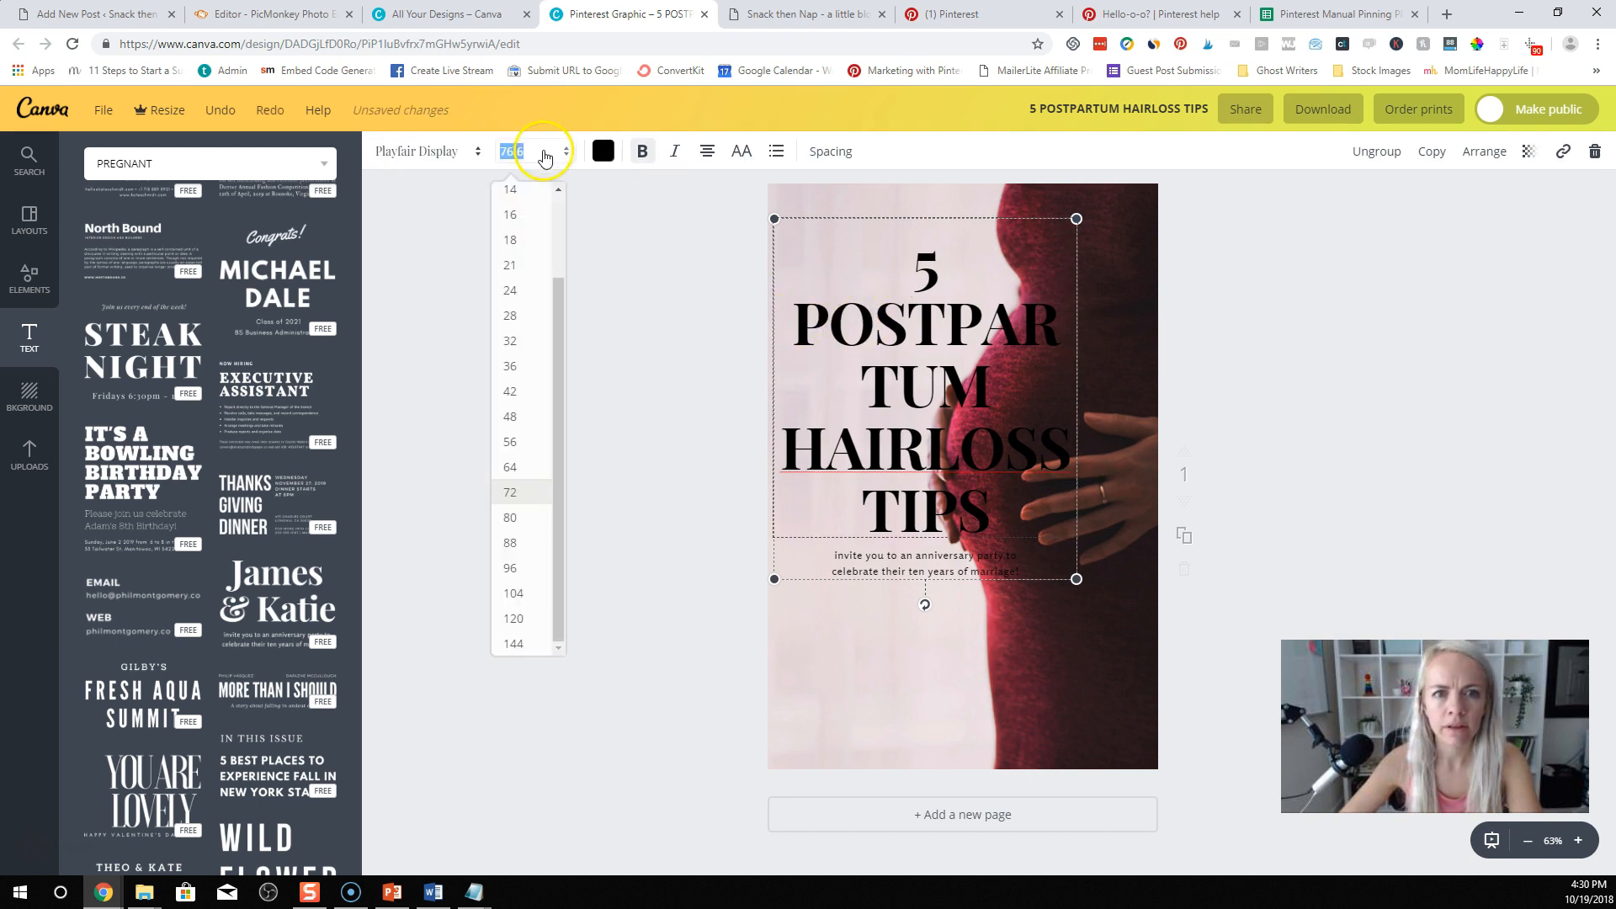
left_click(516, 394)
left_click(557, 154)
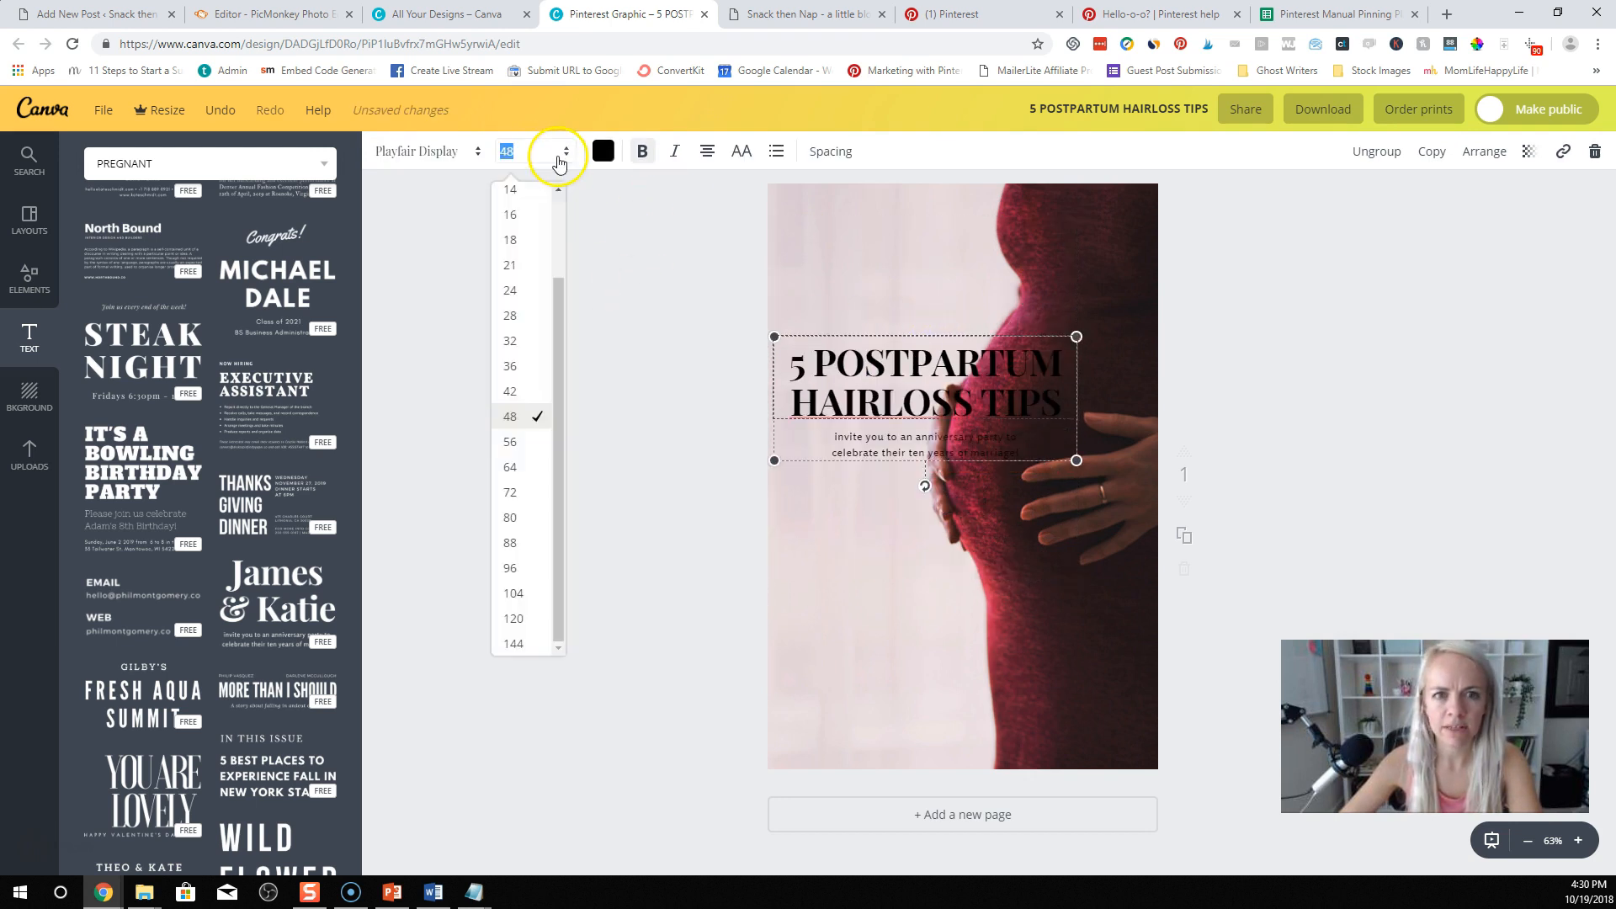
left_click(526, 432)
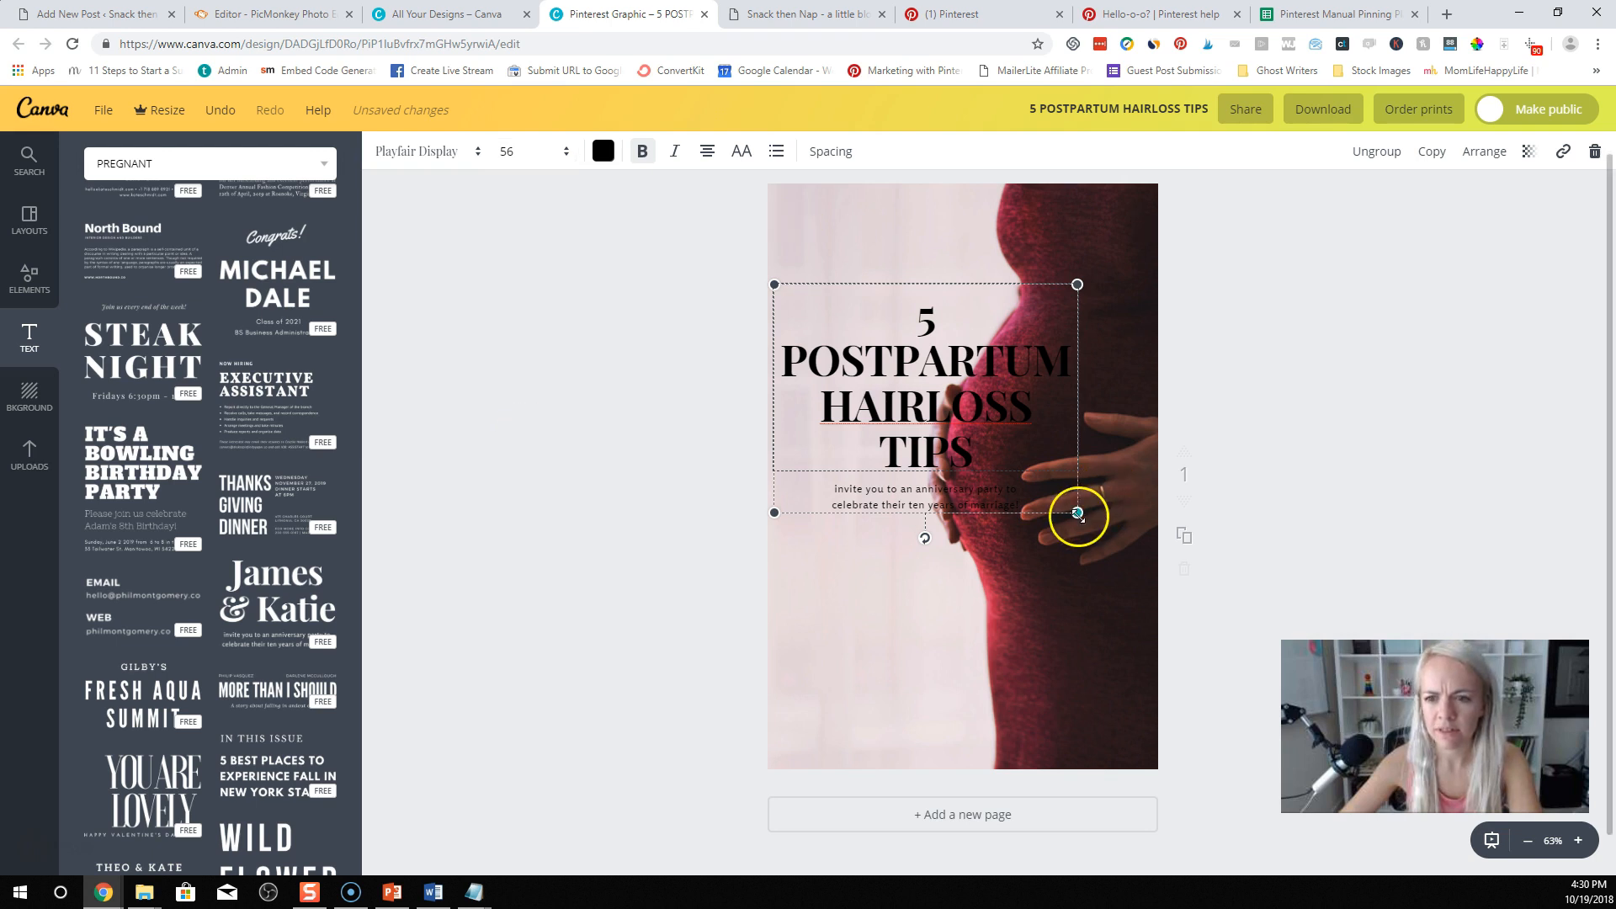
Step: Enlarge the text group slightly, move it up the page, and shift the background photo to the right
left_click_drag(1077, 513, 1122, 537)
left_click_drag(1032, 480, 1012, 369)
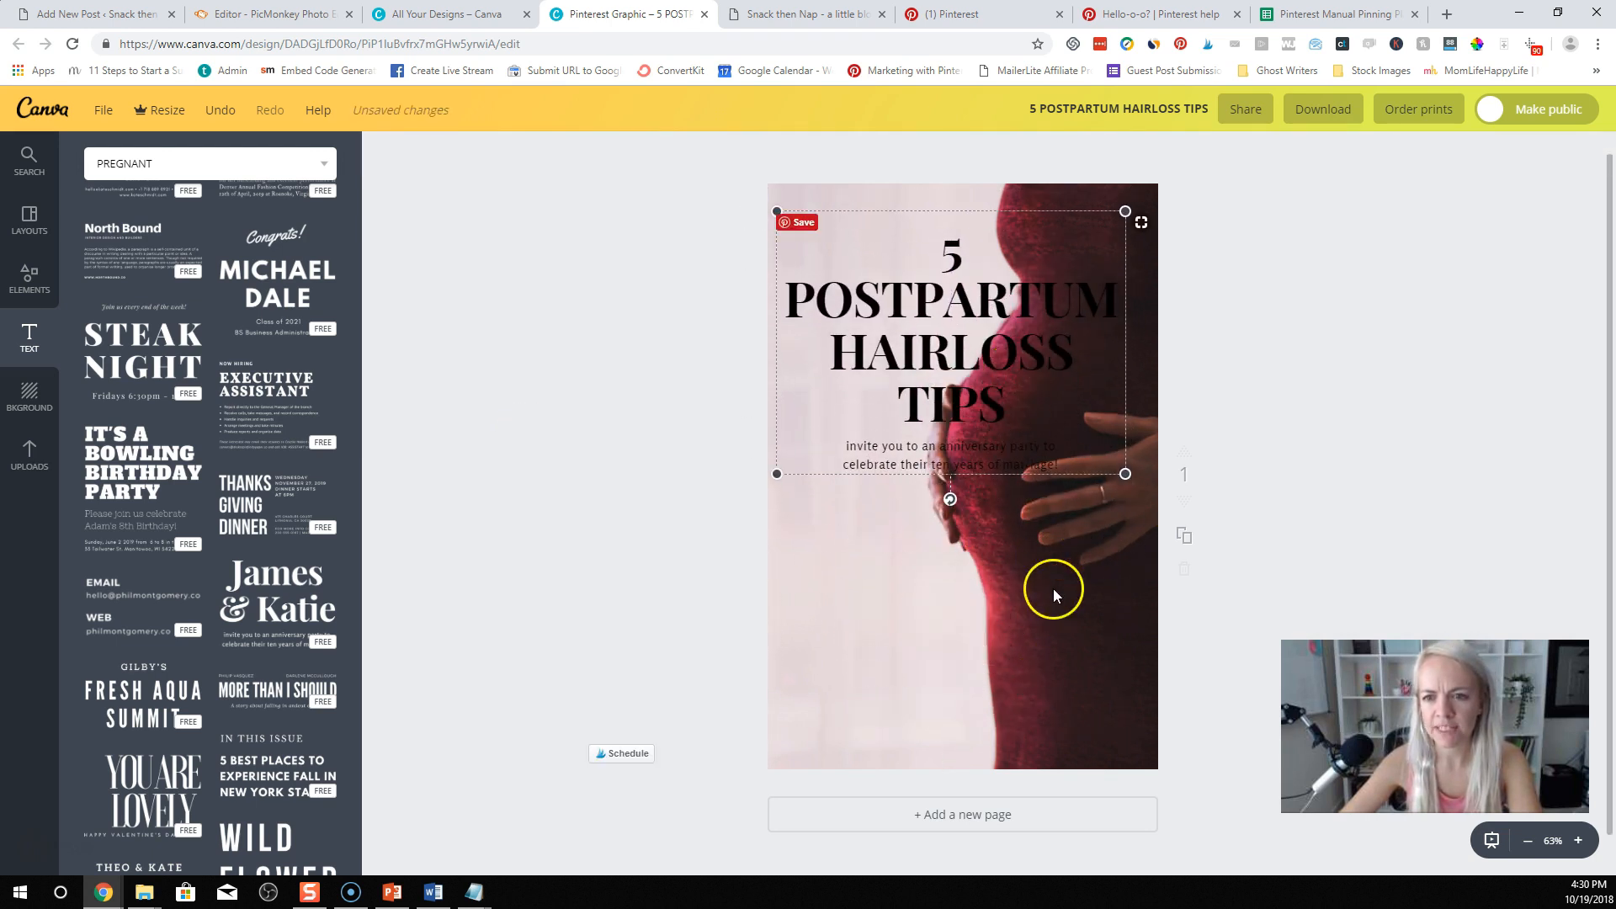
left_click(1067, 718)
left_click_drag(1067, 718, 1122, 718)
Step: Move the text group near the page's upper left and scale it down until the heading's font size is 57.8
mouse_move(935, 317)
left_mouse_down()
mouse_move(924, 332)
mouse_move(920, 313)
left_mouse_up()
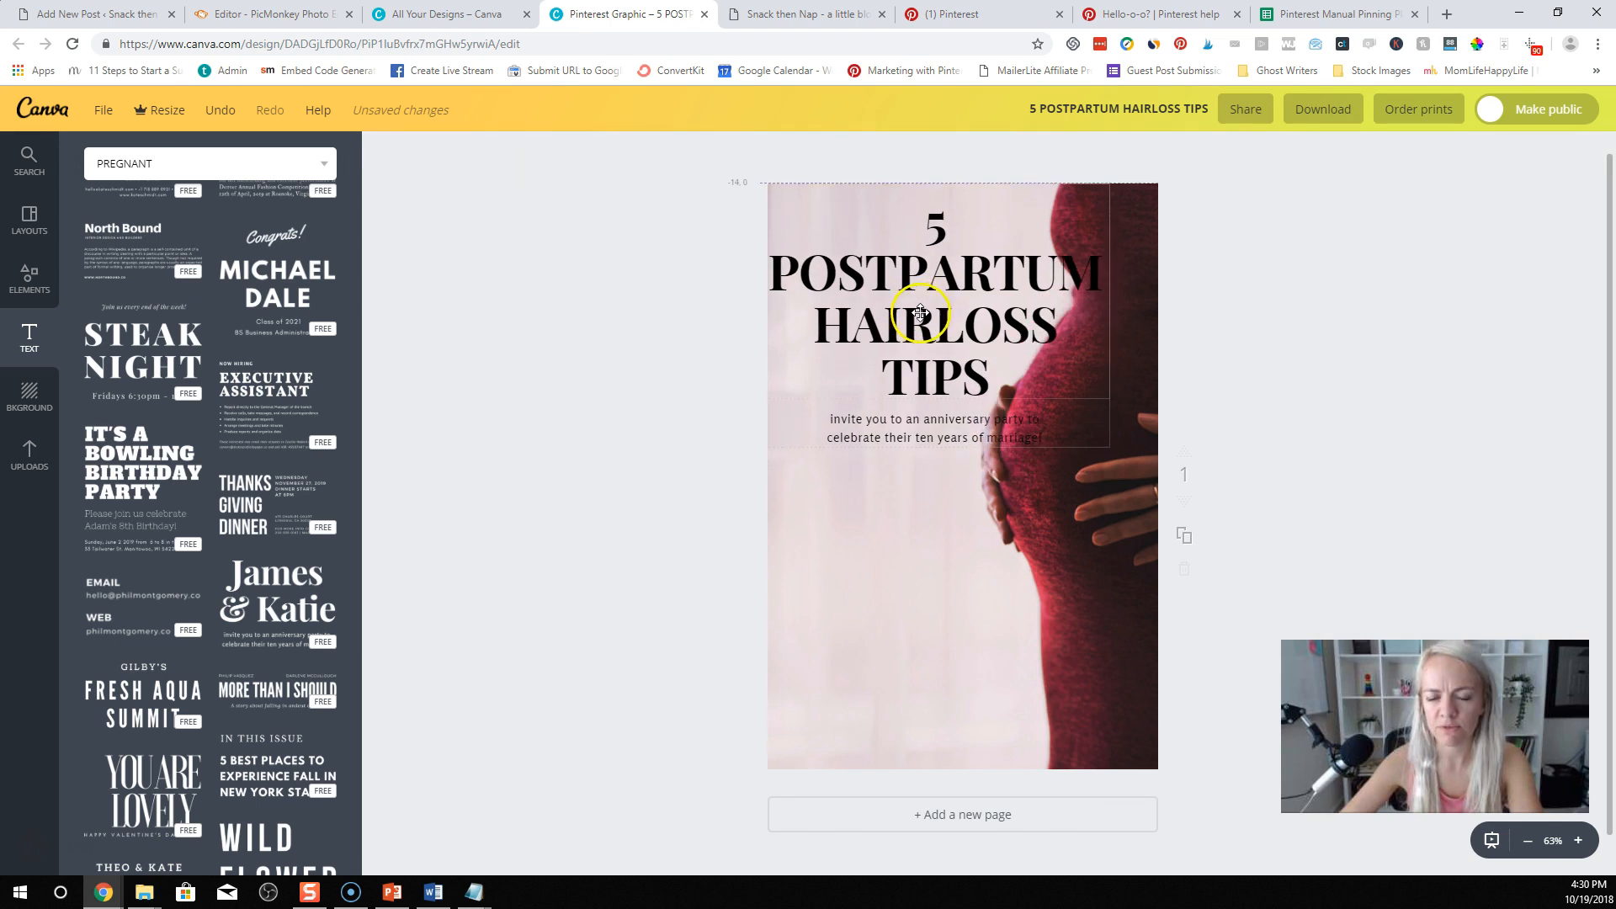
left_click_drag(1078, 284, 1078, 284)
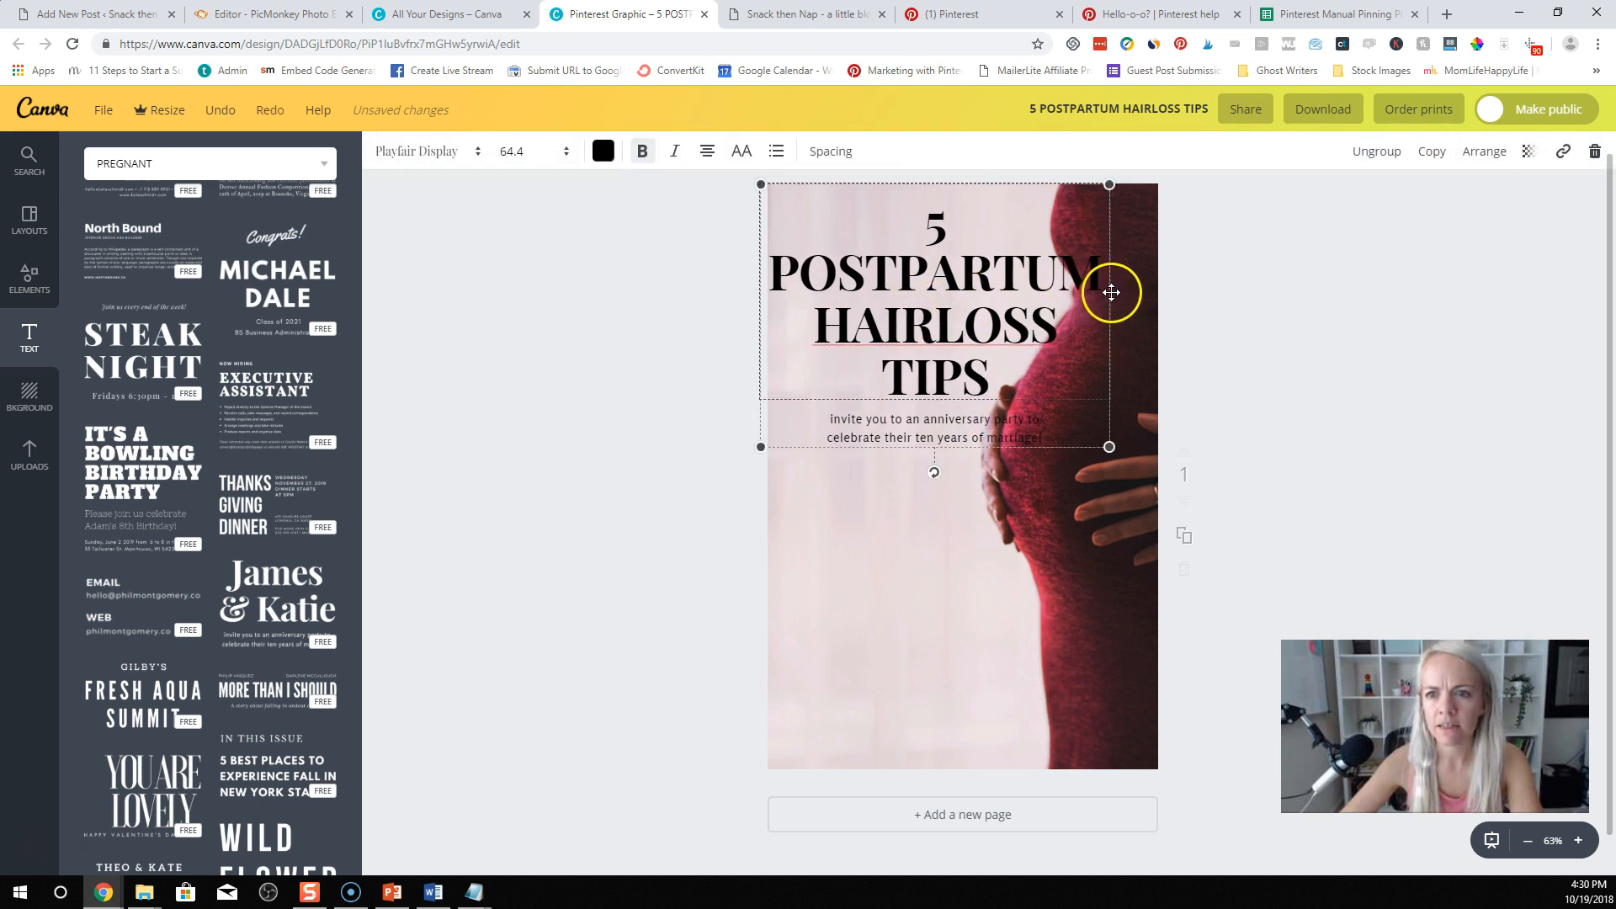
left_click_drag(1108, 447, 1074, 421)
left_click_drag(913, 278, 931, 361)
Step: Reword the heading to "5 TIPS FOR POSTPARTUM HAIRLOSS", removing the trailing "TIPS"
left_click_drag(949, 257, 941, 228)
type("TIPS FOR")
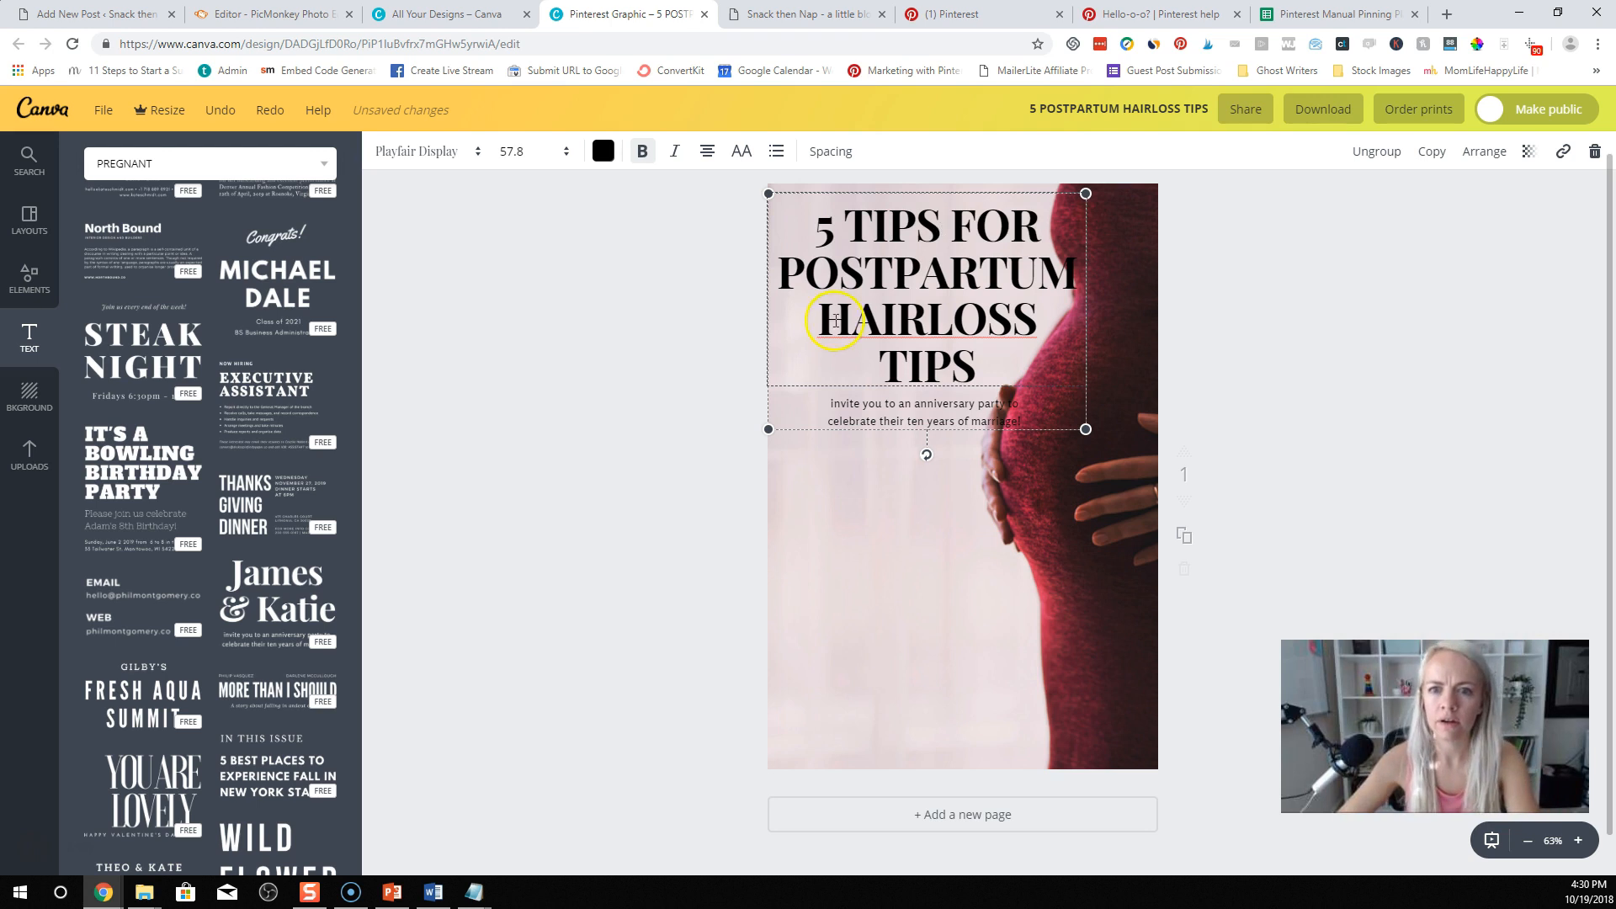
double_click(929, 370)
key("BackSpace")
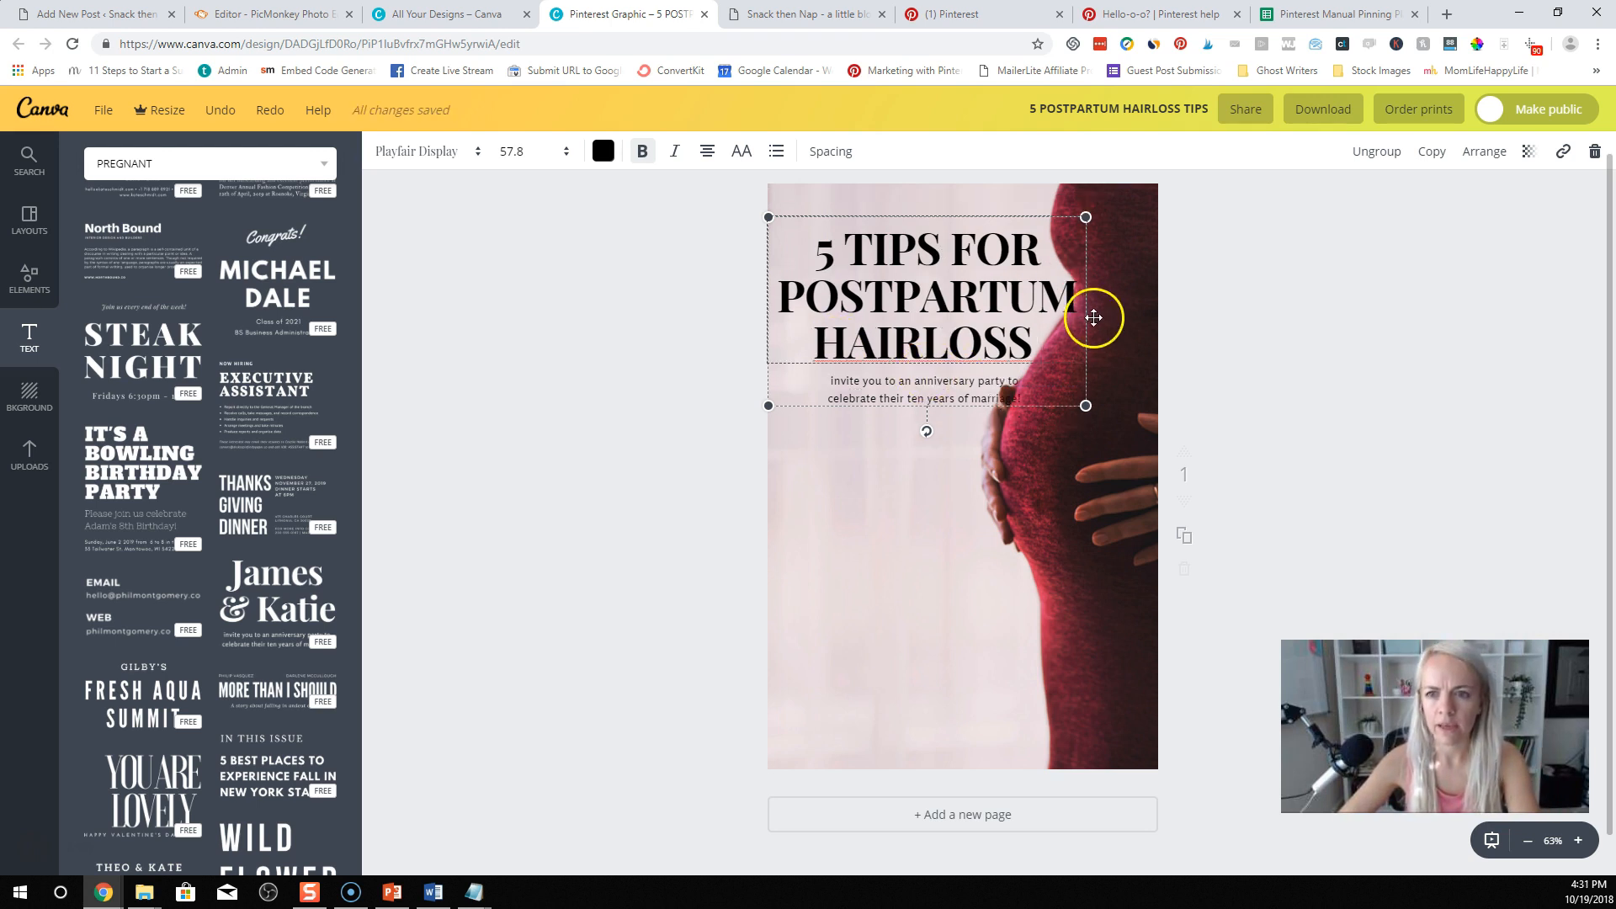
left_click_drag(1035, 223, 1030, 222)
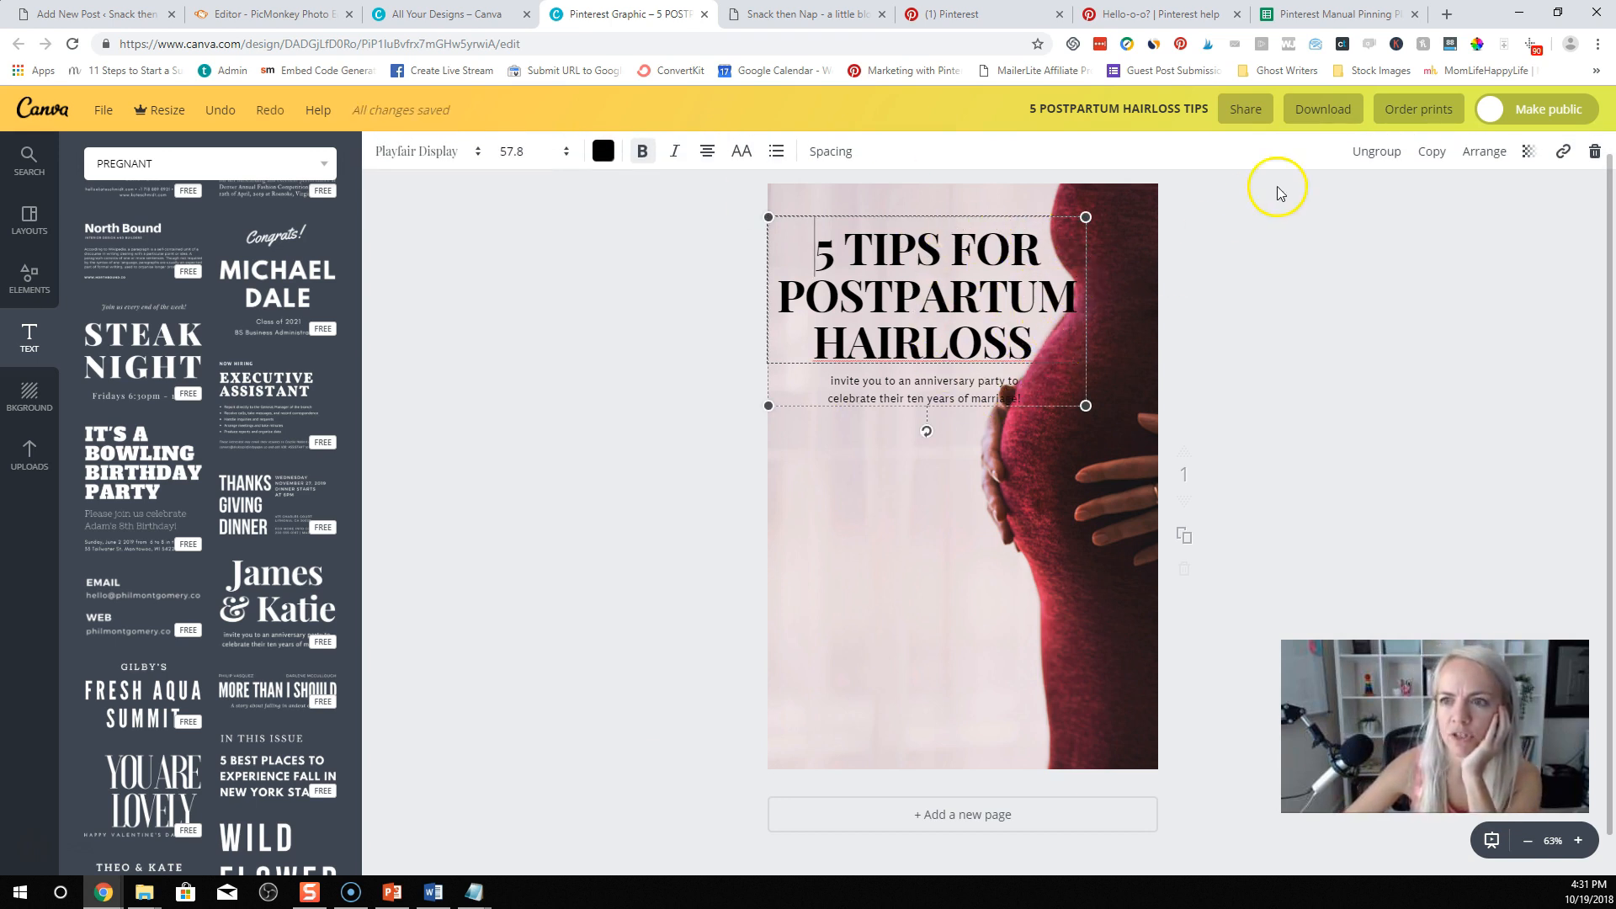
Step: Ungroup the text, move the small invitation text down to mid-page, and adjust the heading's position and box width
left_click(1377, 152)
left_click_drag(912, 399, 917, 501)
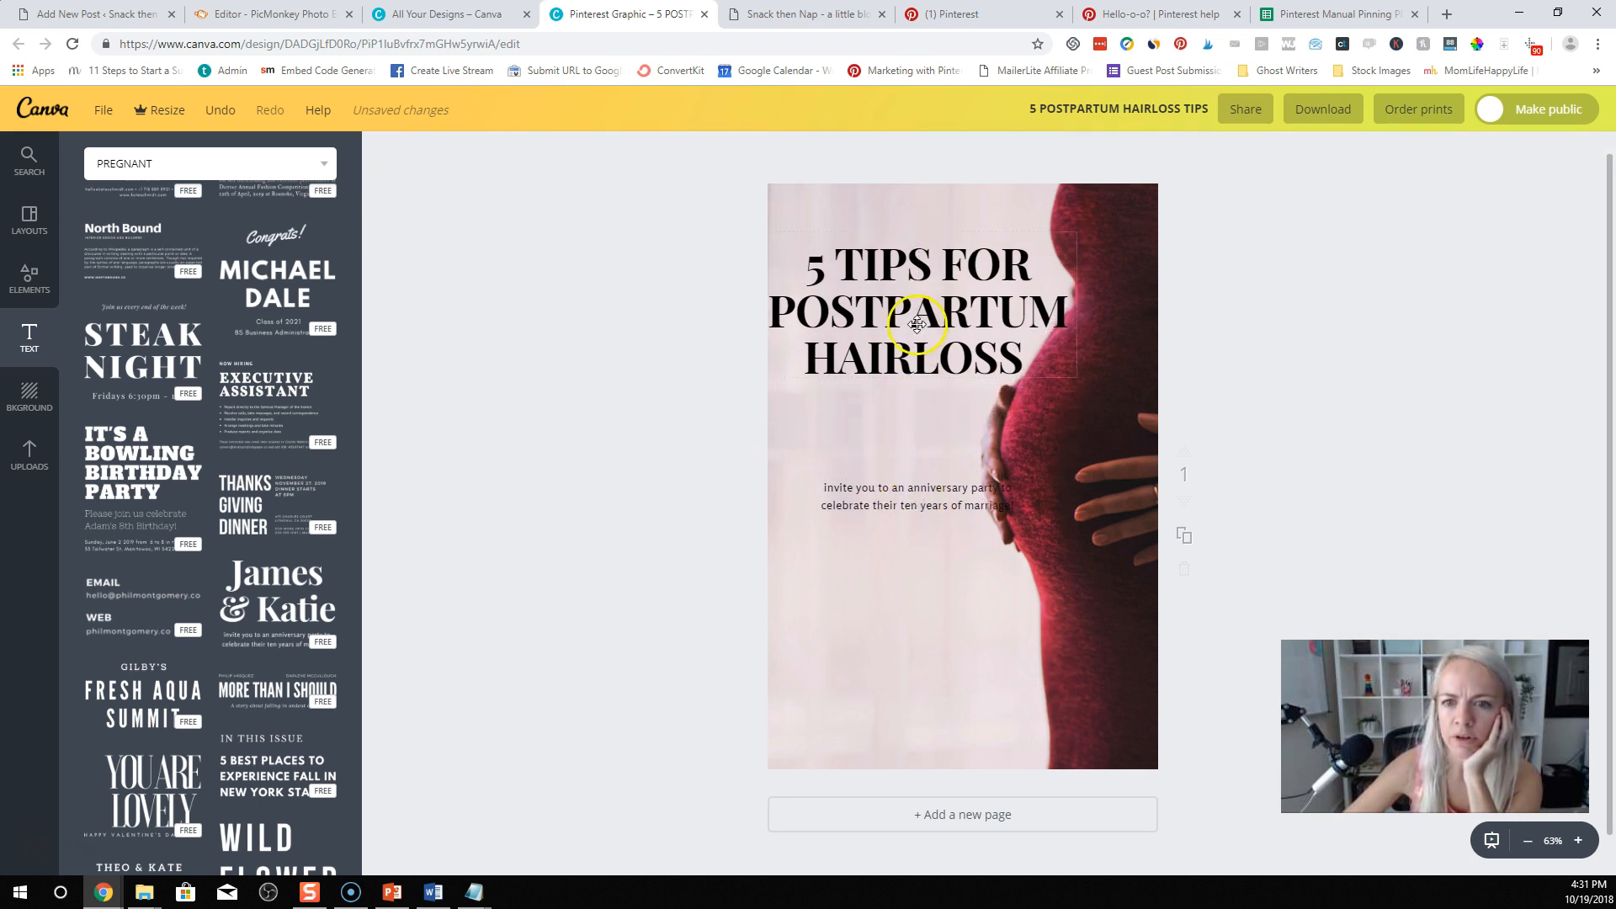
left_click_drag(916, 324, 917, 329)
left_click(1026, 312)
mouse_move(1084, 311)
left_mouse_down()
mouse_move(1129, 306)
mouse_move(1098, 308)
left_mouse_up()
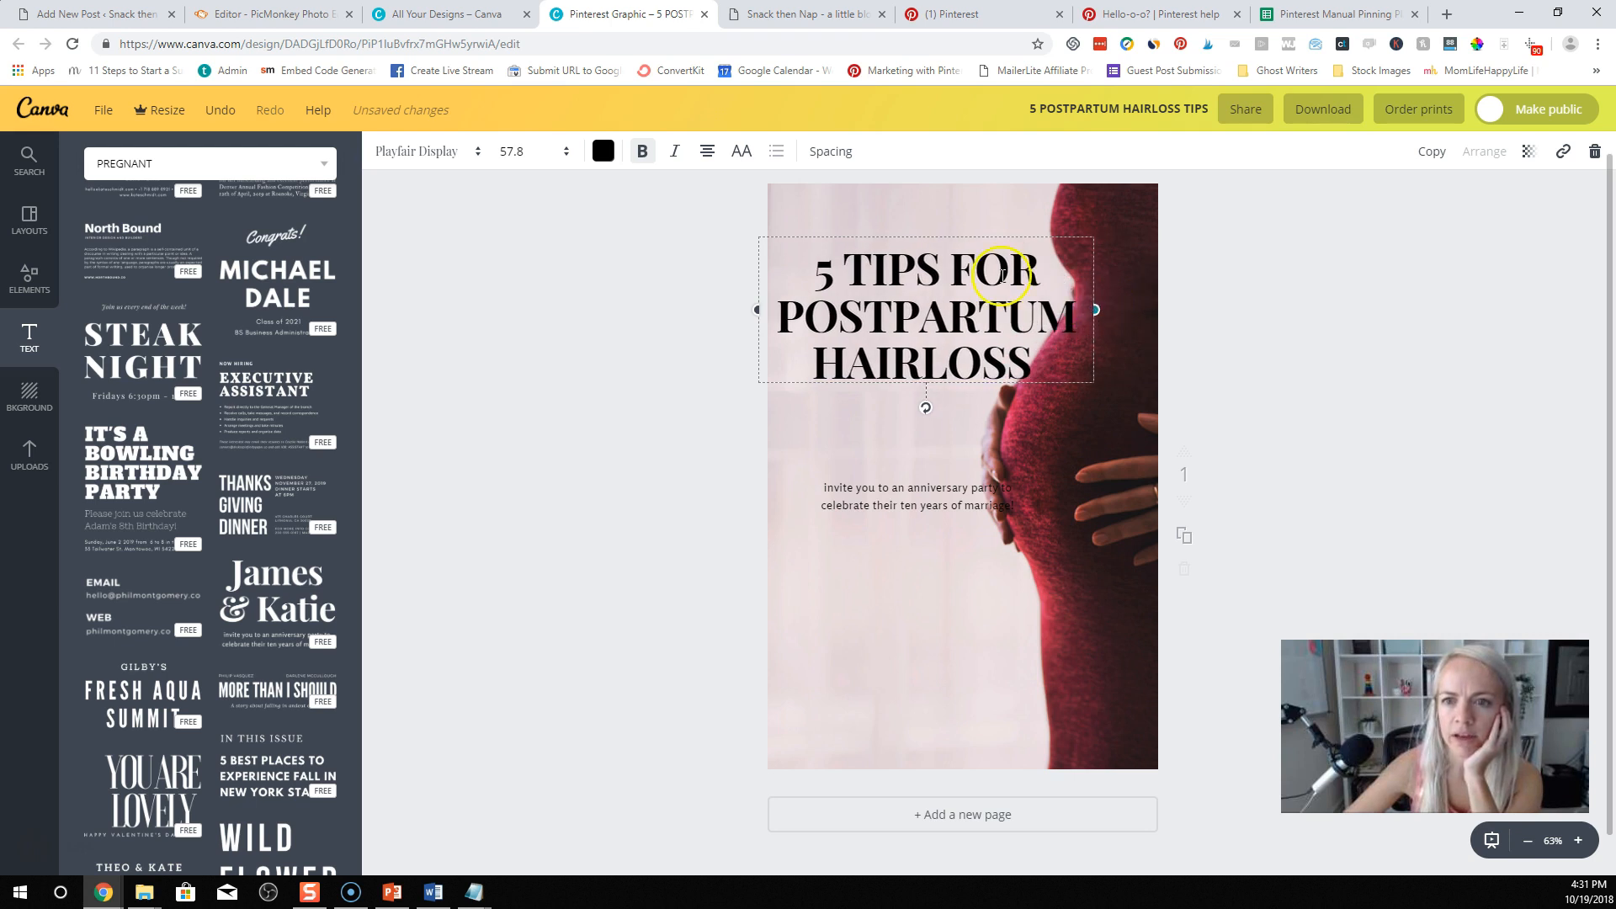
Step: Duplicate the heading and place the copy below the small invitation text
left_click_drag(1031, 267, 852, 267)
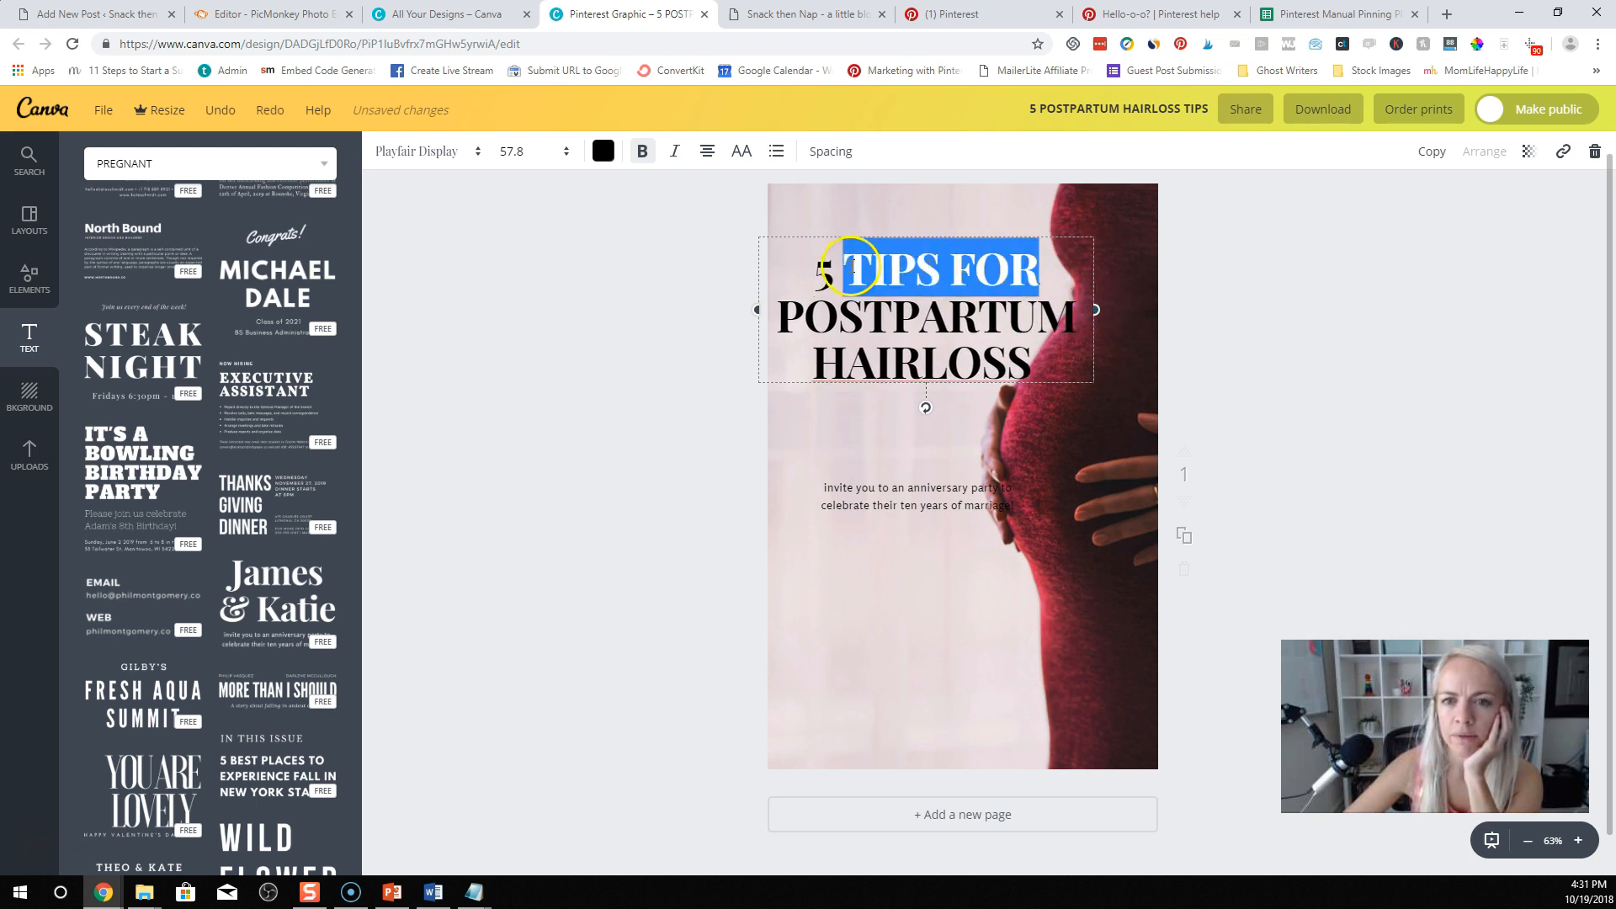
left_click(895, 389)
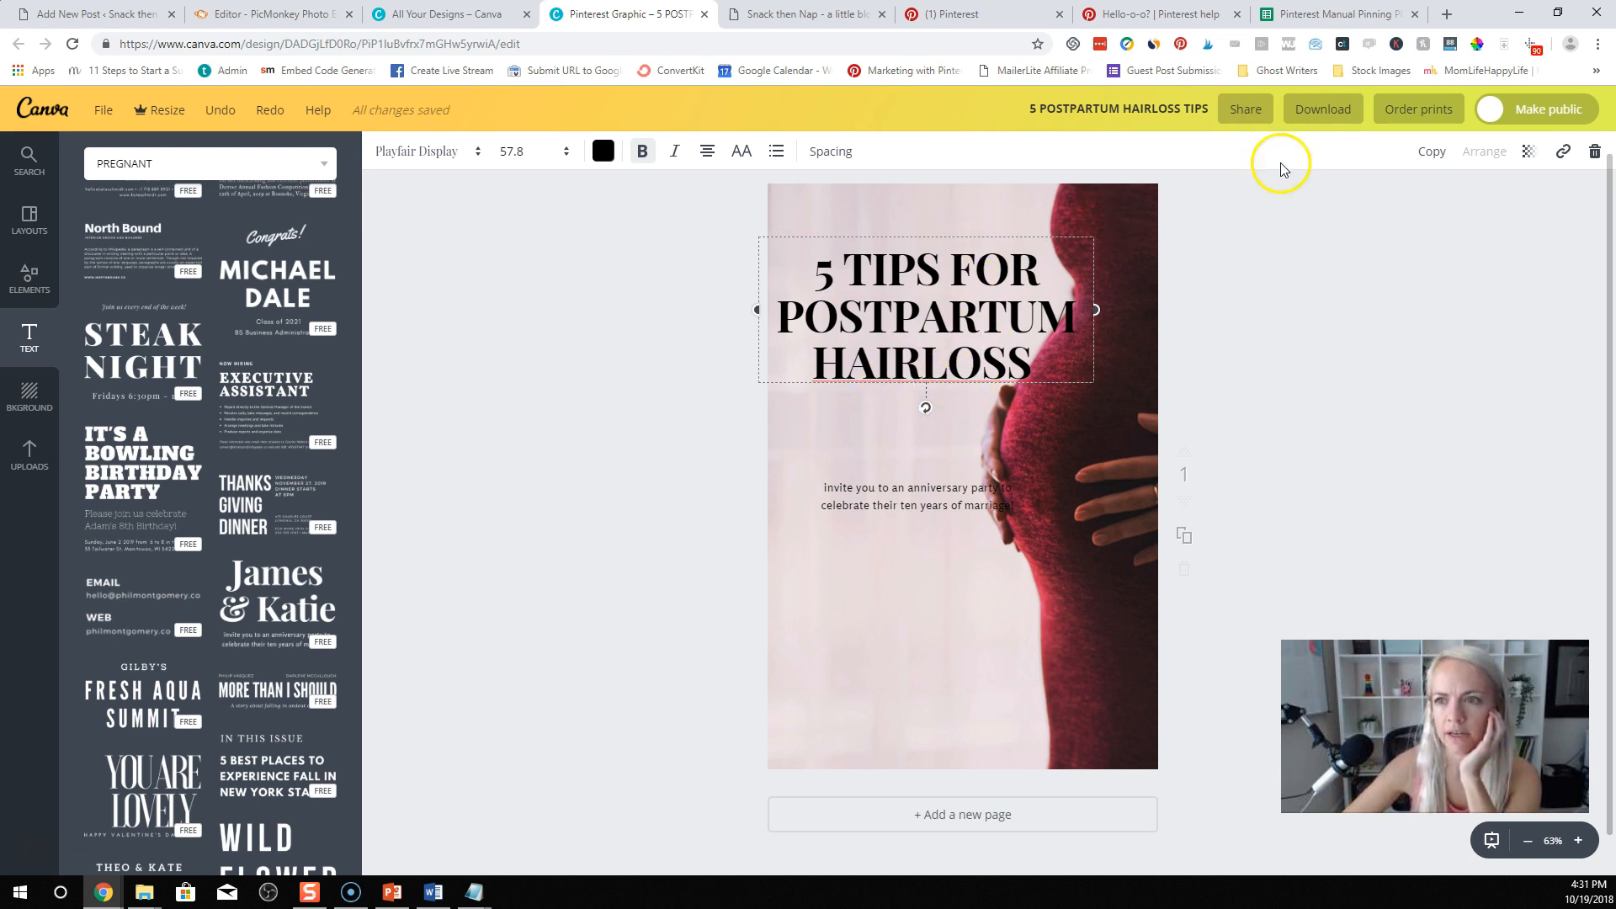
left_click(1431, 154)
left_click_drag(920, 362, 909, 650)
Step: Delete "5 TIPS FOR" from the upper heading and trim the lower copy to only "5 TIPS FOR"
left_click(1021, 268)
left_click_drag(1040, 269, 757, 258)
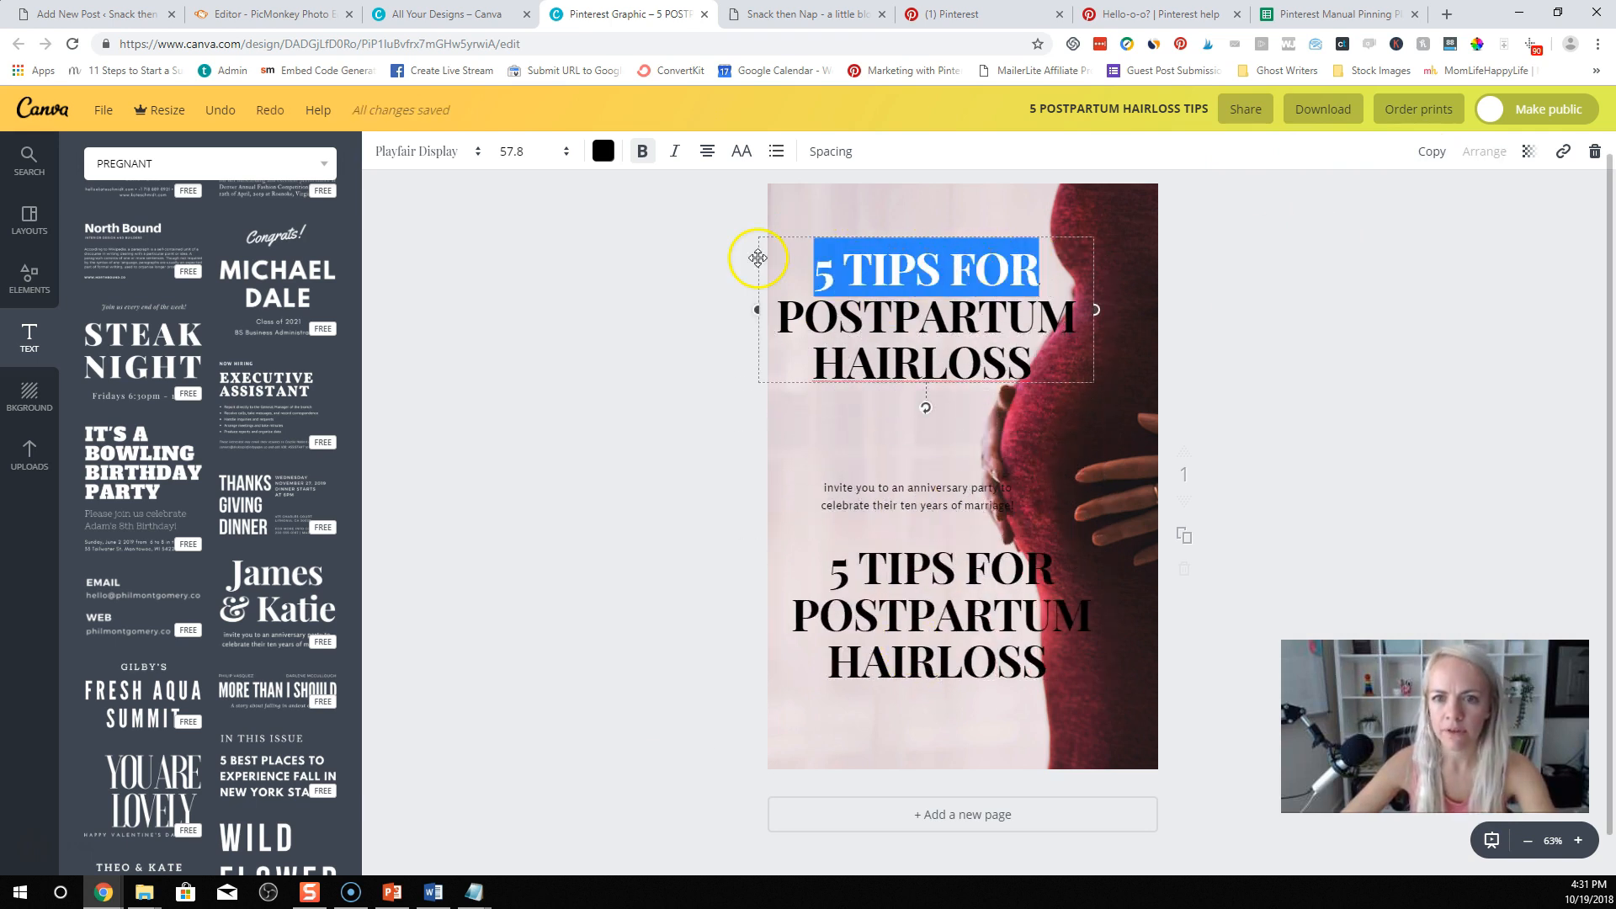
key("BackSpace")
left_click(871, 620)
mouse_move(798, 613)
left_mouse_down()
mouse_move(996, 627)
mouse_move(795, 614)
left_mouse_up()
left_click(1049, 653)
key("BackSpace")
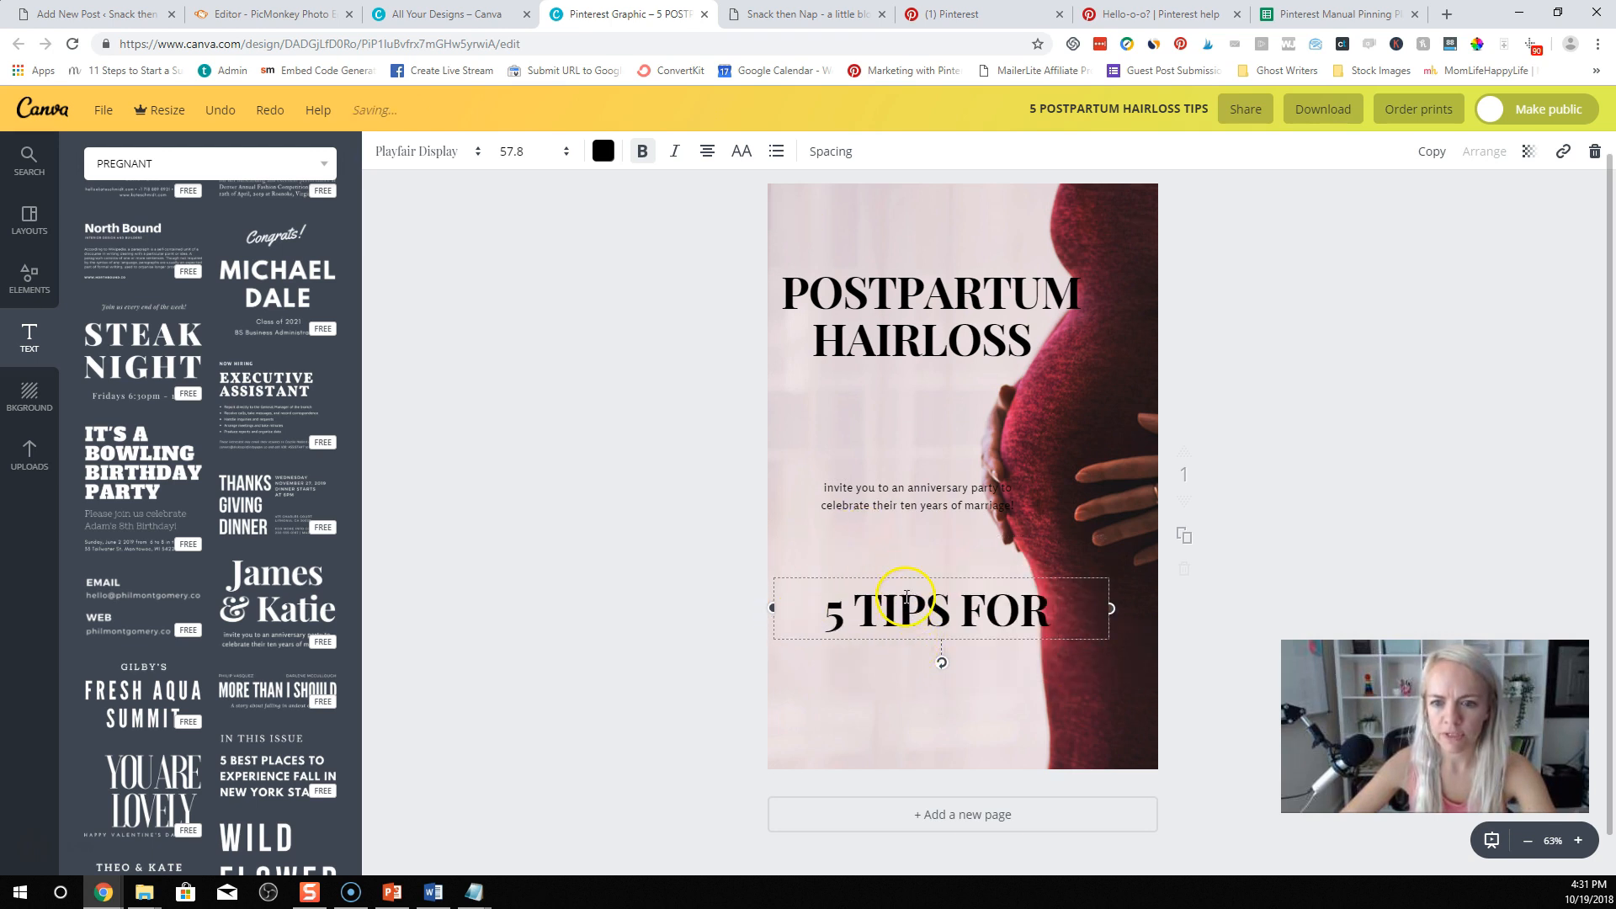
Step: Move the "5 TIPS FOR" text above "POSTPARTUM HAIRLOSS", set its font size to 72, and nudge it upward
left_click_drag(908, 589, 1052, 610)
left_click(941, 615)
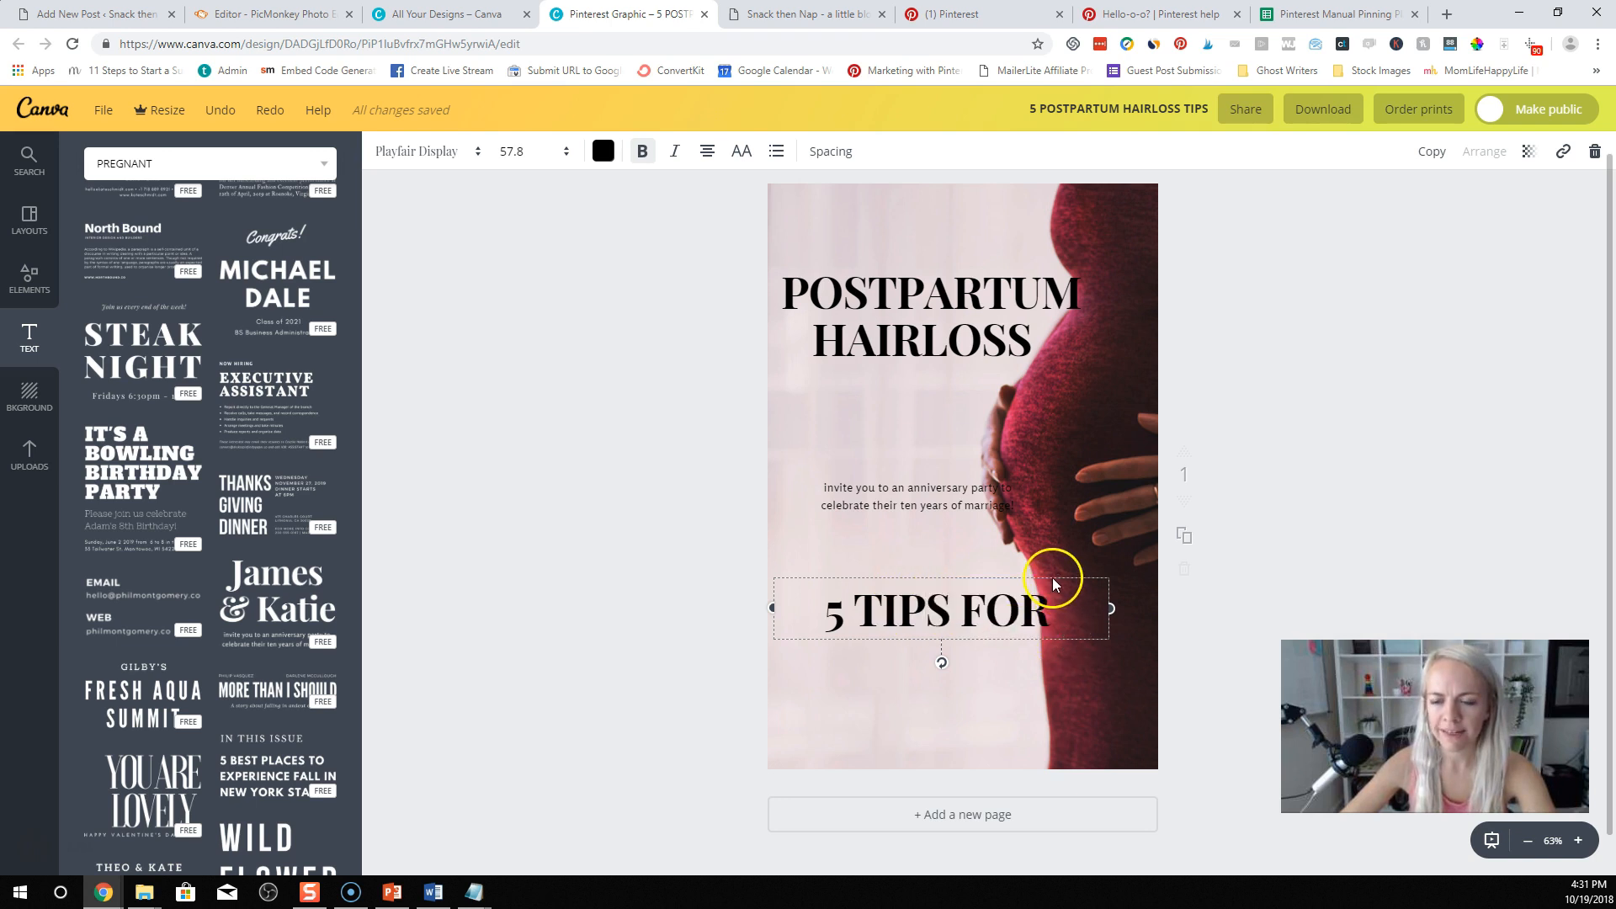
left_click_drag(813, 573, 800, 211)
left_click(510, 152)
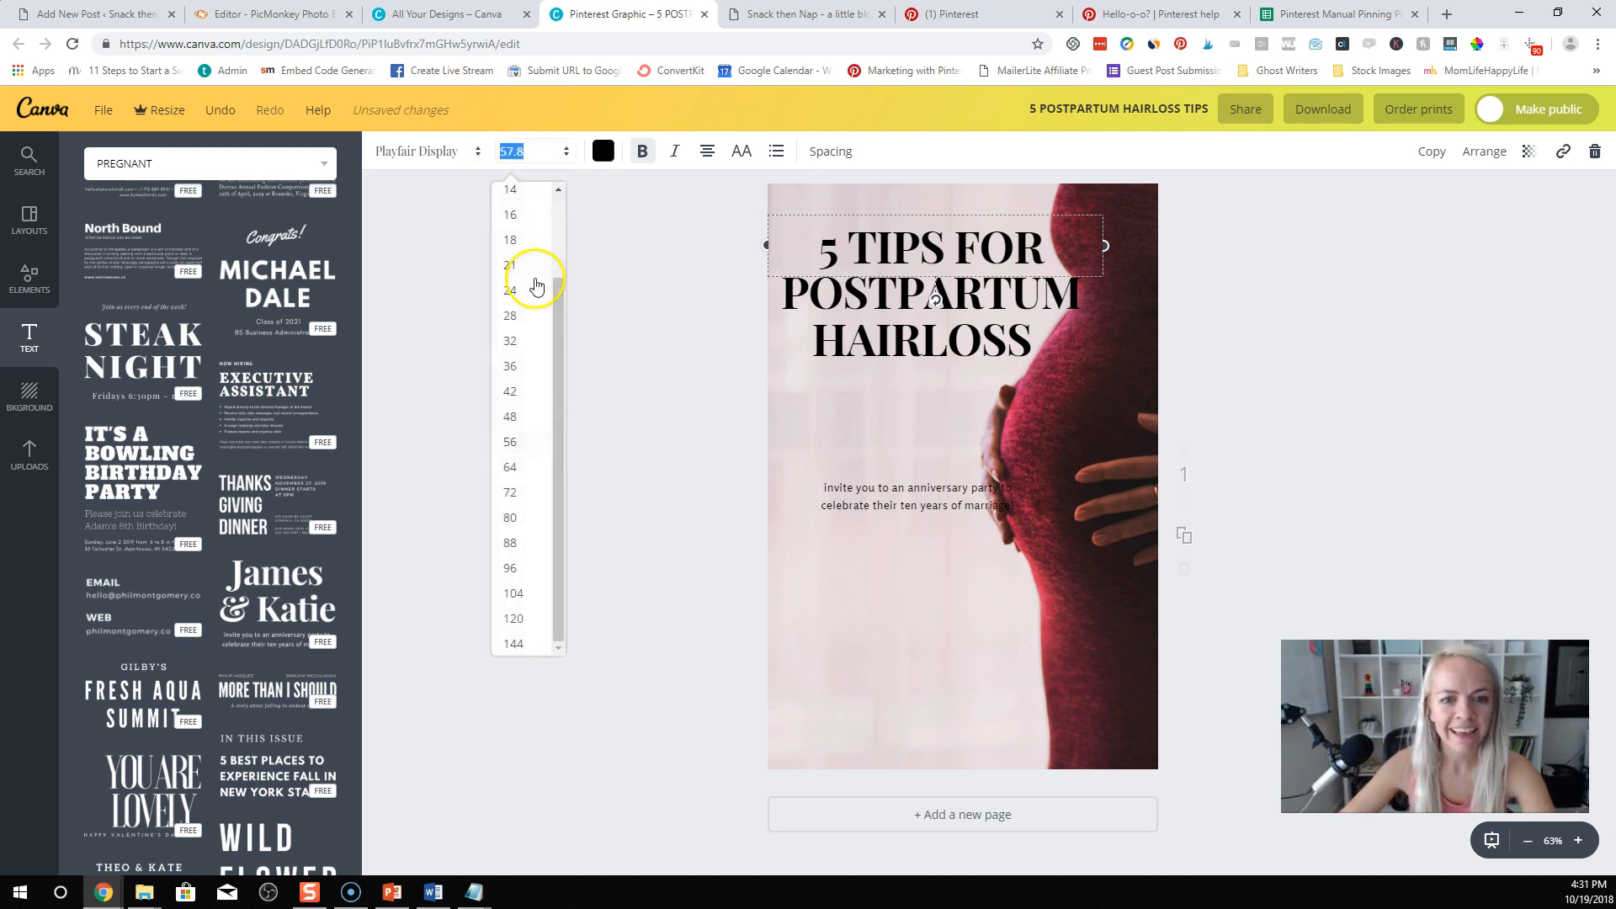
left_click(510, 467)
left_click(516, 160)
left_click(510, 492)
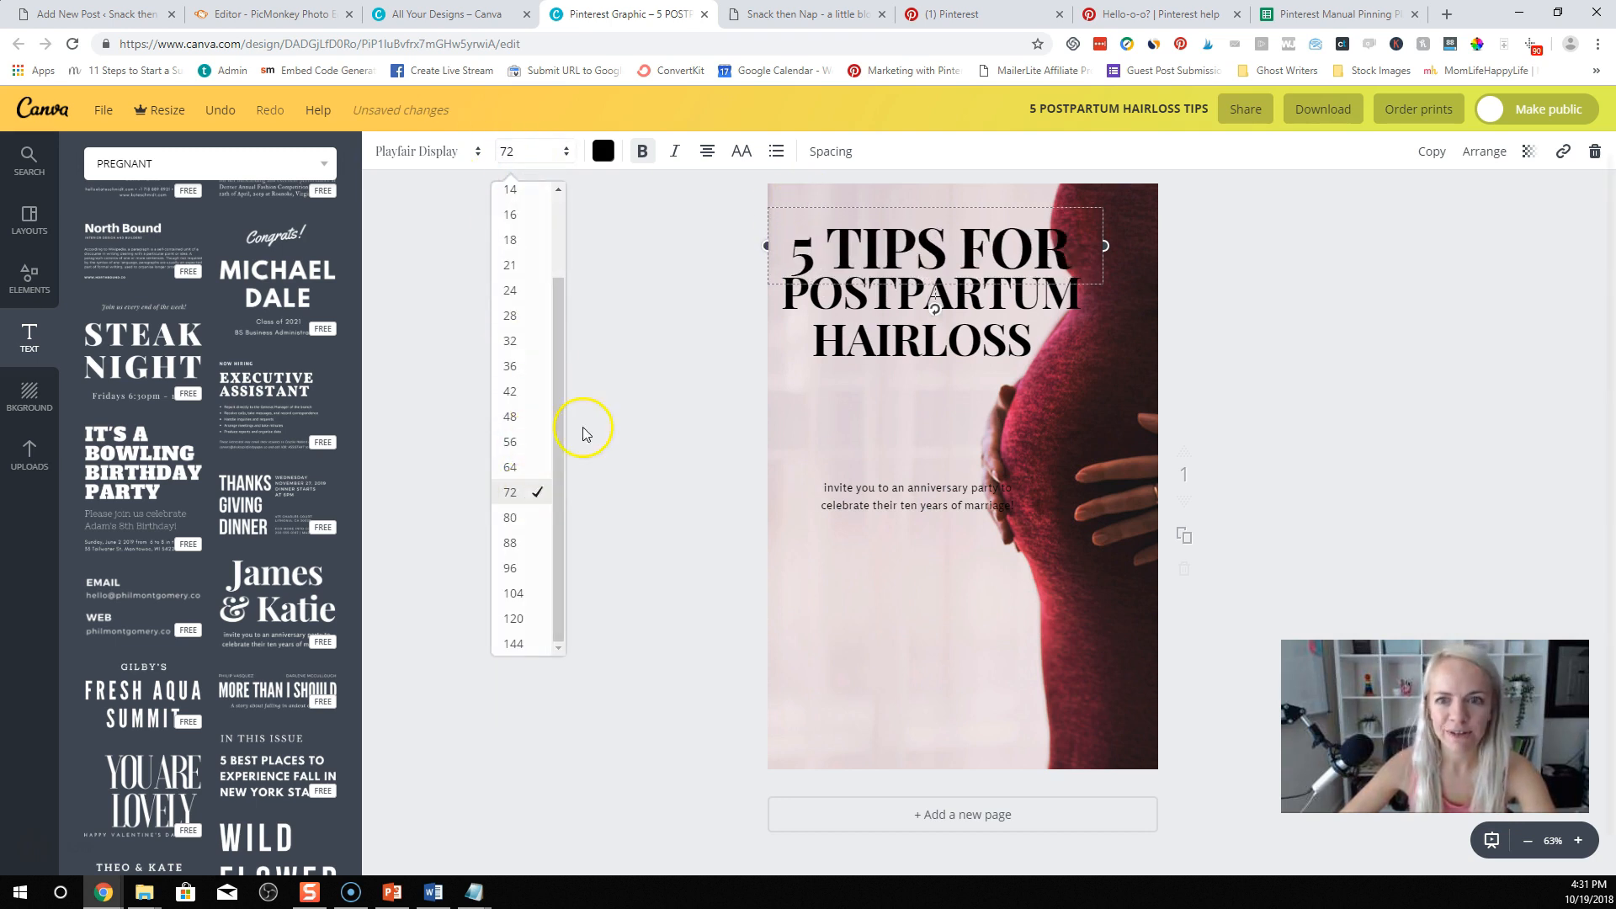
mouse_move(1002, 205)
left_mouse_down()
mouse_move(981, 188)
mouse_move(1001, 201)
left_mouse_up()
Step: Left-align the "POSTPARTUM HAIRLOSS" text, shift it right beneath the "5 TIPS FOR" line, and keep HAIRLOSS as one word
mouse_move(960, 329)
left_mouse_down()
mouse_move(949, 351)
mouse_move(954, 326)
left_mouse_up()
left_click(707, 151)
left_click(711, 201)
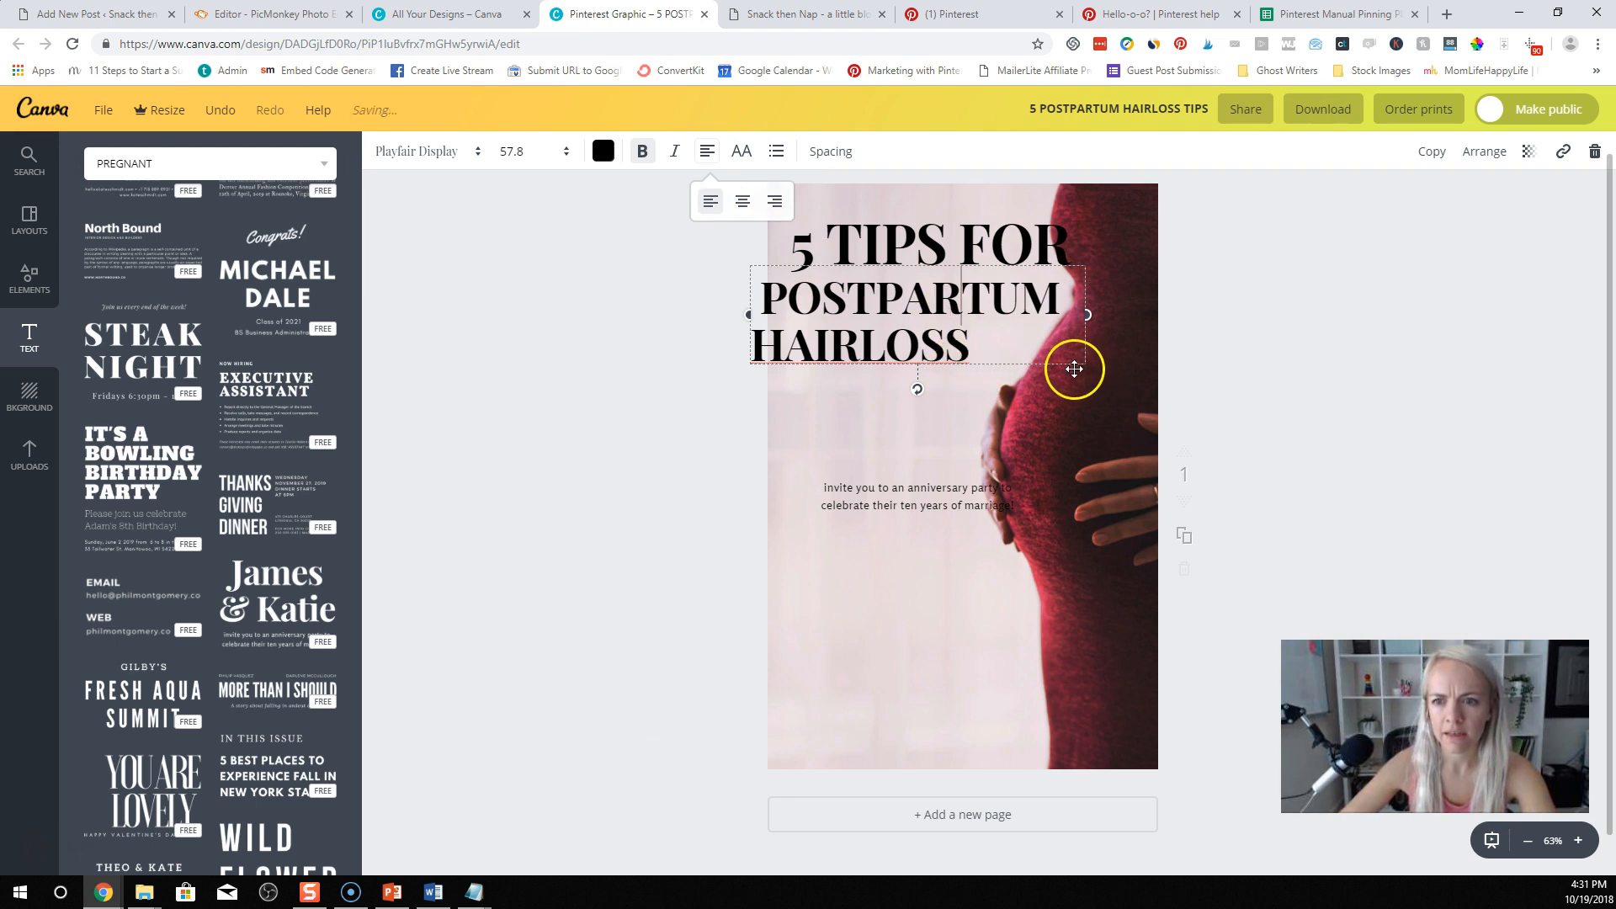
left_click_drag(1075, 368, 1101, 371)
left_click(896, 350)
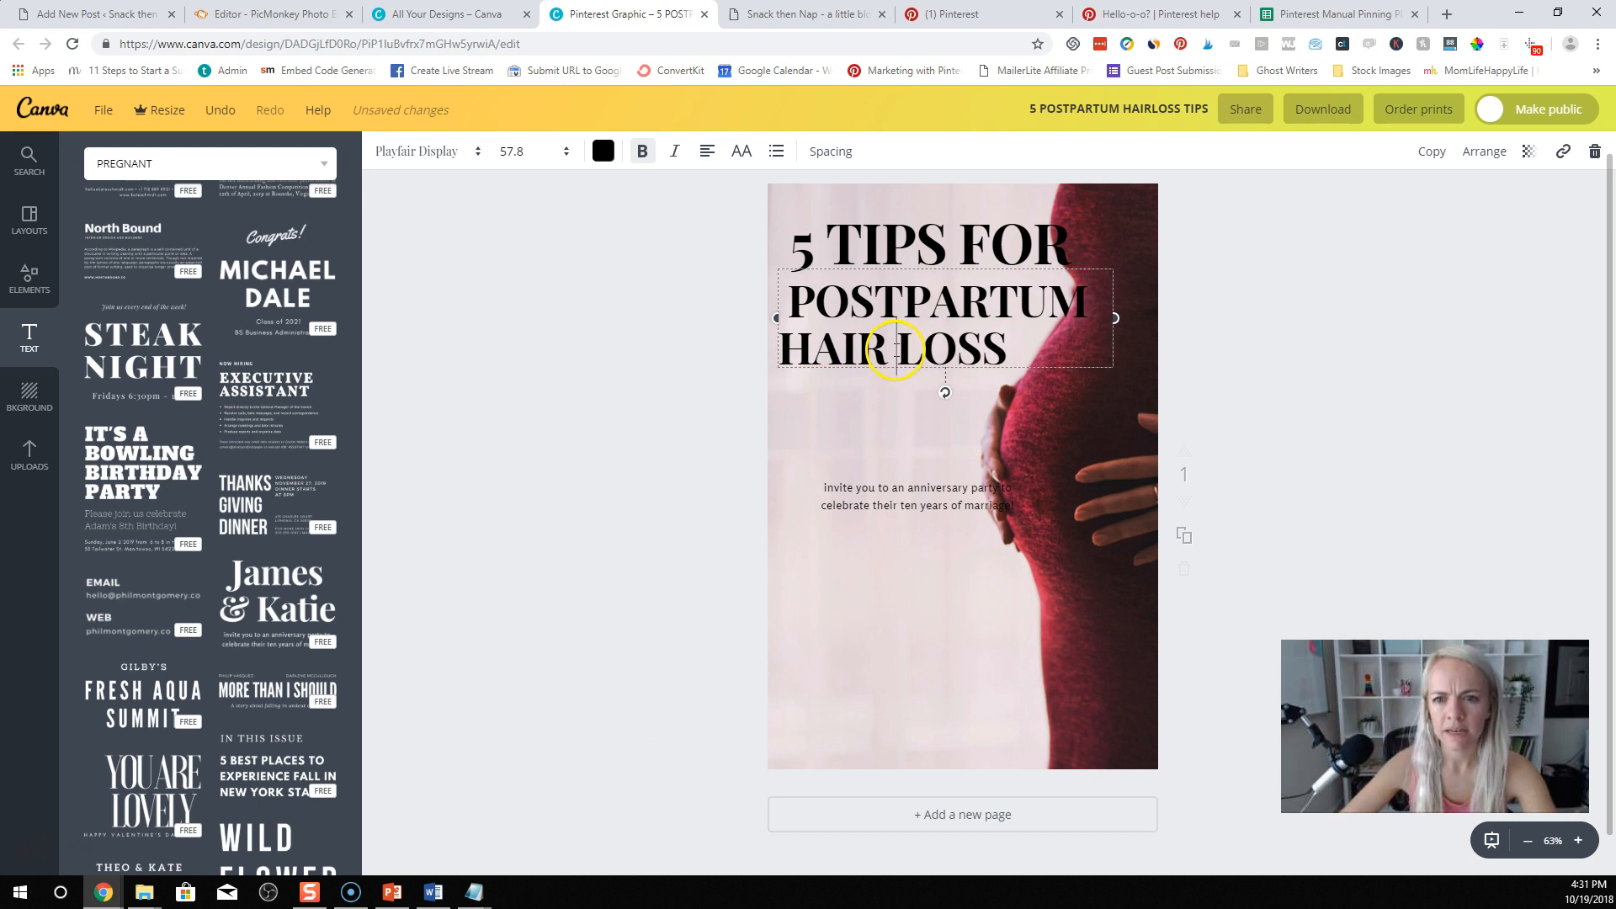
key("BackSpace")
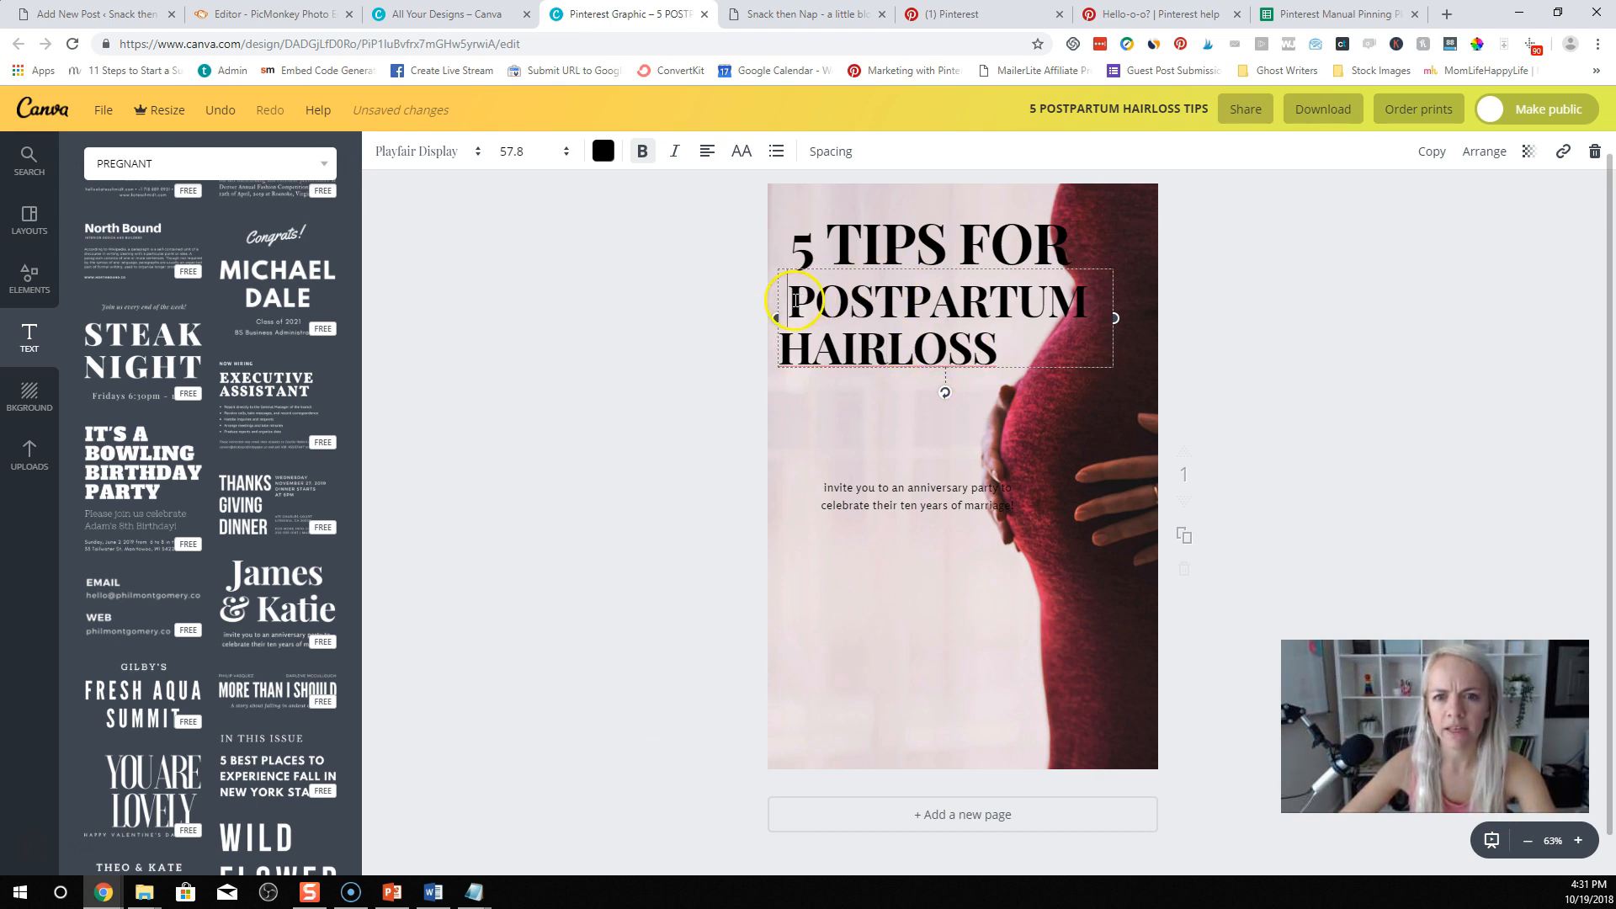
Step: Remove the leading space before "POSTPARTUM" and shift "5 TIPS FOR" left so both headings share the same left edge
key("BackSpace")
left_click(929, 248)
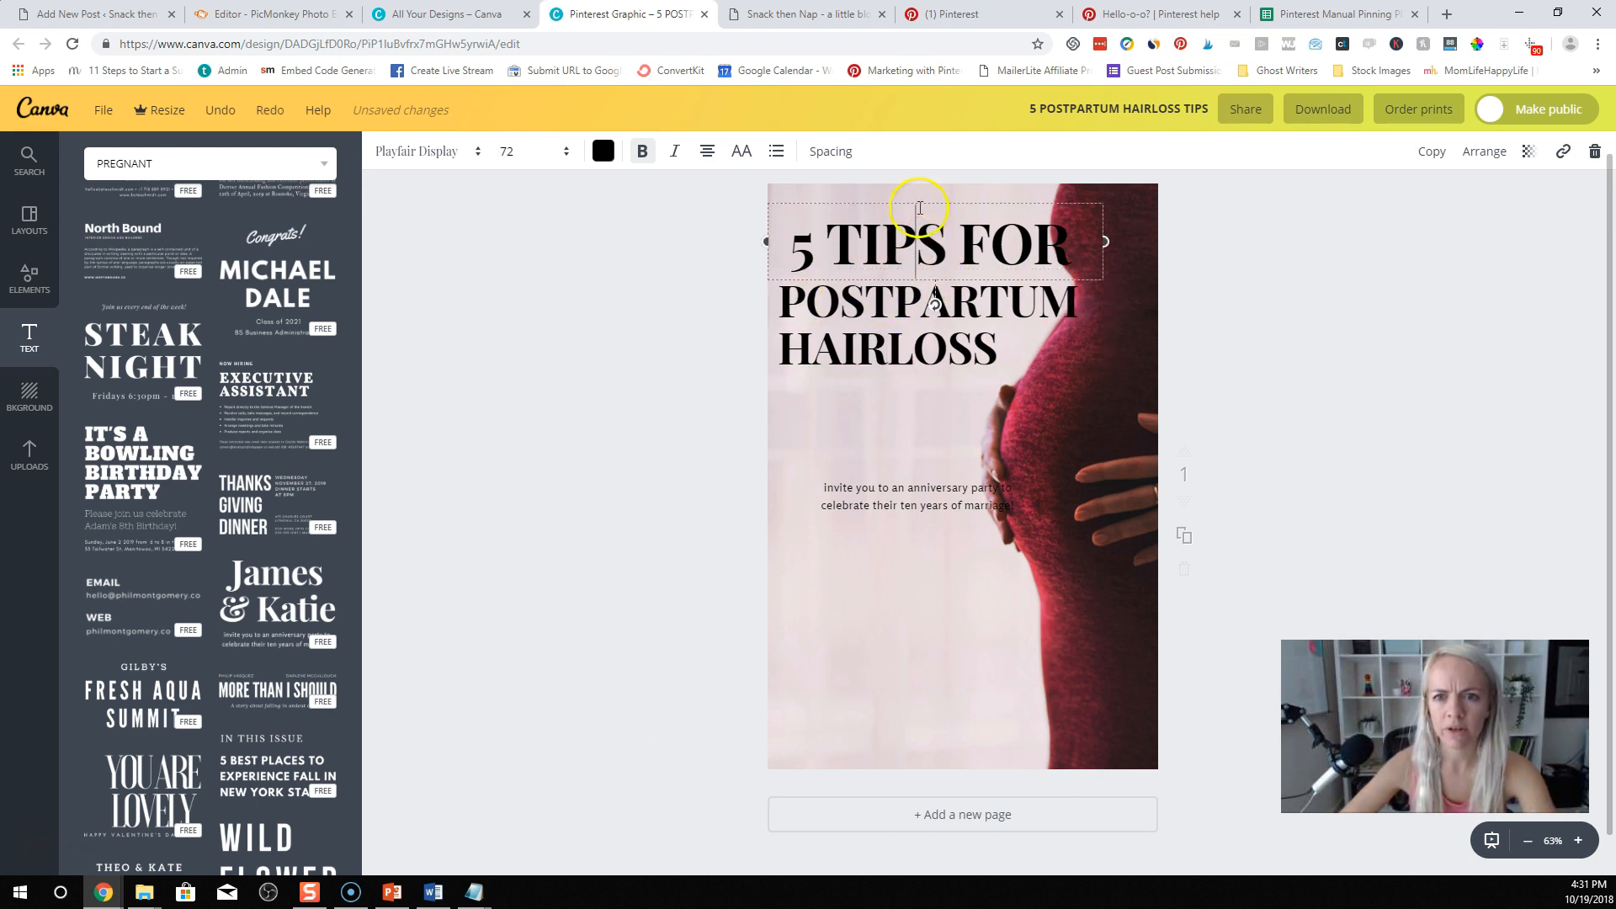
left_click_drag(936, 202, 927, 217)
Step: Replace the small invitation text with "SnackThenNap.com"
left_click(838, 493)
triple_click(872, 498)
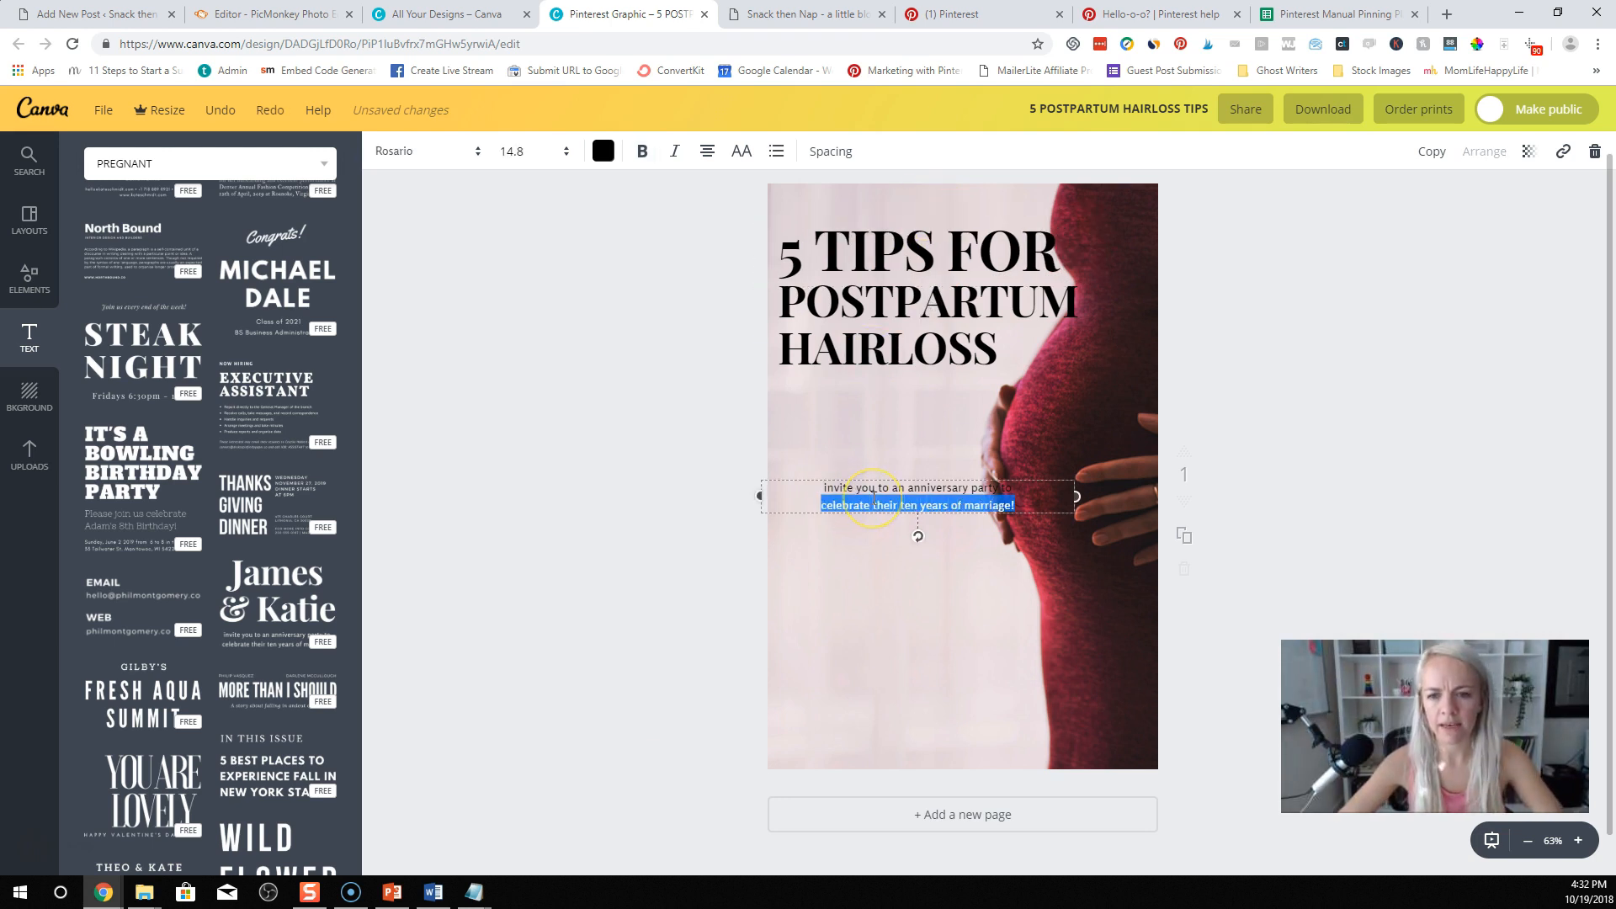
left_click_drag(834, 488, 943, 505)
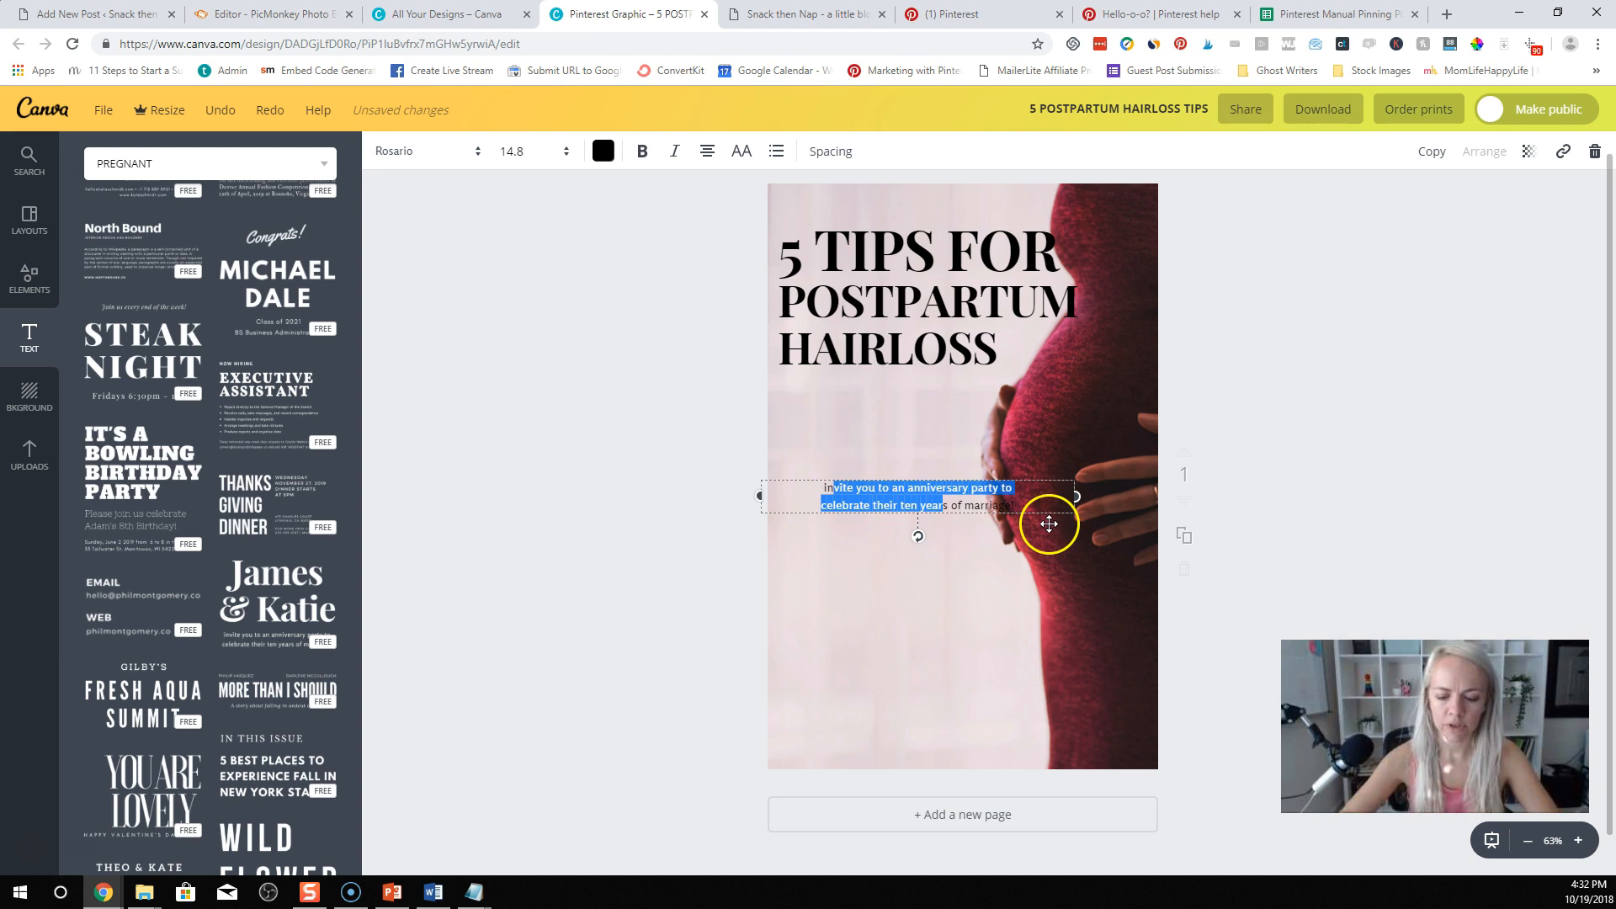
key("BackSpace")
key("BackSpace")
key("BackSpace")
key("Delete")
key("Delete")
key("Delete")
key("Delete")
key("Delete")
key("Delete")
key("Delete")
key("Delete")
key("Delete")
key("Delete")
key("Delete")
key("Delete")
key("Delete")
key("Delete")
type("SNACKTHEN NAP")
key("BackSpace")
key("BackSpace")
key("BackSpace")
key("BackSpace")
key("BackSpace")
key("BackSpace")
key("BackSpace")
key("BackSpace")
key("BackSpace")
key("BackSpace")
key("BackSpace")
key("BackSpace")
type("nackThenNap.com")
Step: Place the "SnackThenNap.com" text at the bottom edge of the pin and nudge "POSTPARTUM HAIRLOSS" slightly down
left_click_drag(1077, 494, 989, 751)
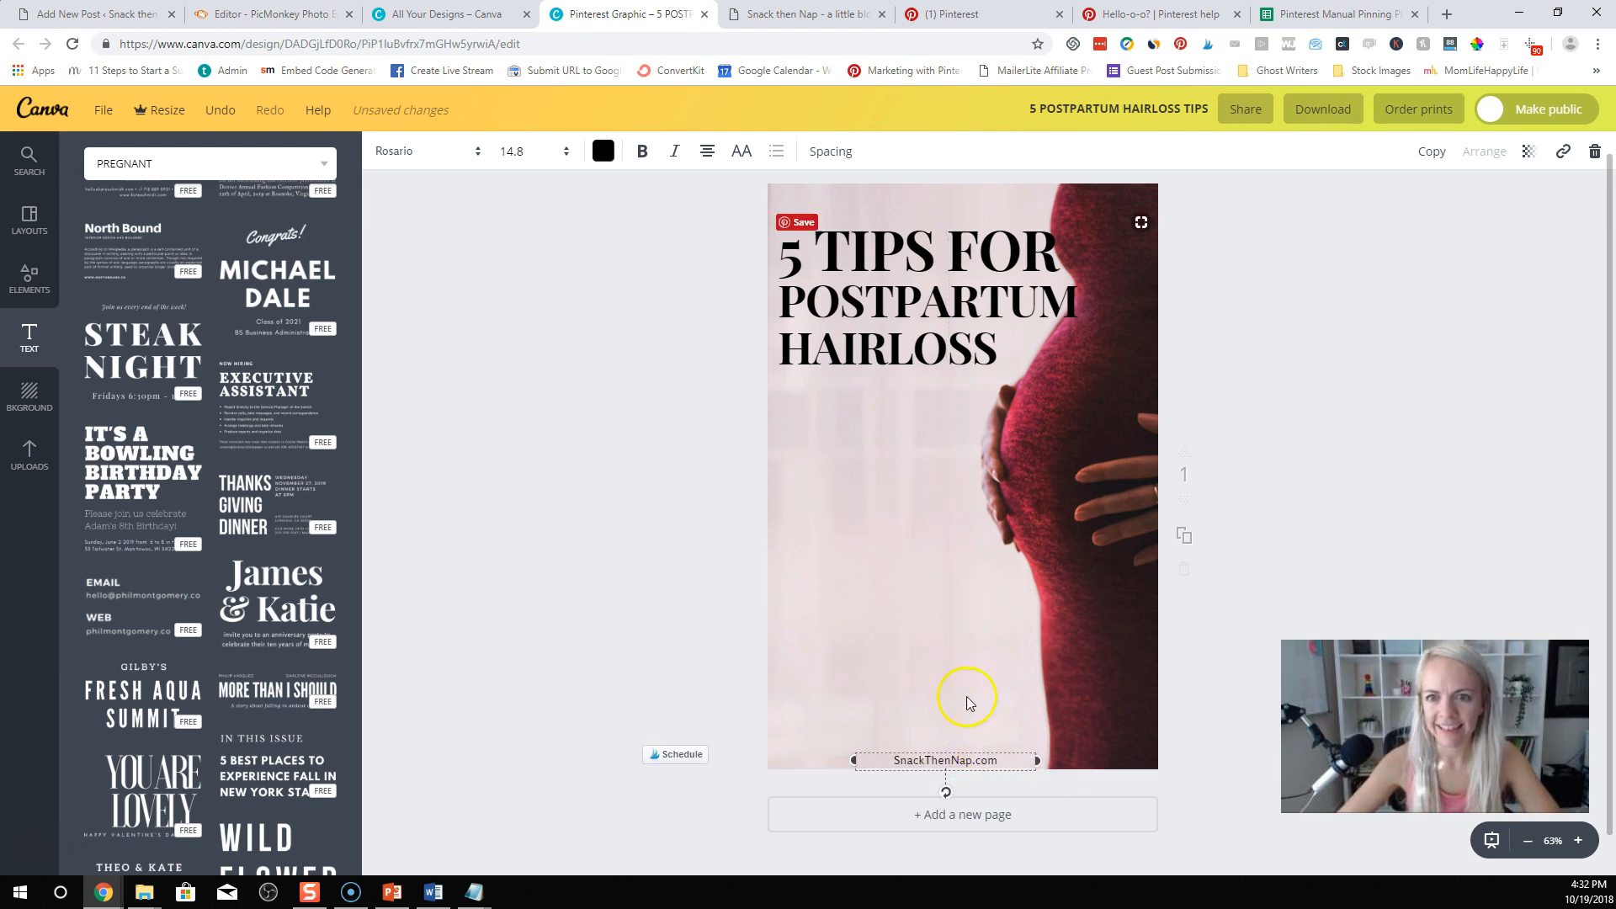
key("Escape")
mouse_move(973, 355)
left_mouse_down()
mouse_move(976, 627)
mouse_move(968, 360)
left_mouse_up()
left_click(707, 360)
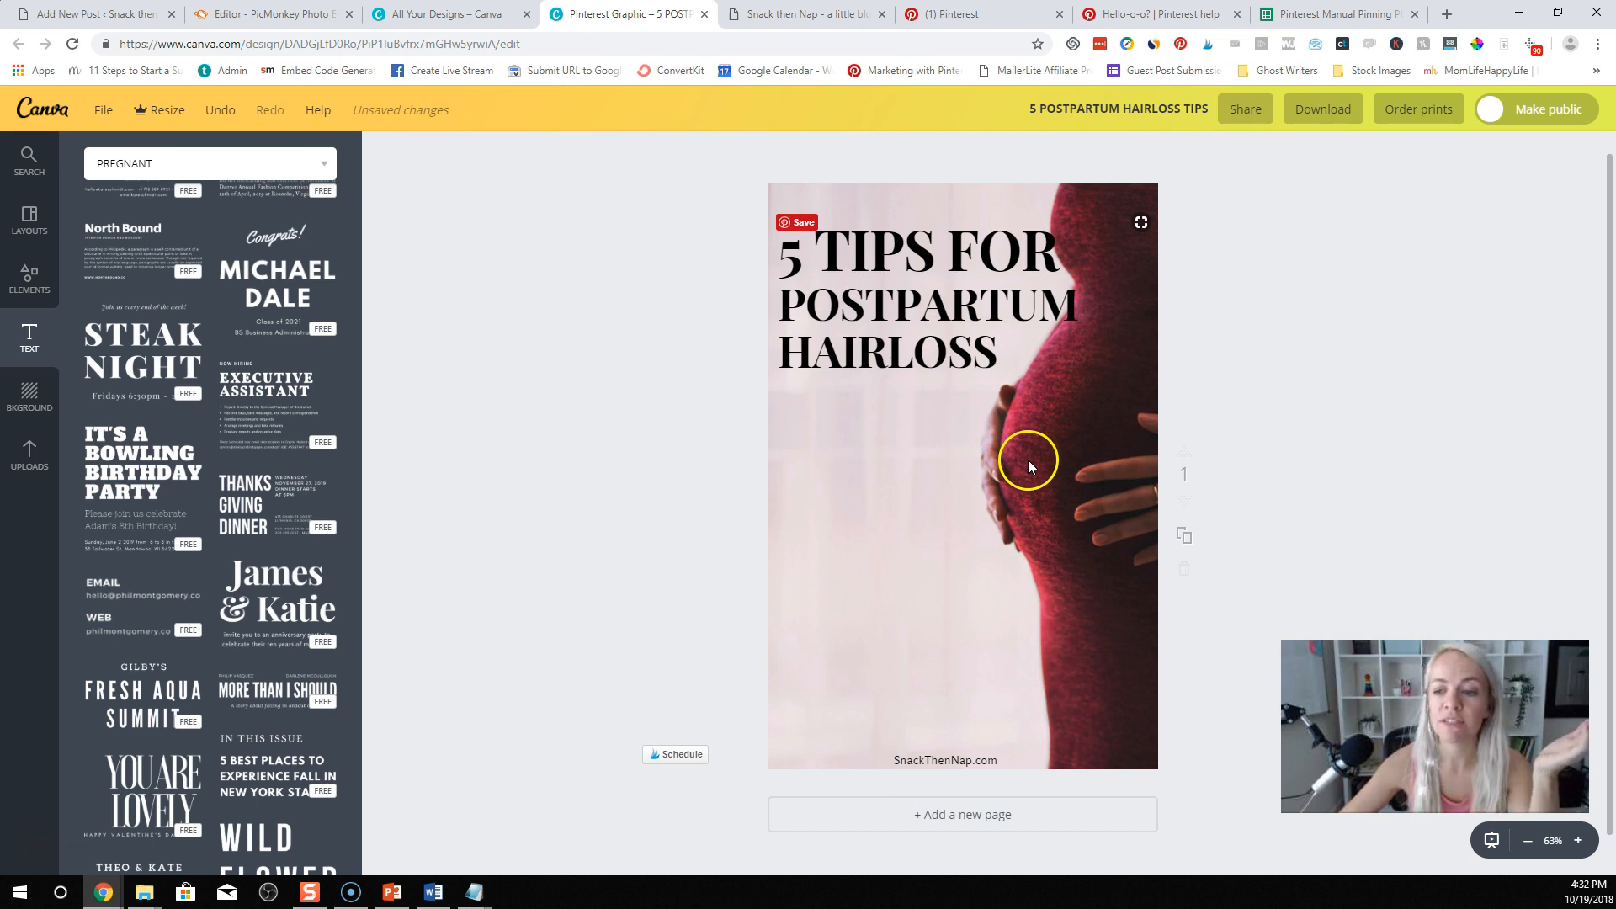
Step: Duplicate the finished pin page and delete the pregnancy photo from the copy
left_click(1185, 536)
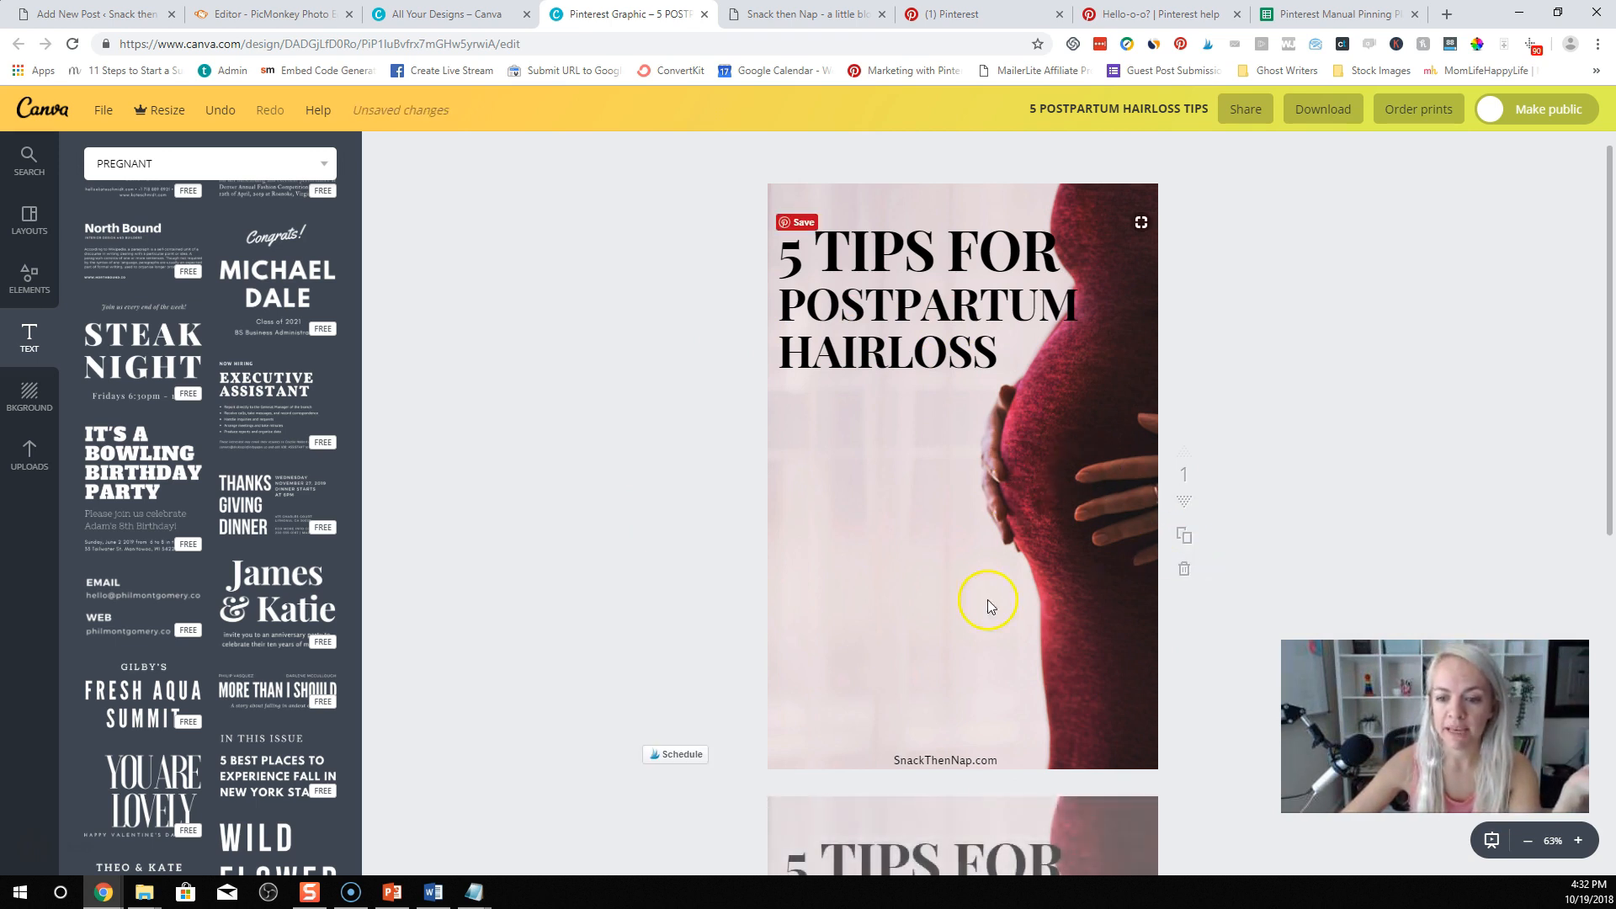
left_click(1003, 535)
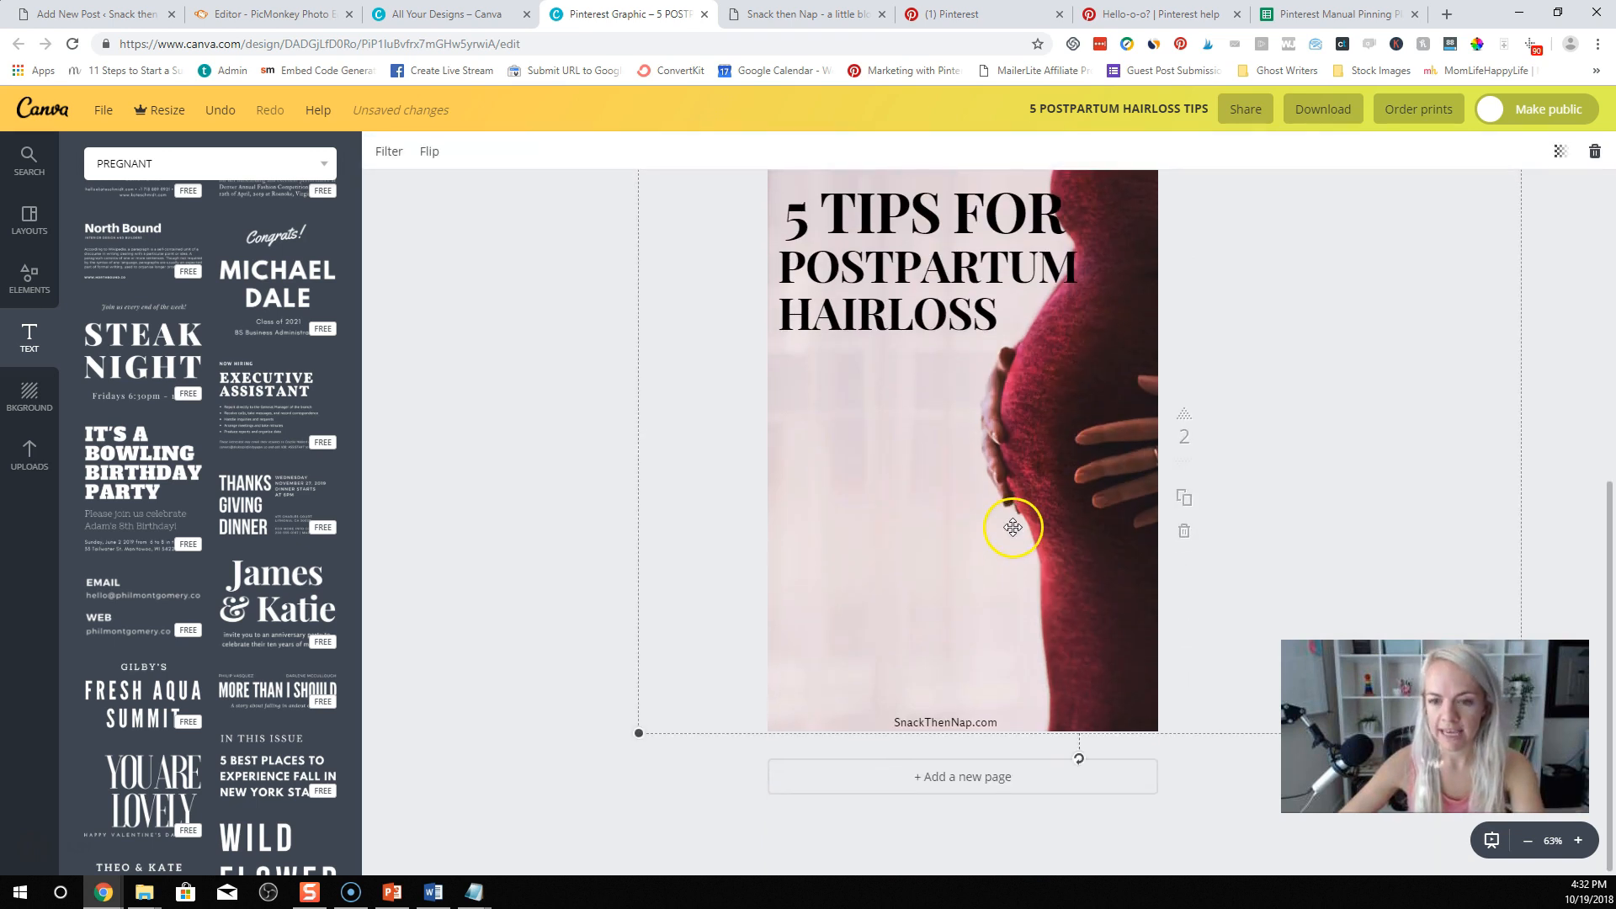
scroll(956, 190, "up", 7)
scroll(1039, 544, "down", 5)
key("Delete")
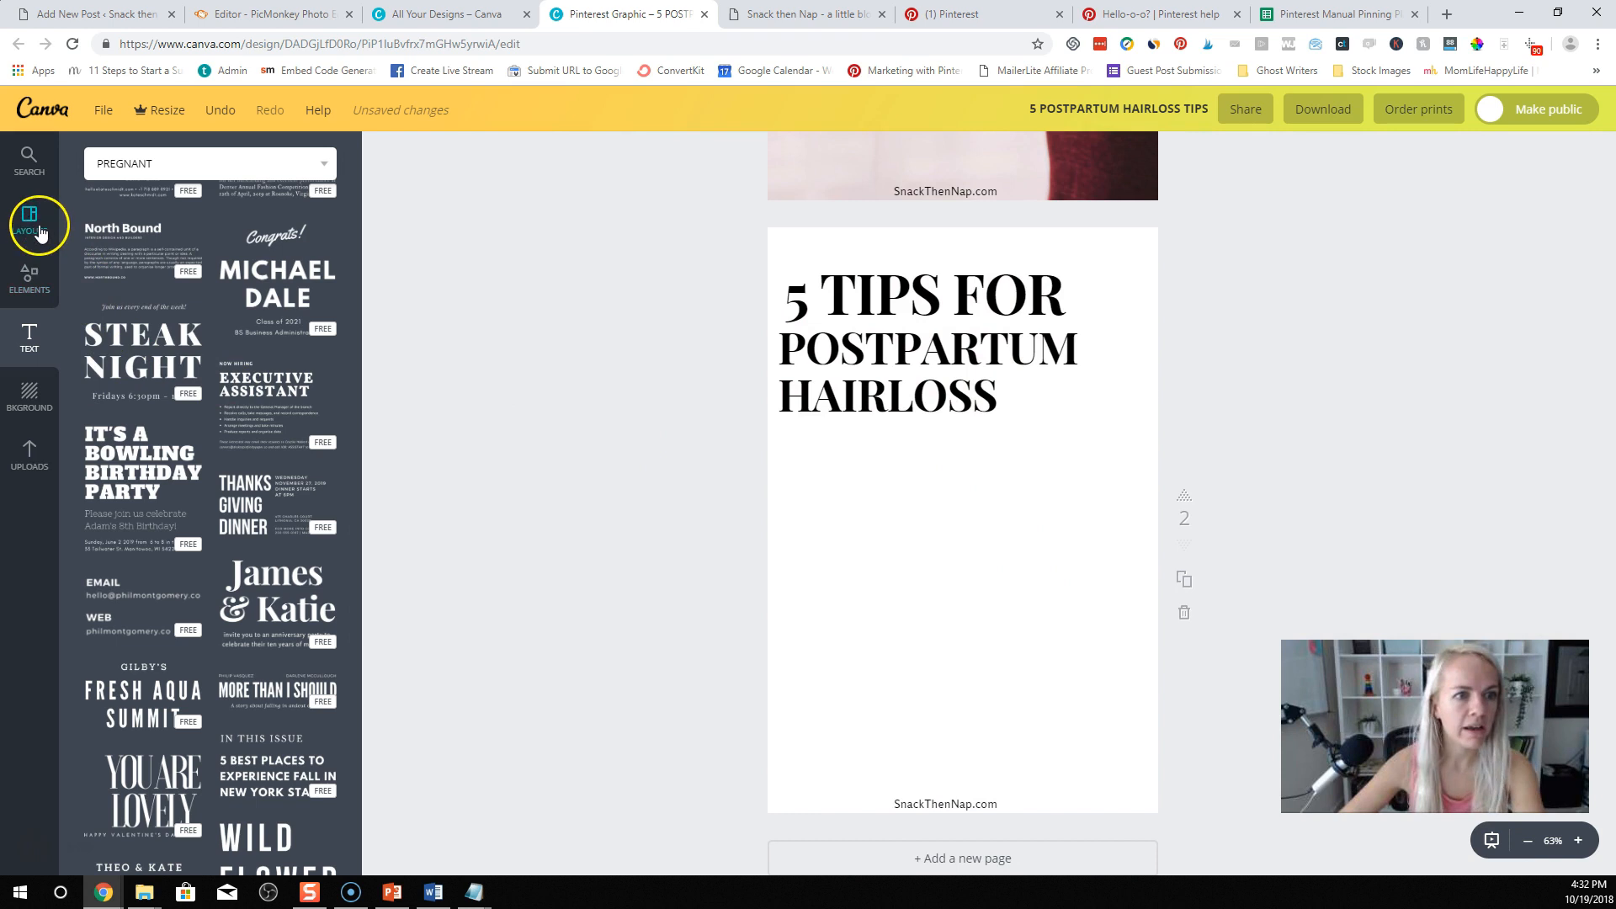
Step: Search the image library for "hair" and add the free red braid photo with flowers to page 2
left_click(134, 162)
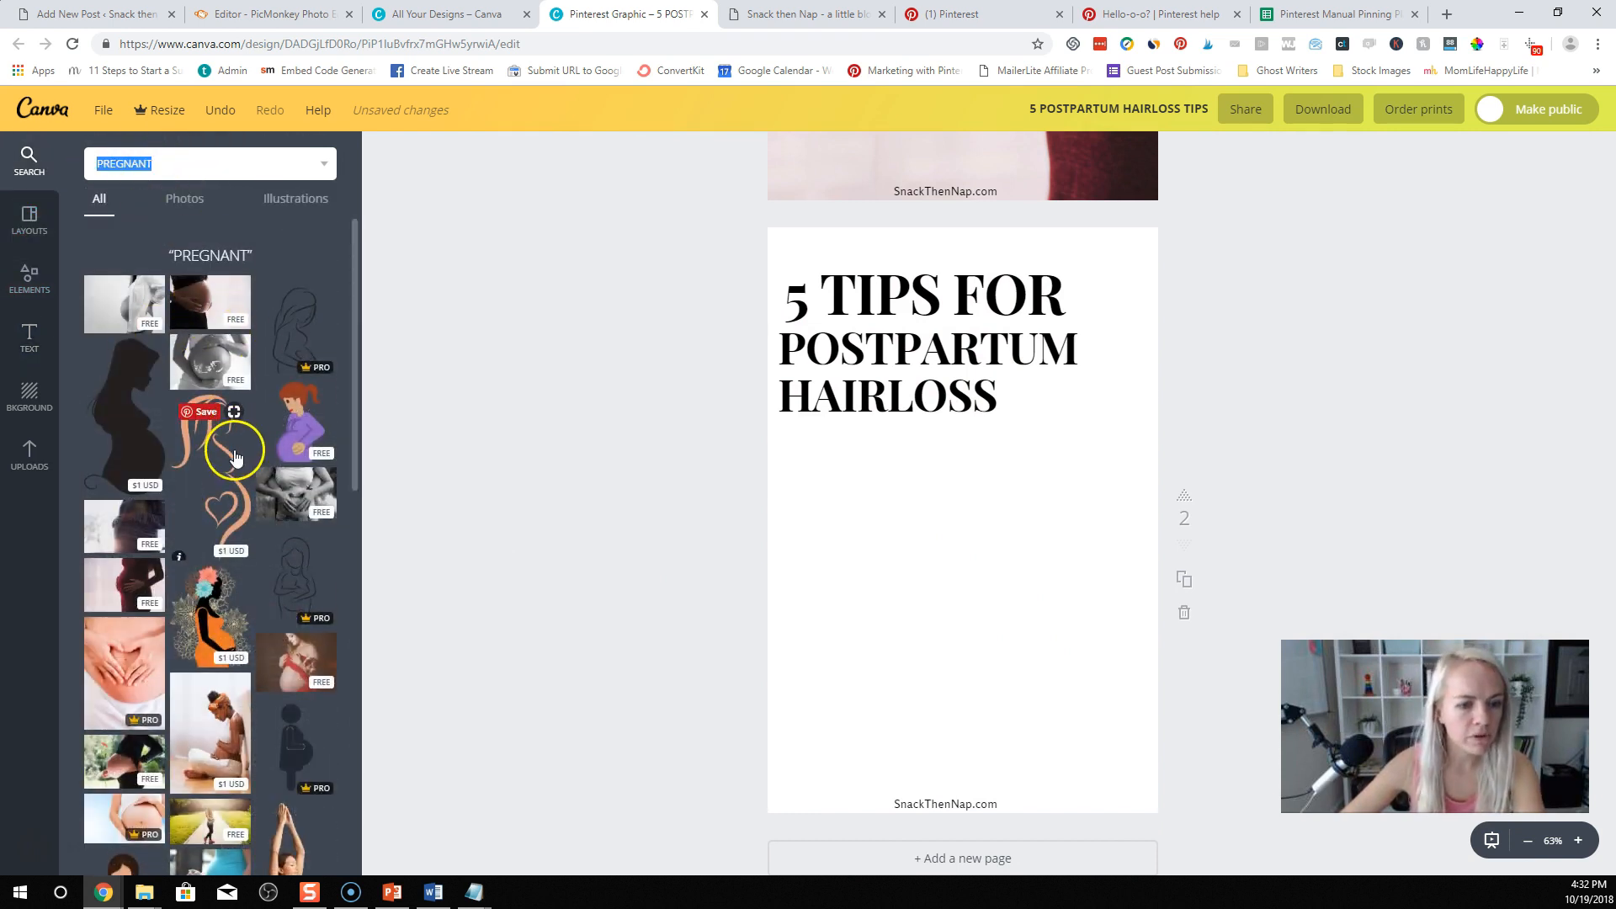
scroll(233, 454, "down", 3)
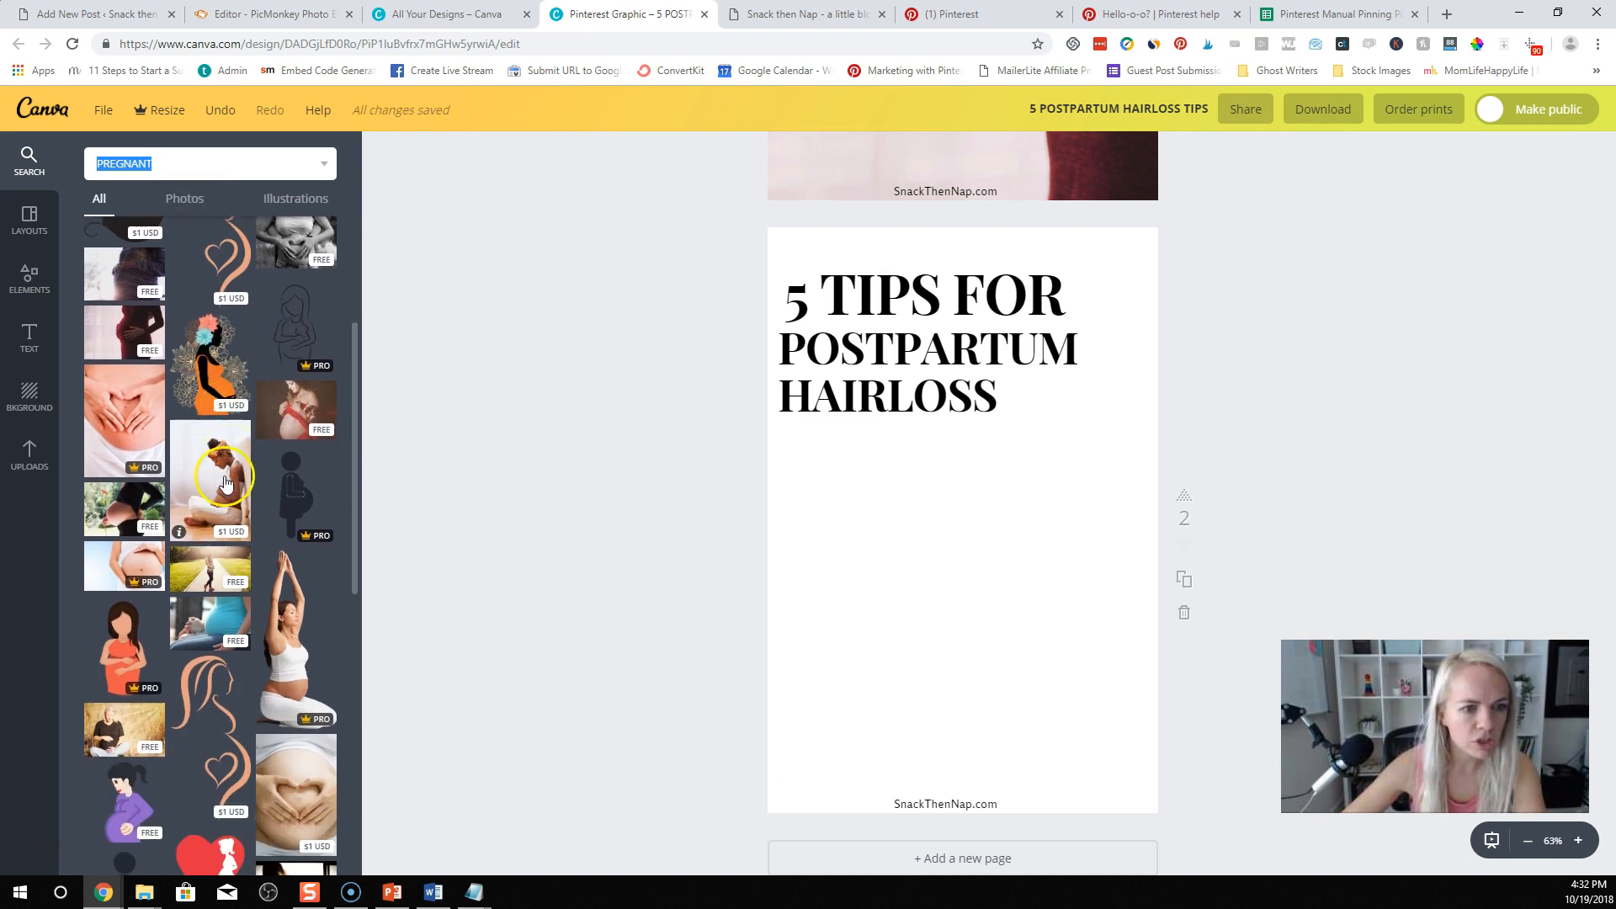
scroll(226, 483, "down", 1)
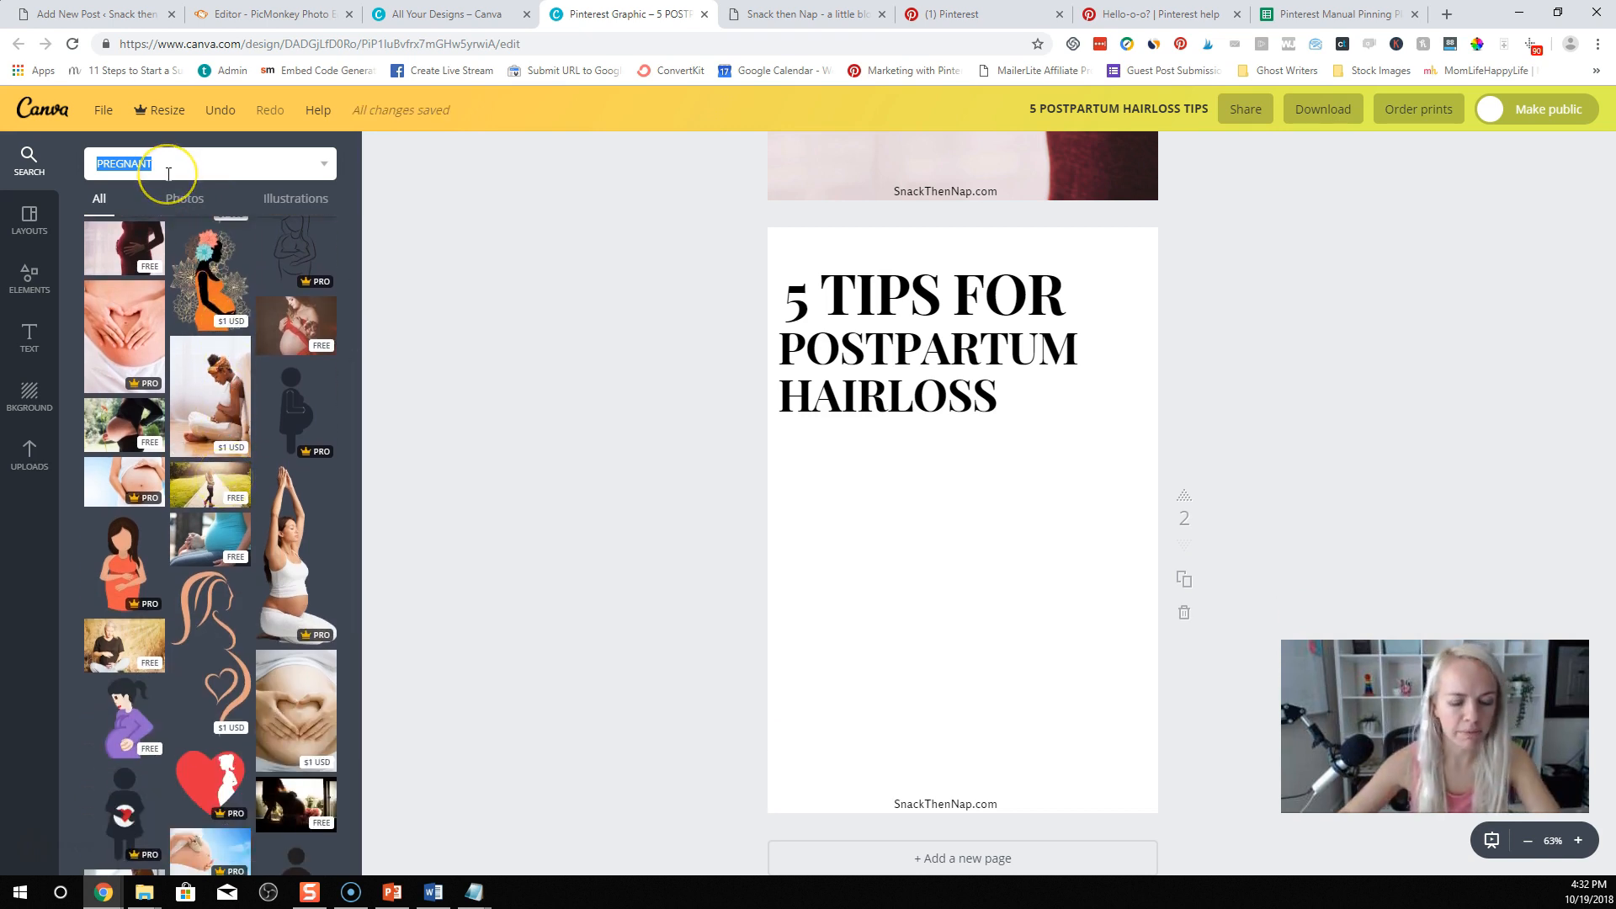
type("hair")
key("Return")
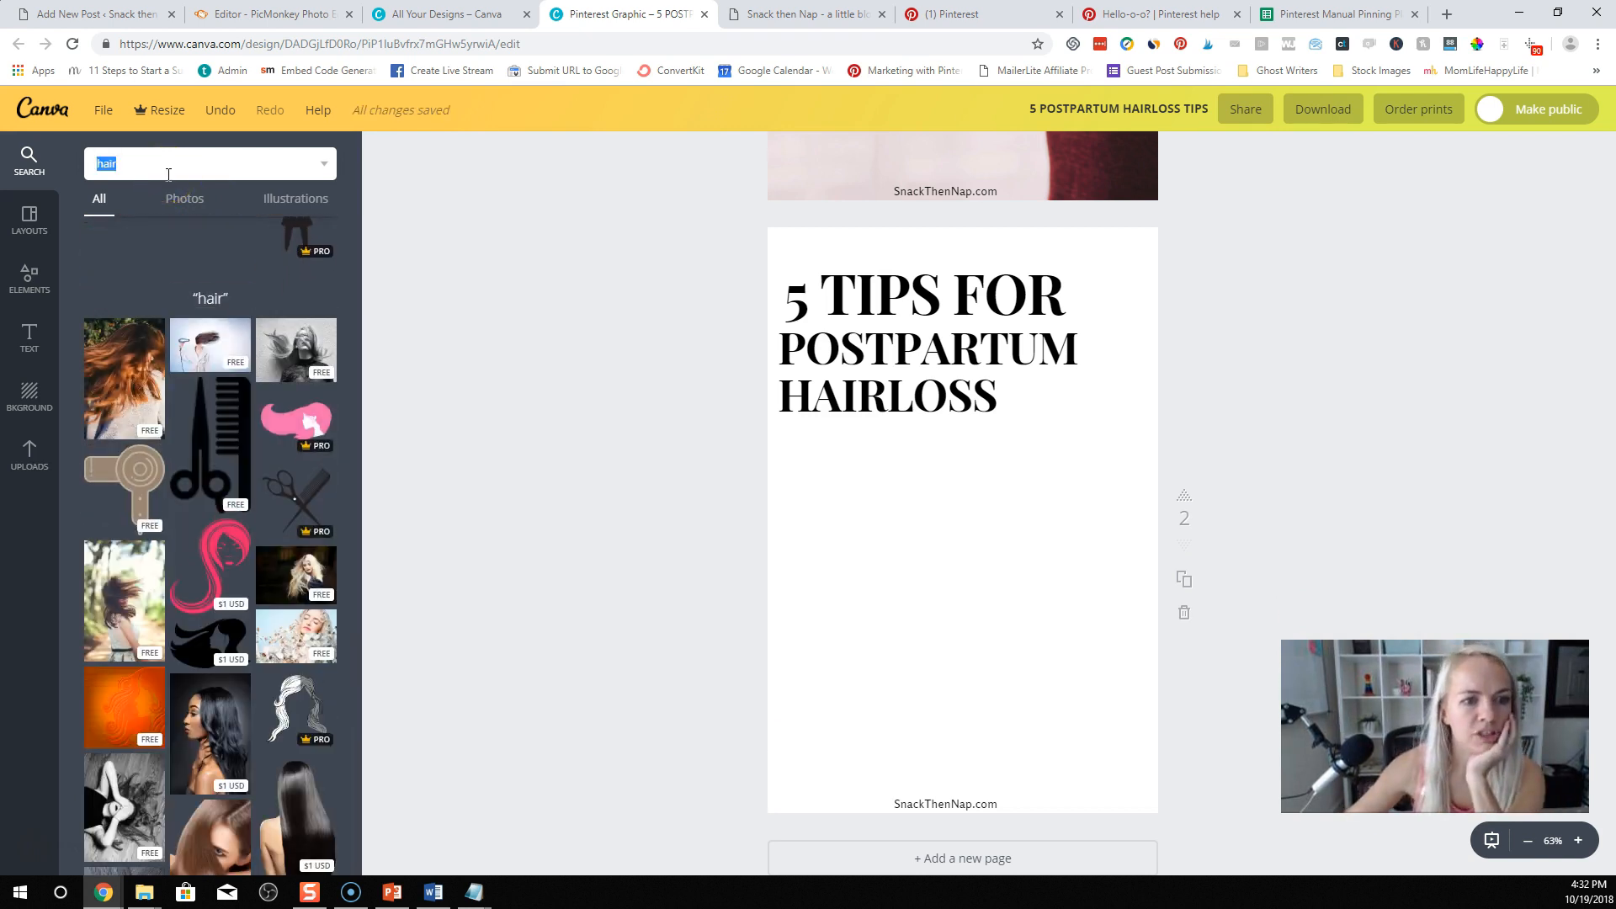
scroll(200, 408, "down", 1)
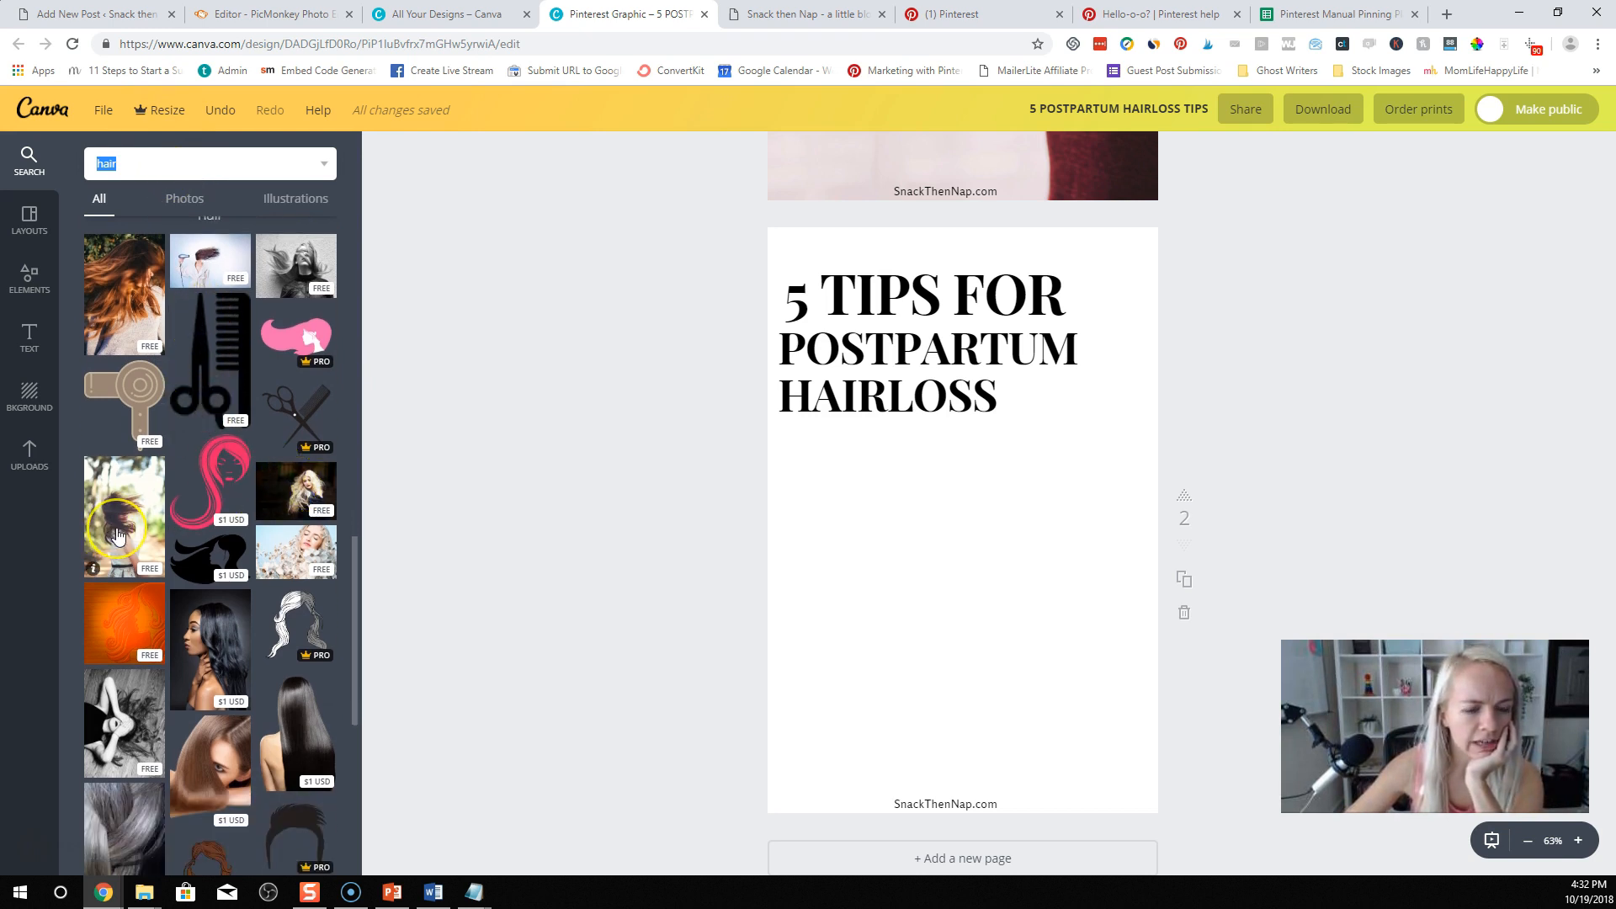
scroll(118, 535, "down", 4)
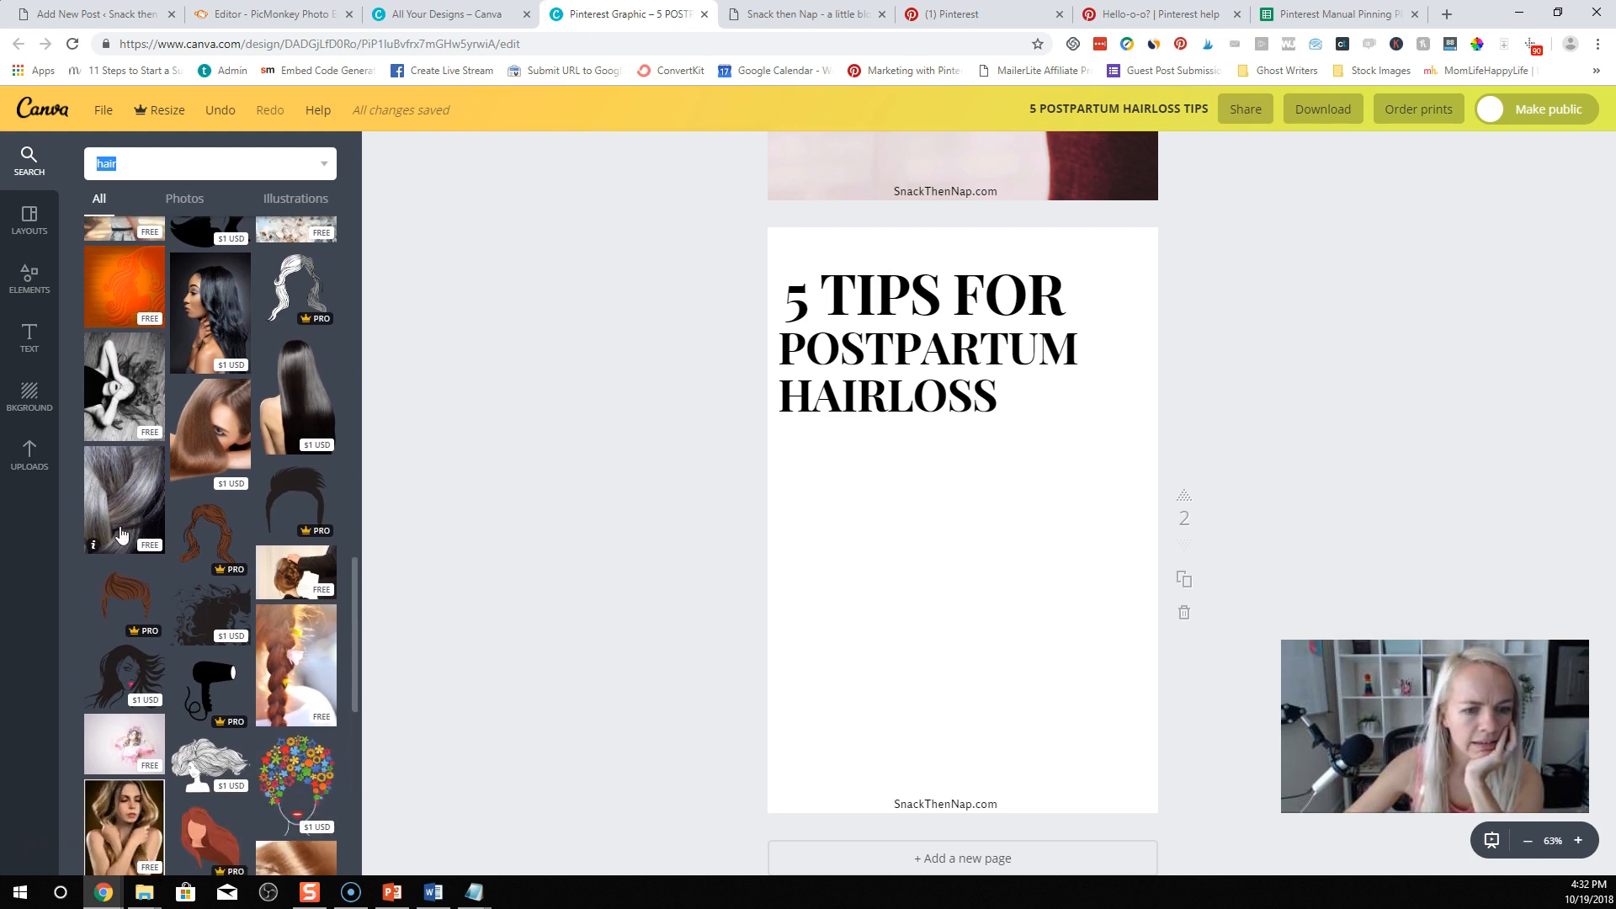
scroll(186, 543, "down", 1)
left_click_drag(290, 573, 958, 502)
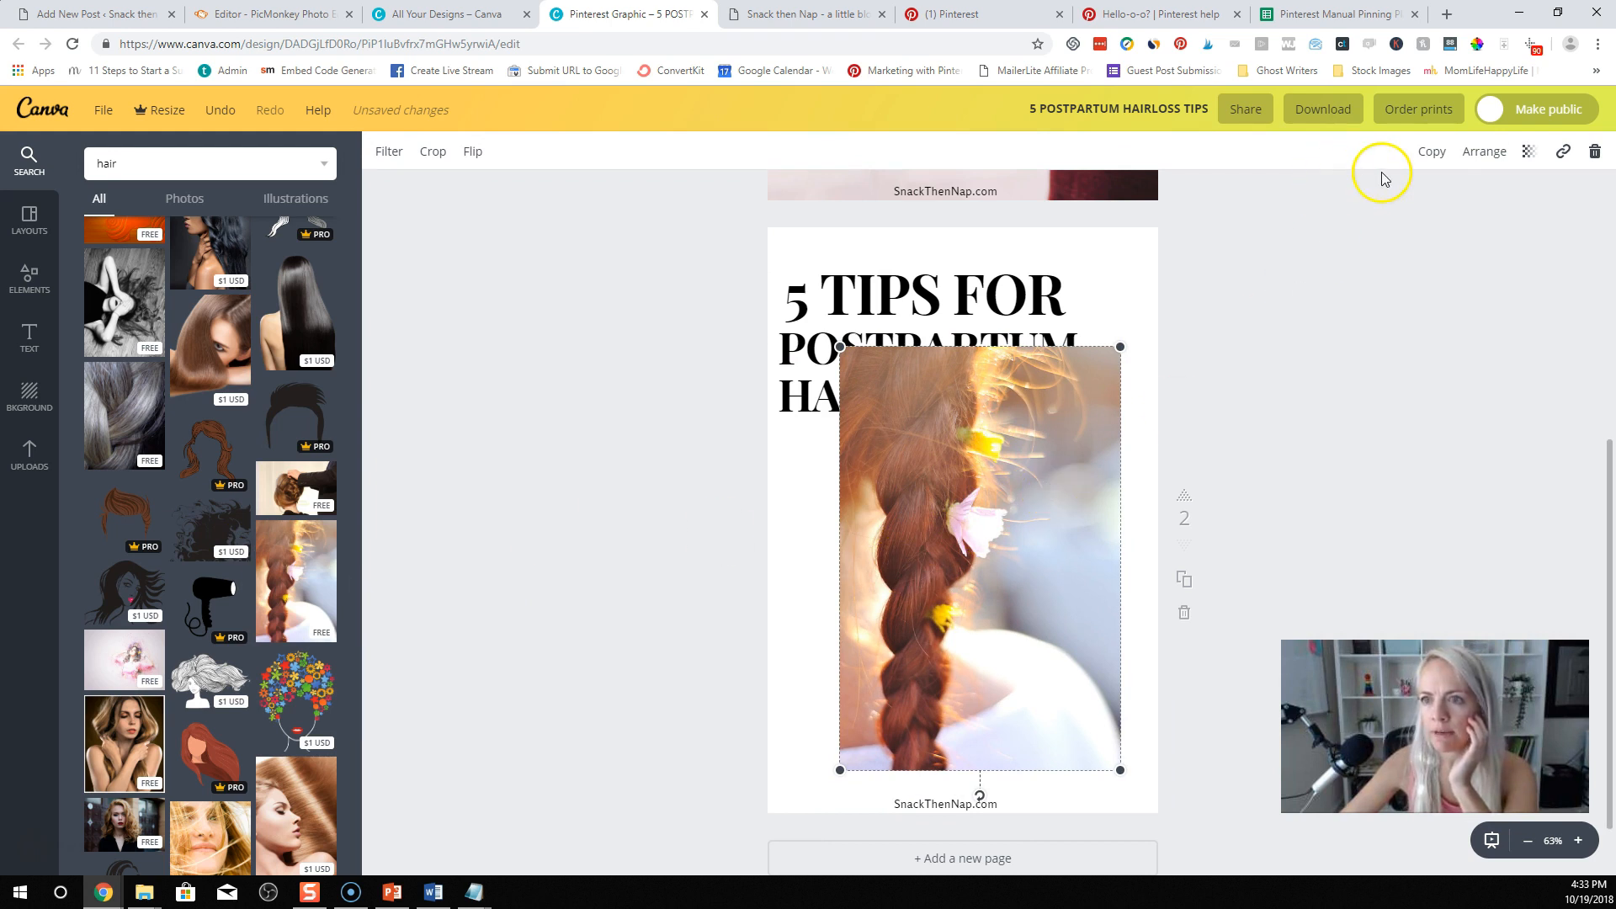
Step: Send the braid photo behind all the text and enlarge it to fill page 2
left_click(1484, 151)
left_click(1449, 227)
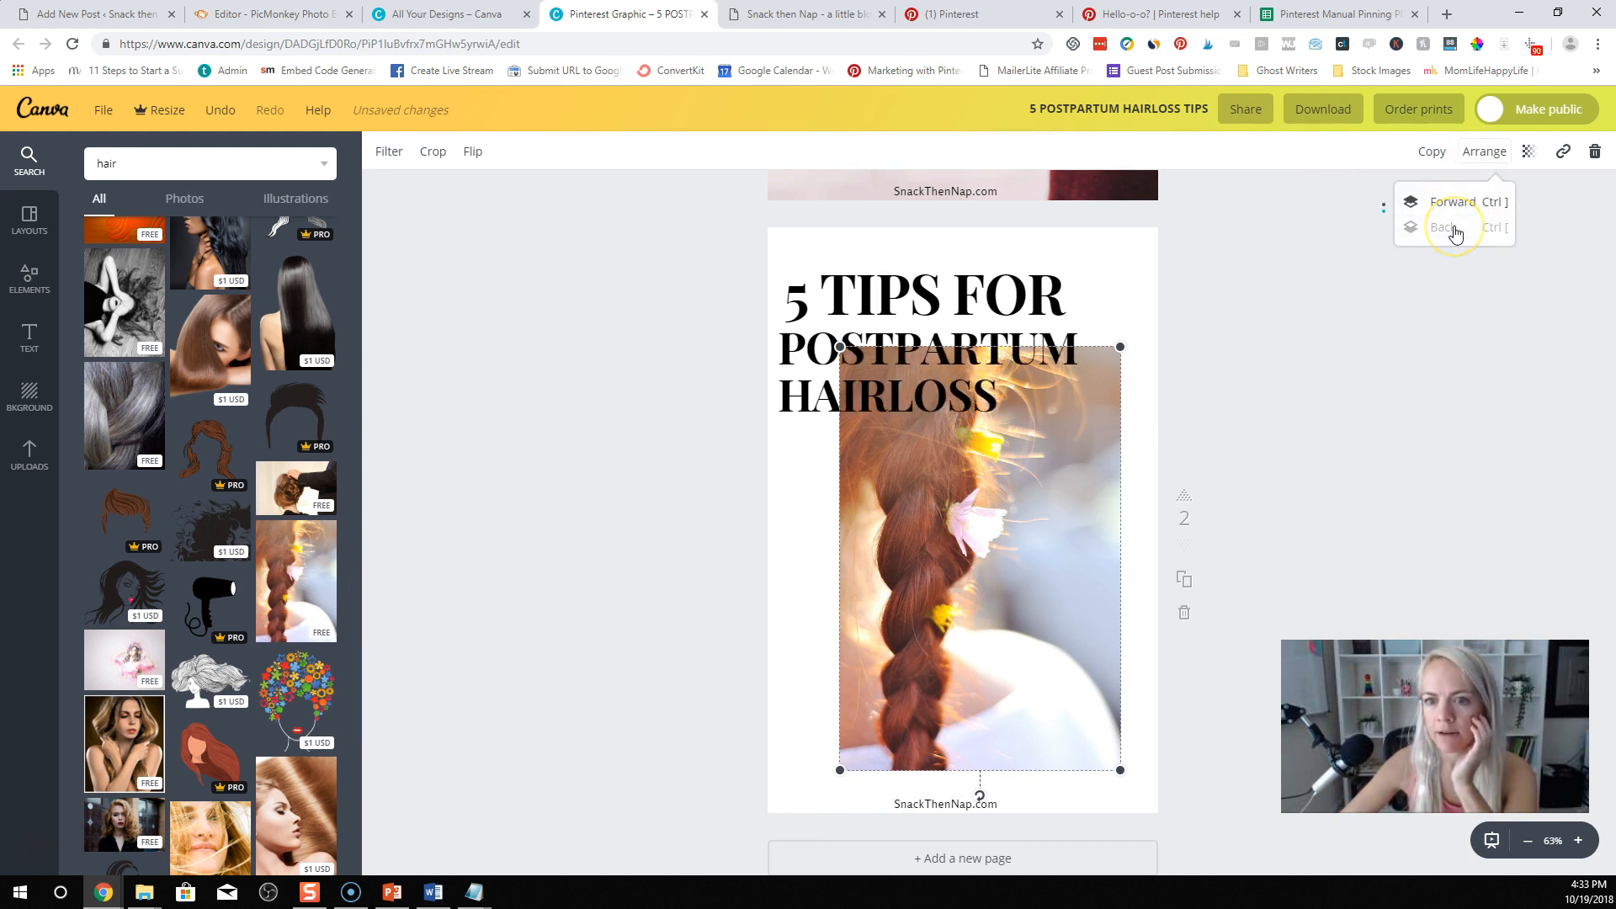
left_click_drag(931, 497, 867, 389)
left_click_drag(1047, 651, 1142, 822)
left_click(1102, 528)
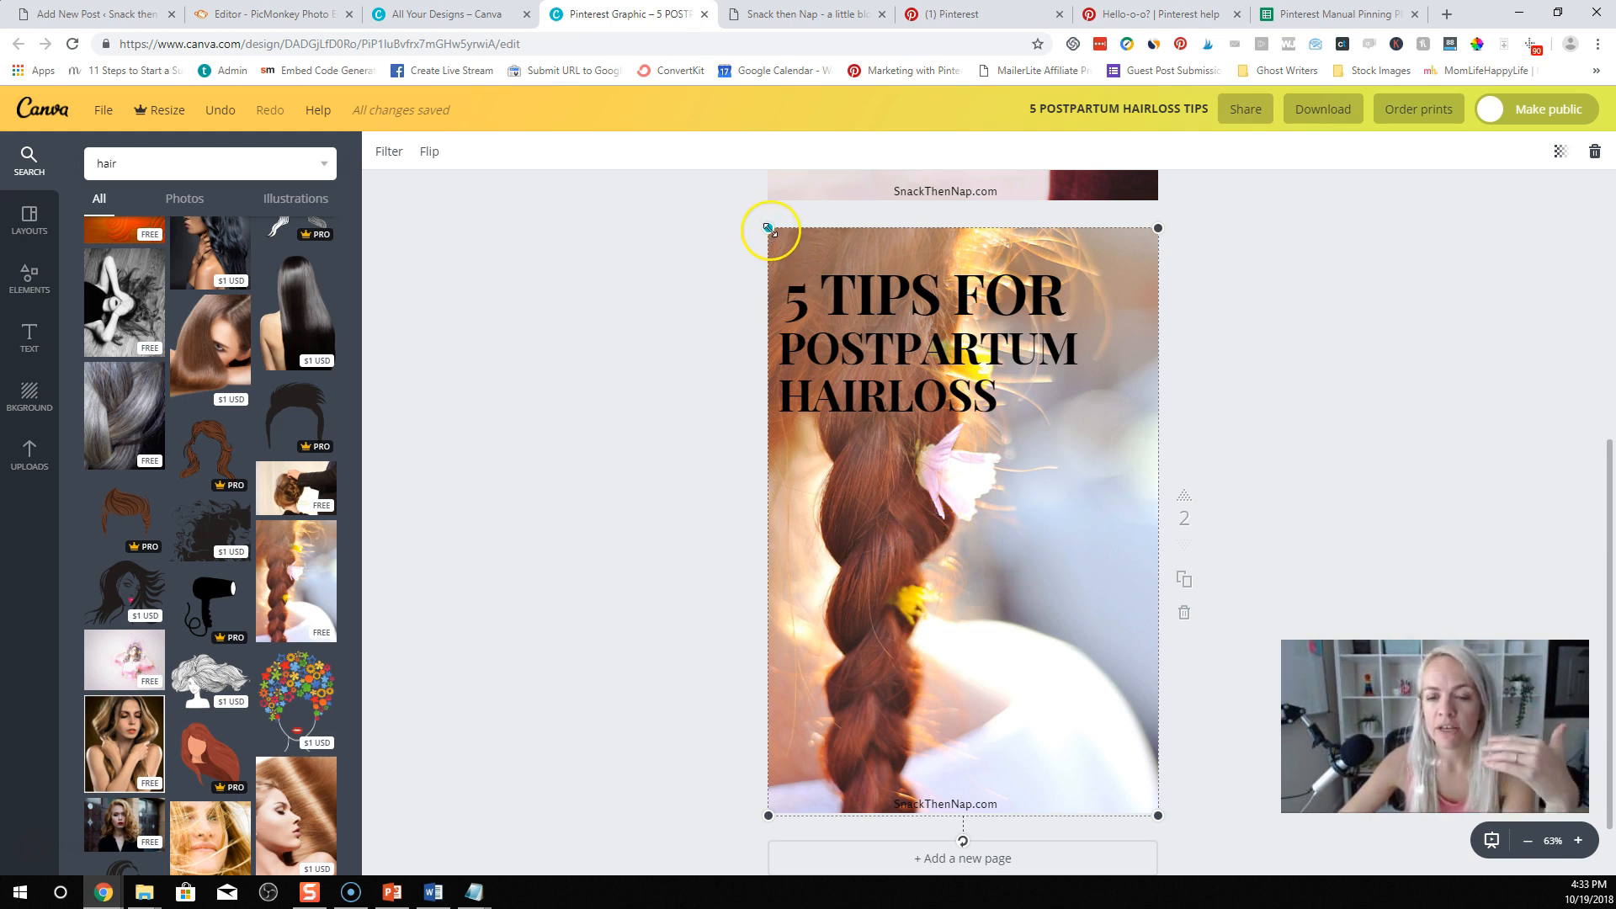
Step: Enlarge the braid photo past the page edges and reposition it so the braid runs down the left side of the pin
left_click_drag(768, 227, 619, 147)
left_click_drag(917, 515, 964, 509)
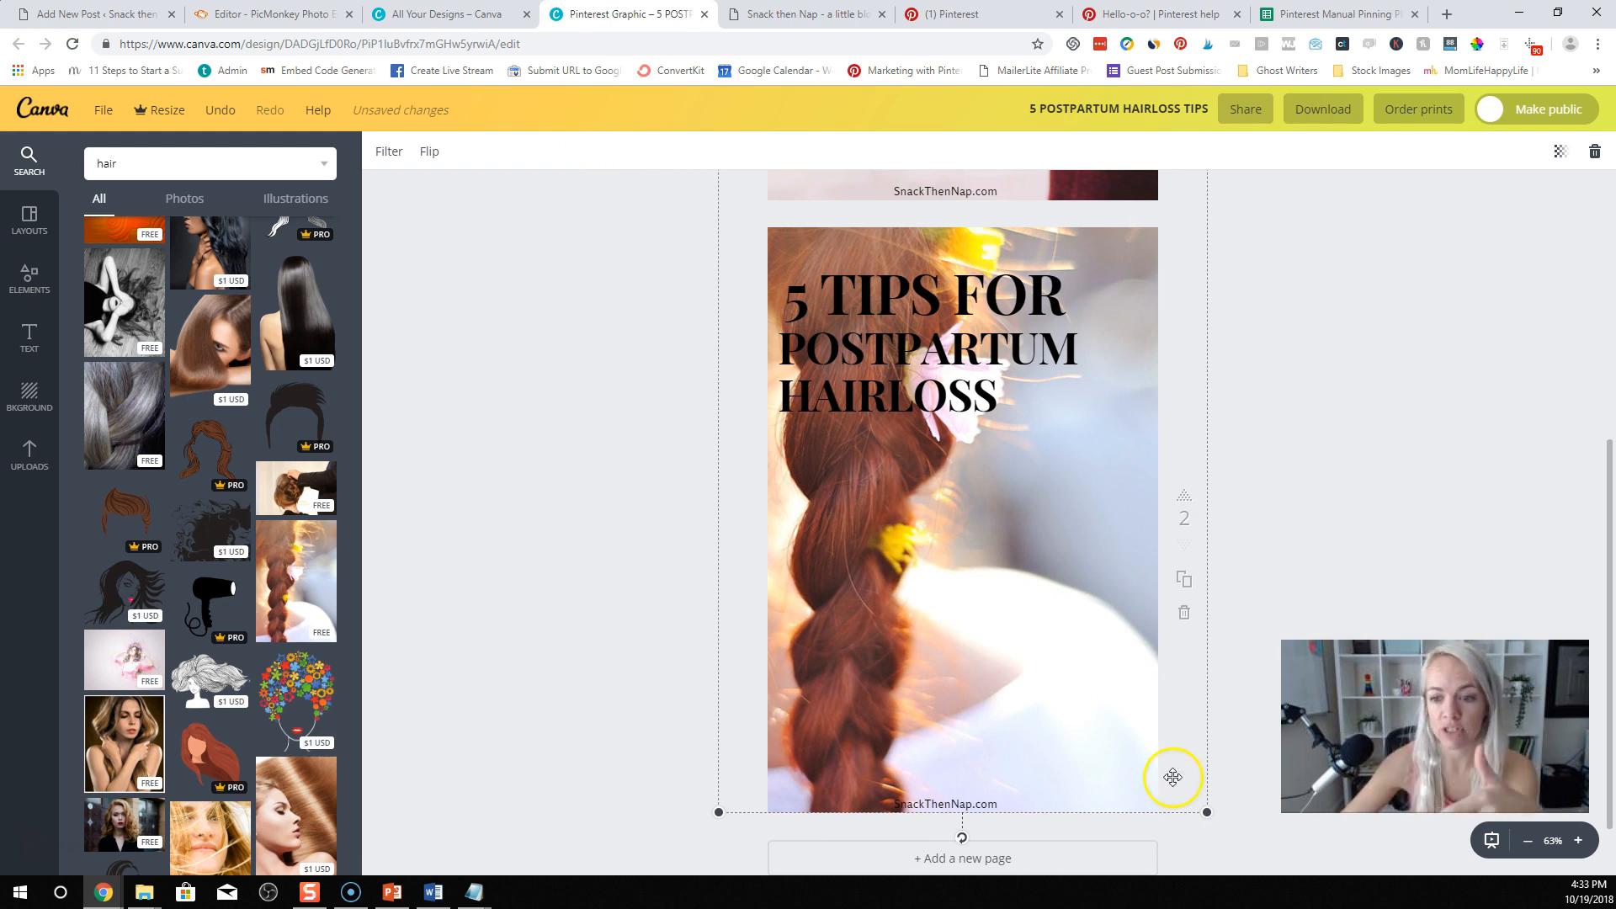
left_click_drag(1207, 812, 1287, 883)
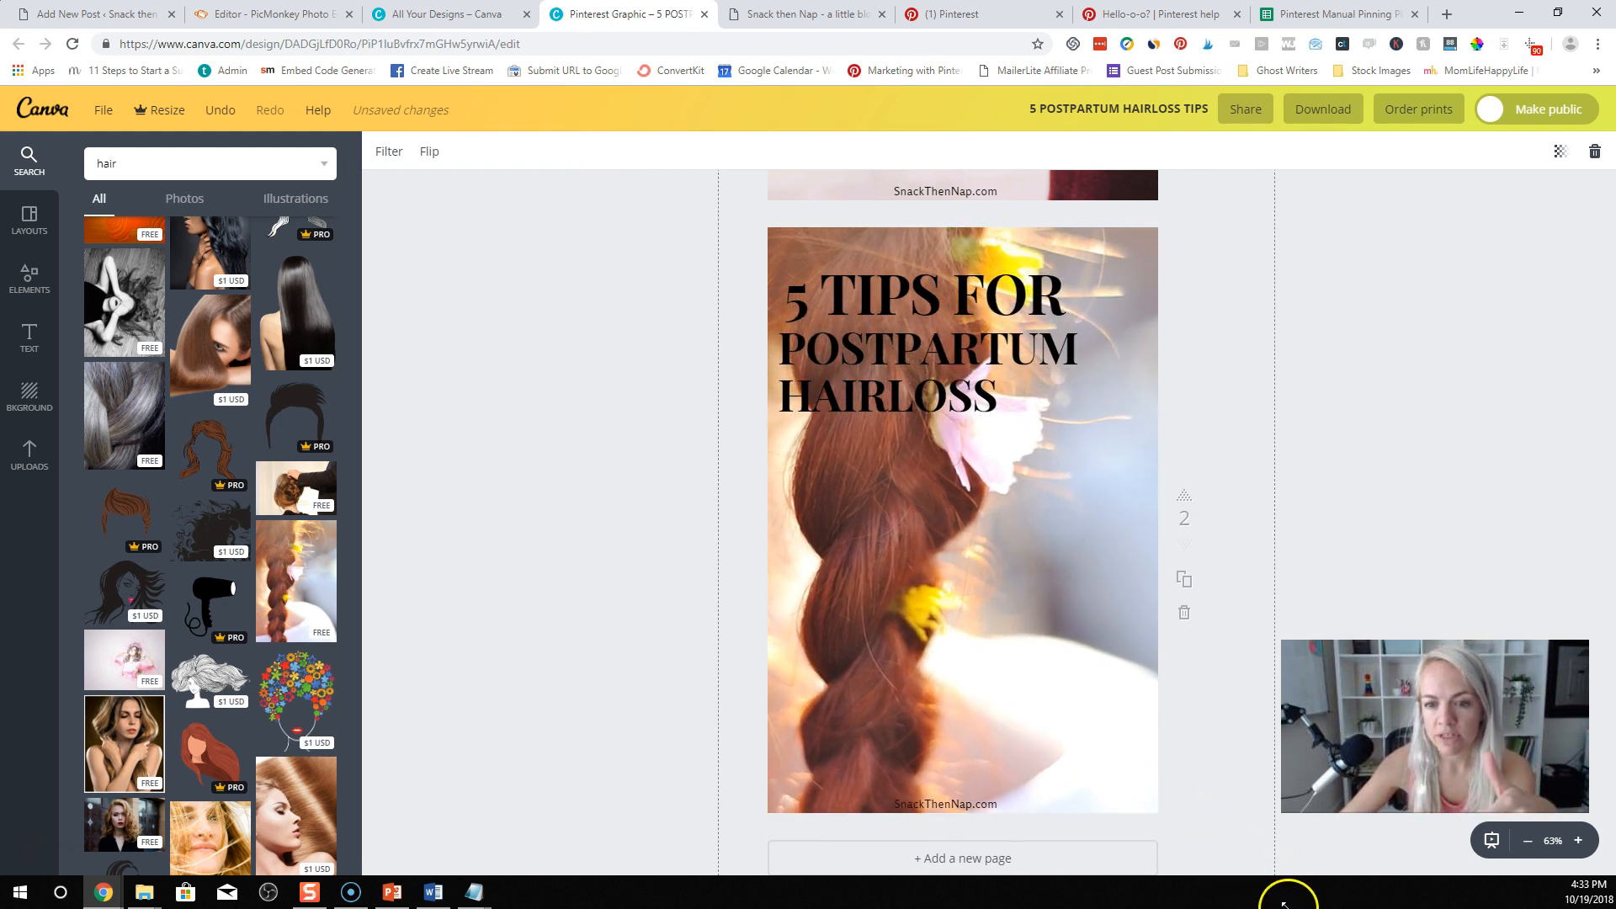
left_click_drag(999, 522, 999, 483)
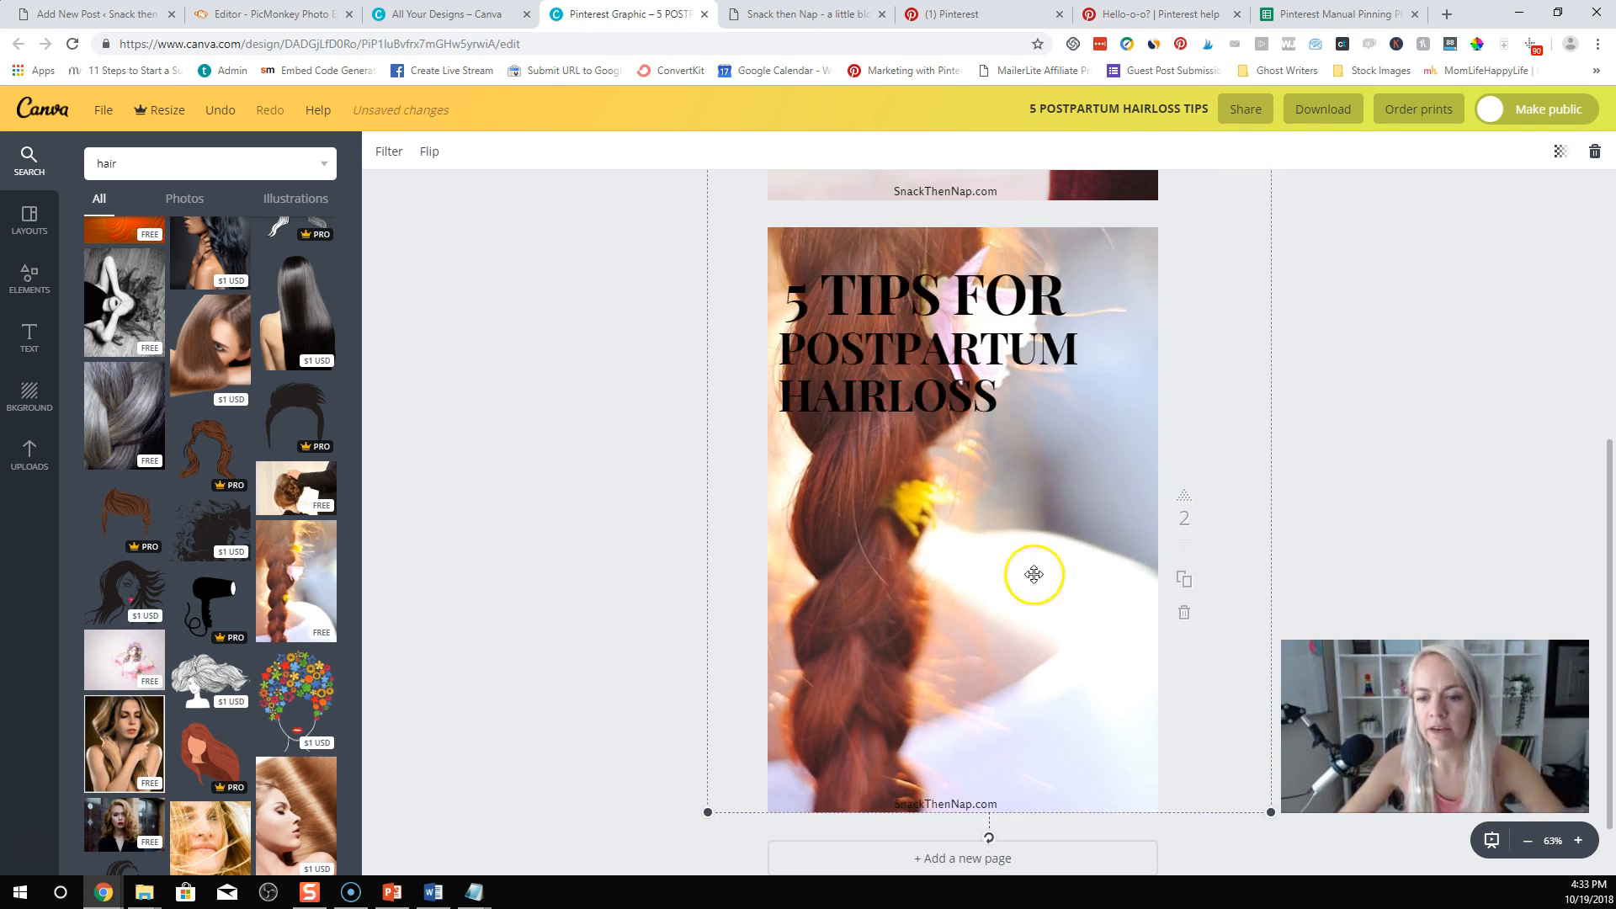
Step: Move "POSTPARTUM HAIRLOSS" to the lower right of page 2, right-align it, and place "5 TIPS FOR" directly above it
left_click_drag(918, 350, 1016, 607)
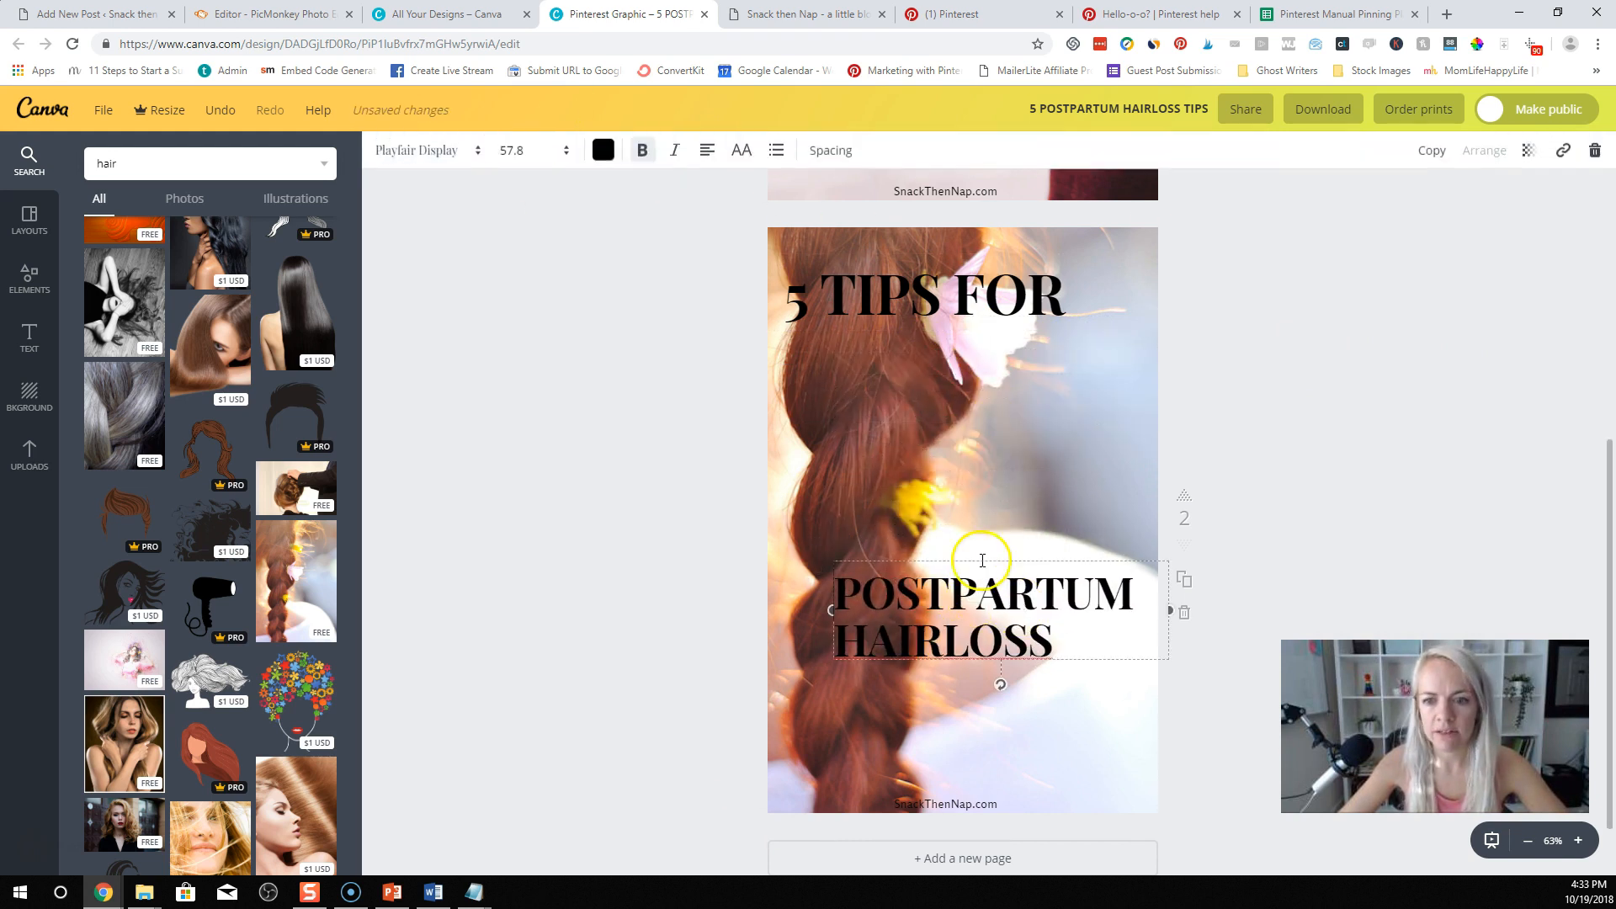
left_click(707, 151)
left_click(774, 201)
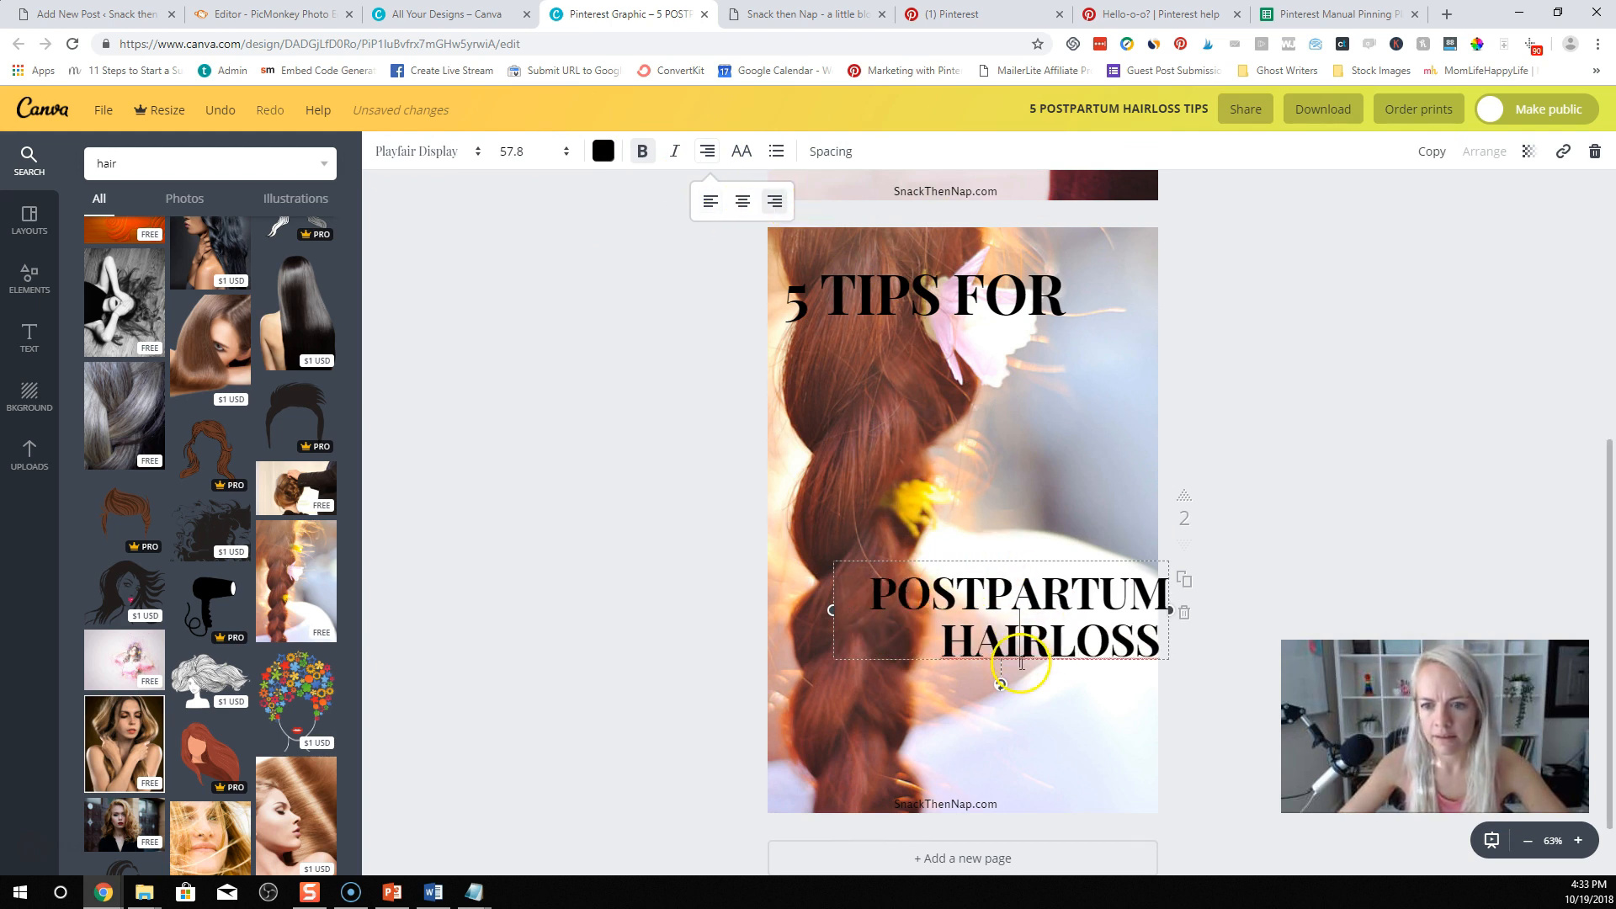
left_click_drag(1019, 559, 1008, 630)
left_click_drag(983, 345, 1048, 635)
left_click(703, 216)
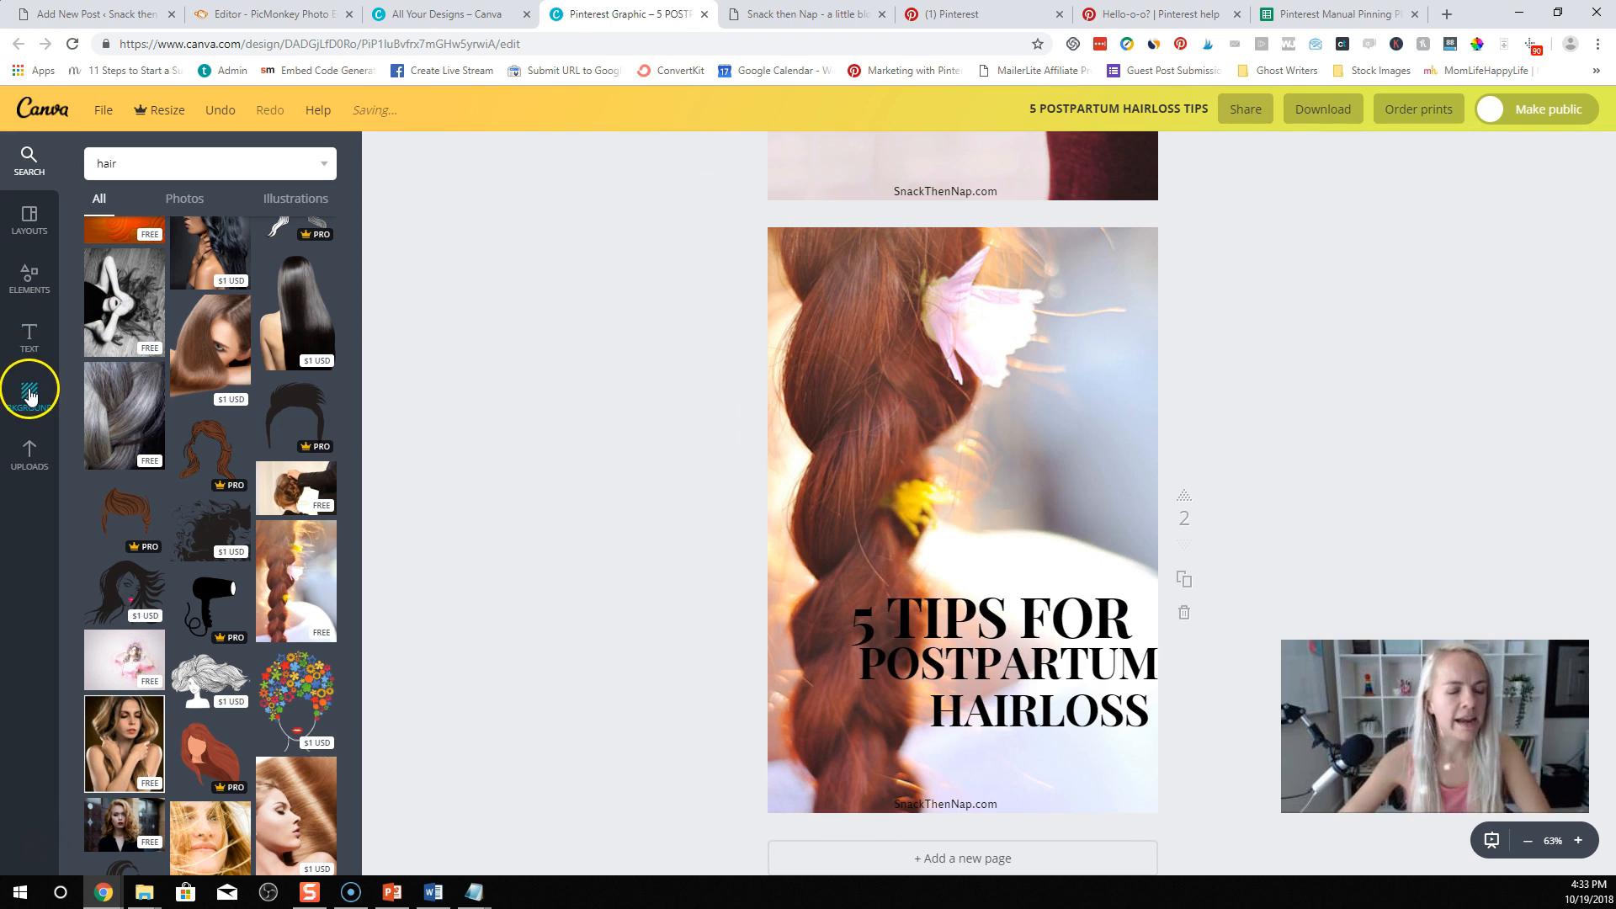
Step: Add a solid square shape to page 2 and size it into a rectangle covering the heading text at the right edge
left_click(30, 278)
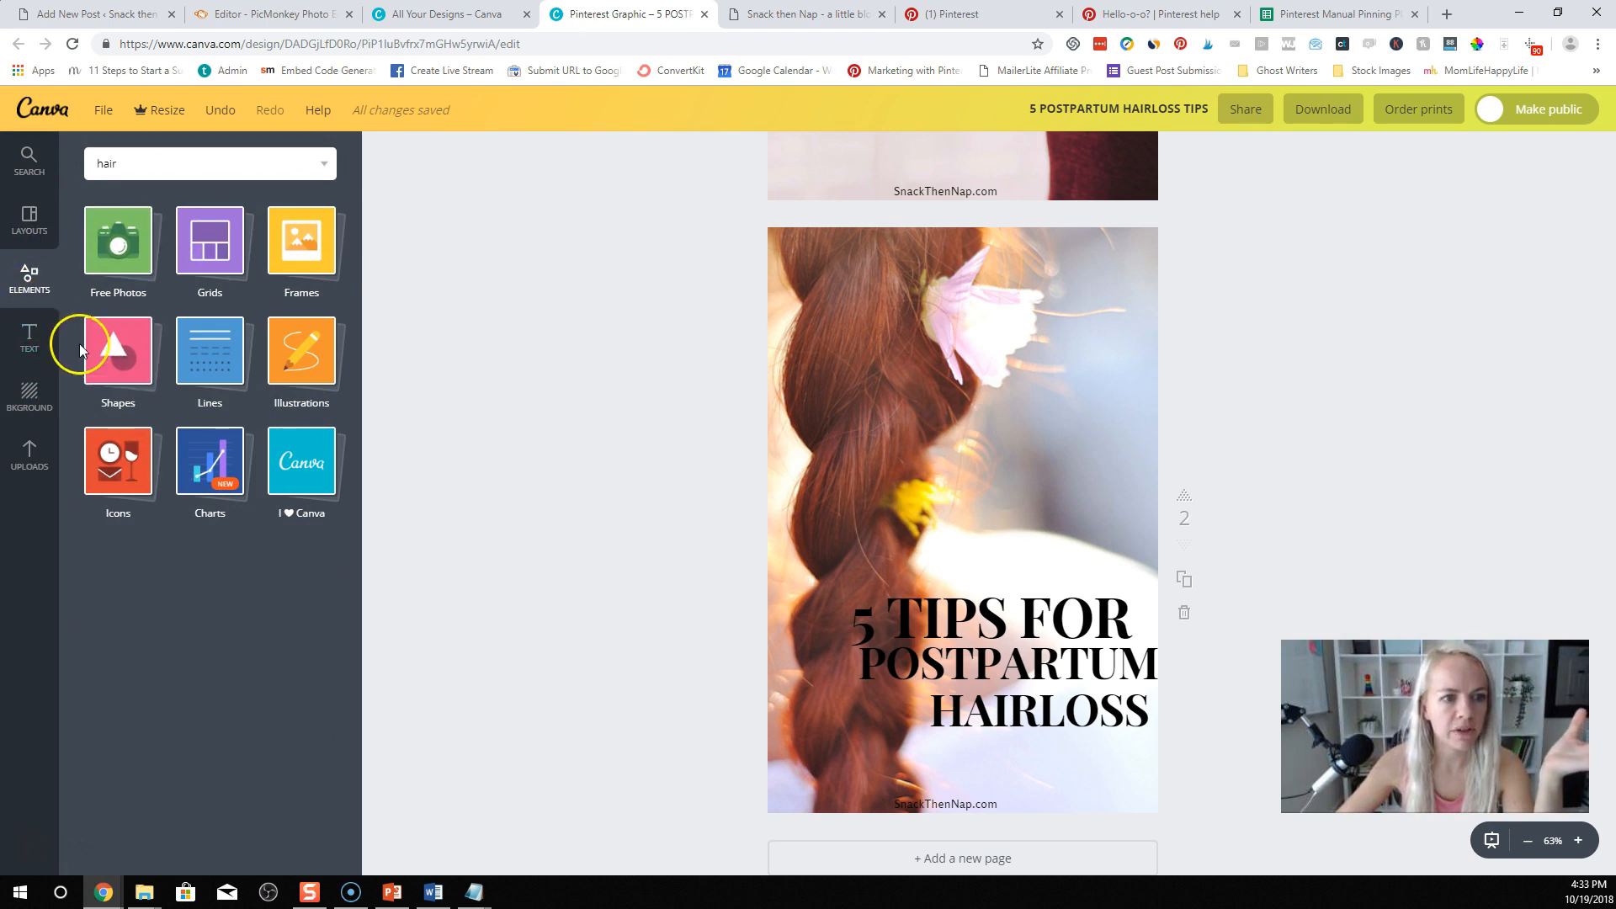
left_click(116, 349)
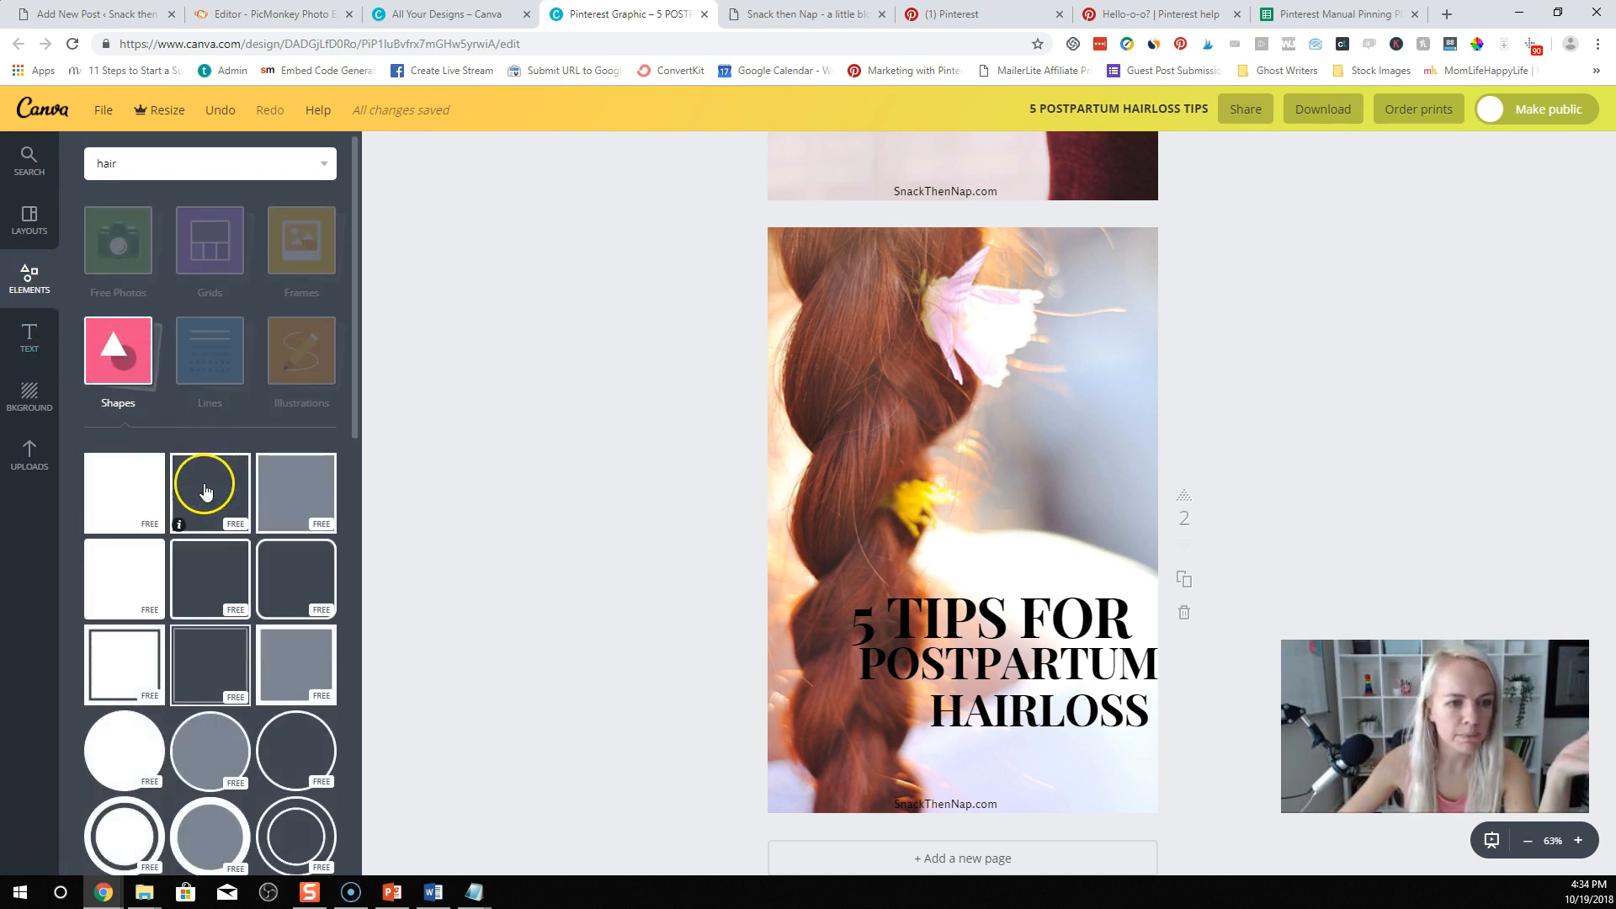
left_click_drag(119, 494, 800, 608)
left_click_drag(811, 428, 1000, 619)
left_click_drag(804, 663, 847, 663)
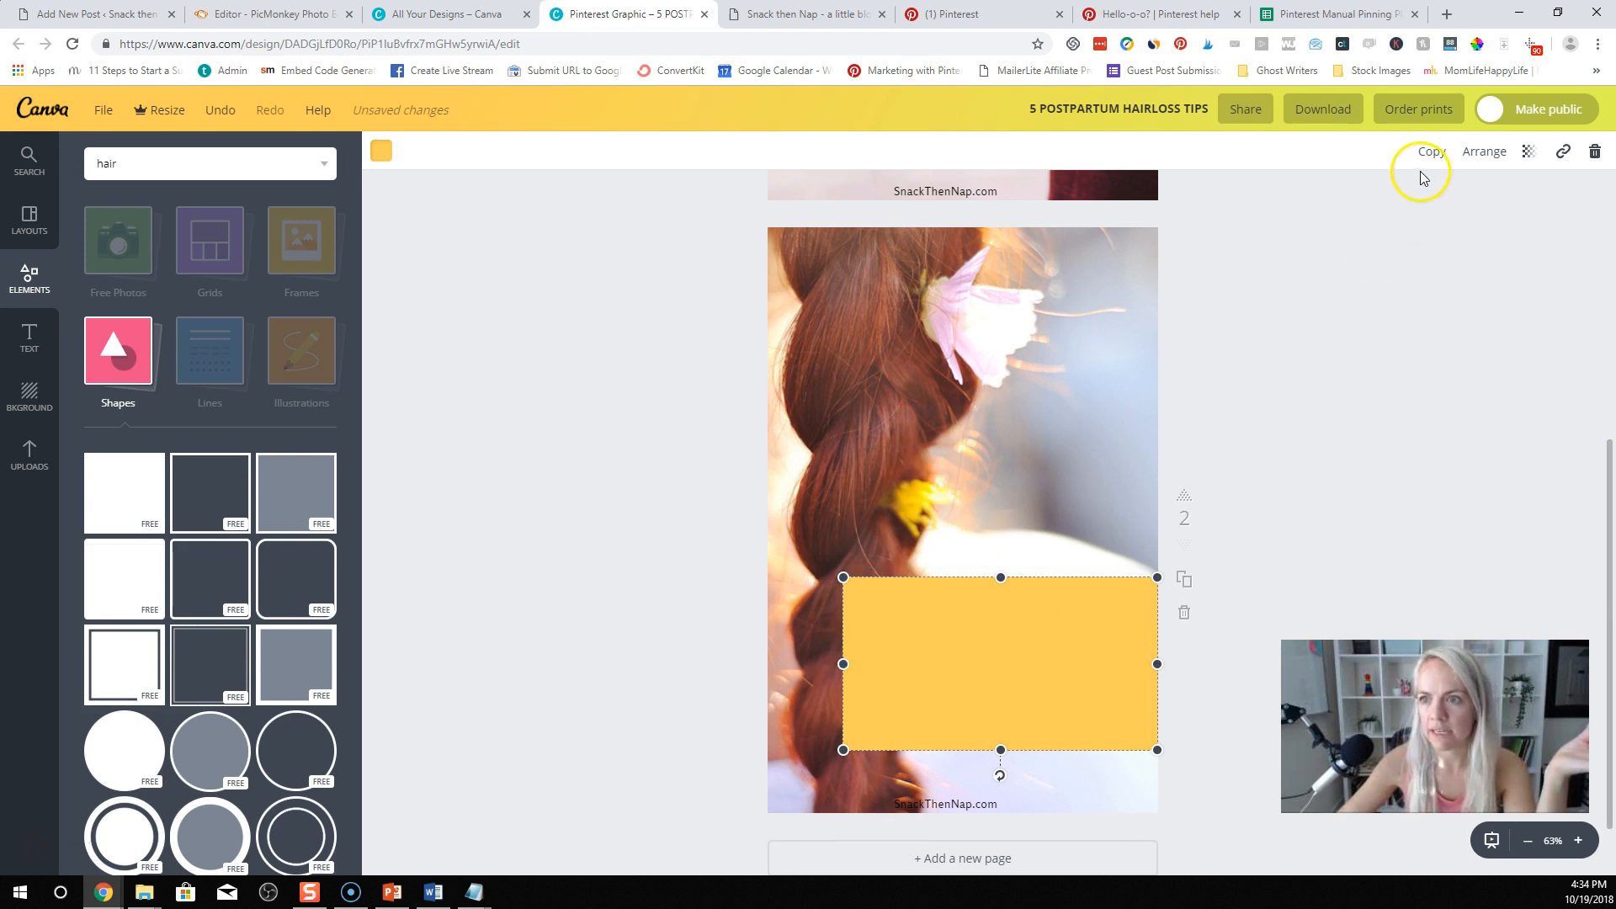
Step: Send the yellow rectangle back behind both heading texts
left_click(1484, 153)
left_click(1462, 230)
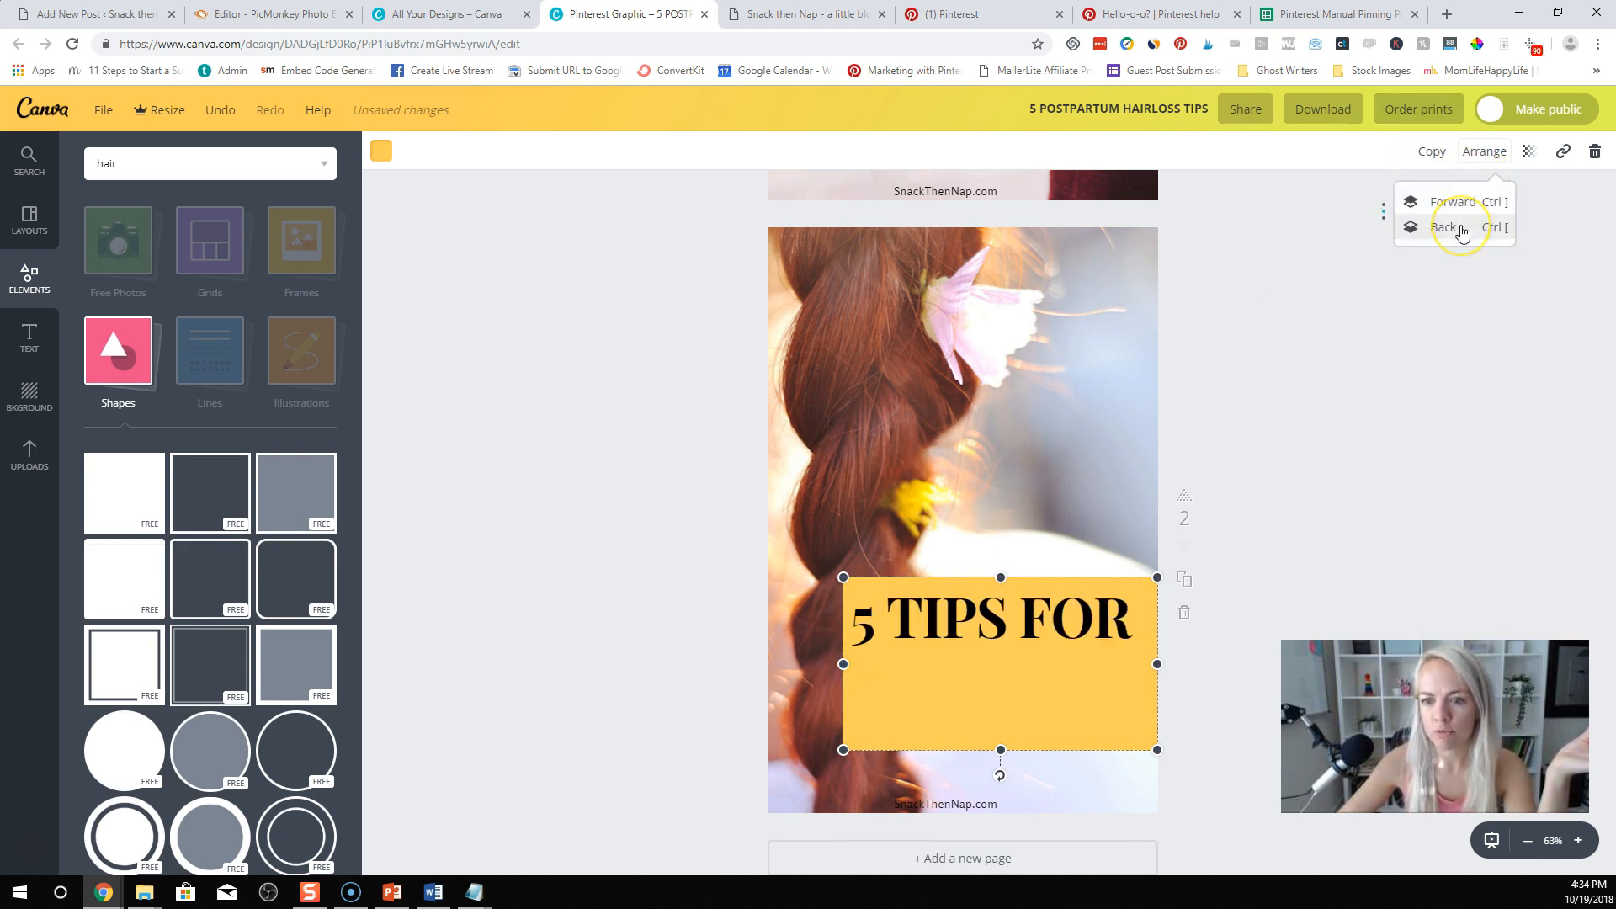
left_click(1461, 230)
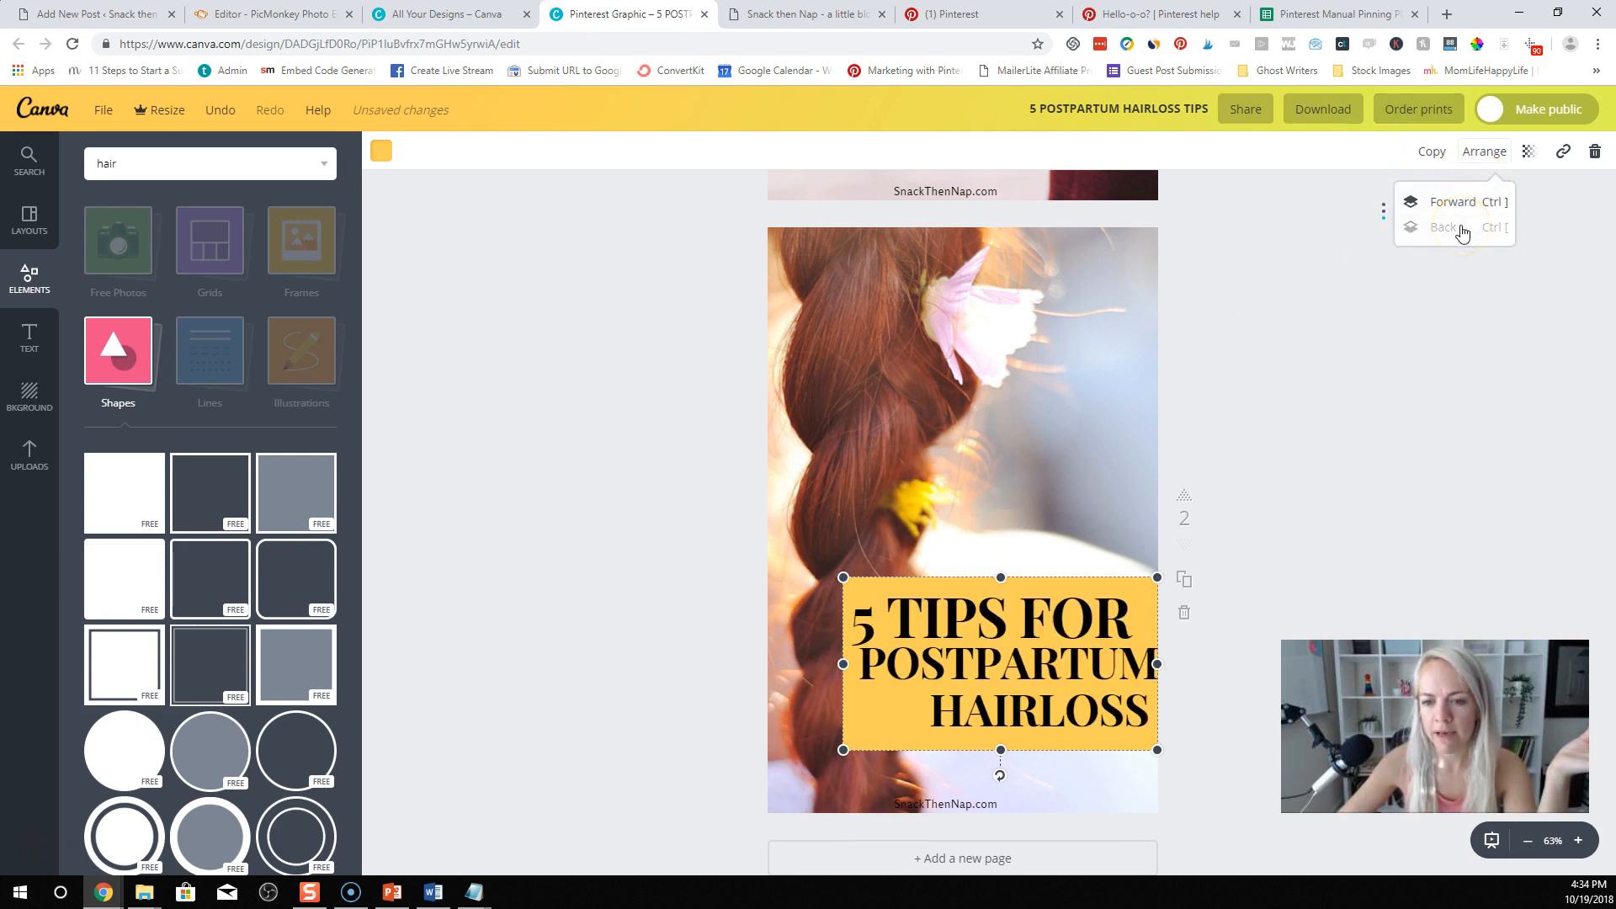
left_click(1217, 716)
Step: Widen the yellow rectangle slightly to the left and nudge both headings to sit inside it
left_click_drag(855, 656, 833, 661)
left_click_drag(960, 599, 965, 599)
left_click_drag(1033, 703, 1027, 707)
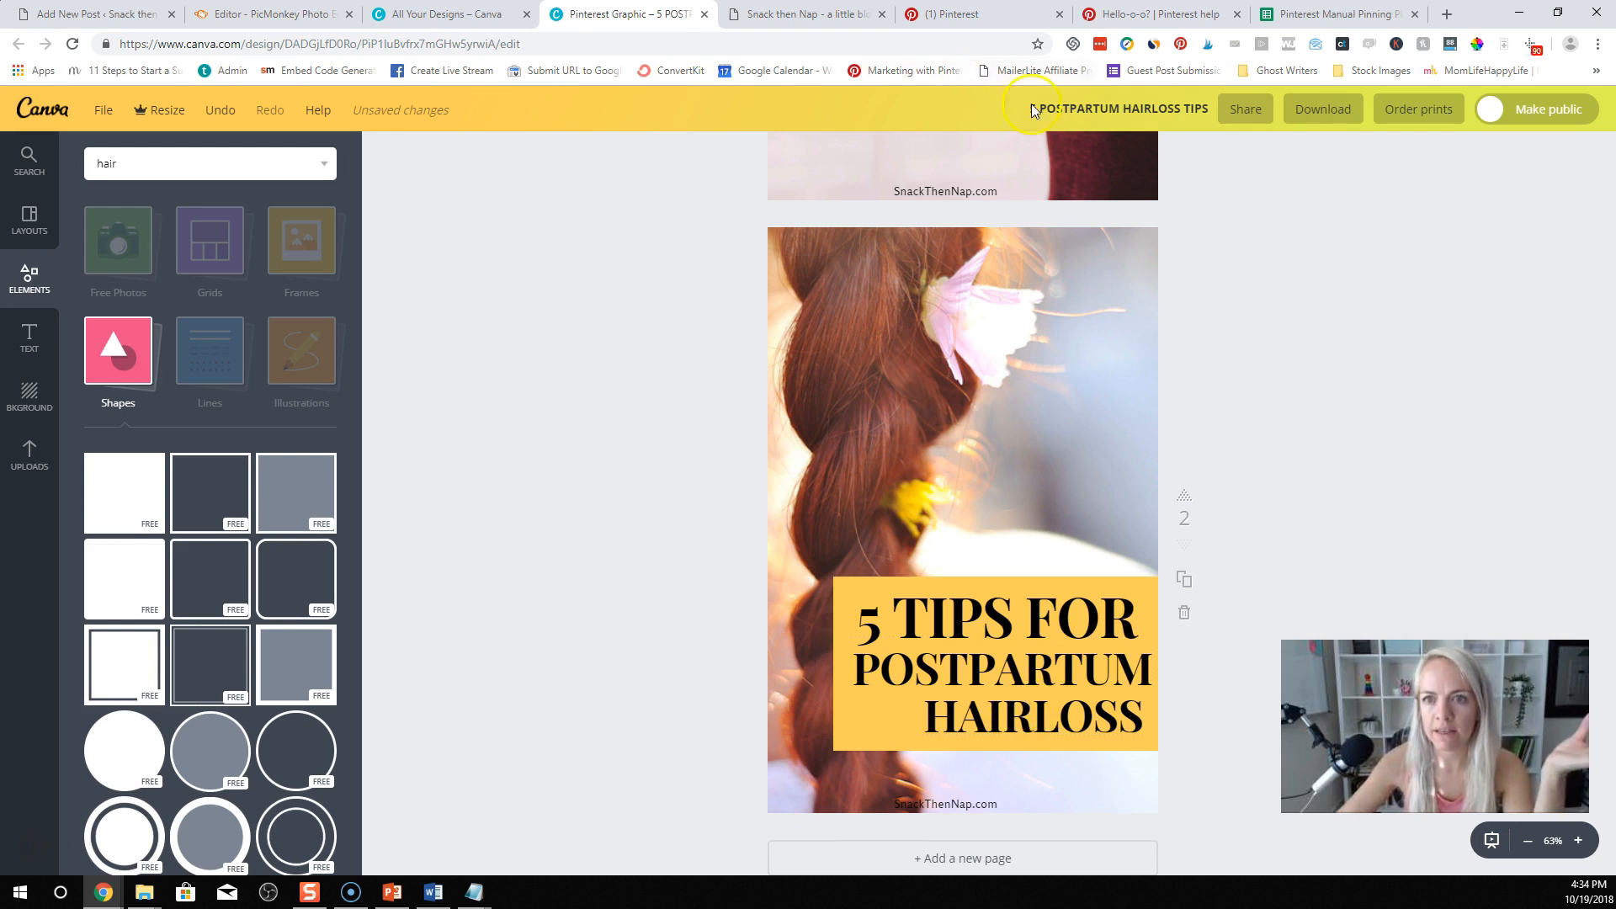
Step: Center-align "POSTPARTUM HAIRLOSS" and shift it slightly right to center it on the yellow rectangle
left_click(999, 710)
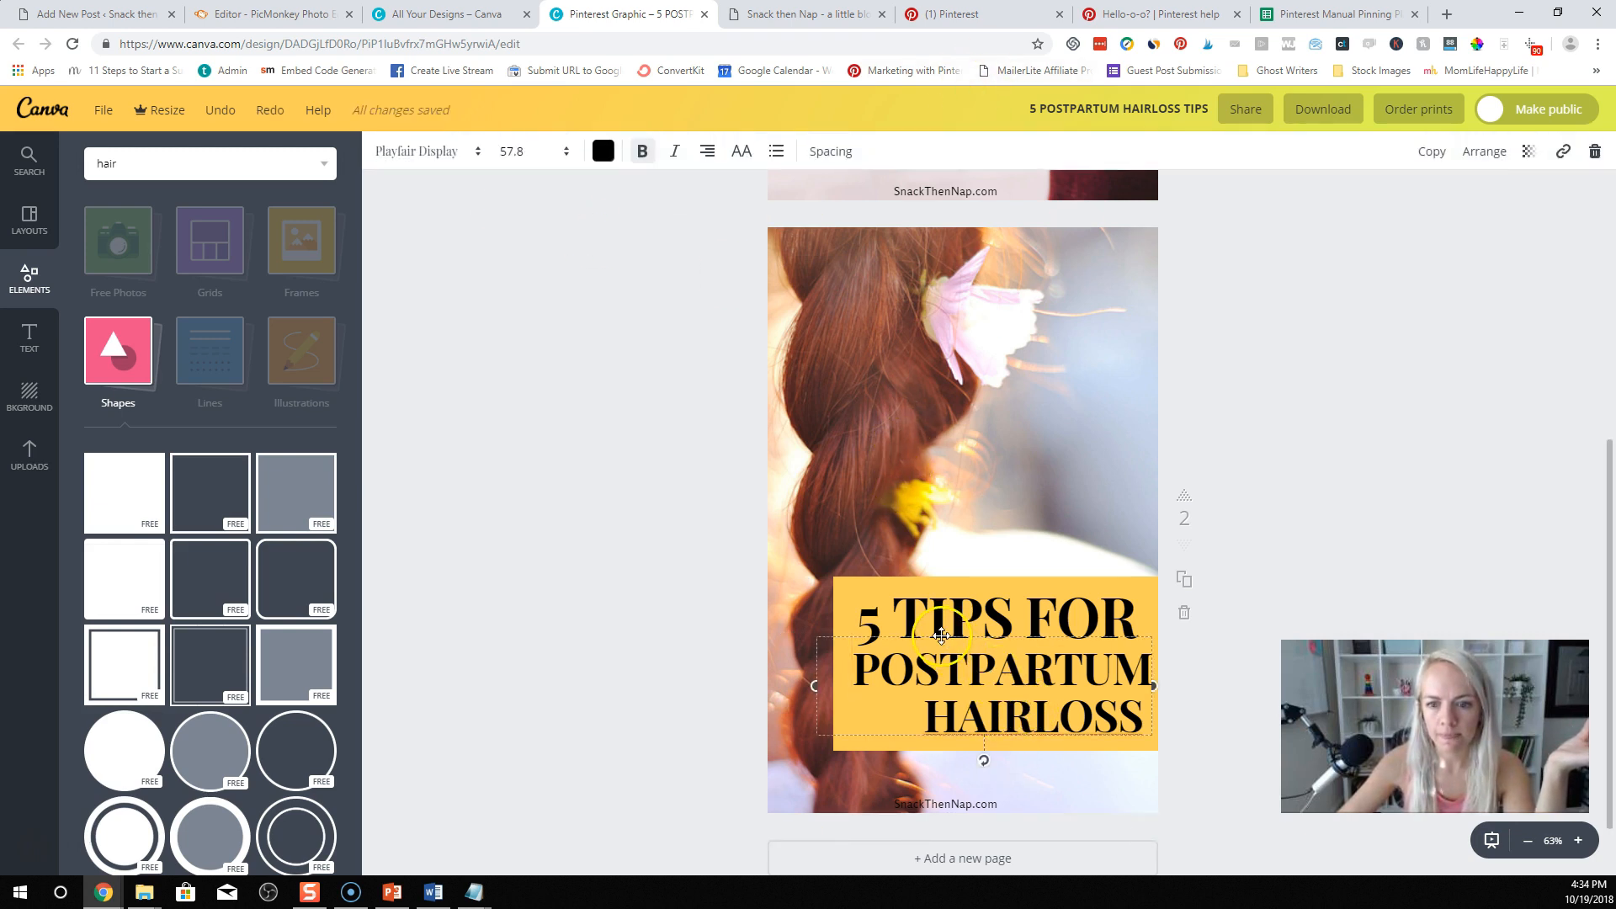
left_click(707, 151)
left_click(744, 205)
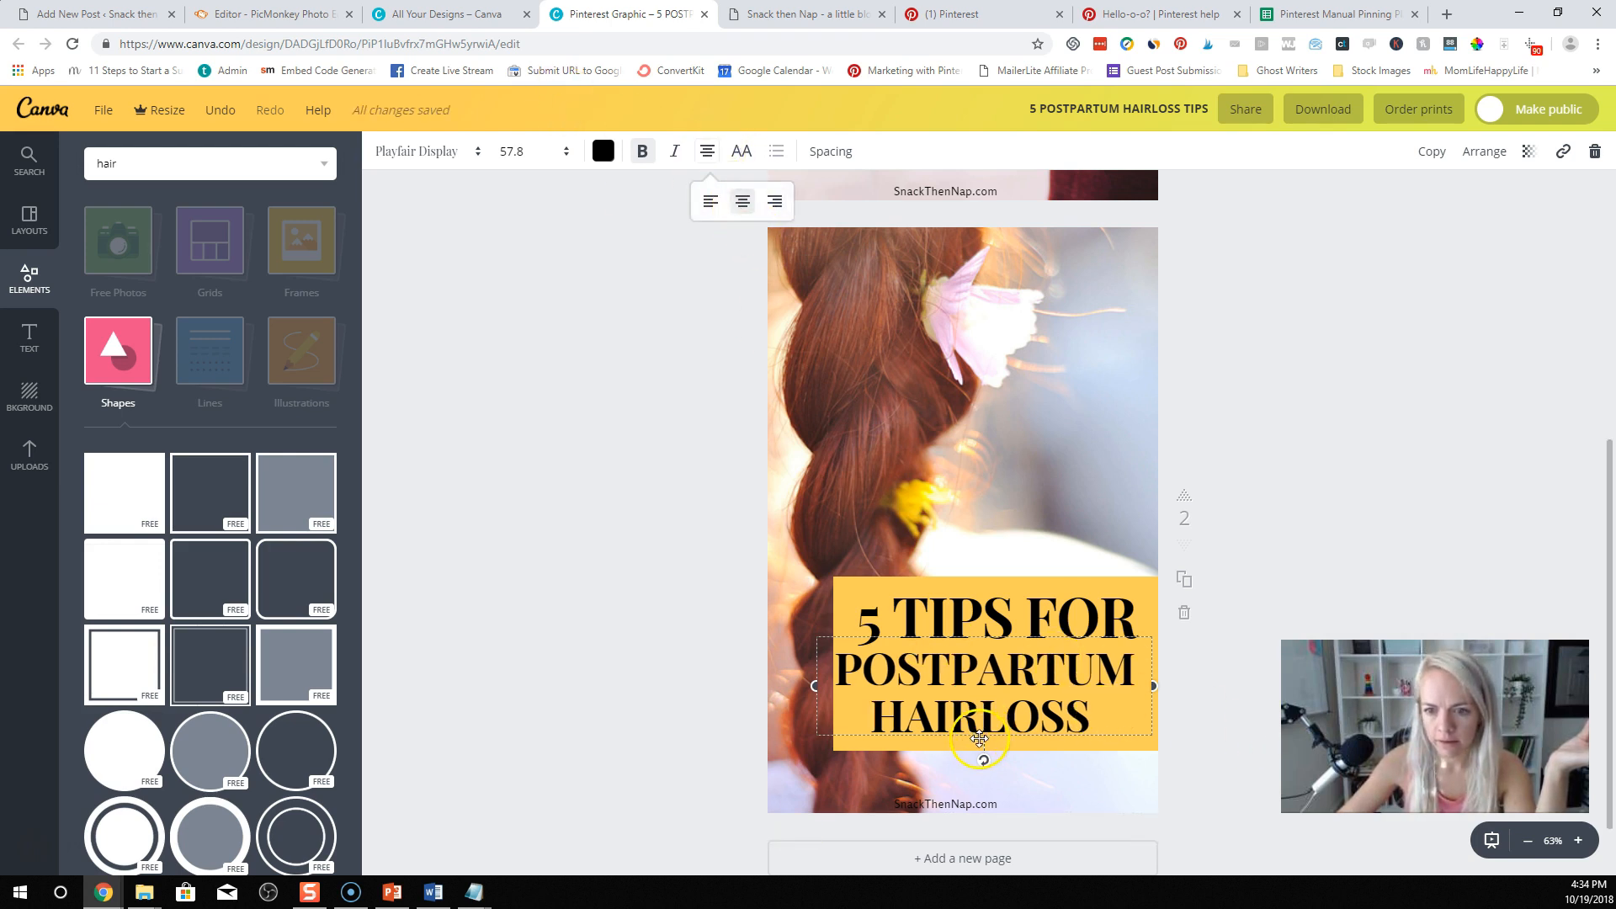
left_click_drag(979, 739, 987, 739)
left_click(1213, 700)
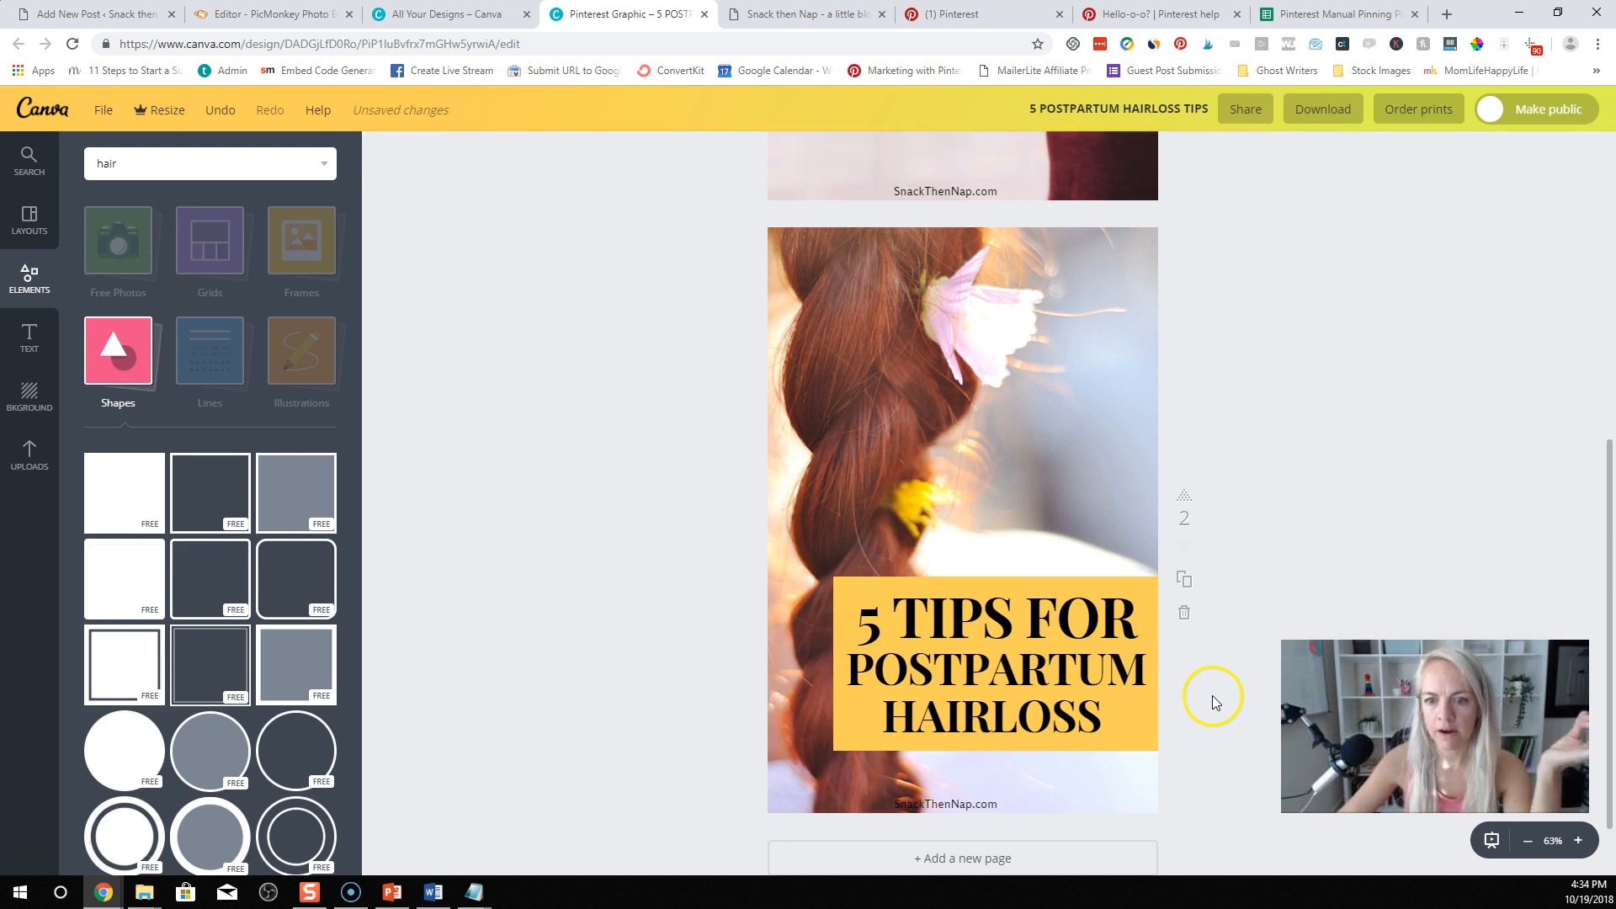
Step: Compare the two pin pages and duplicate the braid pin as another page
scroll(1212, 696, "up", 7)
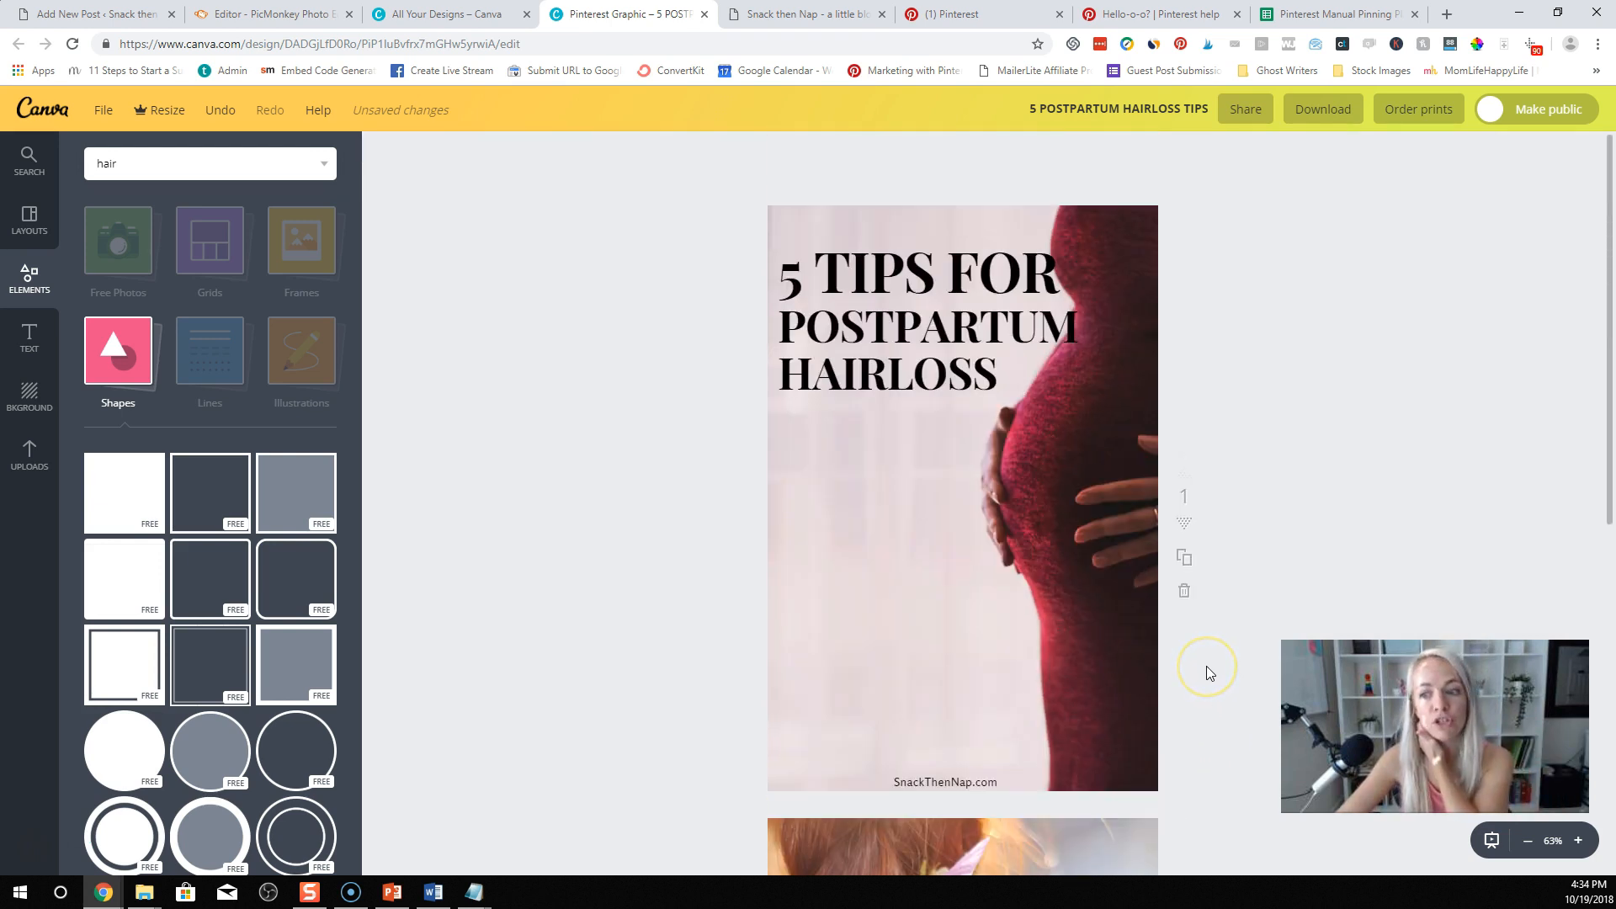
scroll(1205, 665, "down", 6)
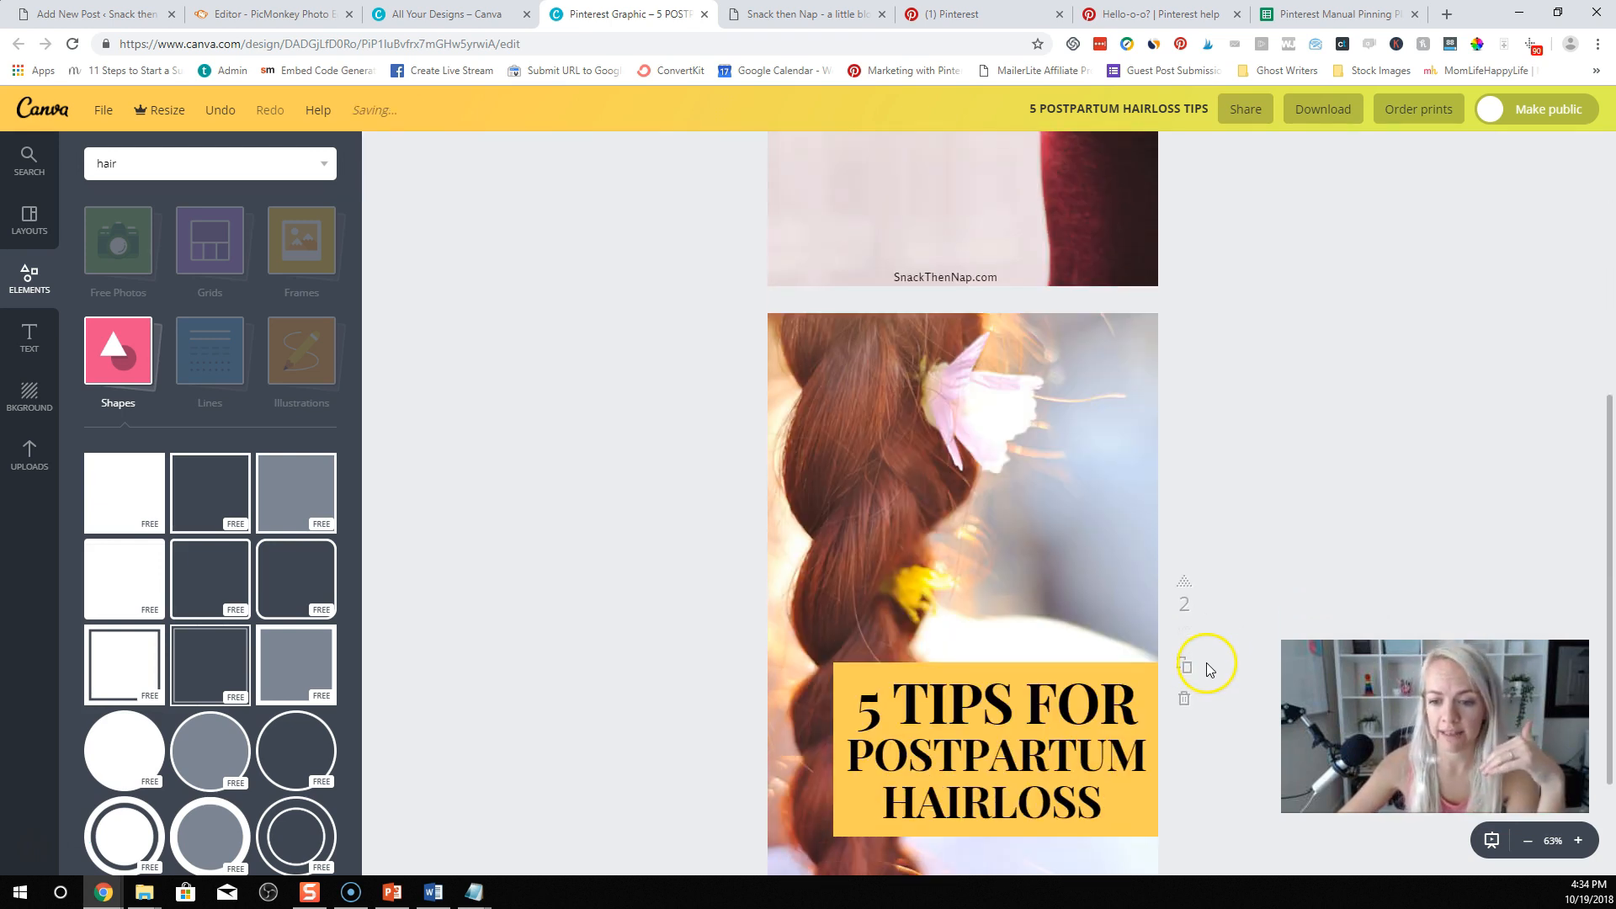
scroll(1221, 657, "down", 2)
left_click(1184, 497)
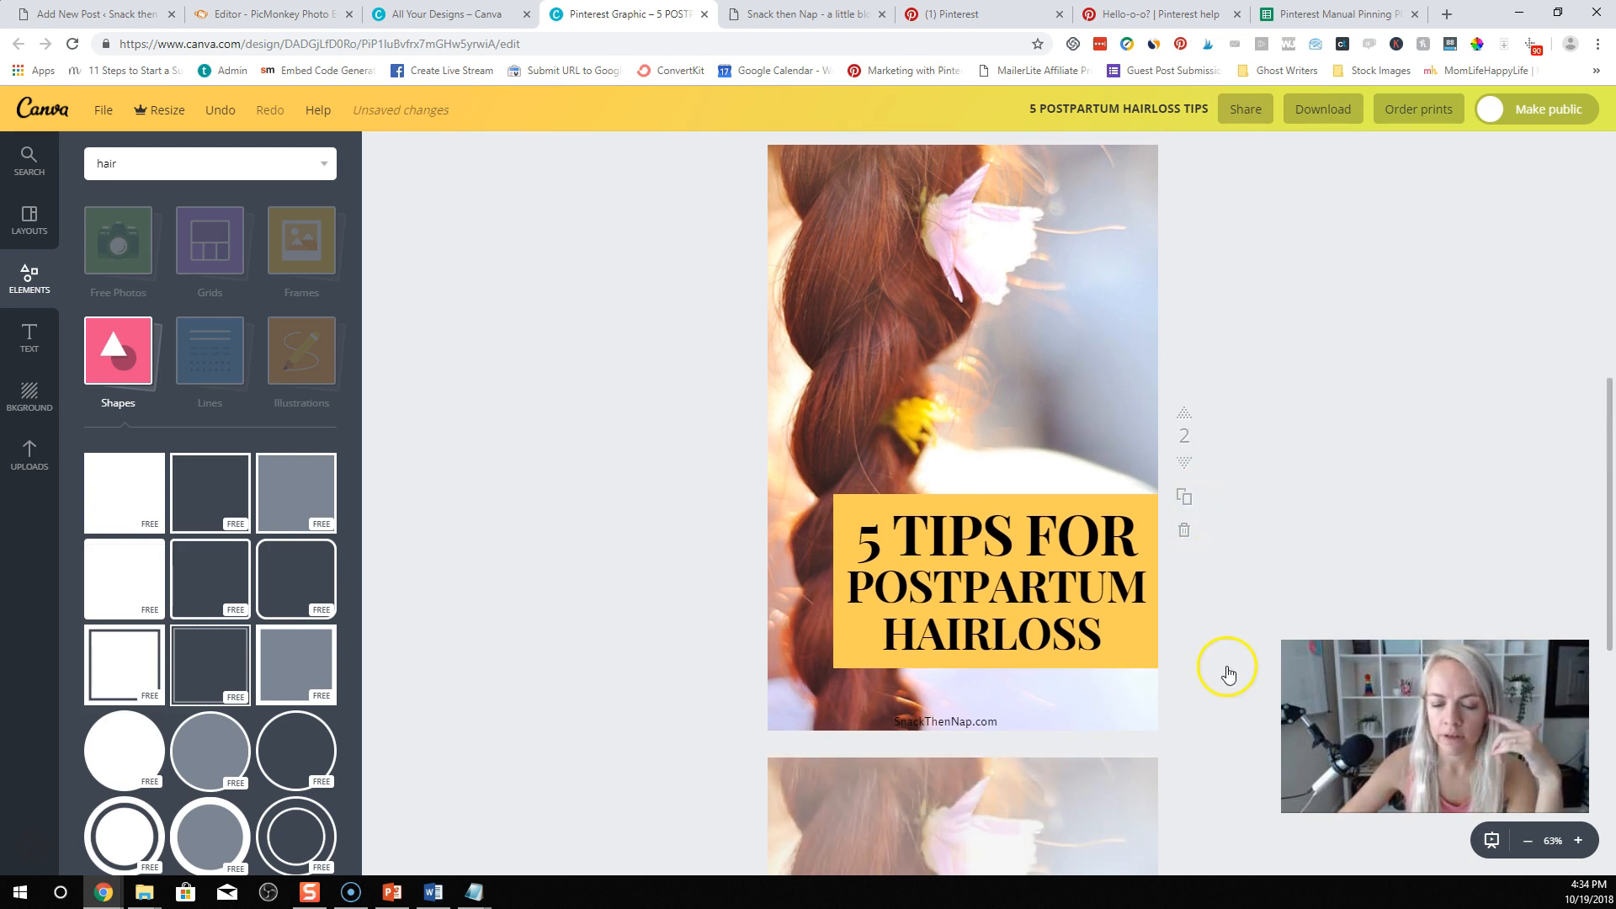
Step: Search the library for "hair" and add the dark photo of a blonde woman to the third page
scroll(349, 539, "down", 3)
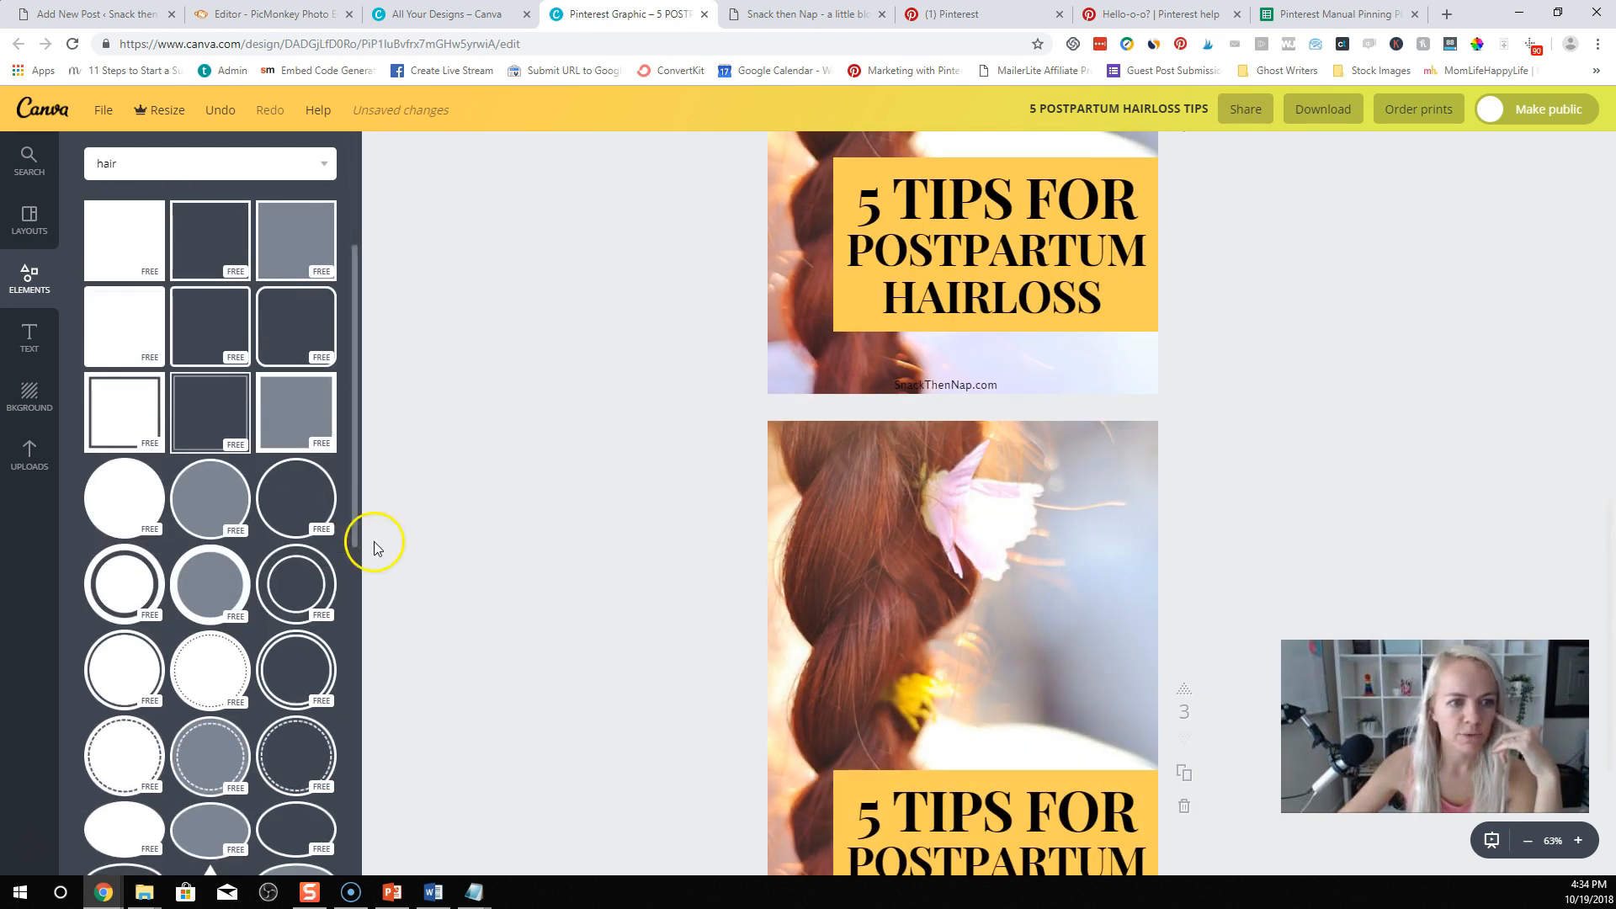
left_click(122, 162)
type("hair")
key("Return")
scroll(152, 305, "down", 6)
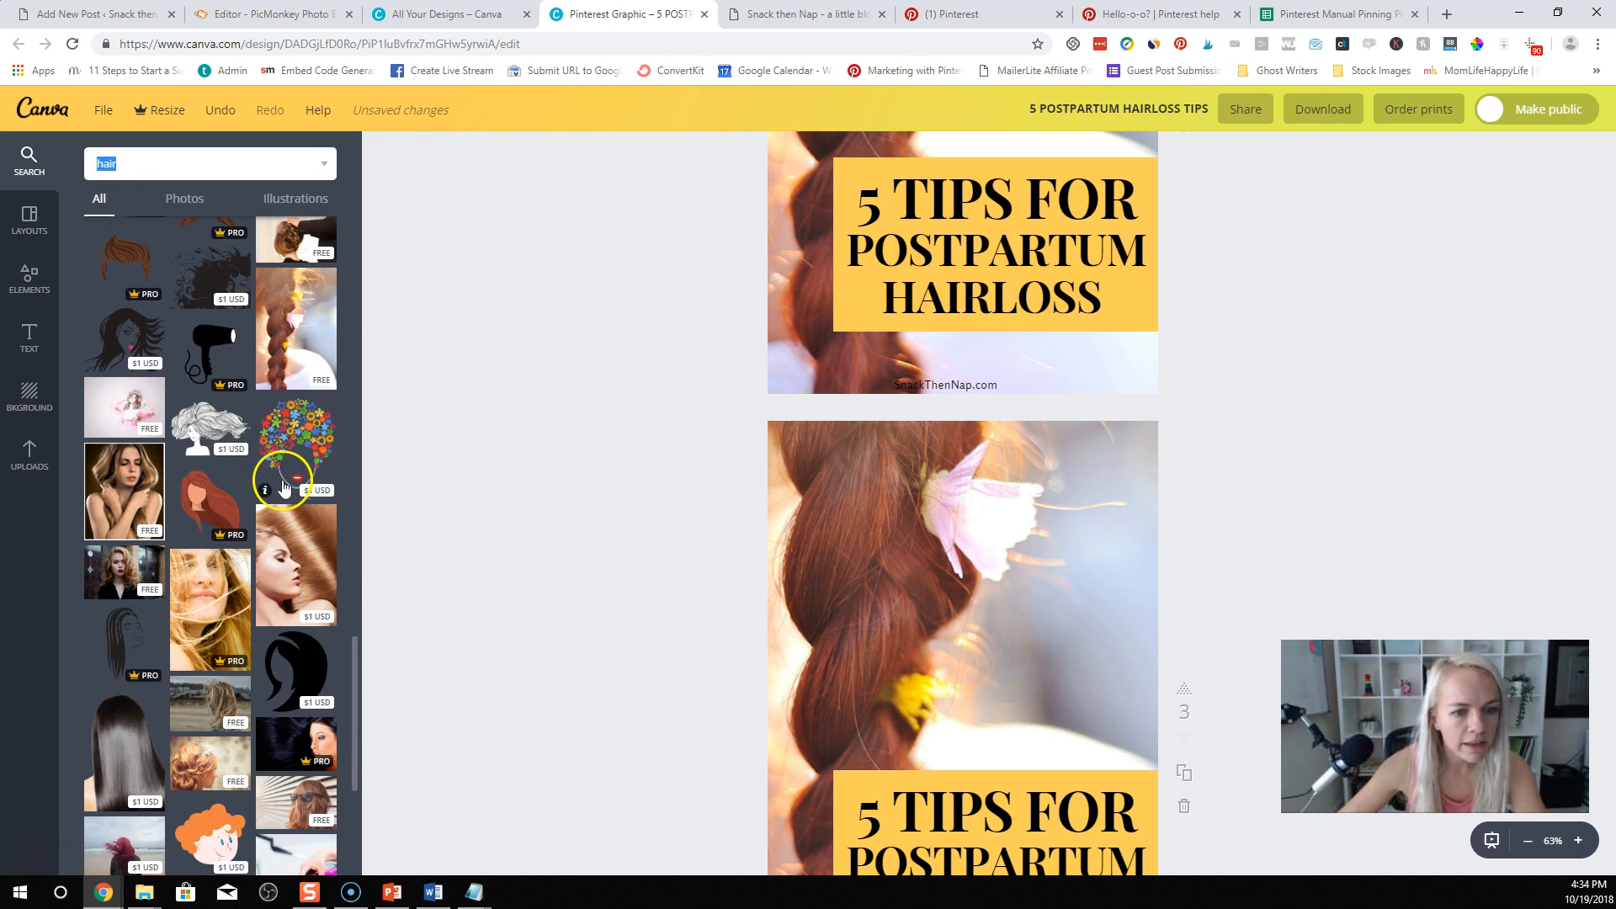
scroll(295, 486, "down", 2)
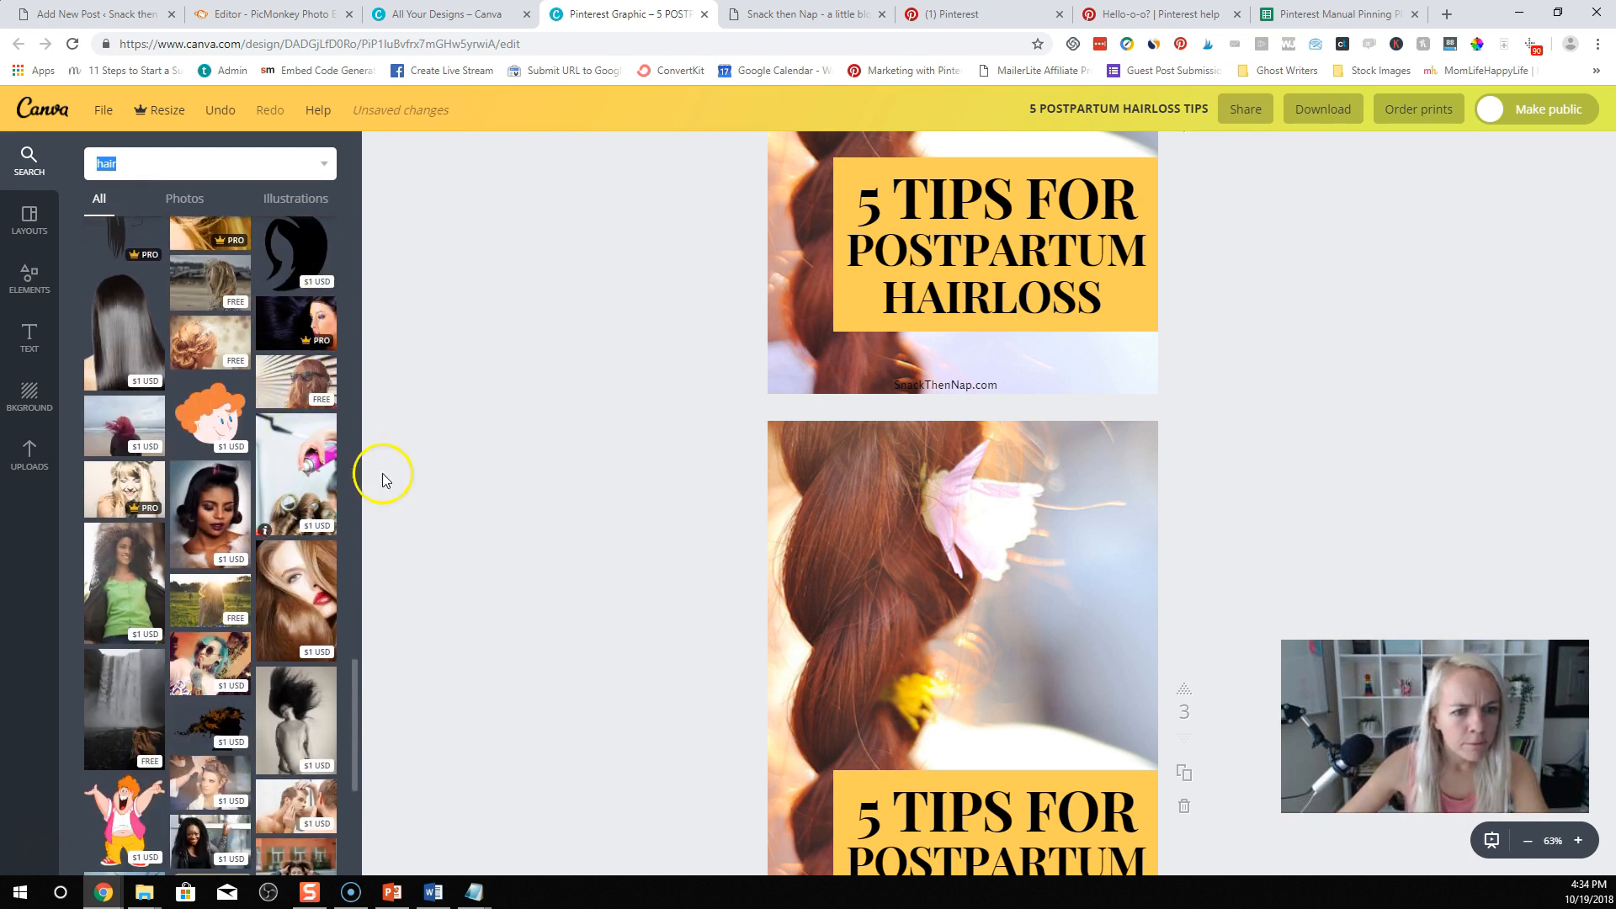
scroll(383, 480, "down", 1)
scroll(287, 482, "down", 3)
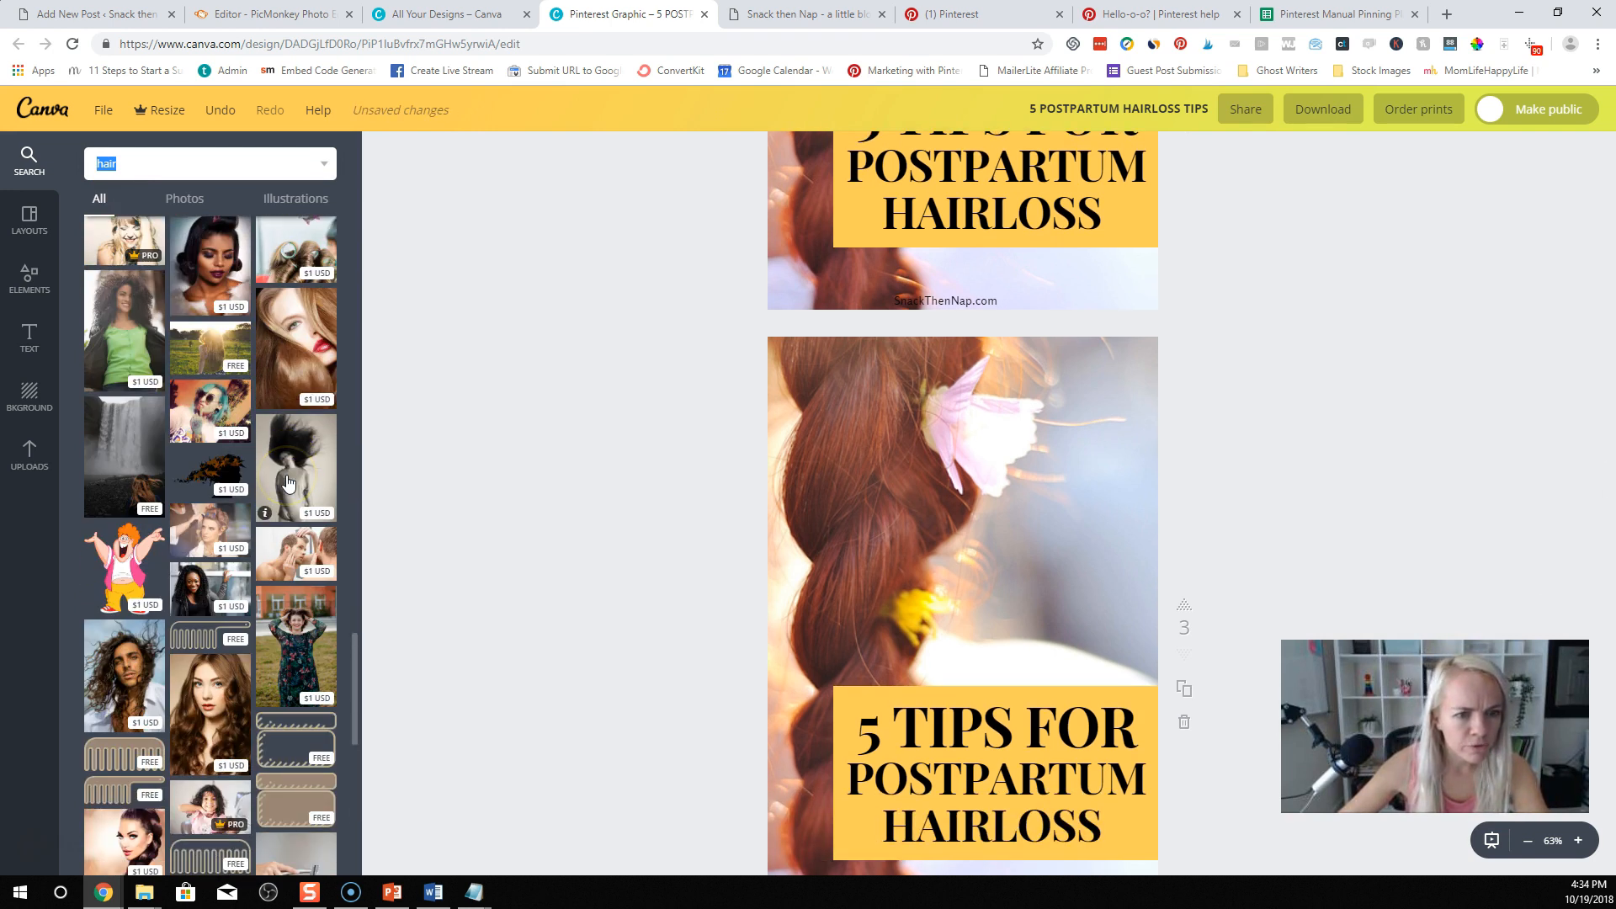
scroll(287, 482, "down", 10)
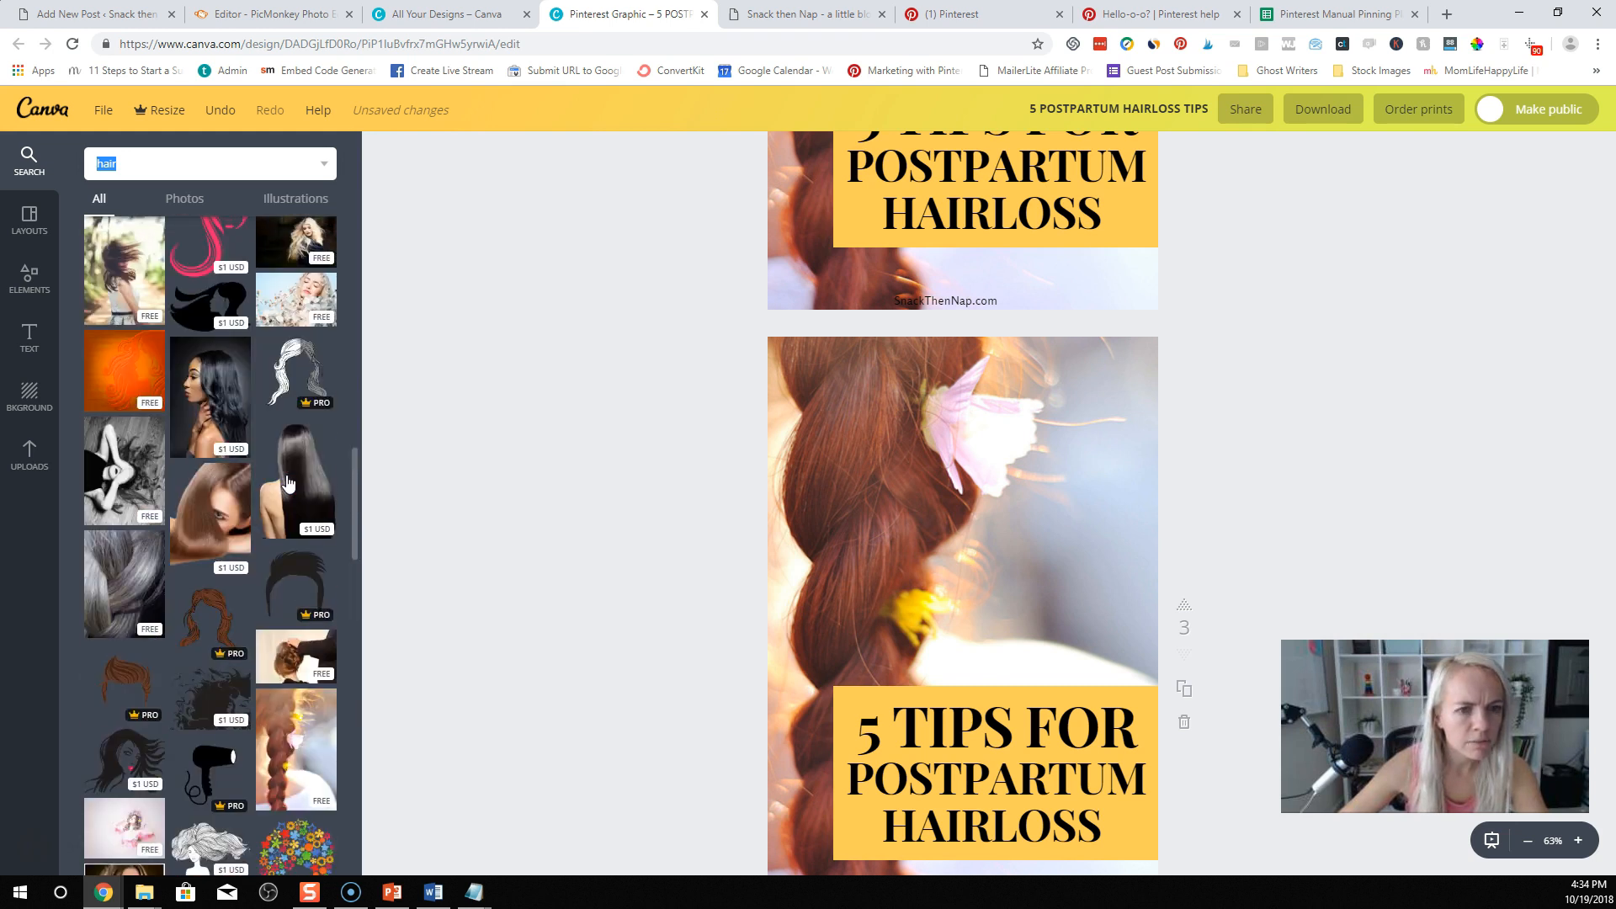
scroll(287, 482, "down", 5)
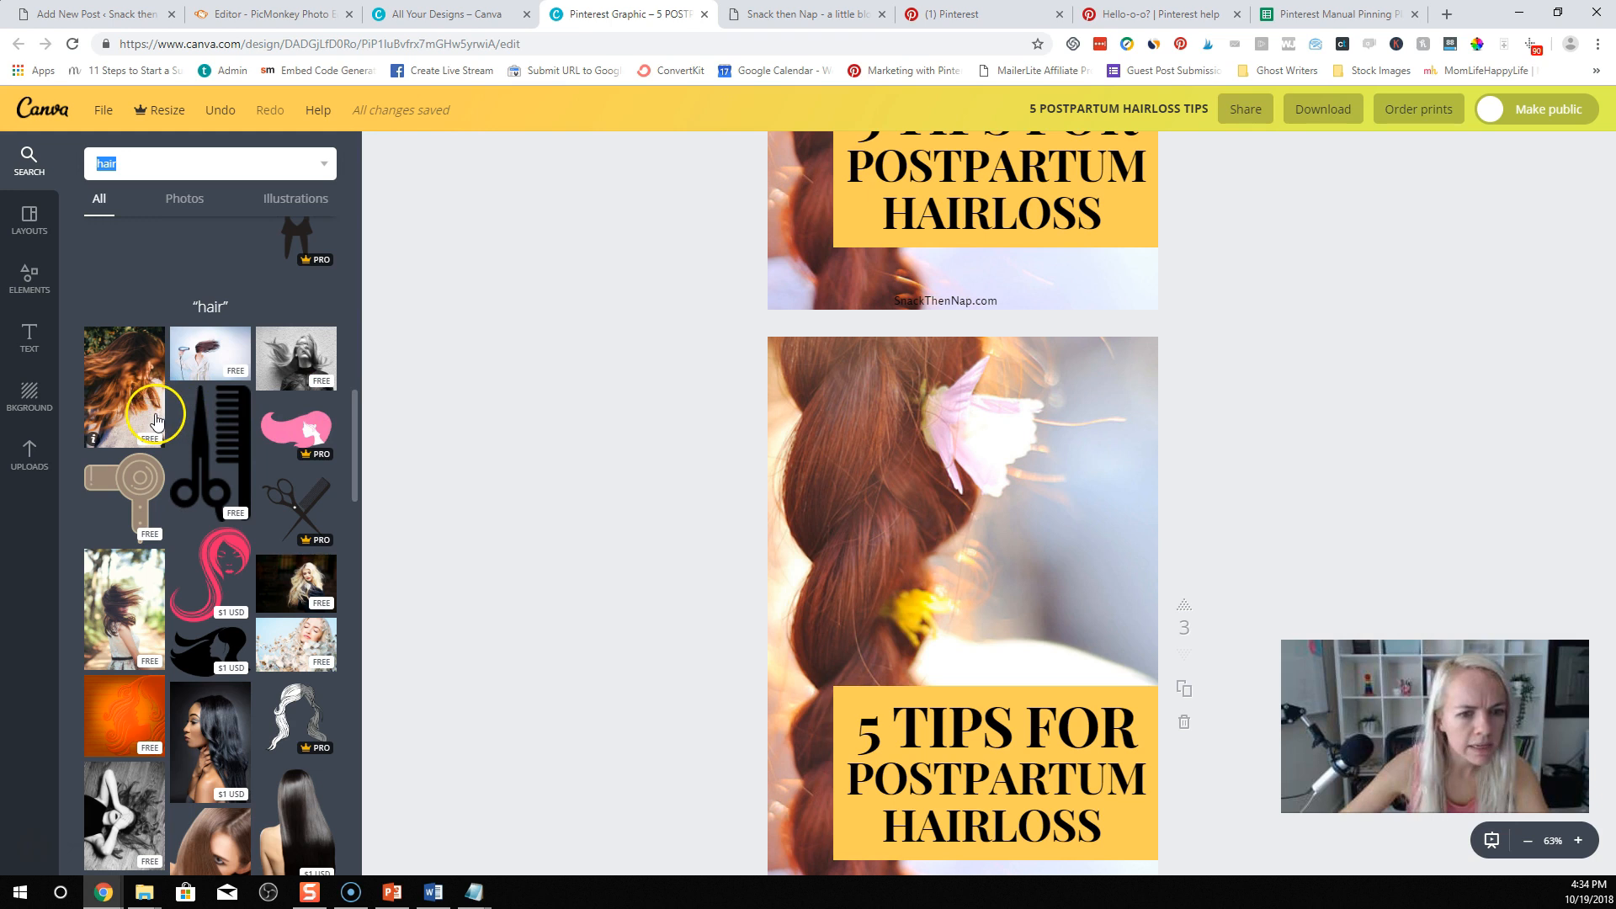
left_click(301, 597)
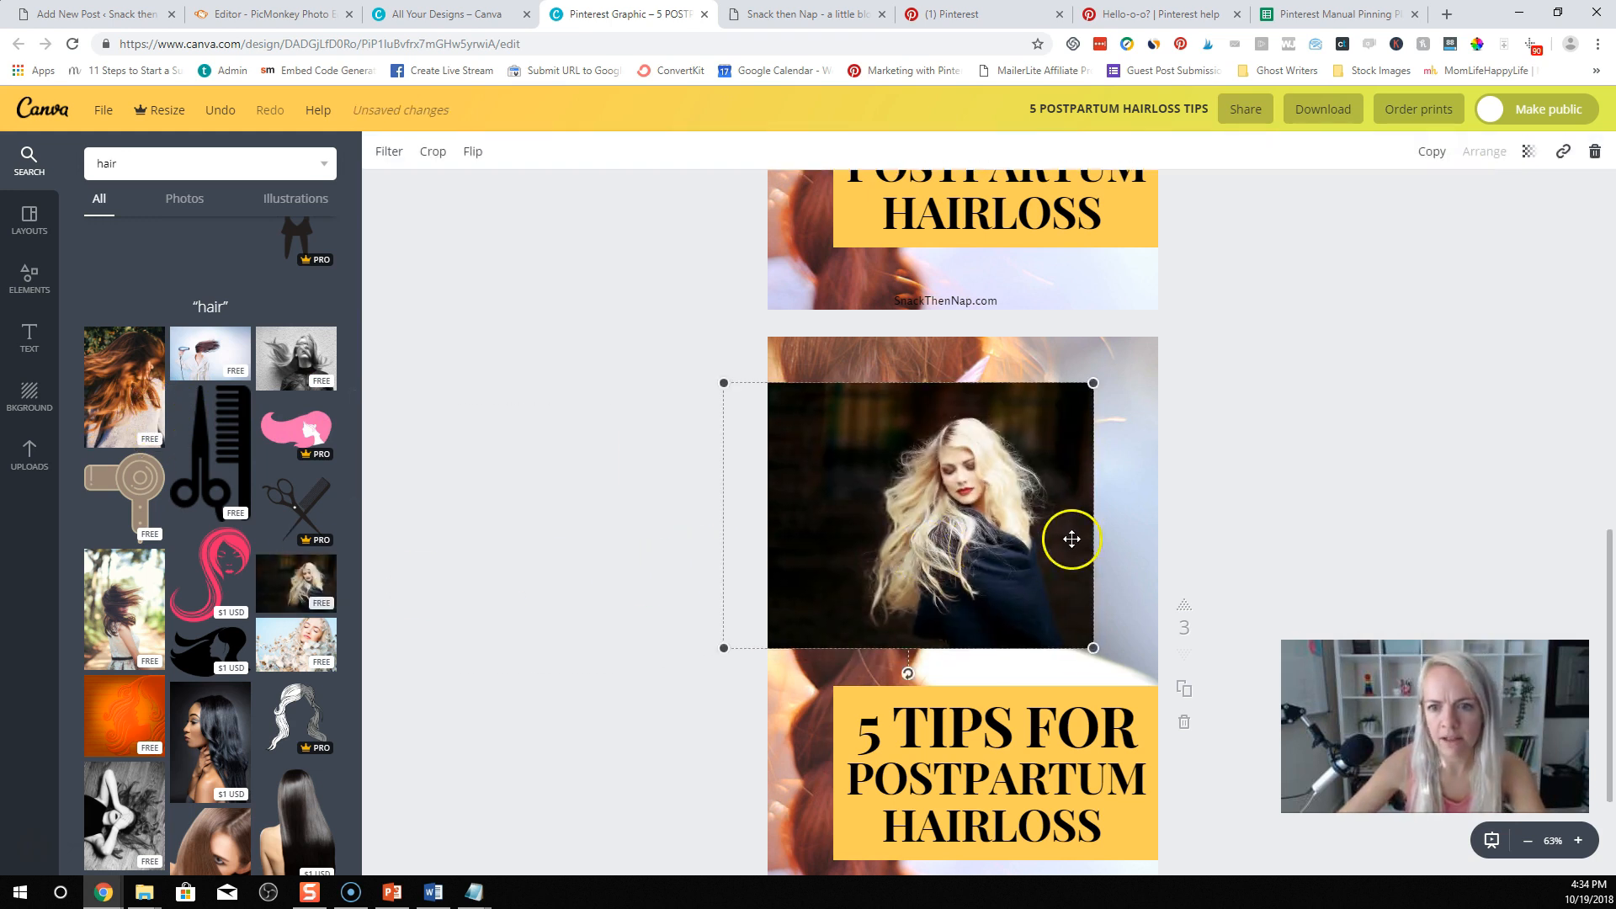
Step: Delete the braid photo from the background of the third page
left_click(1096, 352)
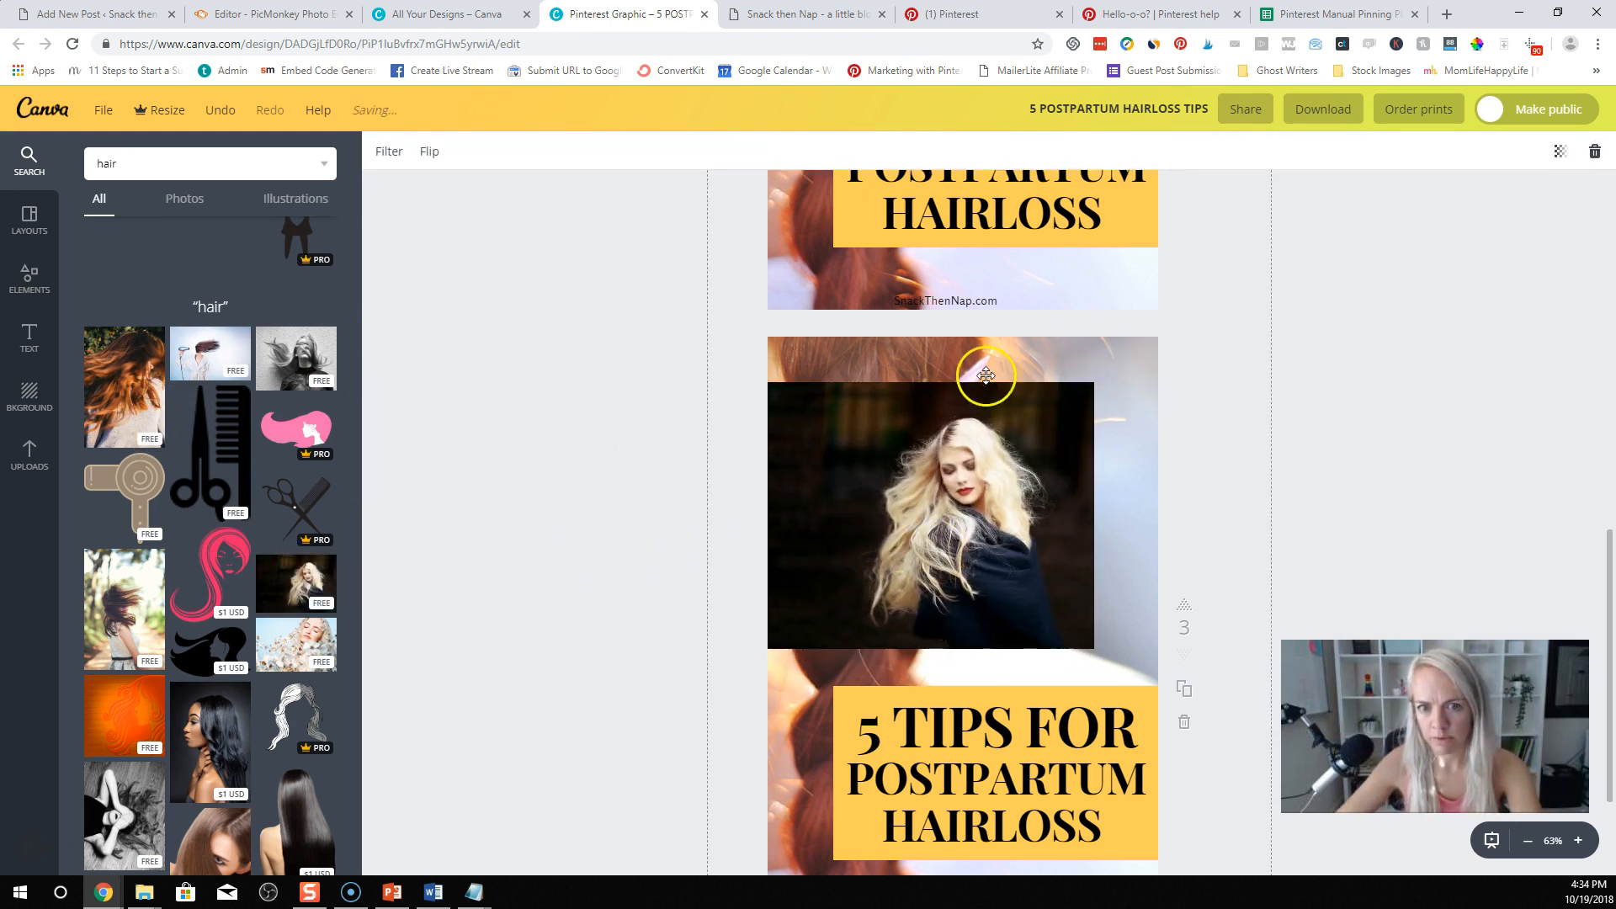
left_click_drag(784, 703, 495, 686)
left_click(953, 390)
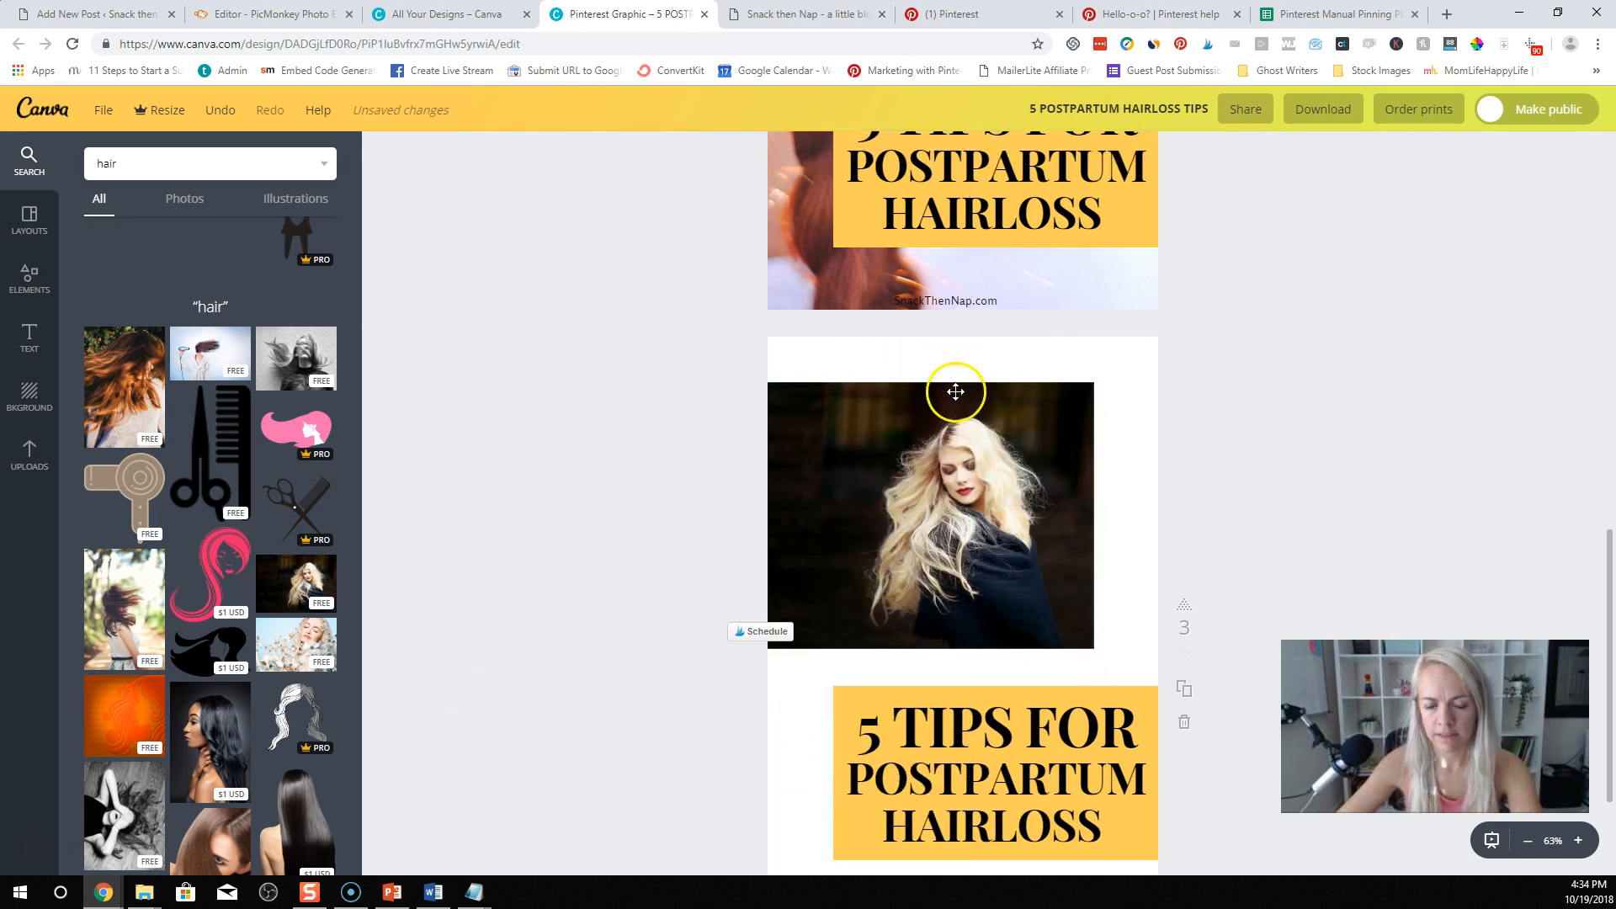
Step: Enlarge the blonde woman's photo to cover the whole third page, shift it right and send it behind the headings and yellow rectangle
left_click_drag(1092, 383, 1425, 217)
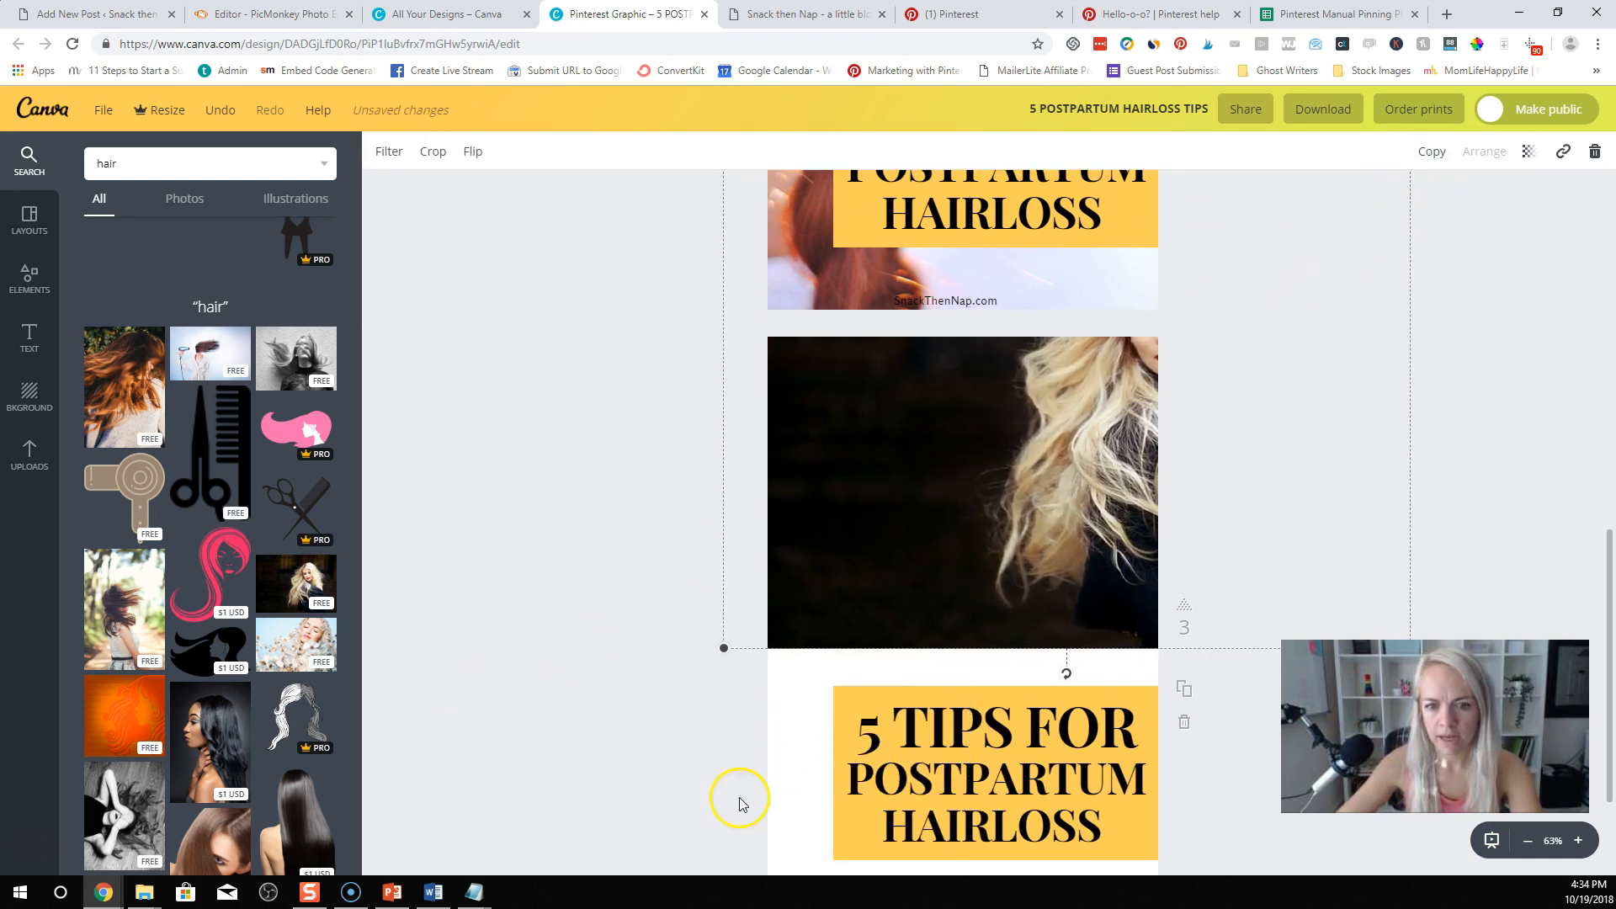
left_click_drag(736, 648, 472, 867)
scroll(828, 643, "down", 2)
left_click_drag(822, 548, 818, 629)
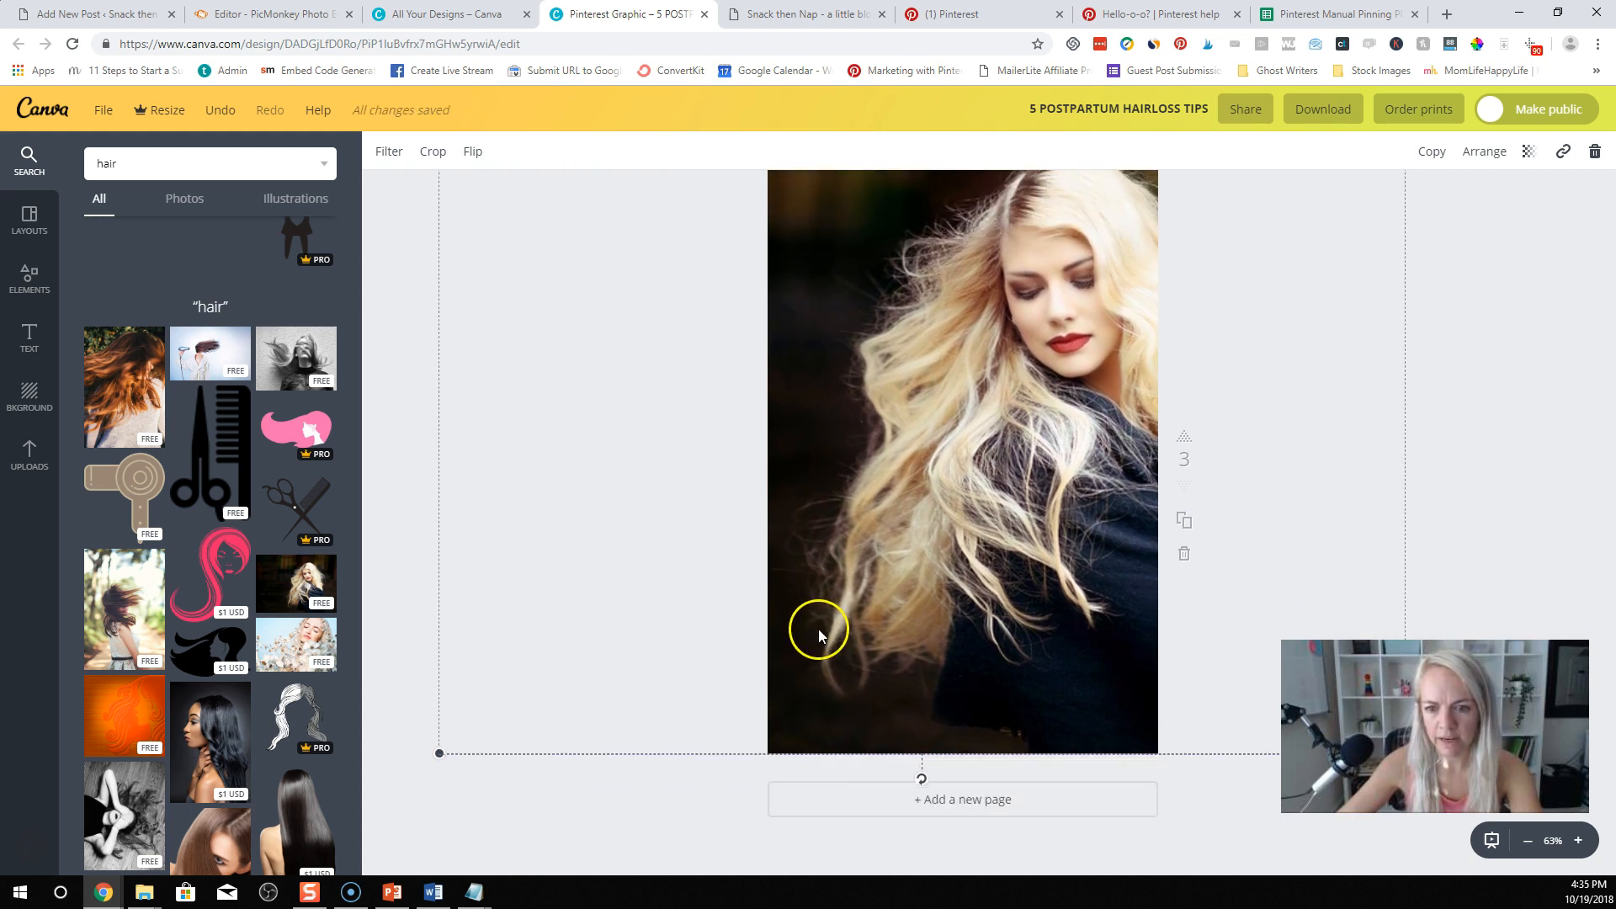
left_click_drag(896, 584, 964, 572)
left_click(1483, 151)
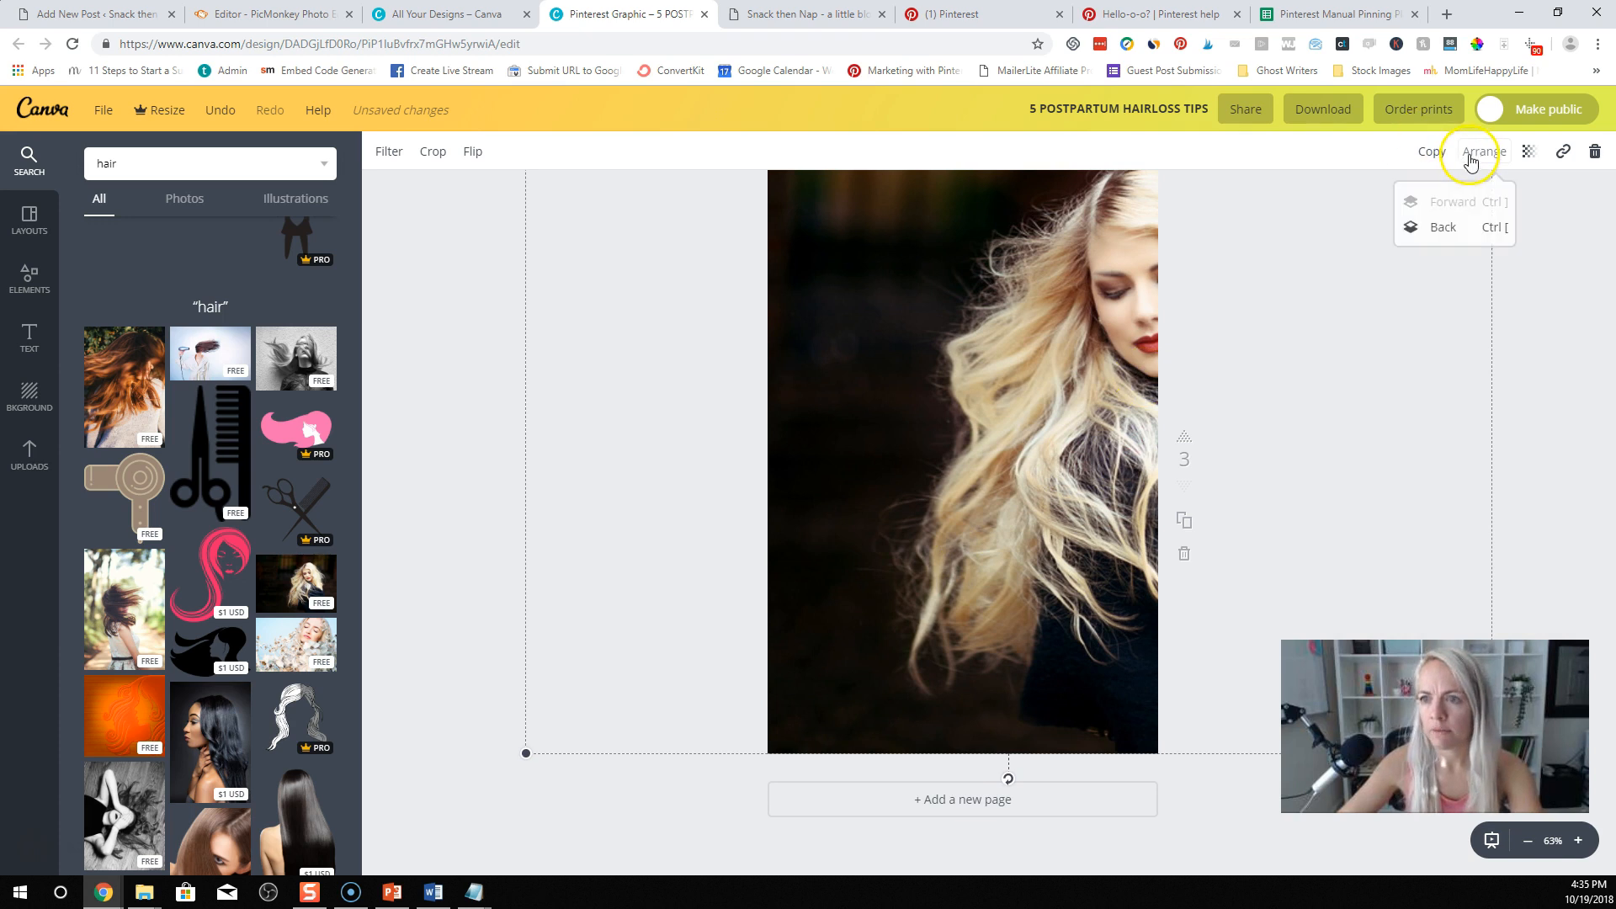
left_click(1457, 227)
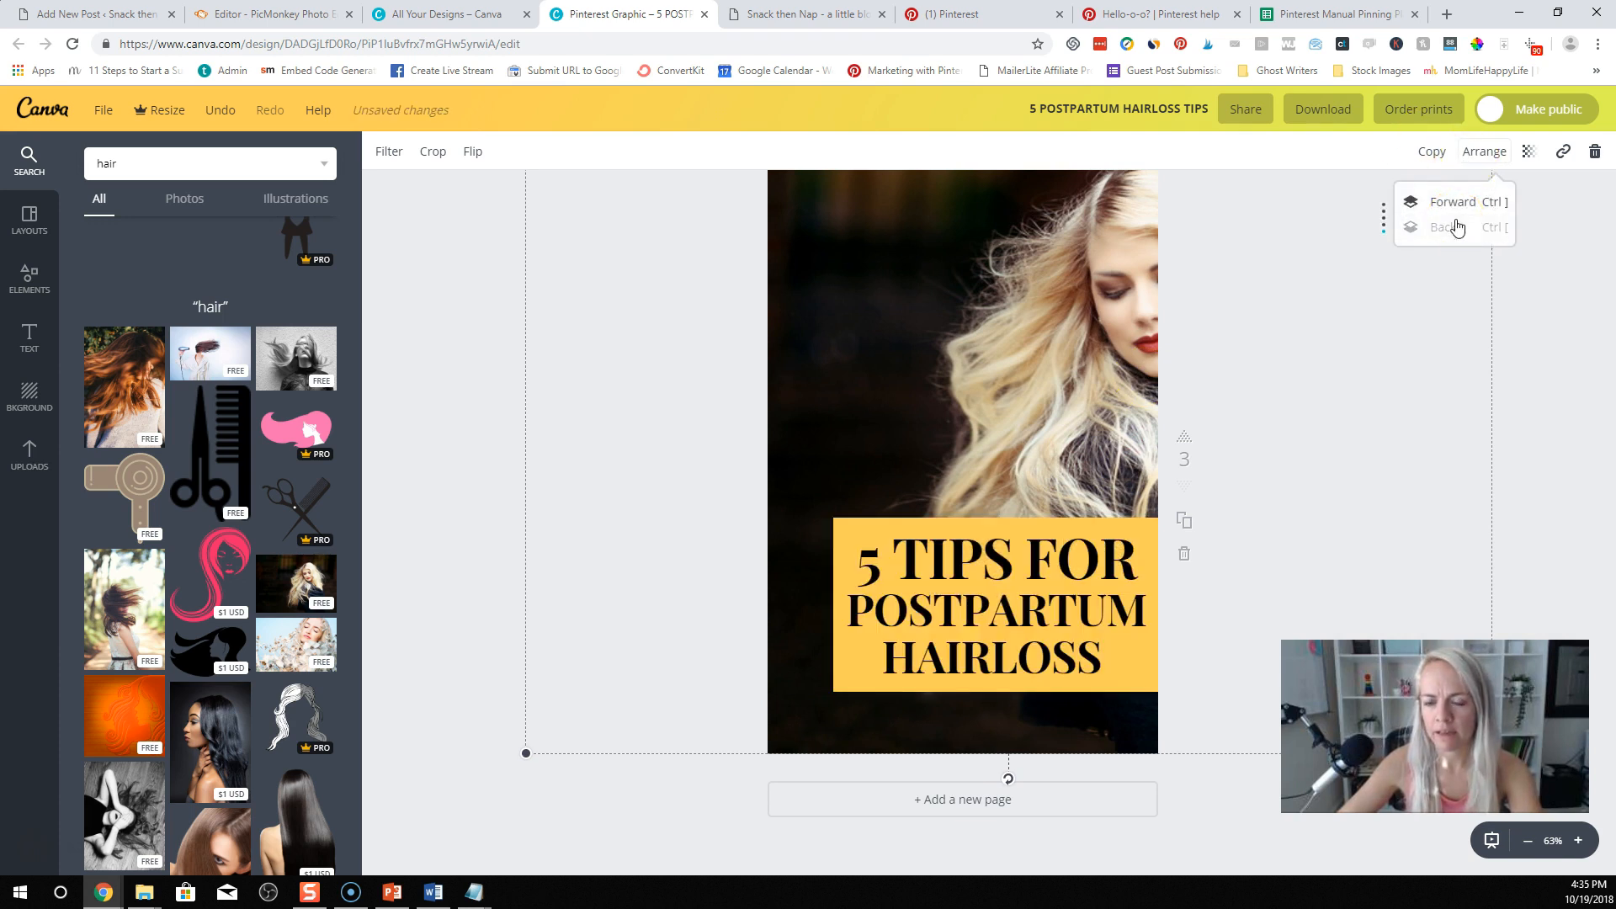
Step: Nudge the "5 TIPS FOR" and "POSTPARTUM HAIRLOSS" headings slightly left and change their text color to white
left_click(772, 567)
left_click_drag(988, 527, 1147, 525)
left_click_drag(1158, 670, 1103, 670)
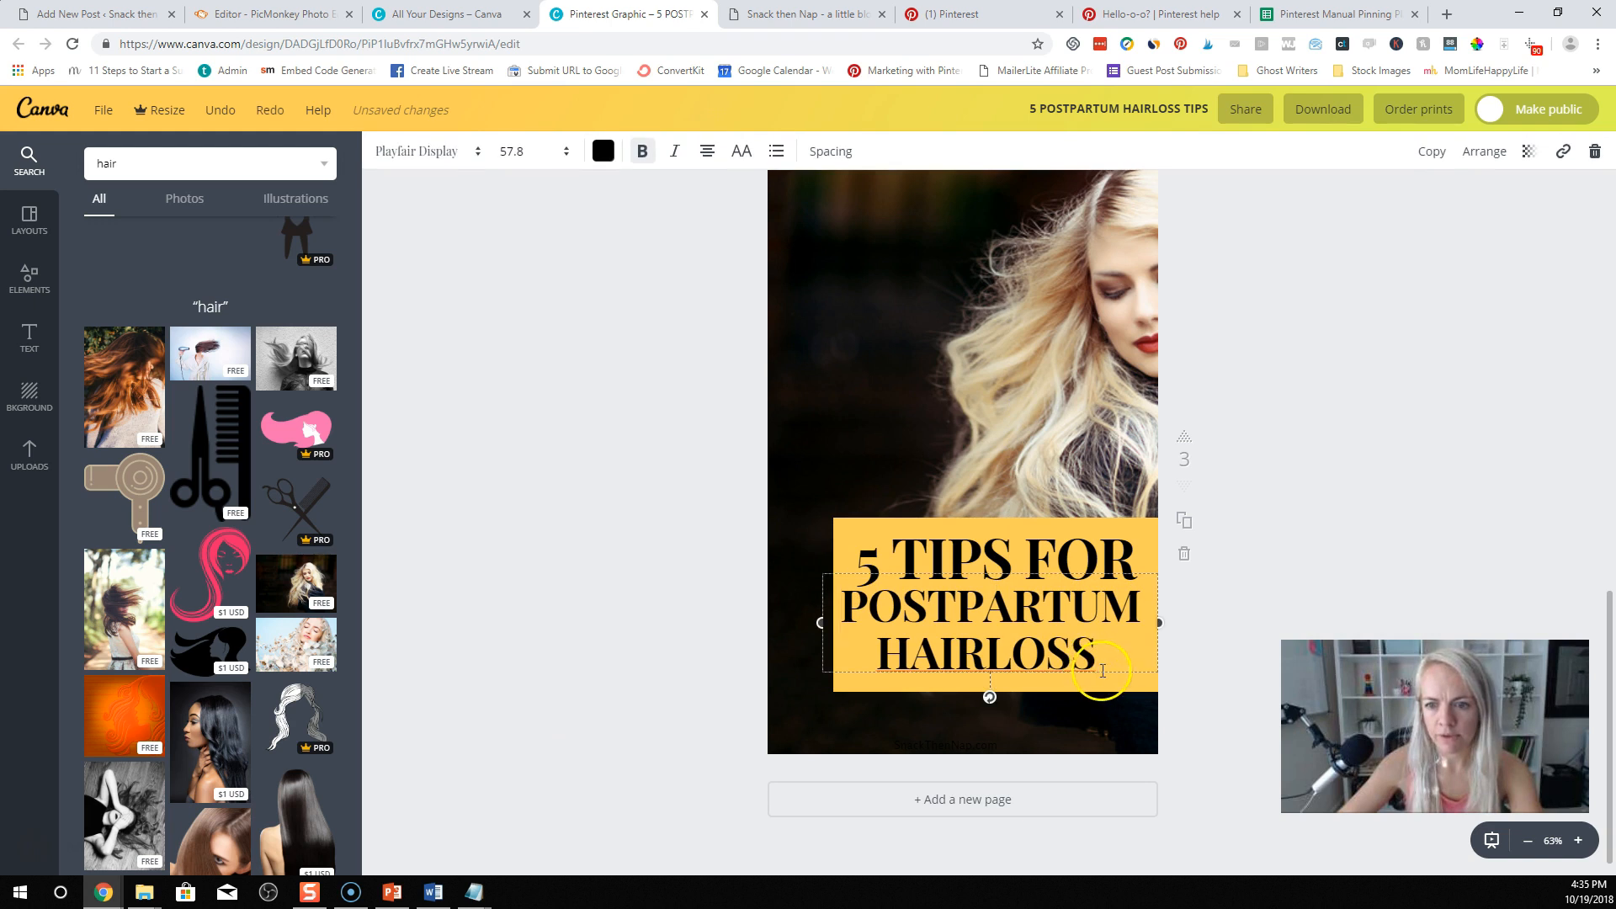
left_click(602, 151)
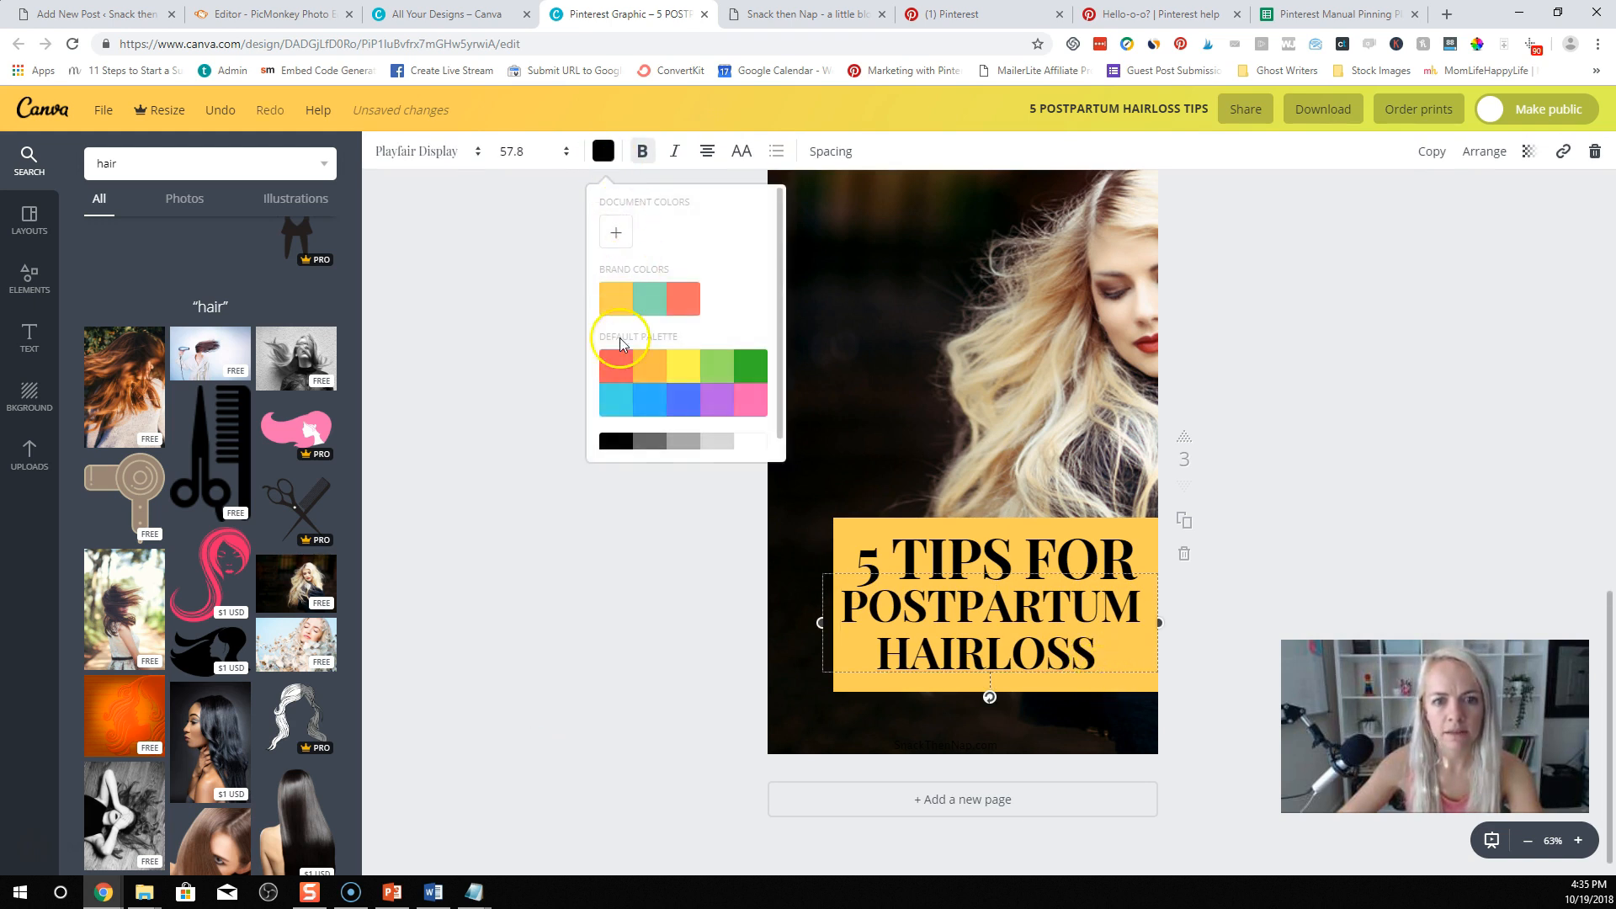
left_click(749, 425)
left_click(958, 537)
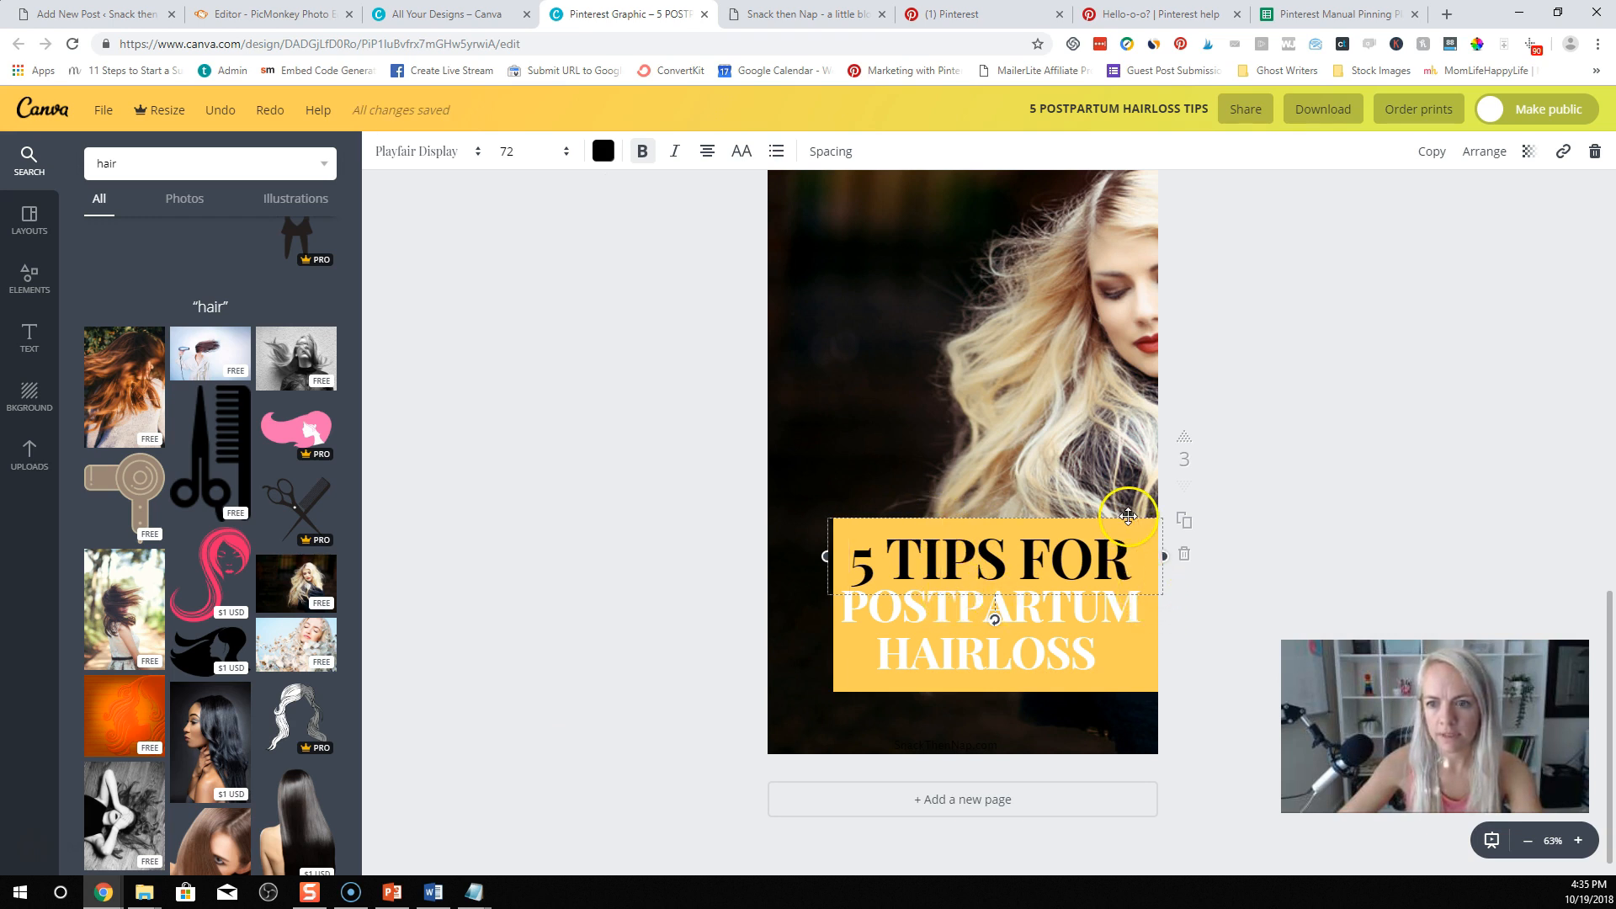
left_click(602, 151)
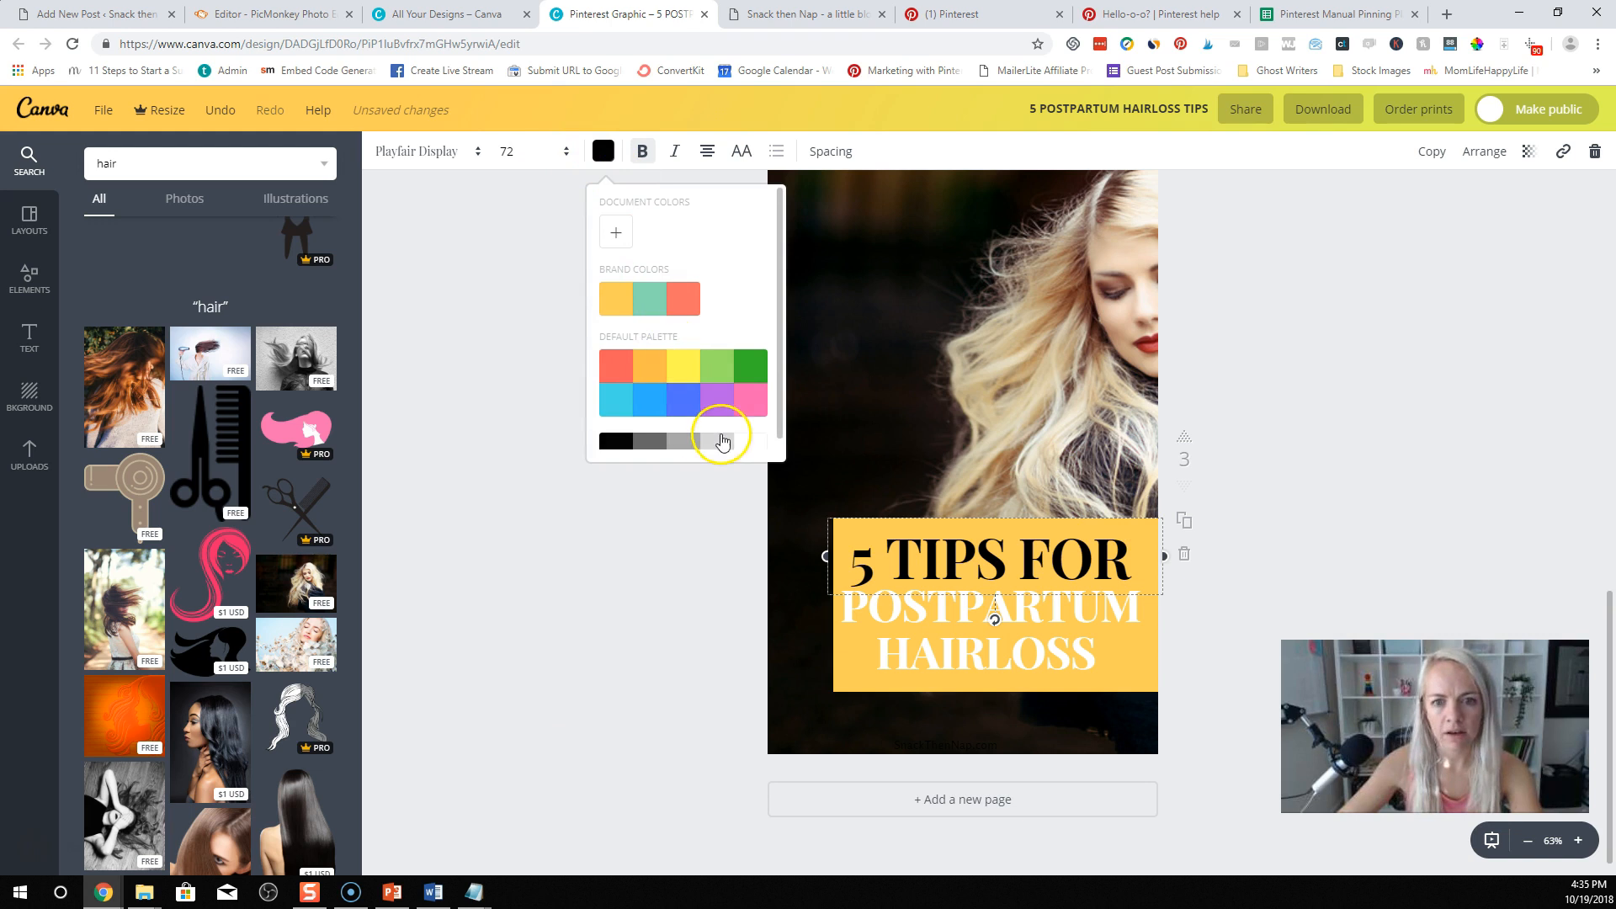
left_click(746, 446)
Step: Move the yellow rectangle up out of the way and shift both headings to the left side of the photo
left_click(841, 682)
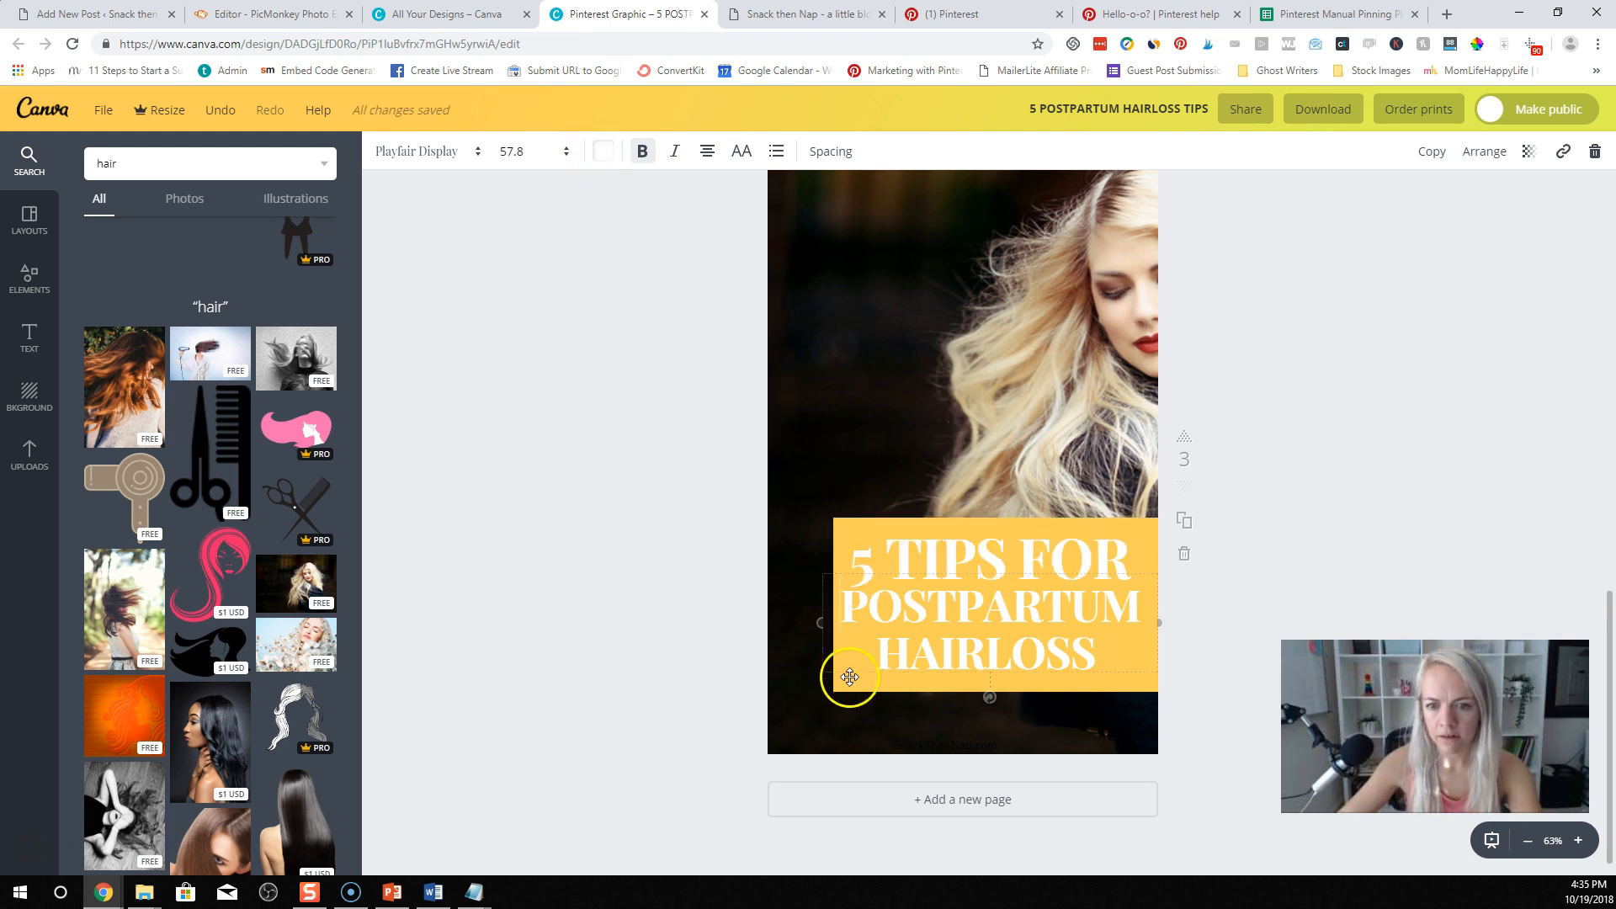
left_click_drag(844, 687, 569, 384)
left_click_drag(905, 557, 841, 548)
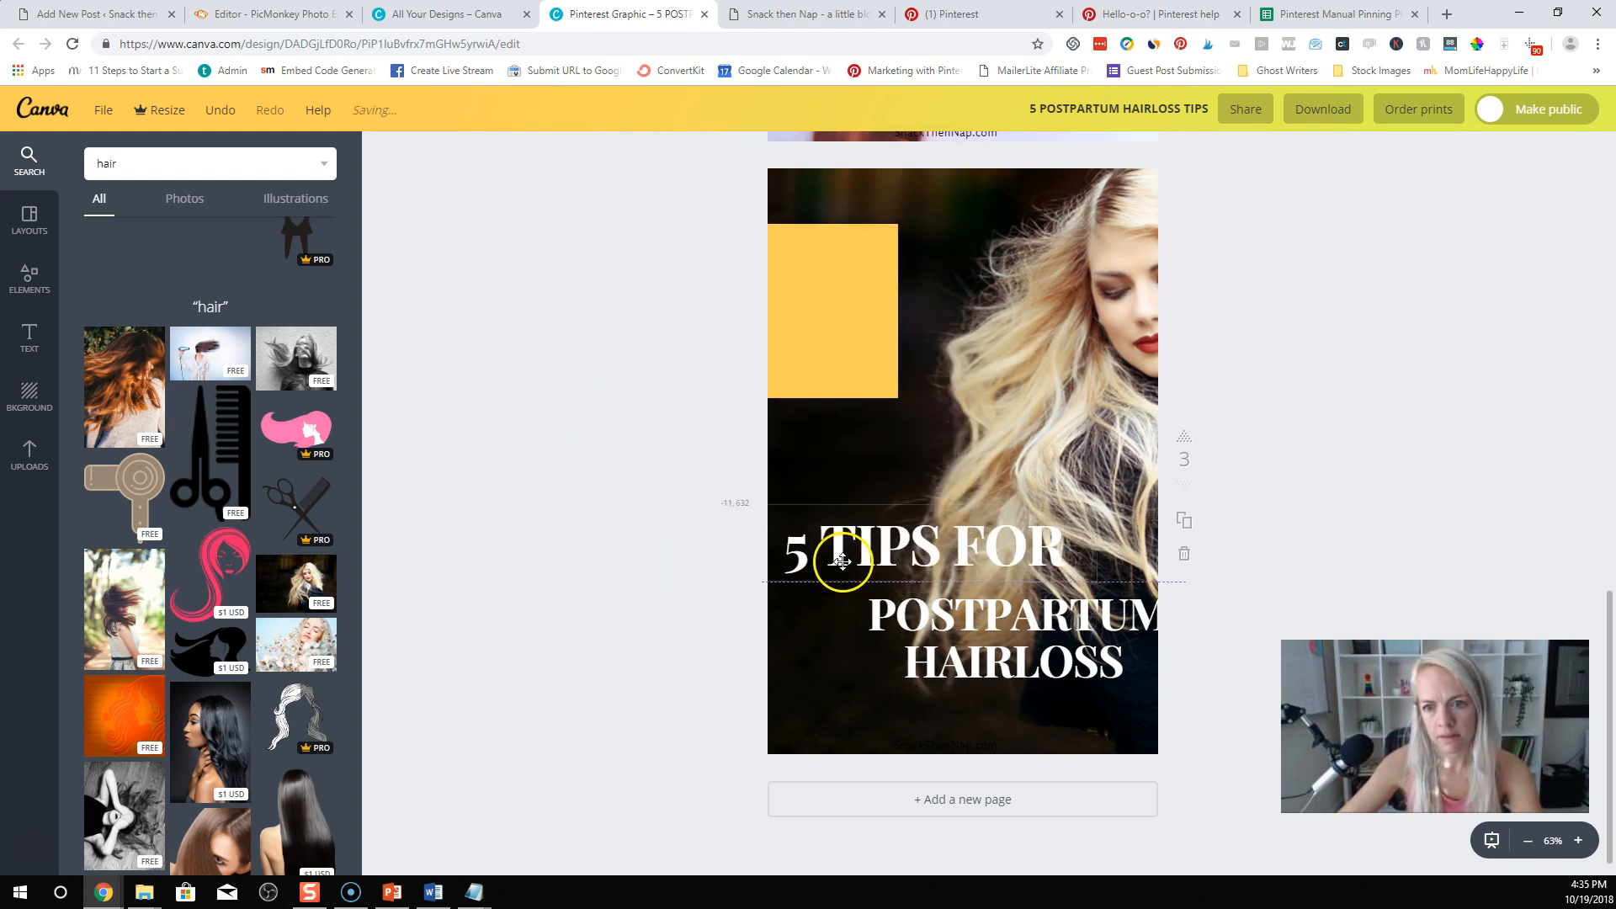
left_click_drag(927, 621, 842, 608)
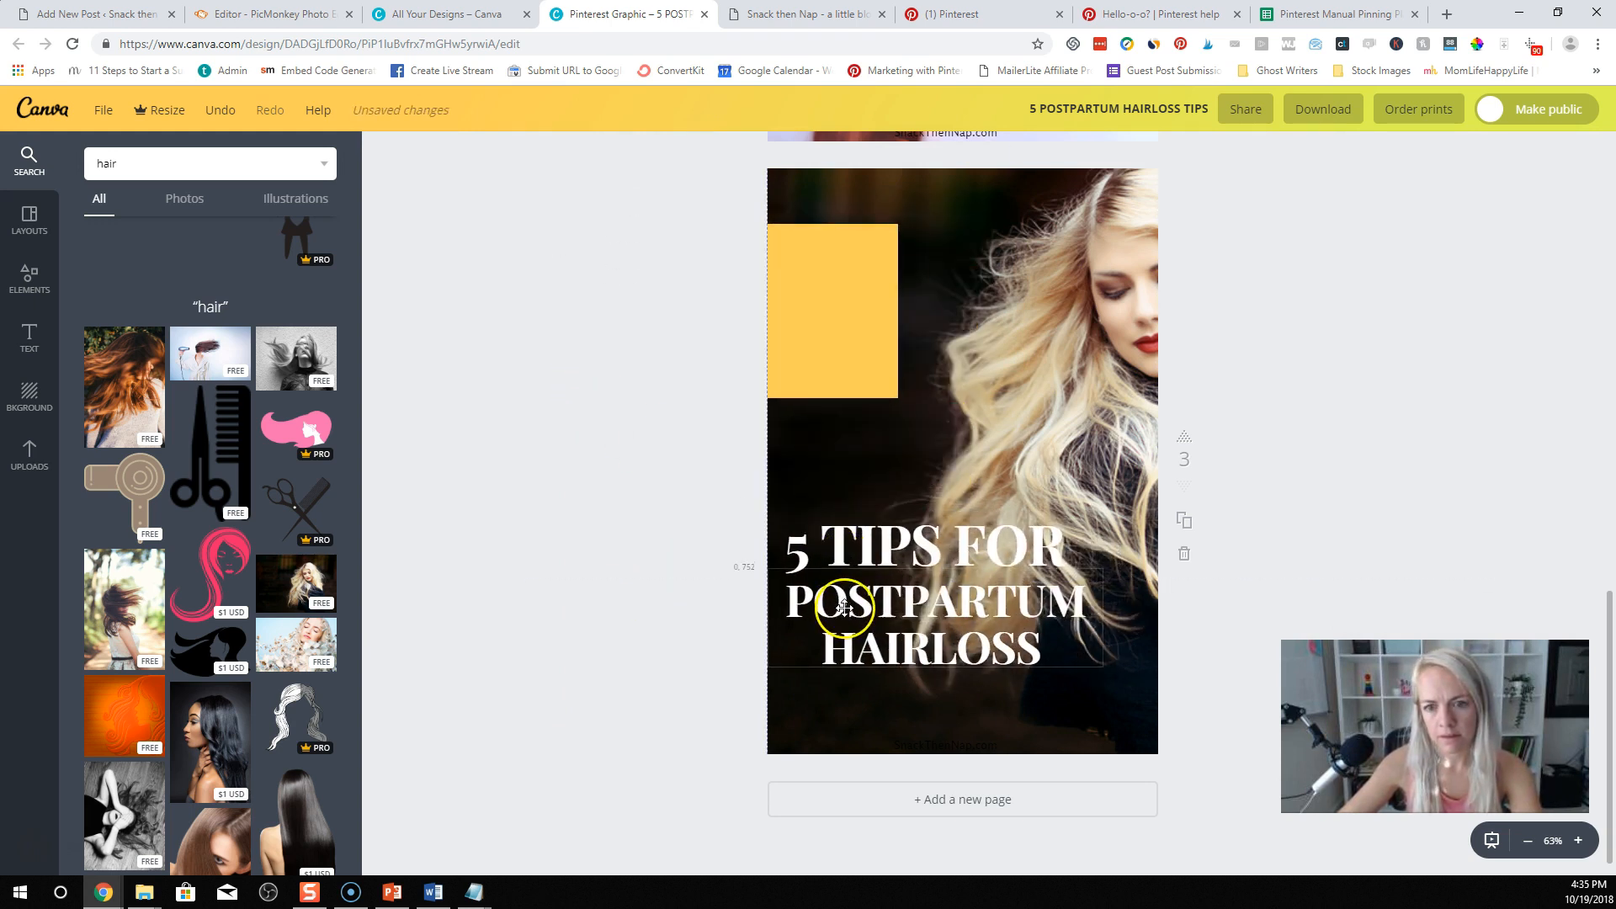
Step: Change the "SnackThenNap.com" text at the foot of the third page to white
left_click(945, 744)
left_click(603, 152)
left_click(749, 441)
left_click(669, 631)
Step: Move the yellow rectangle back down behind both white headings
left_click_drag(841, 350, 1042, 643)
left_click(1094, 657)
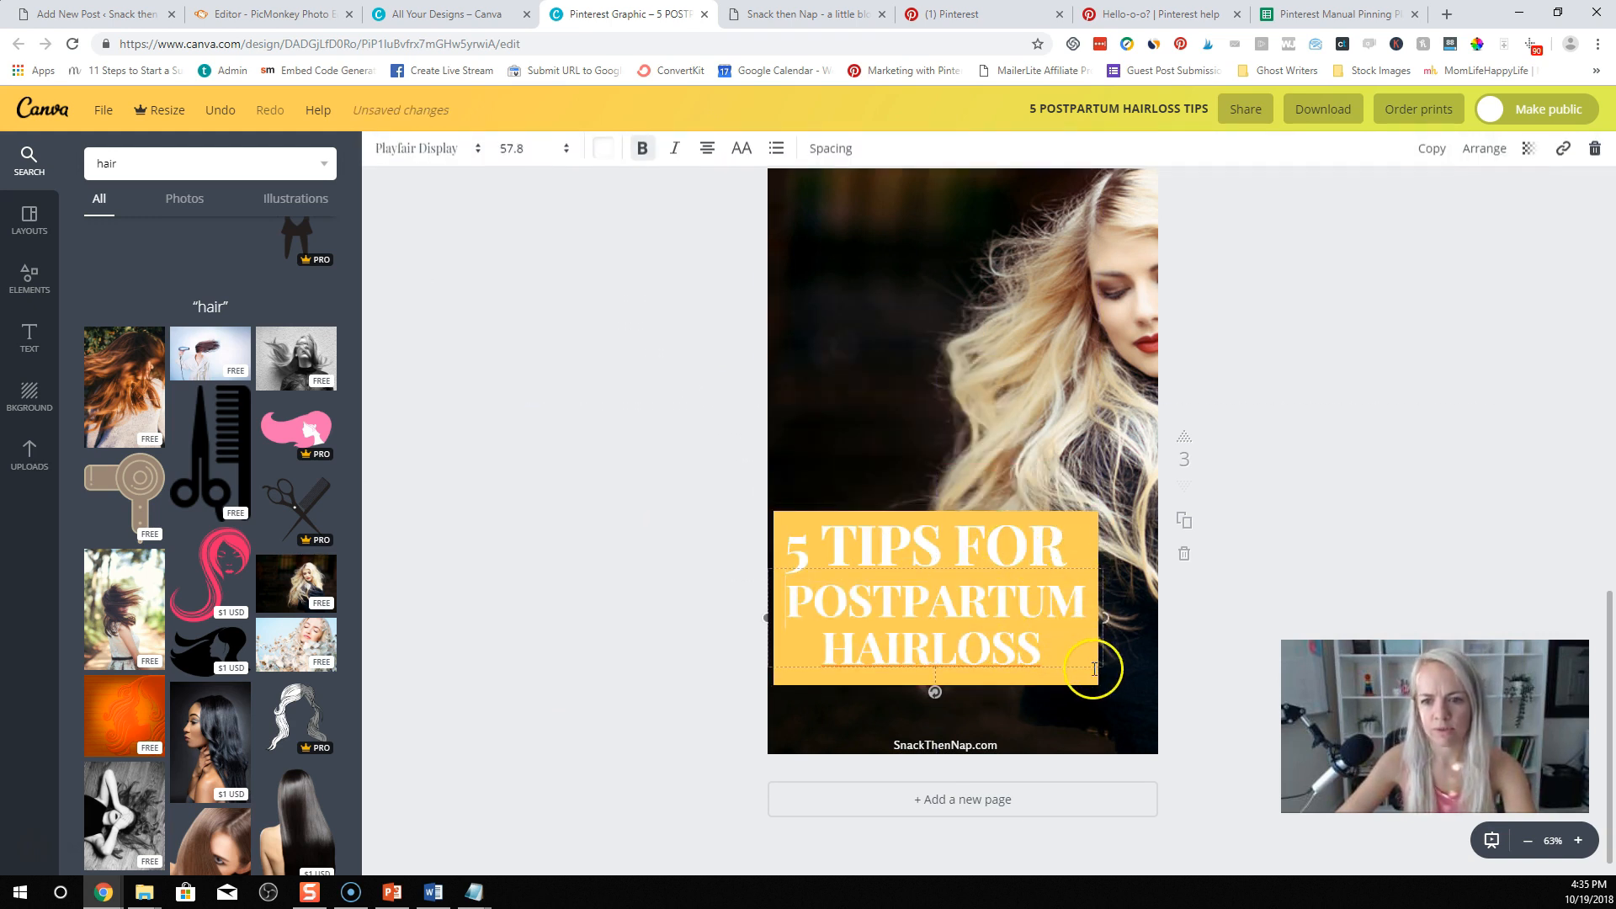
left_click_drag(1095, 641, 1114, 678)
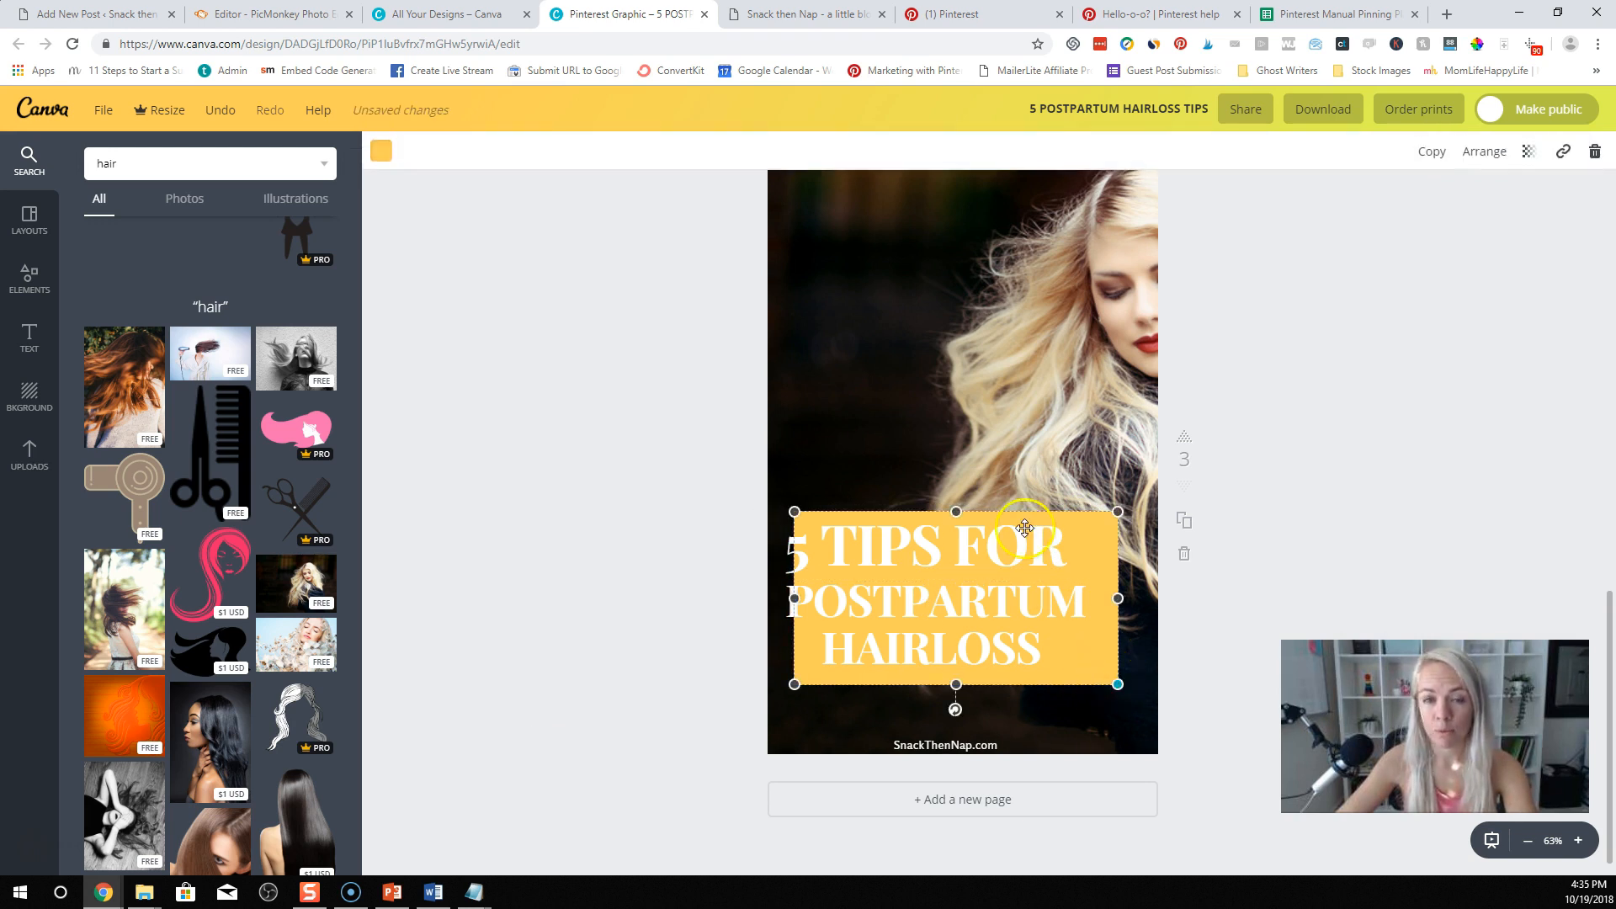
Step: Try the coral and red swatches on the heading rectangle and settle on the default palette's pink
left_click(381, 152)
left_click(470, 314)
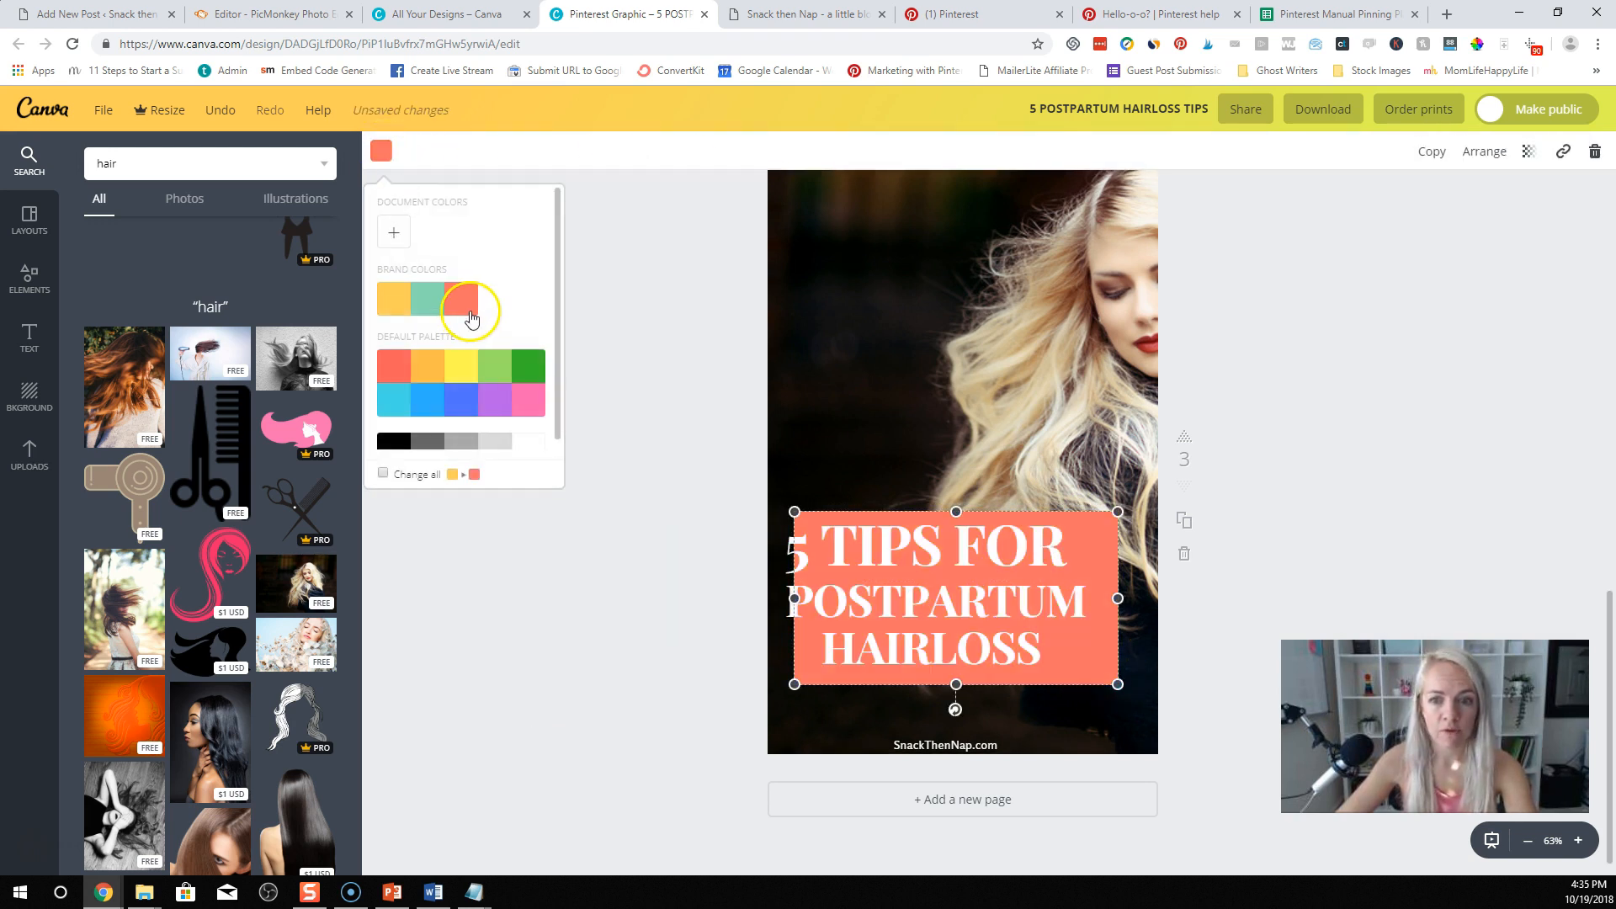
left_click(400, 375)
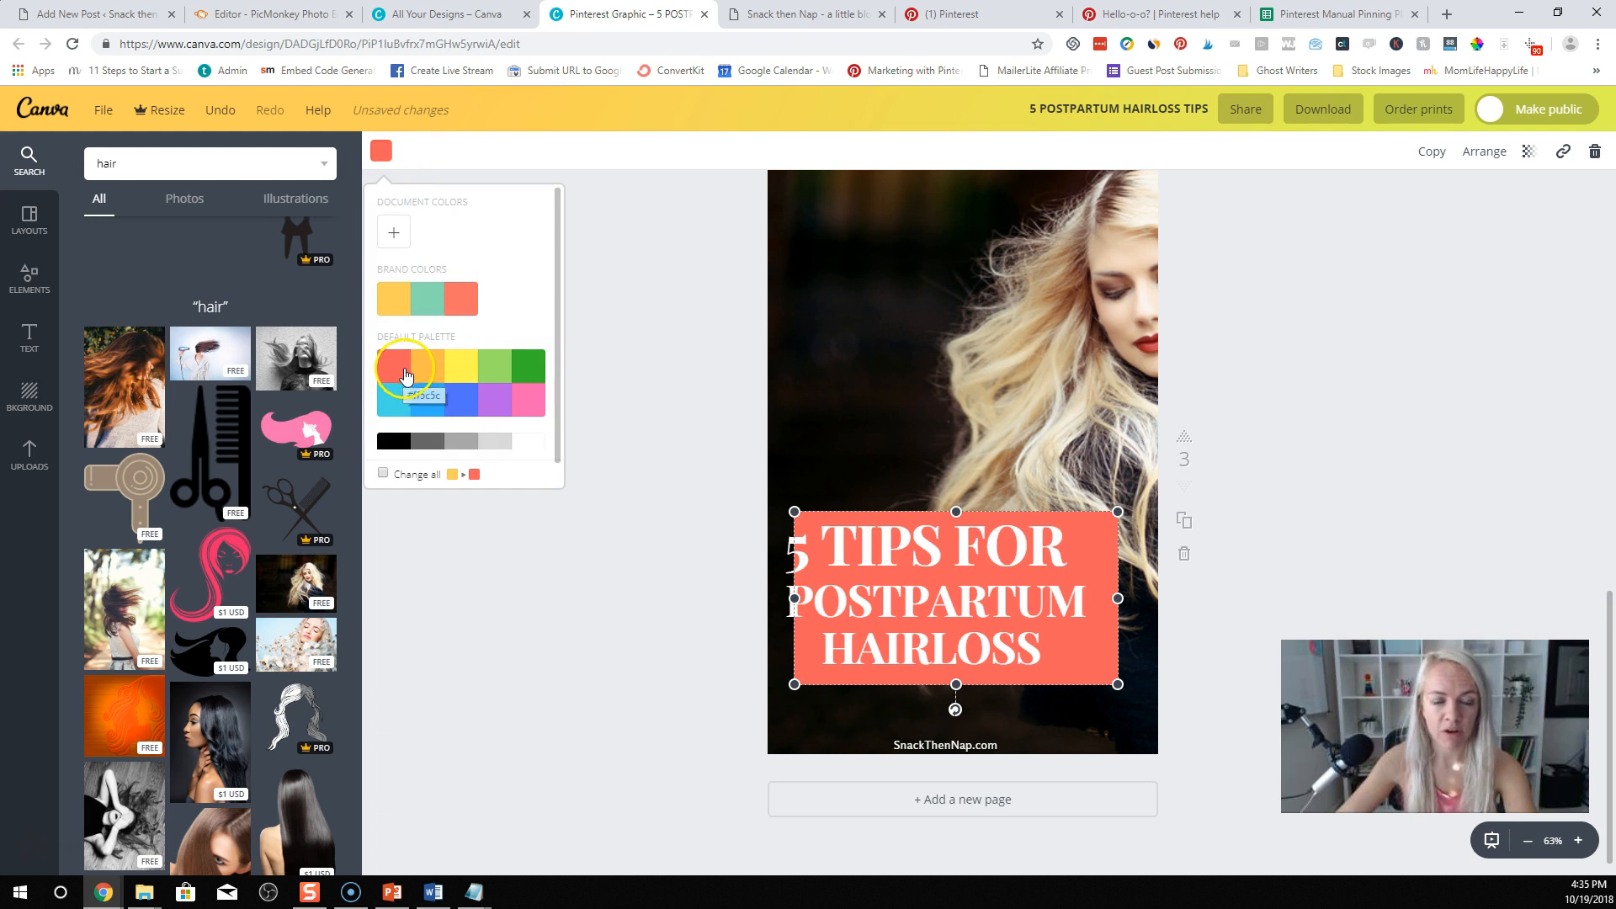
left_click(528, 416)
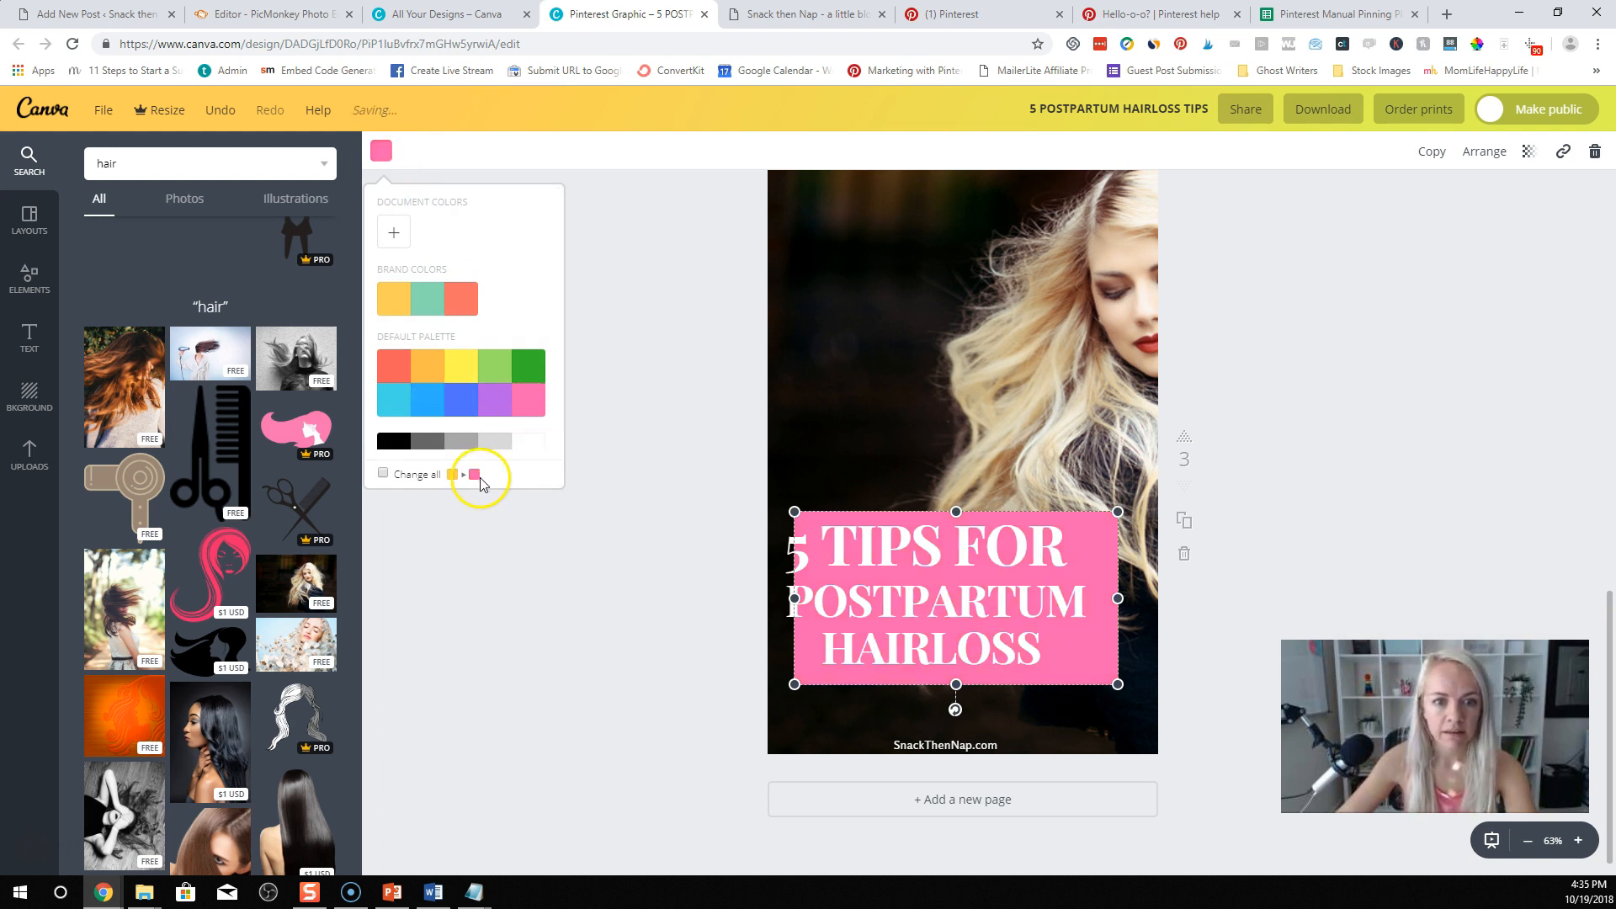
Step: Fine-tune the rectangle's pink into a more saturated, bright hot pink as a custom document color
left_click(392, 231)
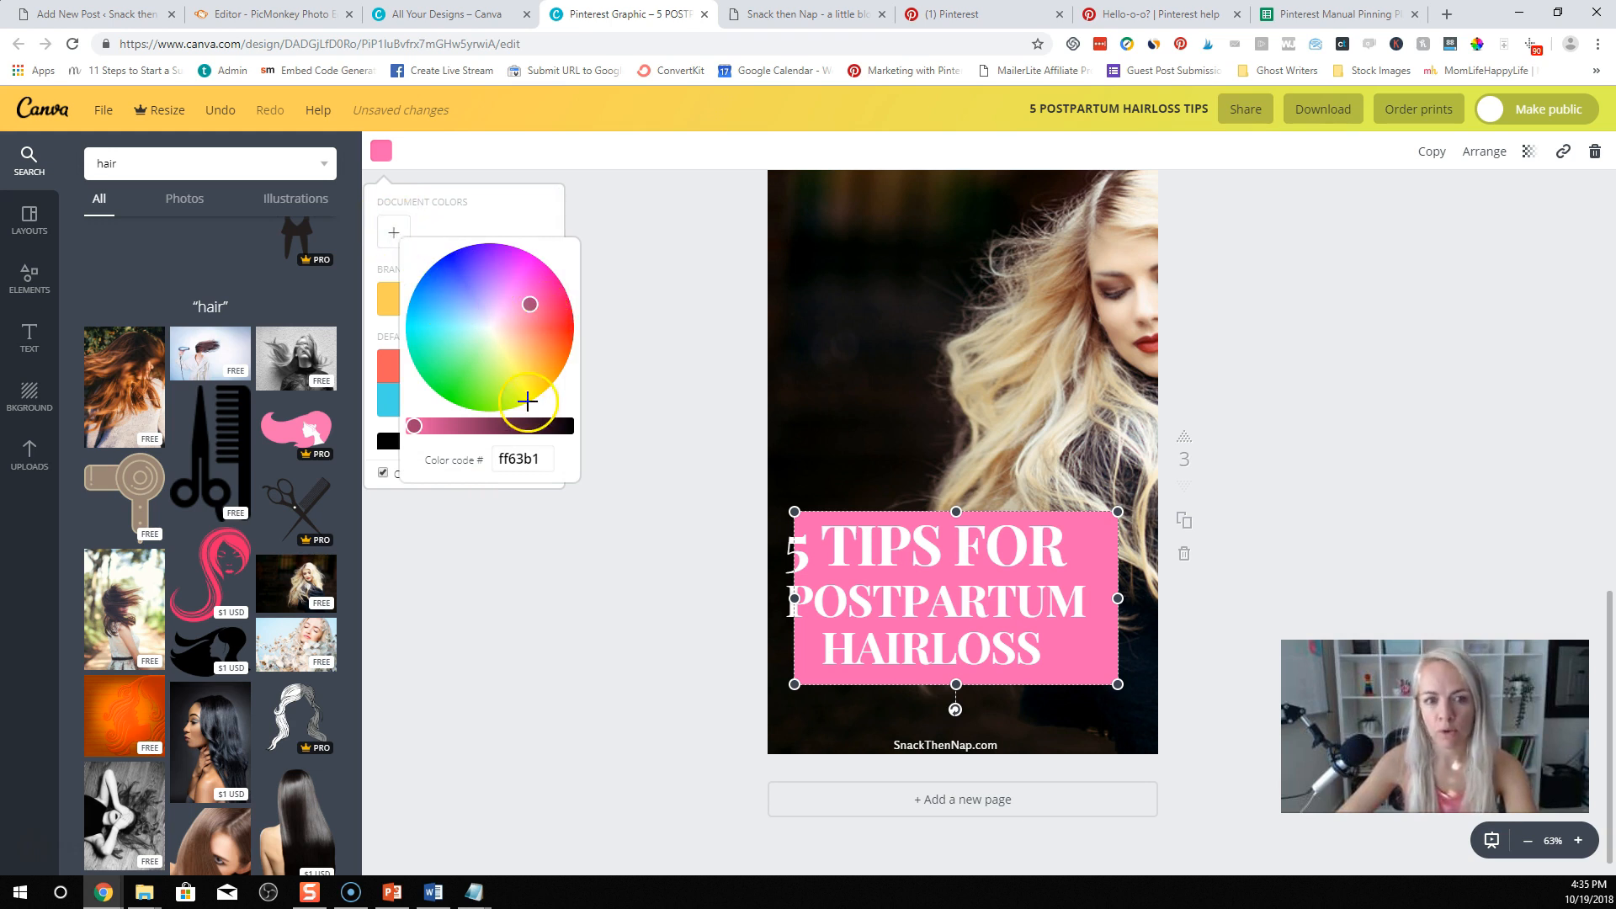
left_click_drag(423, 437, 438, 428)
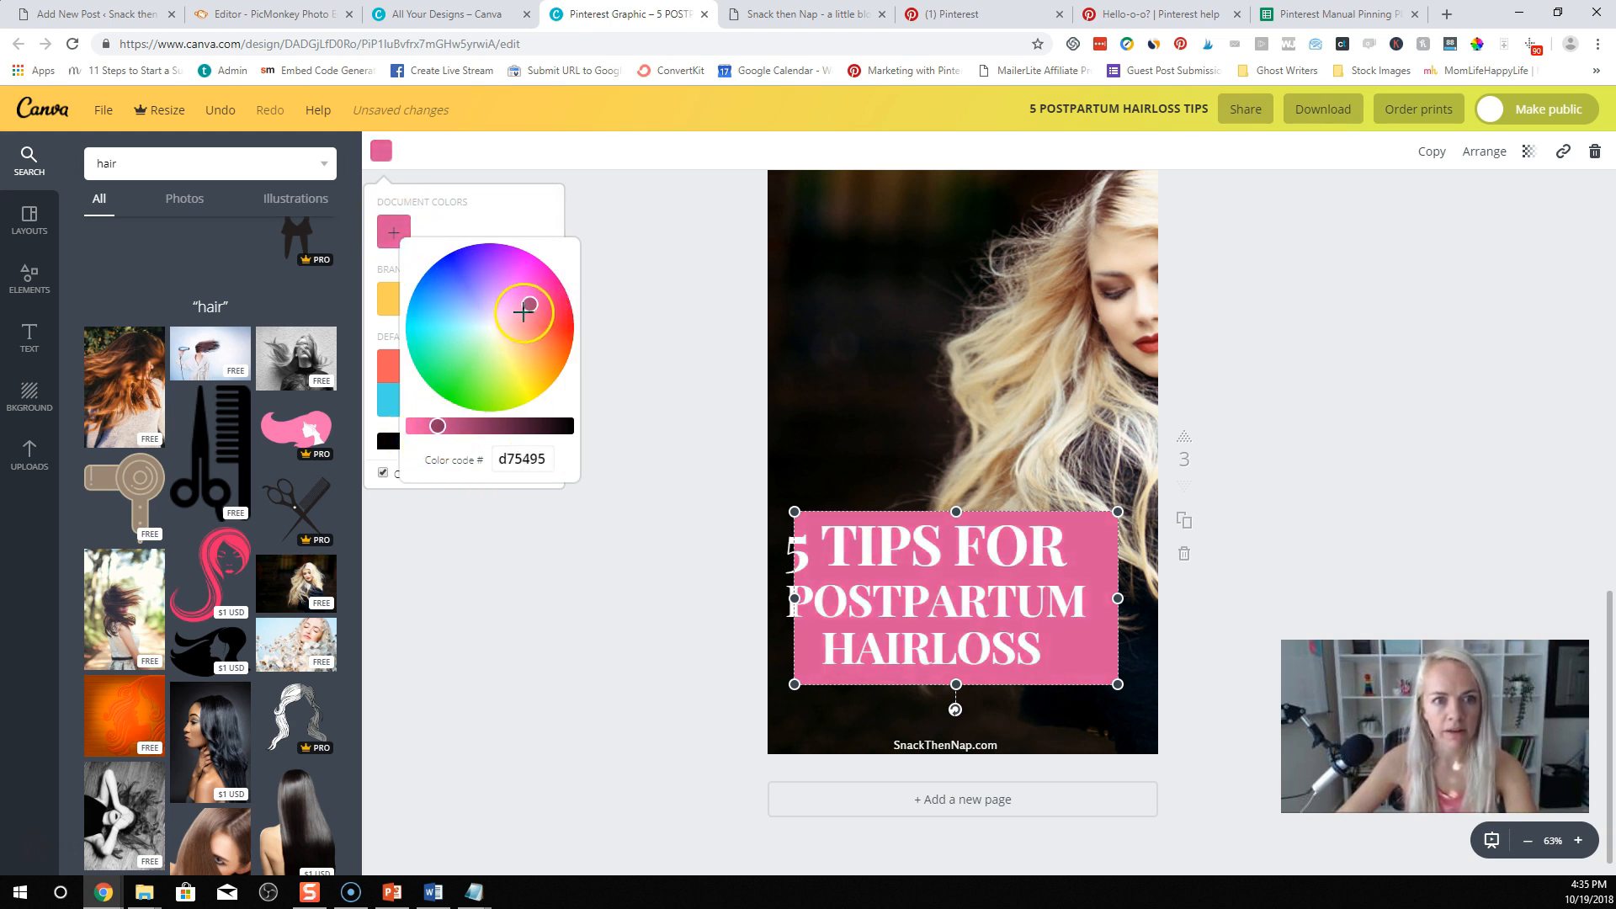
left_click_drag(527, 306, 551, 297)
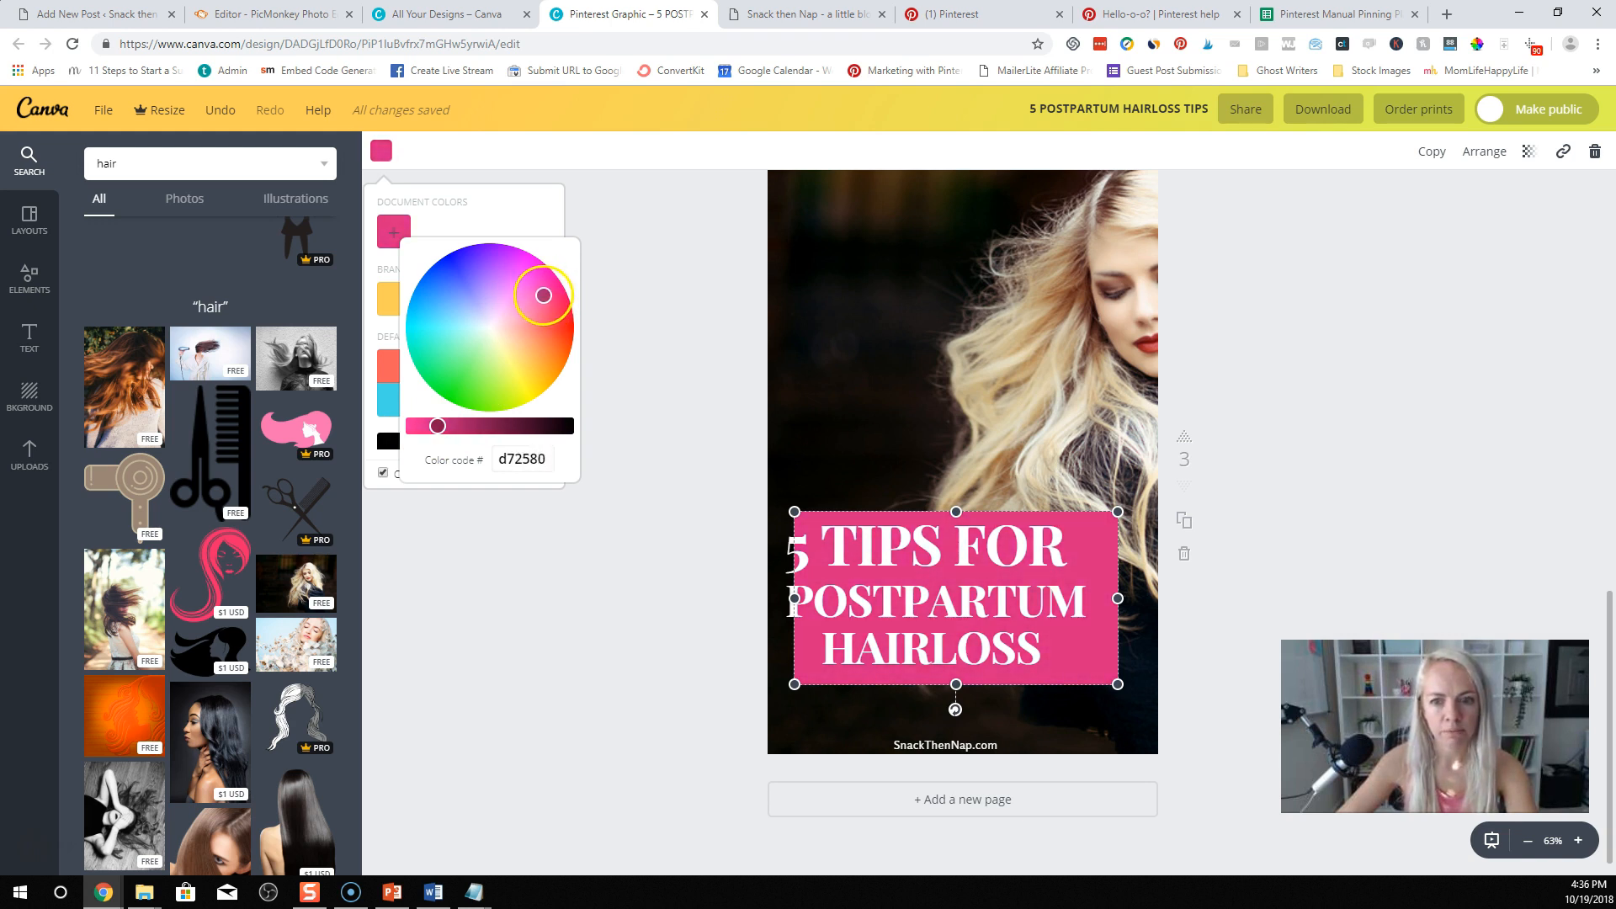
left_click_drag(438, 425, 412, 425)
left_click(762, 426)
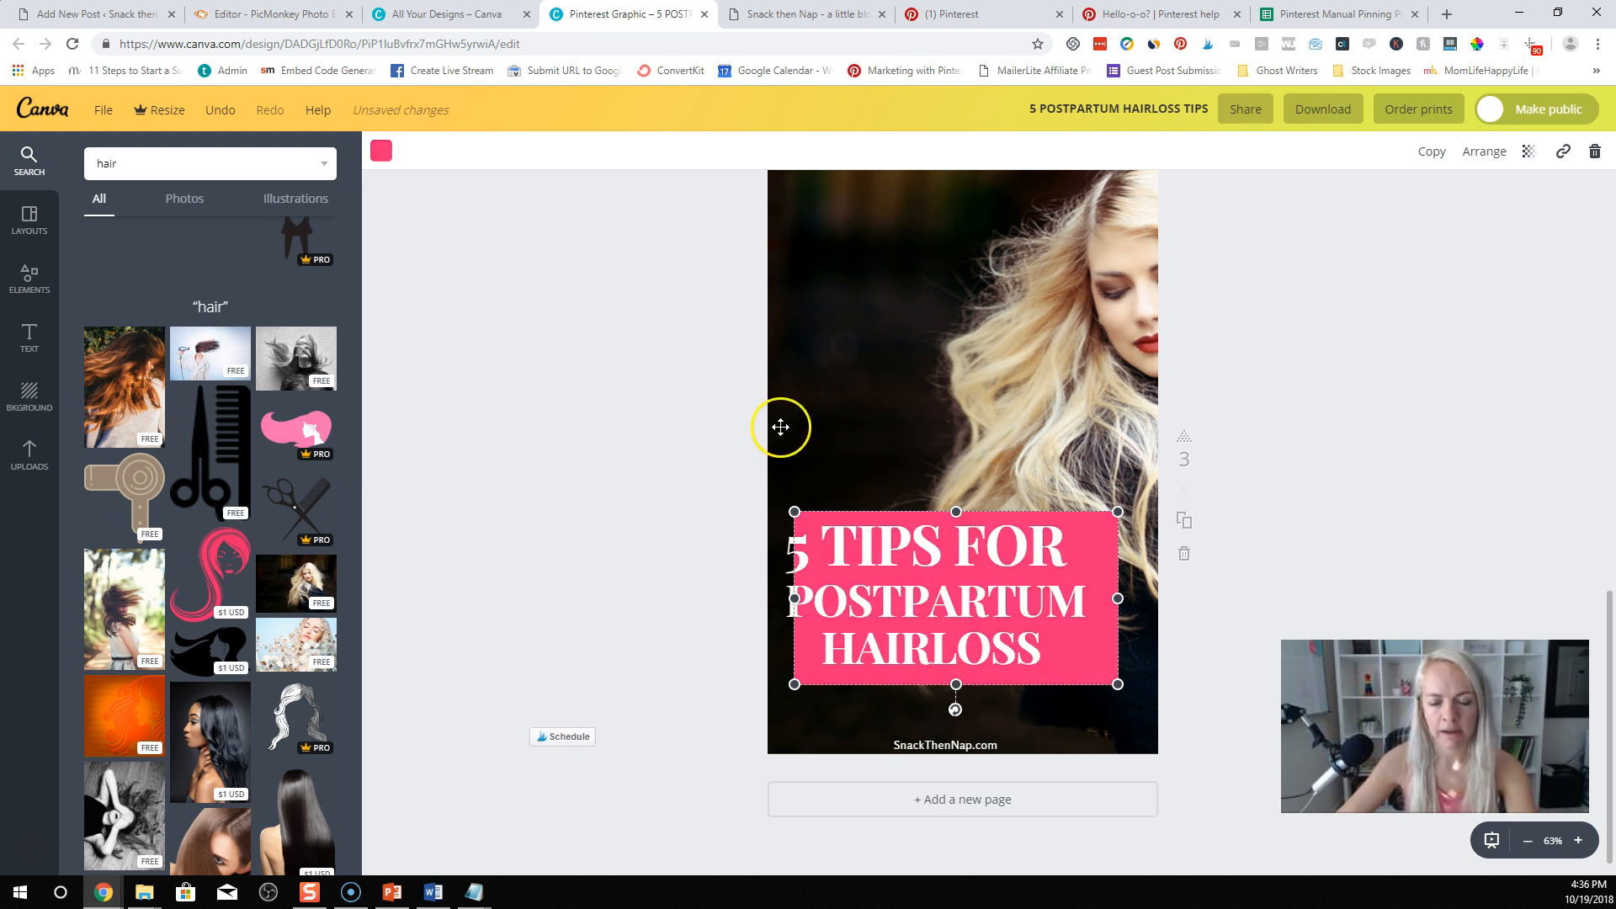
Step: Stretch the pink rectangle to the page's left edge and trim its right side closer to the headings
left_click_drag(794, 598, 716, 597)
left_click_drag(1113, 606, 1099, 598)
left_click(635, 346)
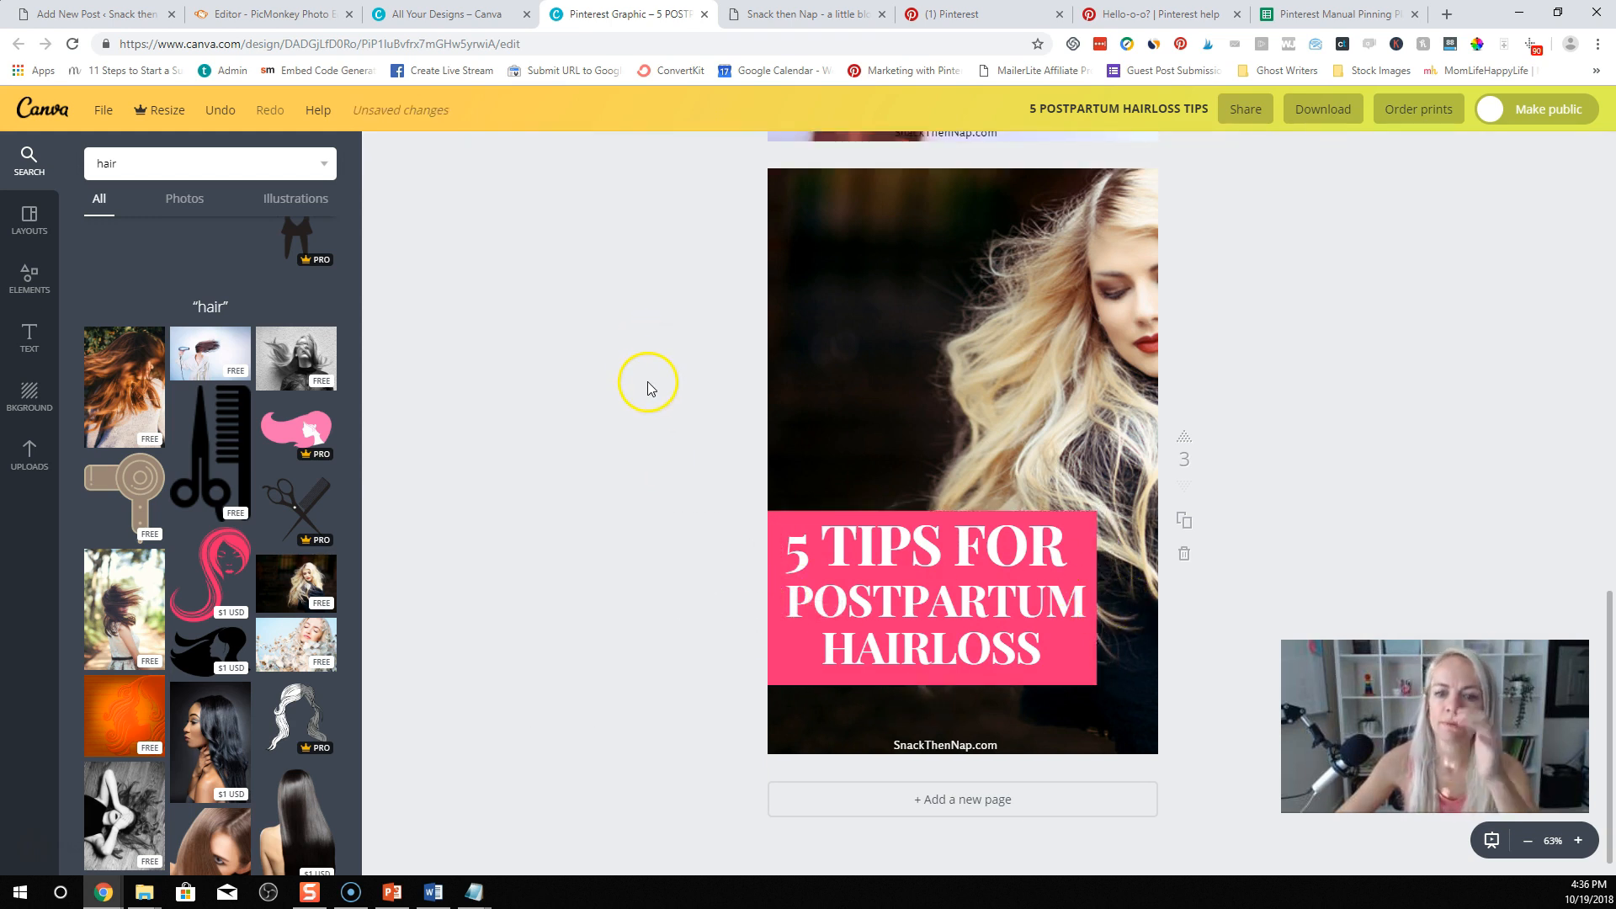
Step: Try Adumu Regular on the "5 TIPS FOR" heading and settle on Clear Sans Bold as its font
left_click(905, 562)
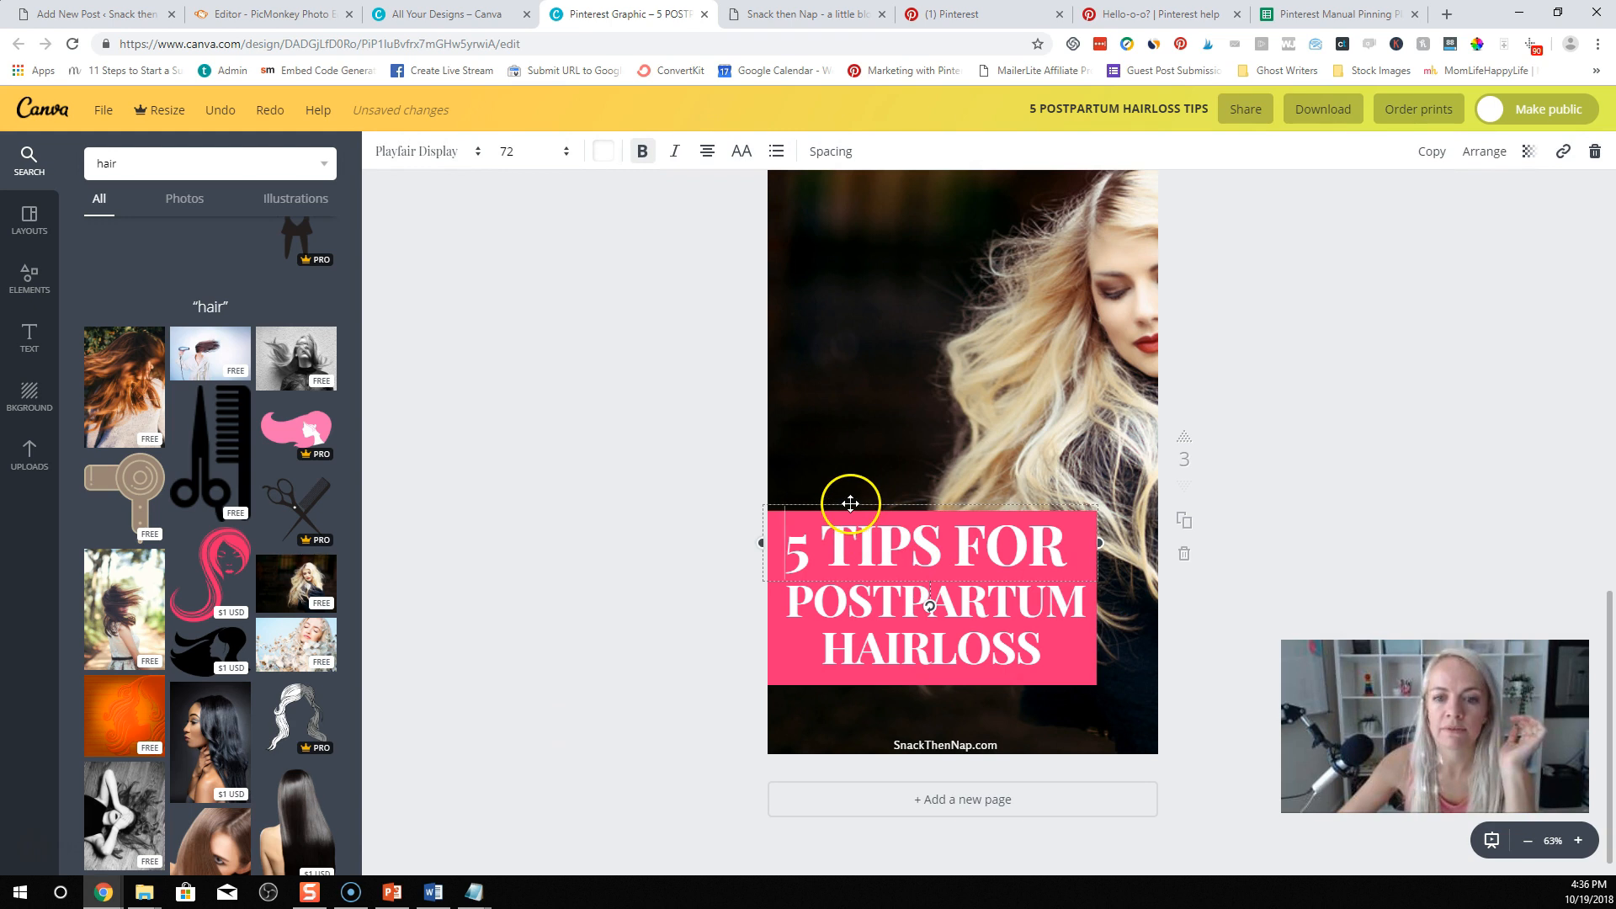
left_click(468, 159)
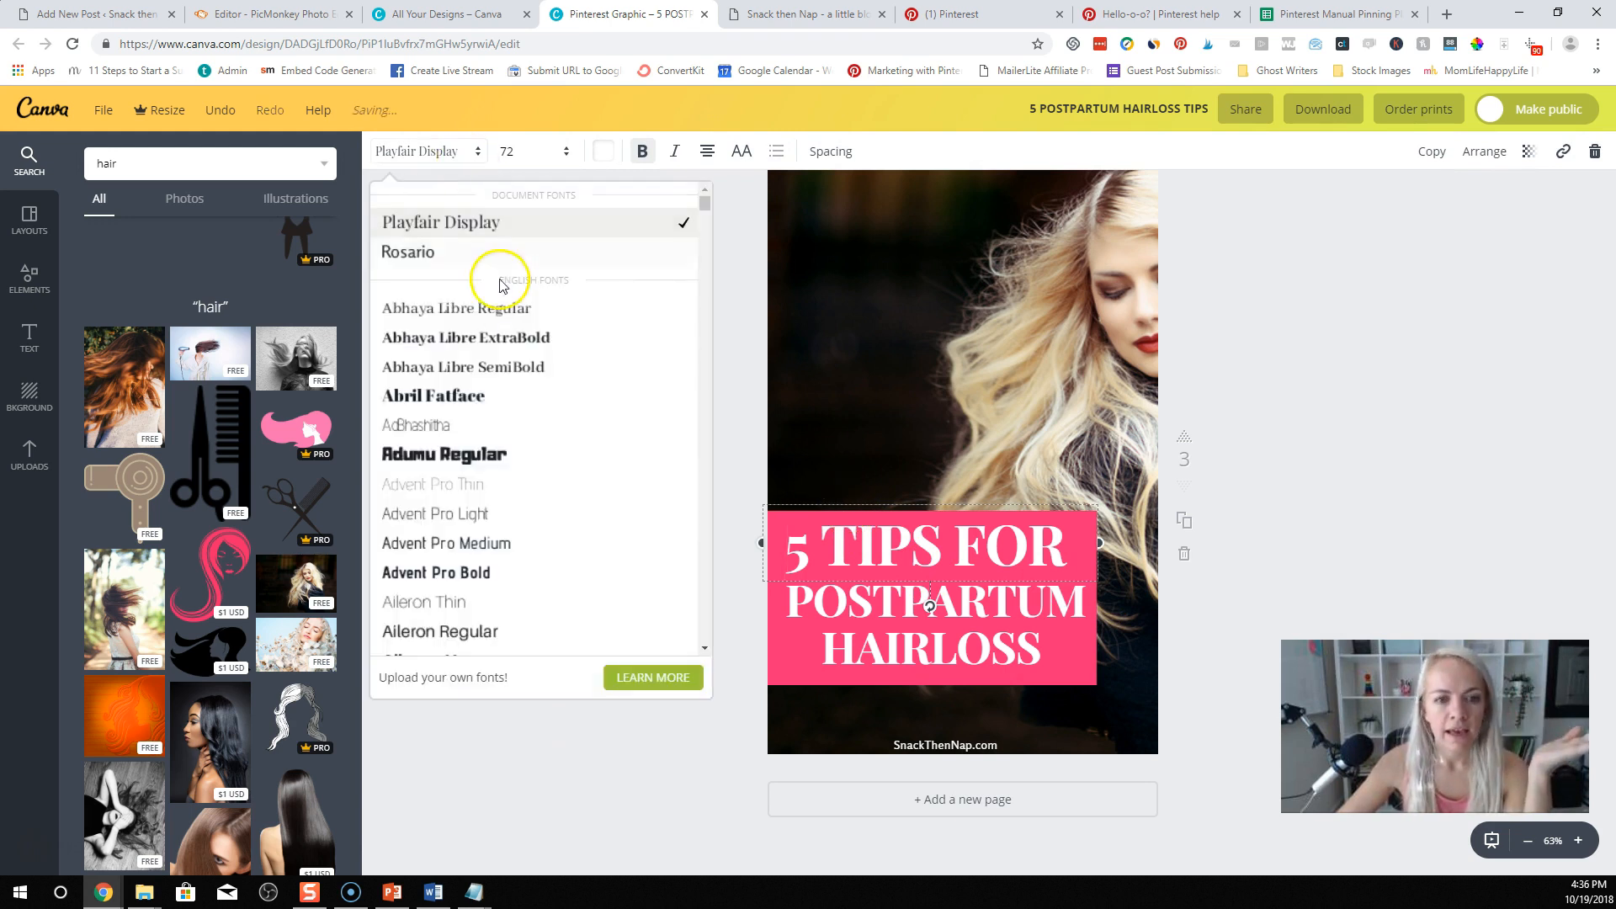
left_click(506, 453)
left_click(470, 157)
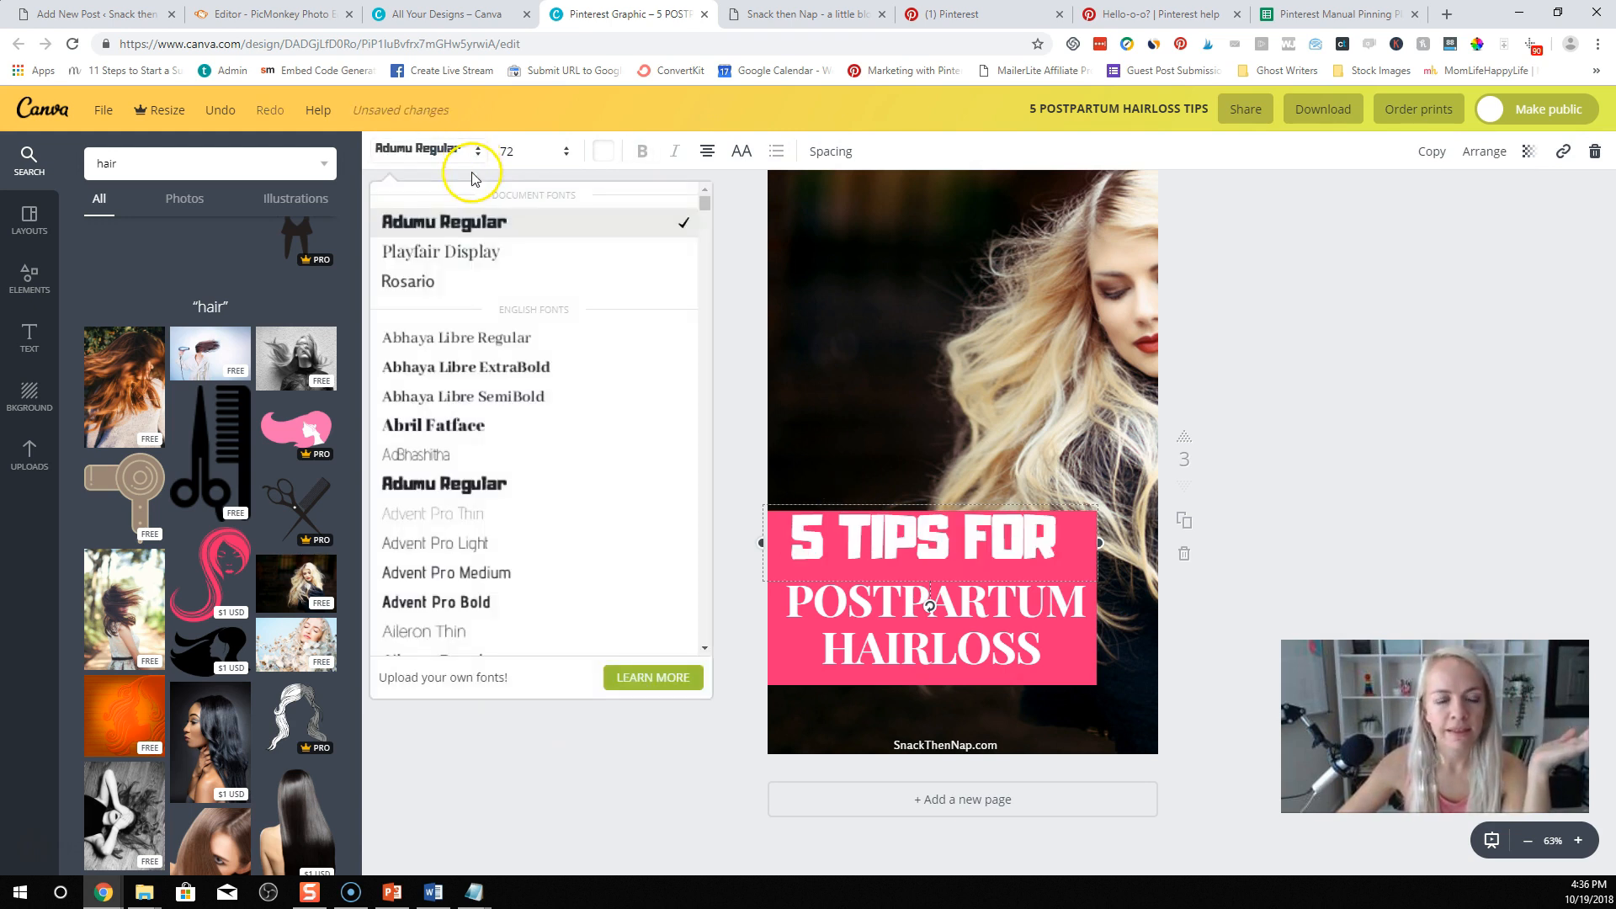
scroll(525, 434, "down", 15)
scroll(526, 434, "down", 8)
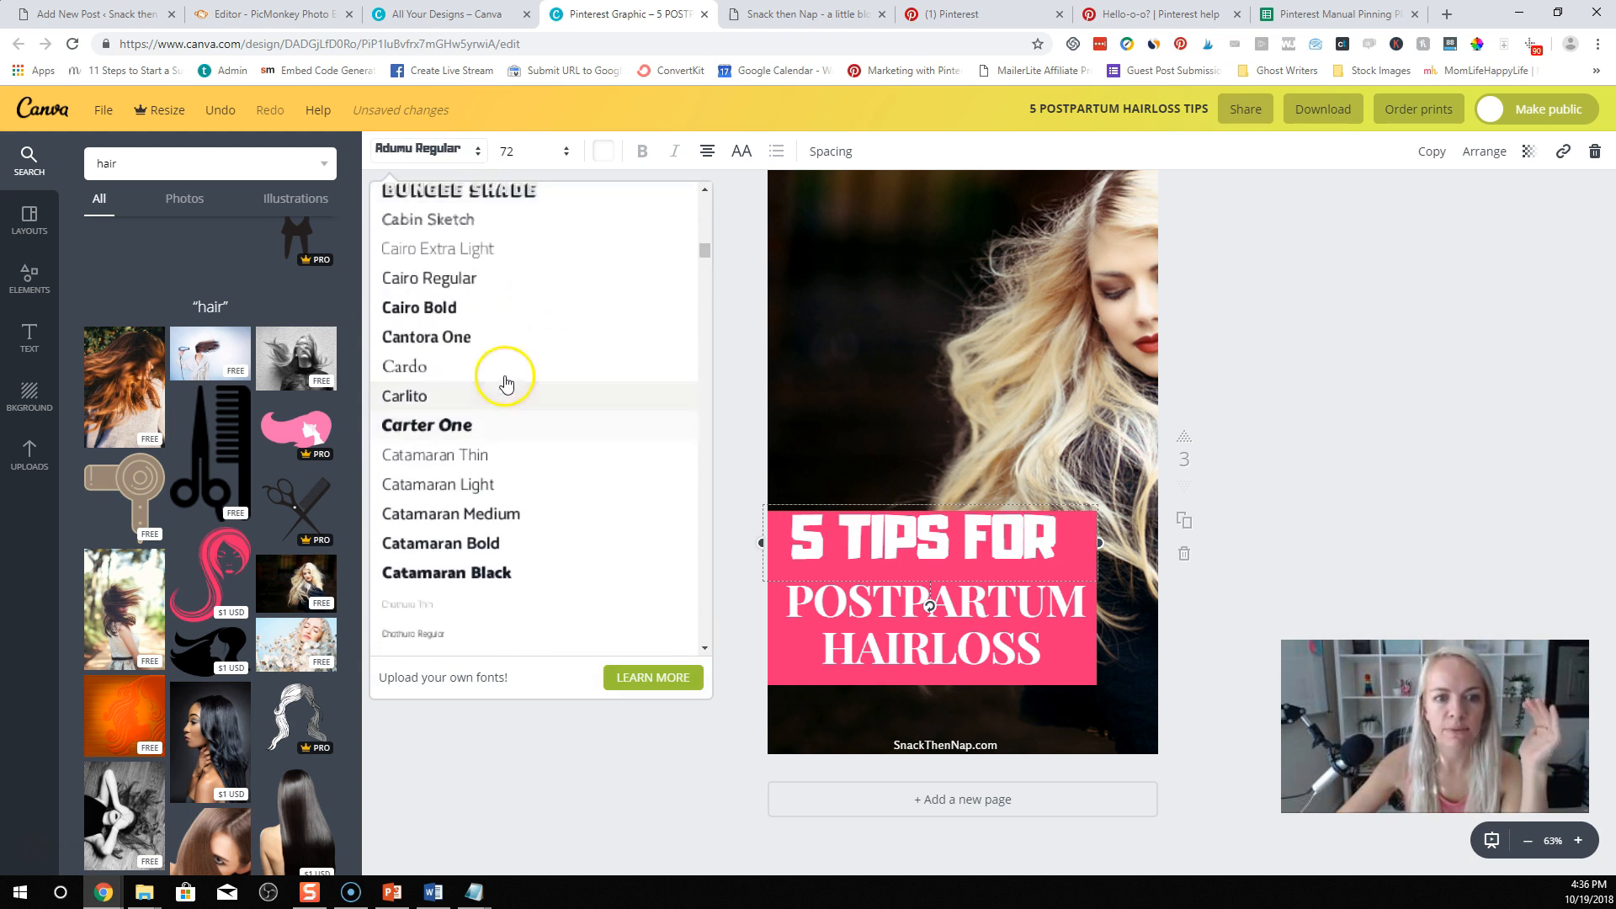
left_click(515, 374)
left_click(515, 374)
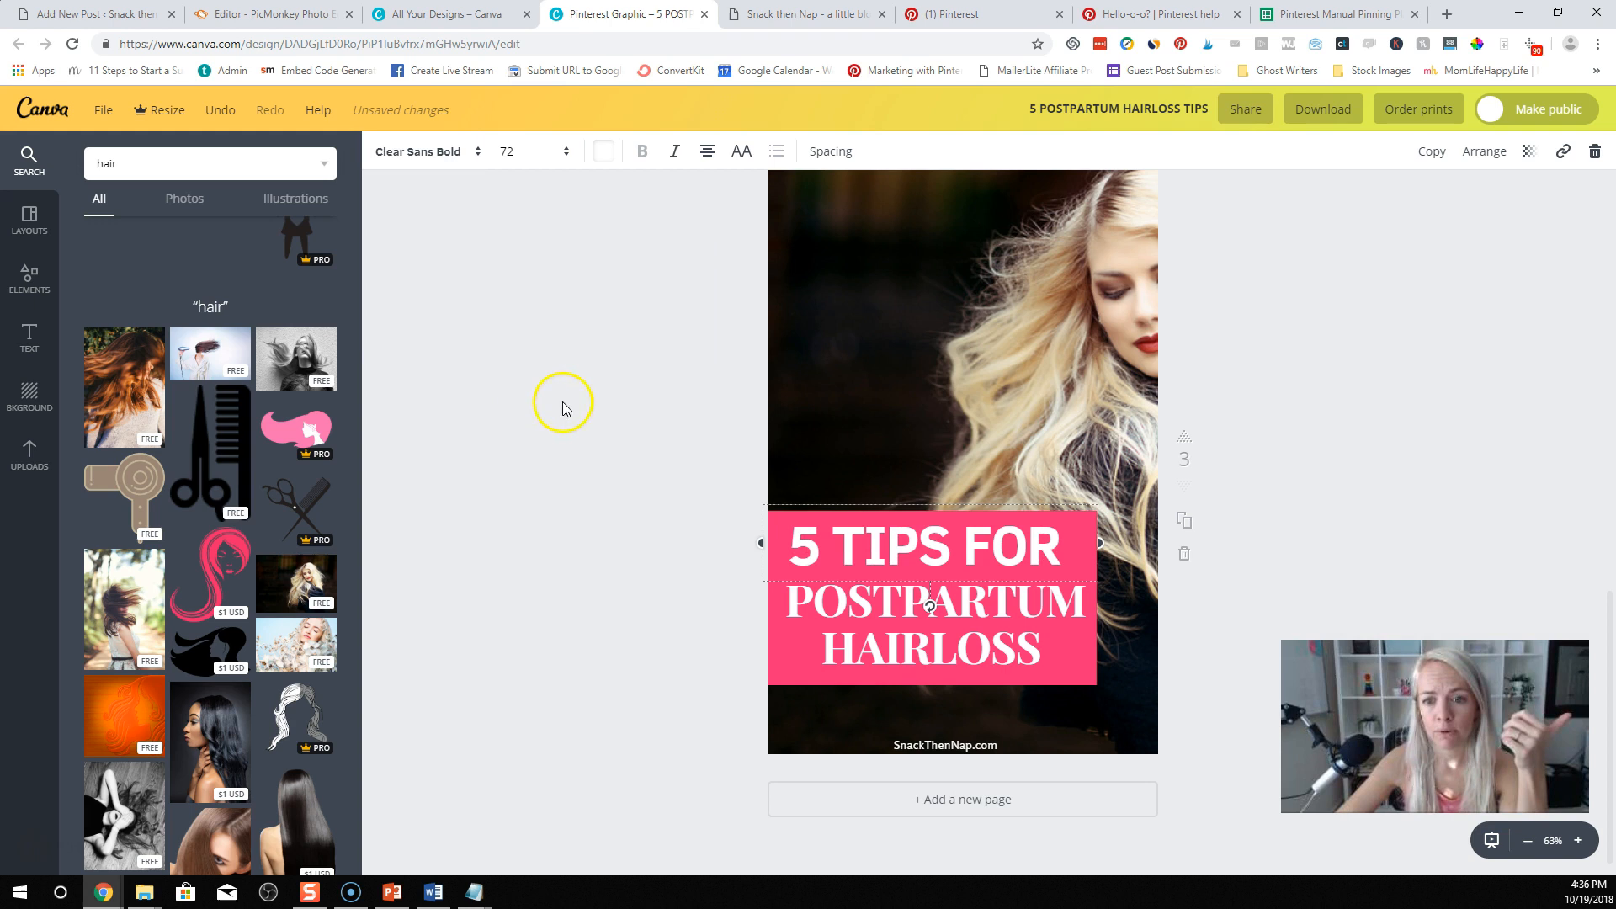
Step: Reposition the "5 TIPS FOR" and "POSTPARTUM HAIRLOSS" headings so they sit evenly spaced inside the pink rectangle on page 3
left_click_drag(977, 624, 973, 619)
left_click_drag(958, 543, 964, 548)
left_click(587, 479)
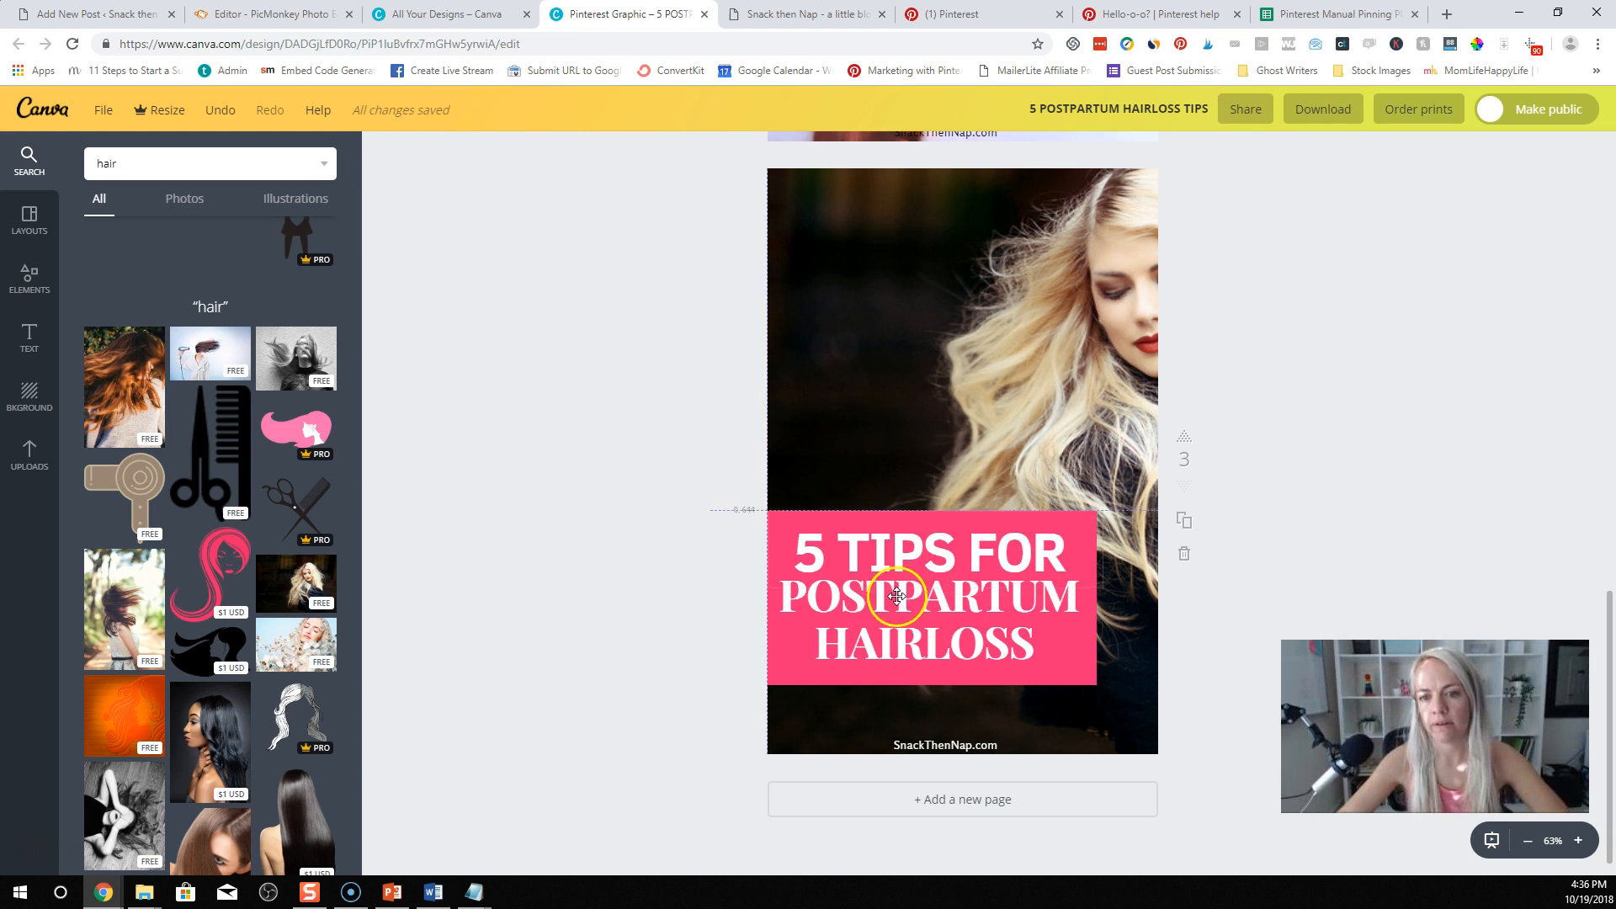
left_click_drag(898, 593, 889, 587)
left_click(604, 571)
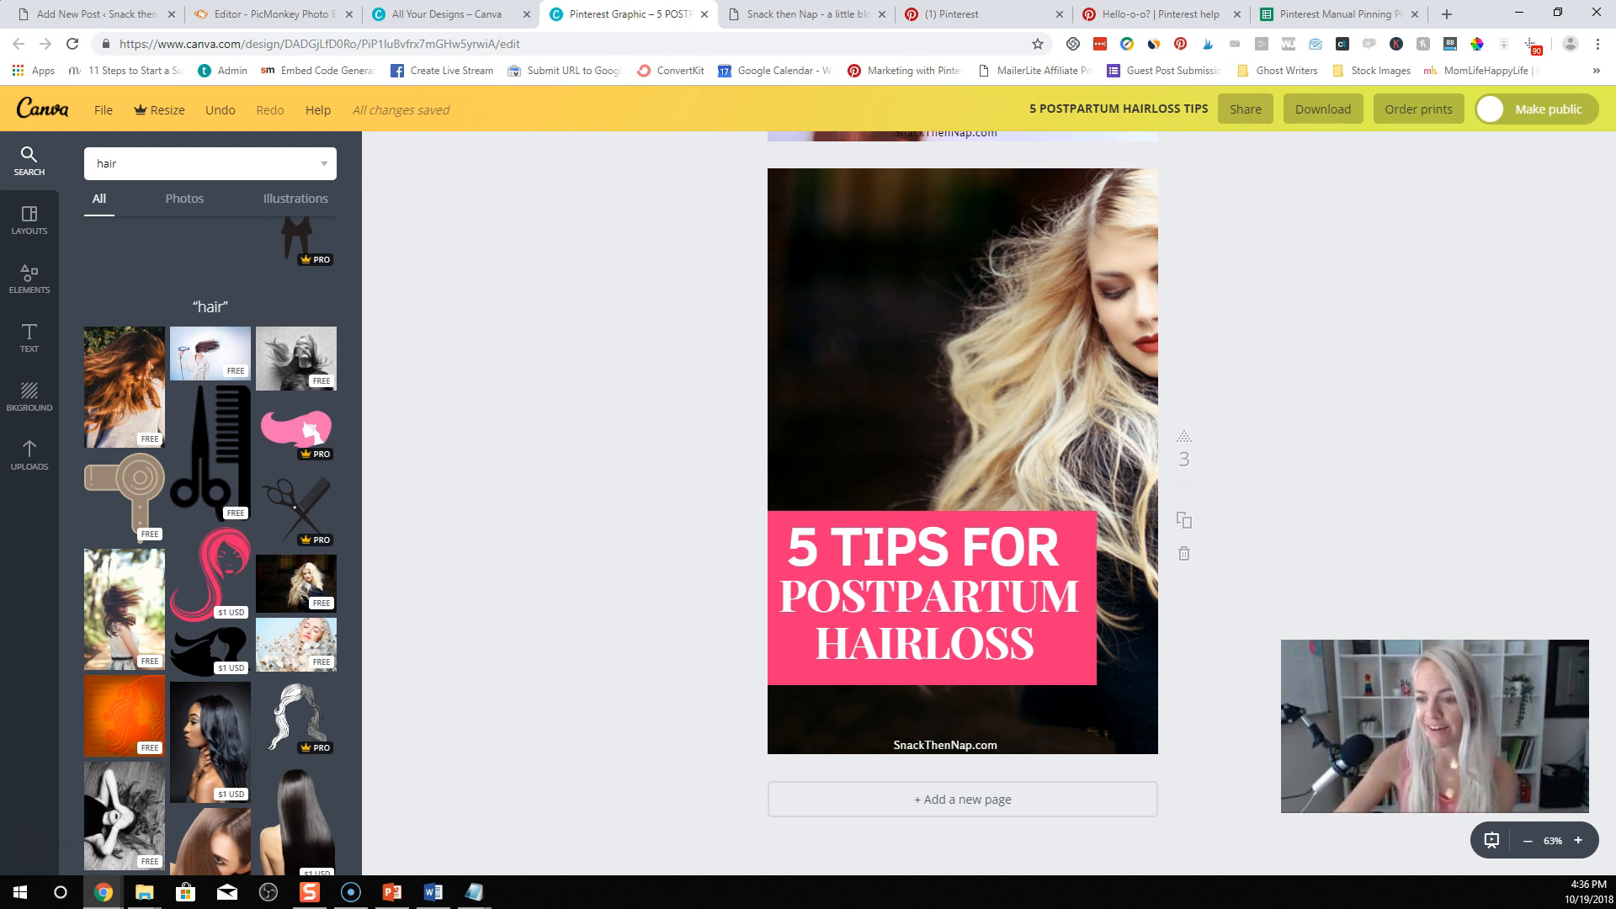
Step: Look over the finished pin pages and download all pages of the design as JPG files
scroll(1154, 615, "up", 10)
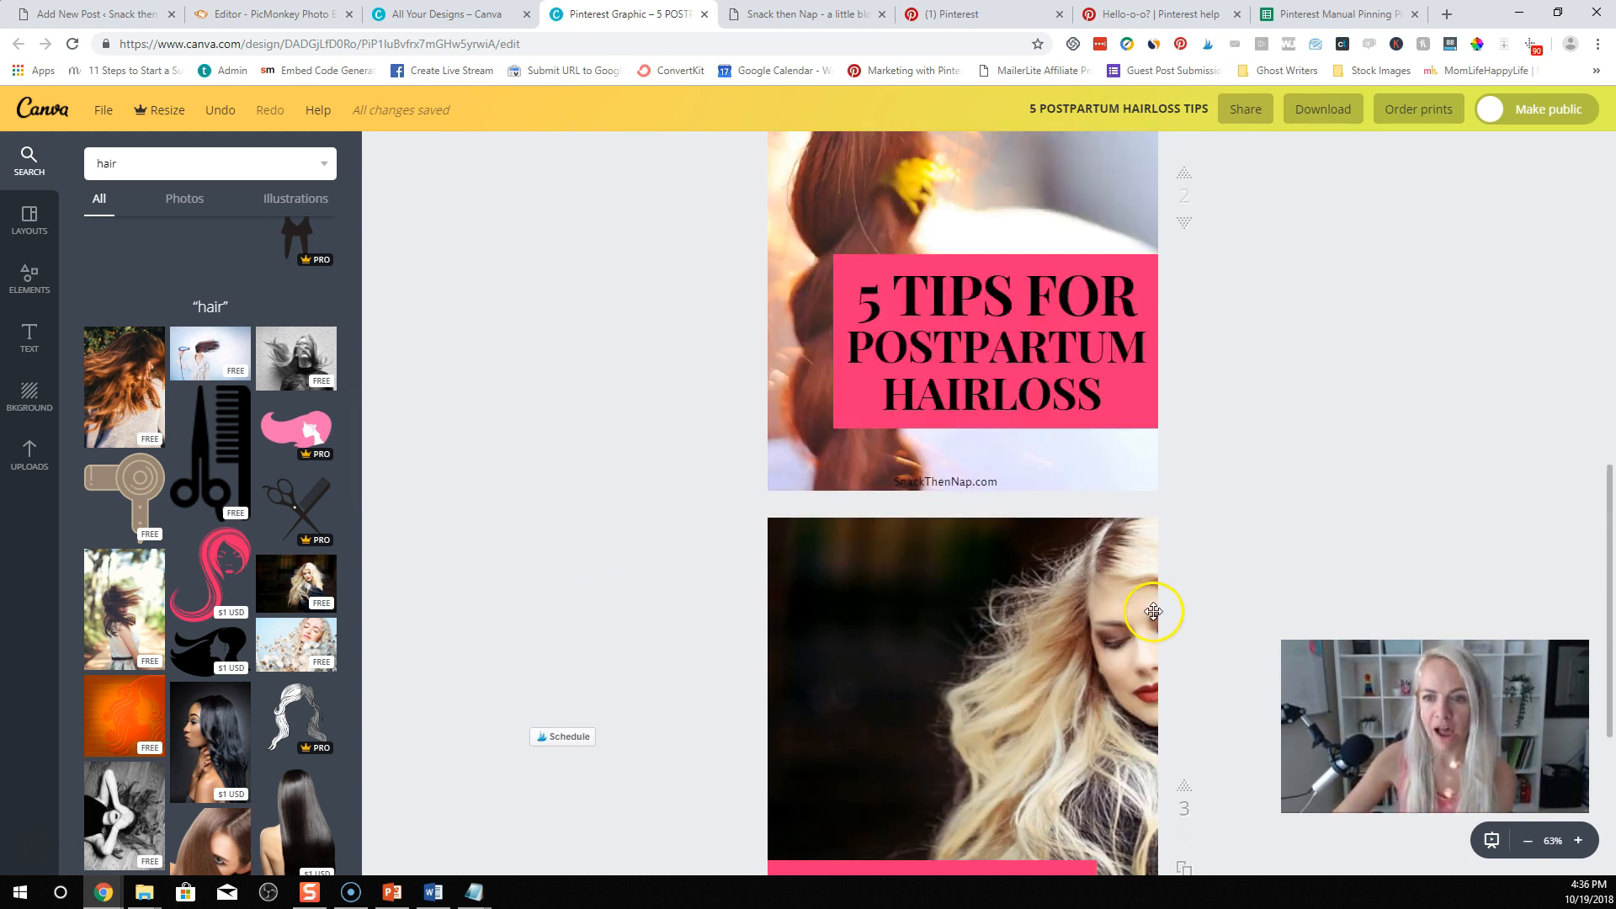
scroll(1149, 614, "up", 3)
scroll(1019, 564, "down", 8)
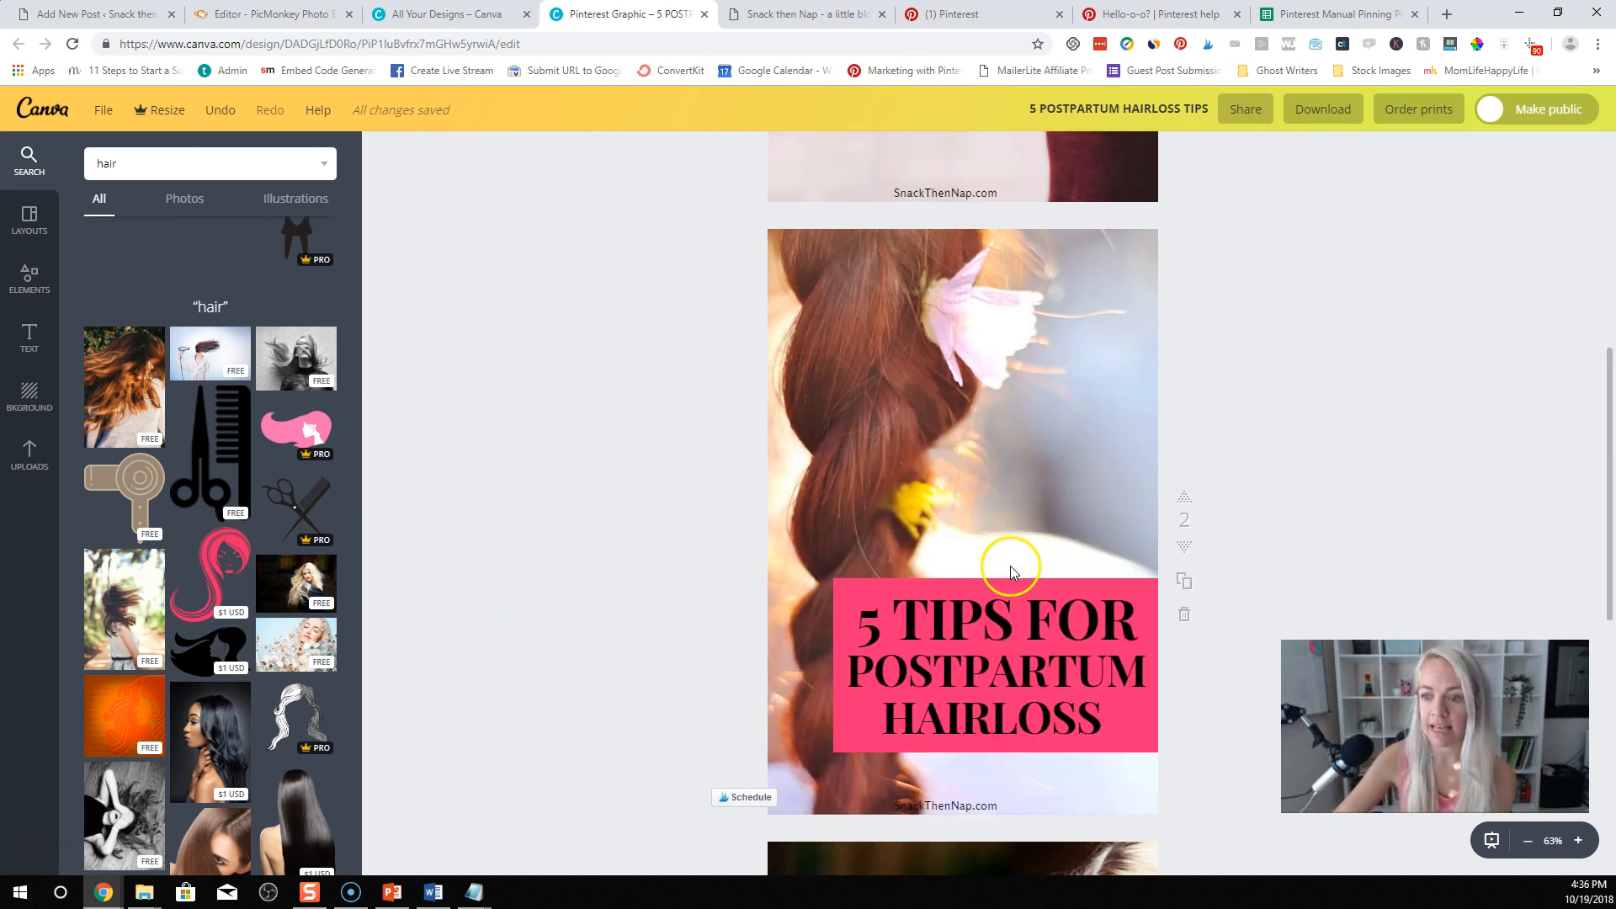
scroll(1013, 558, "down", 5)
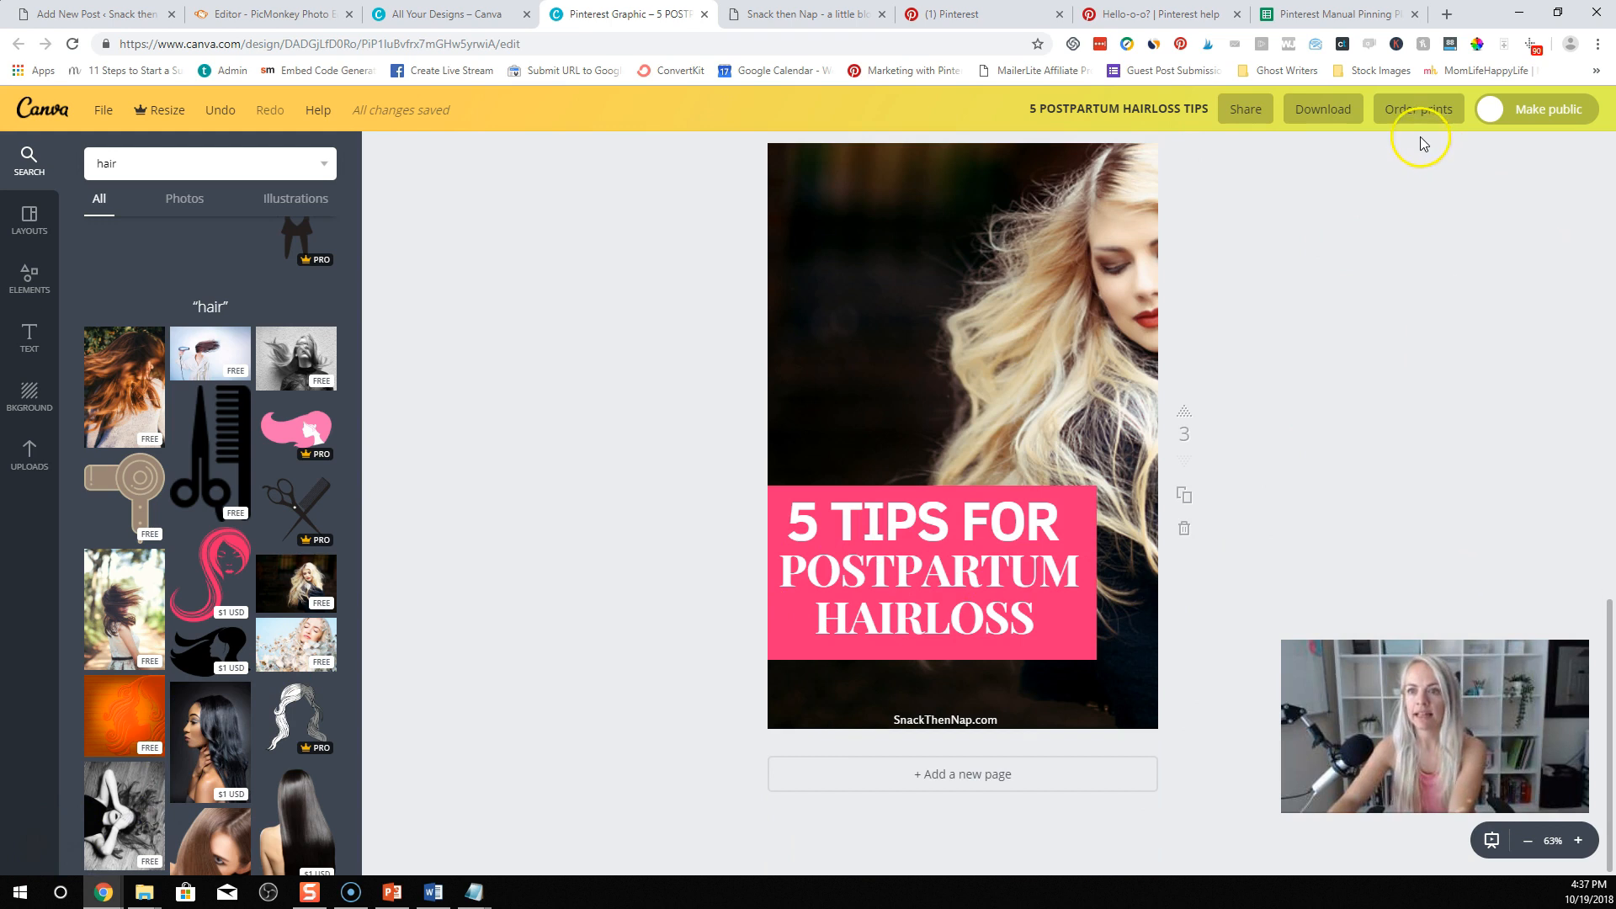
left_click(1329, 114)
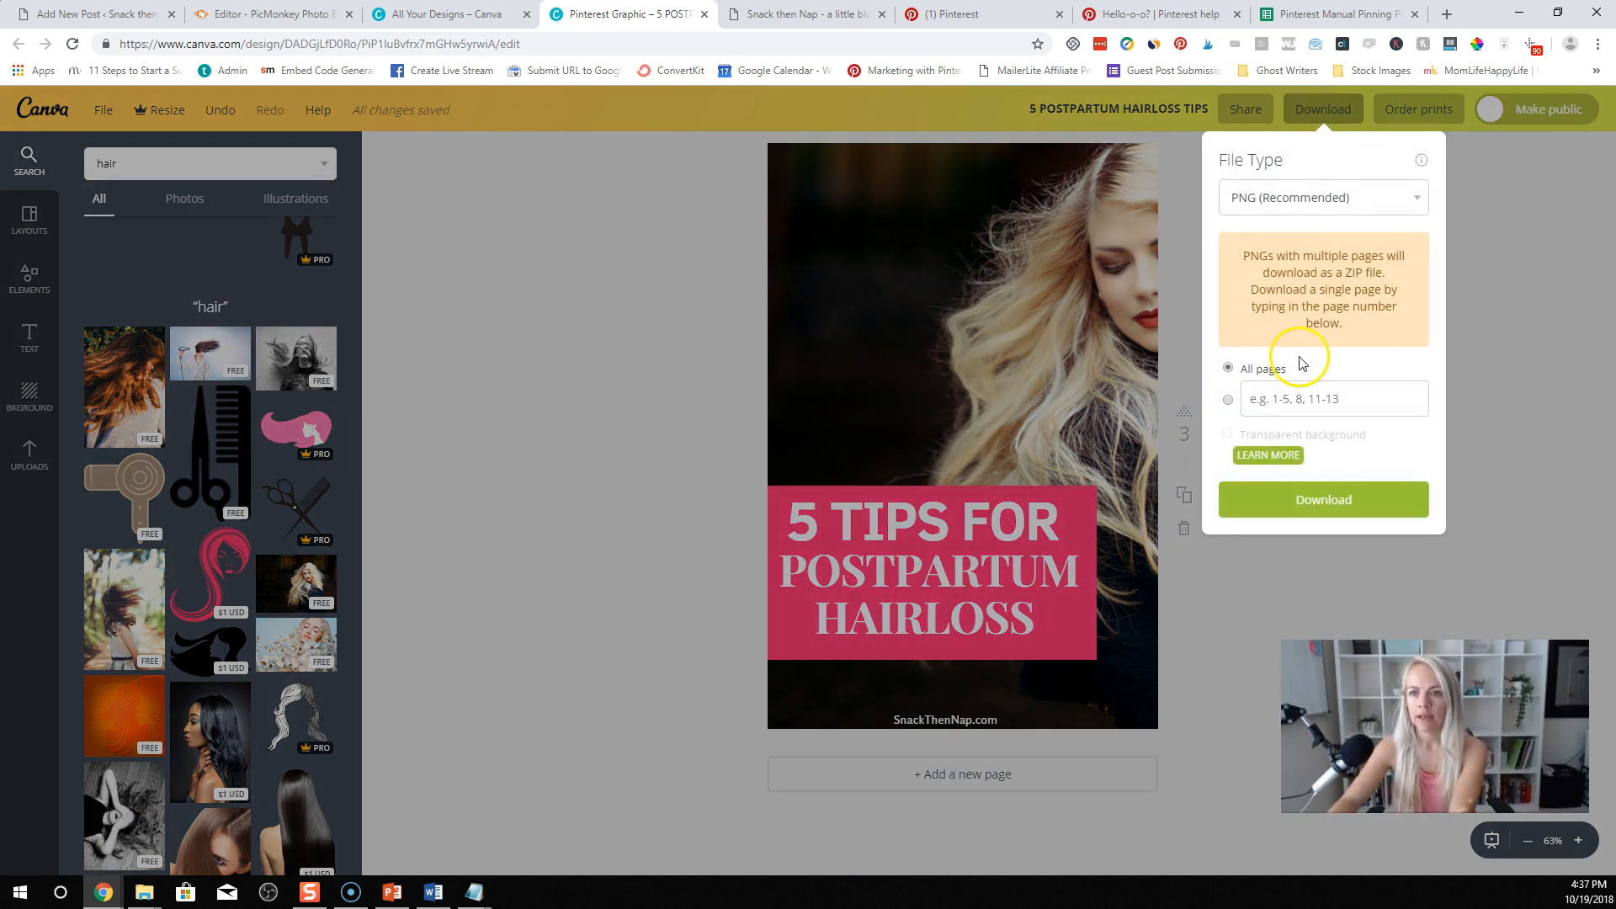
left_click(1301, 204)
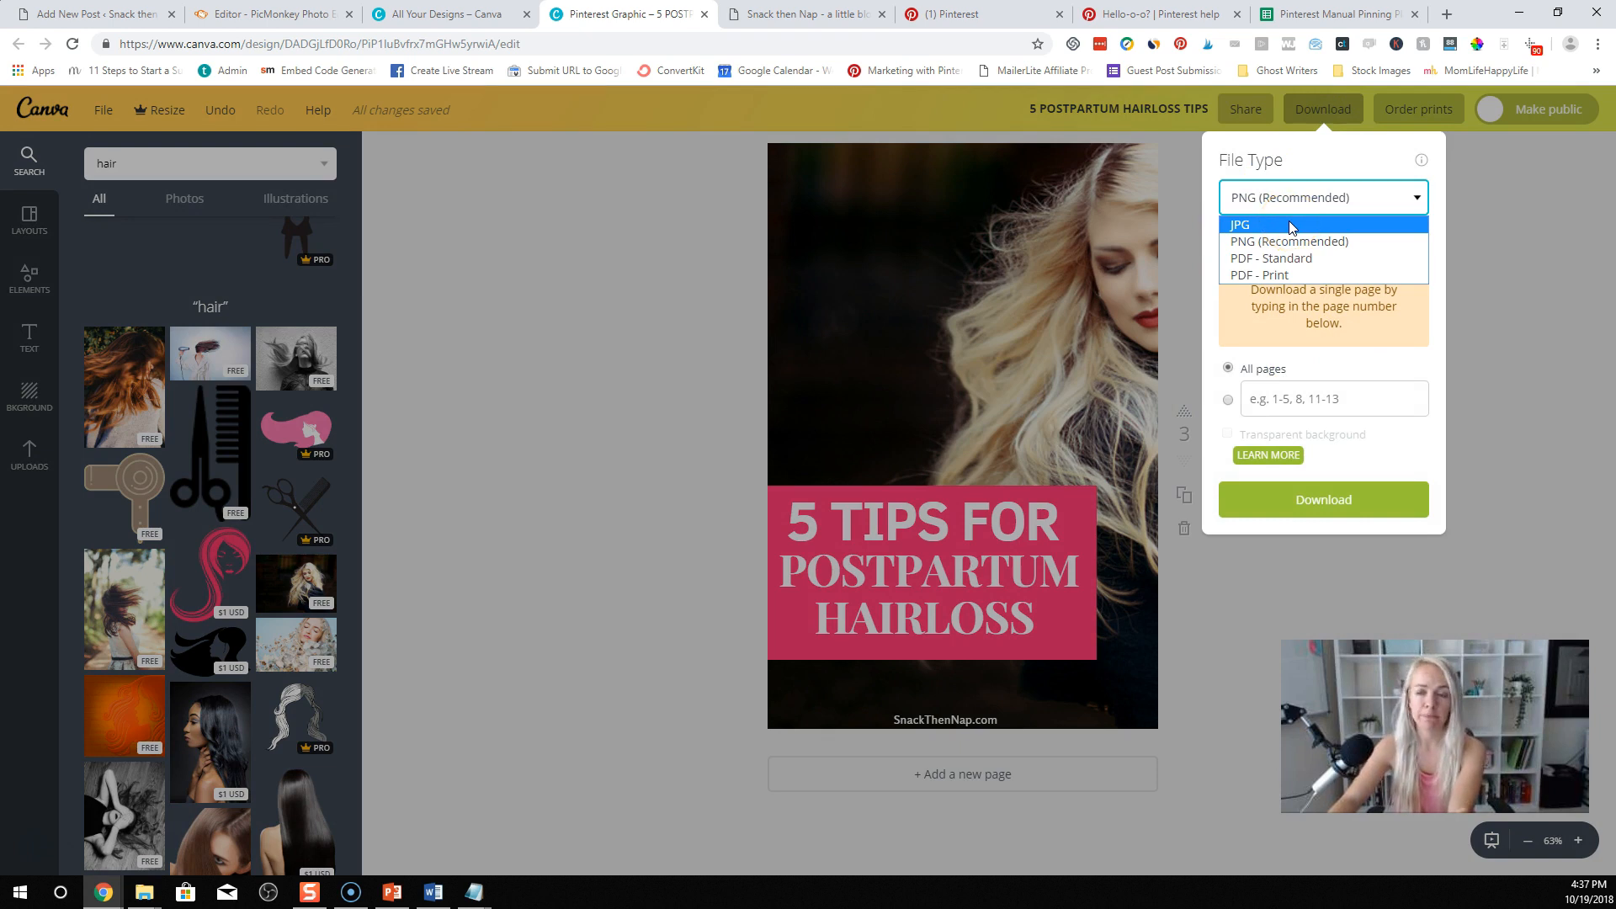
left_click(1289, 223)
left_click(1307, 196)
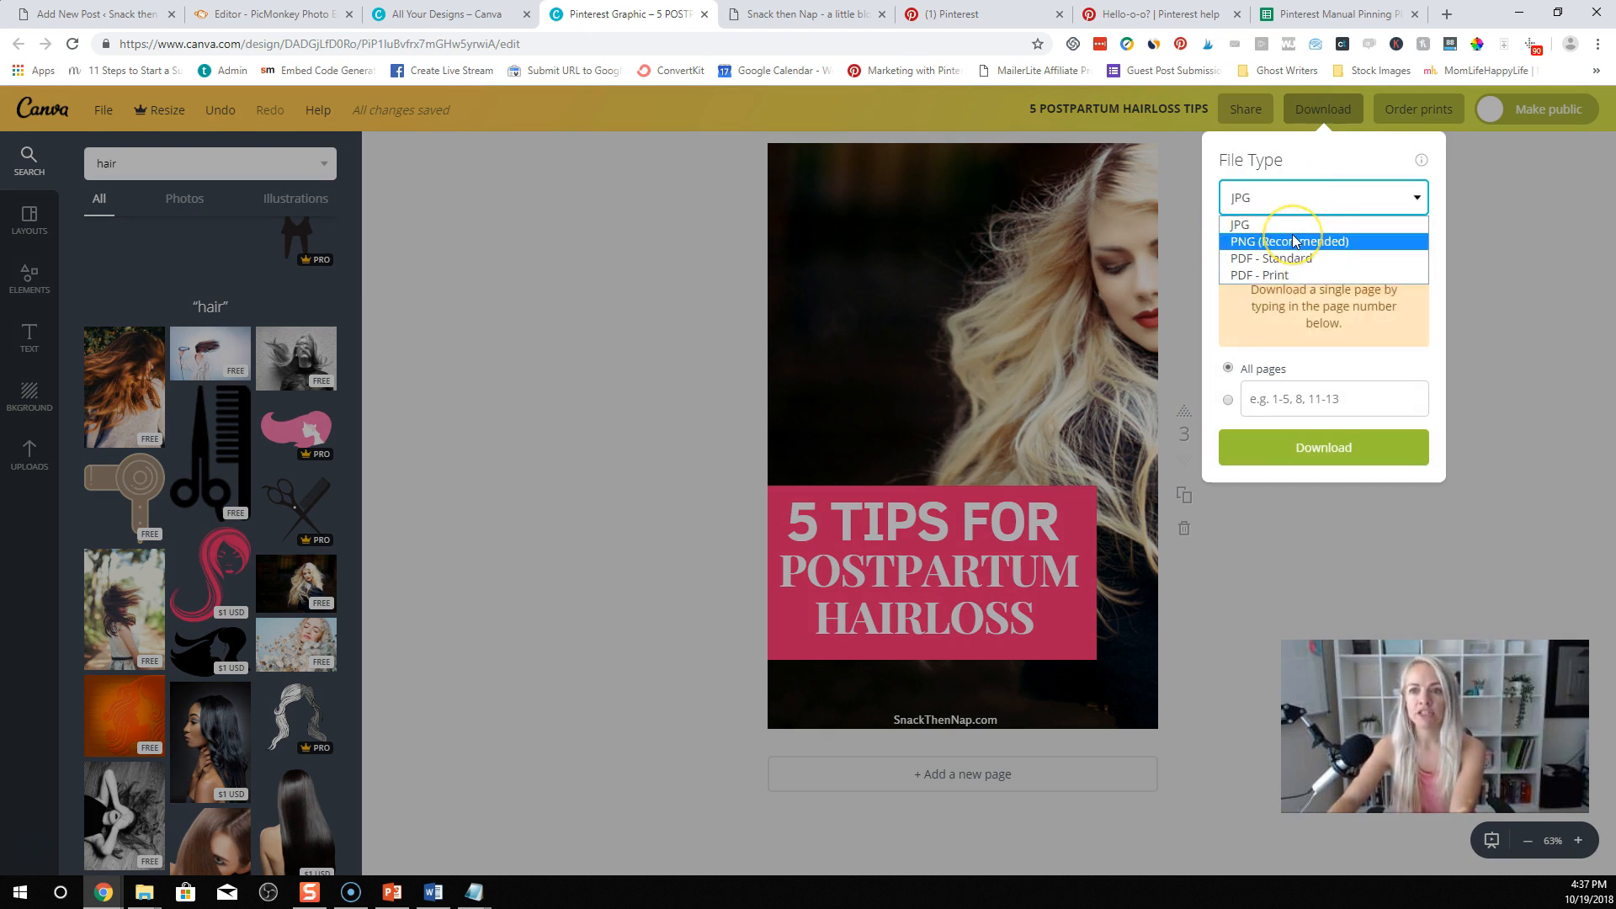
left_click(1294, 241)
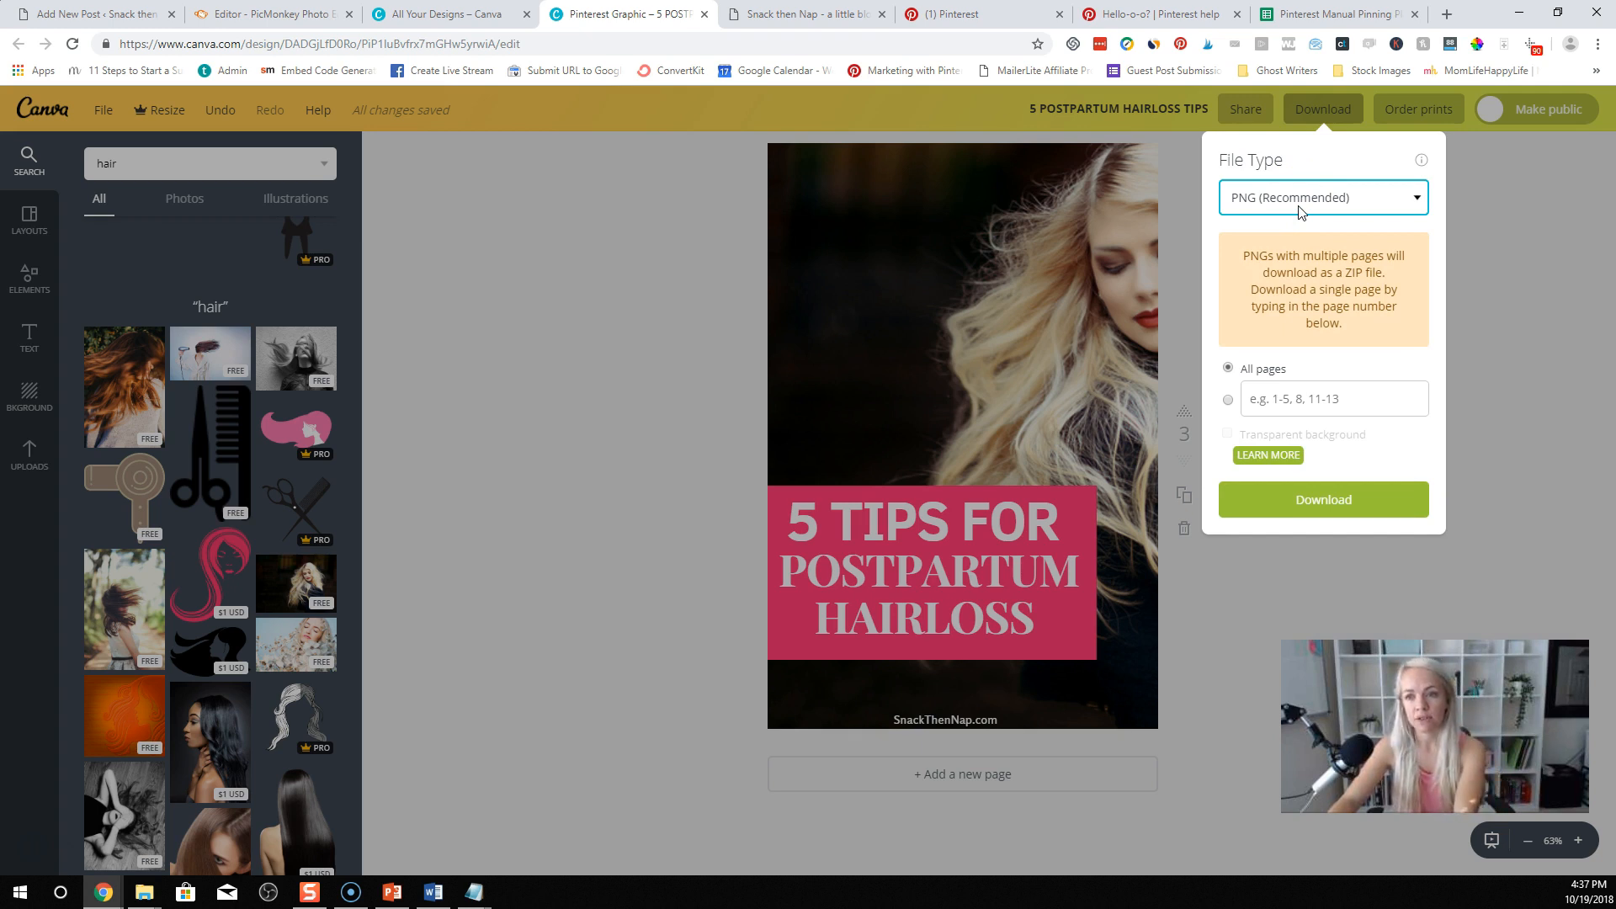
left_click(1300, 206)
left_click(1313, 222)
left_click(1307, 448)
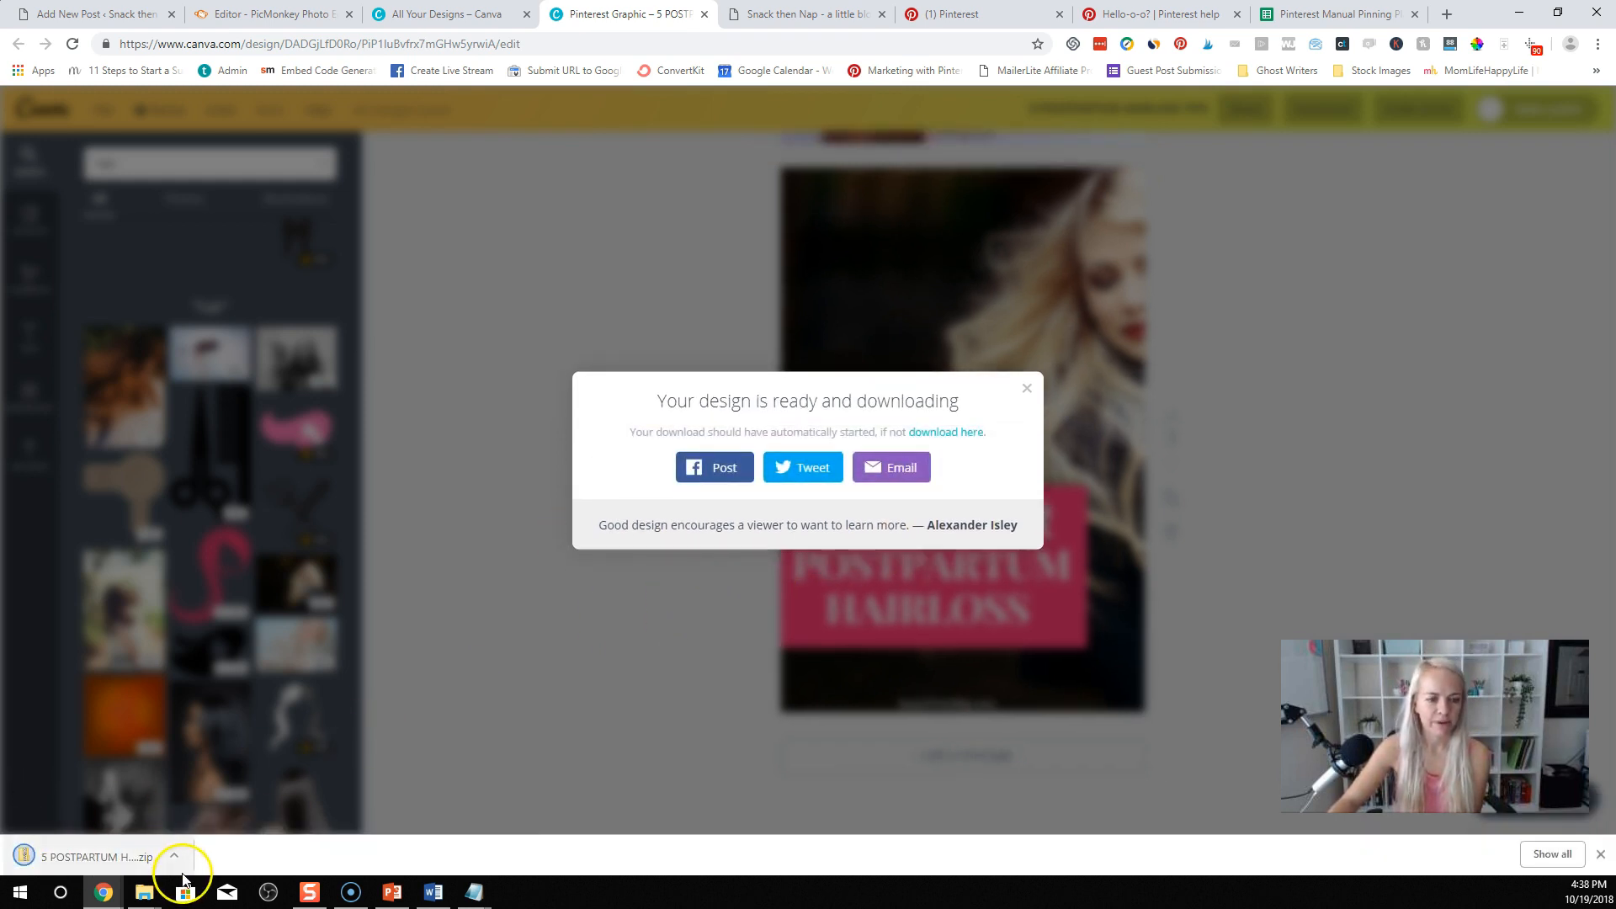
Step: Open the downloaded "5 POSTPARTUM HAIRLOSS TIPS.zip" from its folder and copy its three JPG images to the Desktop
left_click(175, 856)
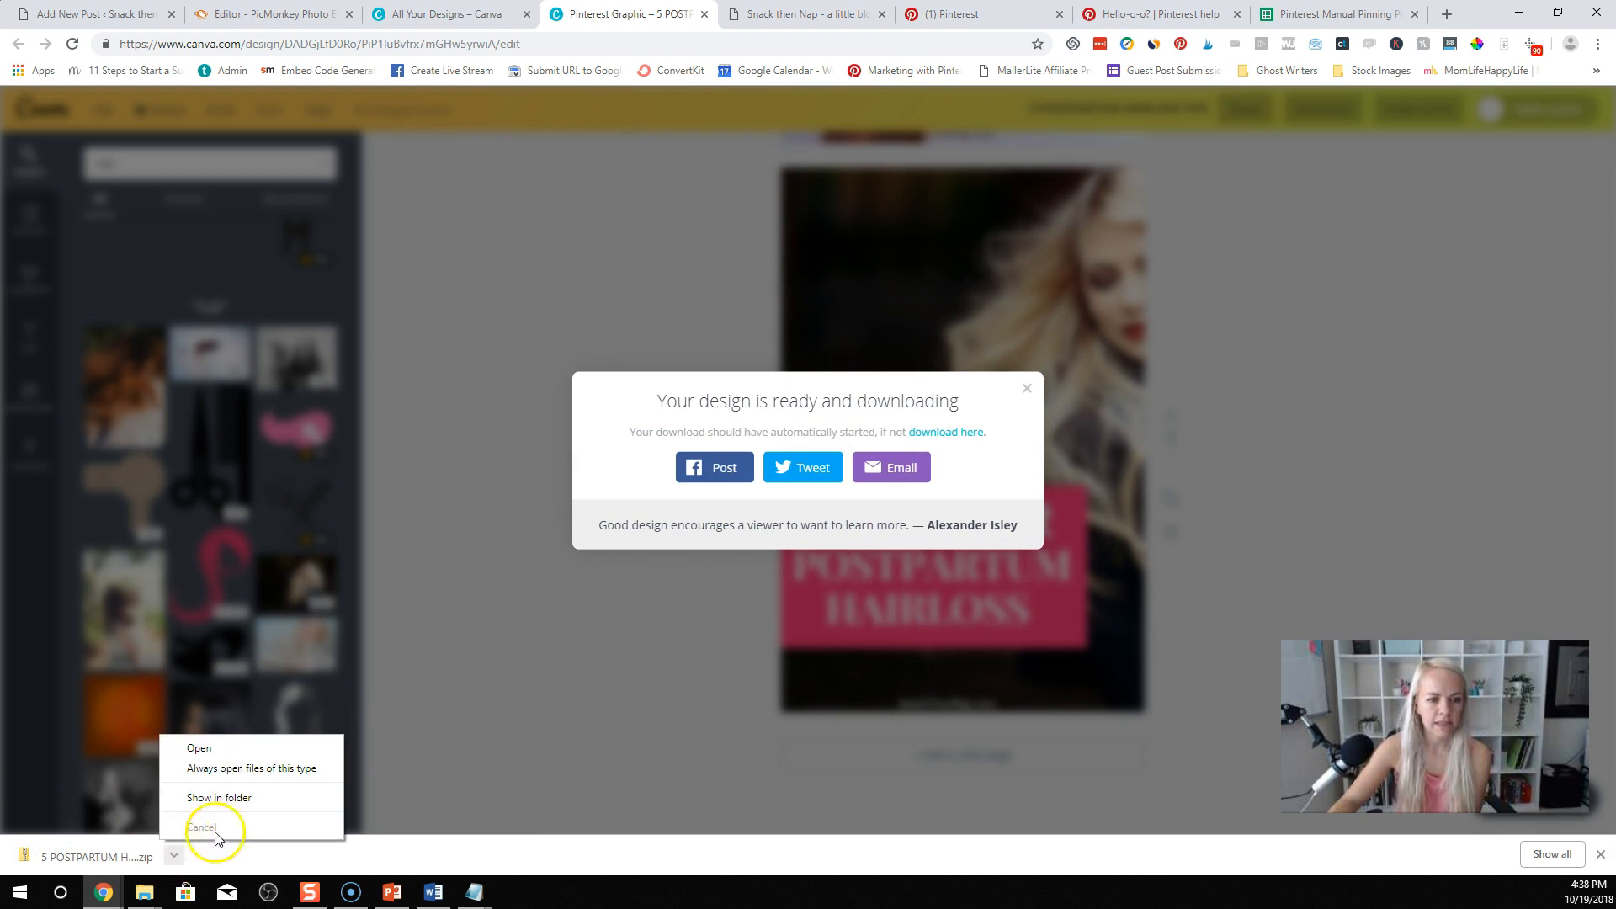
left_click(238, 794)
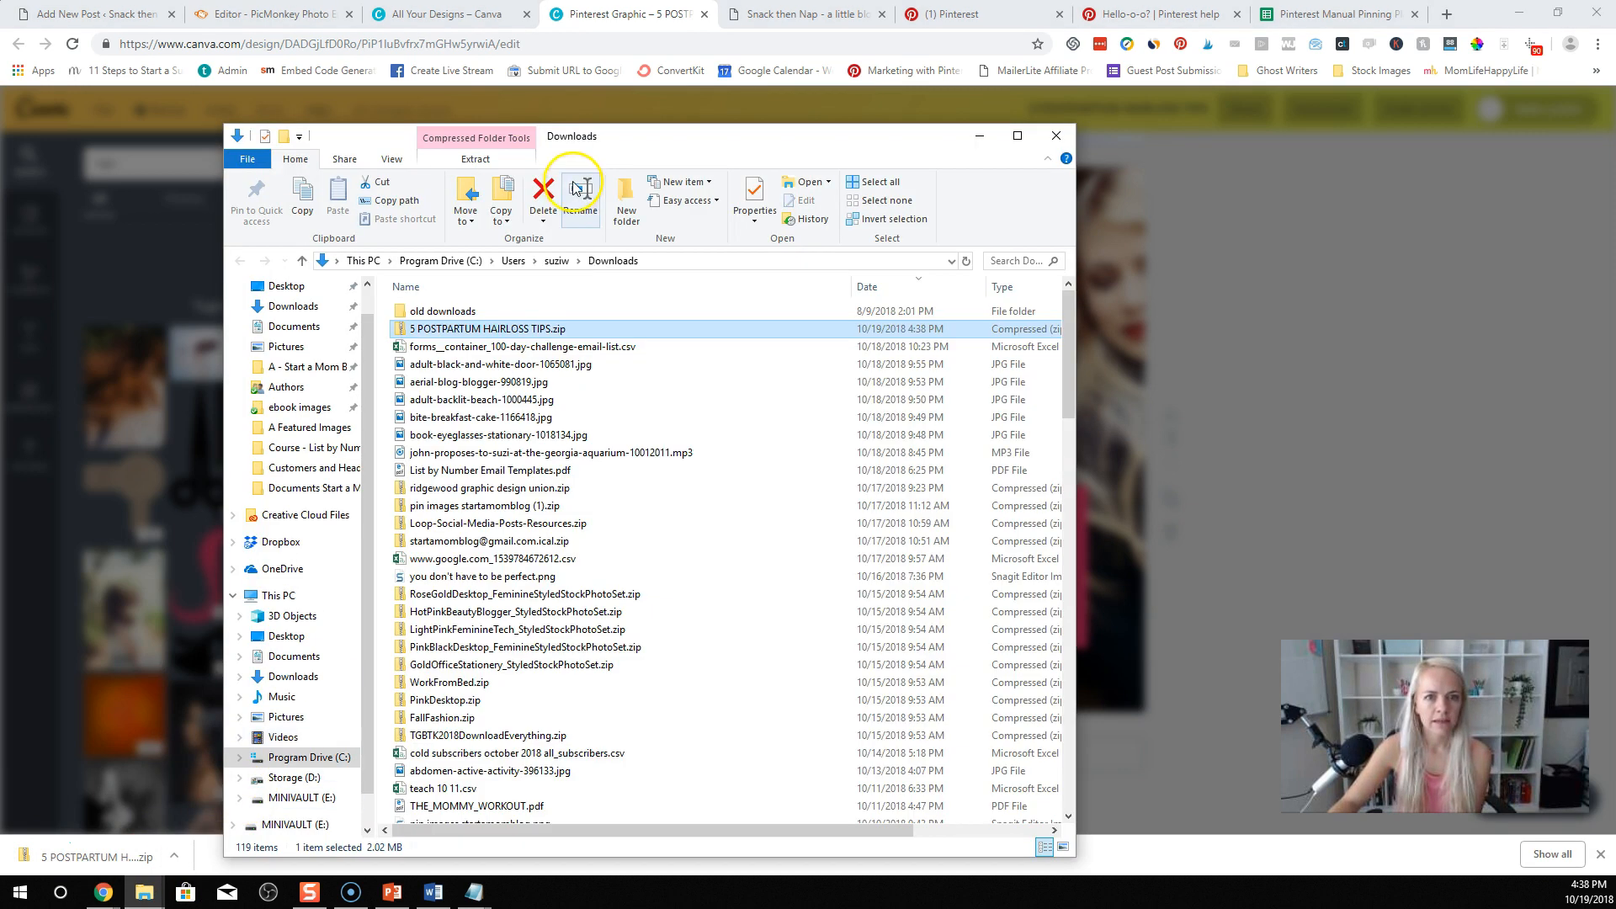
double_click(521, 337)
left_click_drag(539, 403, 450, 304)
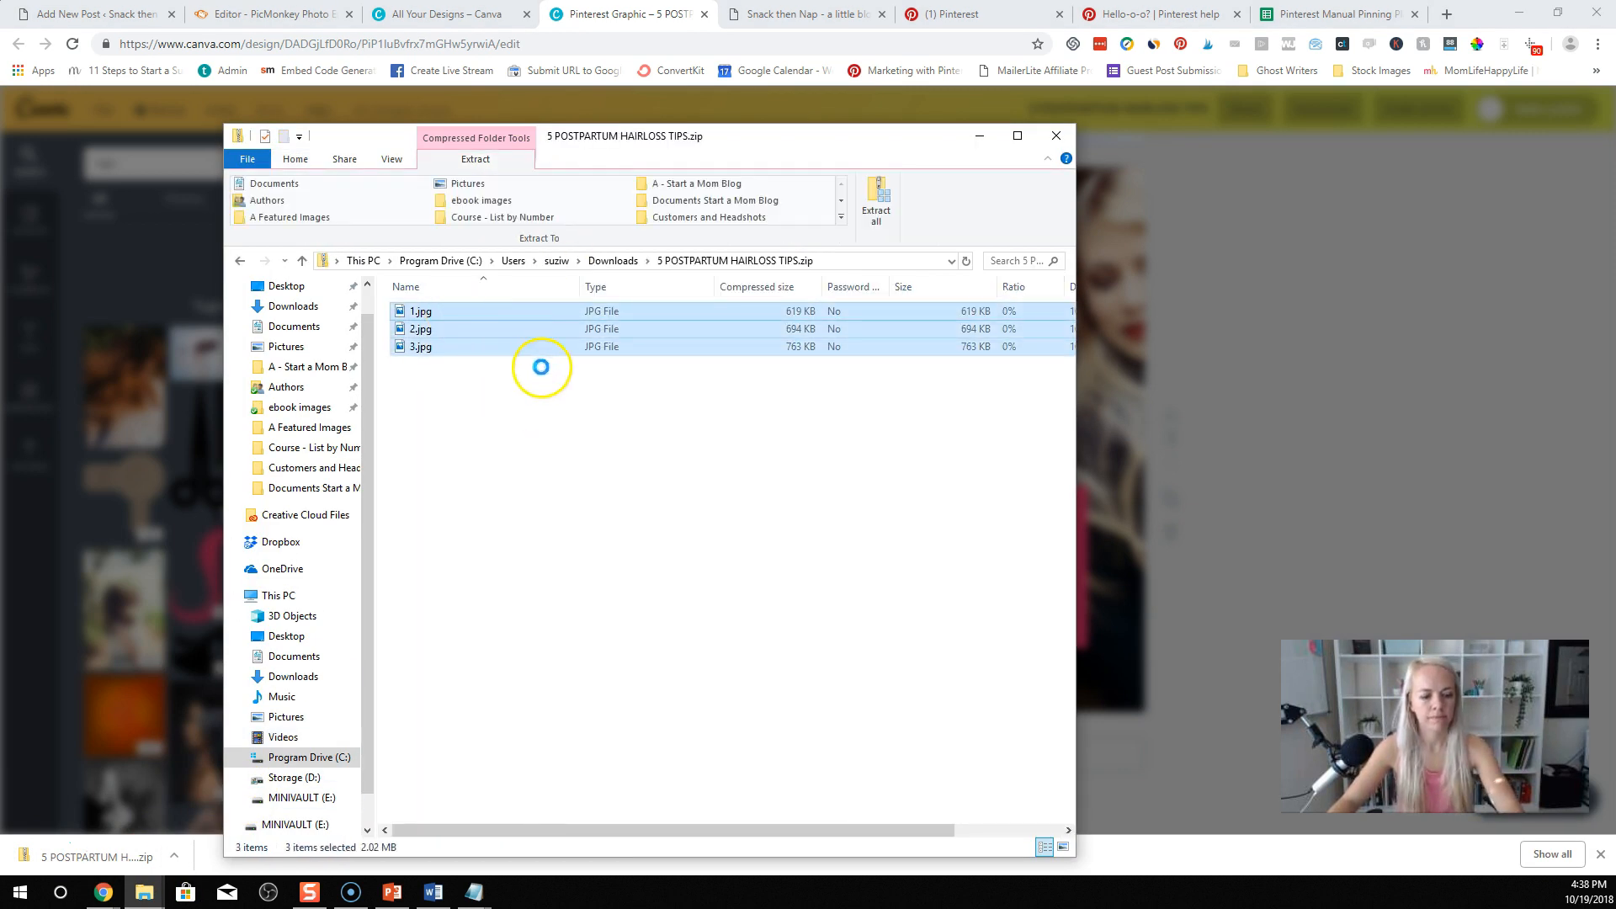
left_click(291, 286)
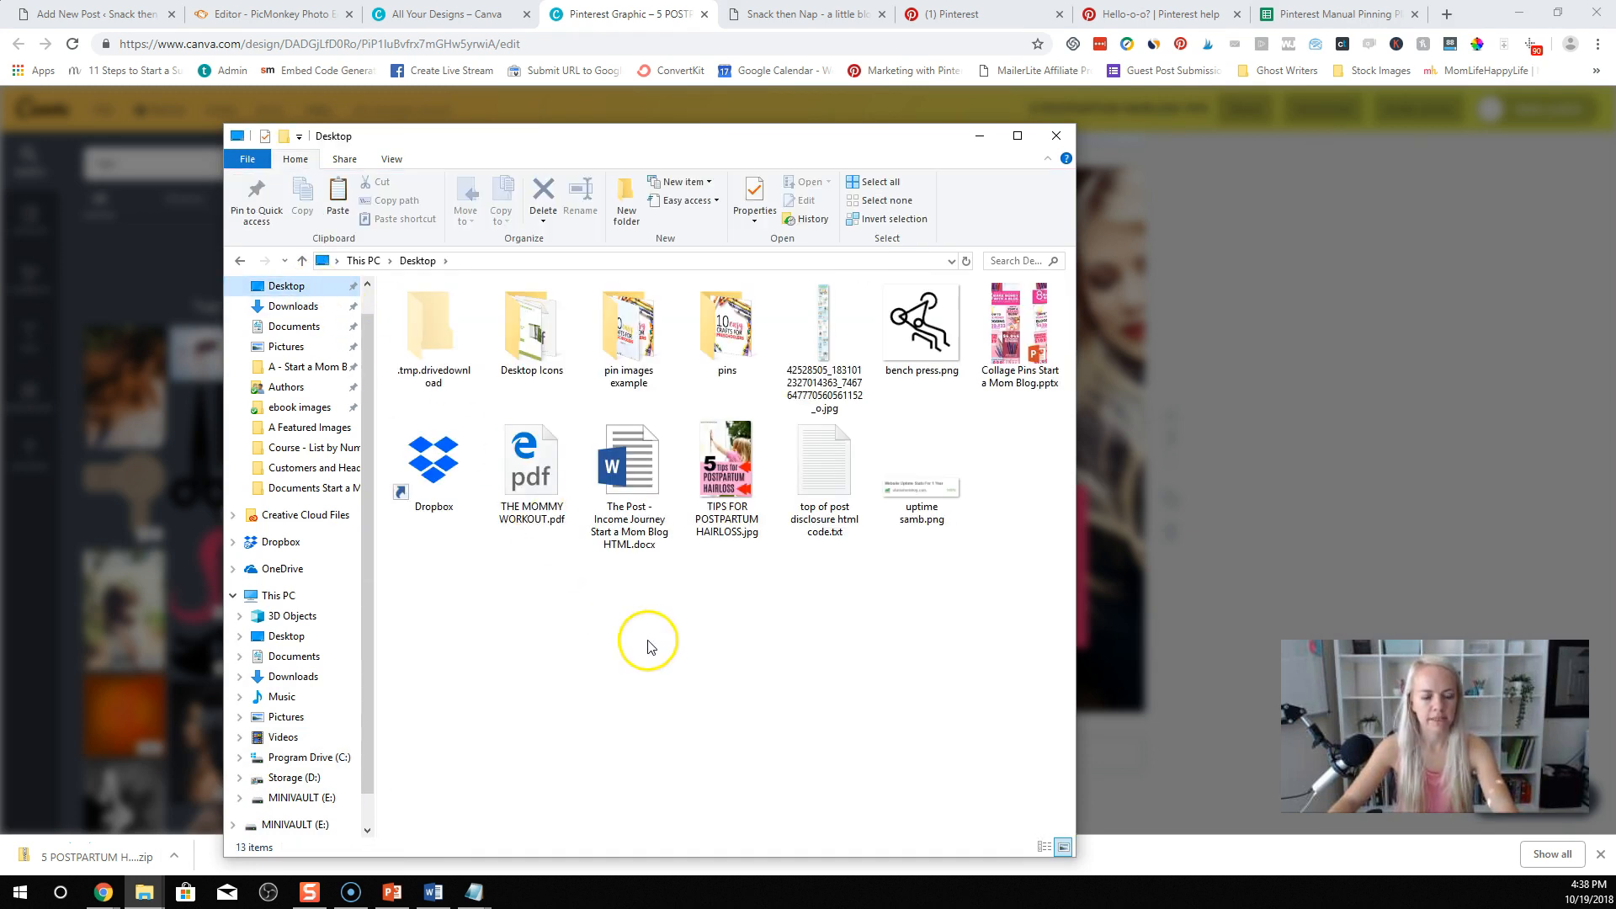
key("ctrl+v")
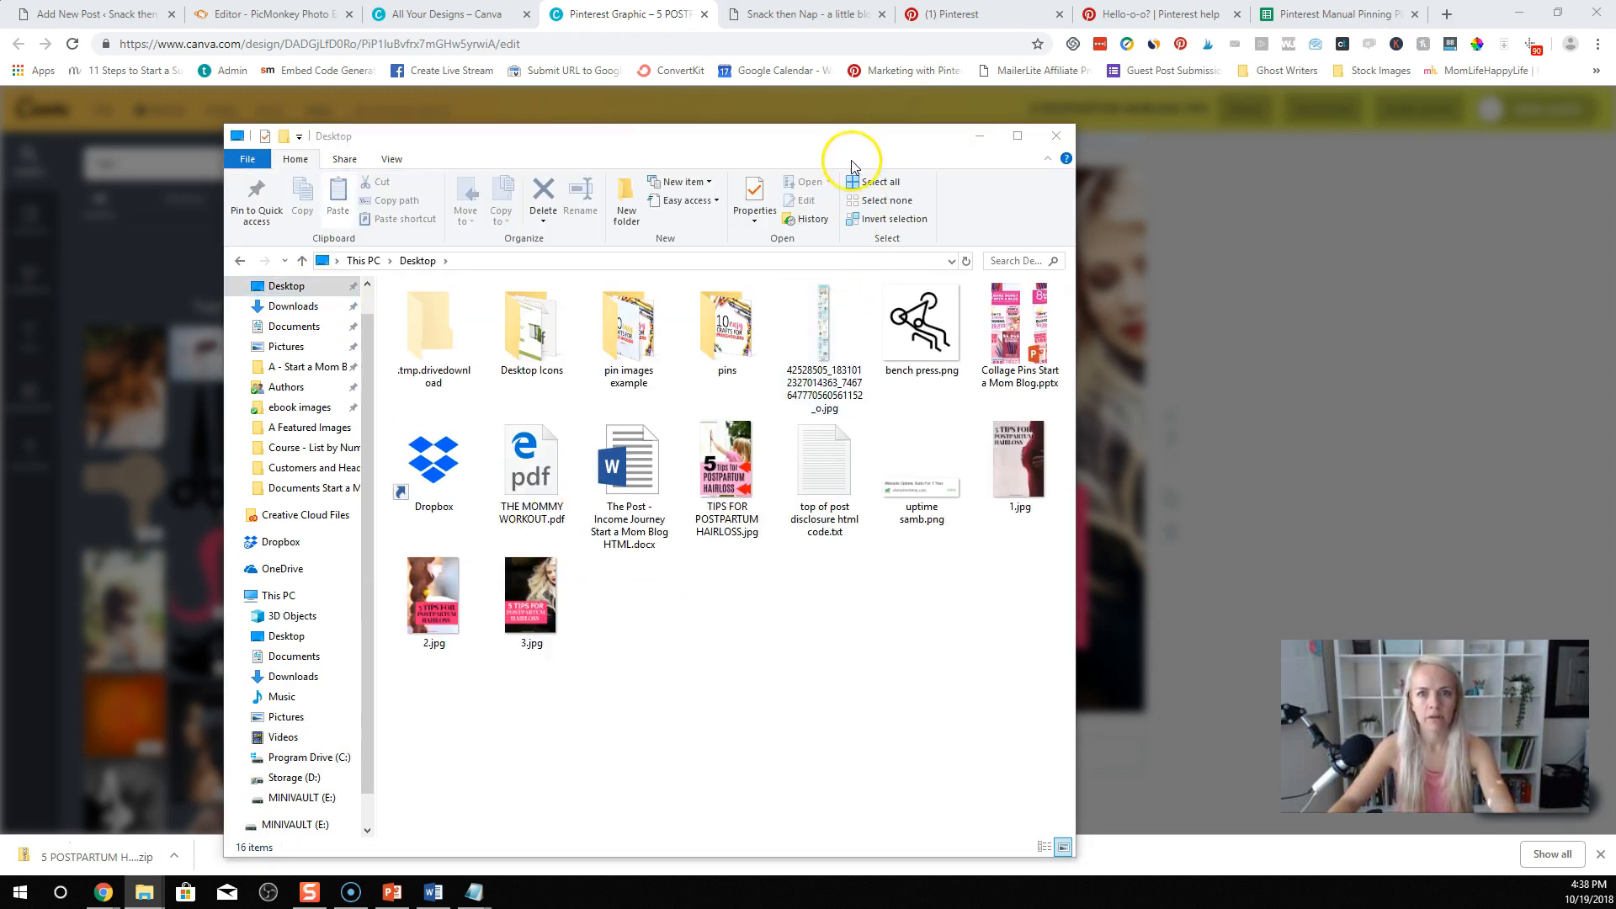
left_click_drag(899, 147, 543, 142)
left_click(620, 128)
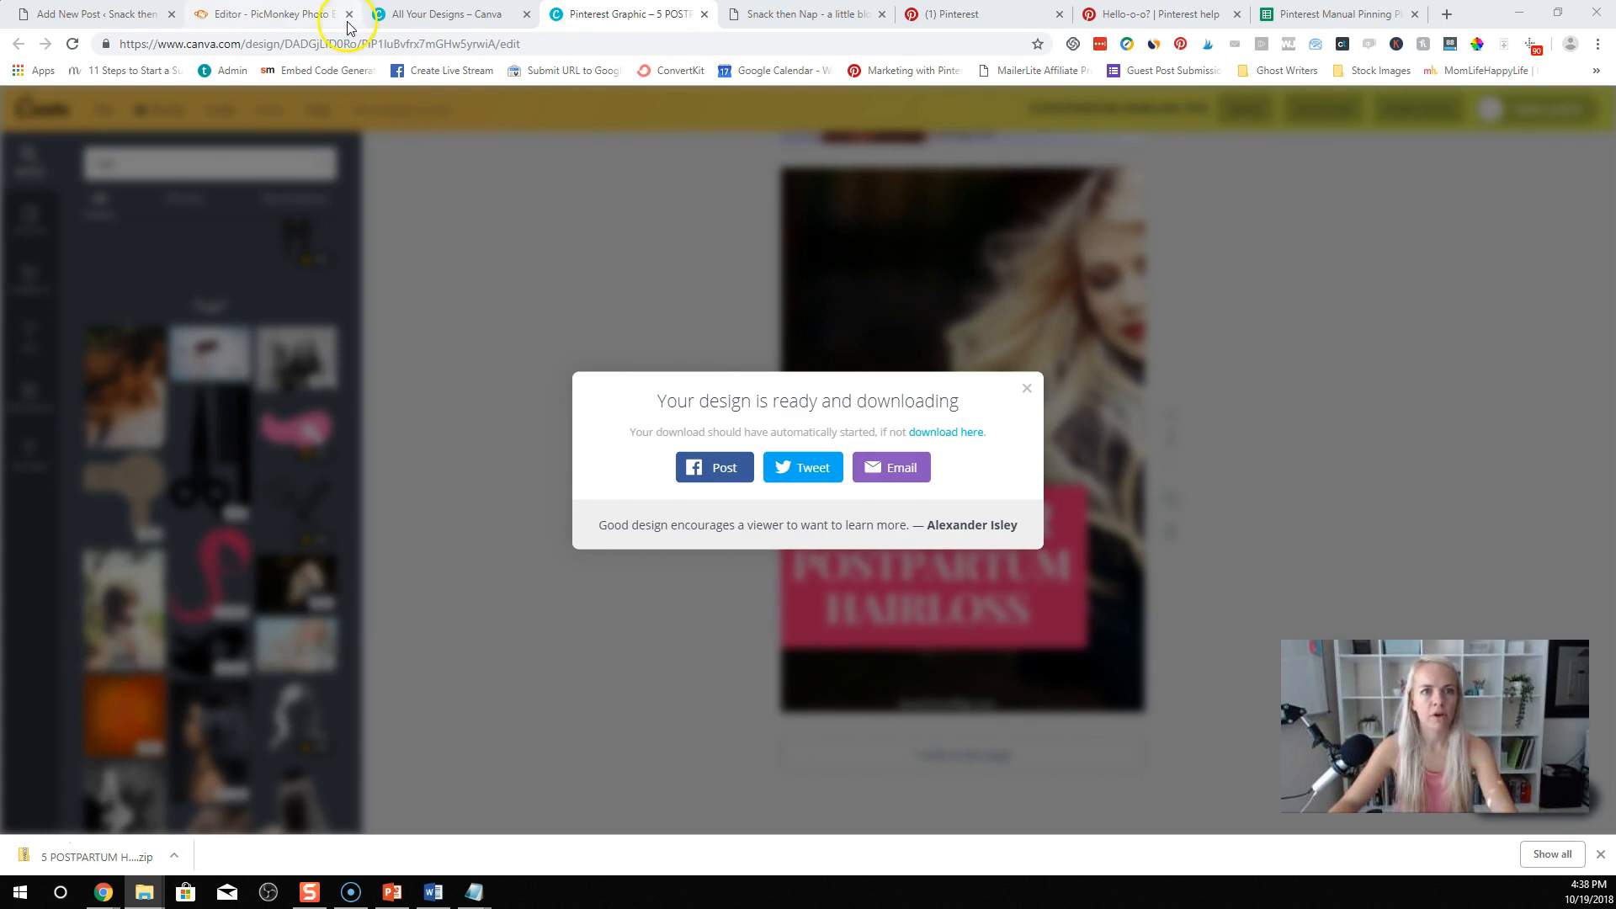
Step: Switch to the WordPress post draft and upload 1.jpg, 2.jpg and 3.jpg from the Desktop to its media library
left_click(114, 14)
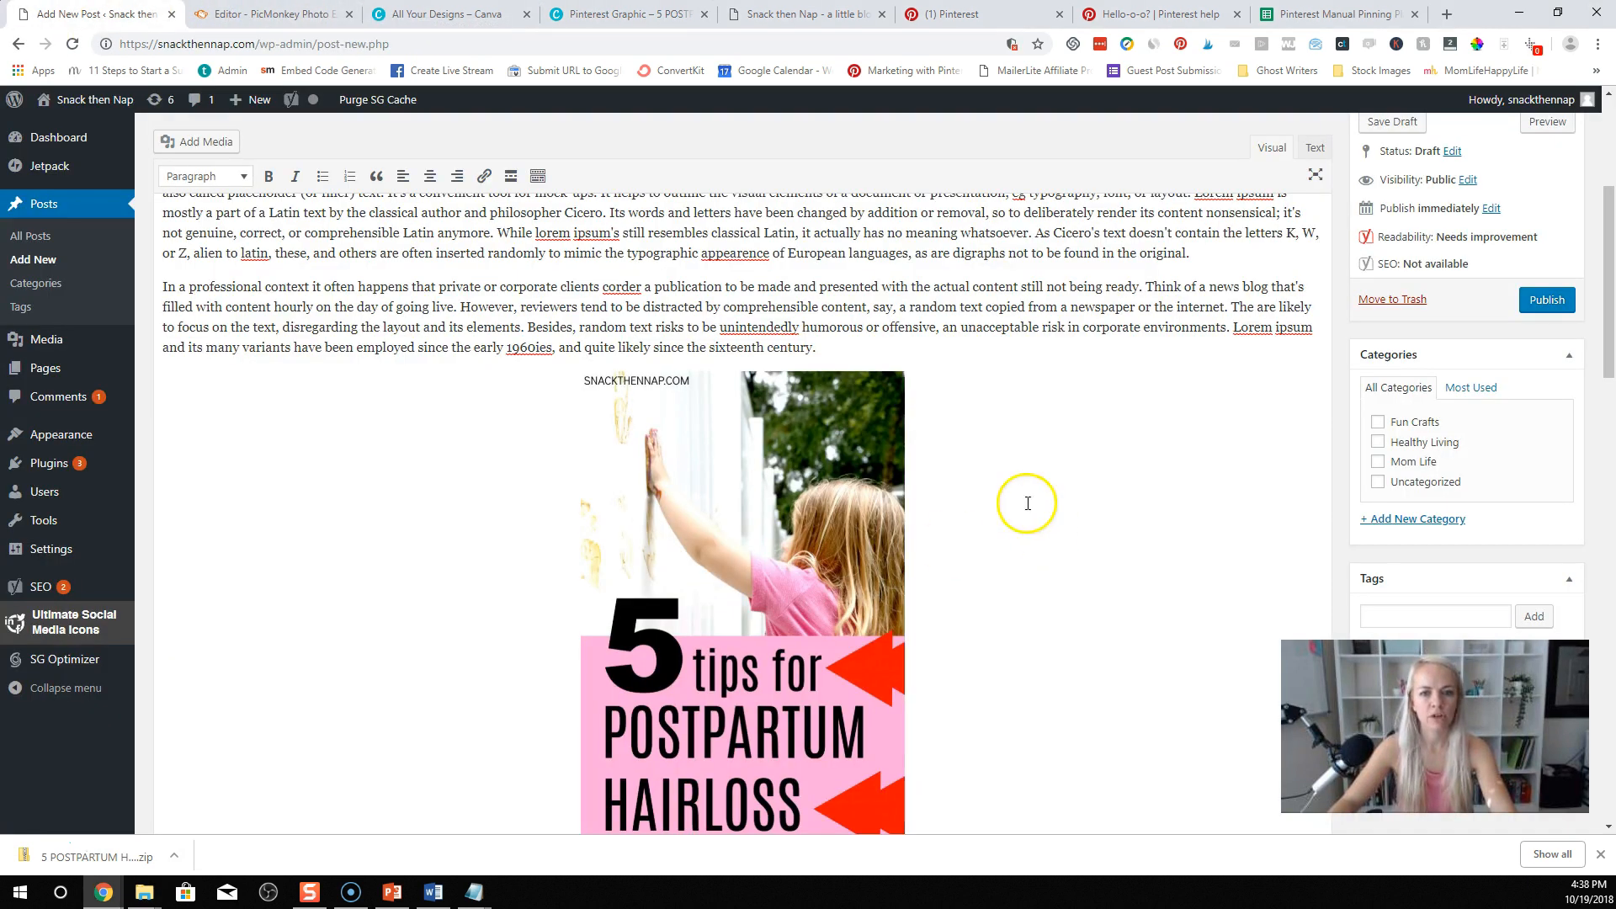
scroll(958, 611, "down", 2)
scroll(959, 612, "down", 5)
scroll(955, 612, "up", 2)
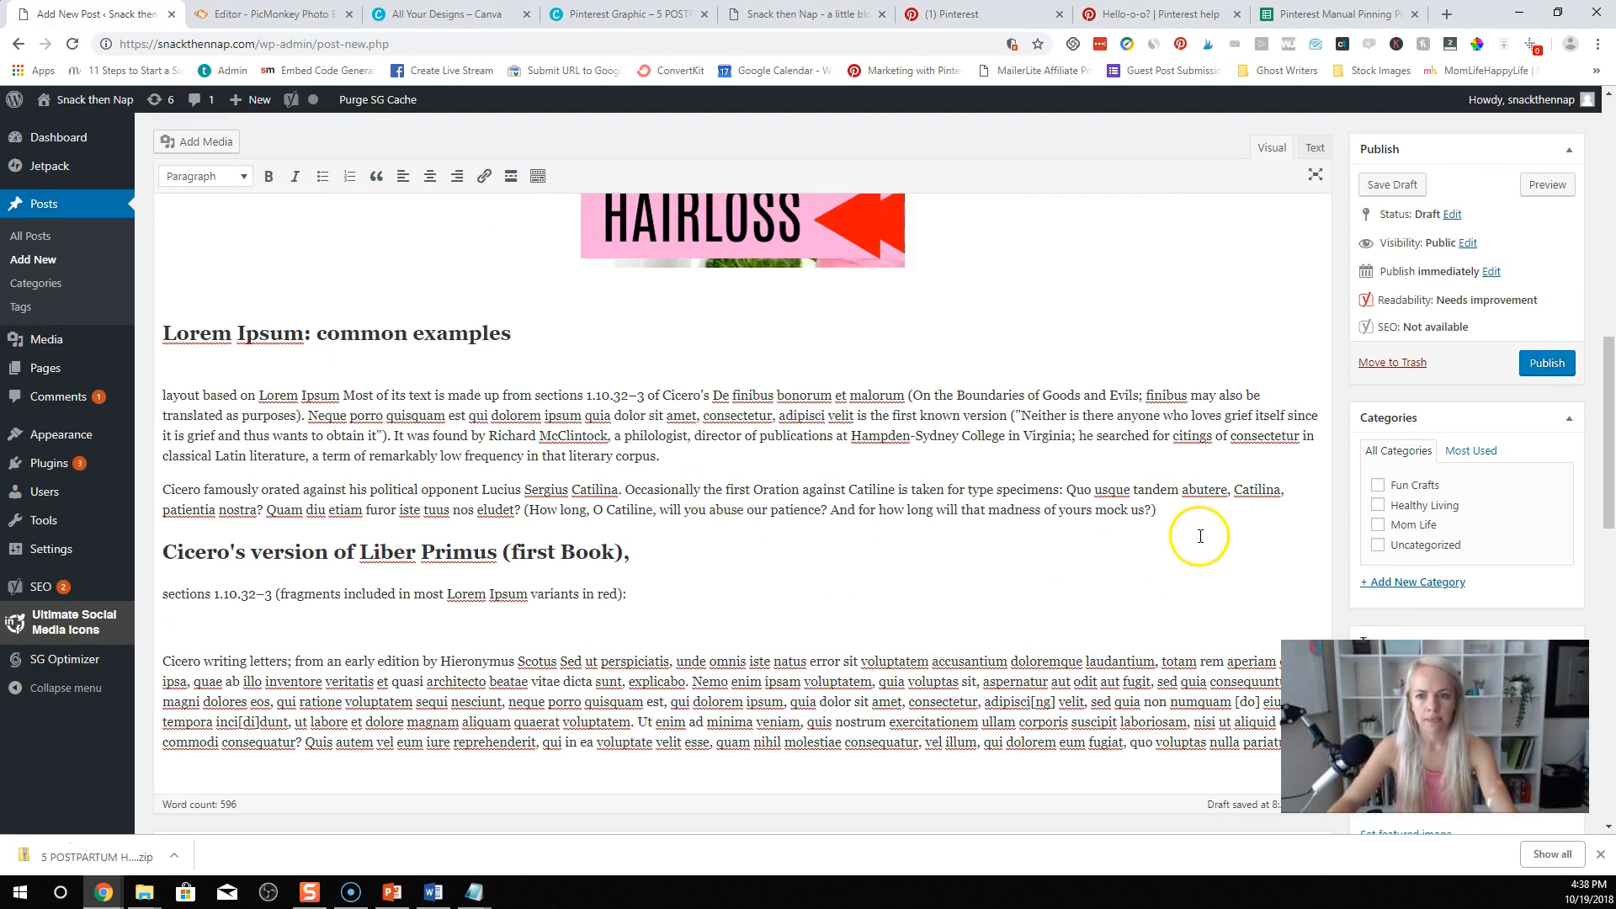
left_click(222, 143)
left_click(222, 171)
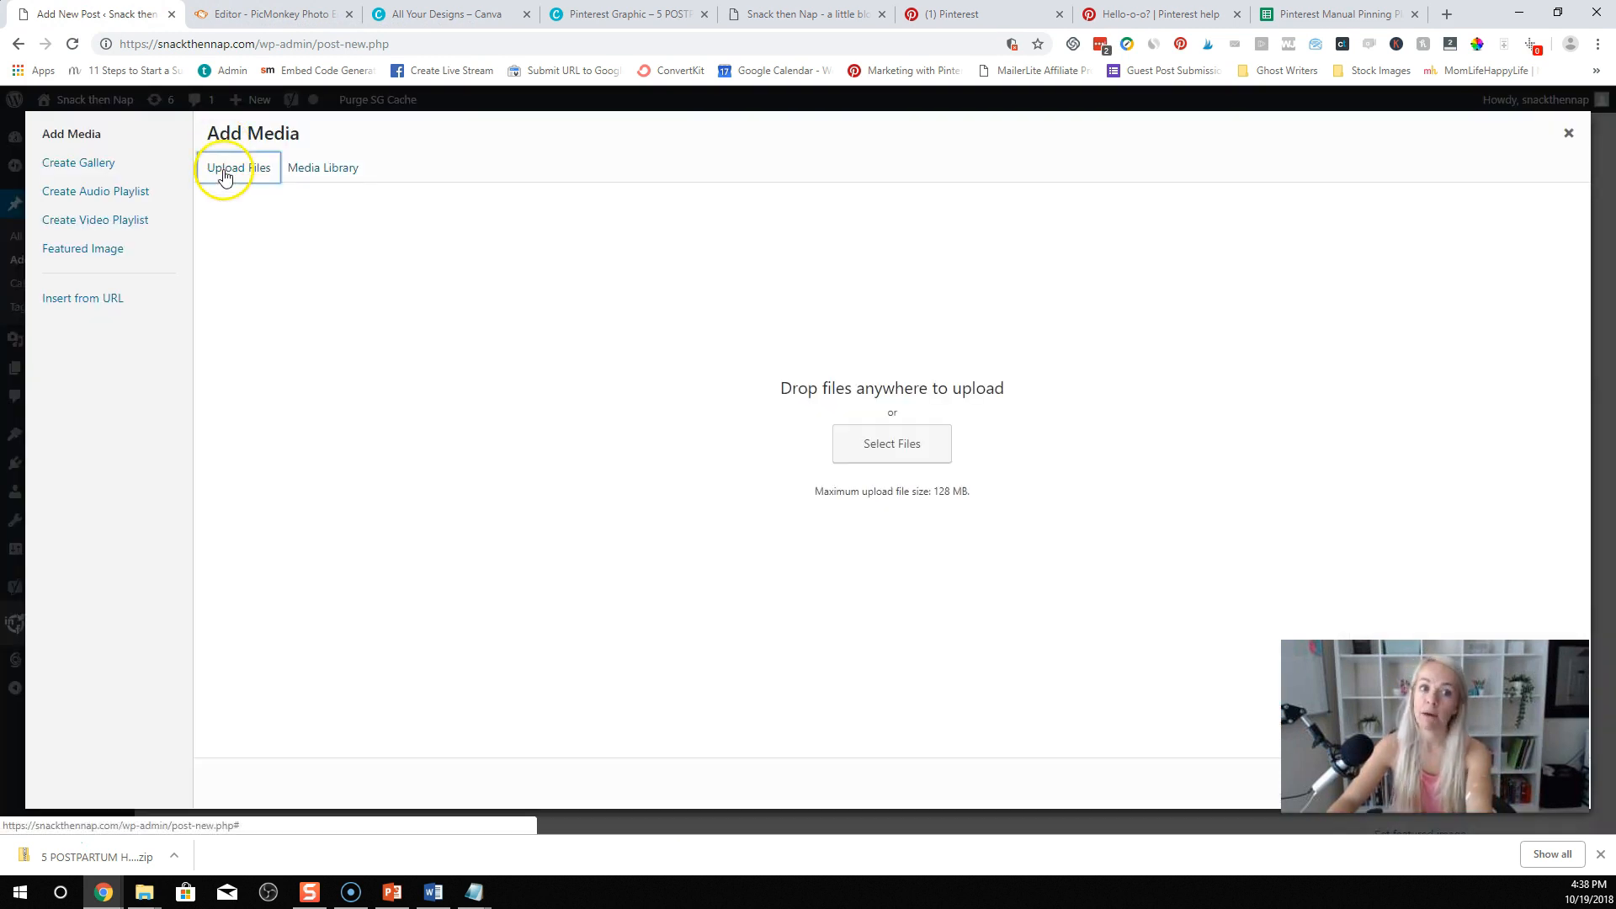
left_click(846, 464)
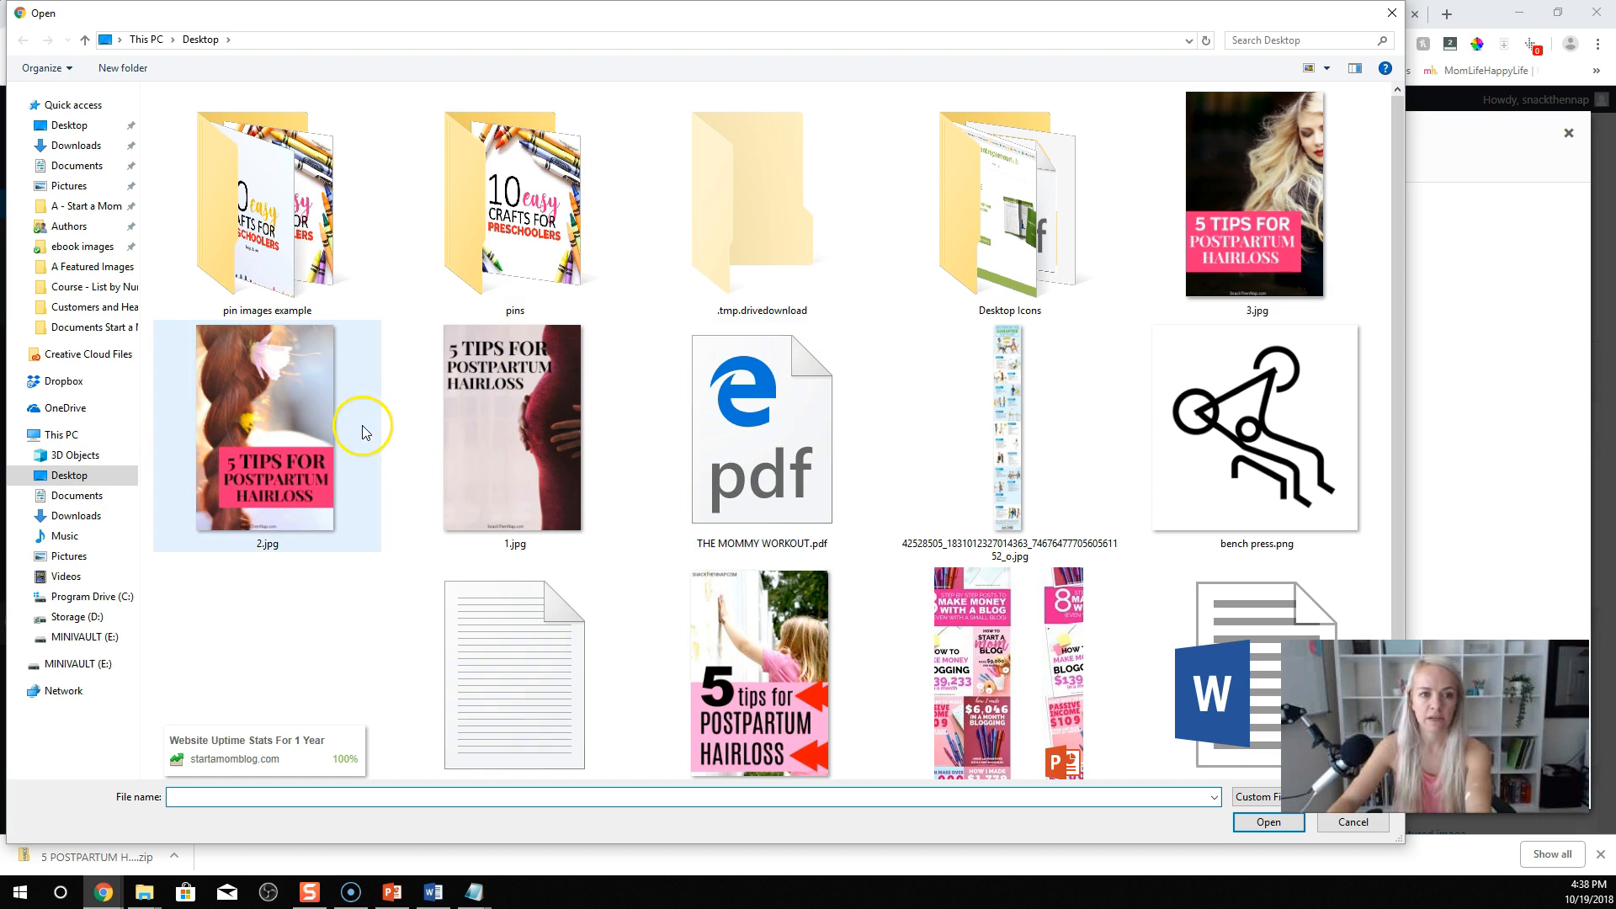
left_click(361, 426)
left_click(510, 434, "ctrl")
left_click(1208, 219, "ctrl")
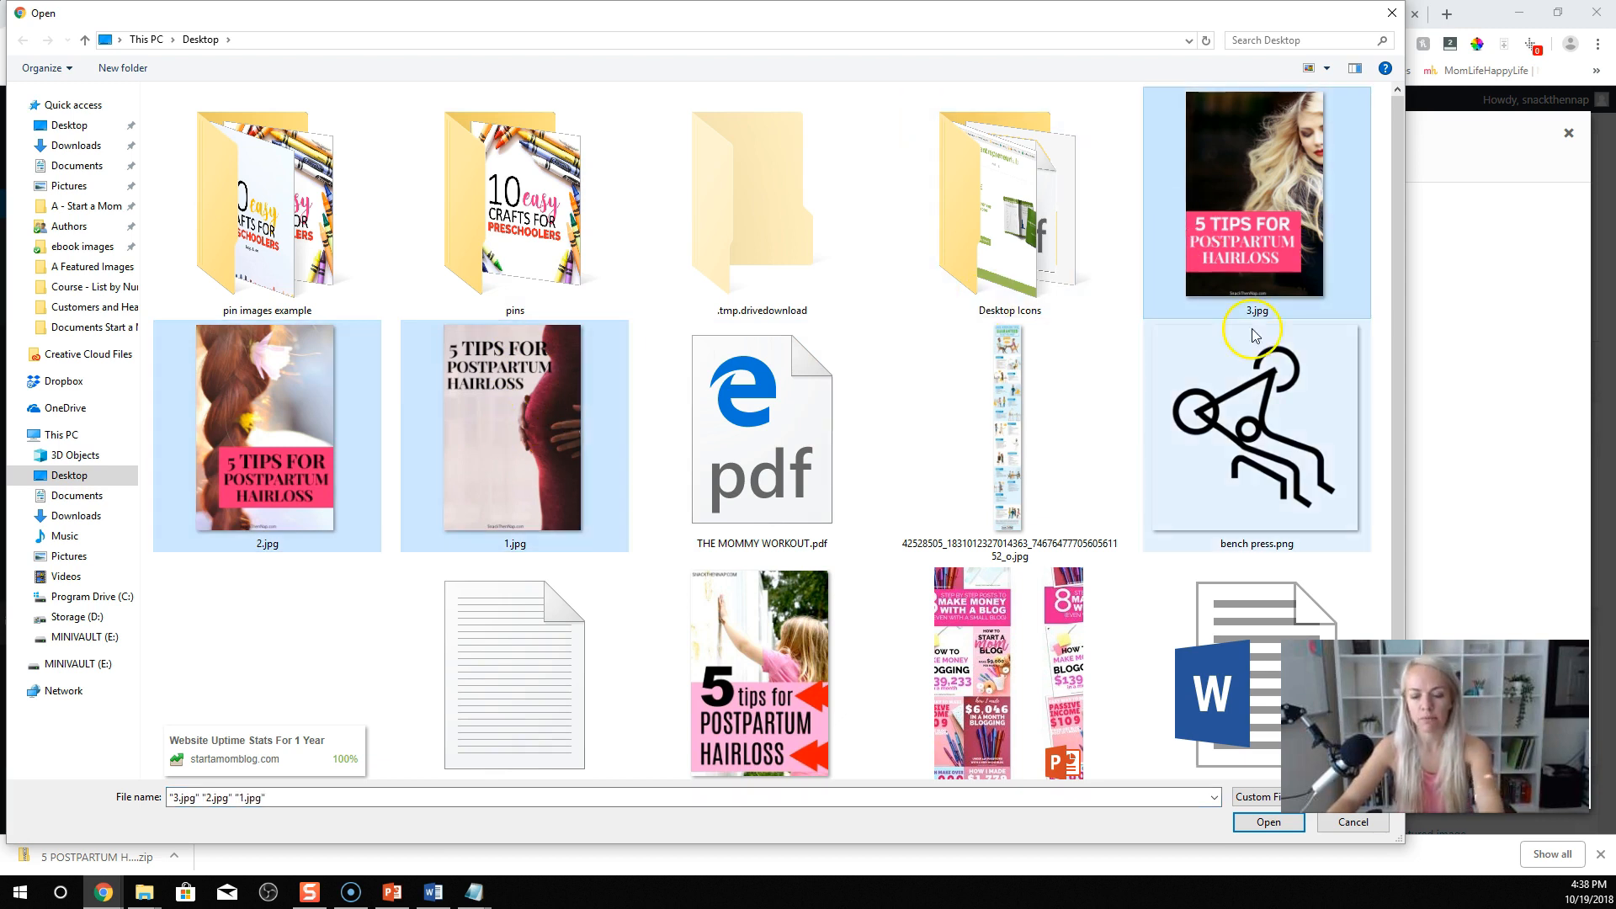
key("Return")
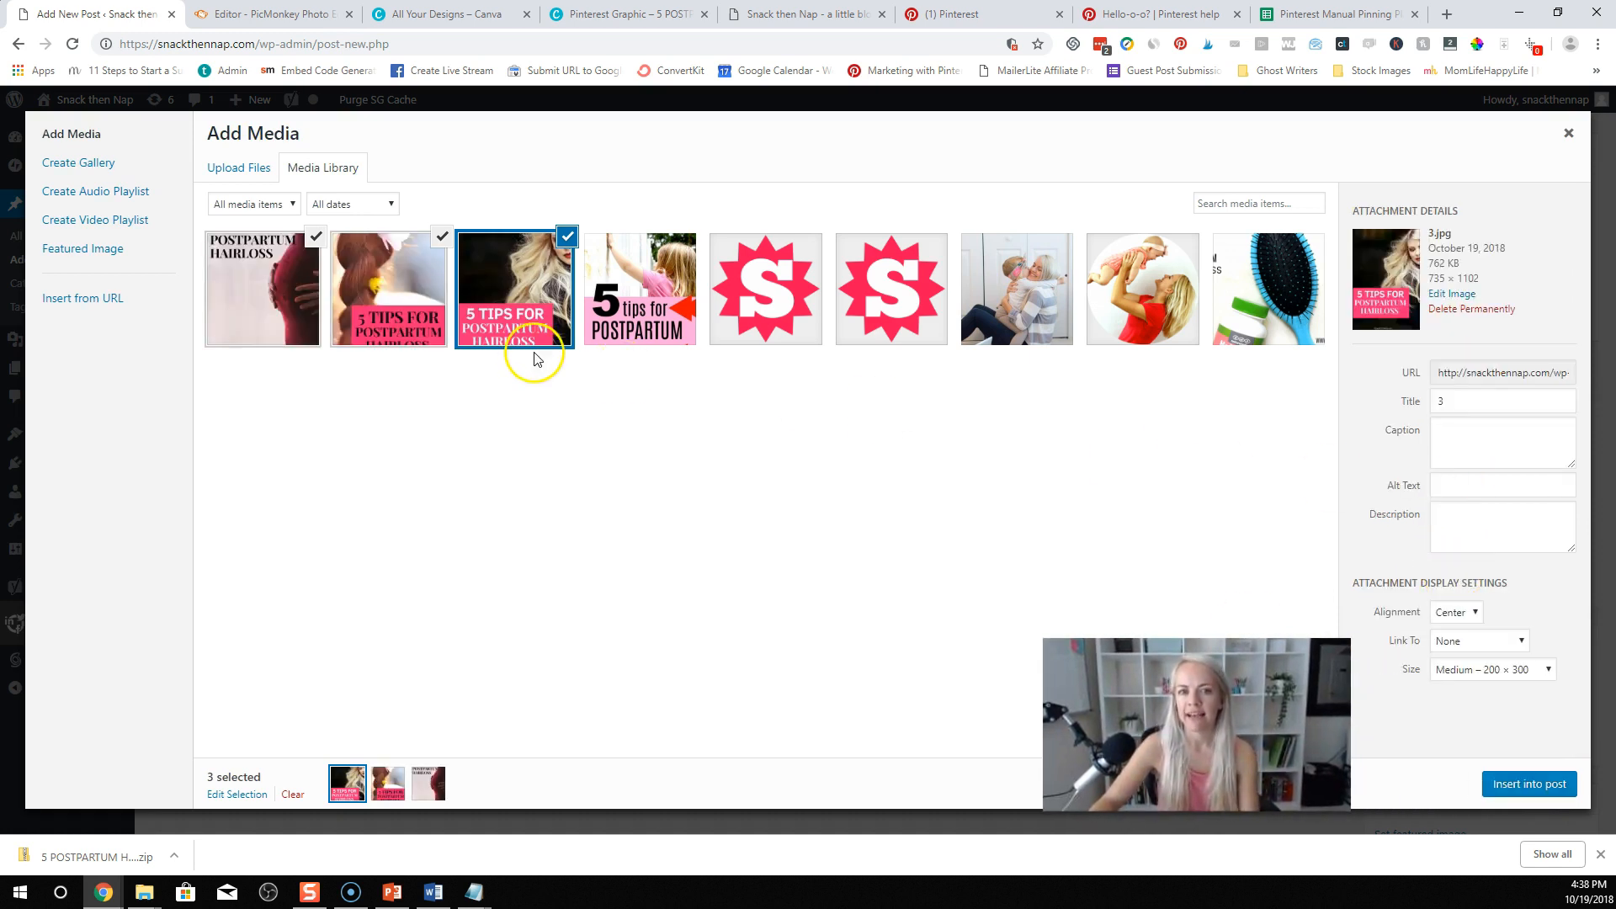
Step: Set both the title and alt text of 3.jpg to "Tips for postpartum hair loss for moms"
left_click(557, 335)
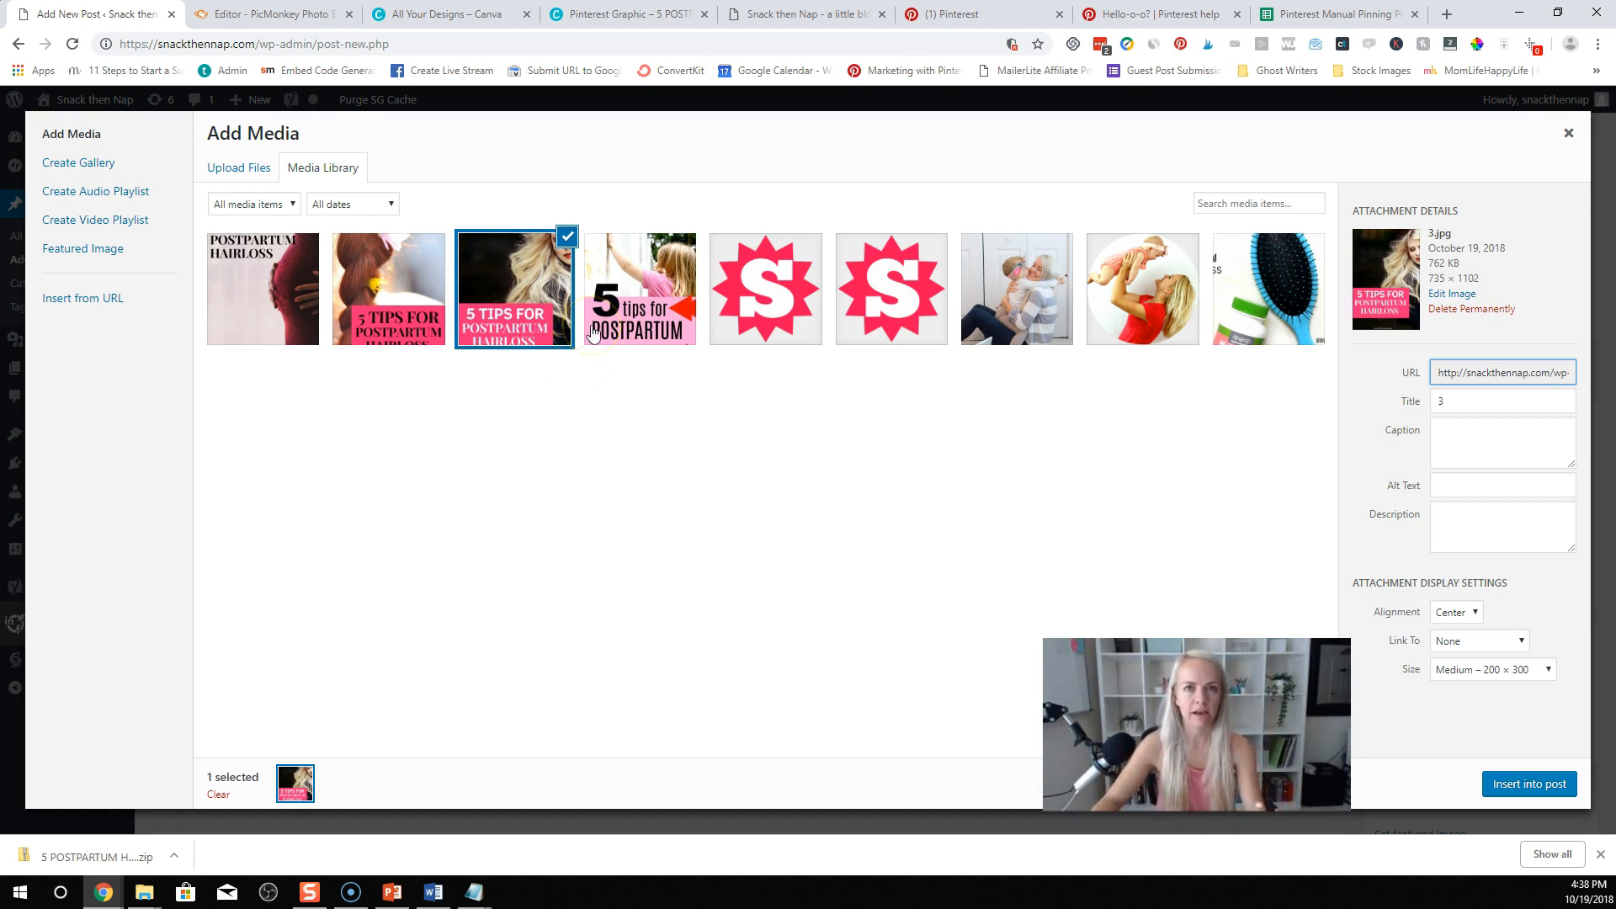
left_click_drag(1456, 404, 1433, 404)
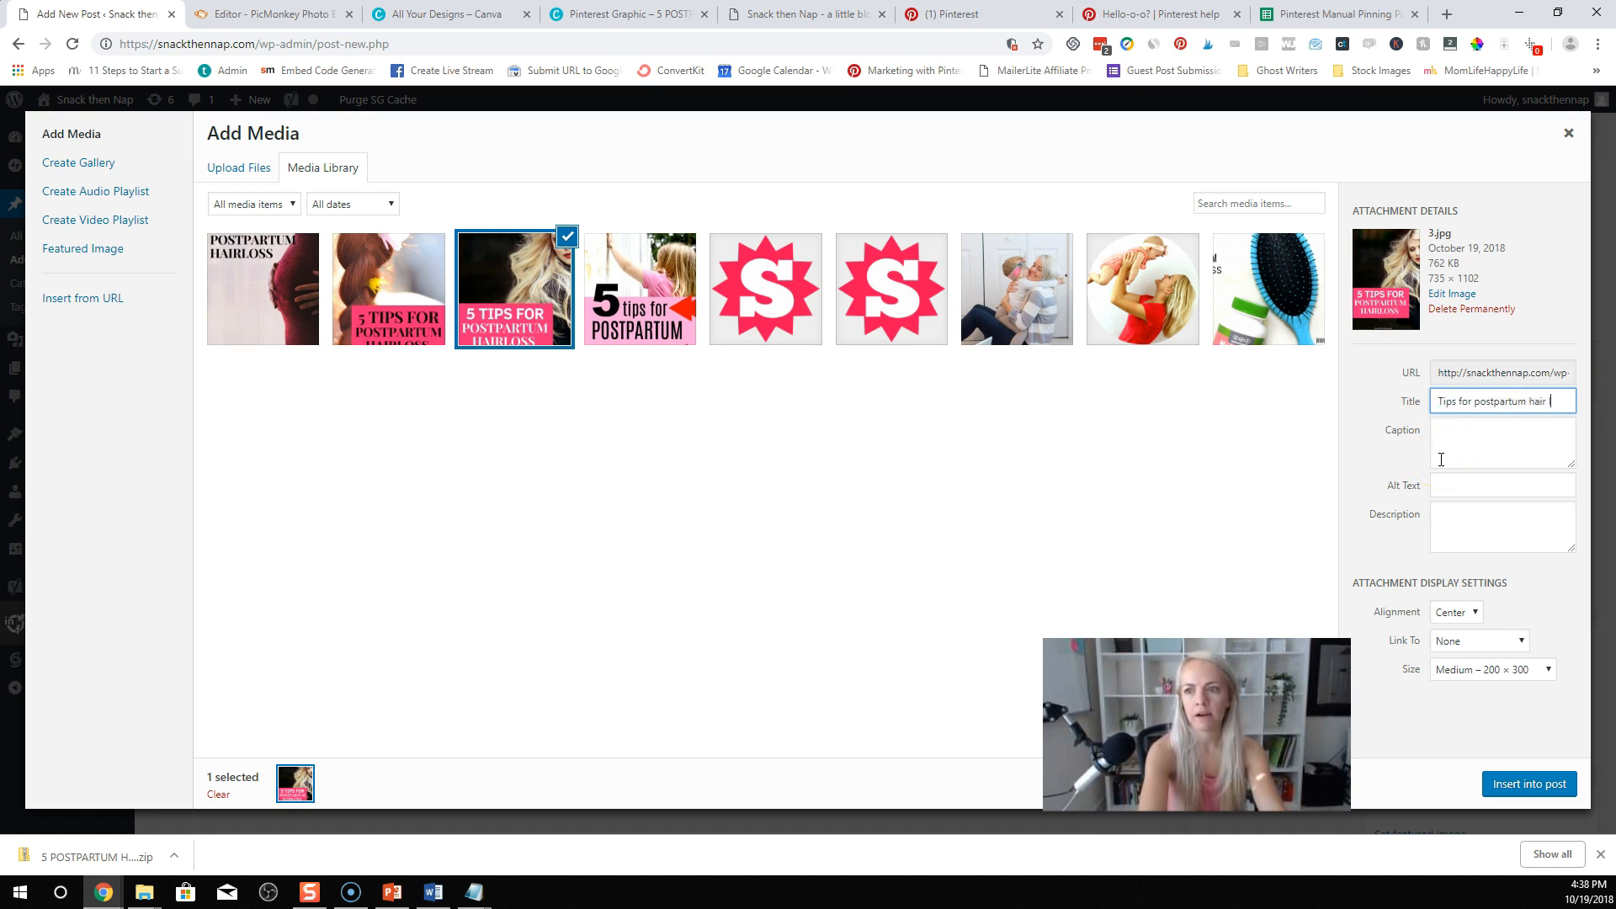
key("ctrl+a")
key("ctrl+c")
left_click(1454, 487)
key("ctrl+v")
Step: Give 2.jpg a title ending in "hair loss for moms after pregnancy" and copy it to the alt text
left_click(391, 297)
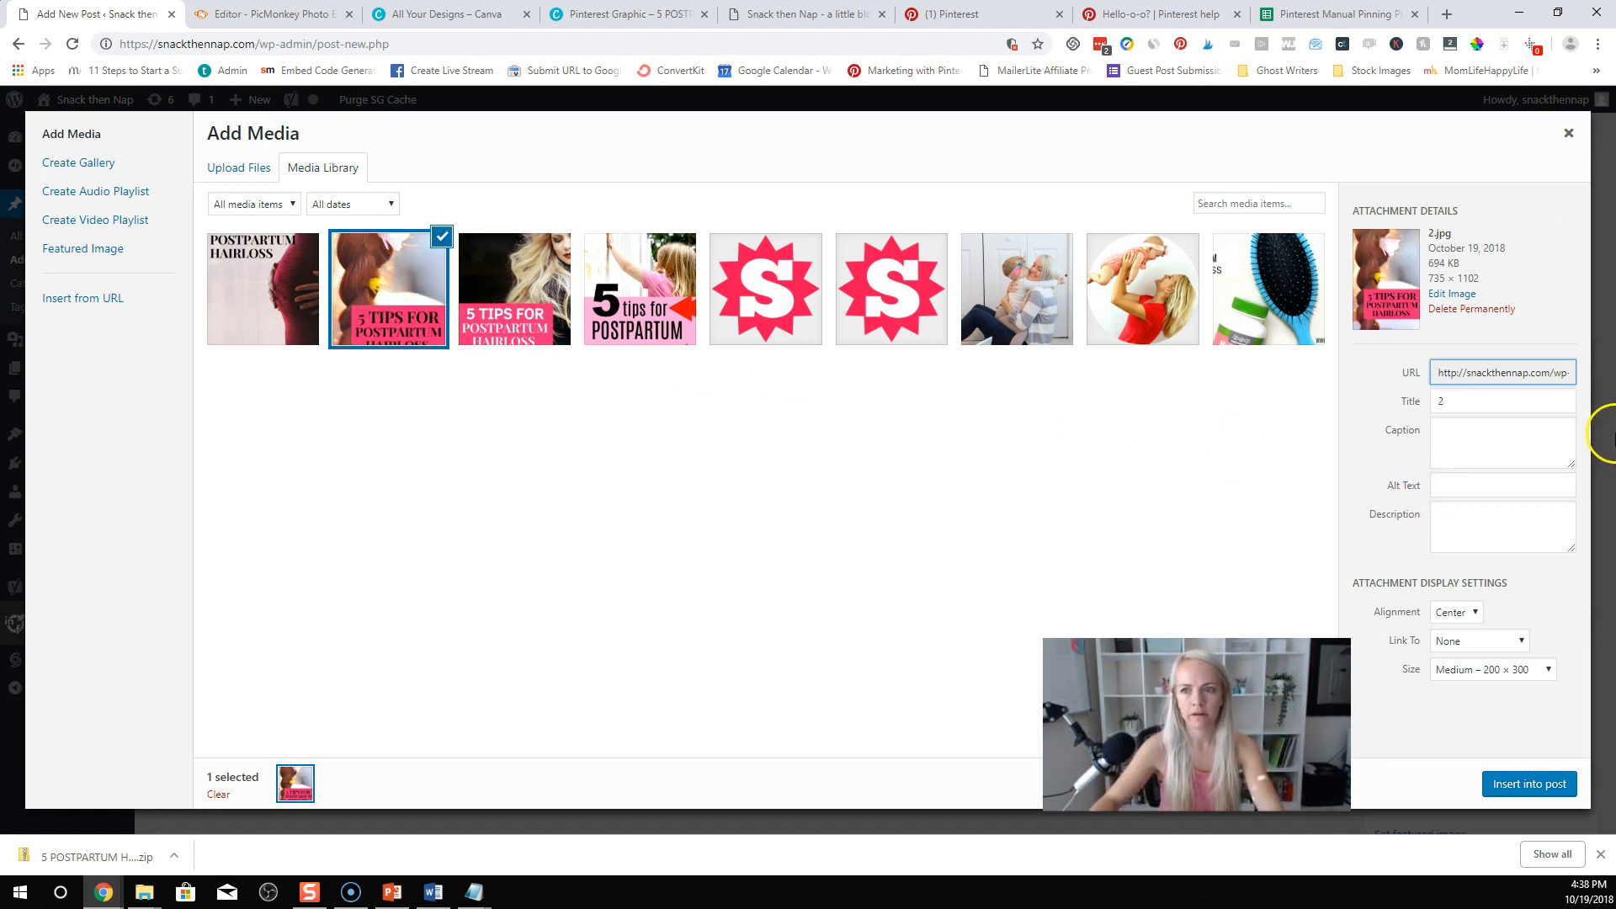
left_click_drag(1472, 404, 1415, 404)
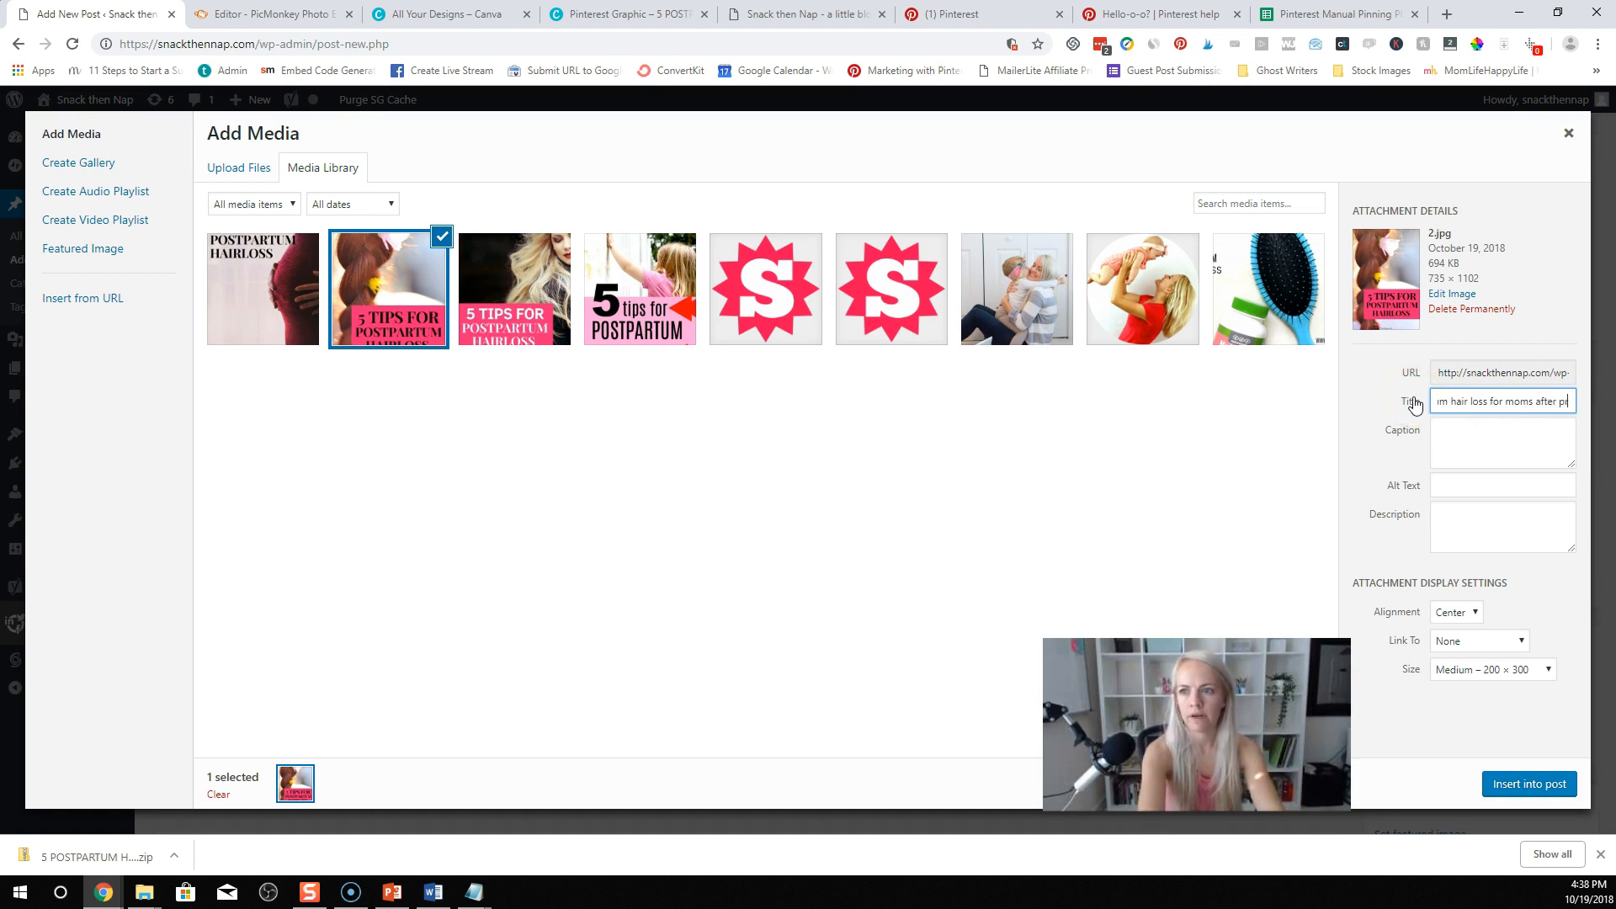
key("ctrl+a")
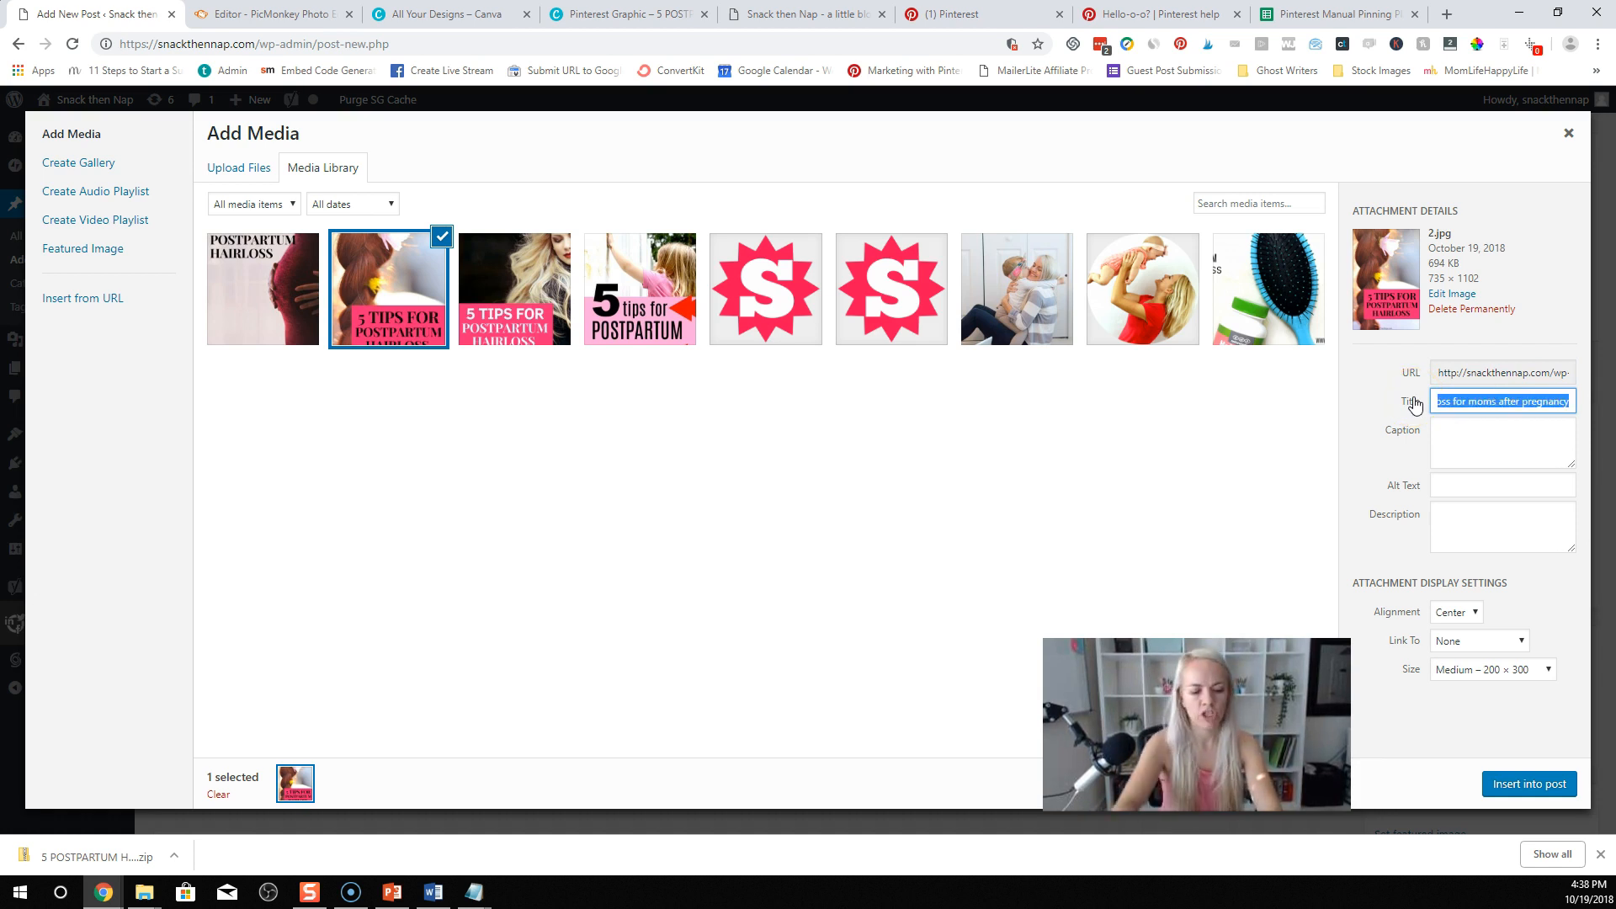
key("ctrl+c")
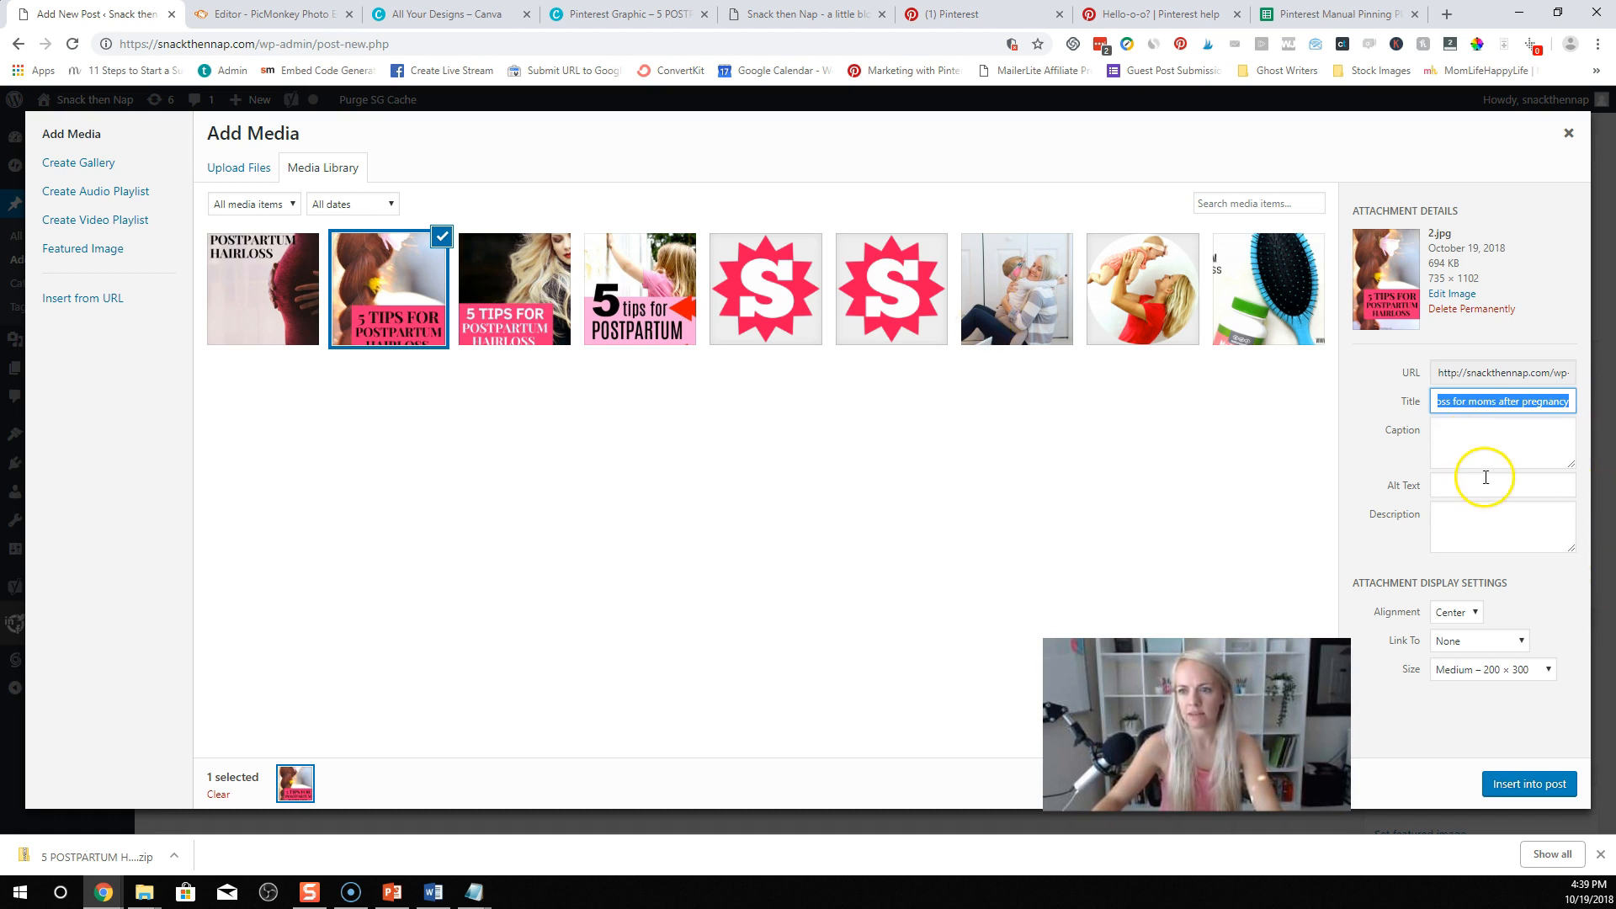
left_click(1482, 482)
key("ctrl+v")
Step: Set both the title and alt text of 1.jpg to "pregnant mom hair loss postpartum"
left_click(286, 298)
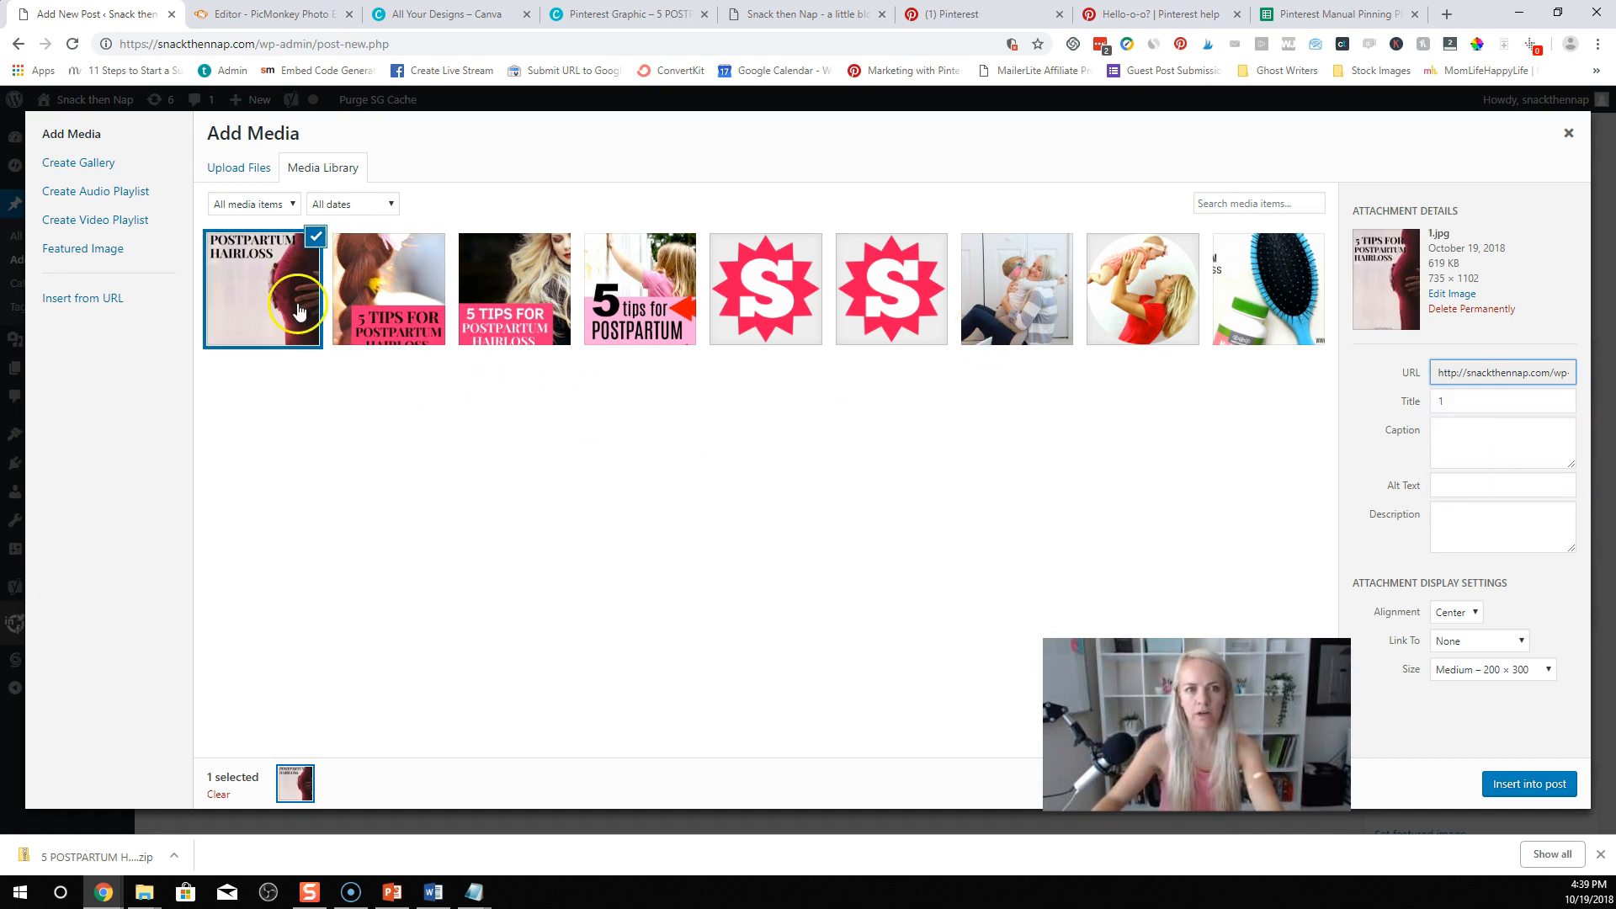
left_click(1390, 402)
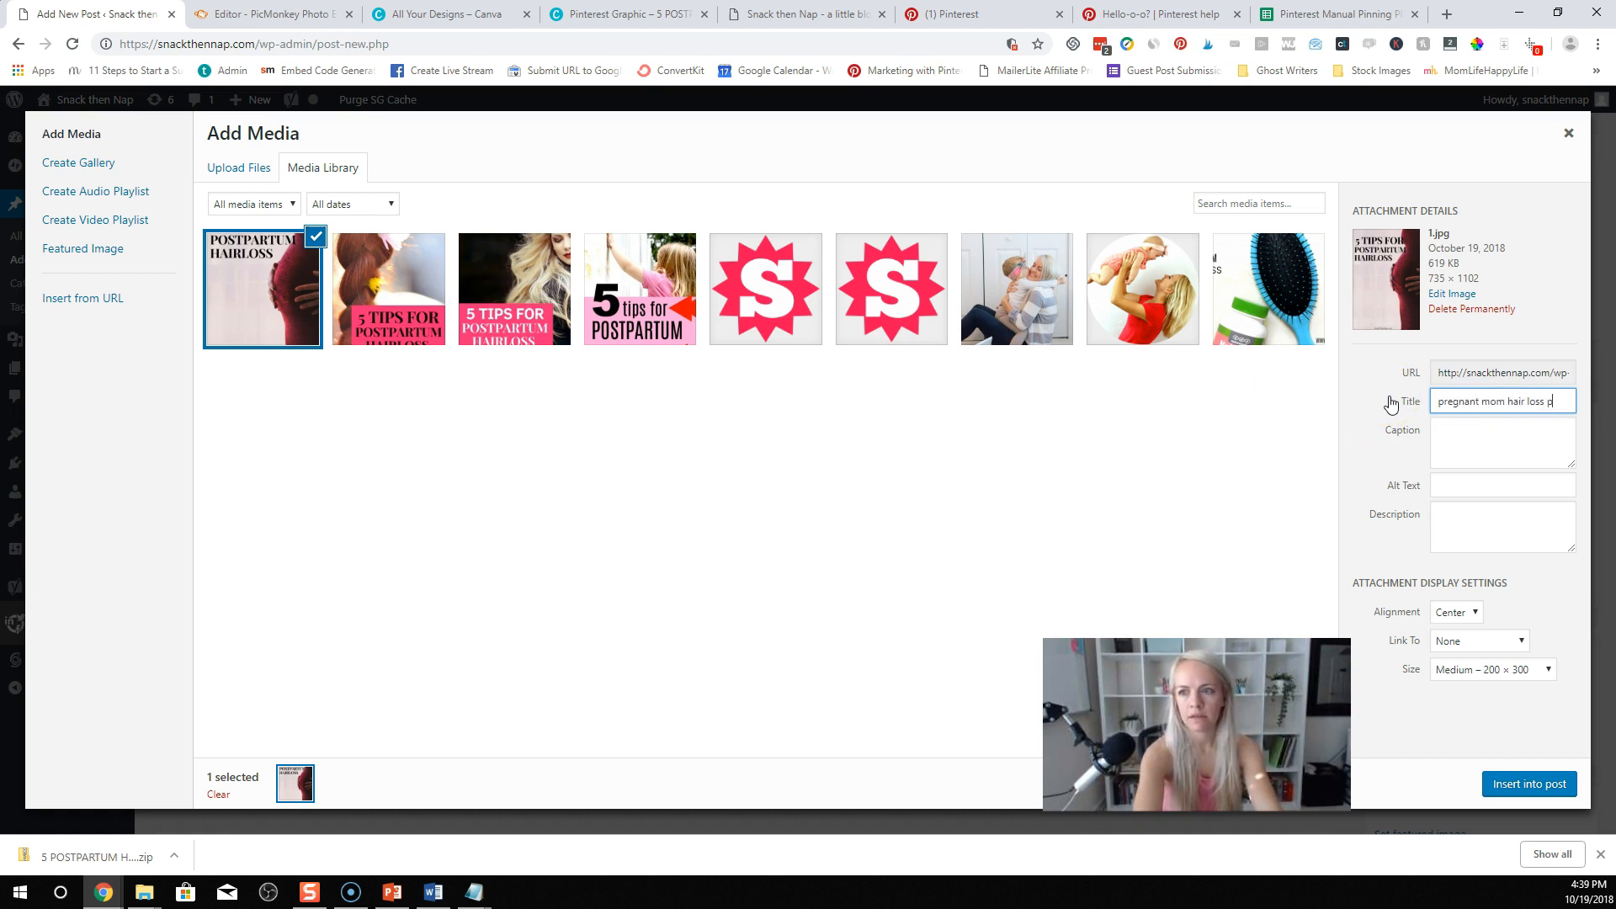
left_click(1390, 405)
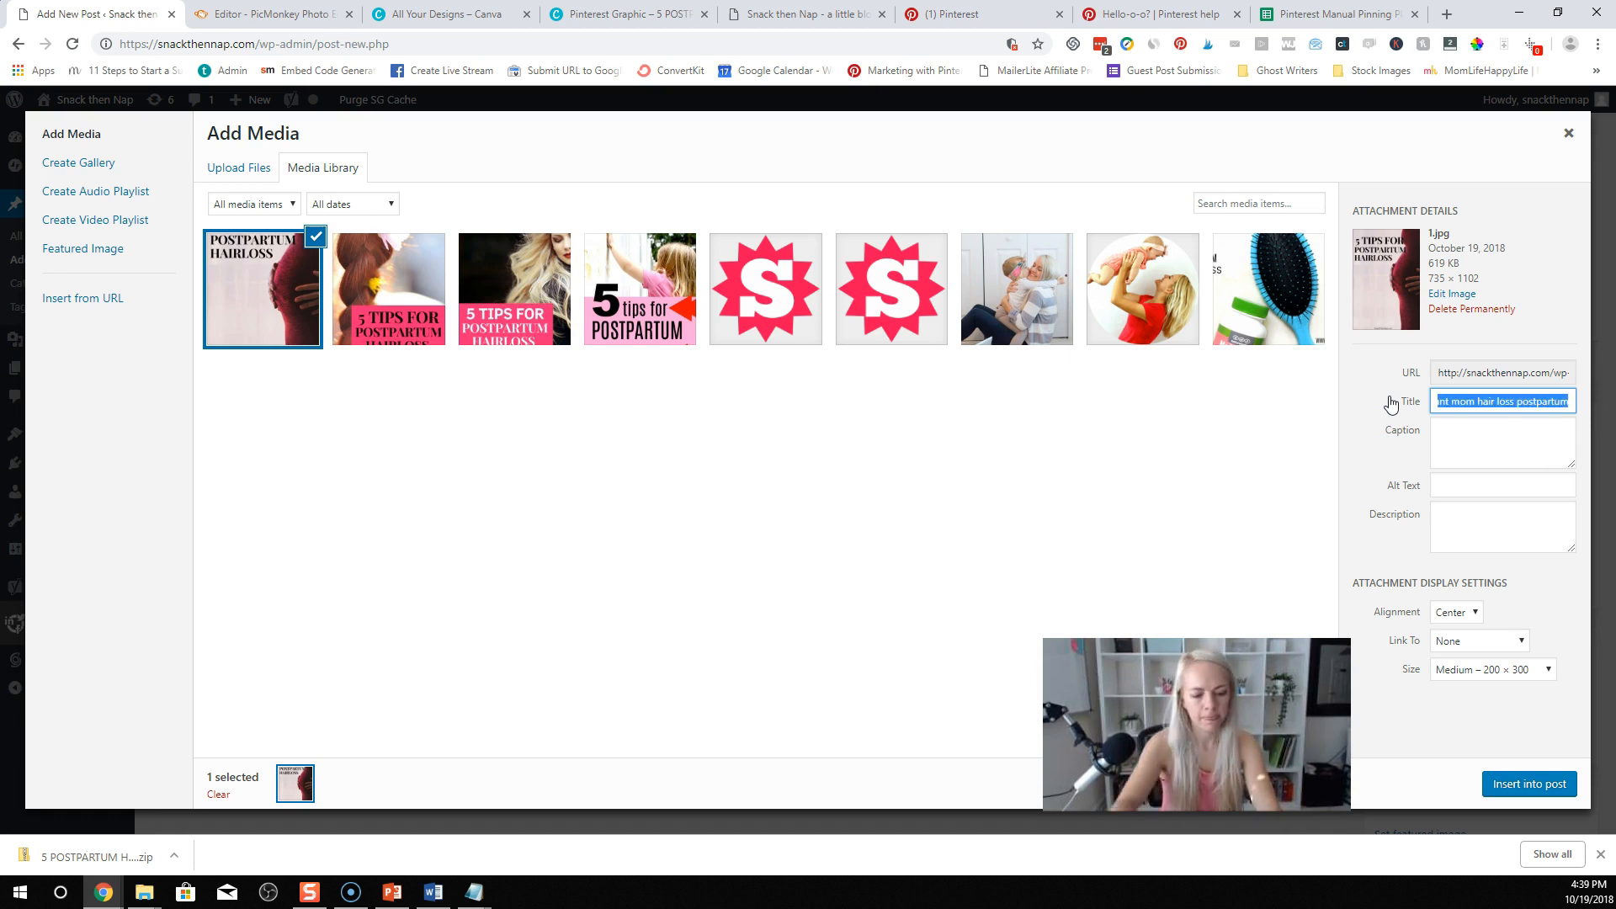
left_click(1506, 488)
key("ctrl+v")
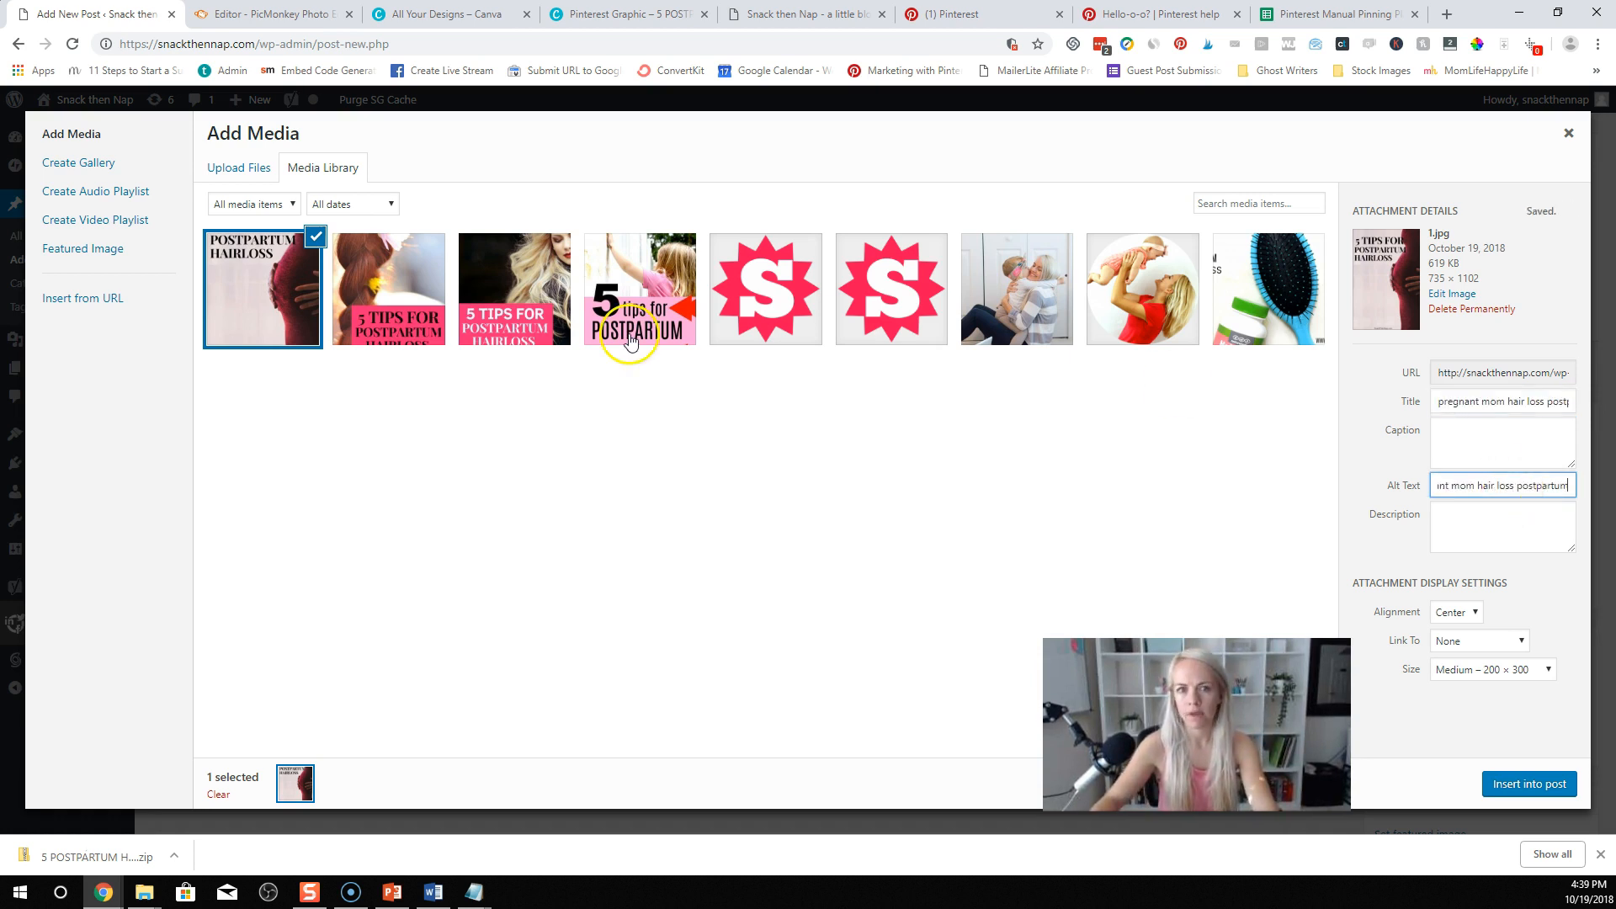
Step: Insert only the 3.jpg pin into the post, above the "Cicero's version of Liber Primus" heading
left_click(553, 319)
left_click(387, 290)
left_click(260, 290)
left_click(518, 318)
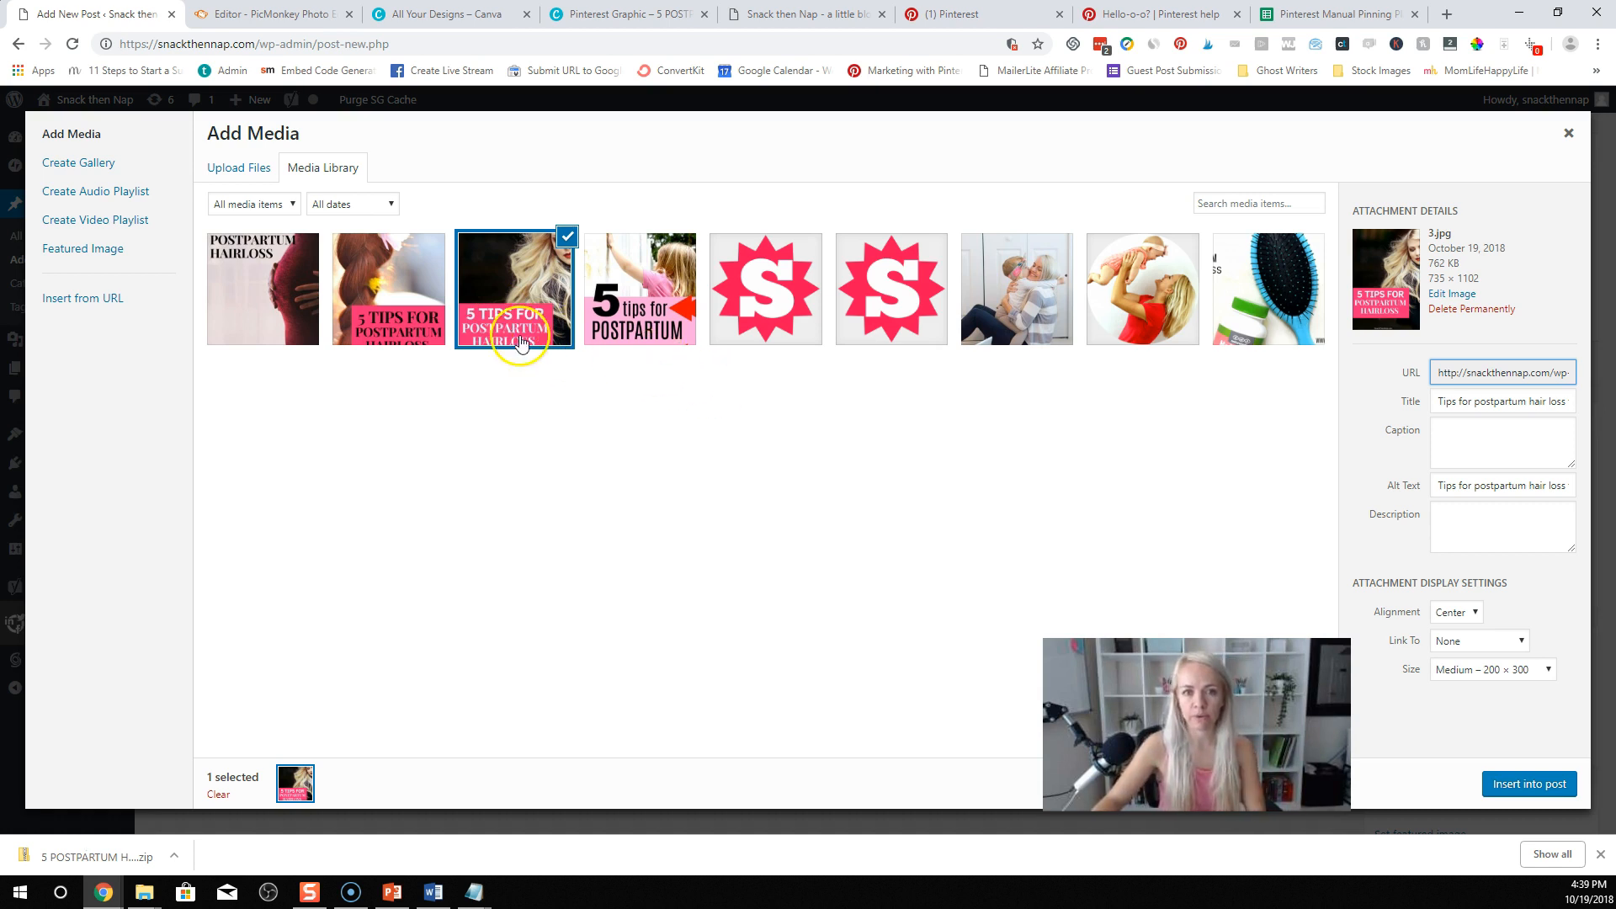
left_click(1520, 781)
Step: Set the inserted 3.jpg pin to the Large size (683 × 1024) and scale it down proportionally in the post
left_click(806, 538)
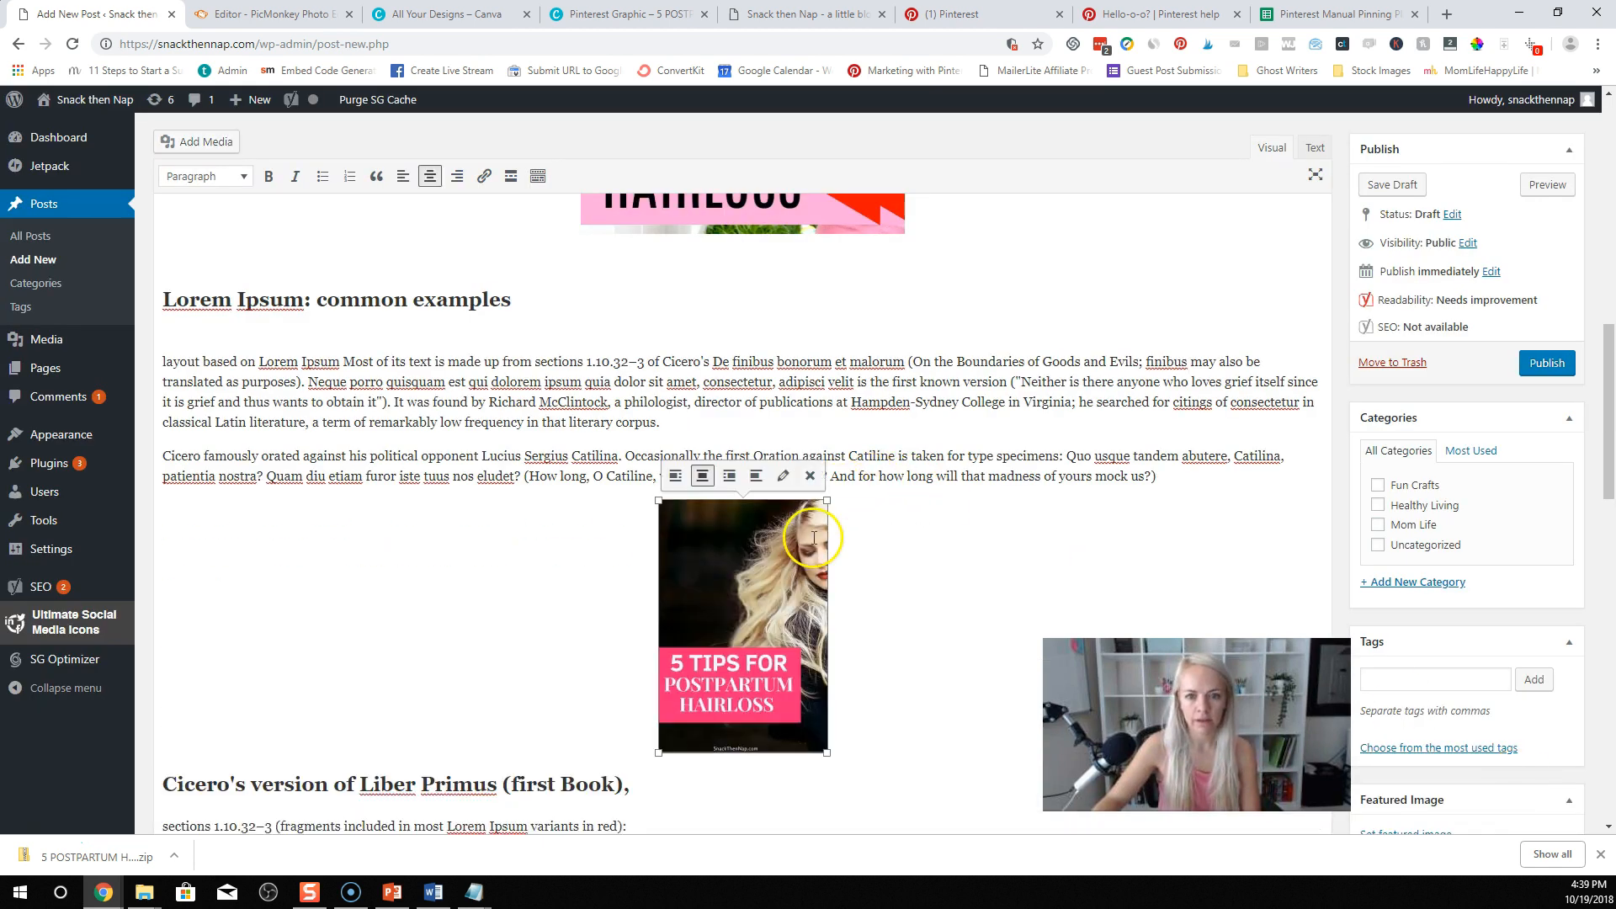
left_click(792, 472)
left_click(379, 355)
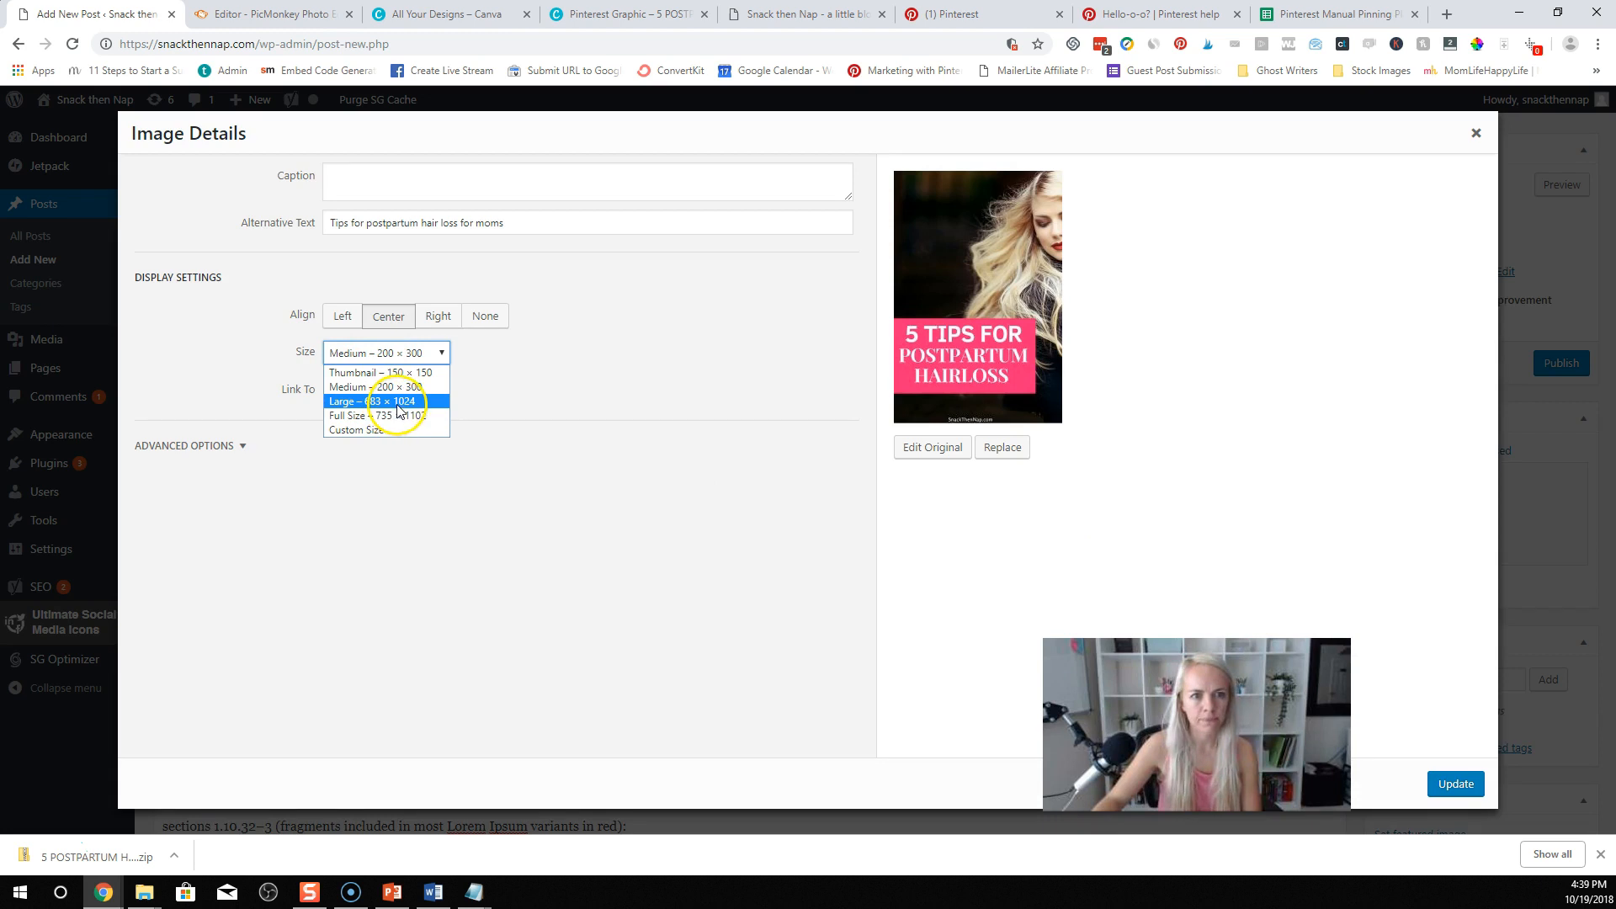
left_click(399, 404)
left_click(1450, 784)
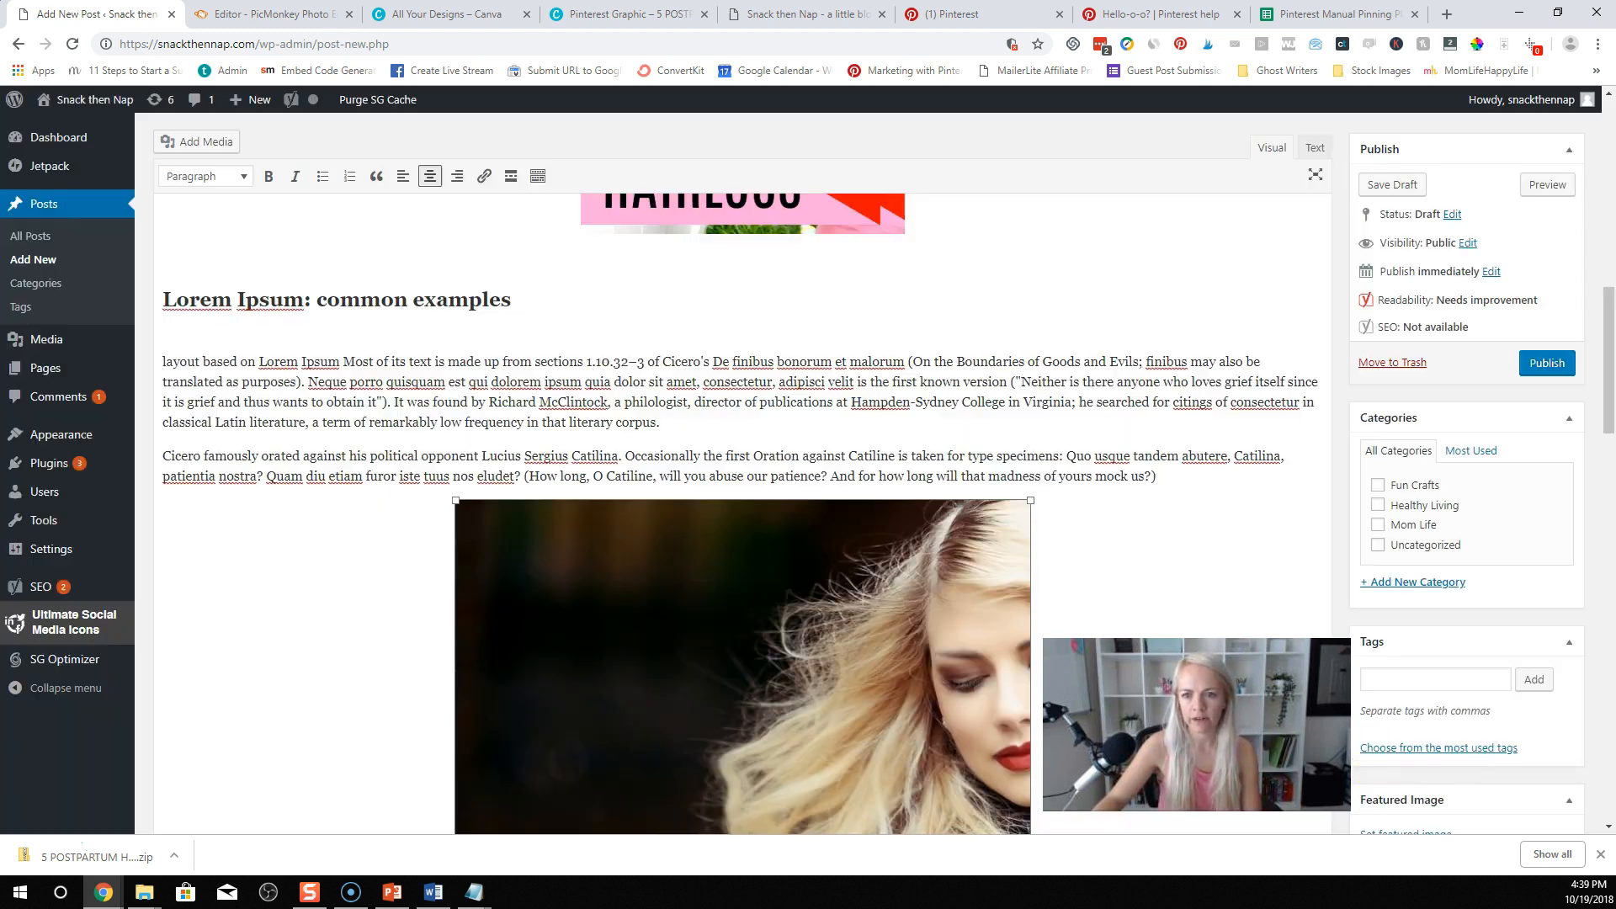
scroll(700, 515, "down", 2)
left_click_drag(456, 250, 747, 591)
left_click(1007, 541)
Step: Insert the 1.jpg and 2.jpg pins one after the other below the post's final paragraph
scroll(968, 572, "down", 4)
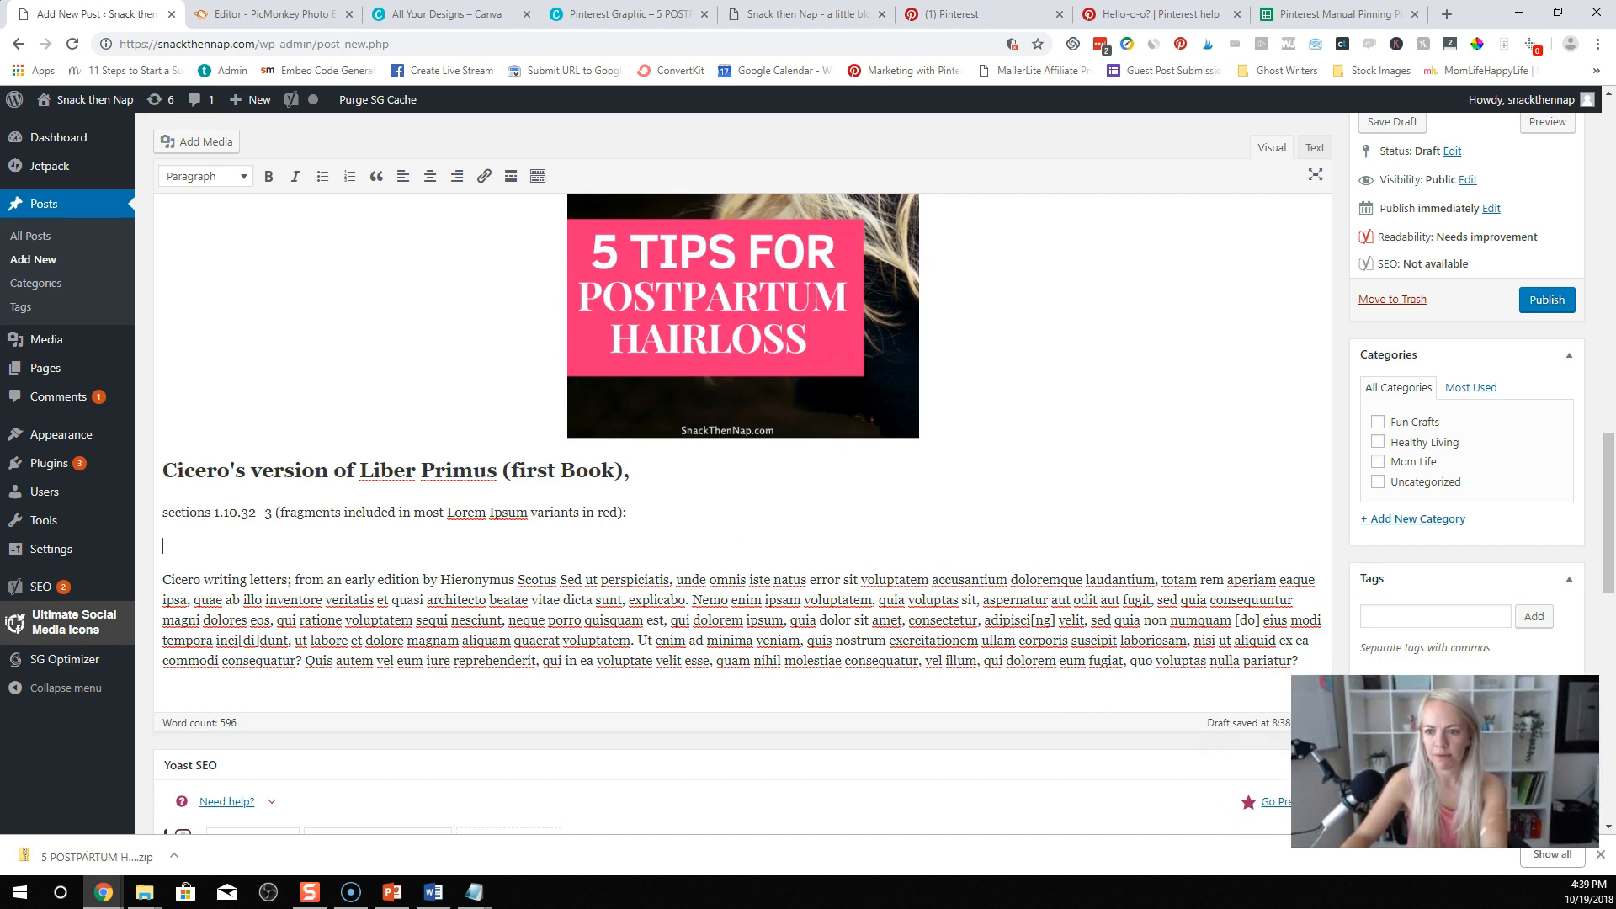
left_click(199, 140)
left_click(286, 271)
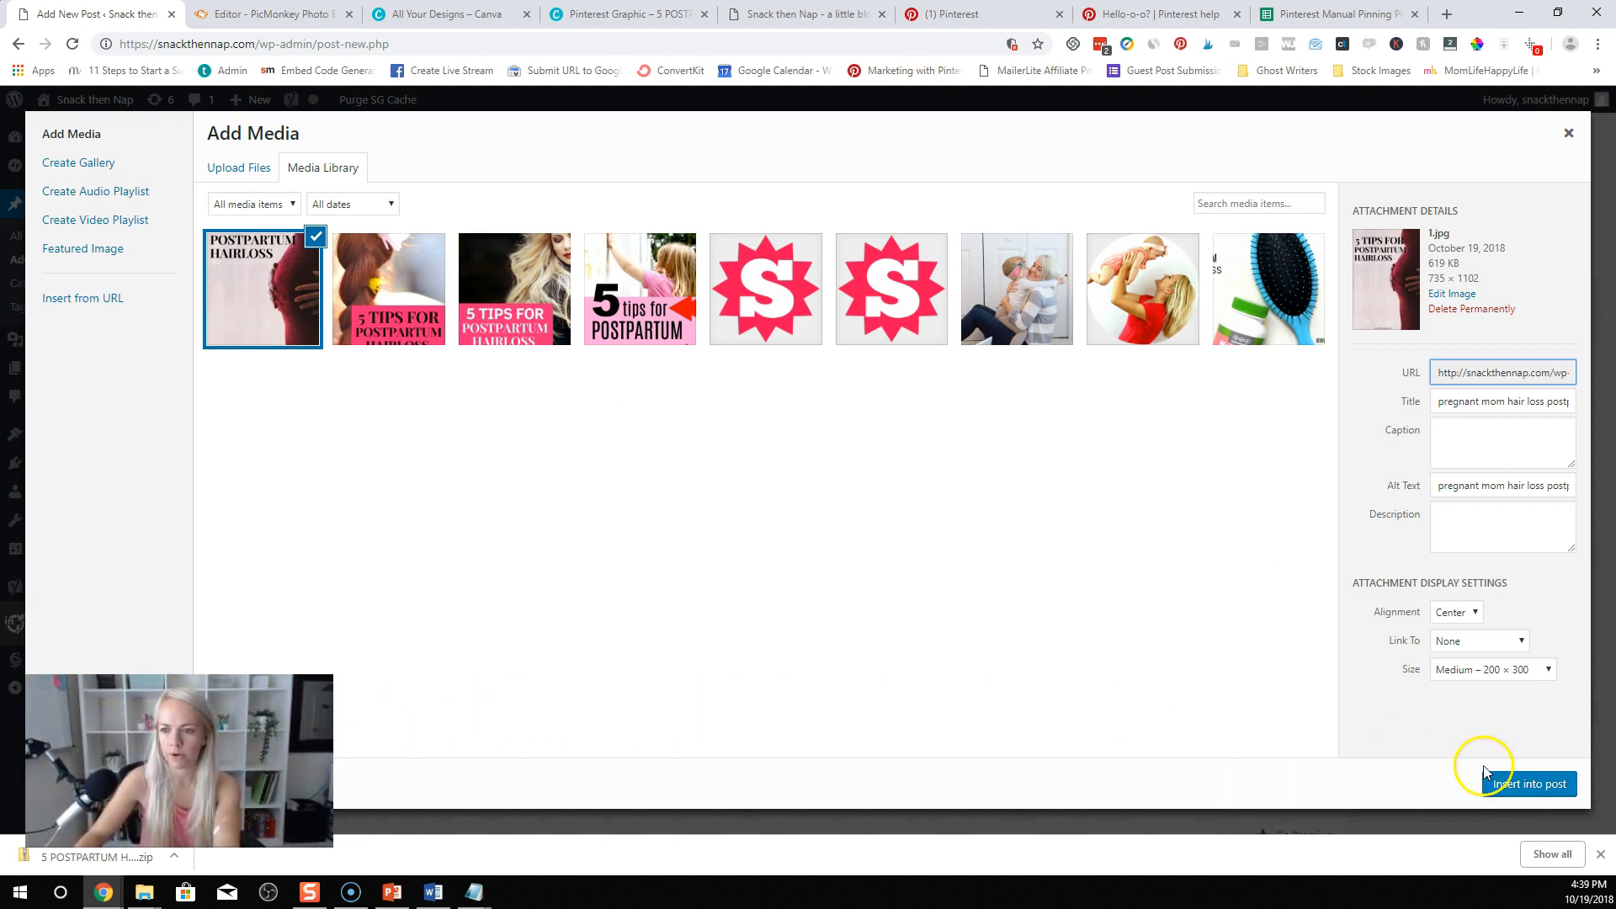
left_click(1485, 772)
scroll(880, 585, "down", 3)
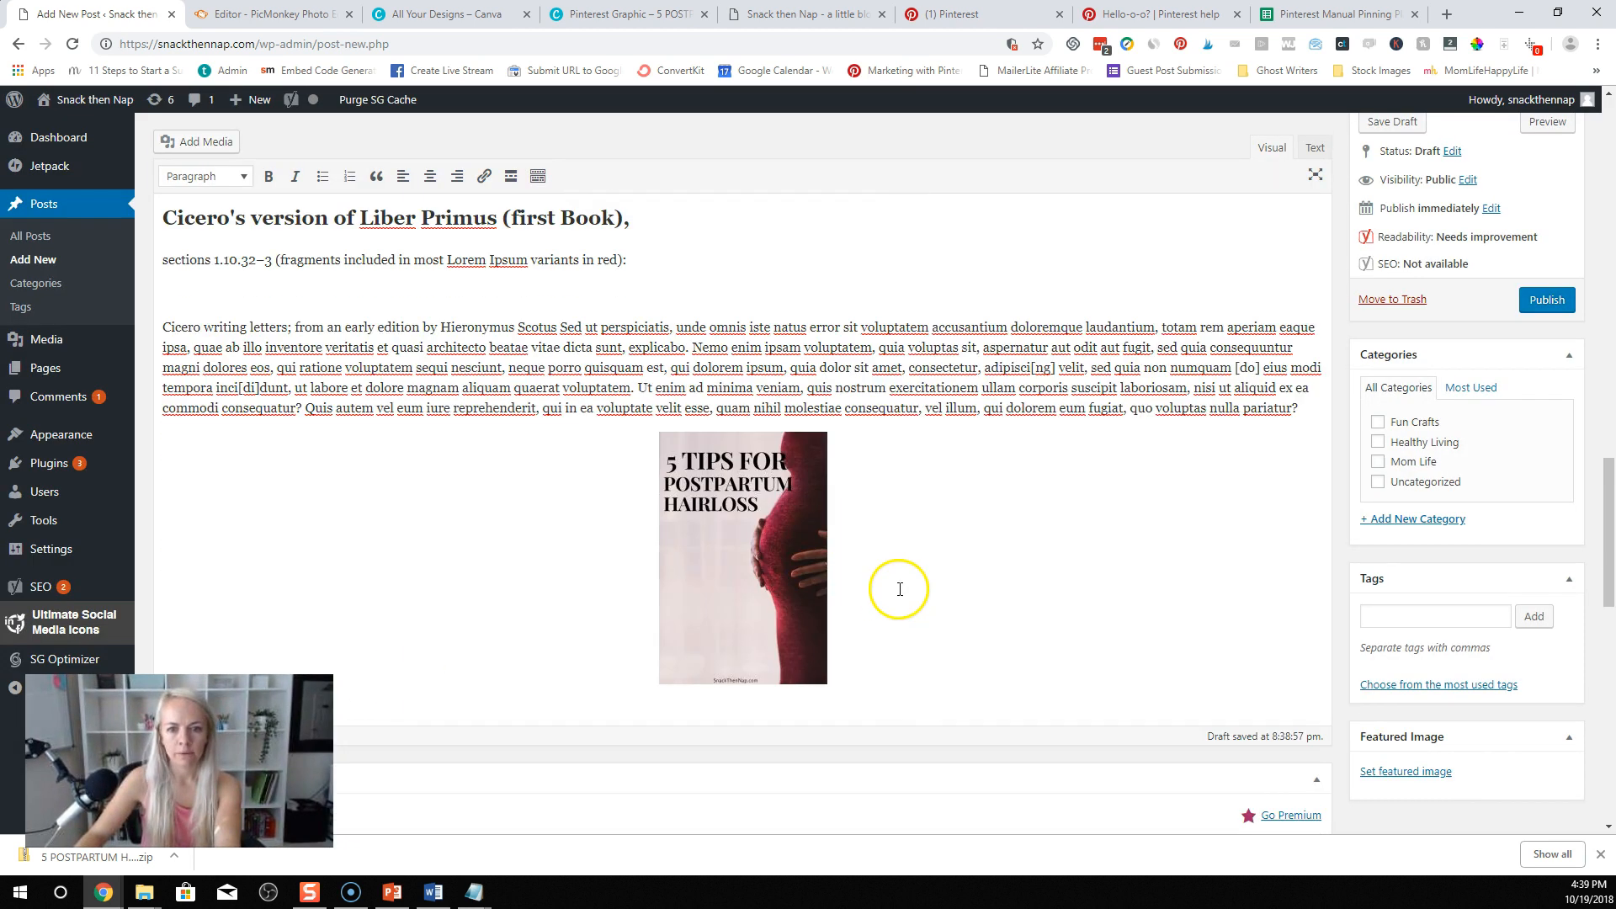
left_click(199, 141)
left_click(411, 311)
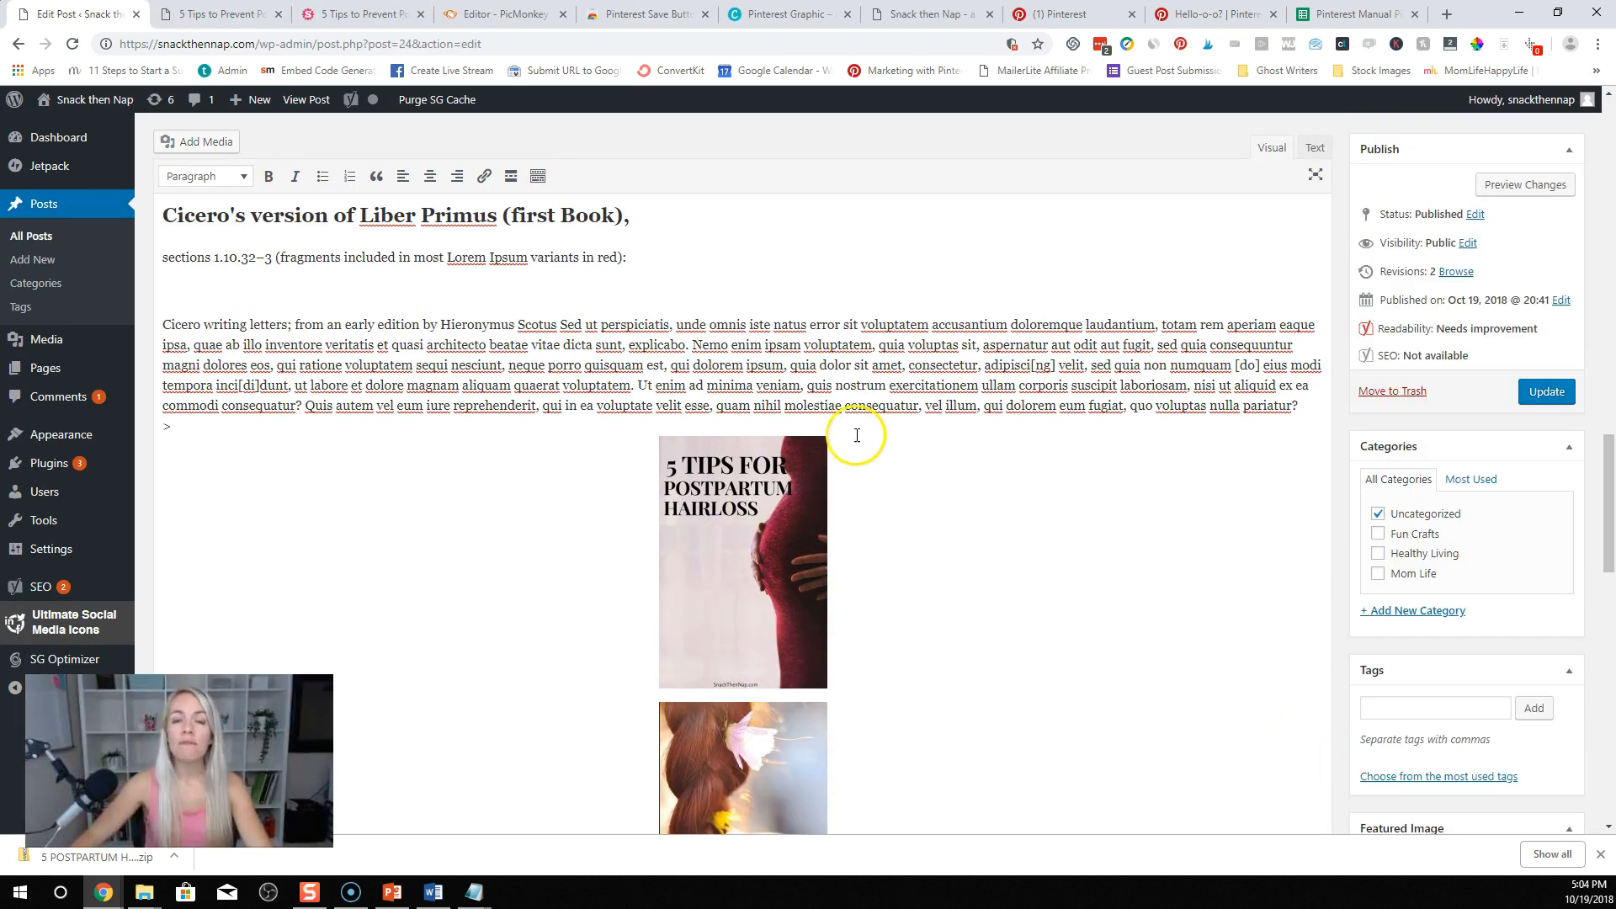
Step: Review the post from the title to the first pin and update the published post
scroll(857, 435, "up", 20)
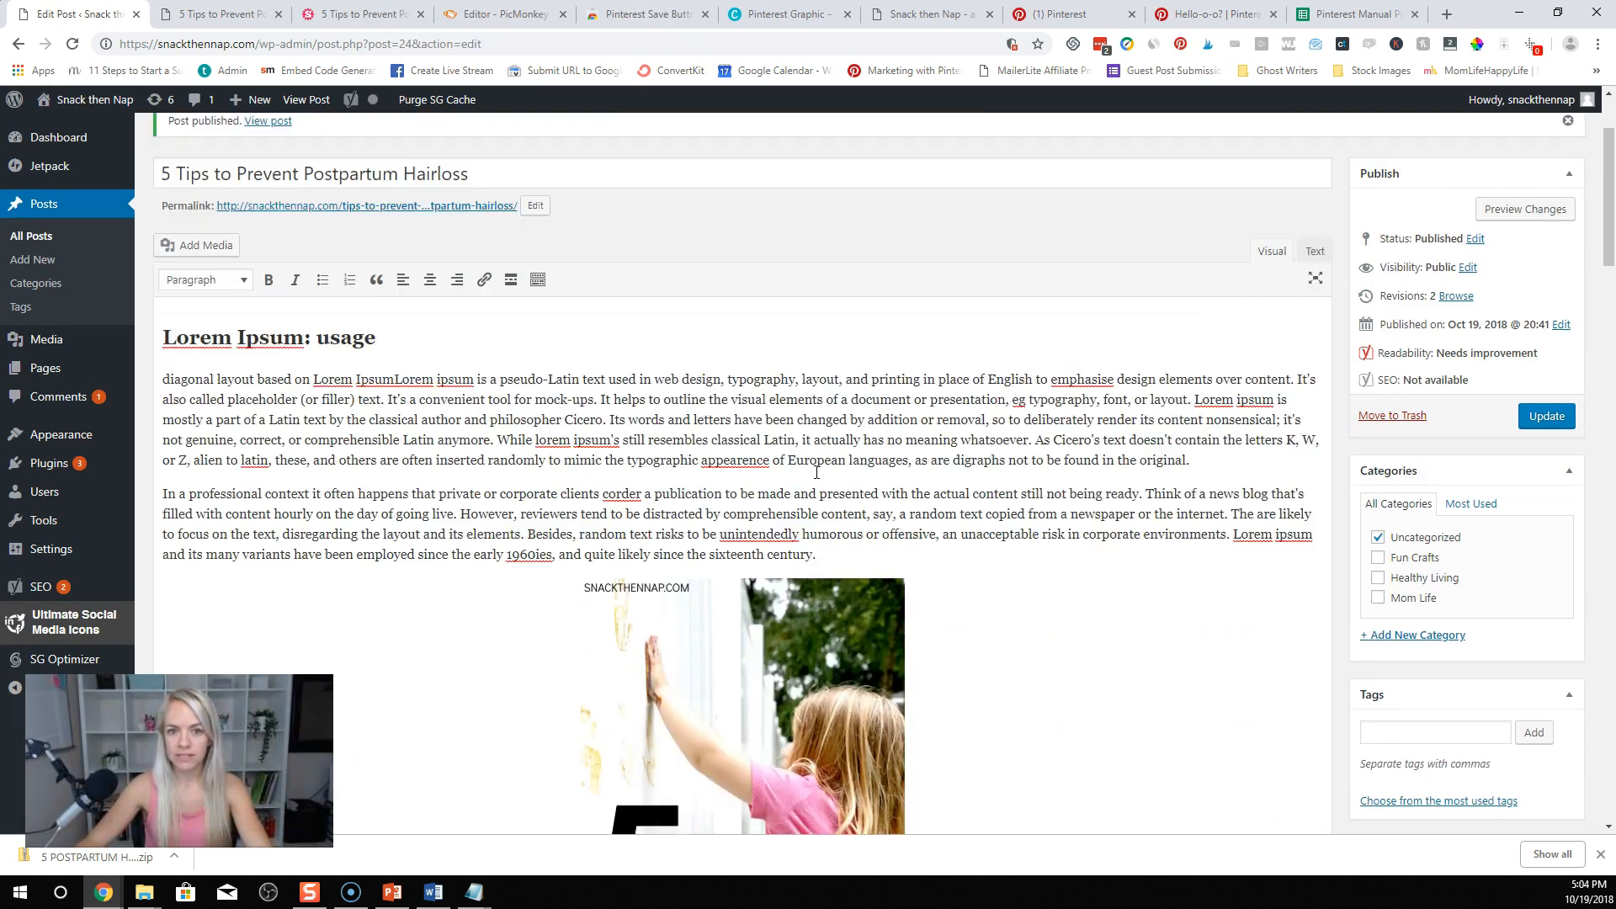
scroll(816, 473, "up", 2)
scroll(775, 432, "down", 10)
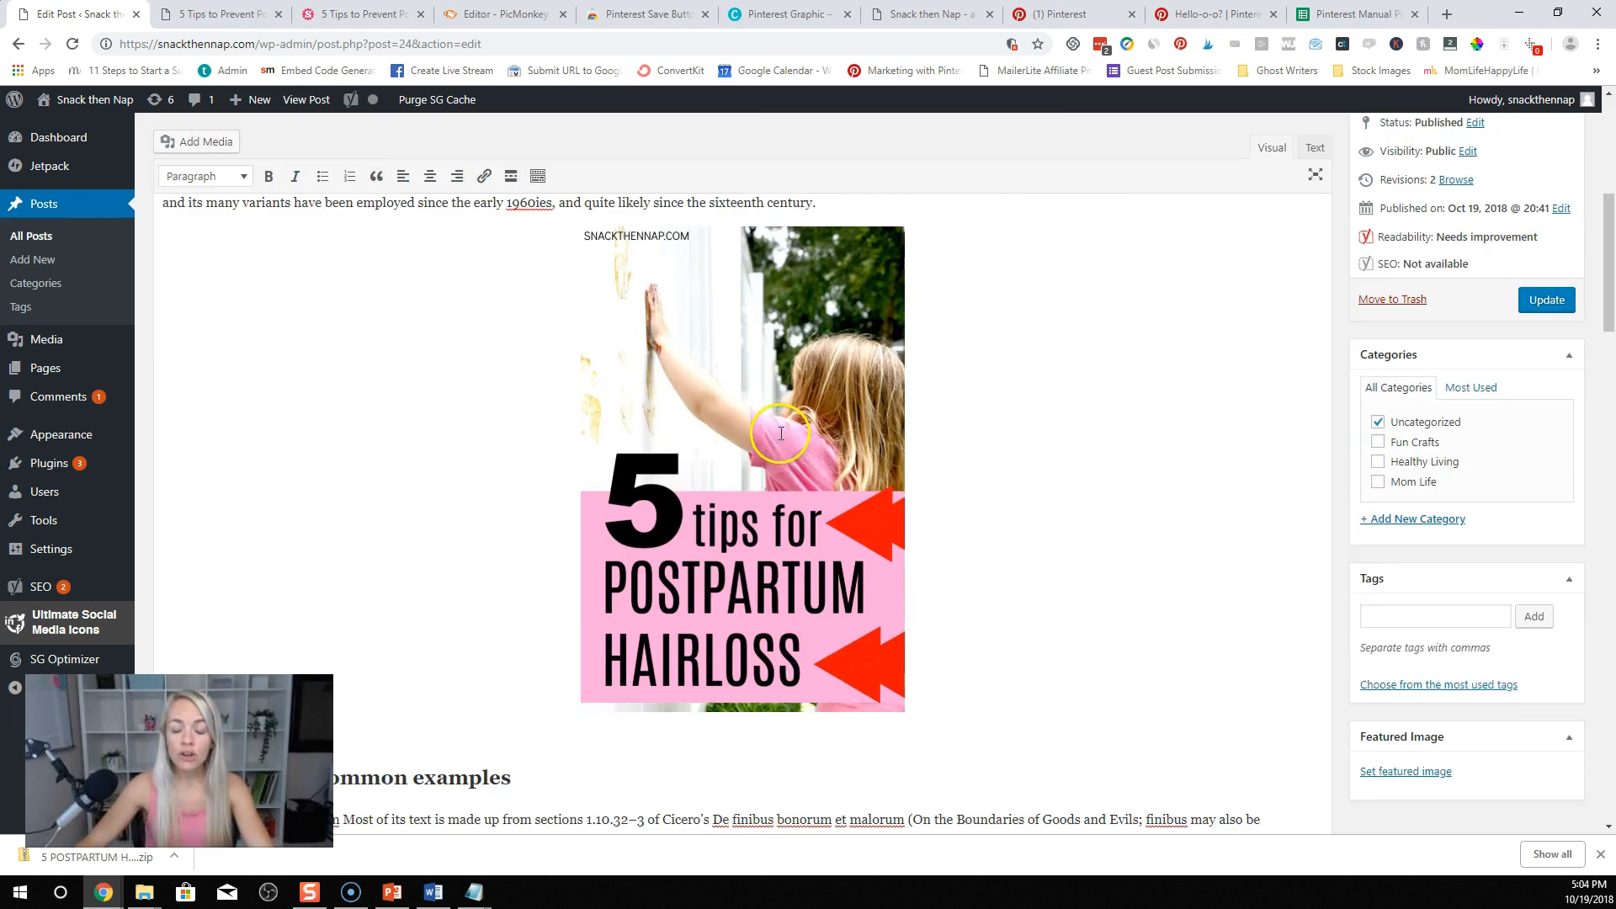
scroll(1073, 446, "up", 5)
left_click(1543, 391)
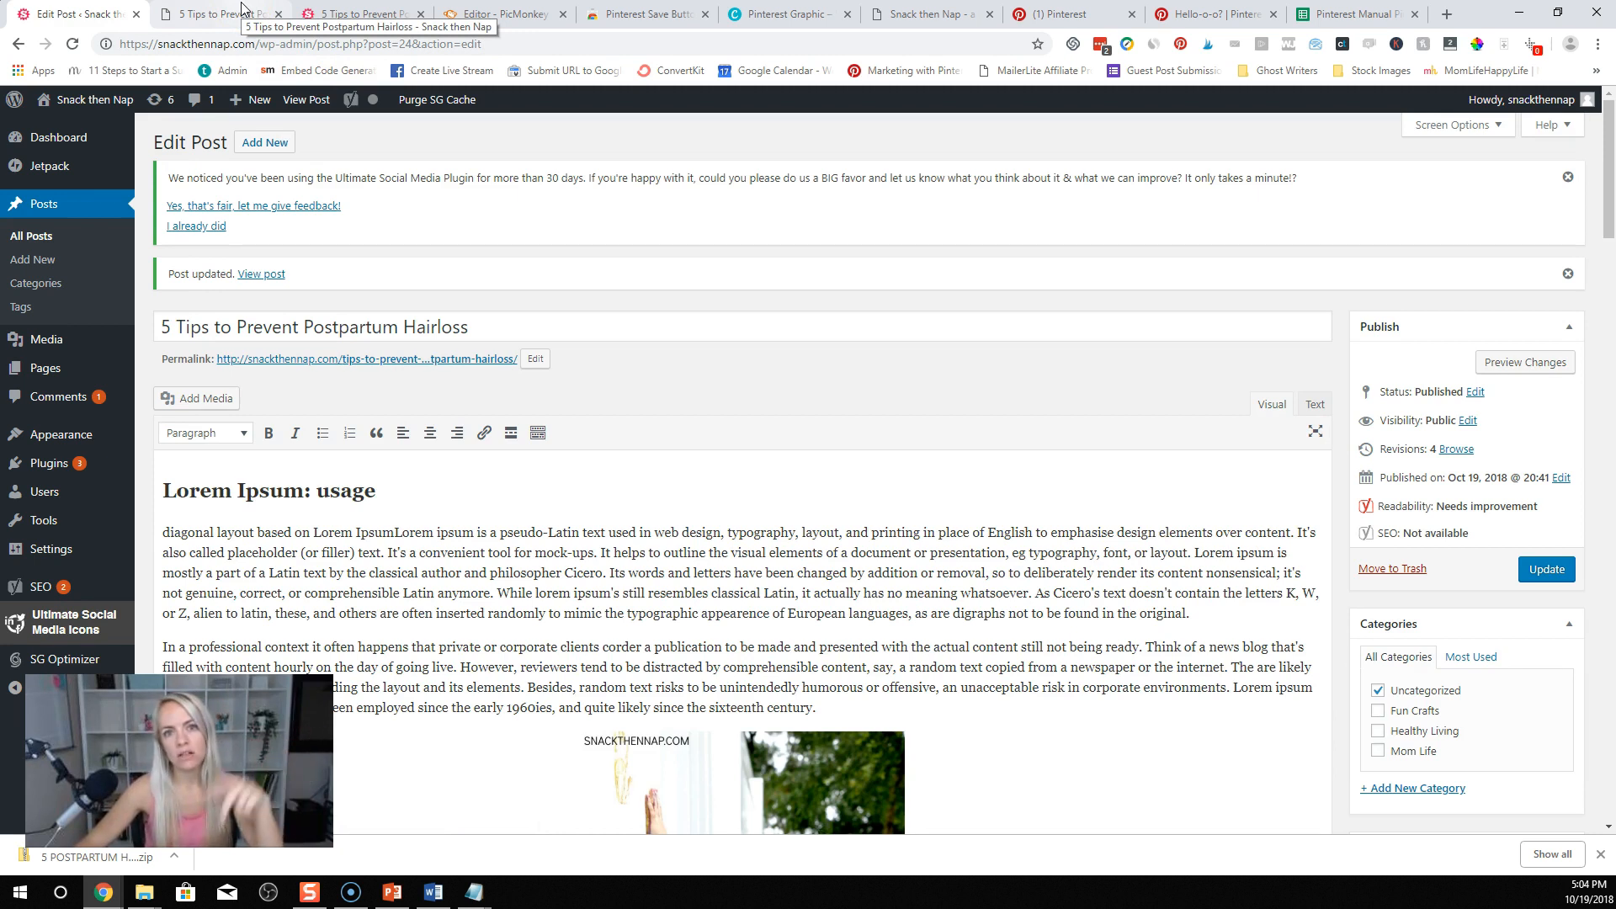
Step: Open the post's permalink in a new tab and view the live page down to its first pin
right_click(388, 360)
left_click(393, 372)
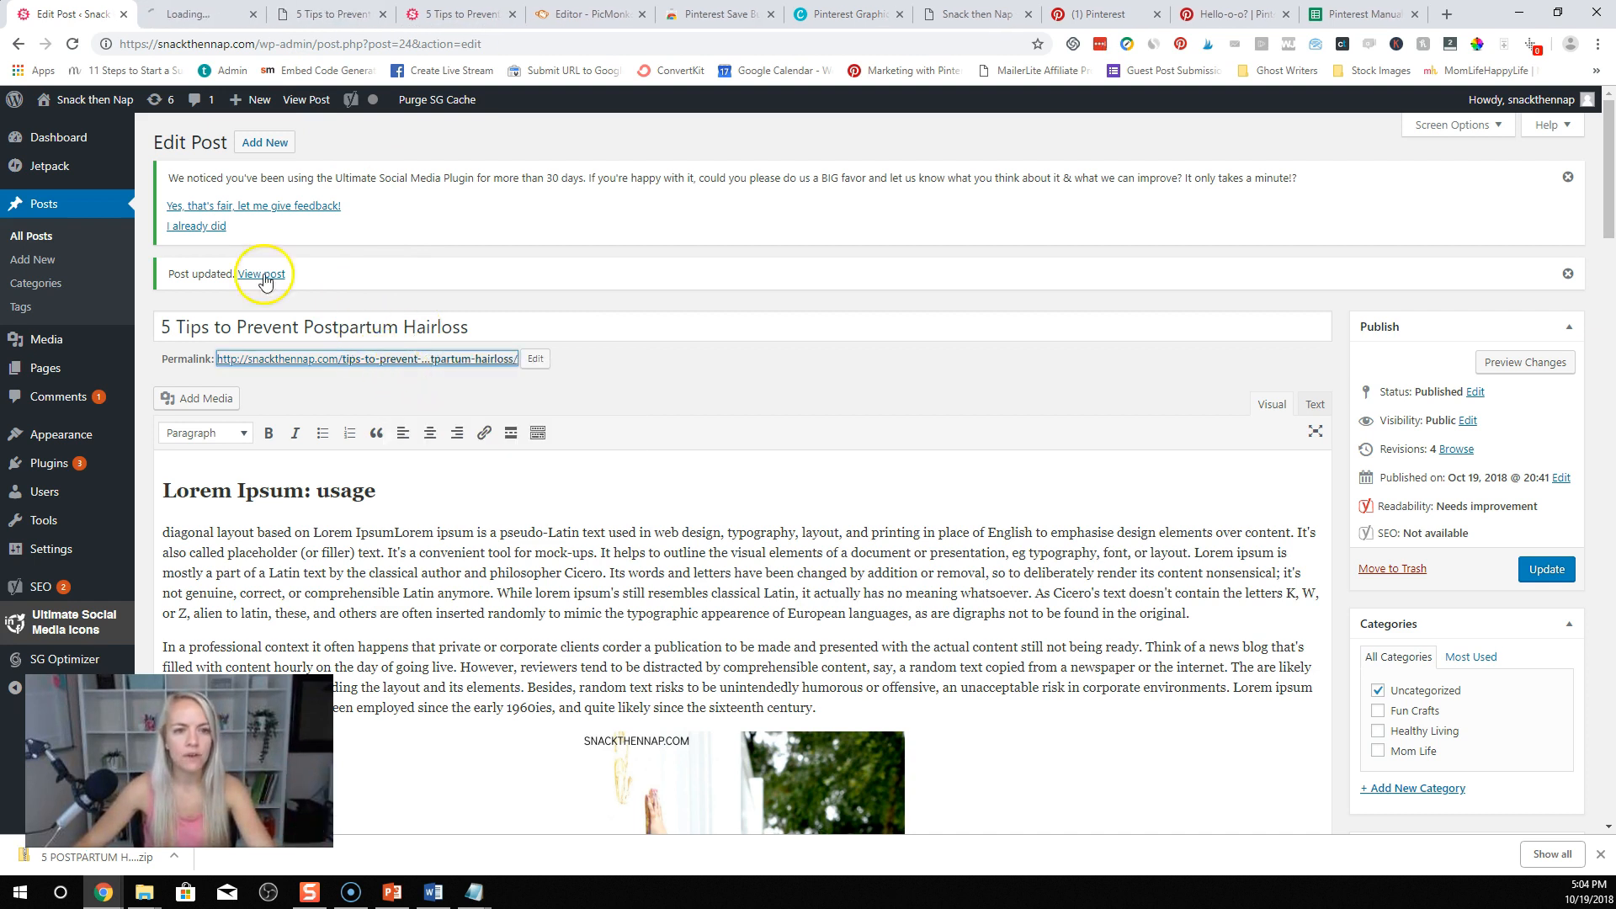
left_click(200, 10)
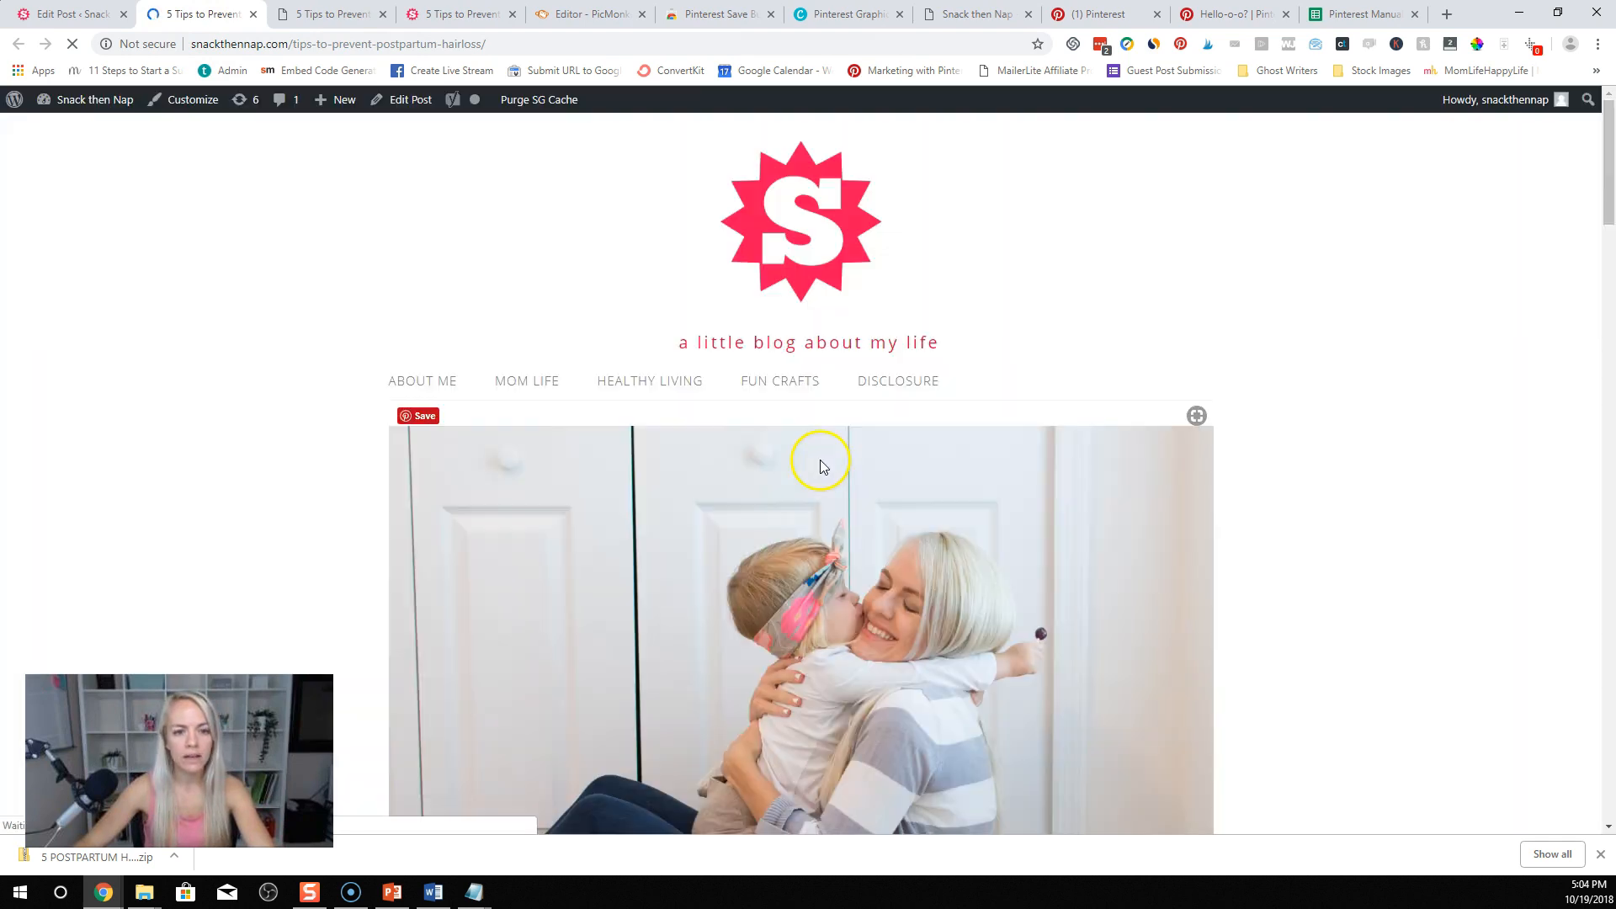
scroll(674, 471, "down", 5)
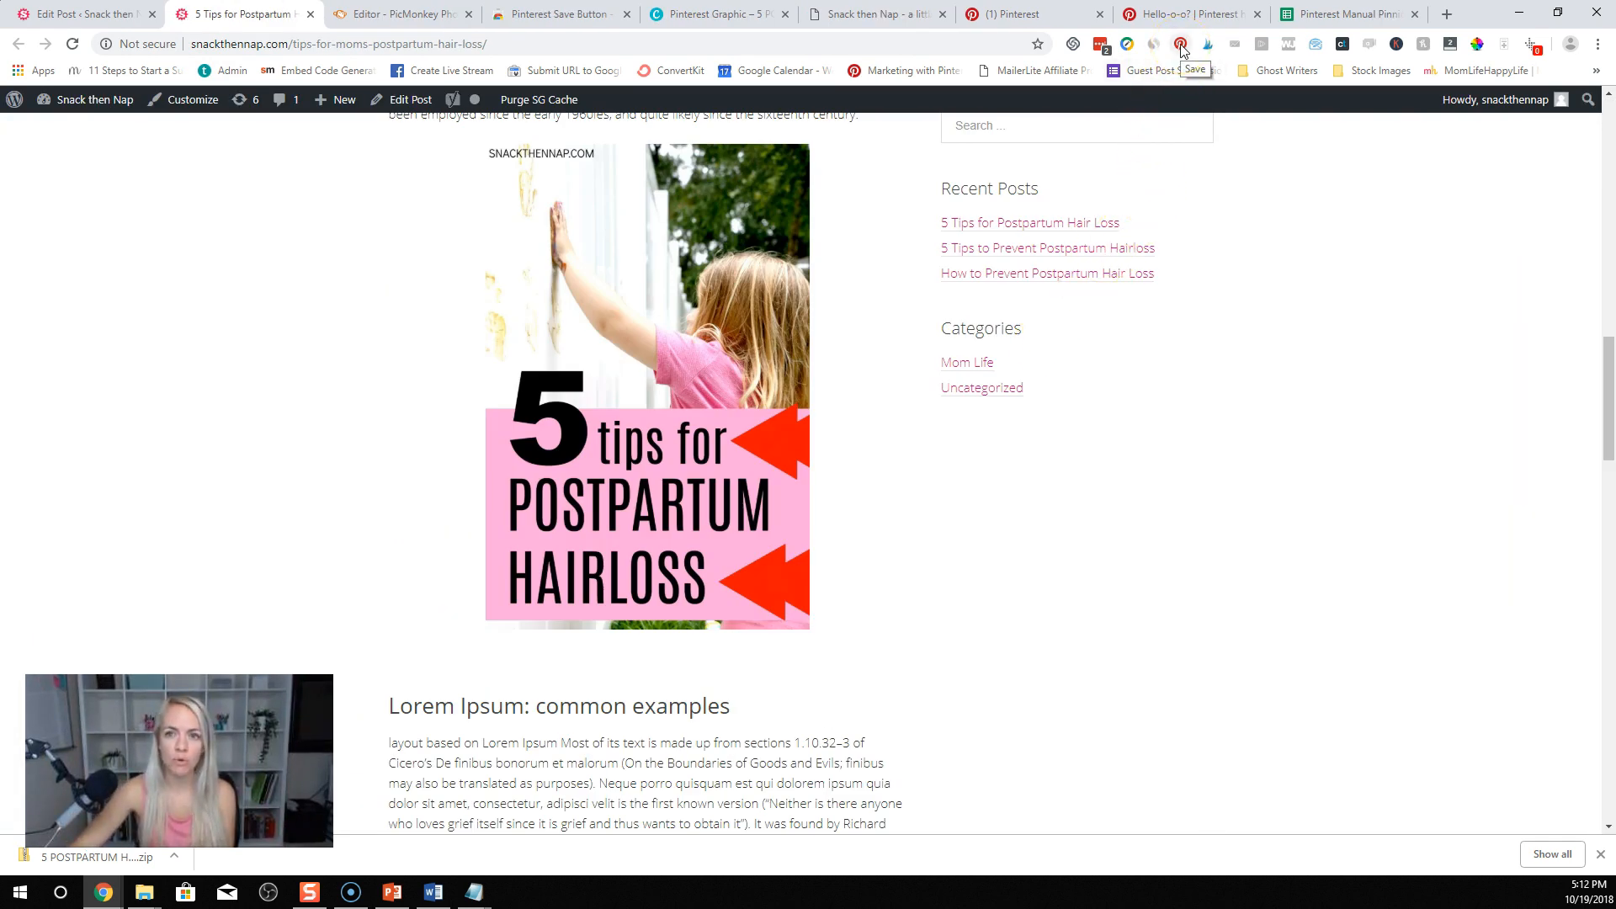
Step: Save the "5 tips" child pin to the "Hair loss tips for moms" board, described as "Great tips for moms who suffer from postpartum hair loss."
left_click(1182, 46)
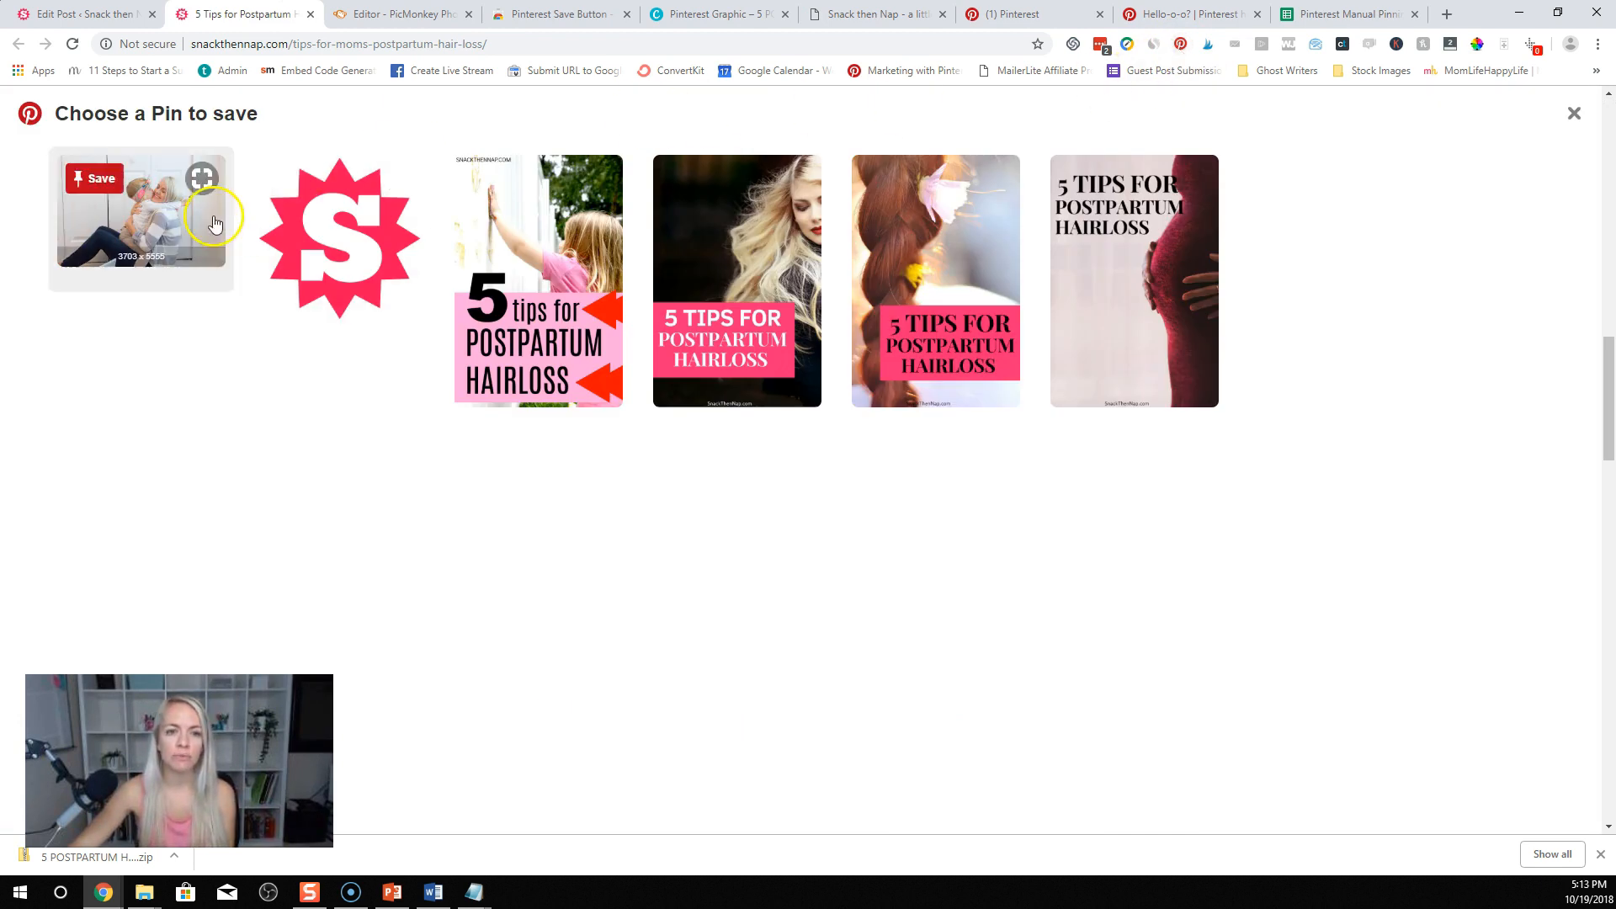
mouse_move(1165, 313)
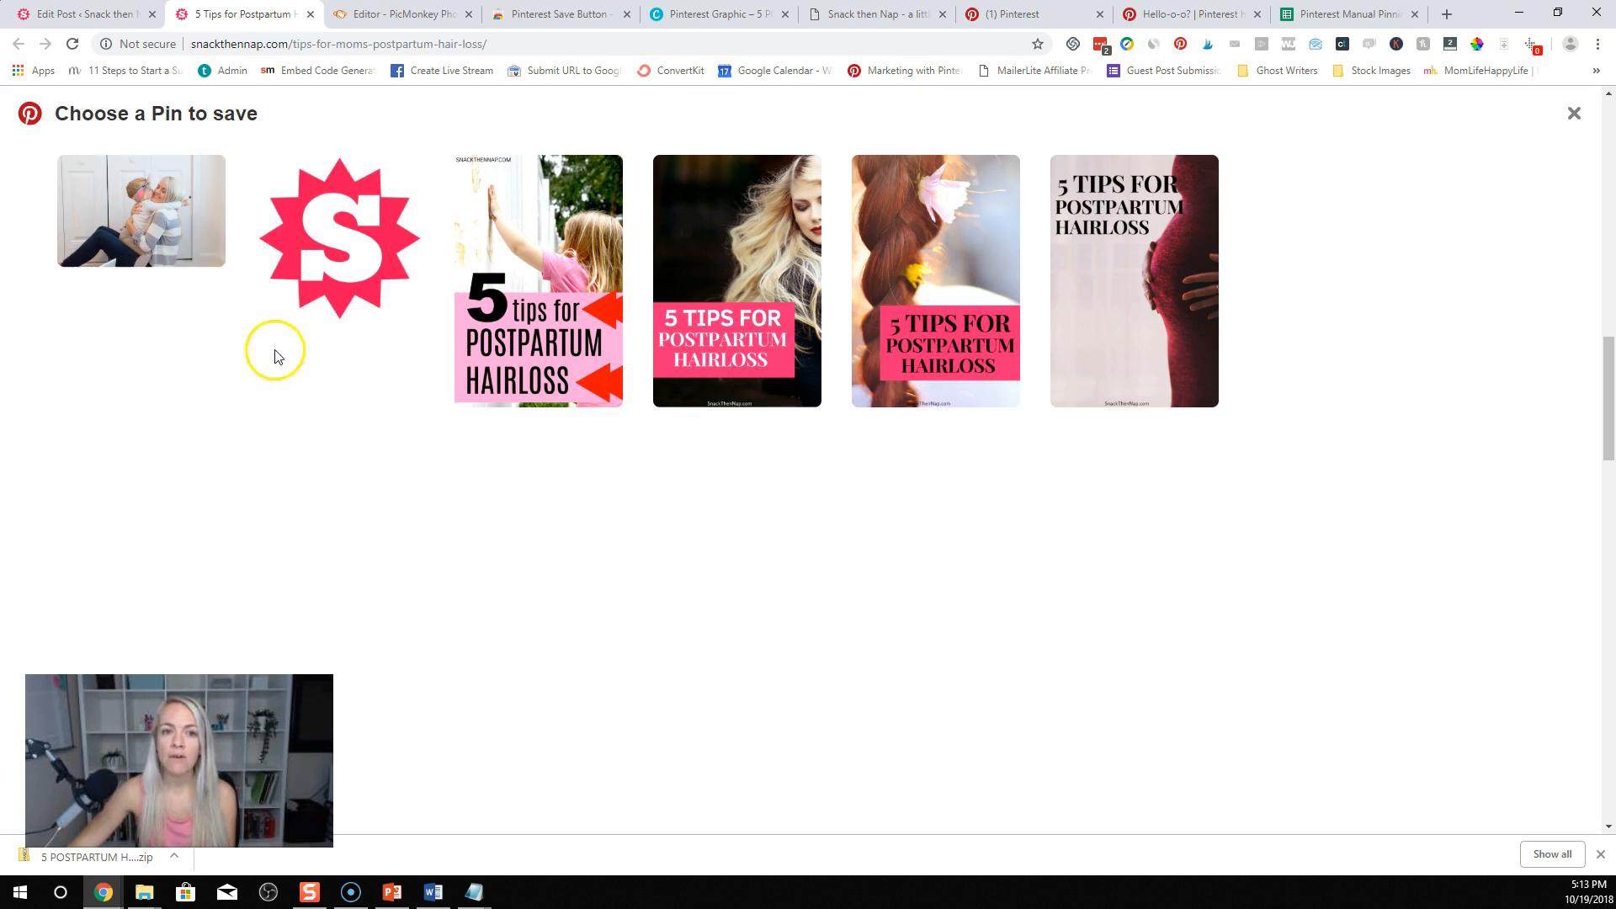
mouse_move(543, 277)
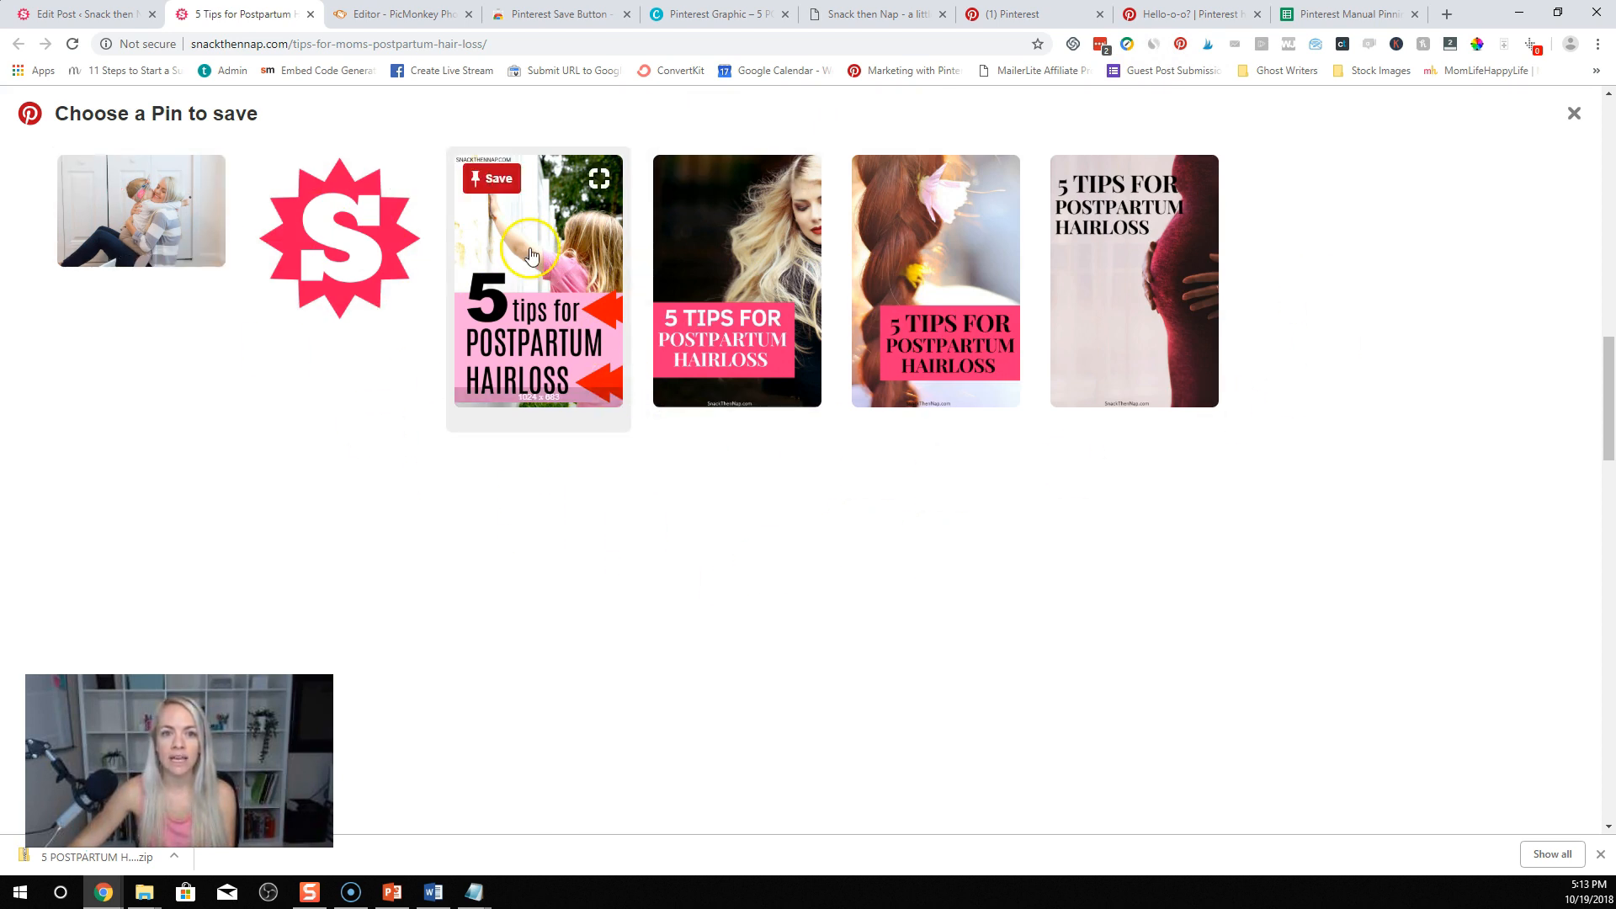
left_click(499, 180)
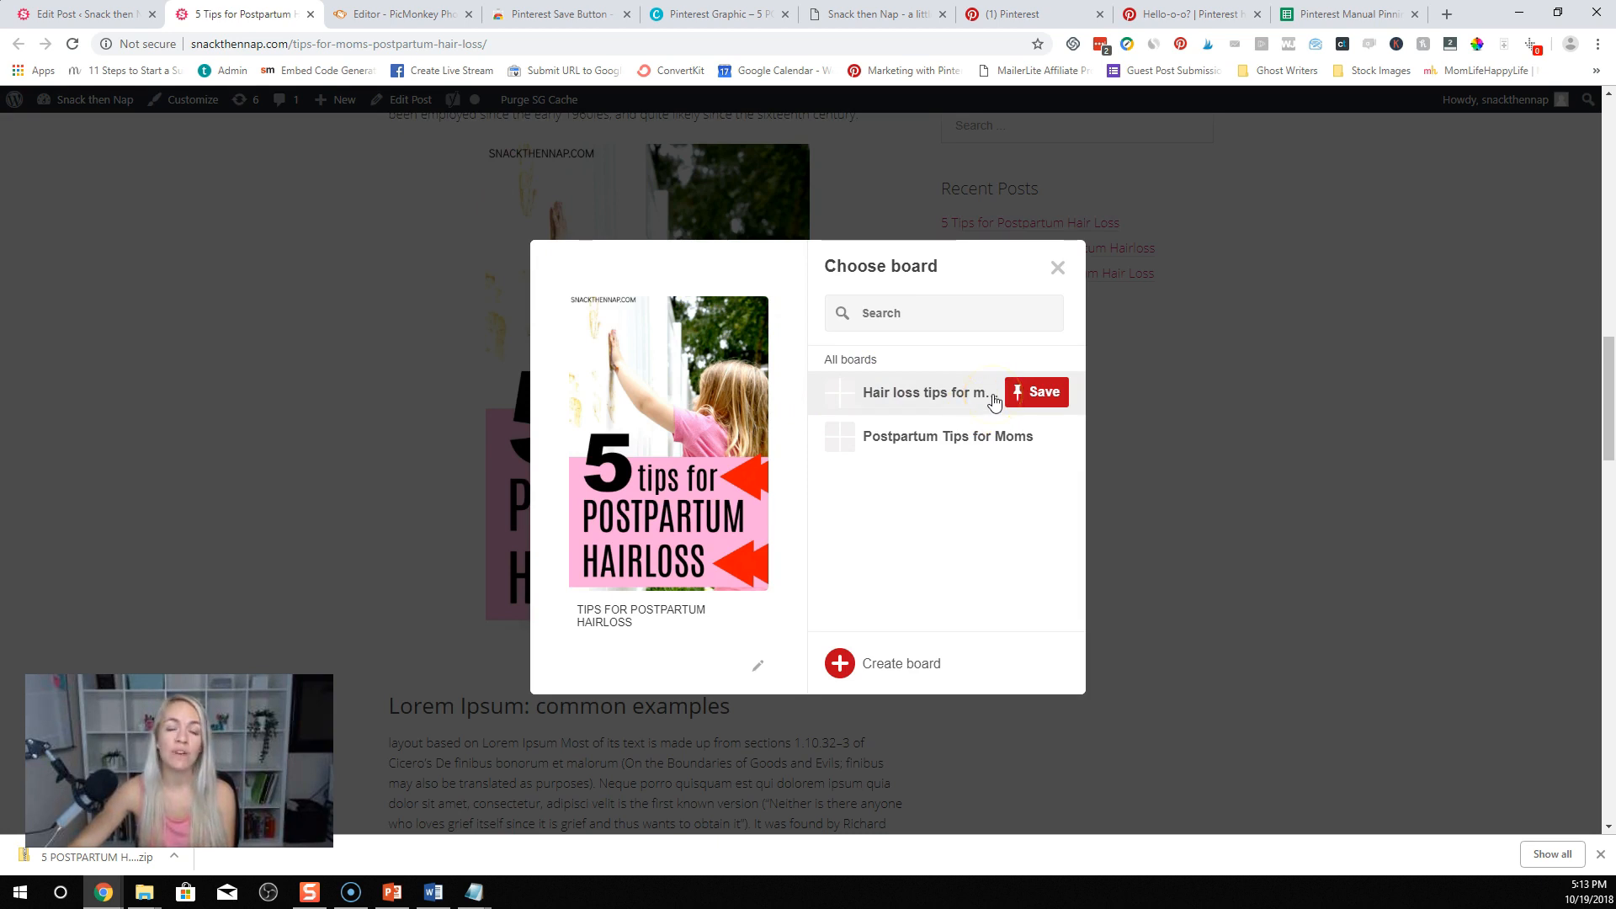
left_click(676, 619)
triple_click(652, 622)
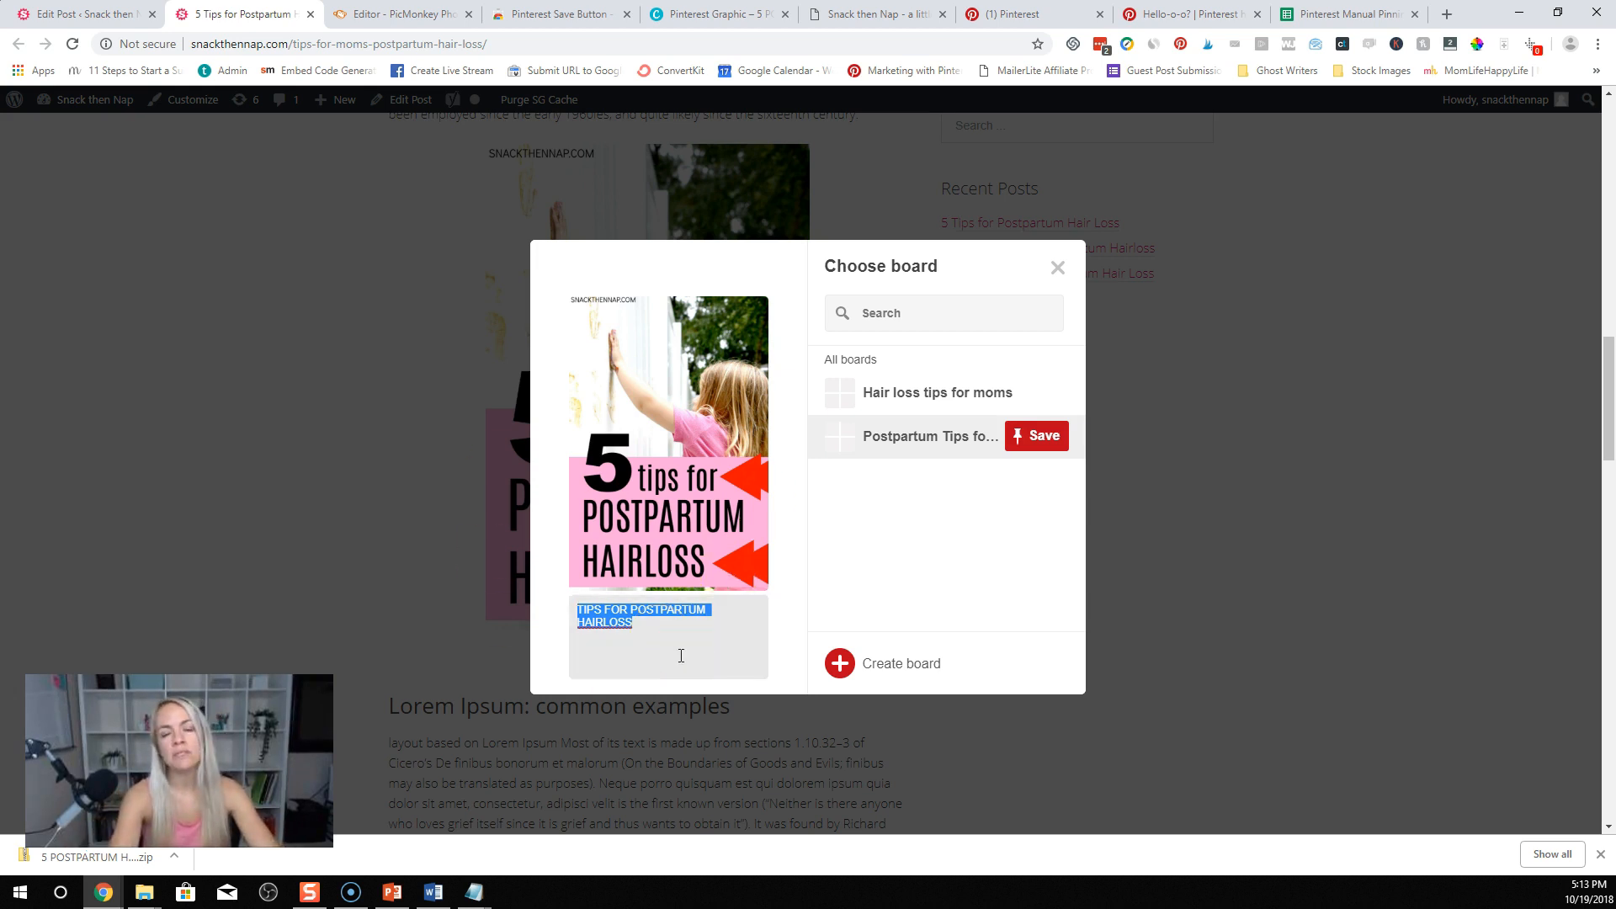
type("Gre")
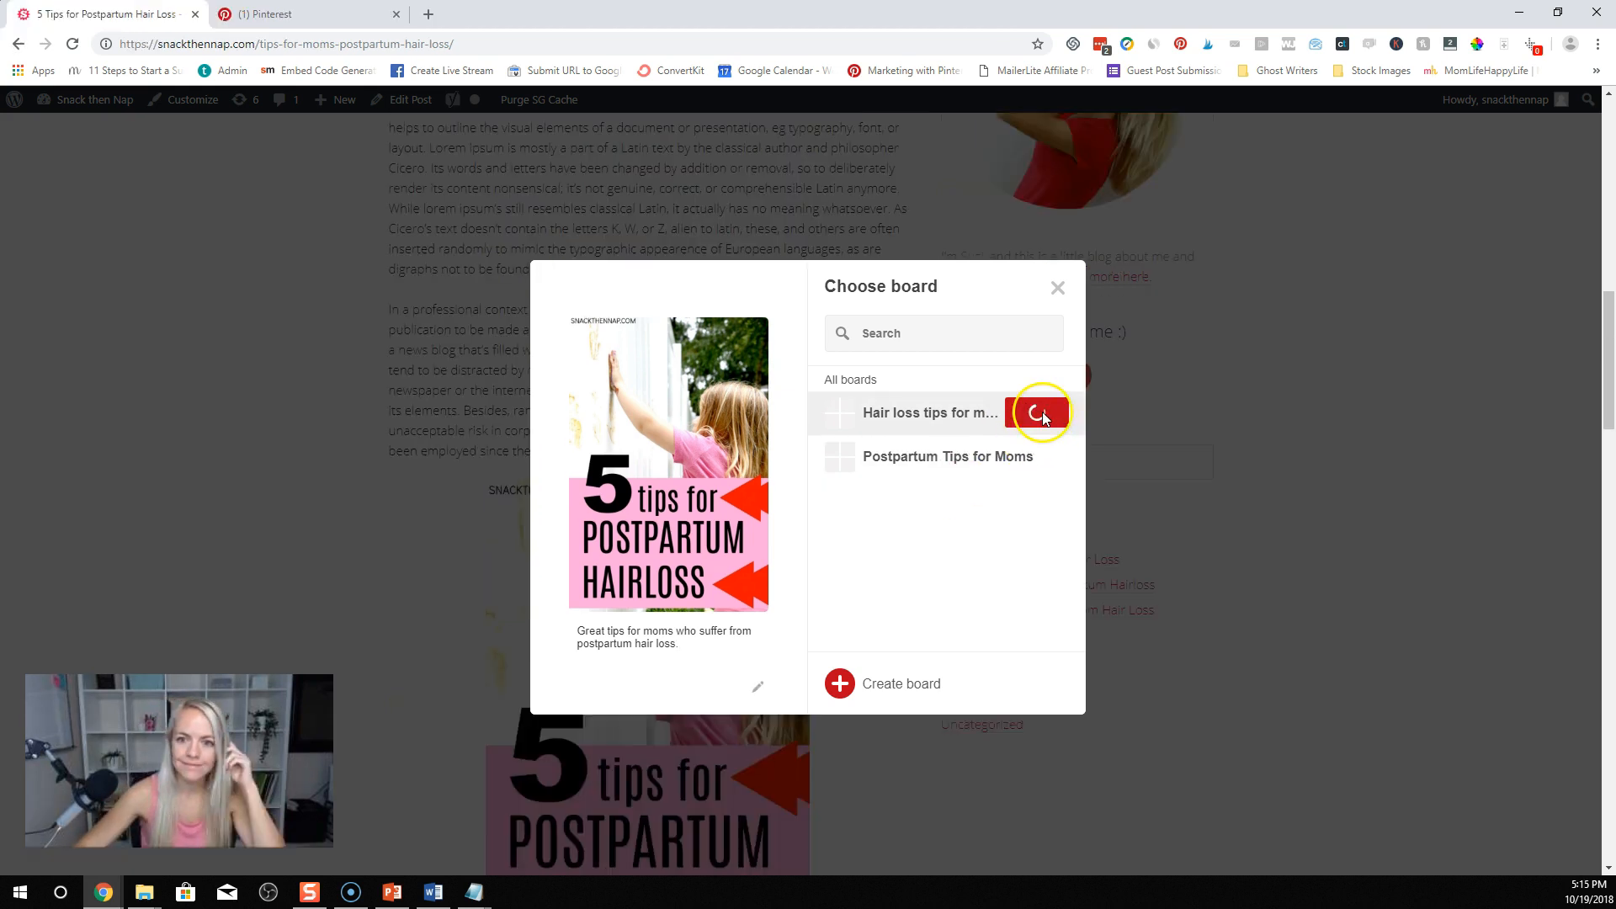
left_click(1042, 413)
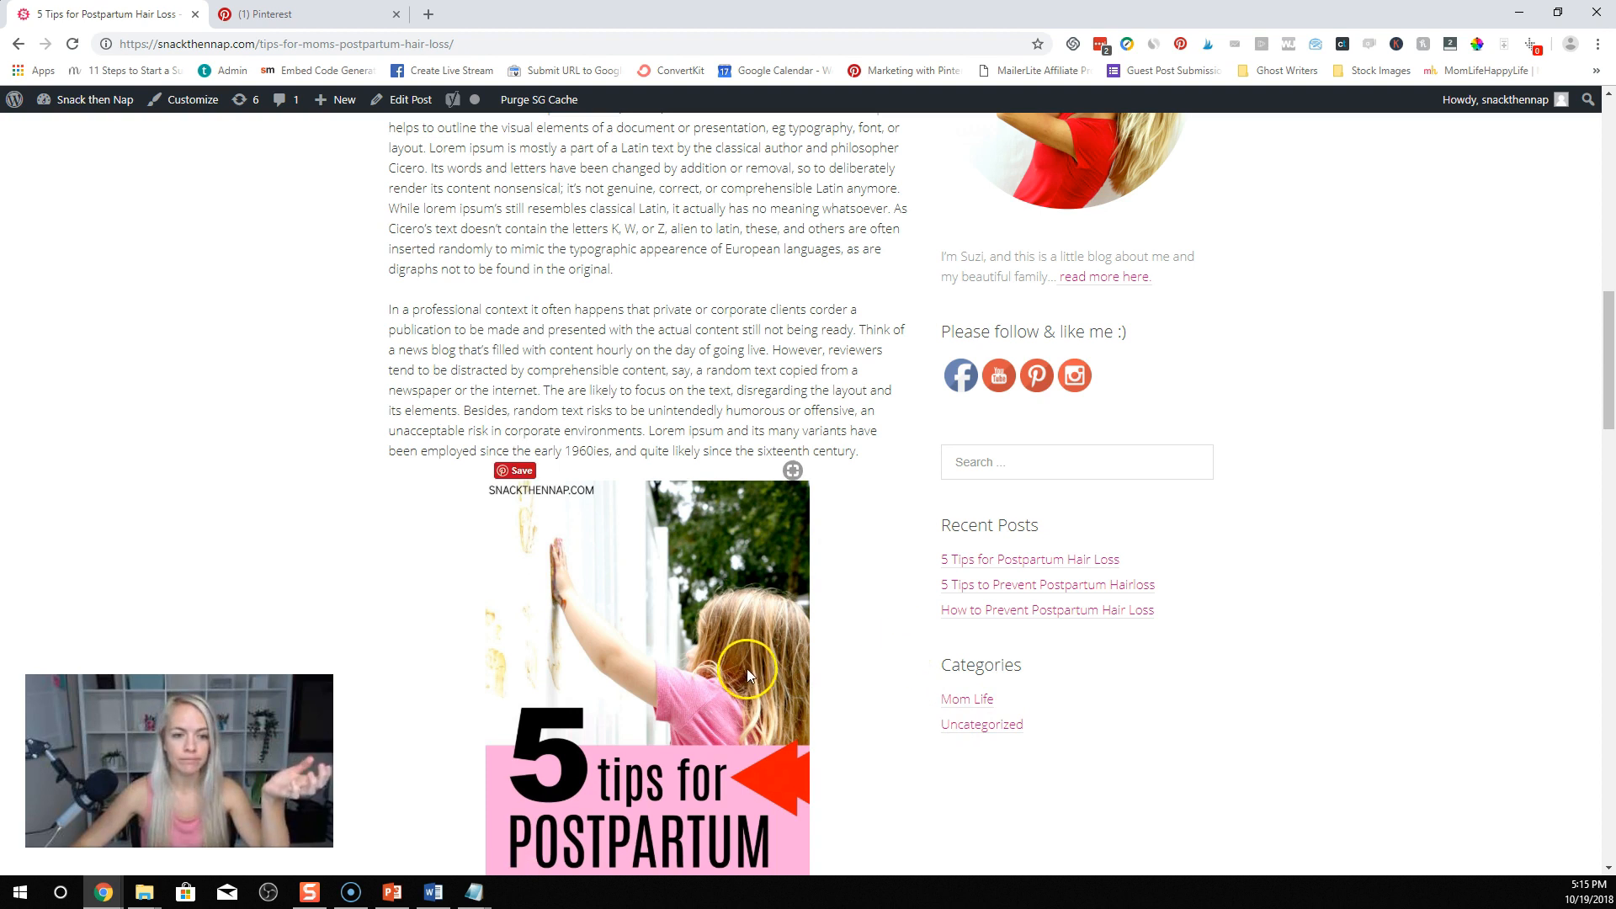
Step: Save the blonde-woman pin to "Hair loss tips for moms", described as "Tips for postpartum hair loss for moms right after pregnancy."
scroll(746, 668, "down", 10)
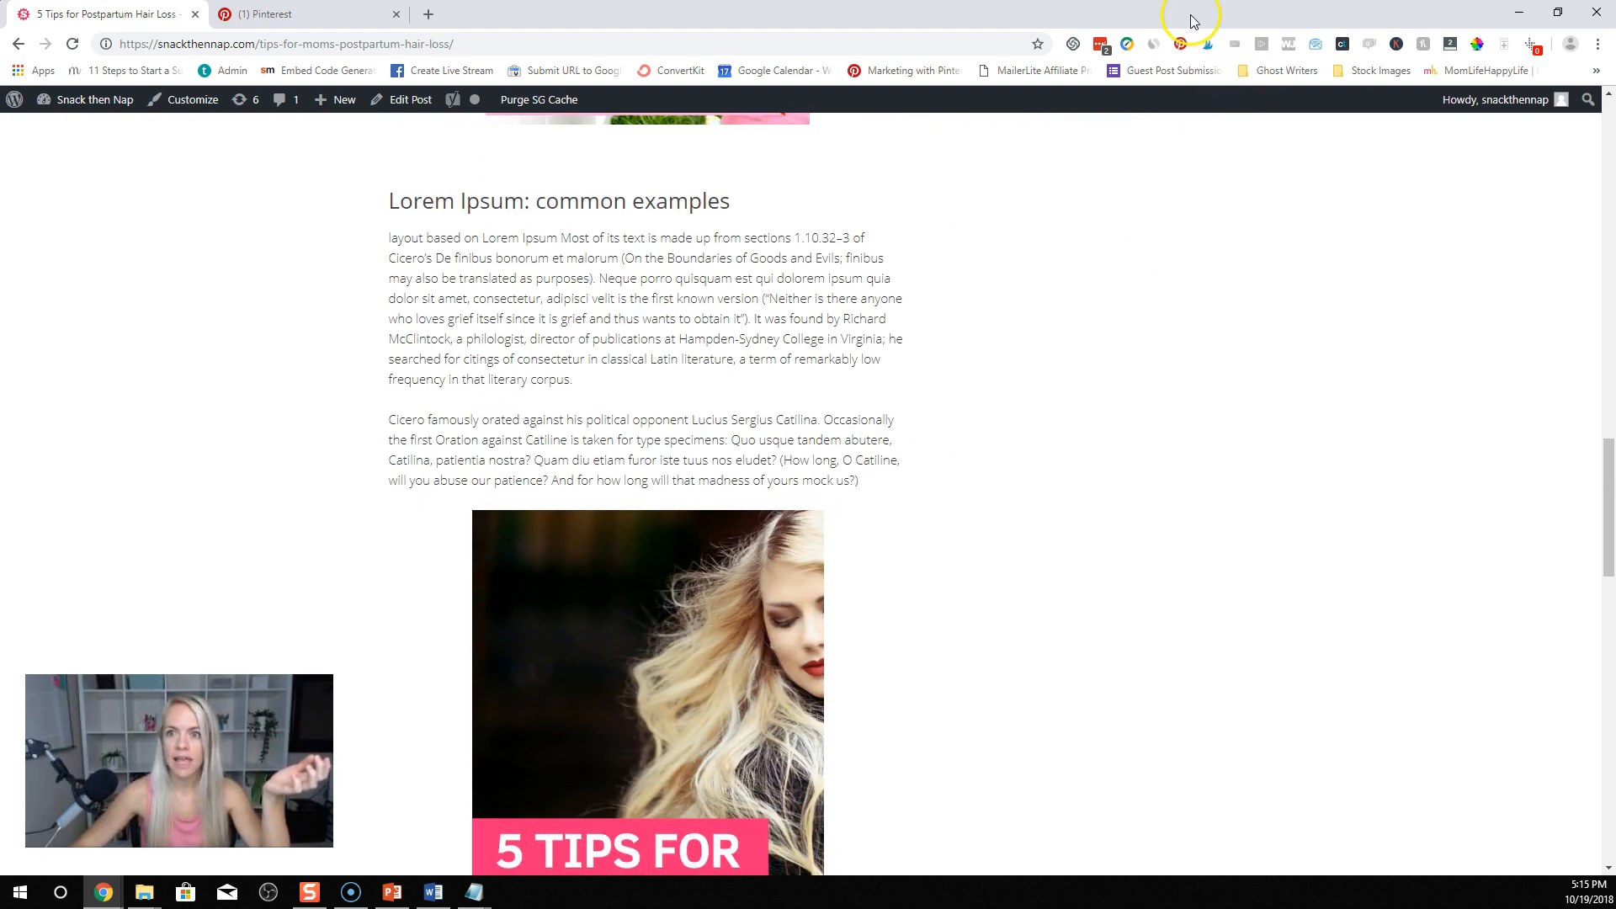
left_click(1181, 44)
mouse_move(711, 224)
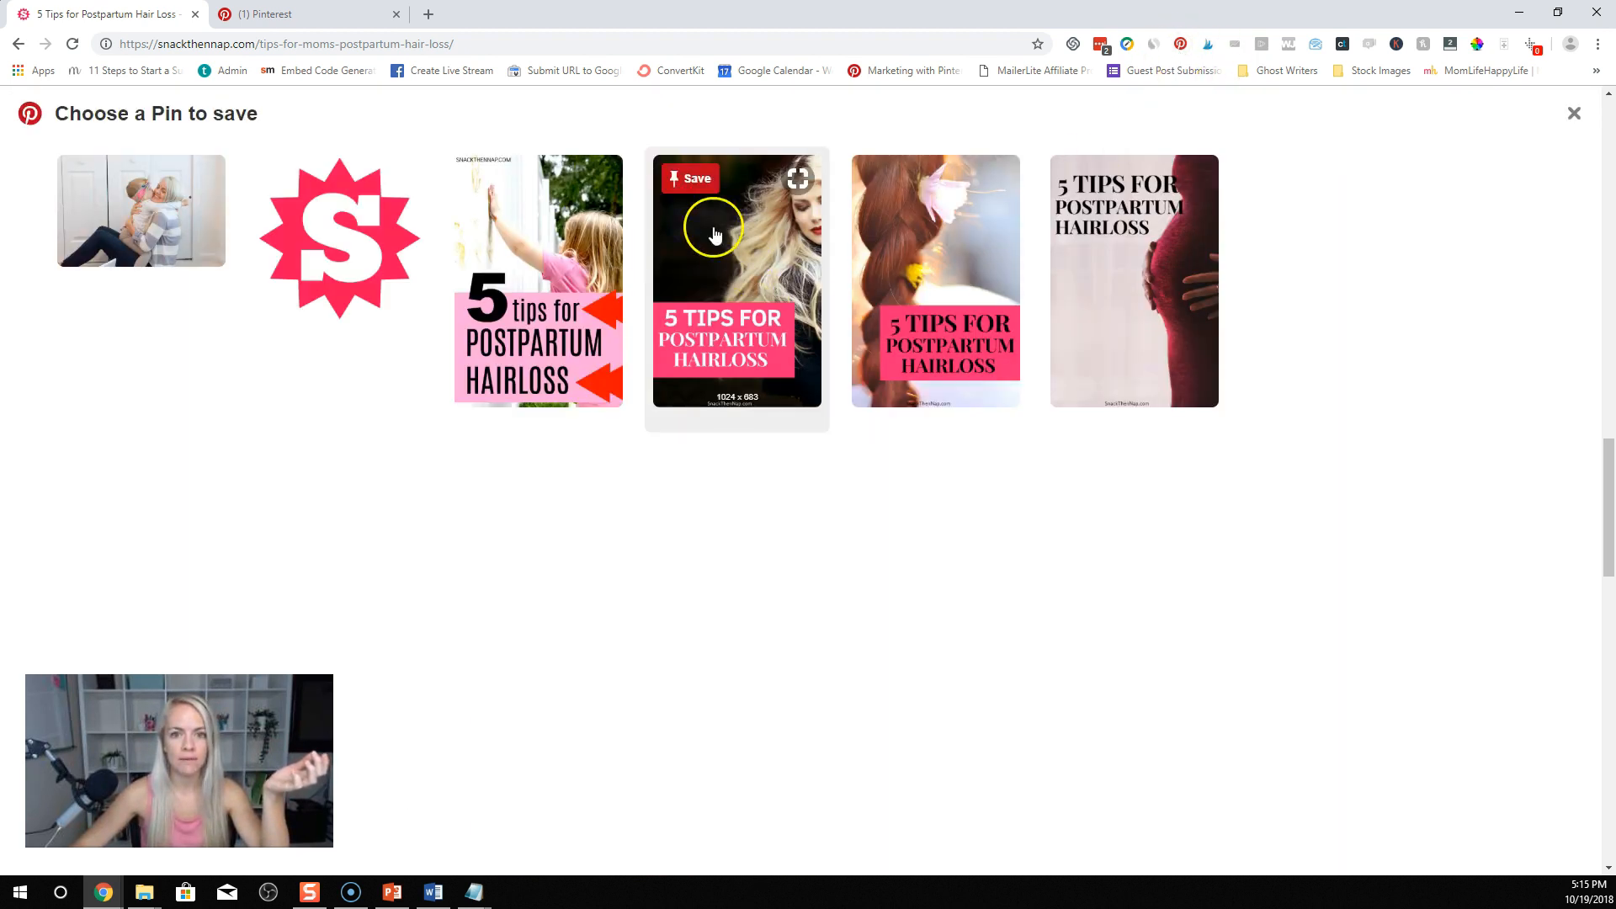
left_click(690, 185)
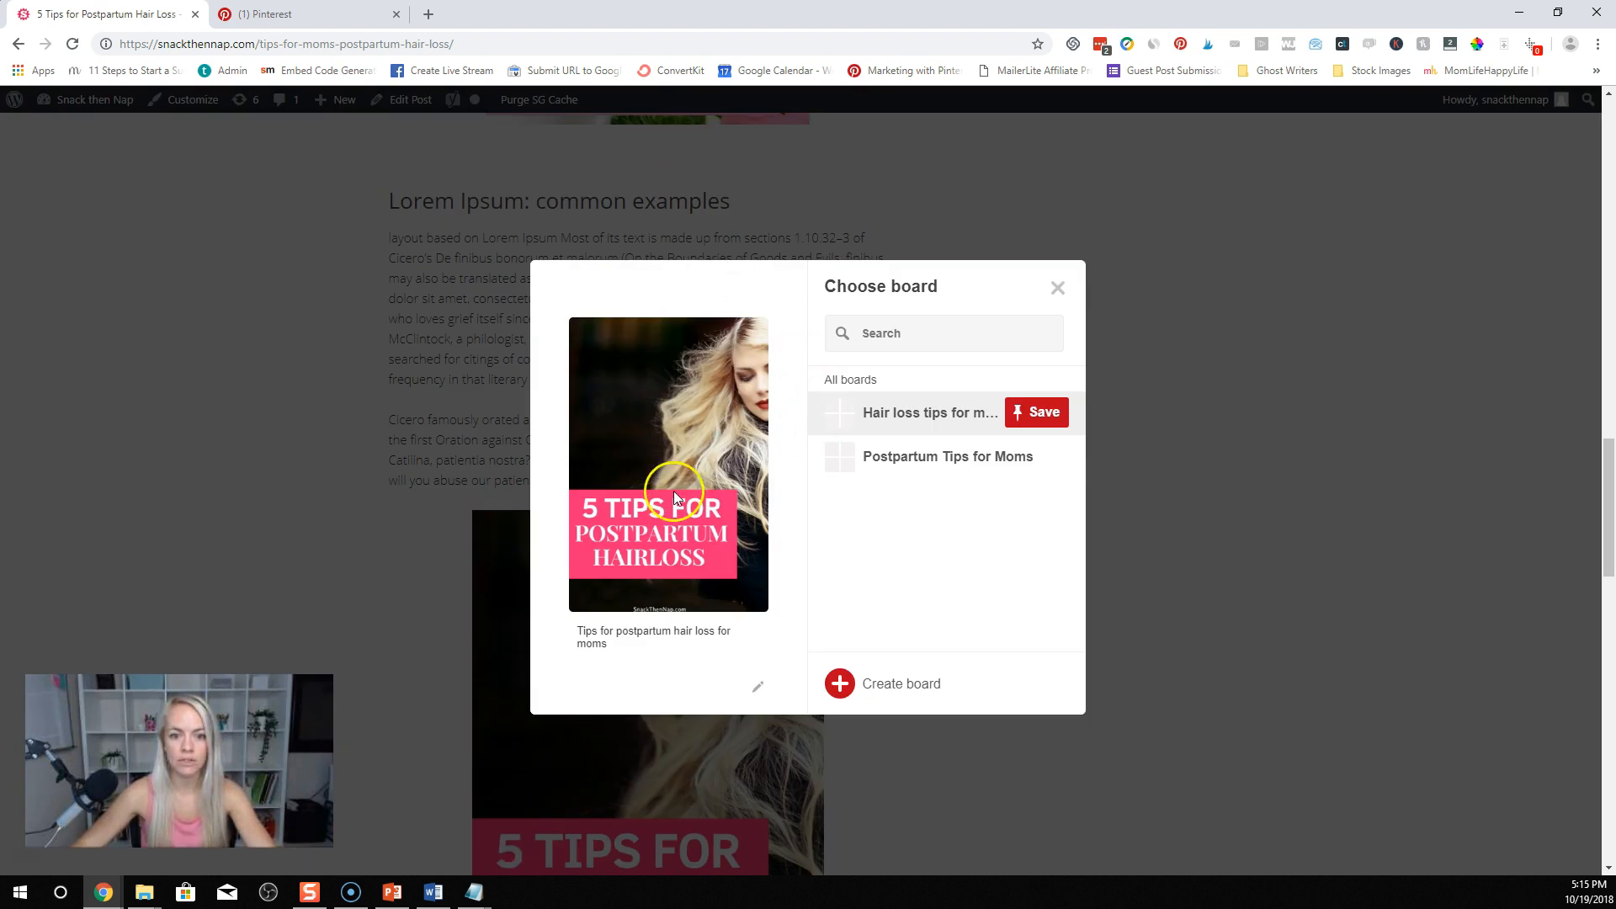
triple_click(645, 649)
left_click(647, 648)
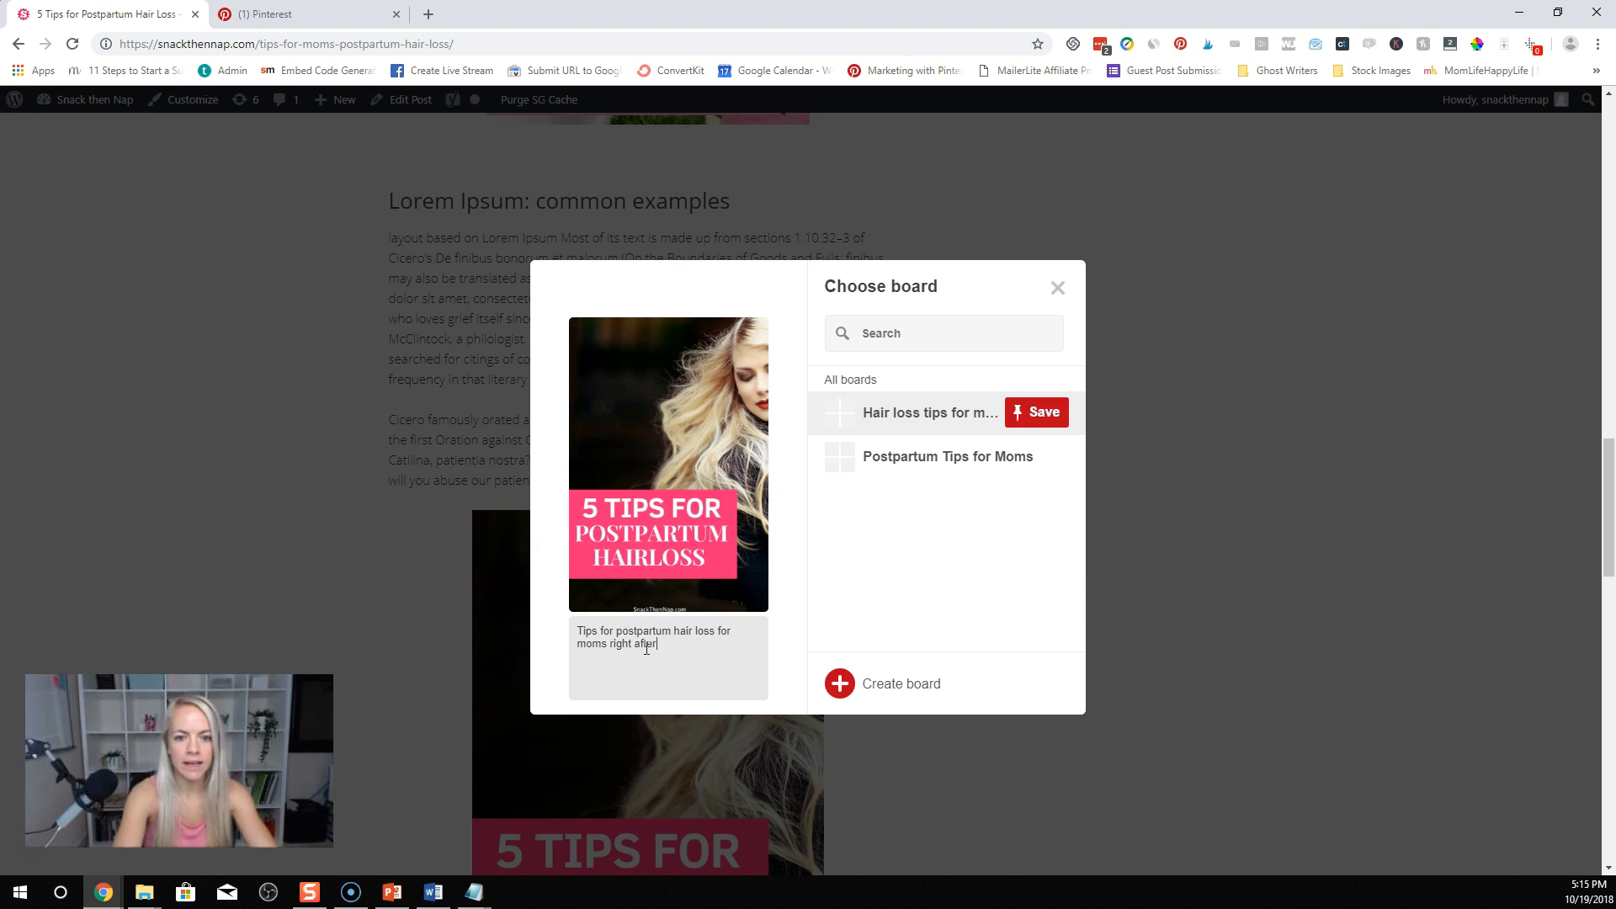
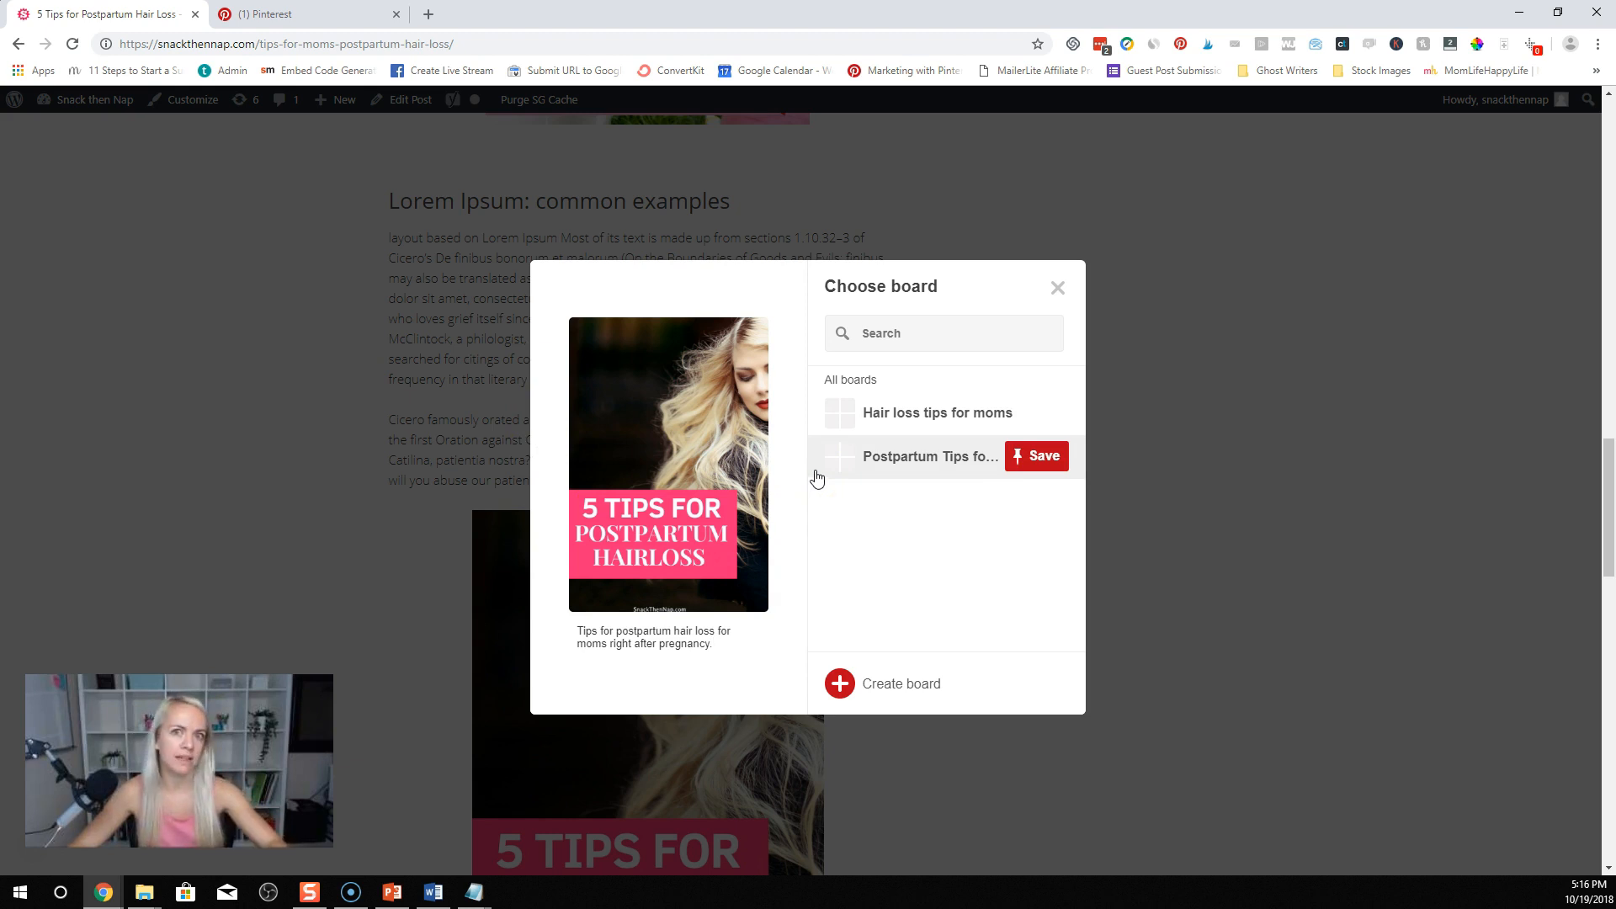
left_click(1038, 414)
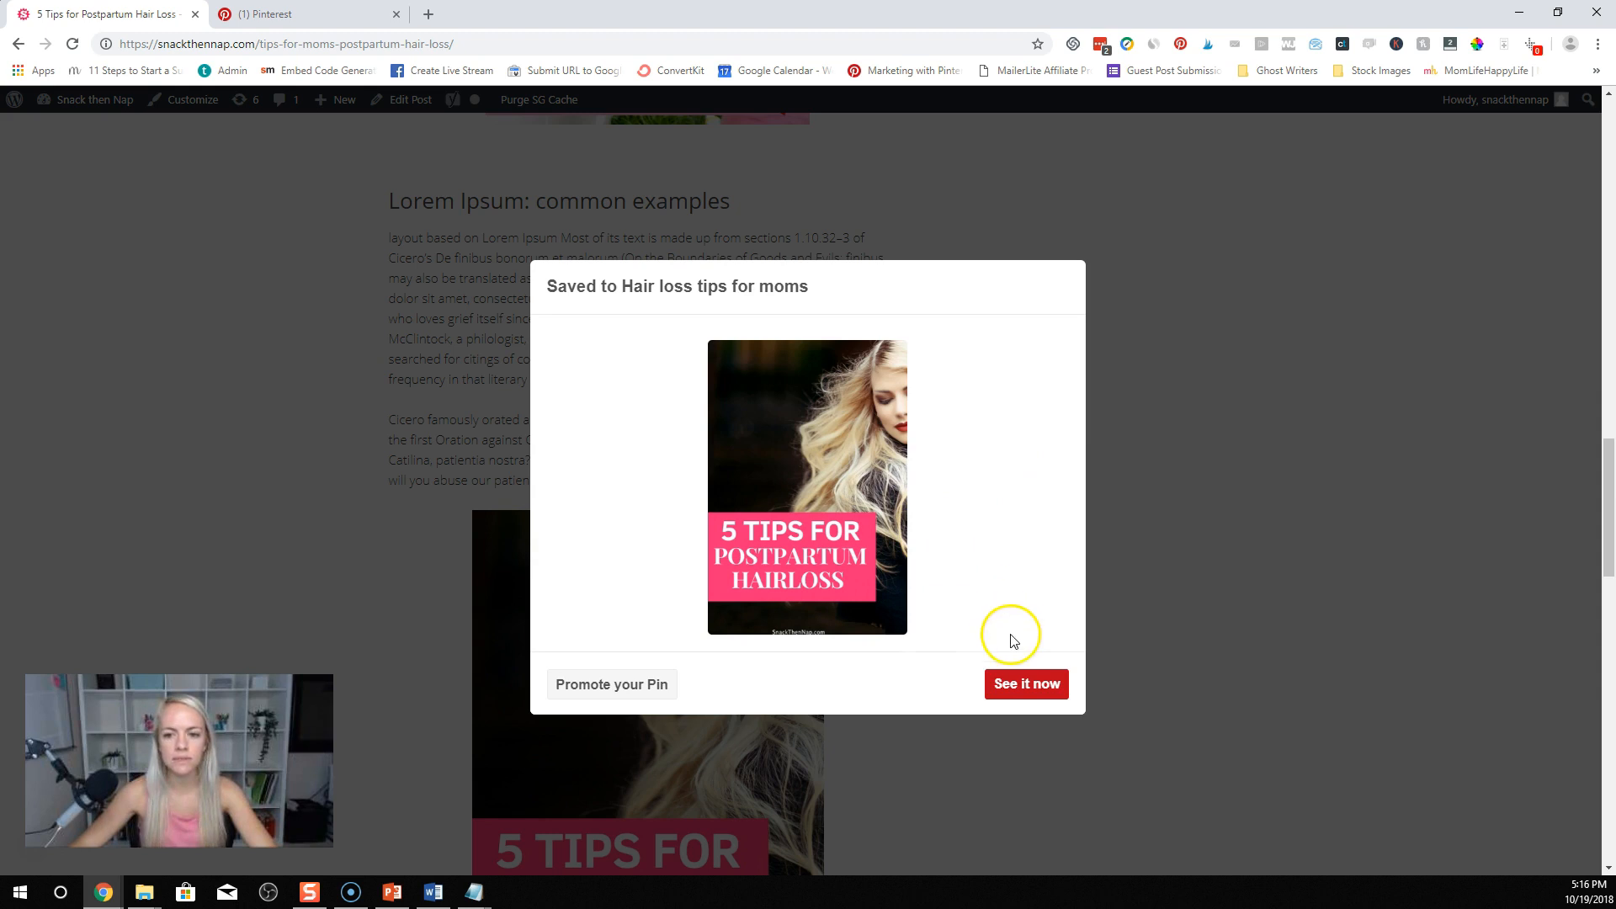
left_click(403, 555)
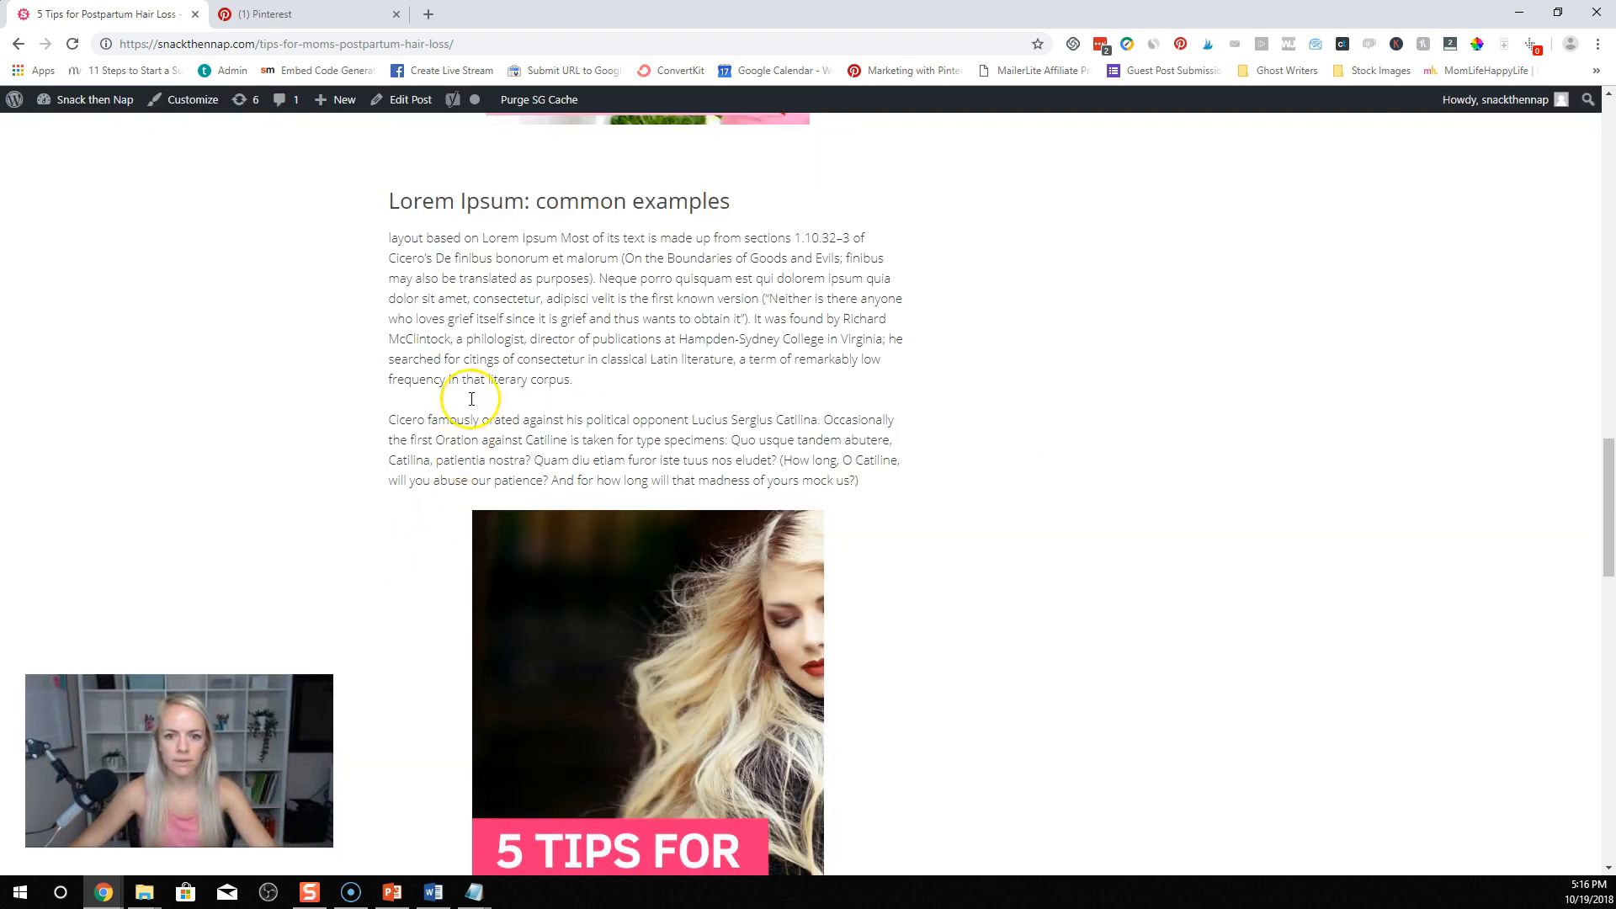
Step: Save the braided-hair pin from the post to the "Postpartum Tips for Moms" board with its existing description
scroll(619, 356, "down", 6)
left_click(1181, 44)
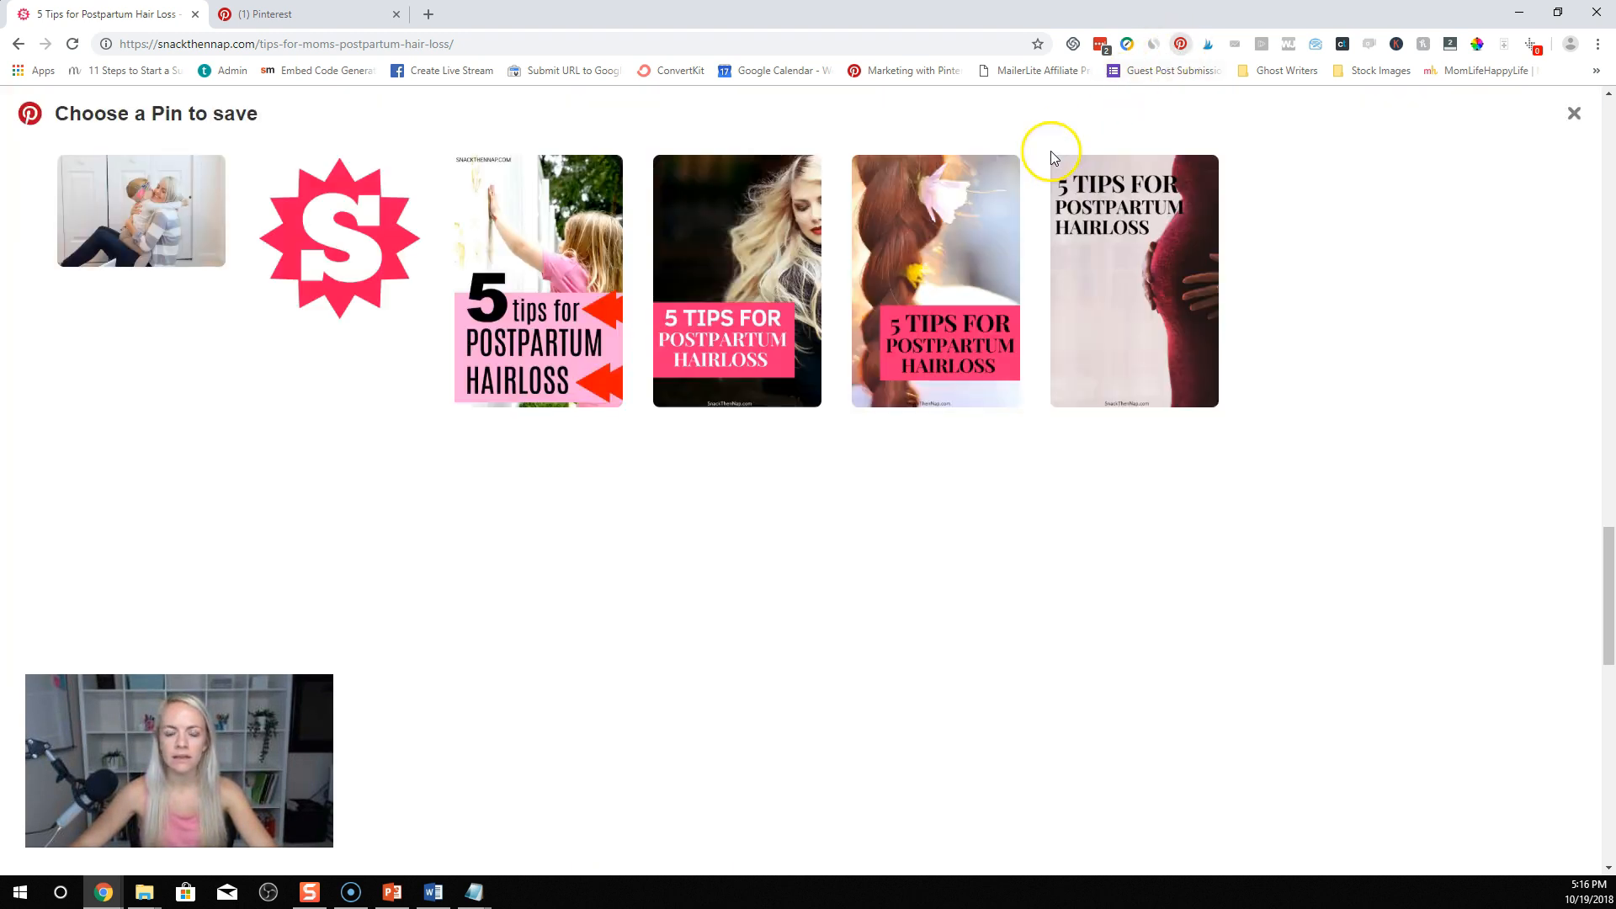
mouse_move(908, 240)
left_click(877, 183)
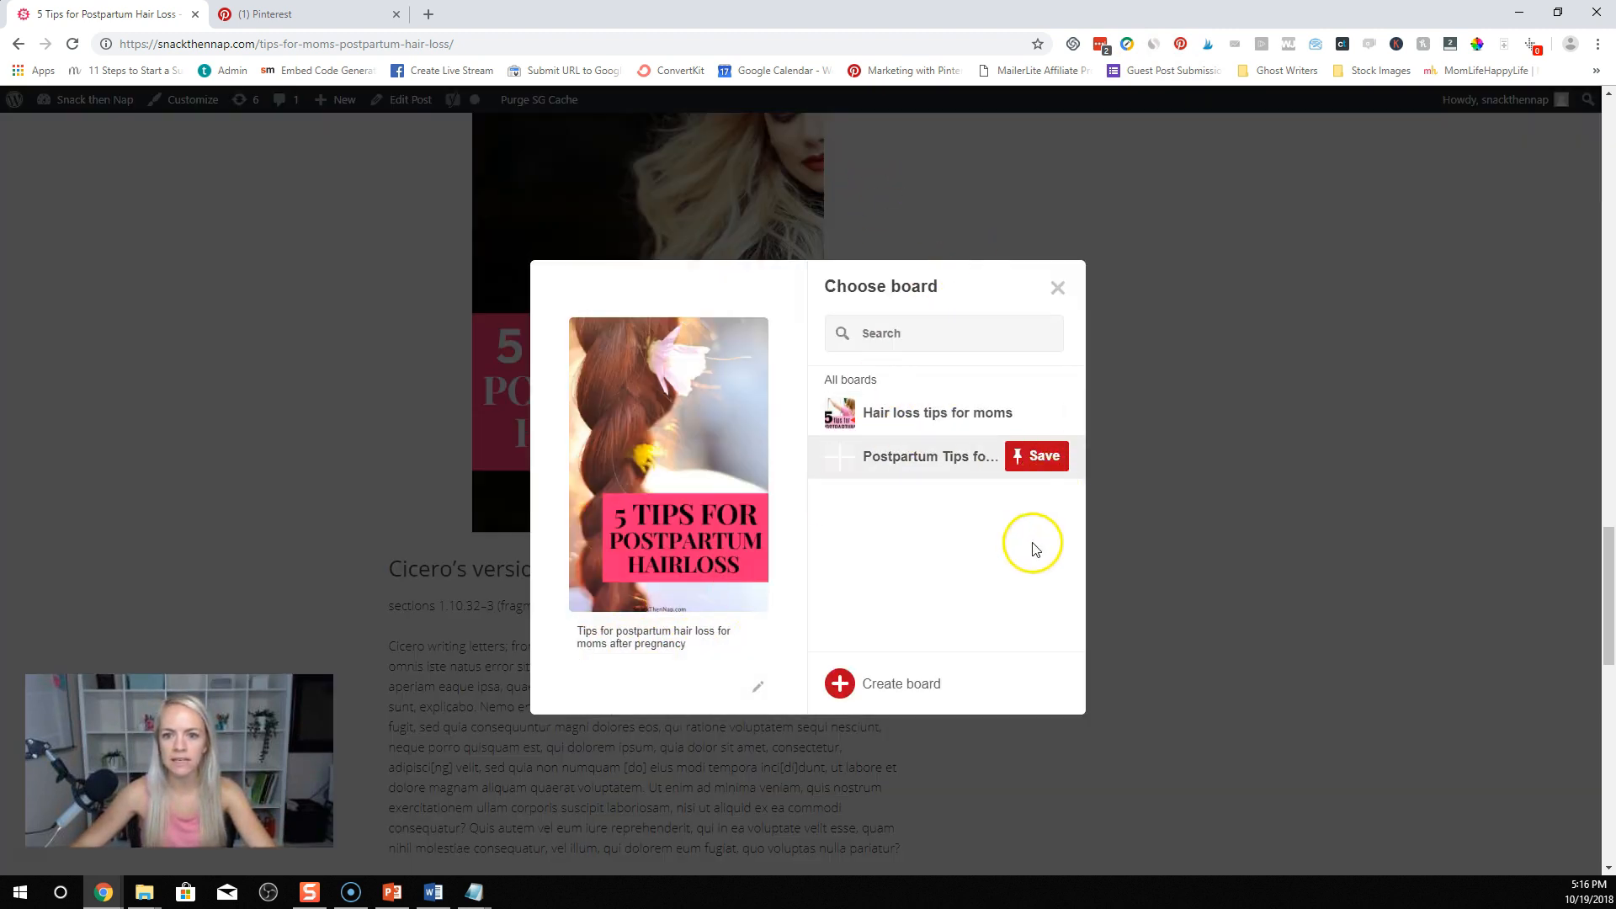
left_click(1044, 462)
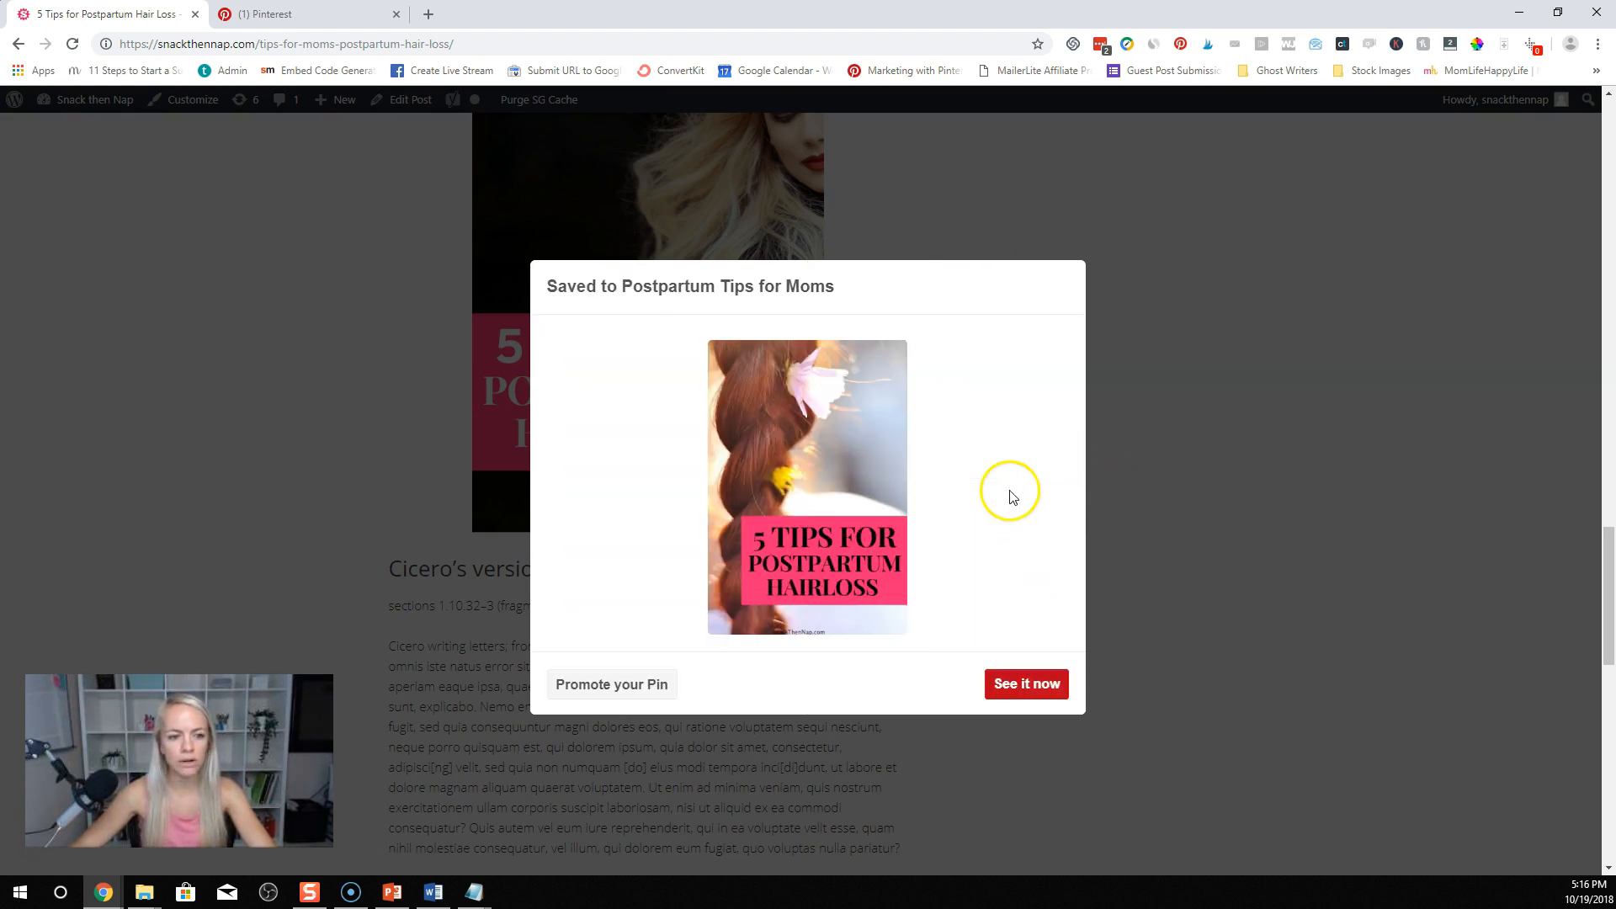
left_click(1007, 740)
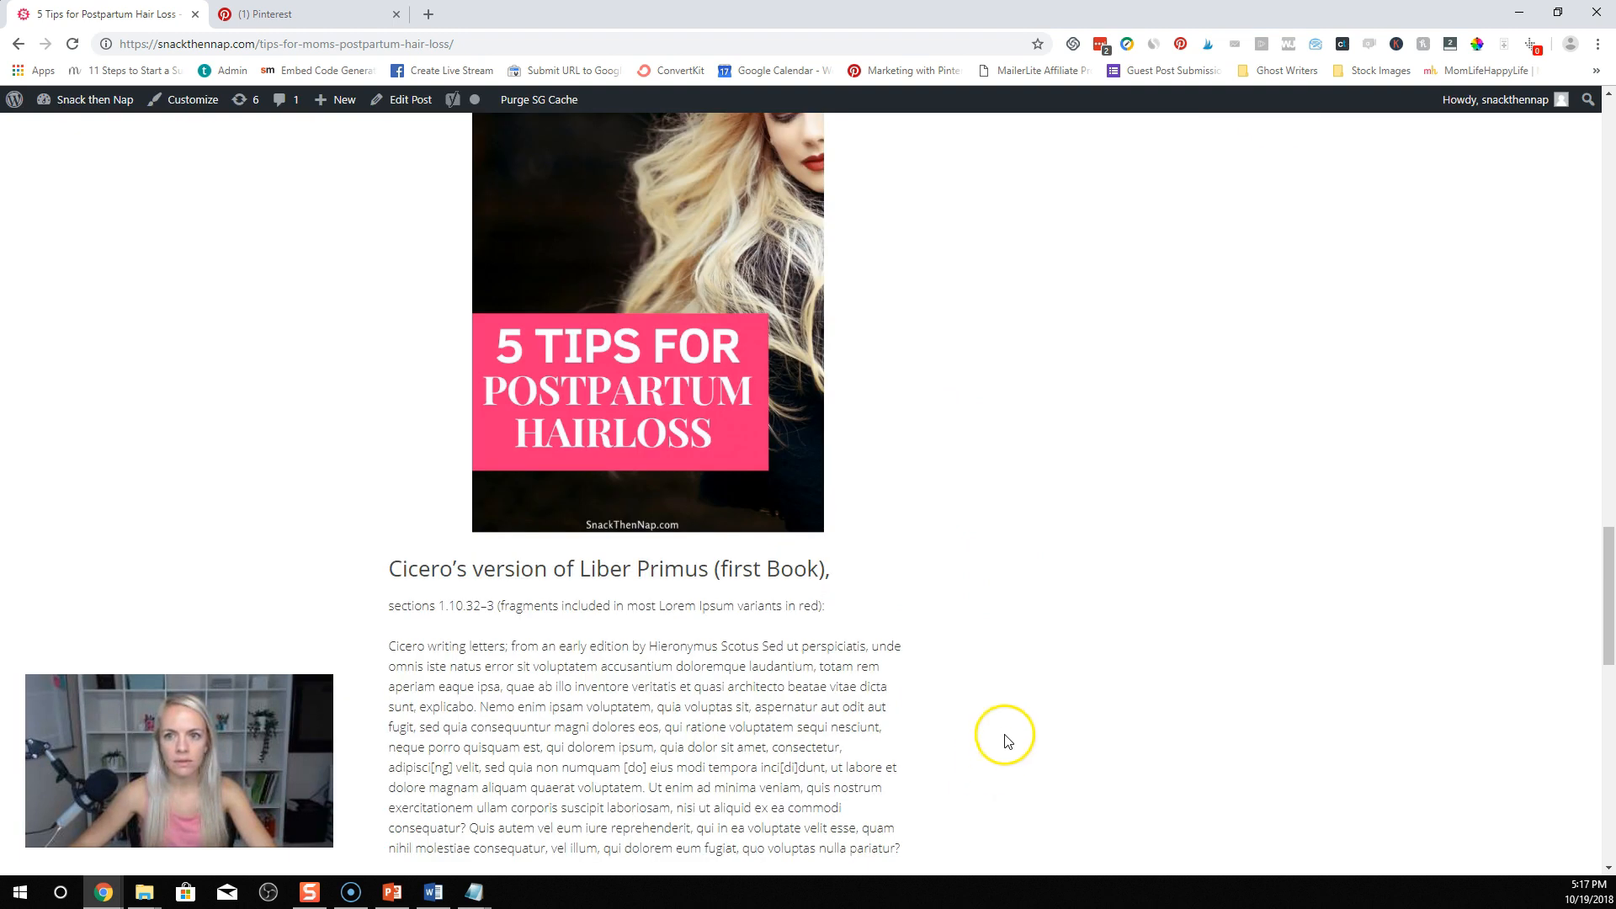
Step: Save the pregnant-belly pin to "Postpartum Tips for Moms", described as "Tips for moms who suffer and struggle with hair loss and how to grow your hair back quickly after pregnancy."
left_click(1180, 43)
left_click(1098, 187)
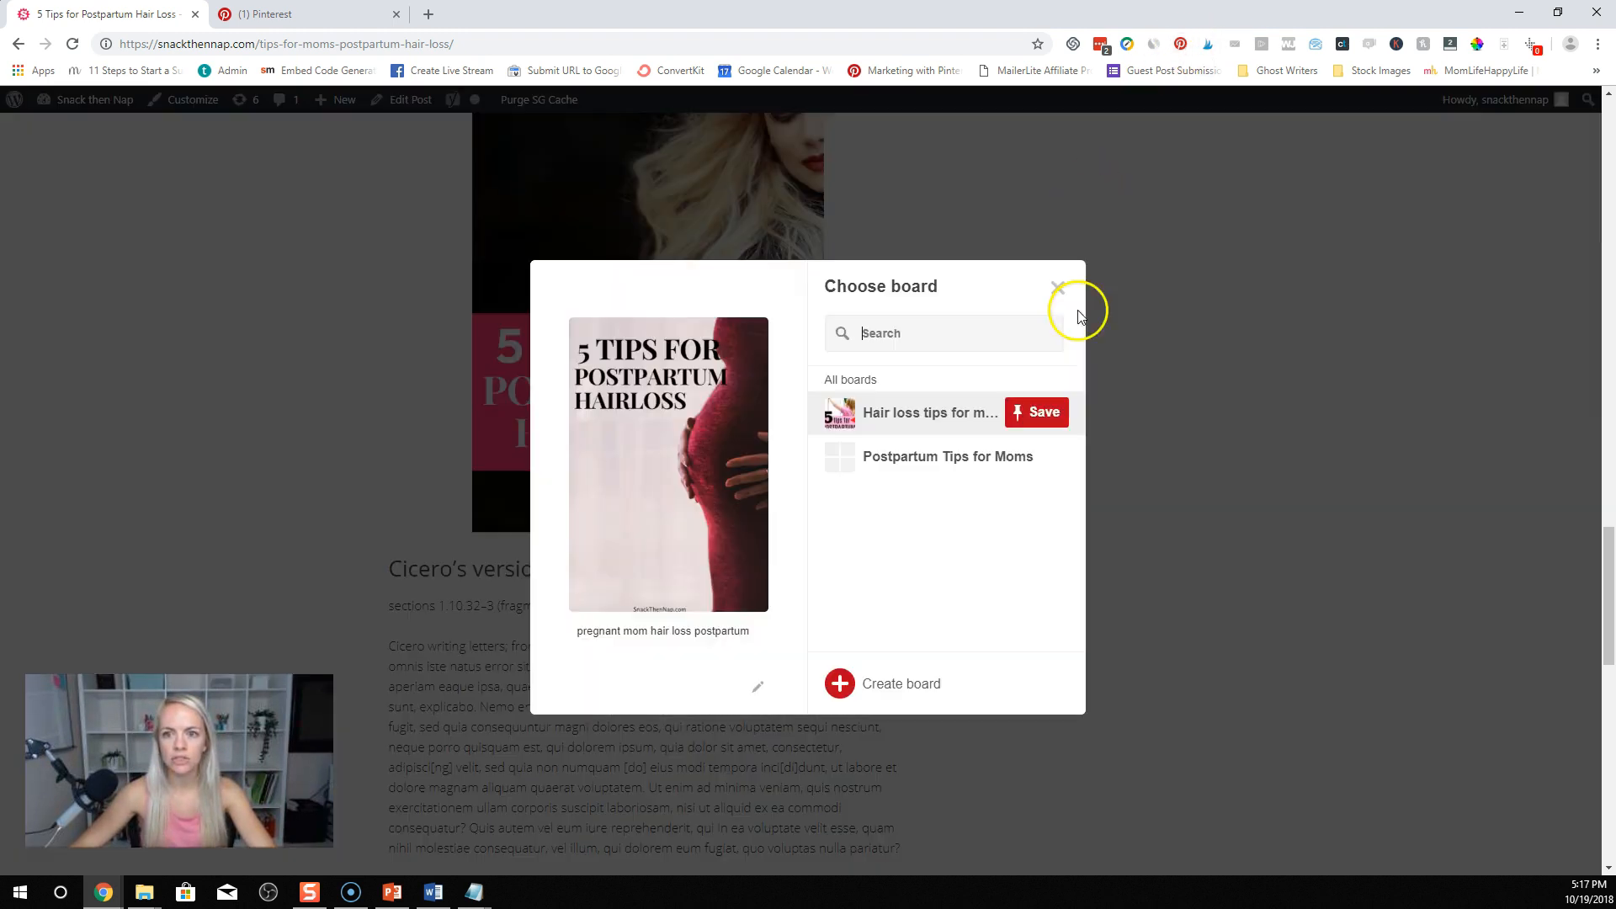
triple_click(726, 650)
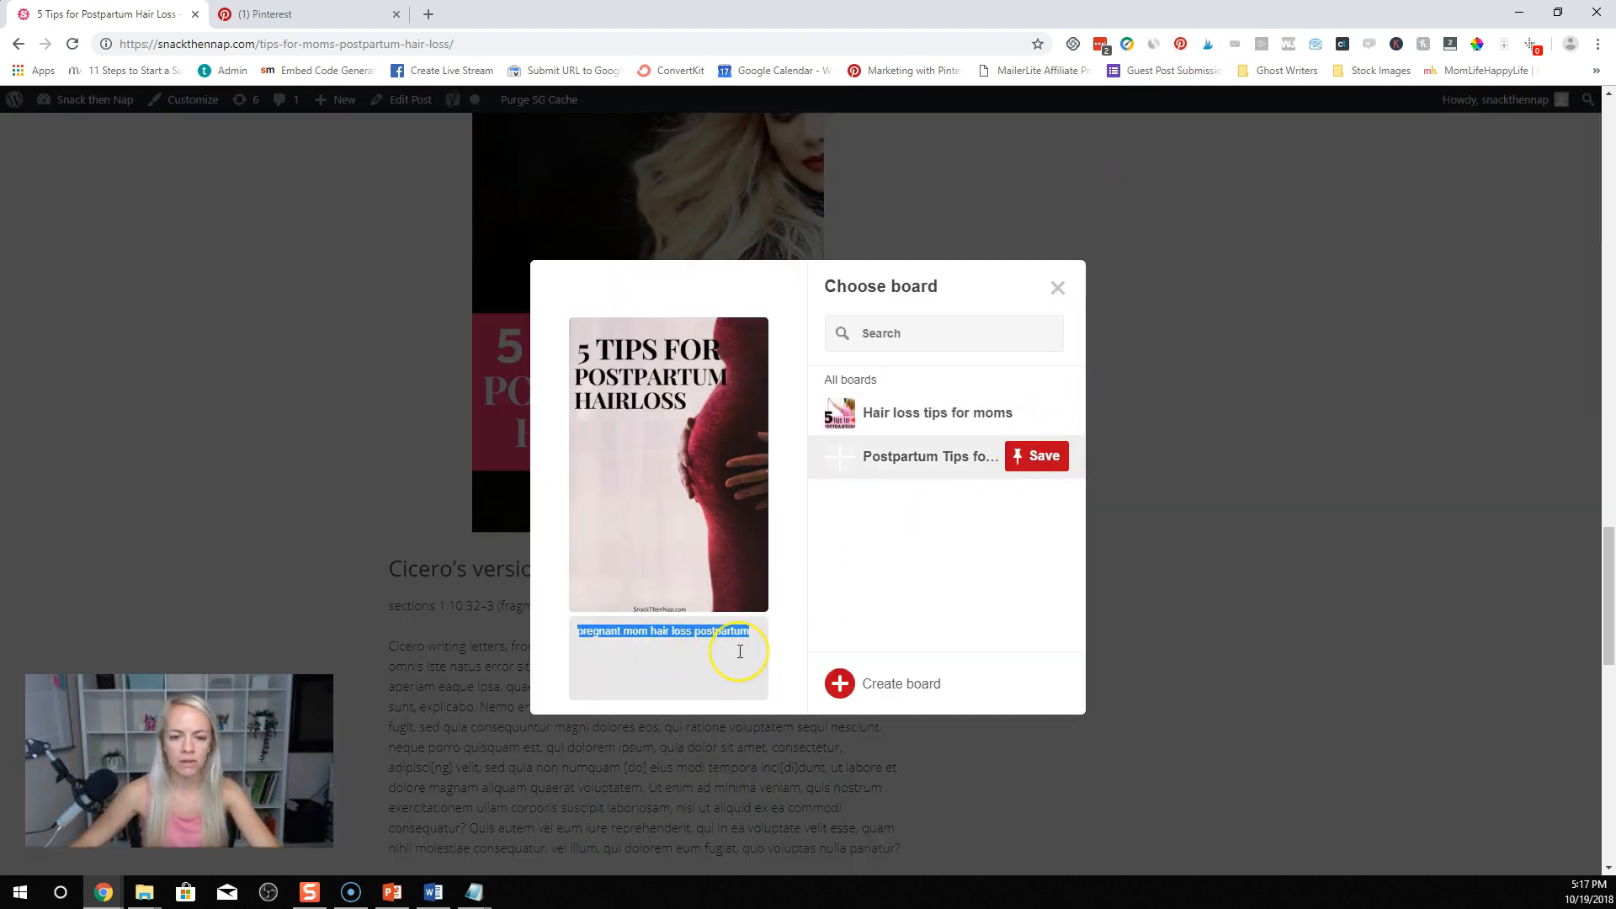
type("Tips for m")
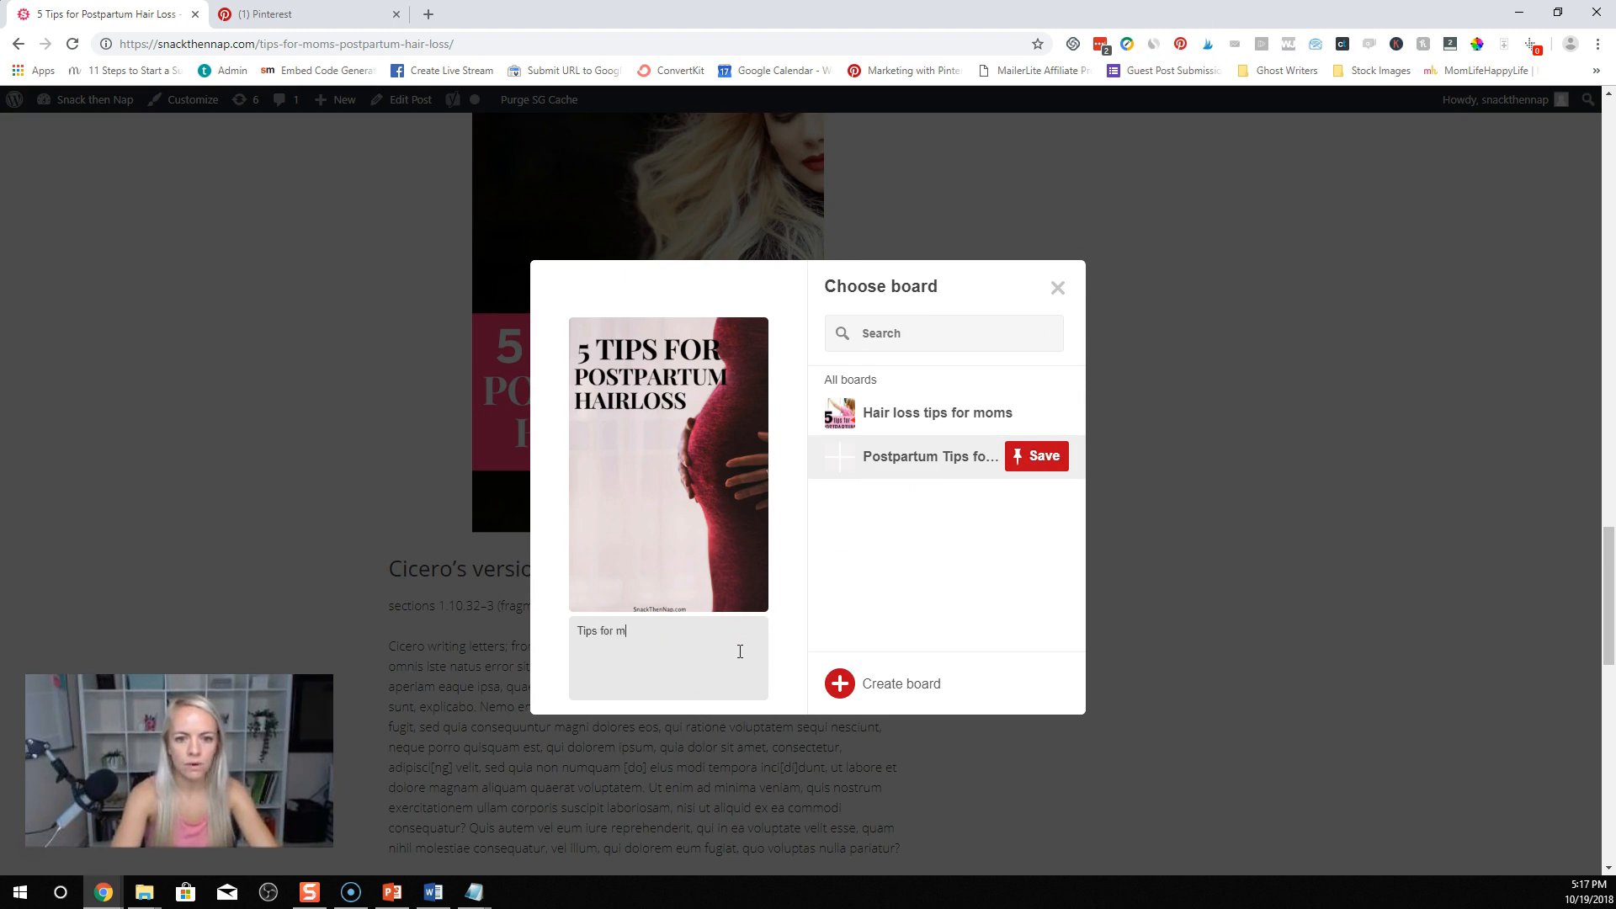
type("oms who suffer and struggle with hair loss and how to grow your hair back quickly")
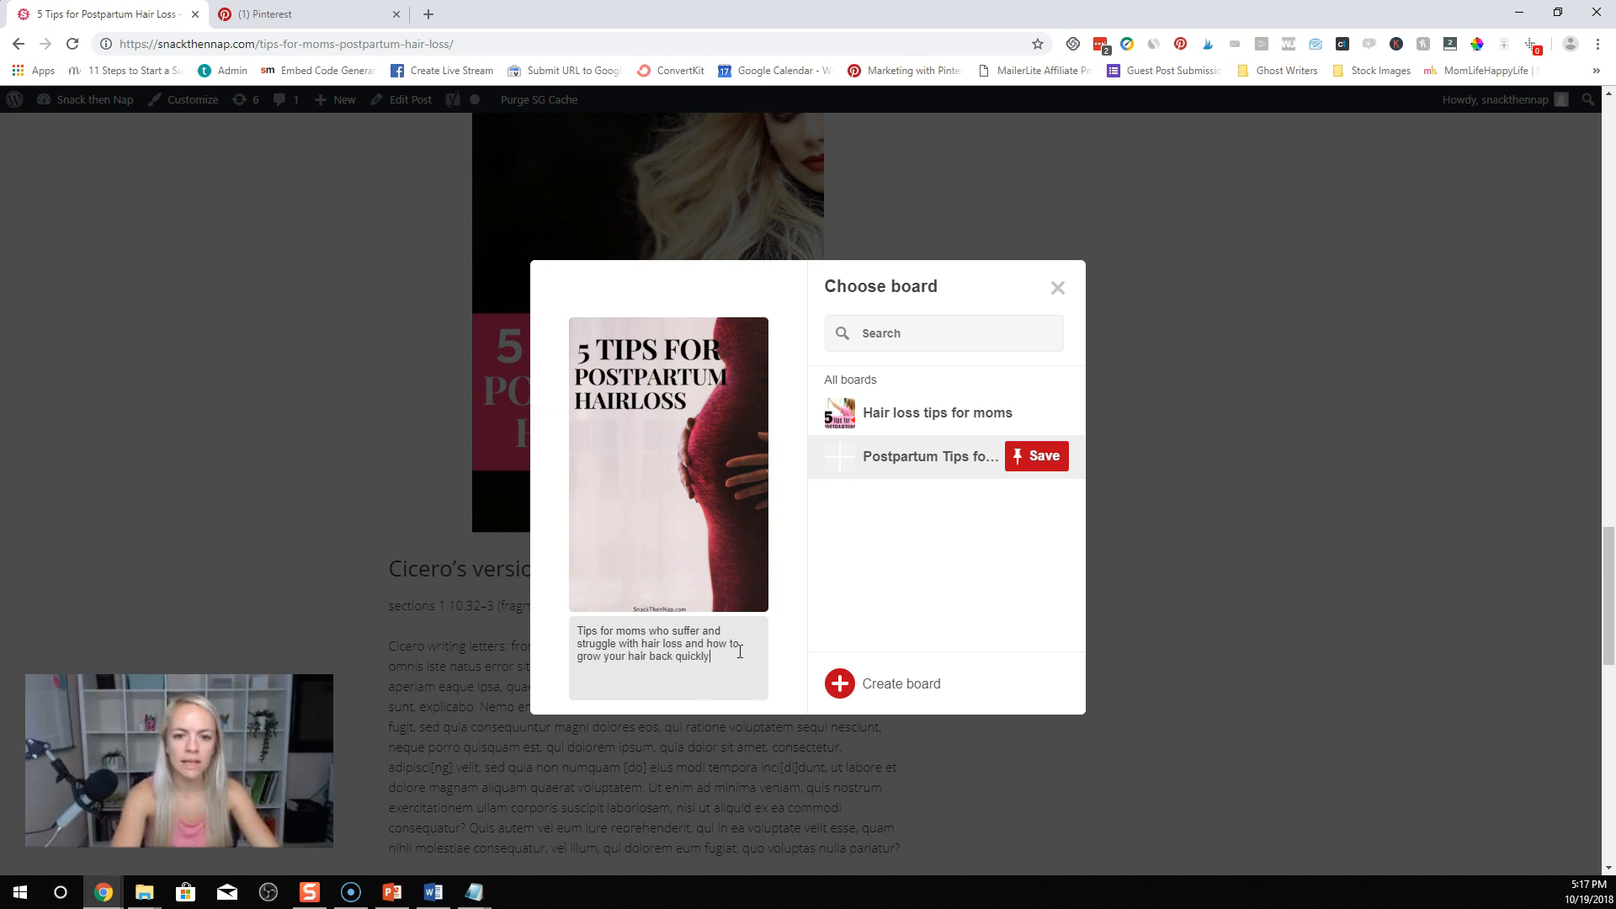
type("gnancy.")
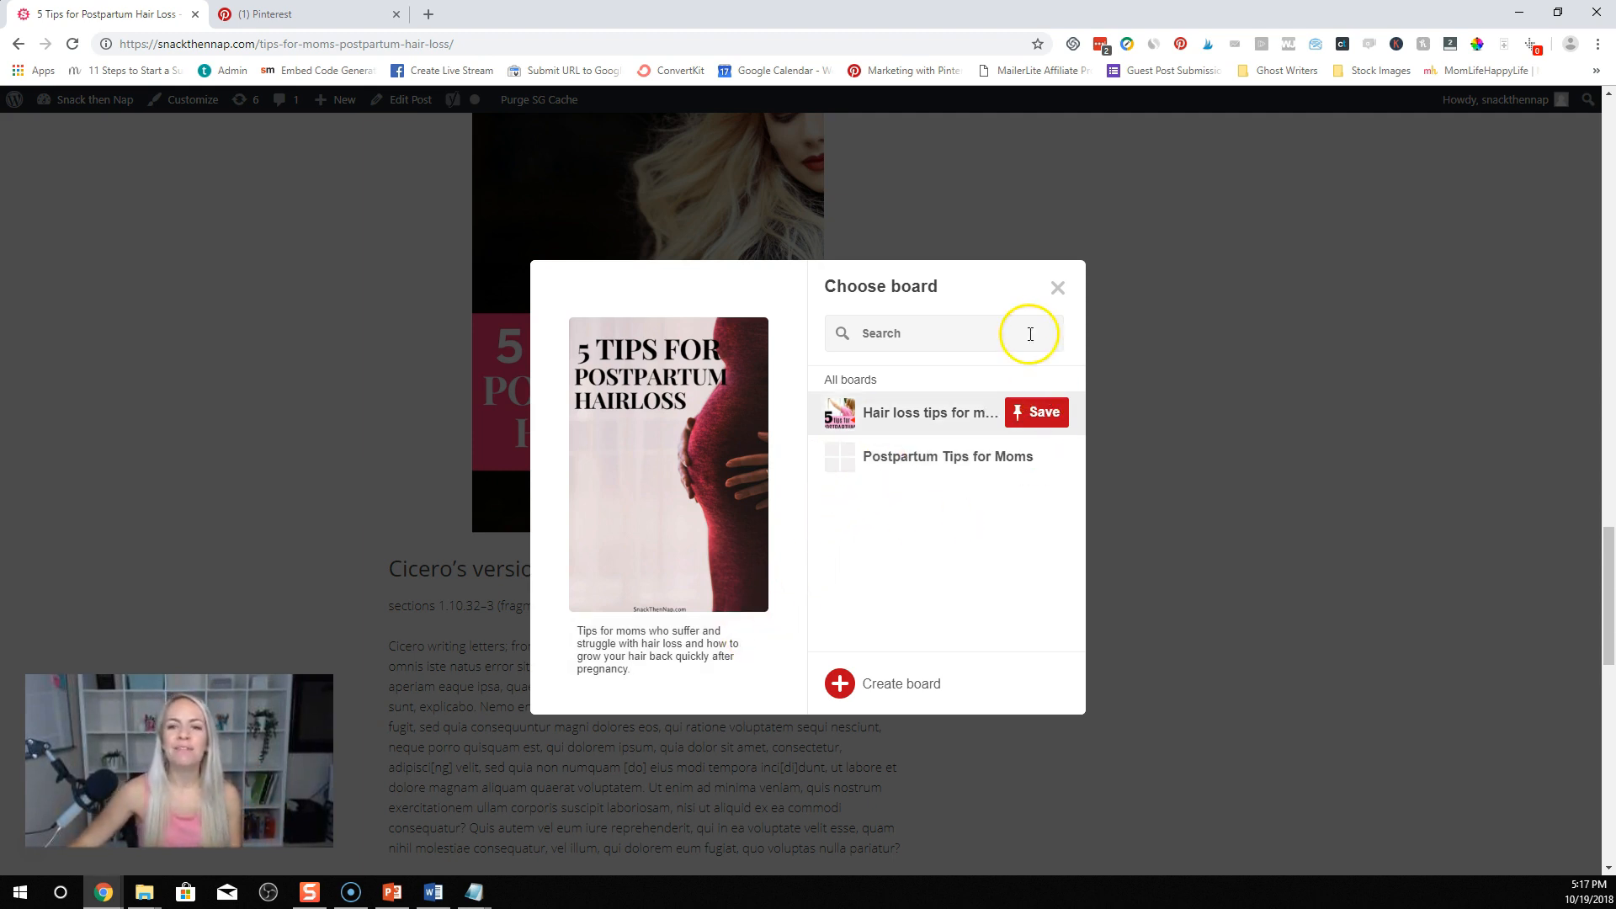
left_click(1040, 465)
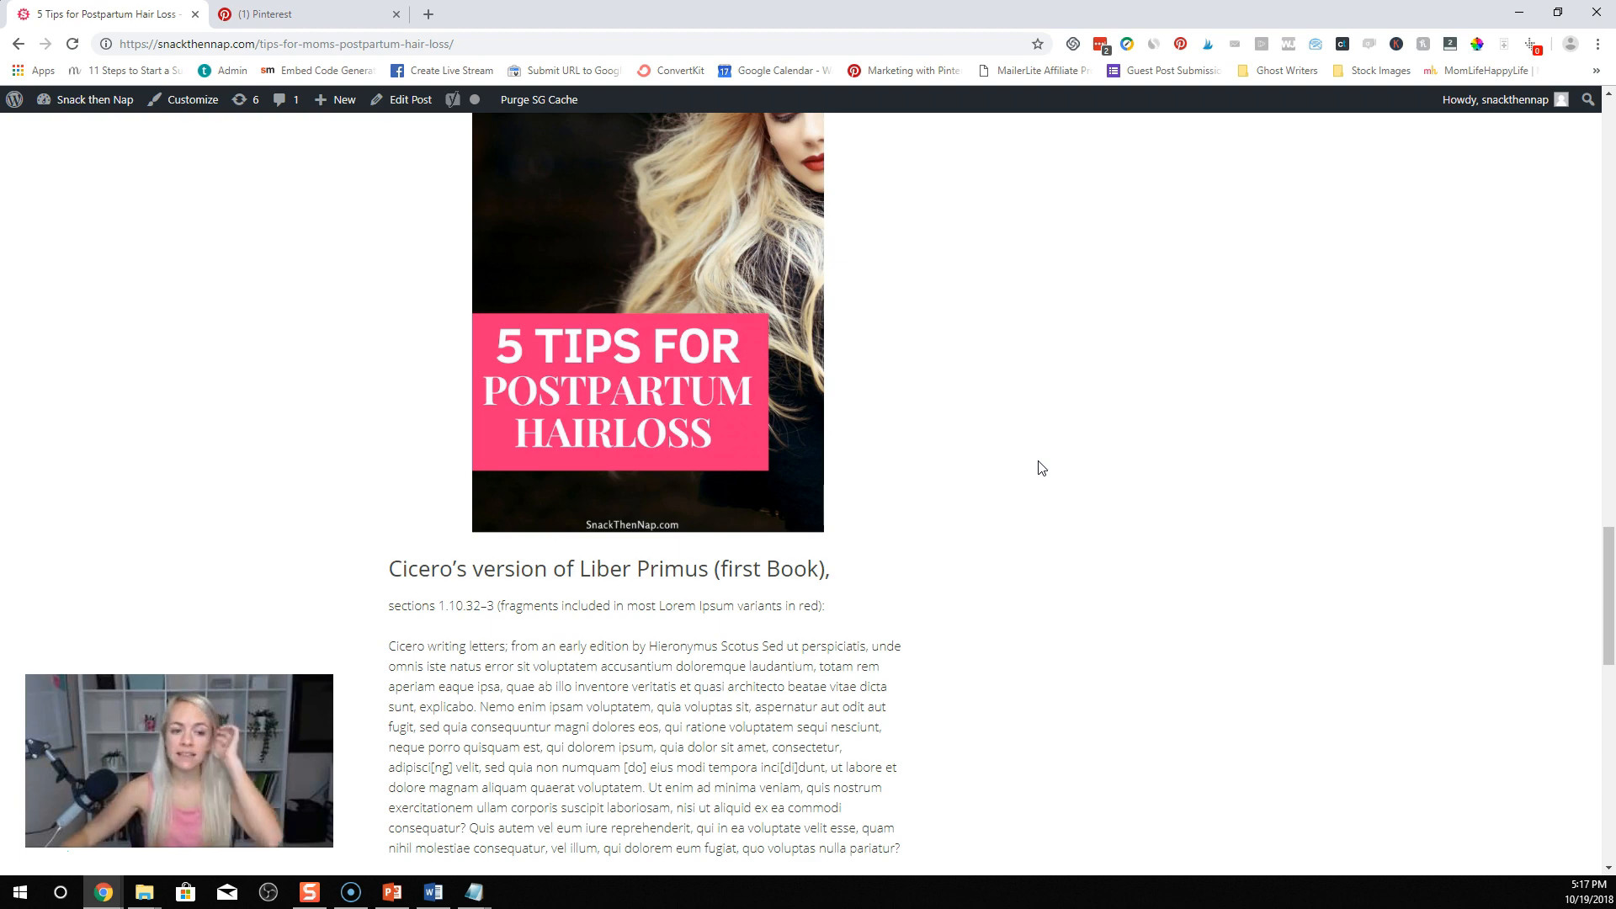
Step: Review the pins on the live post and open the post for editing
scroll(778, 725, "down", 2)
scroll(779, 724, "down", 7)
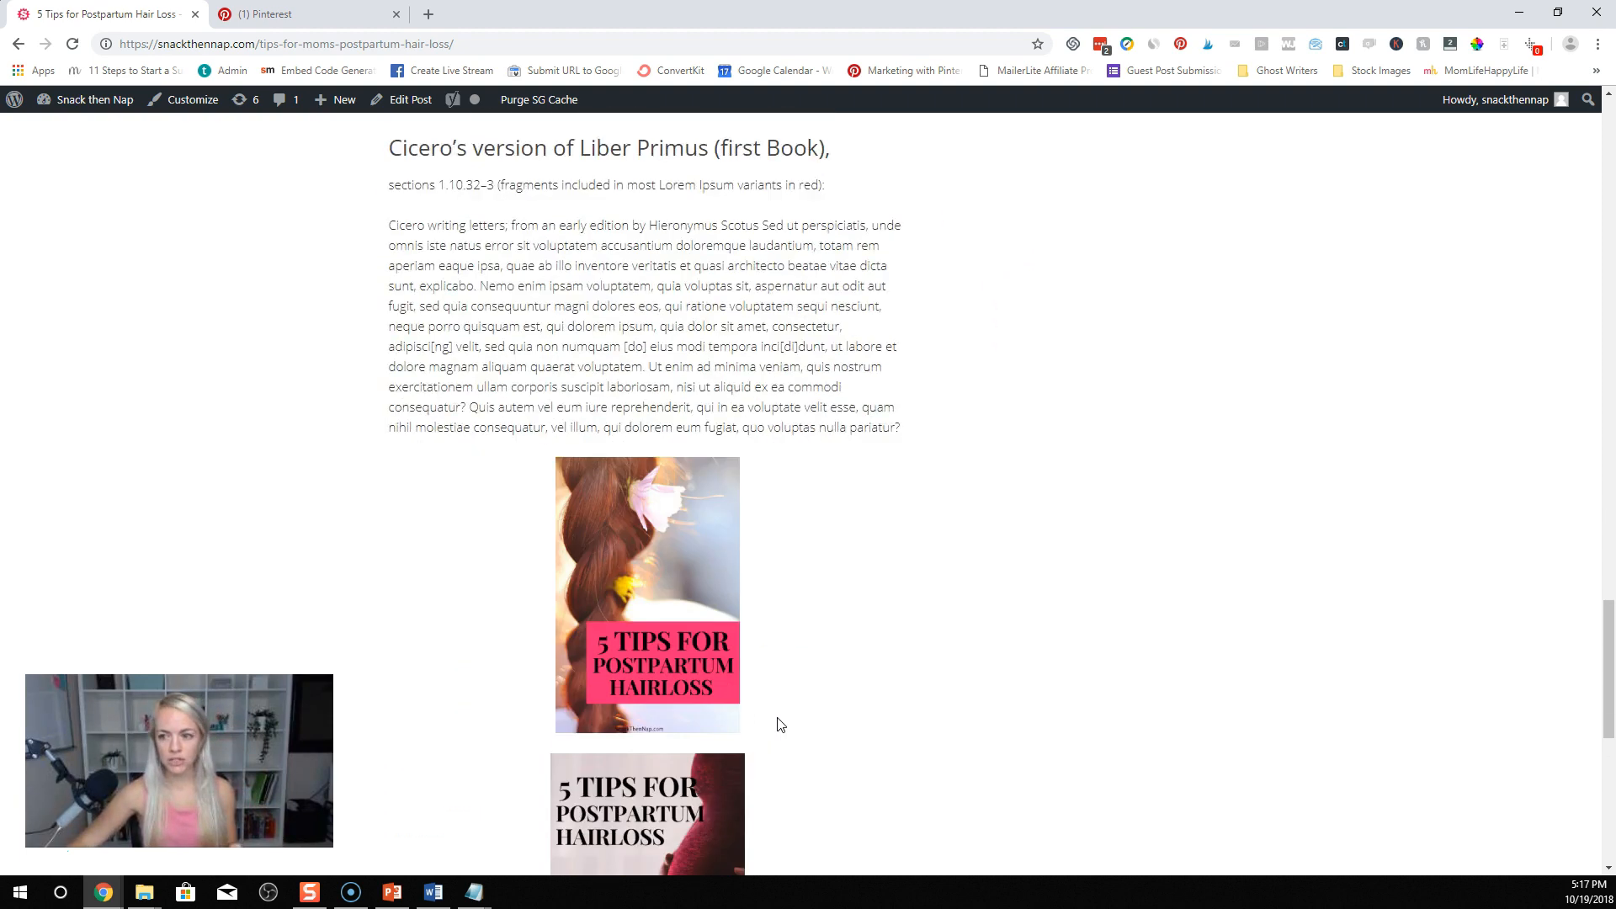
scroll(779, 724, "up", 18)
scroll(774, 543, "up", 13)
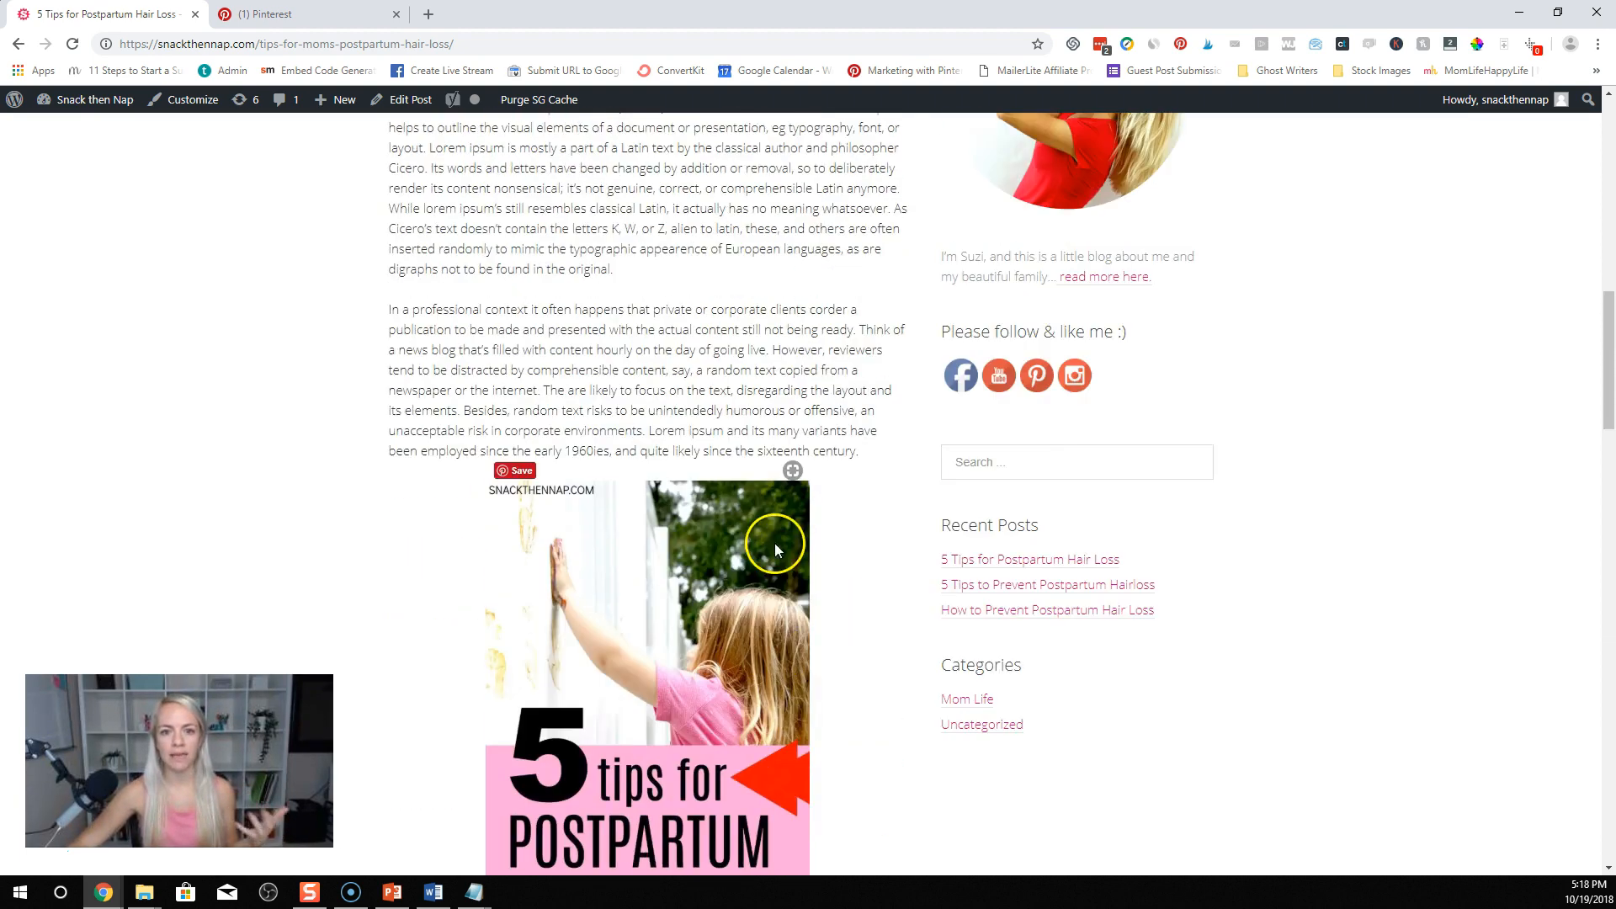
scroll(756, 526, "down", 6)
scroll(755, 527, "down", 15)
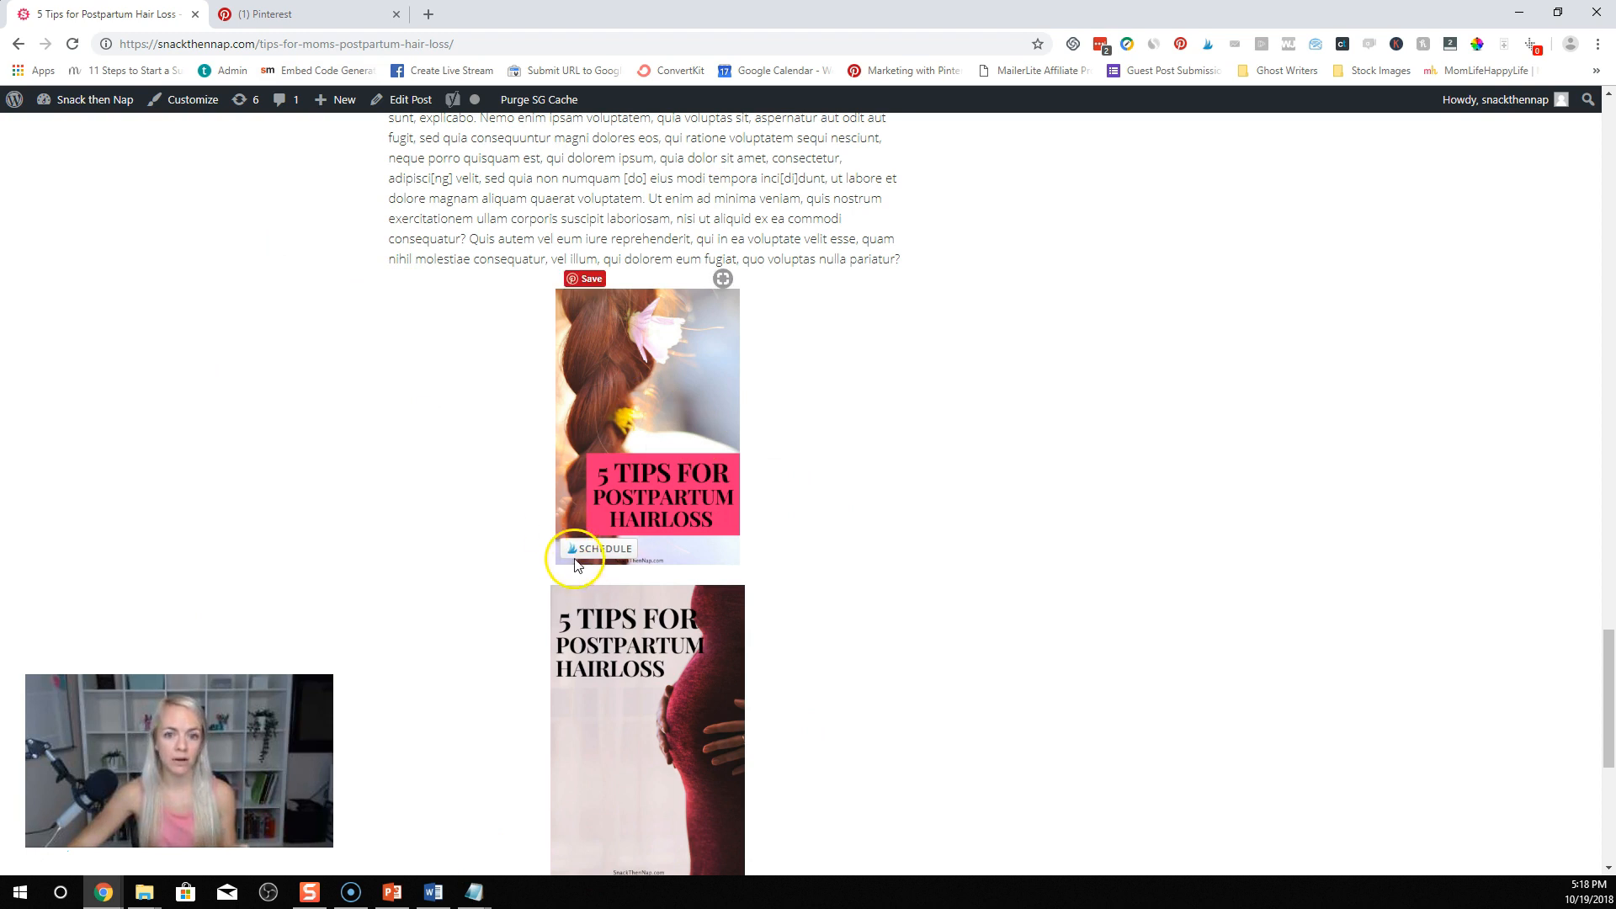
left_click(403, 104)
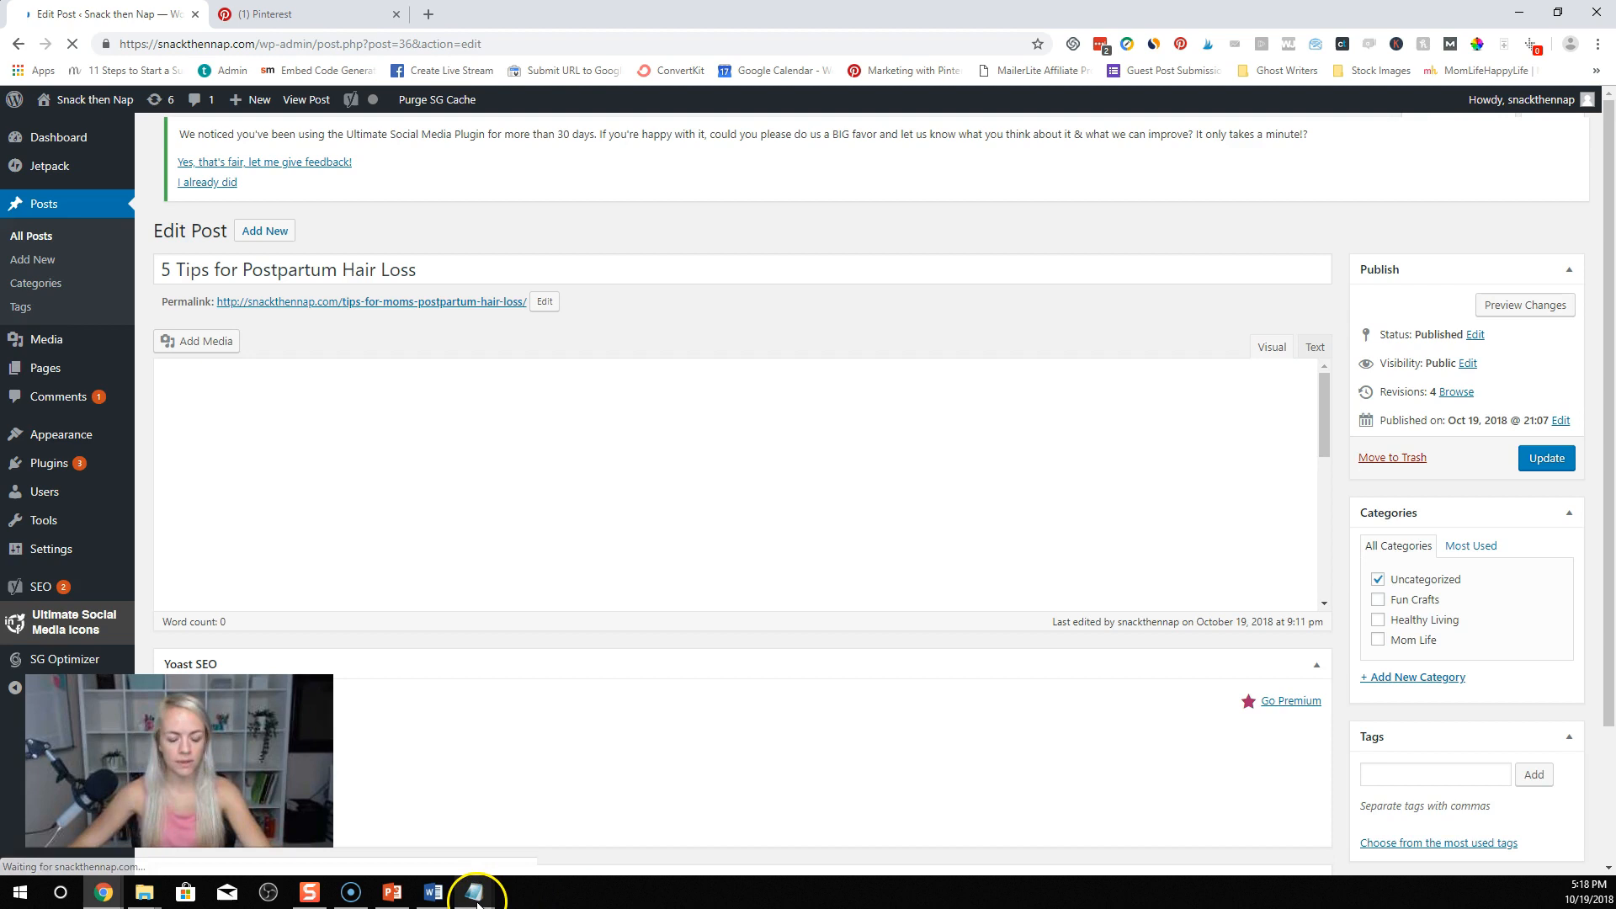
Step: Switch to Notepad's "hide image html.txt", copy the opening tag <div style="display:none;"> and return to the post editor
mouse_move(477, 891)
left_click(447, 851)
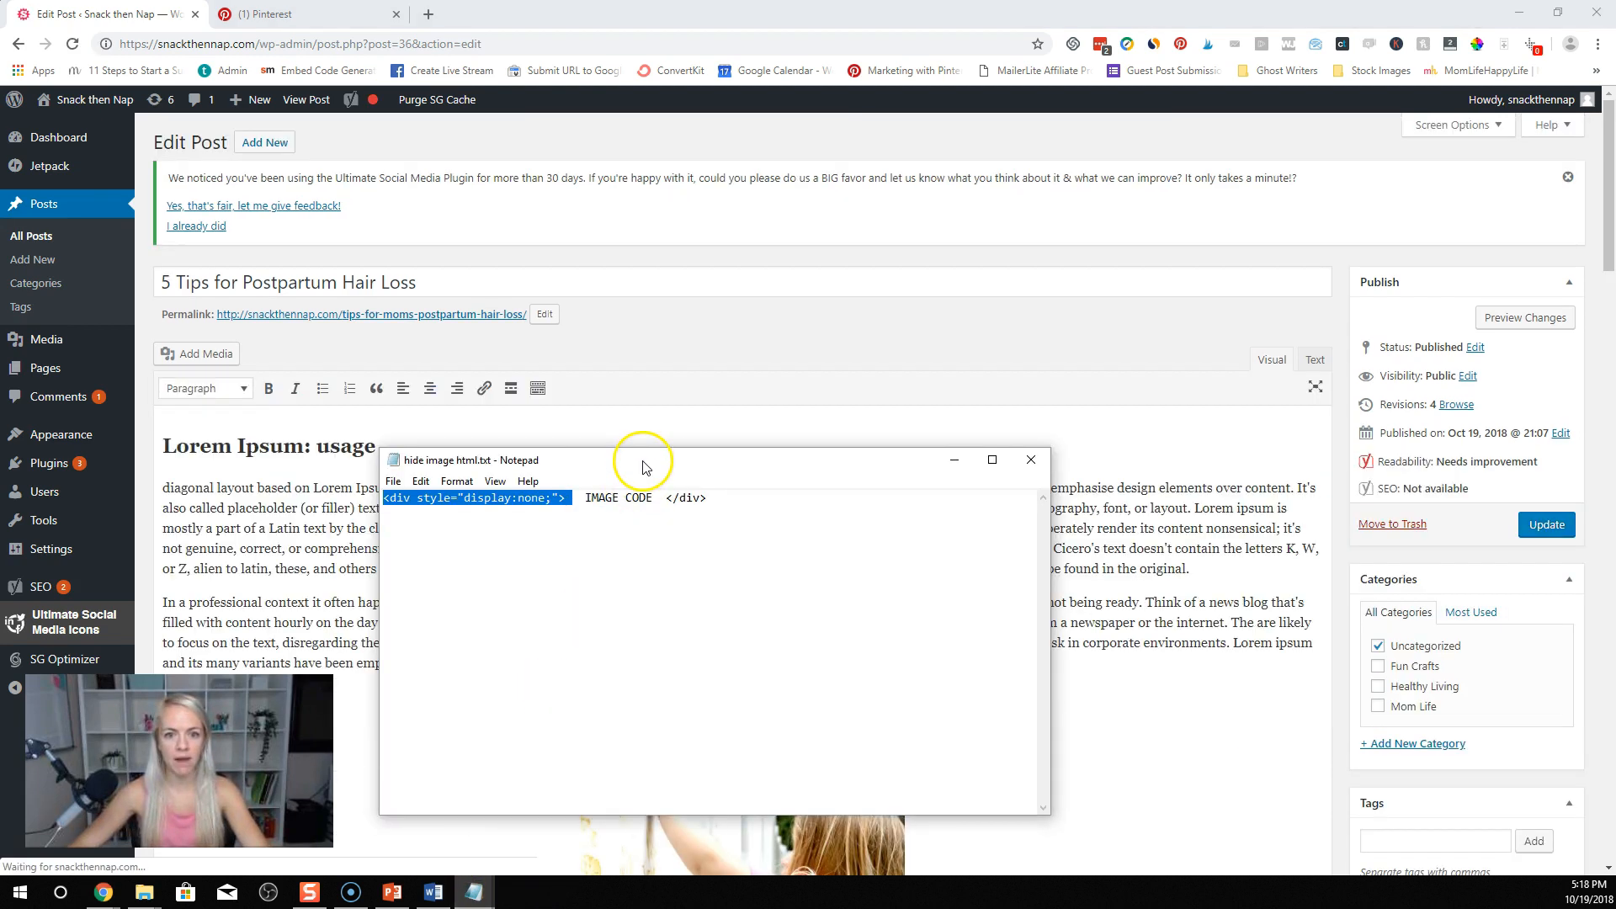
left_click_drag(642, 463, 651, 470)
left_click(548, 548)
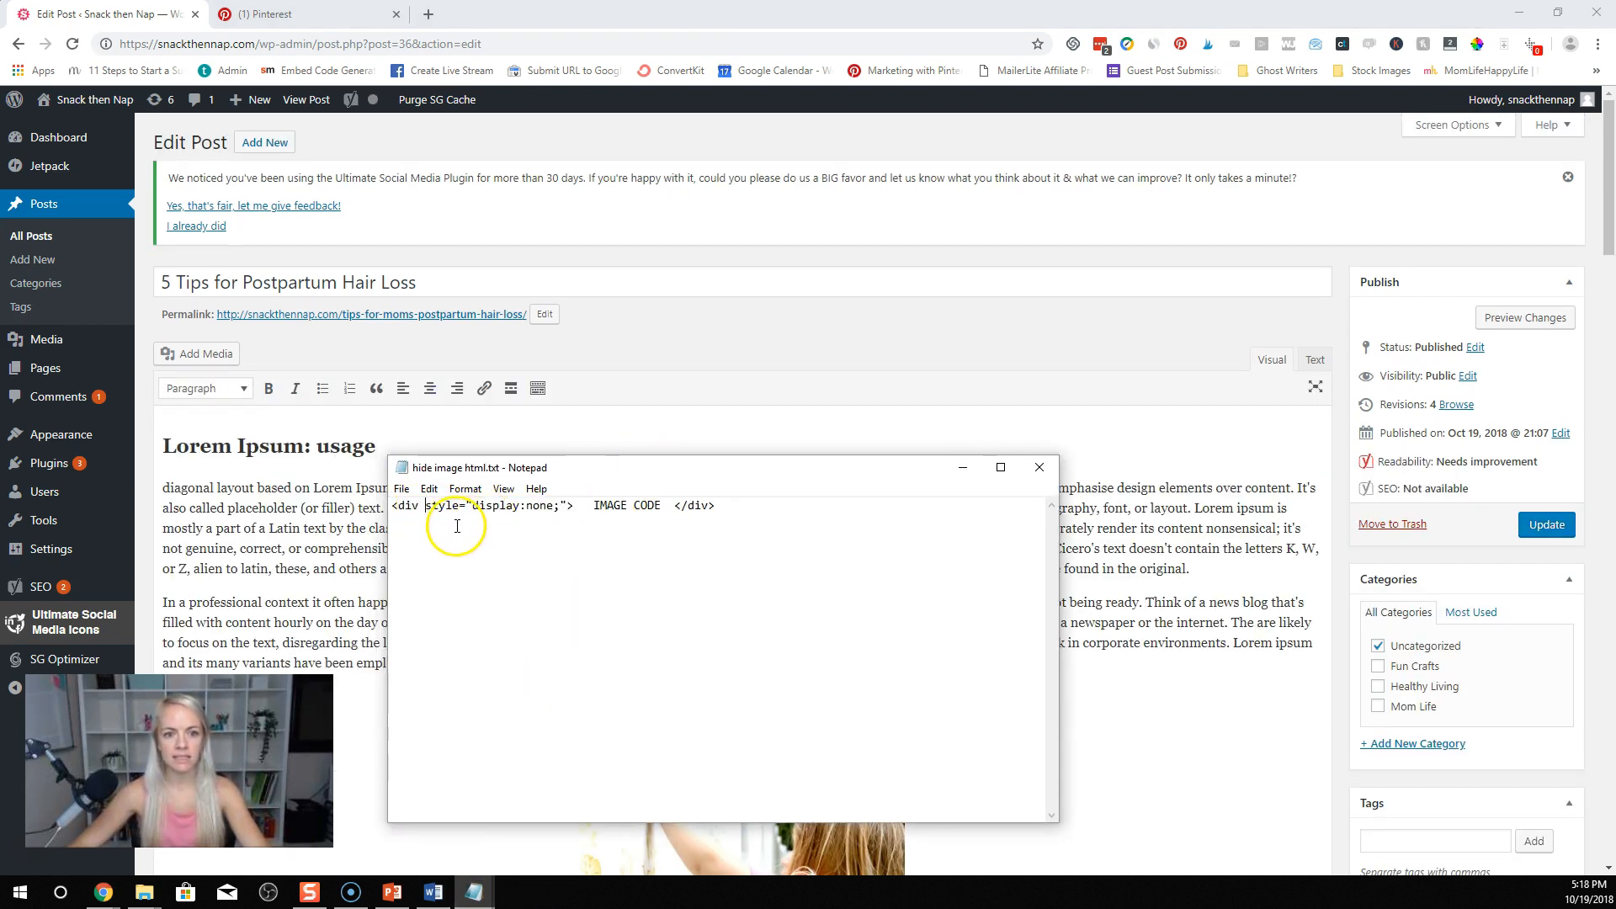
left_click_drag(580, 505, 389, 506)
key("ctrl+c")
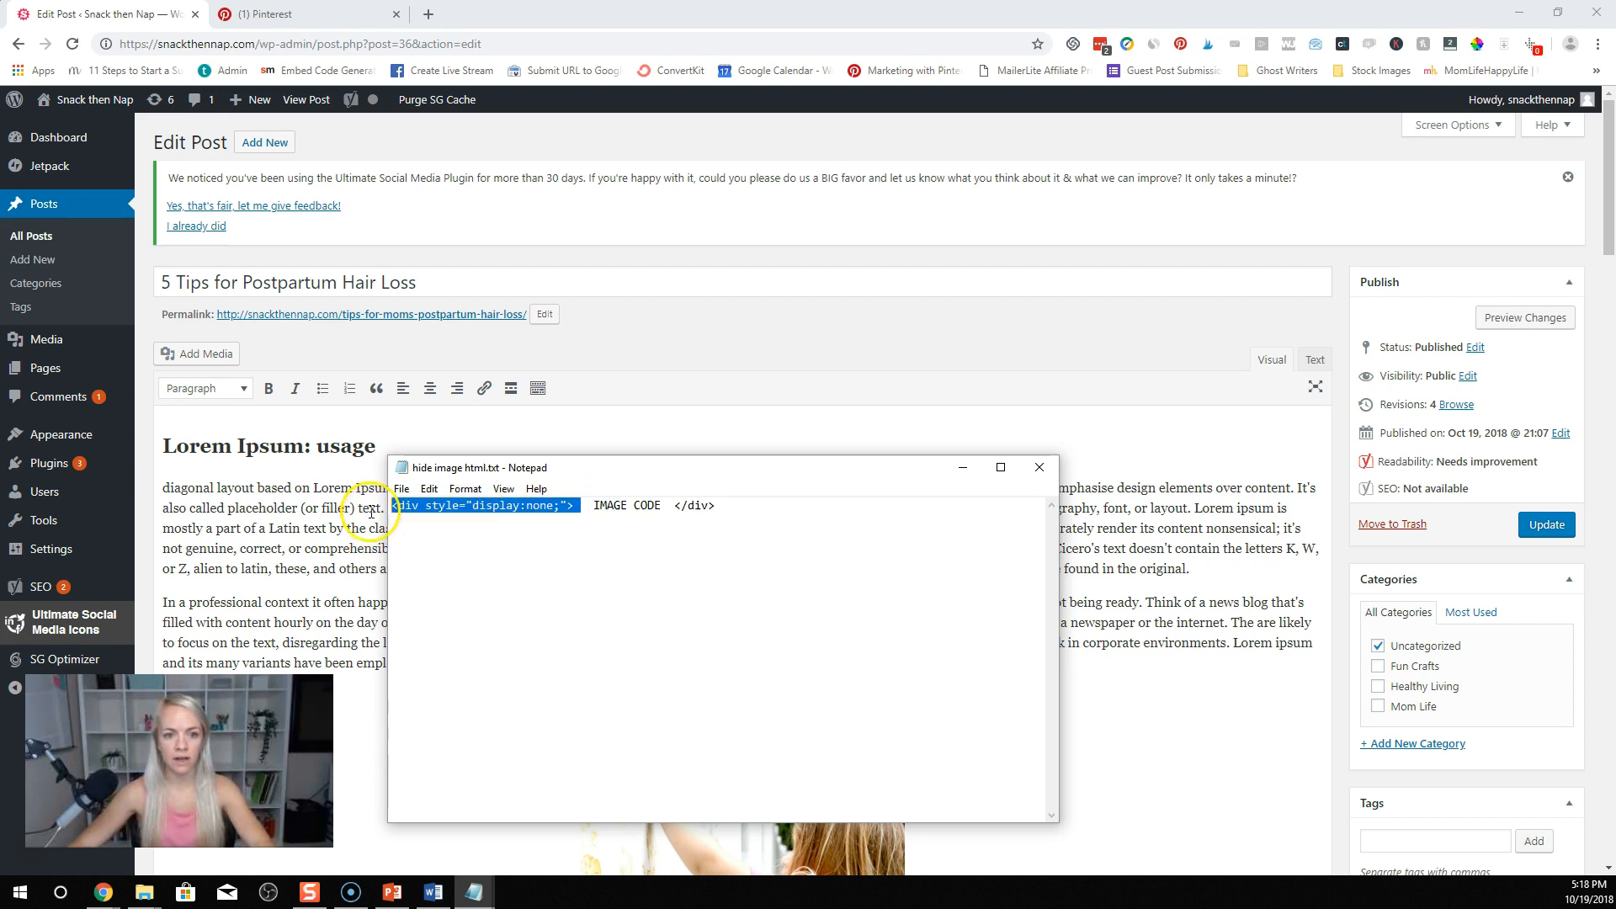
left_click(1165, 346)
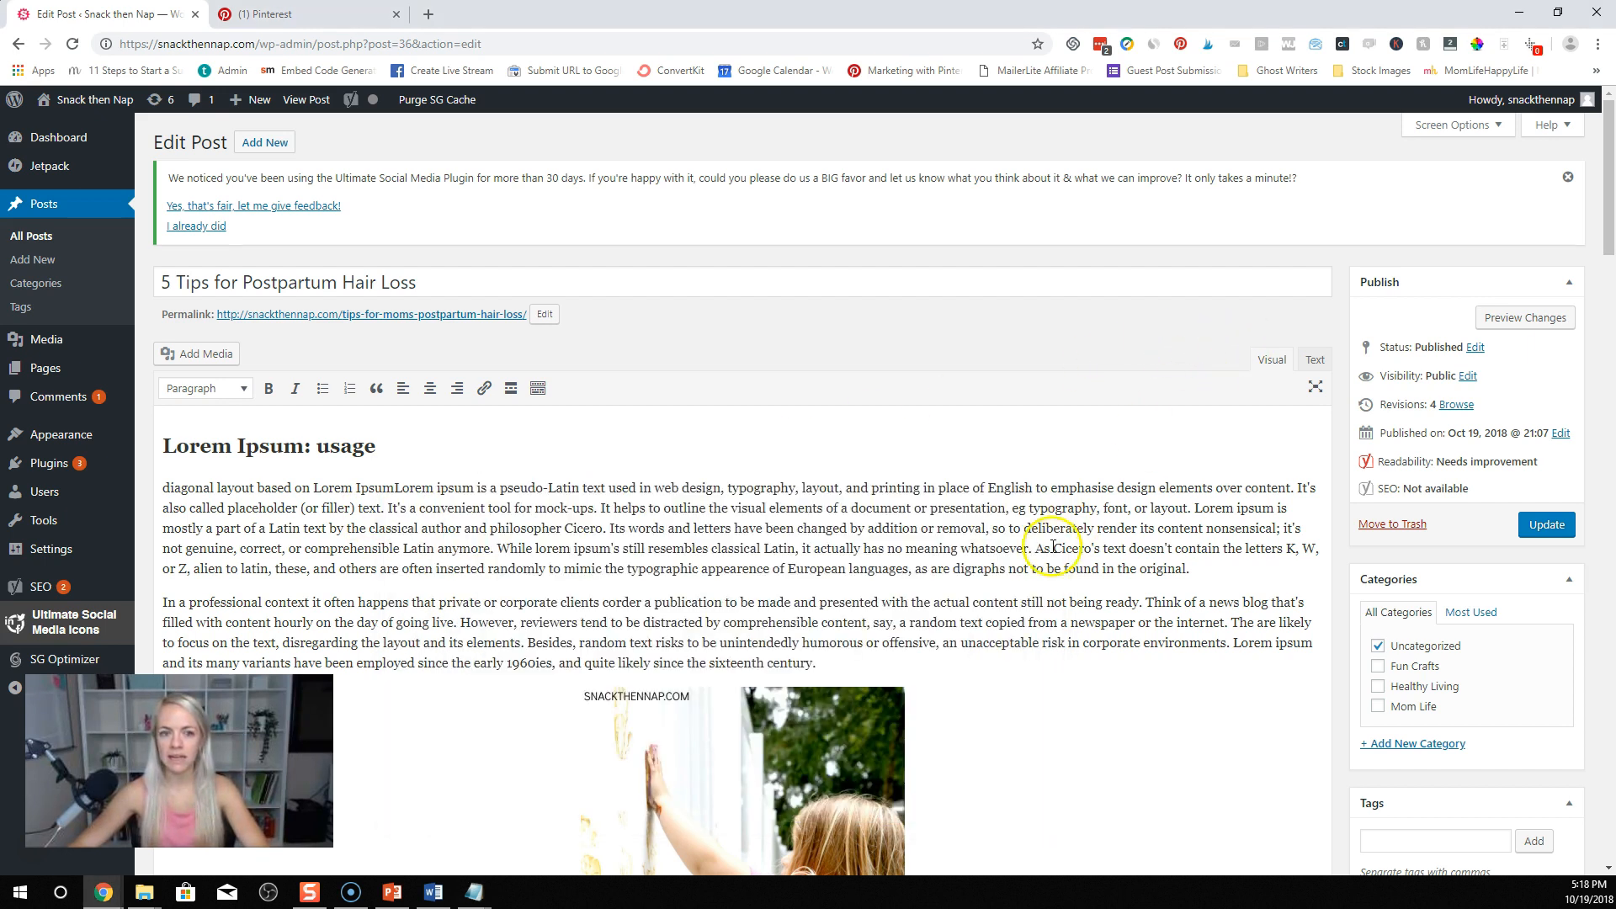
Step: In the post's HTML, insert <div style="display:none;"> before the braided-hair image code and "</div<" after it
left_click(1318, 366)
scroll(797, 570, "down", 9)
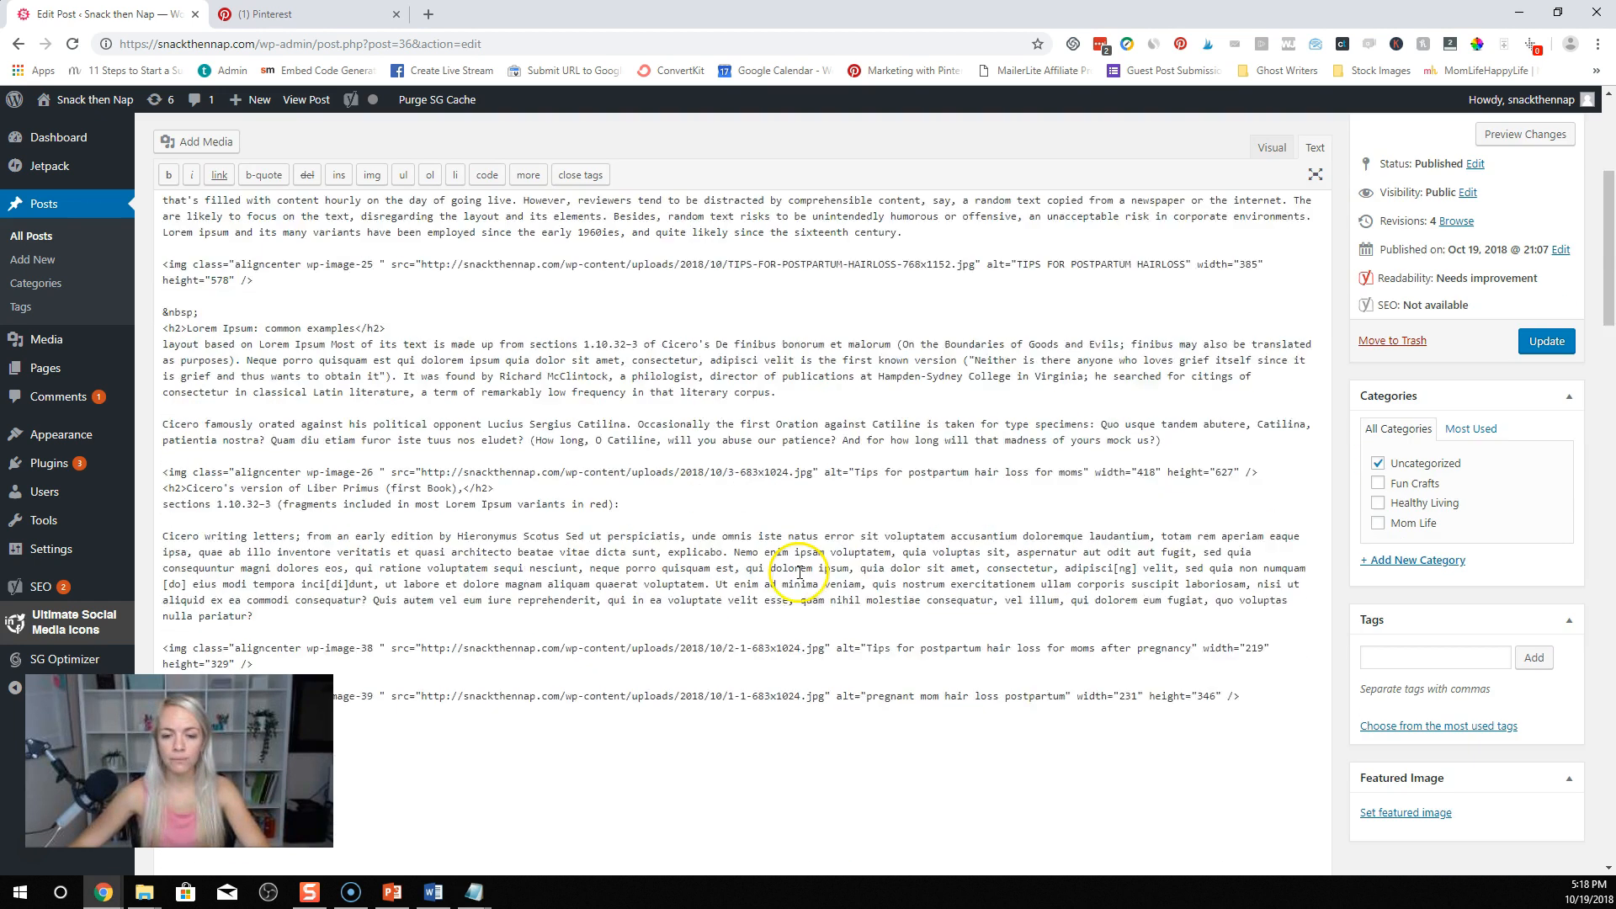
scroll(797, 570, "up", 3)
left_click(165, 422)
key("ctrl+v")
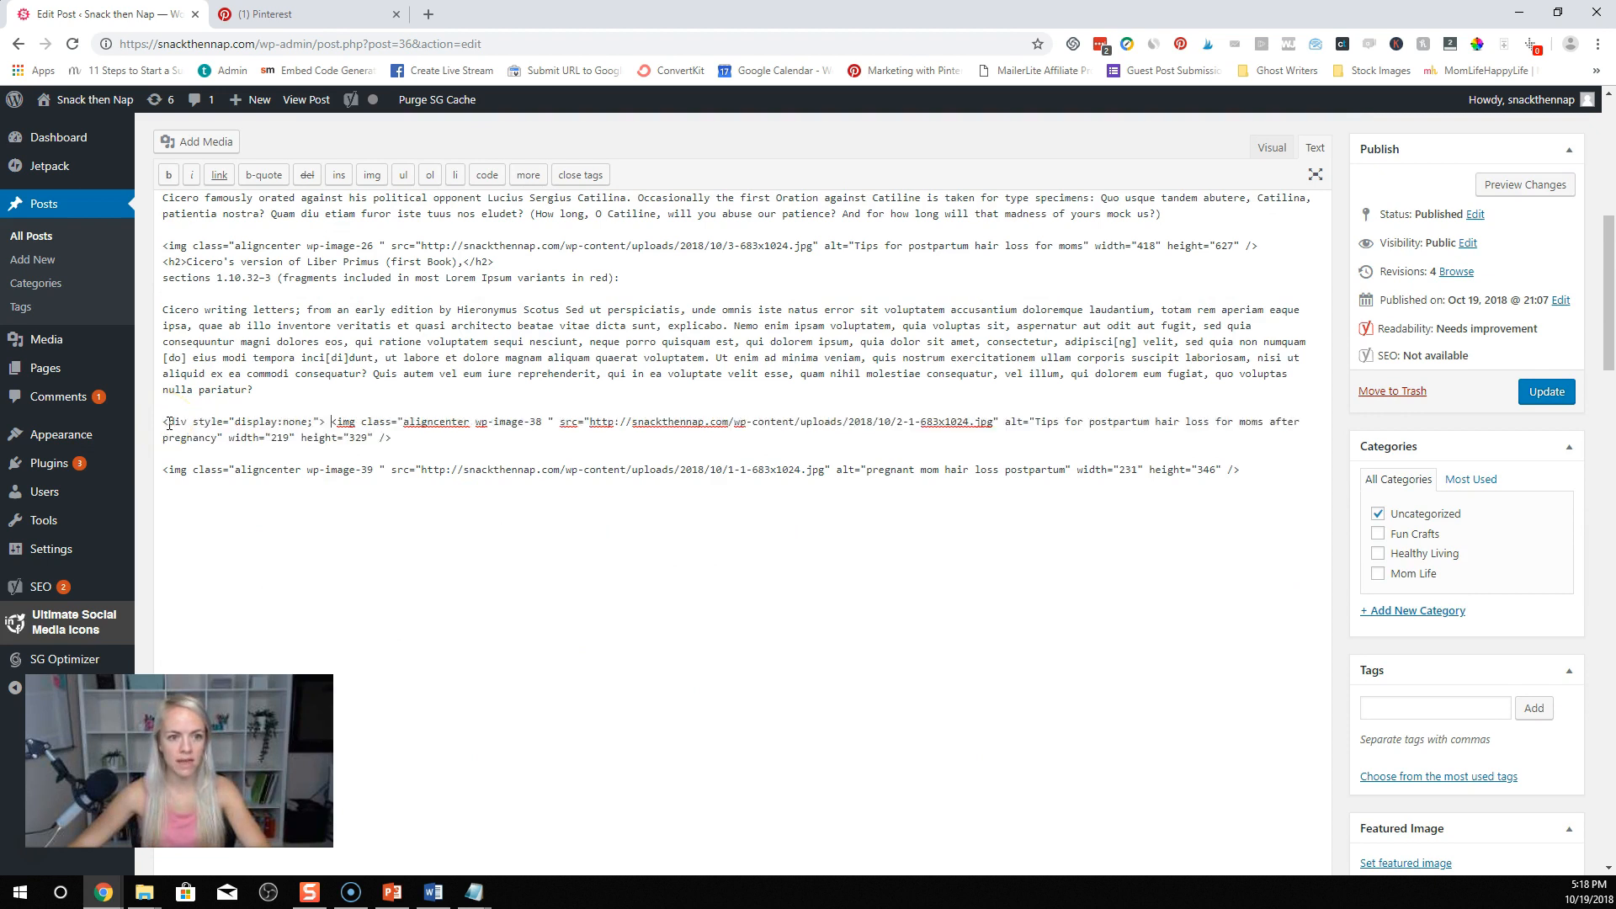
left_click(430, 444)
type("</d")
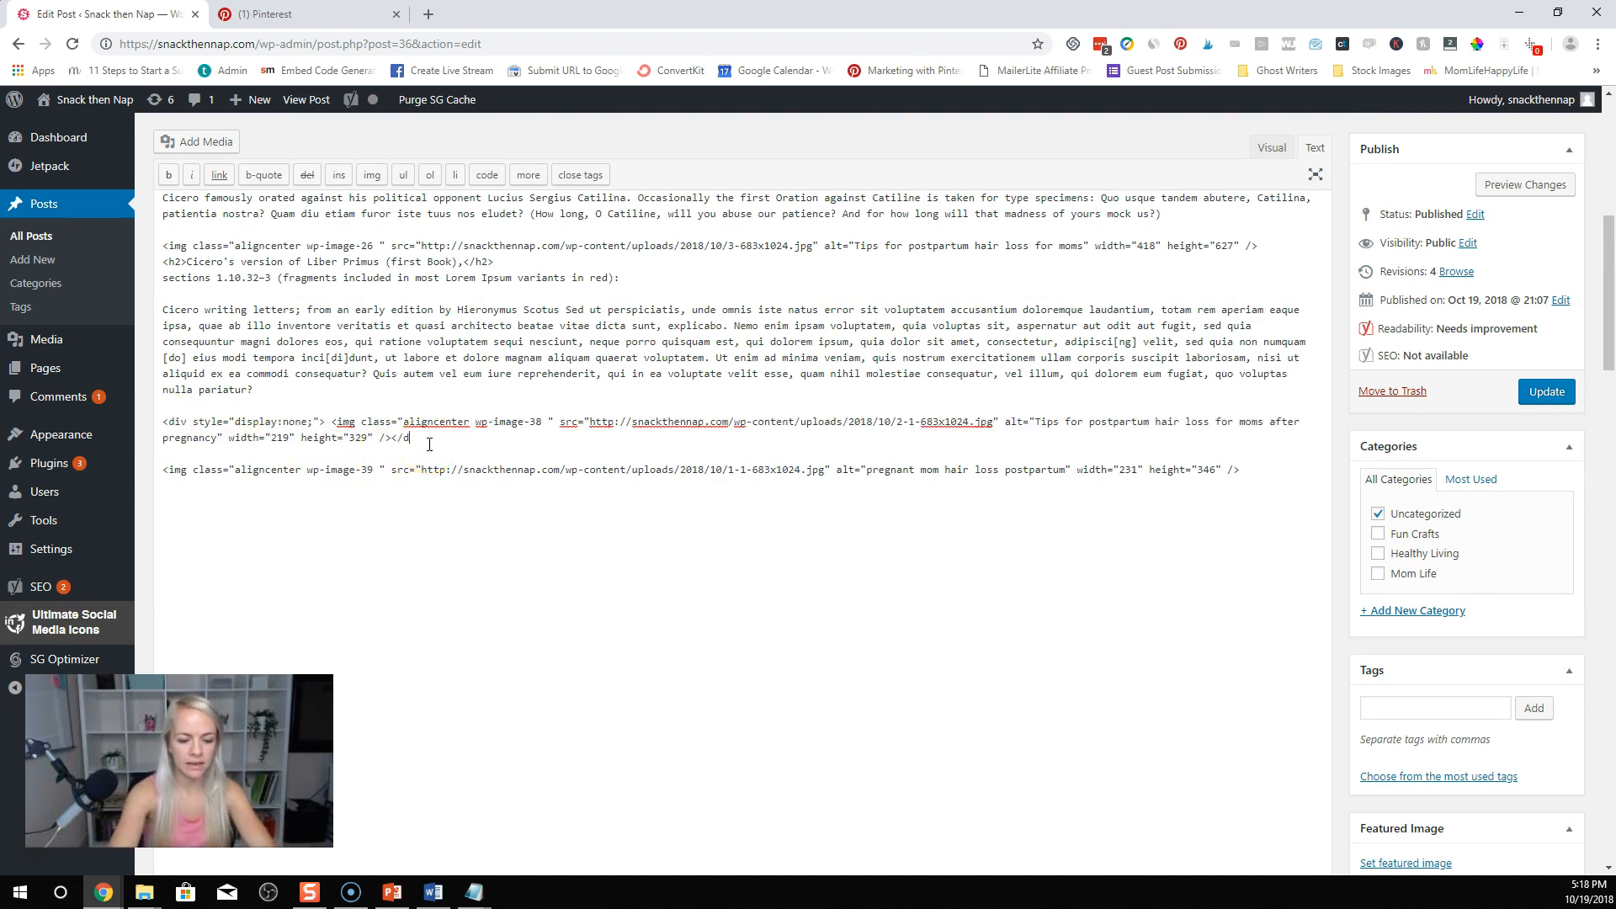
type("iv<")
Step: Wrap the pregnant-belly image code in <div style="display:none;"> and </div>
left_click(161, 468)
key("ctrl+v")
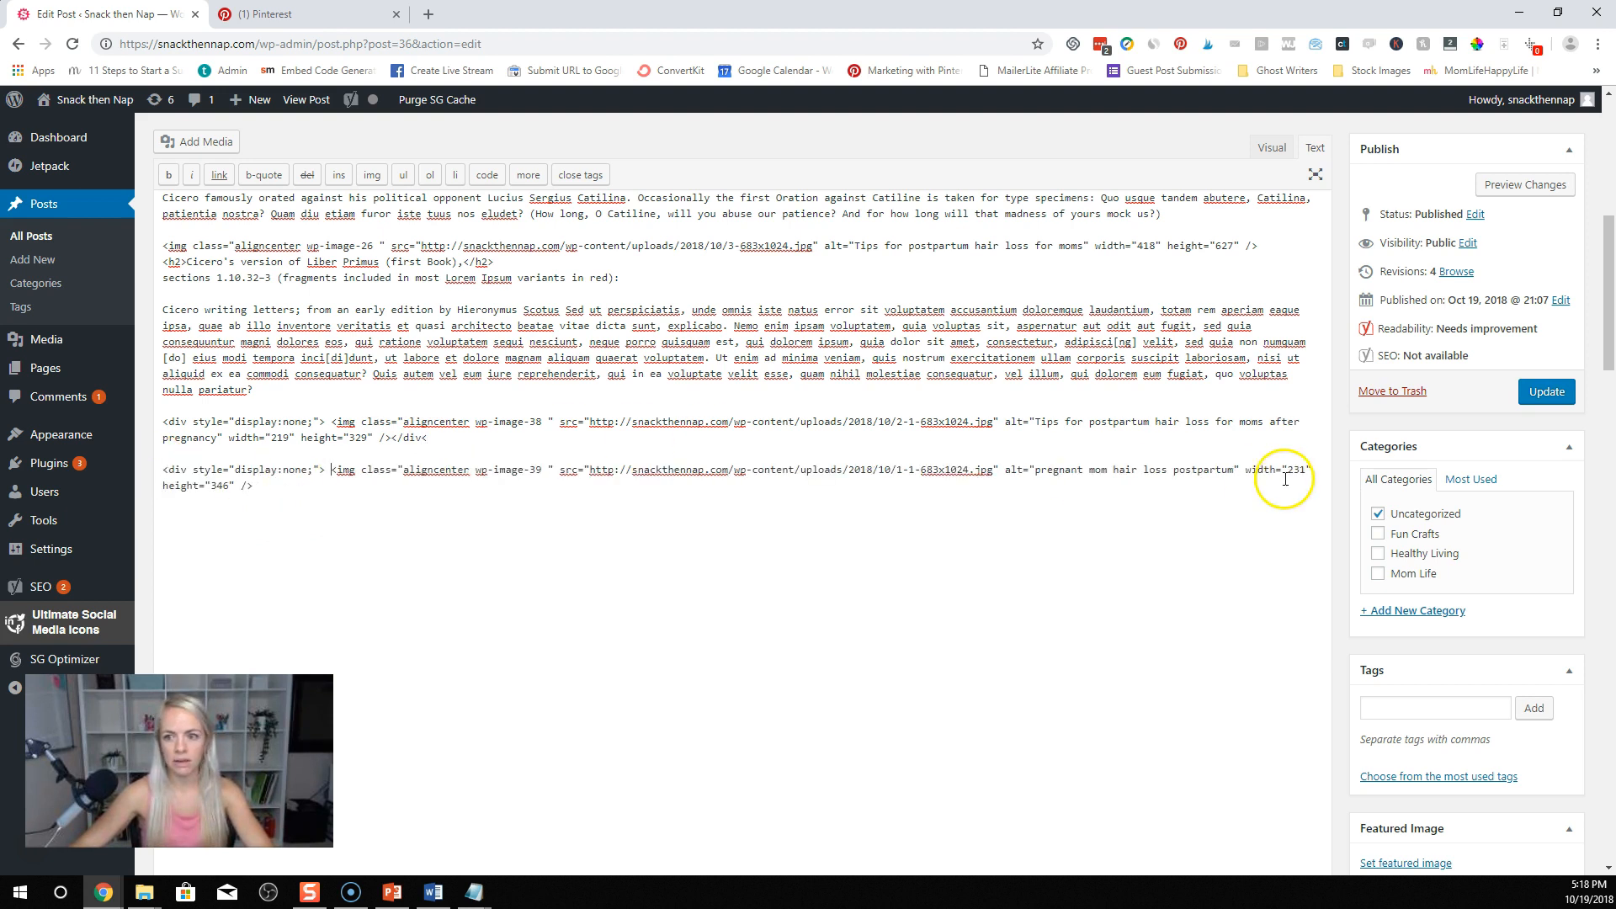
type("</div>")
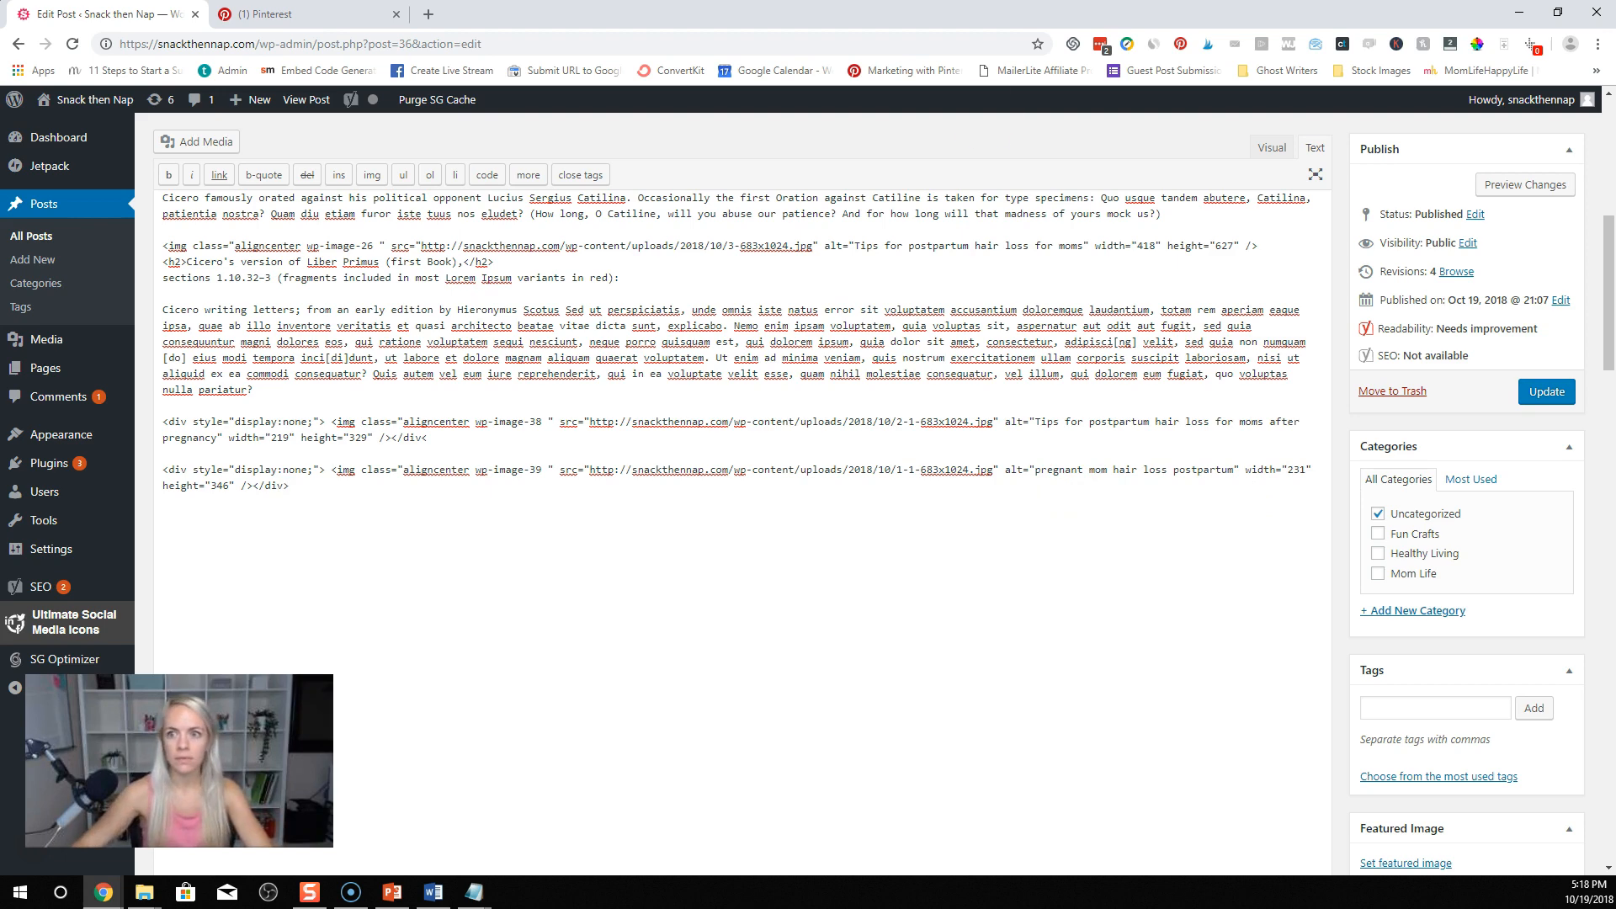
Step: Check the post in the visual editor and update the published post
left_click(1271, 149)
scroll(920, 425, "down", 15)
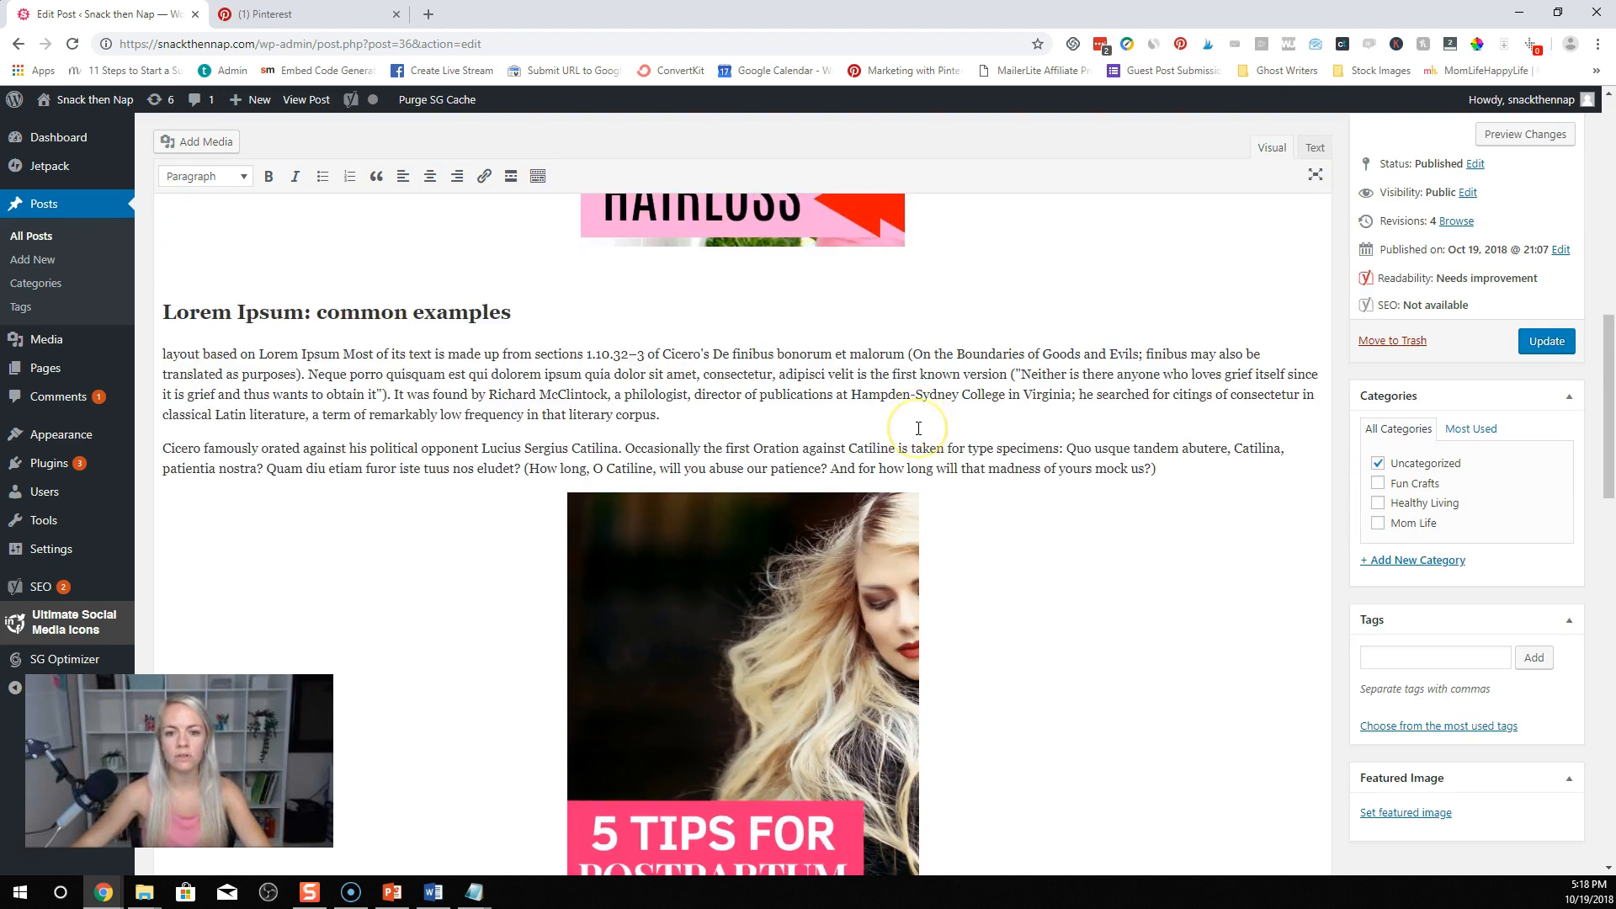
scroll(917, 404, "up", 4)
scroll(918, 391, "up", 9)
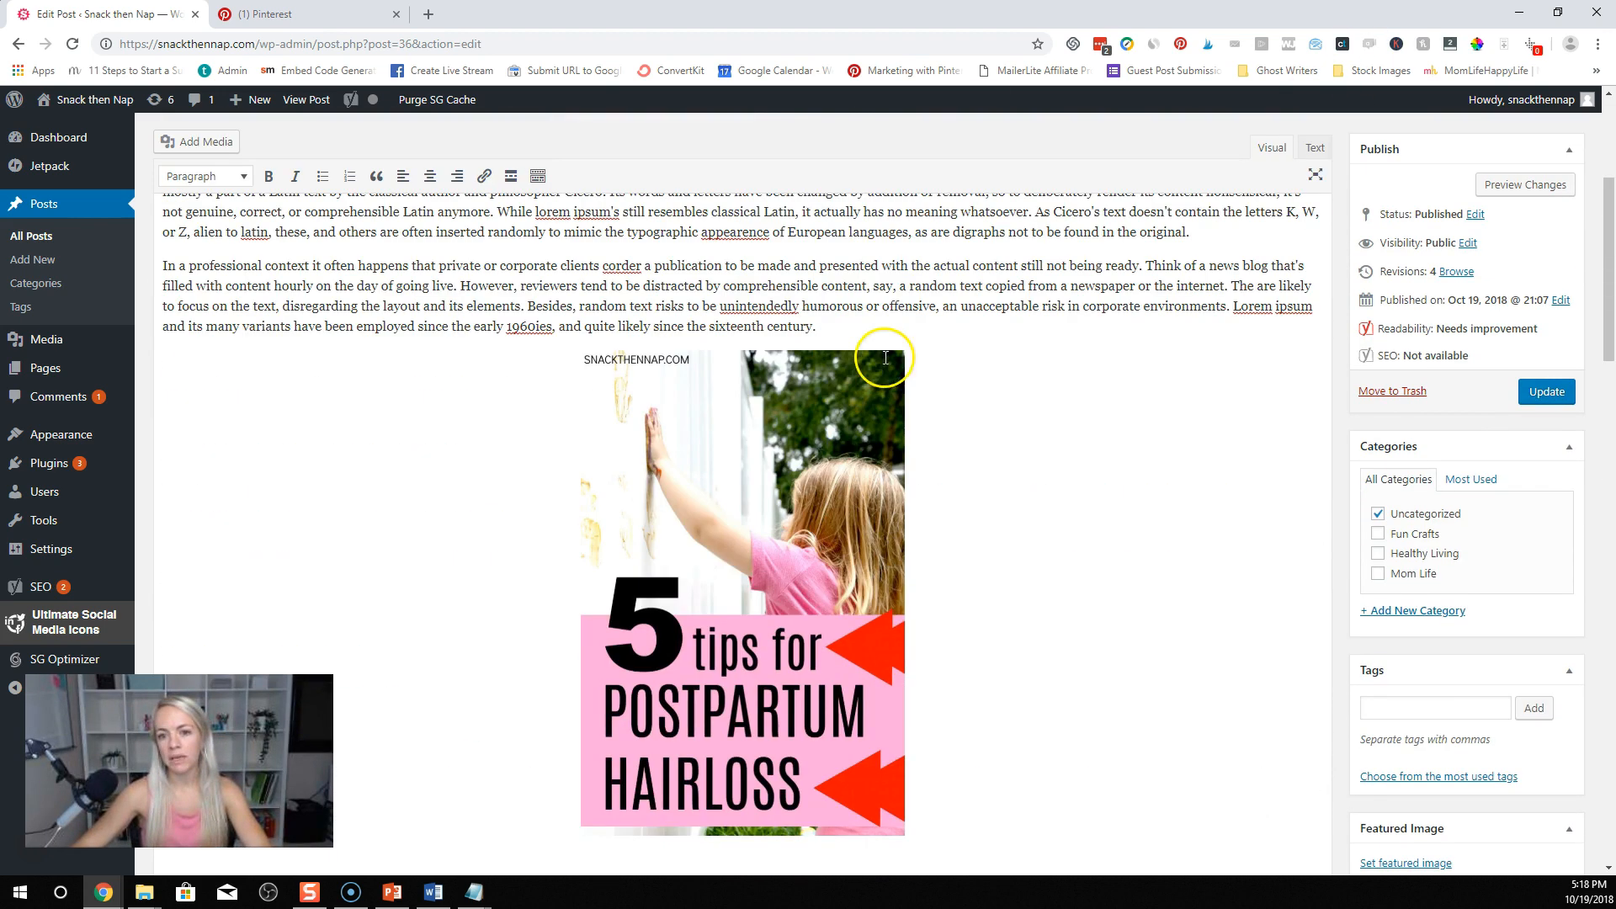
left_click(1524, 394)
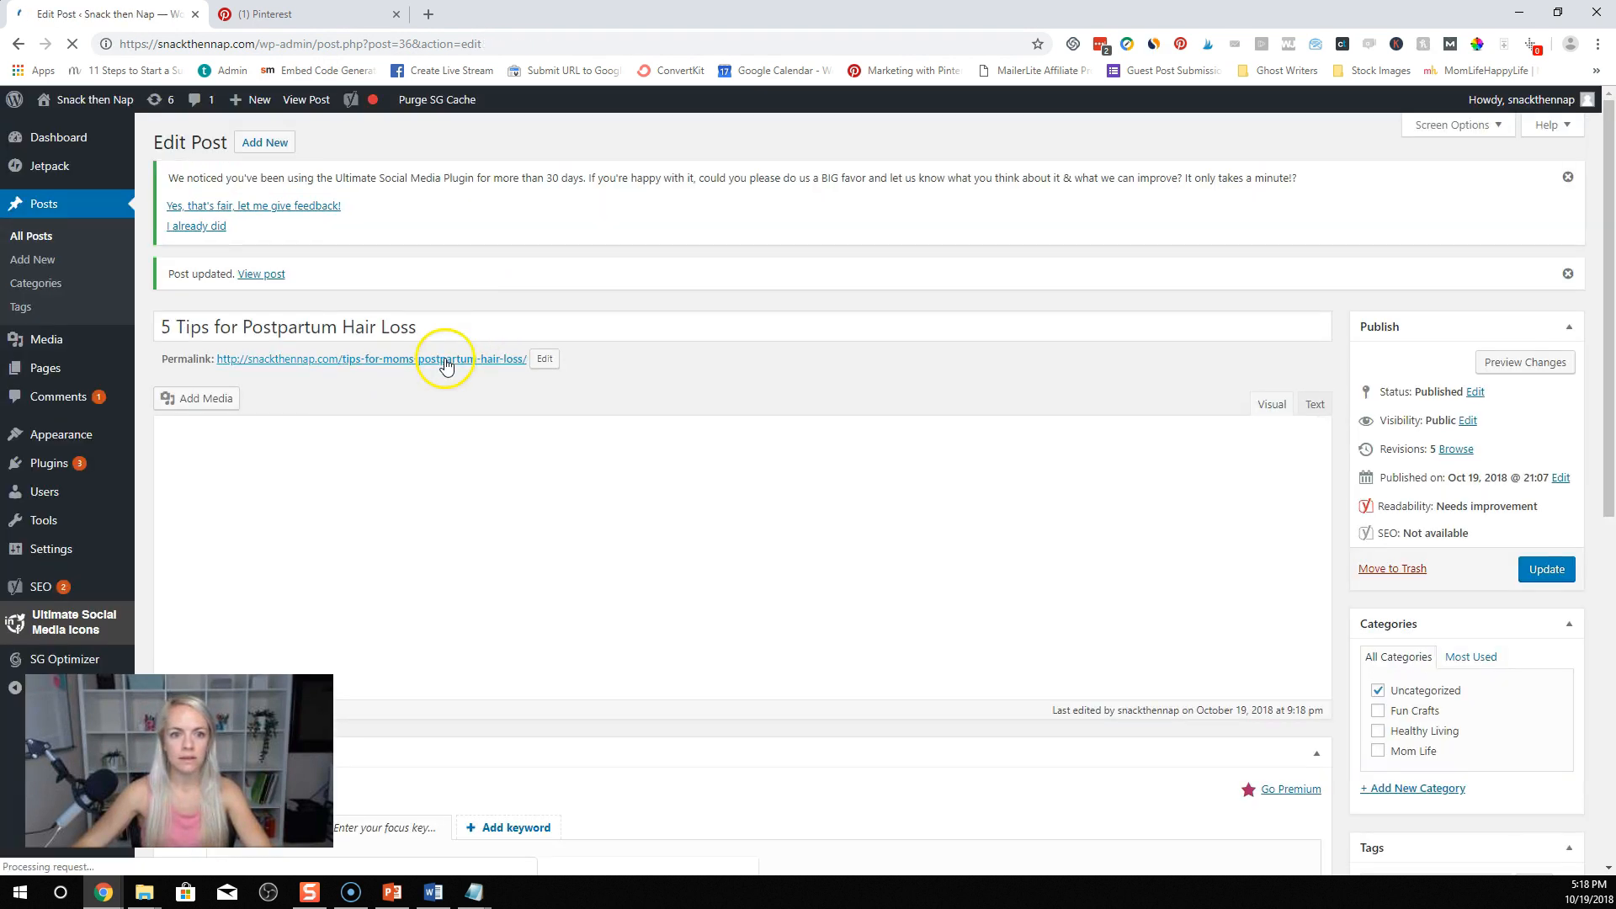
Step: Open the post's permalink in a new tab and view its available images in the Pinterest pin chooser
right_click(446, 364)
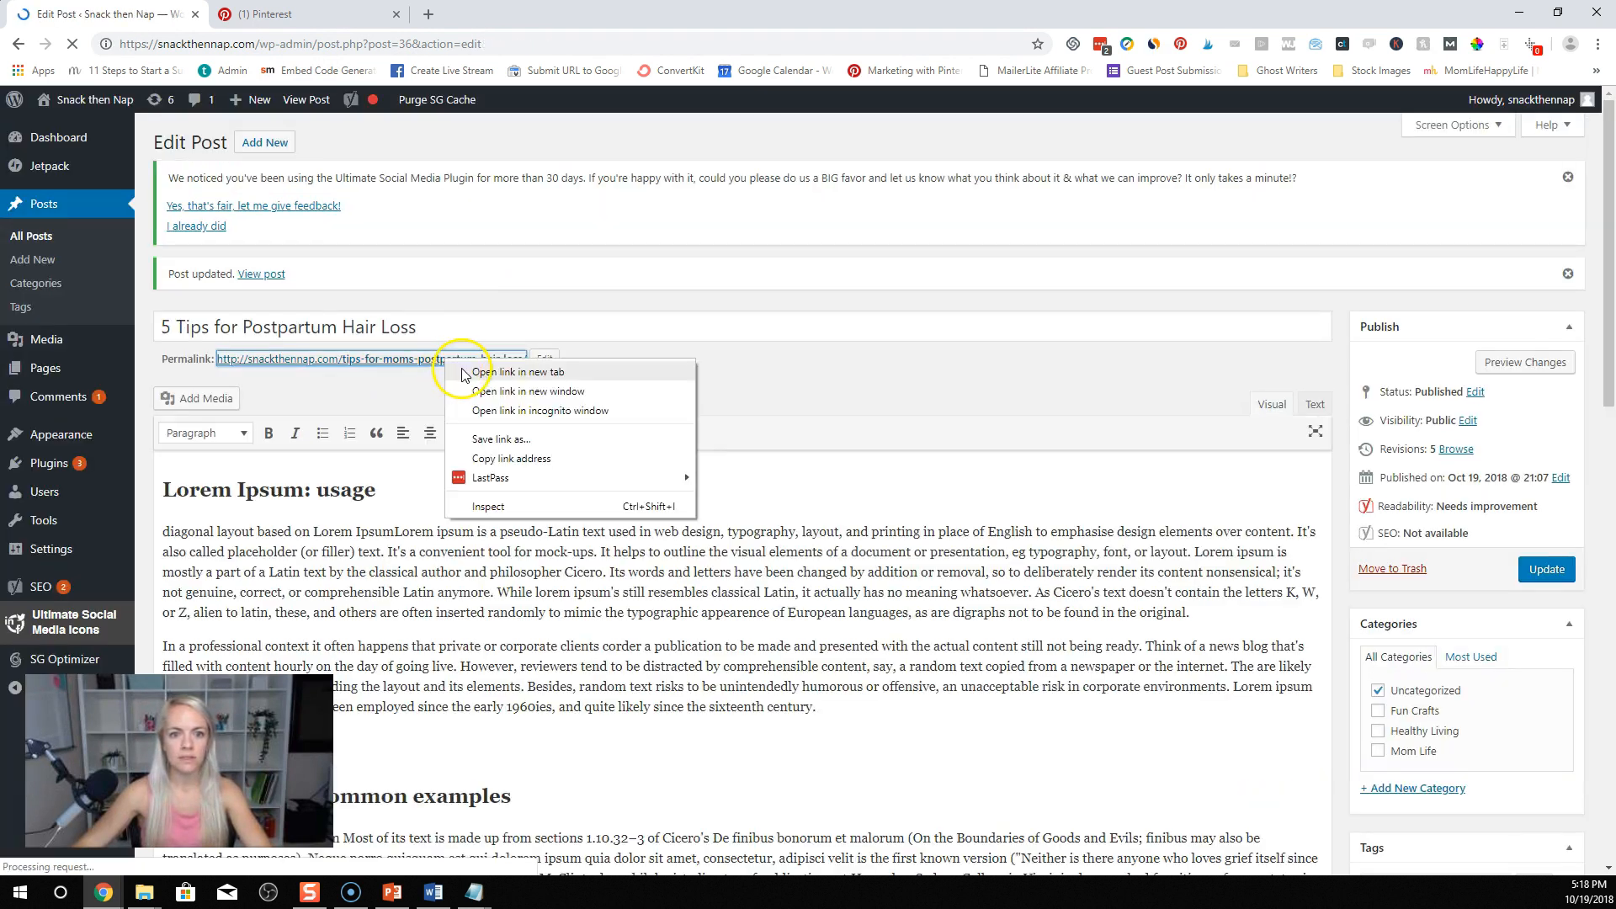
left_click(492, 374)
left_click(307, 13)
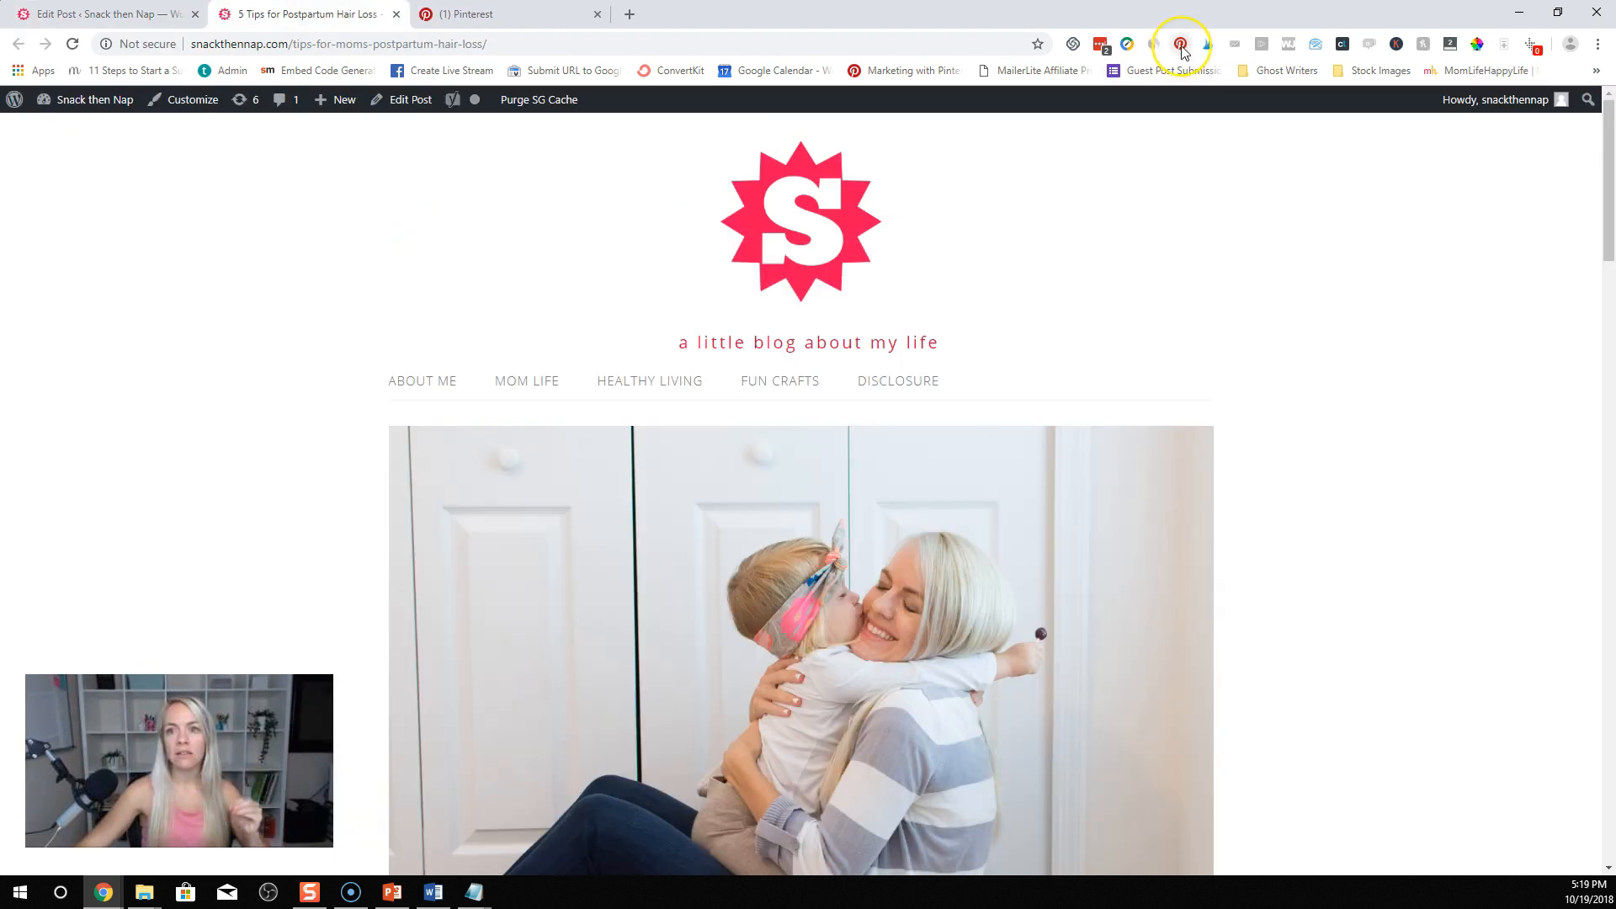
left_click(1181, 49)
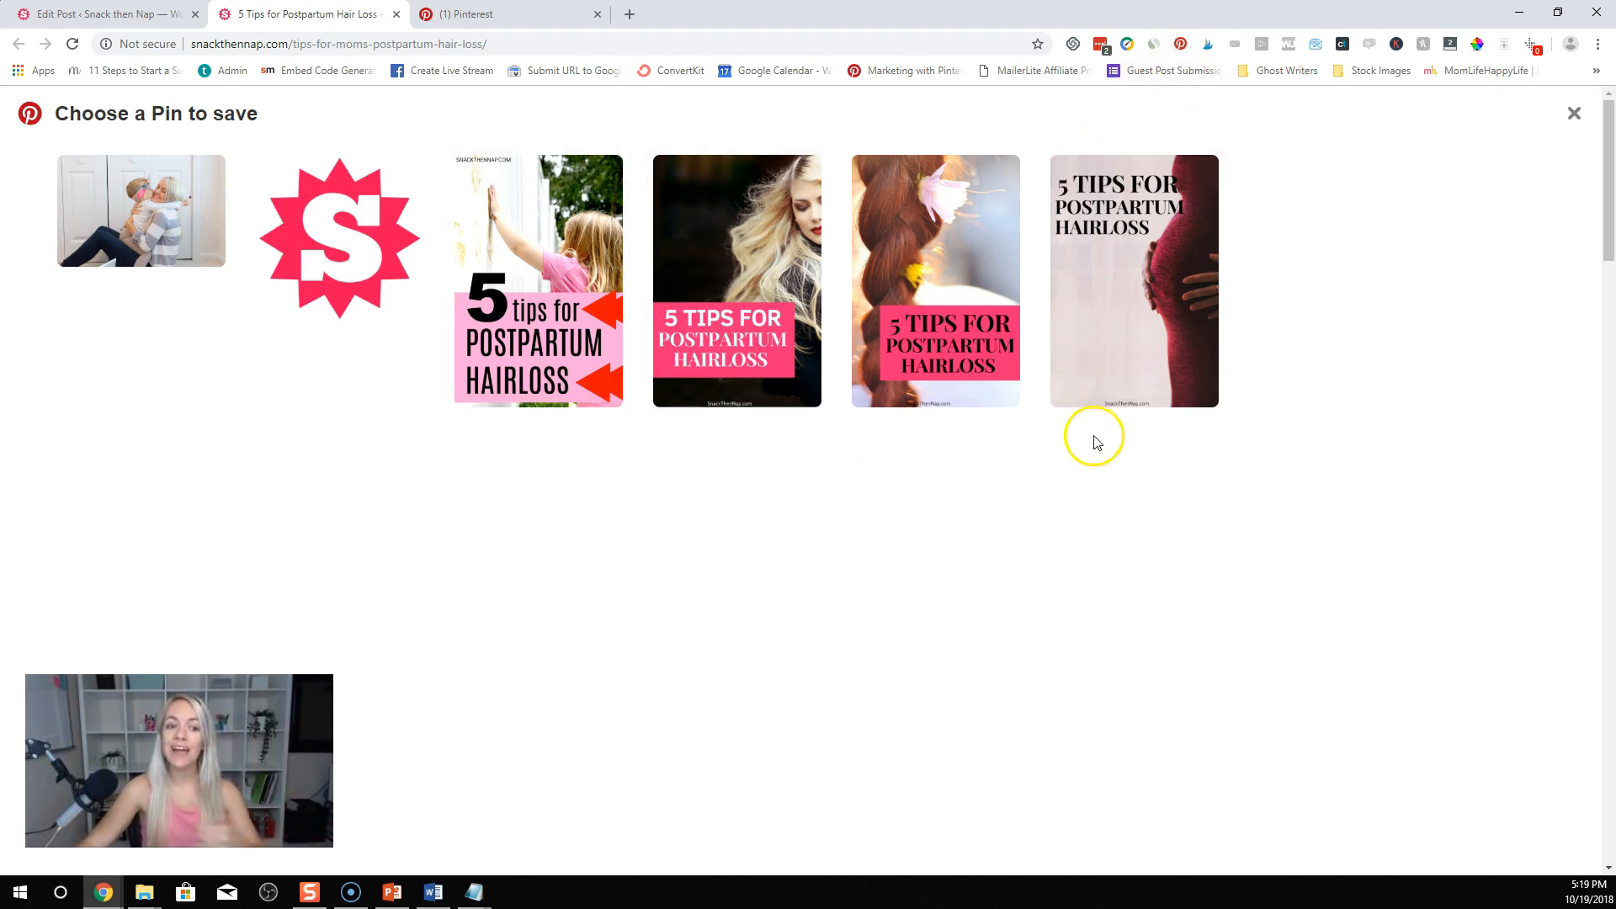
left_click(1574, 115)
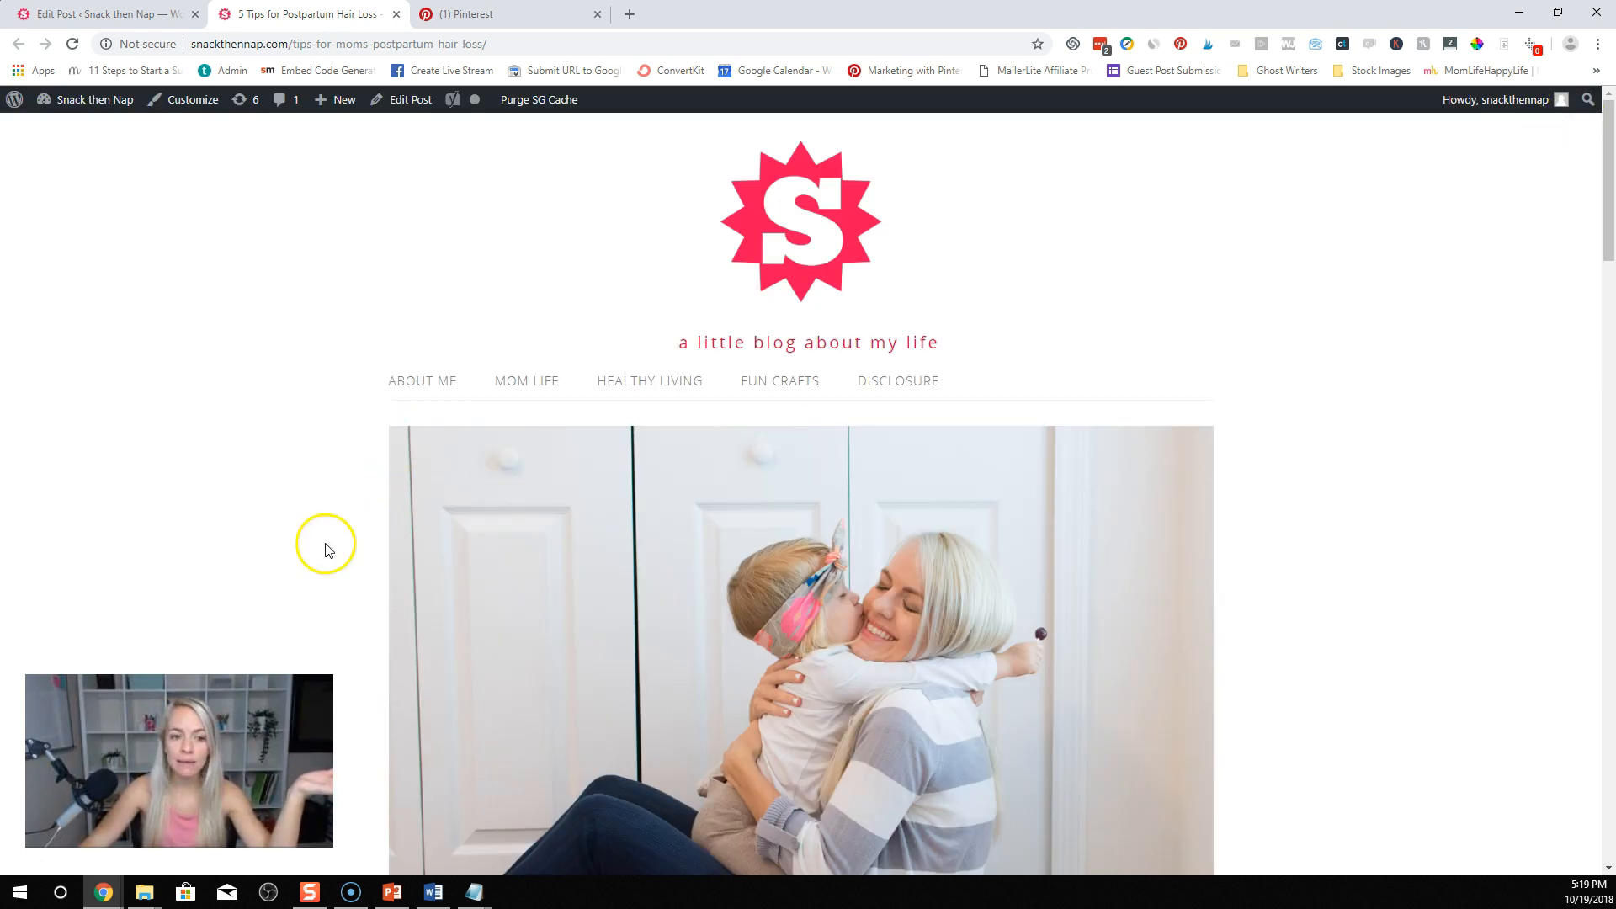
Step: Compare the images visible on the live post, down to its comment section, with those offered in the Pinterest pin chooser
scroll(945, 105, "down", 3)
left_click(1179, 48)
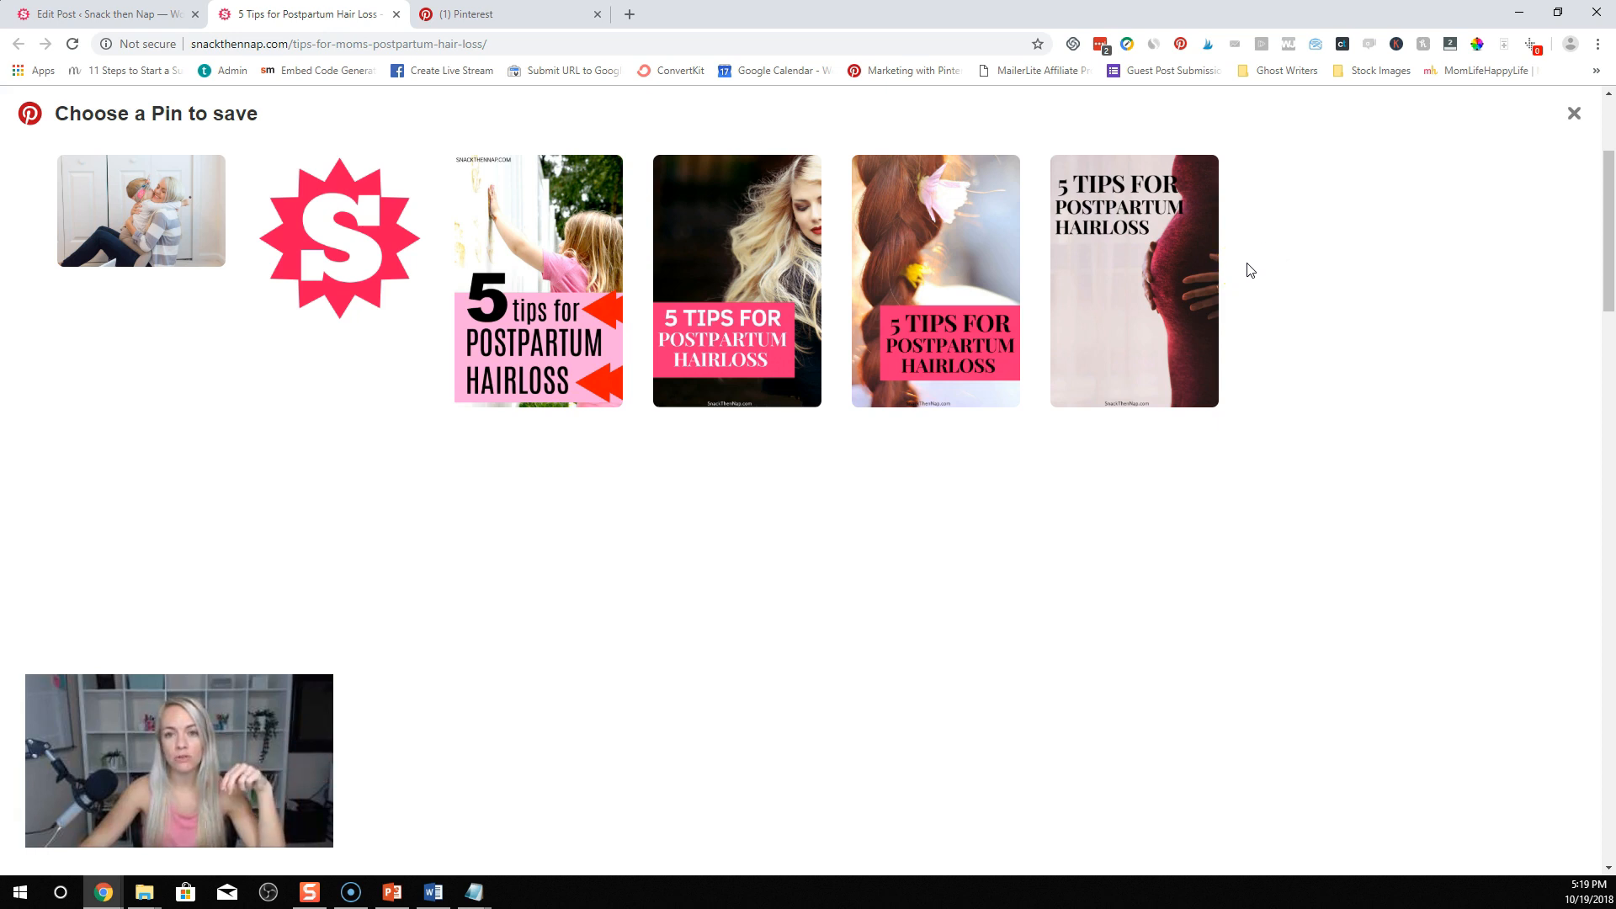
left_click(1573, 113)
scroll(959, 421, "down", 15)
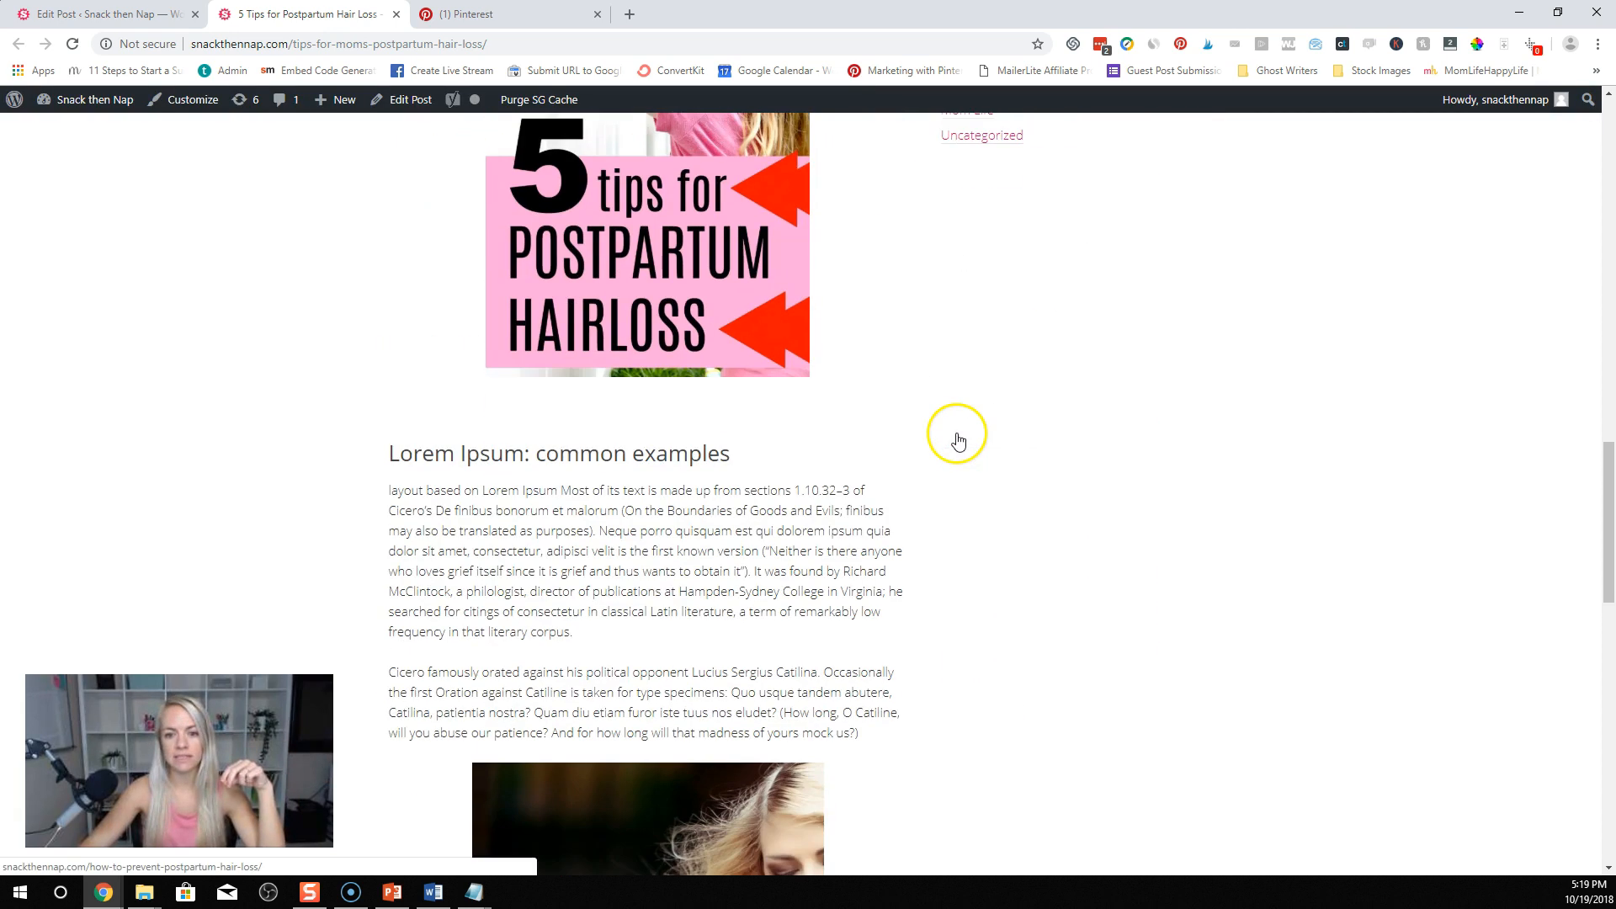
scroll(957, 440, "down", 13)
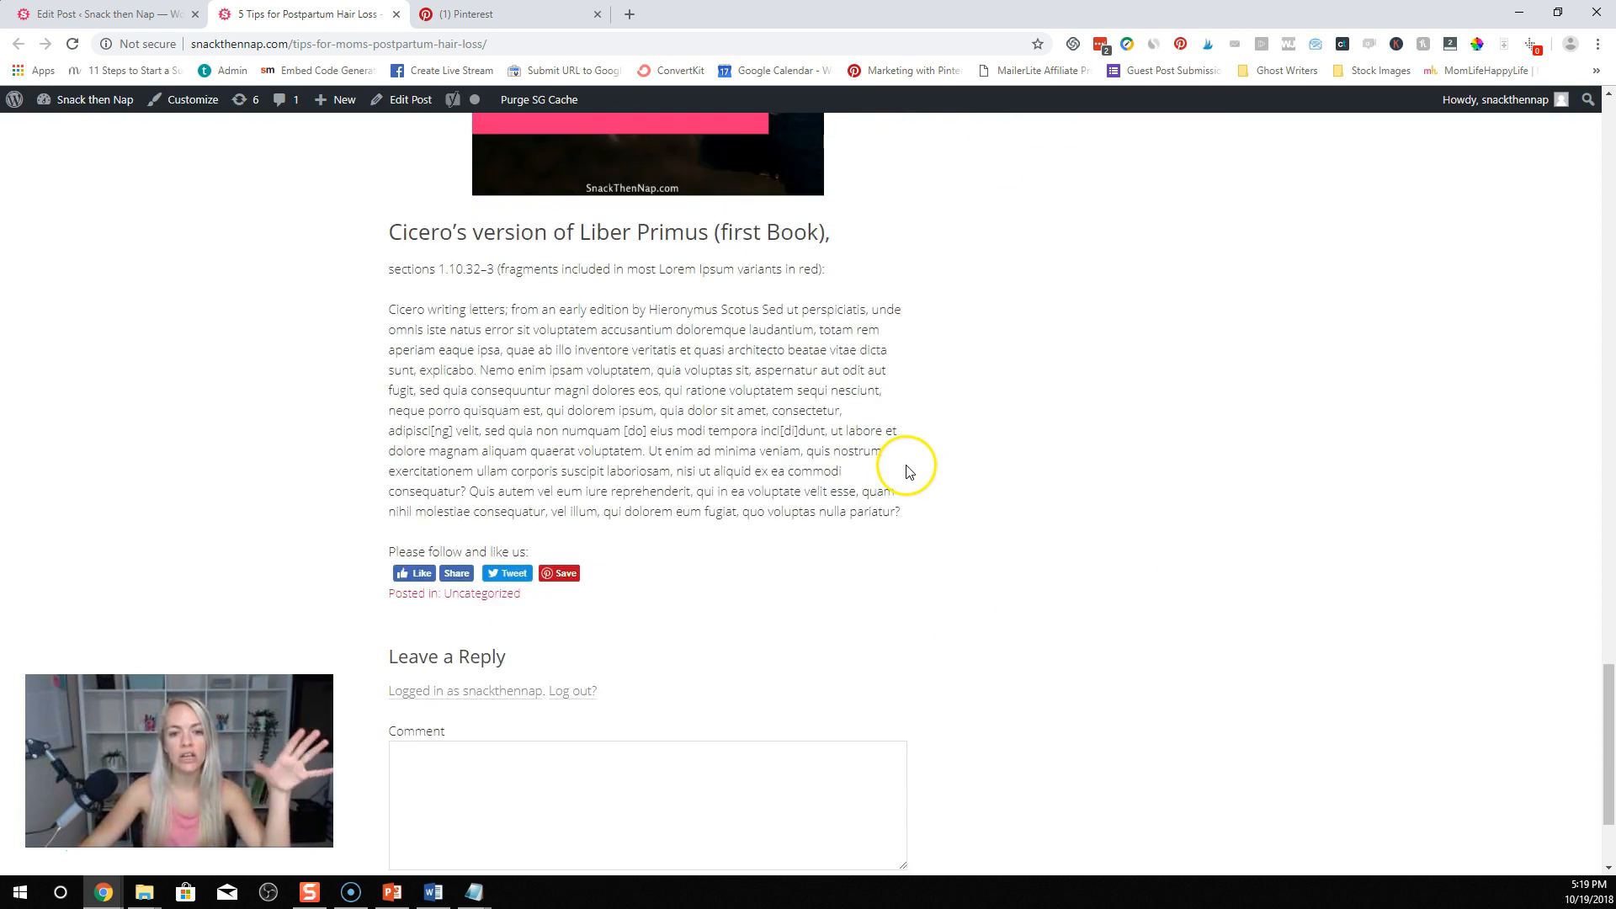
scroll(664, 686, "down", 1)
scroll(671, 672, "up", 12)
scroll(1067, 205, "up", 6)
left_click(1181, 44)
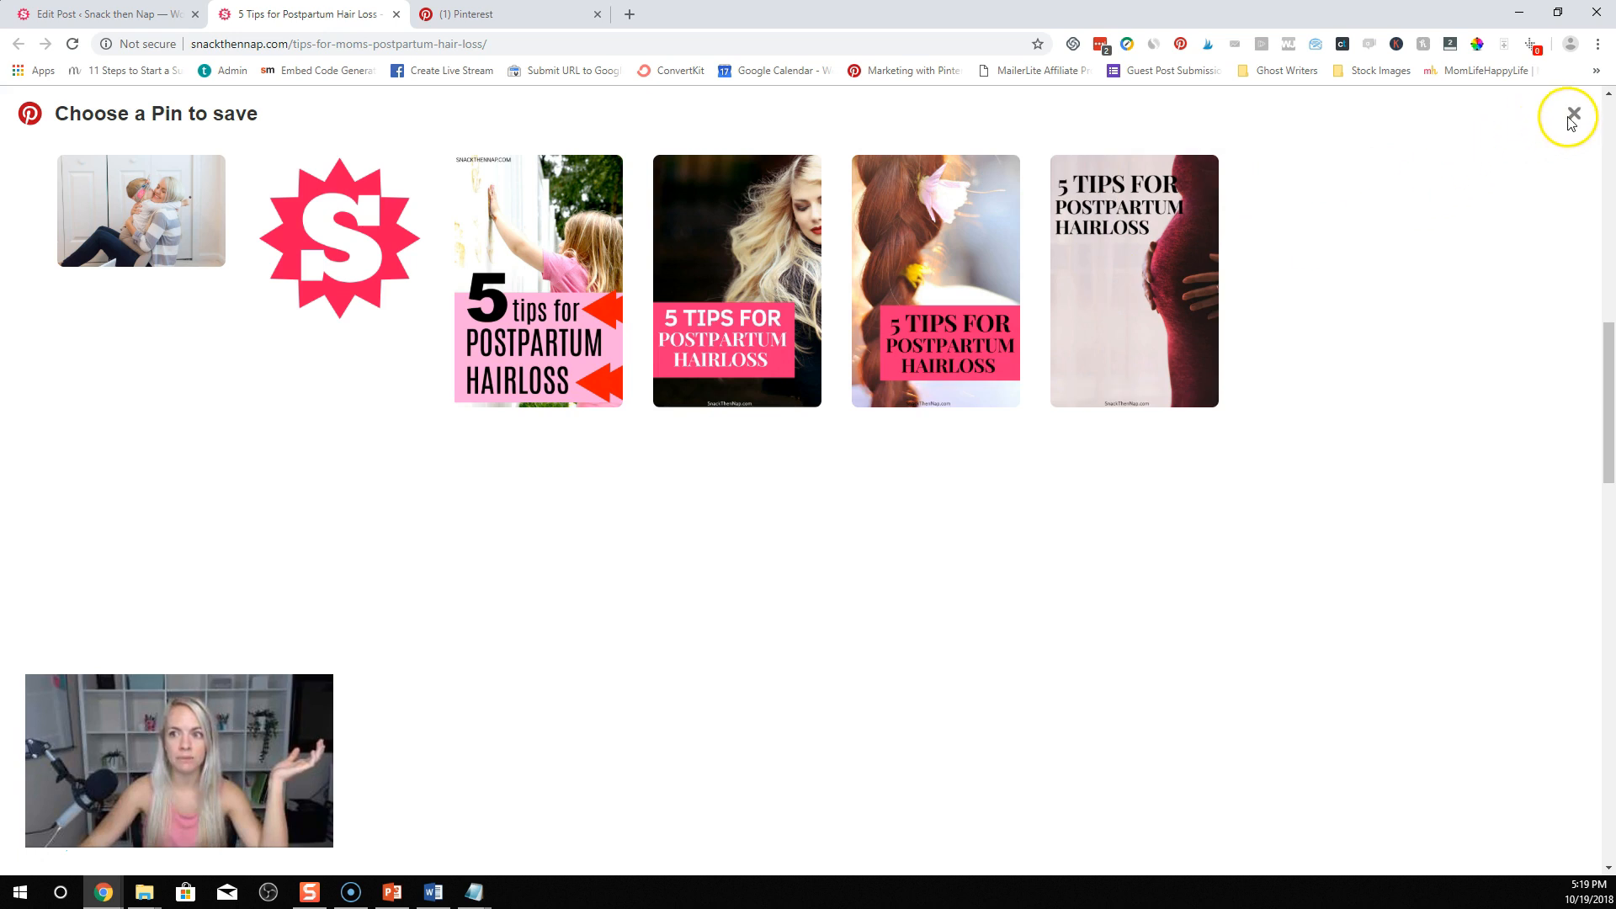
left_click(1572, 115)
scroll(590, 446, "up", 3)
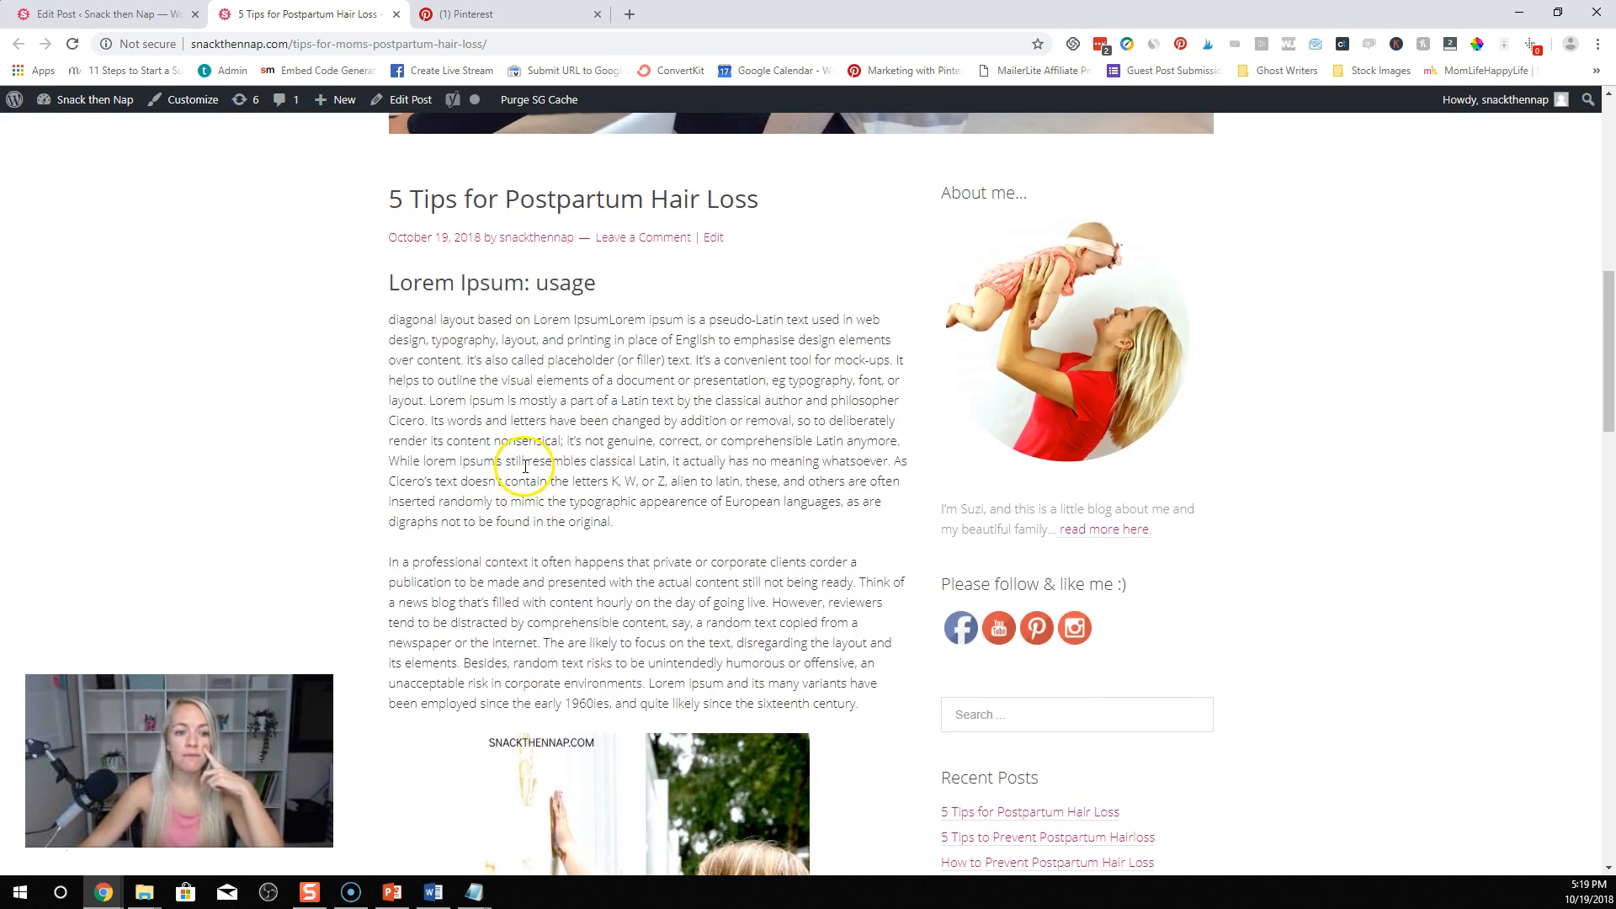
scroll(525, 465, "up", 2)
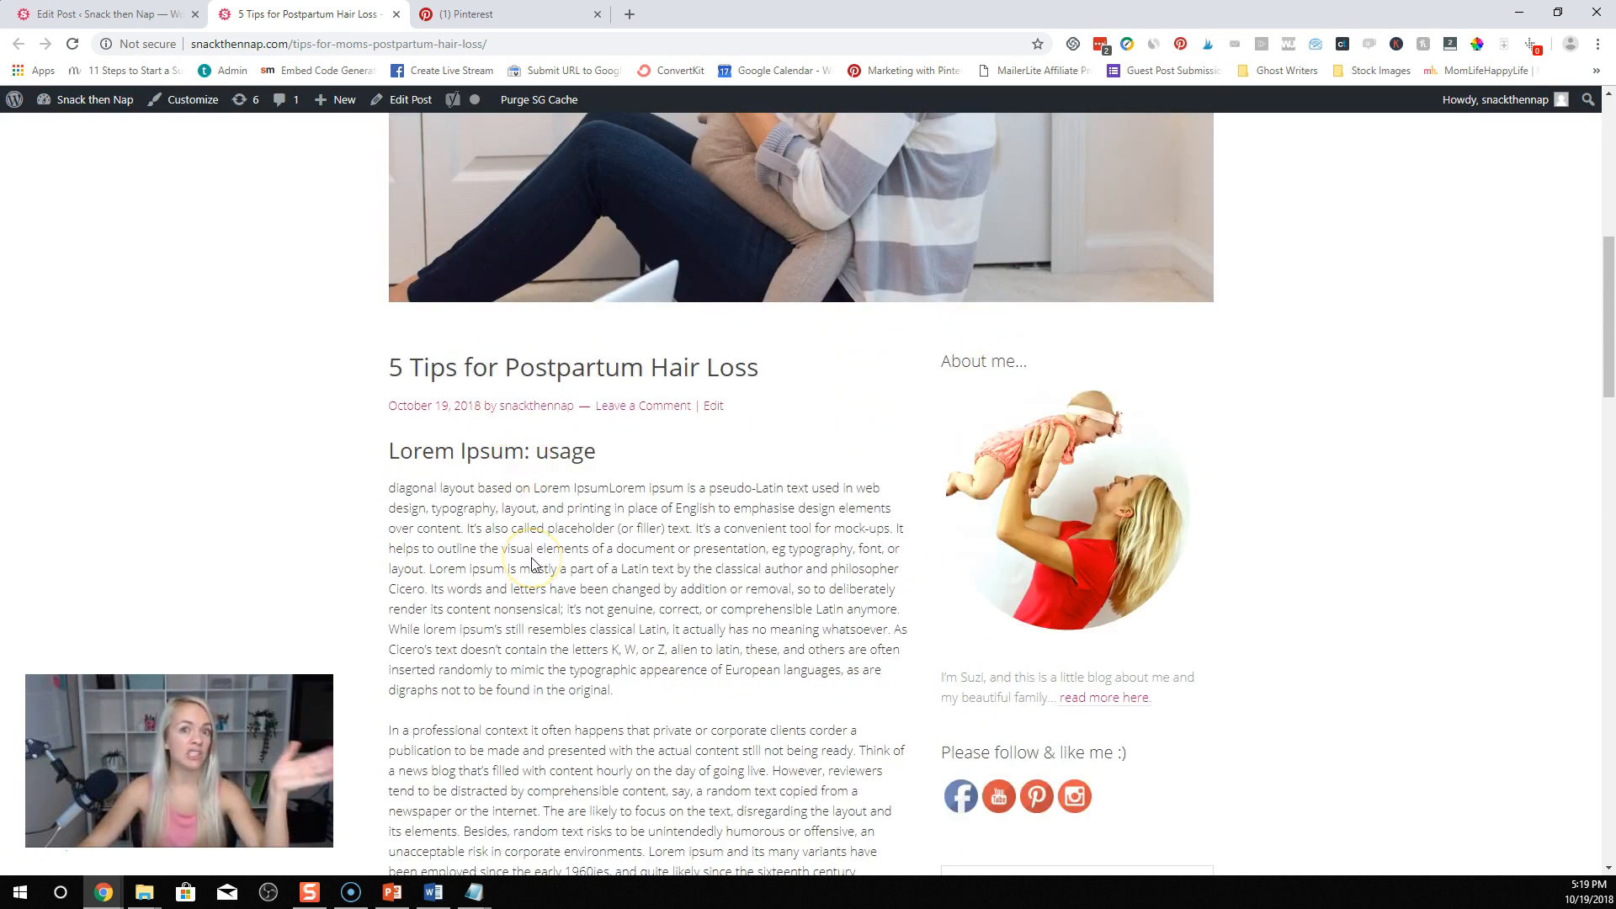
scroll(532, 560, "up", 5)
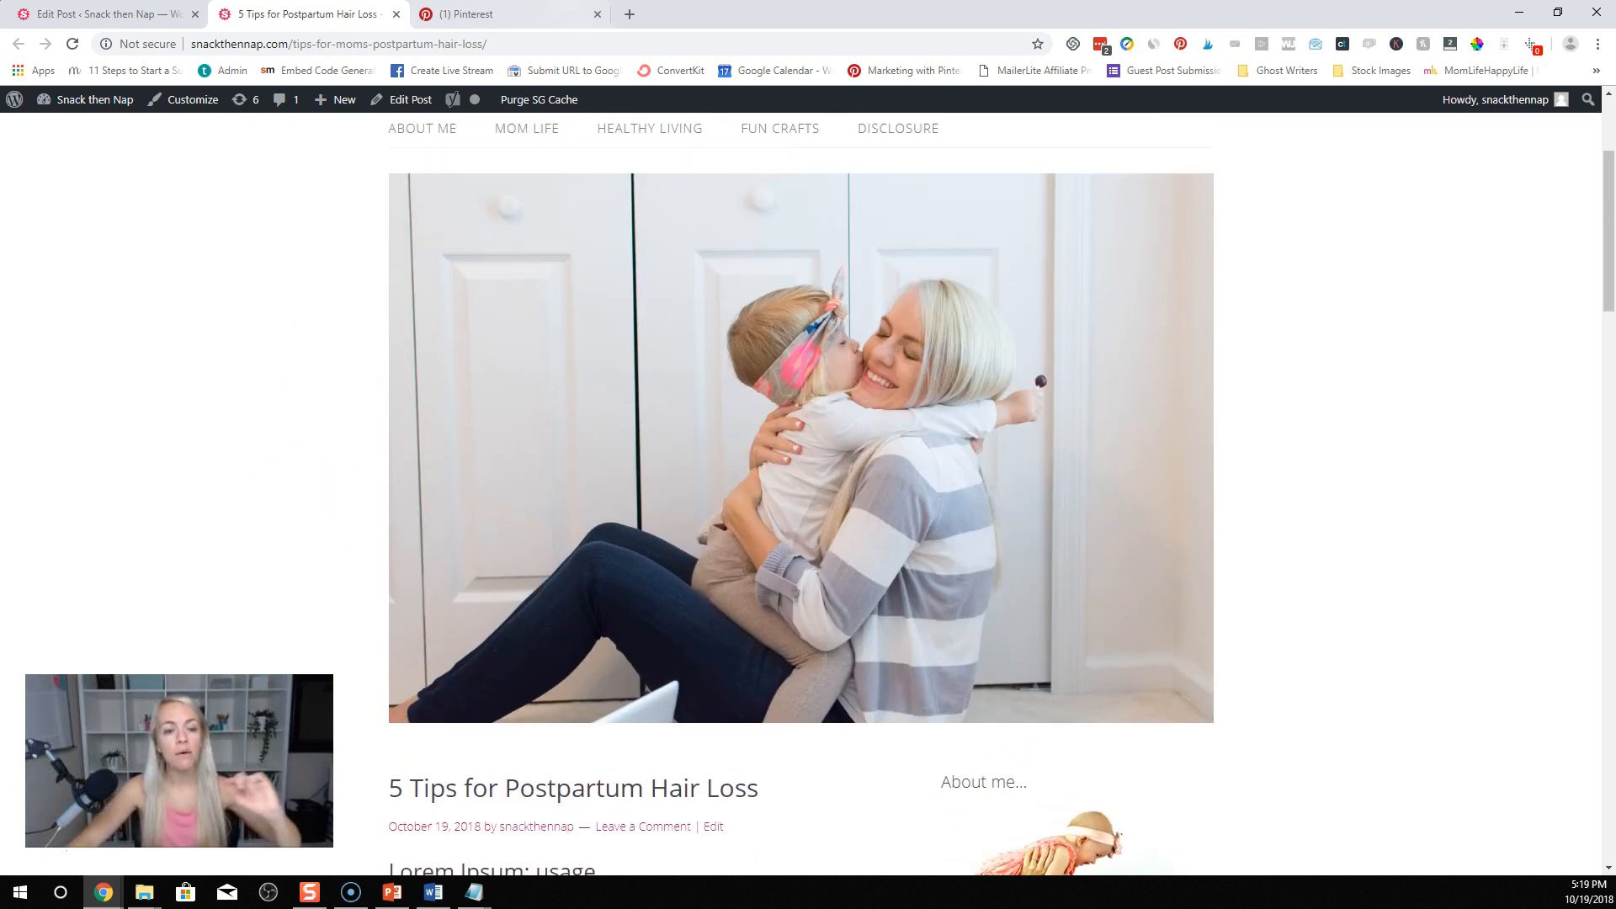
Step: Return to the Pinterest profile's boards page and reload it
left_click(548, 15)
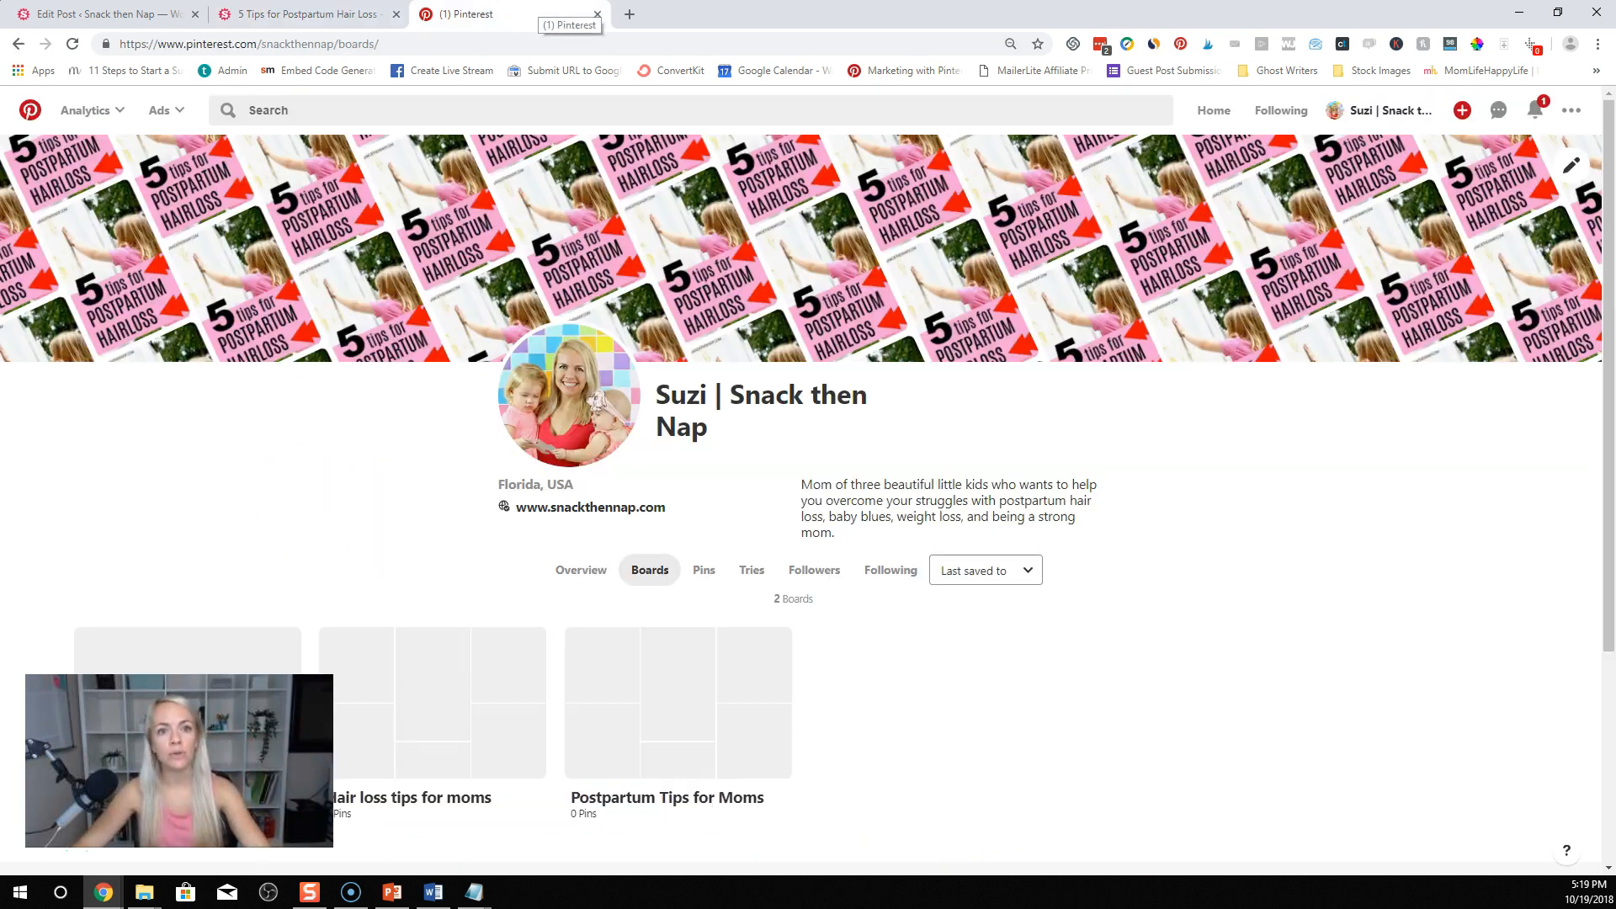
left_click(548, 44)
key("Return")
left_click(269, 517)
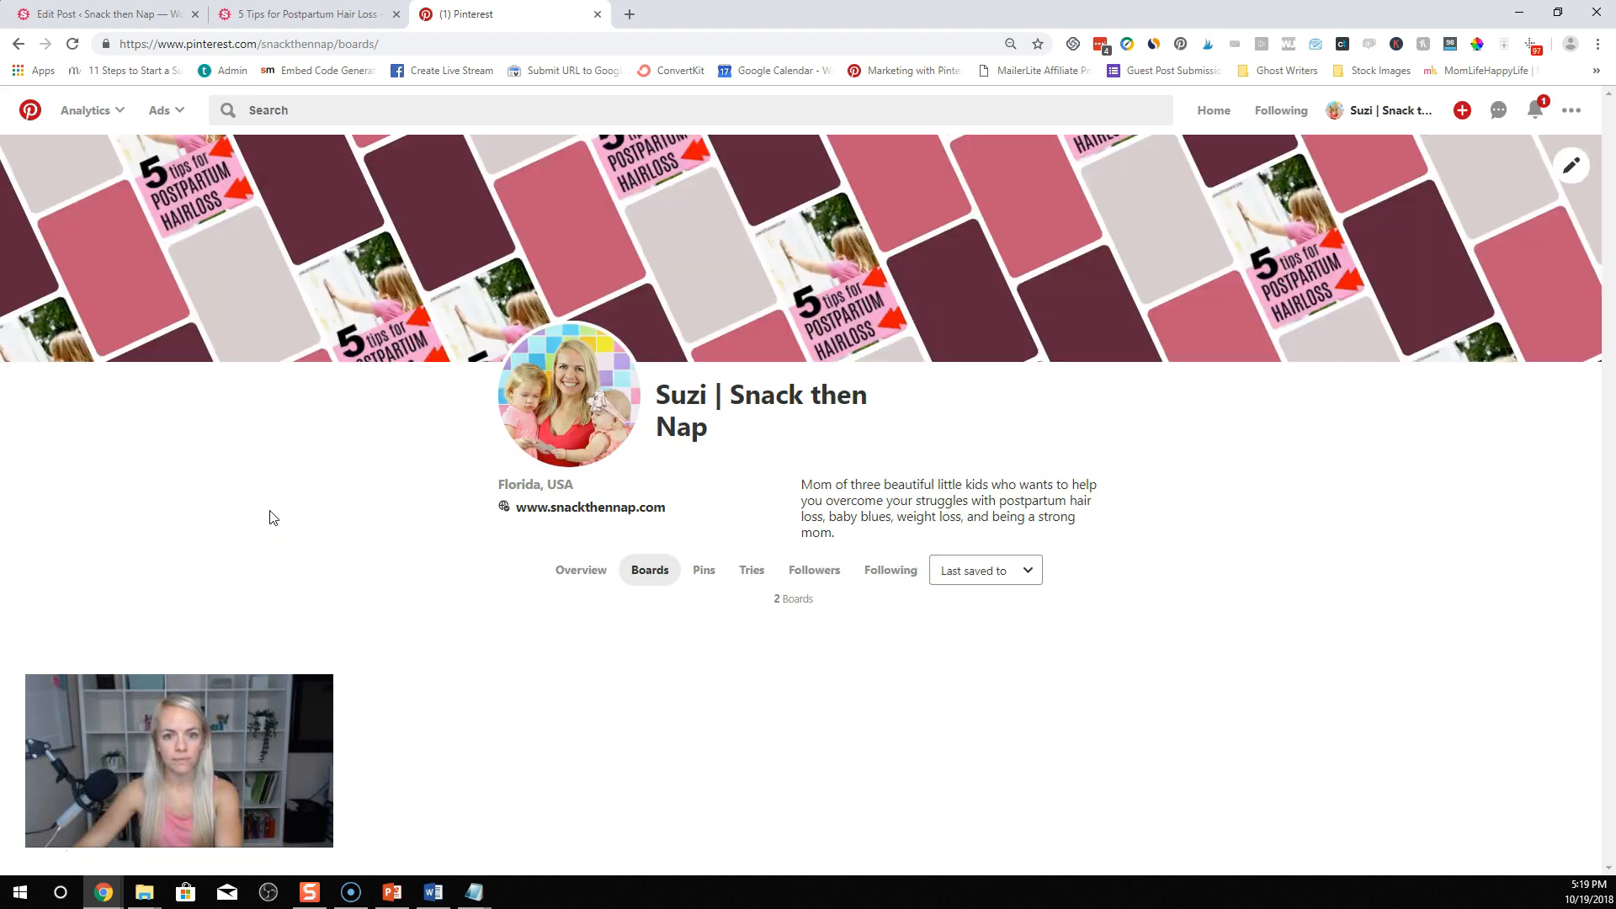
Step: Review the pins saved in the Postpartum Tips for Moms board and return to the profile's boards overview
left_click(322, 482)
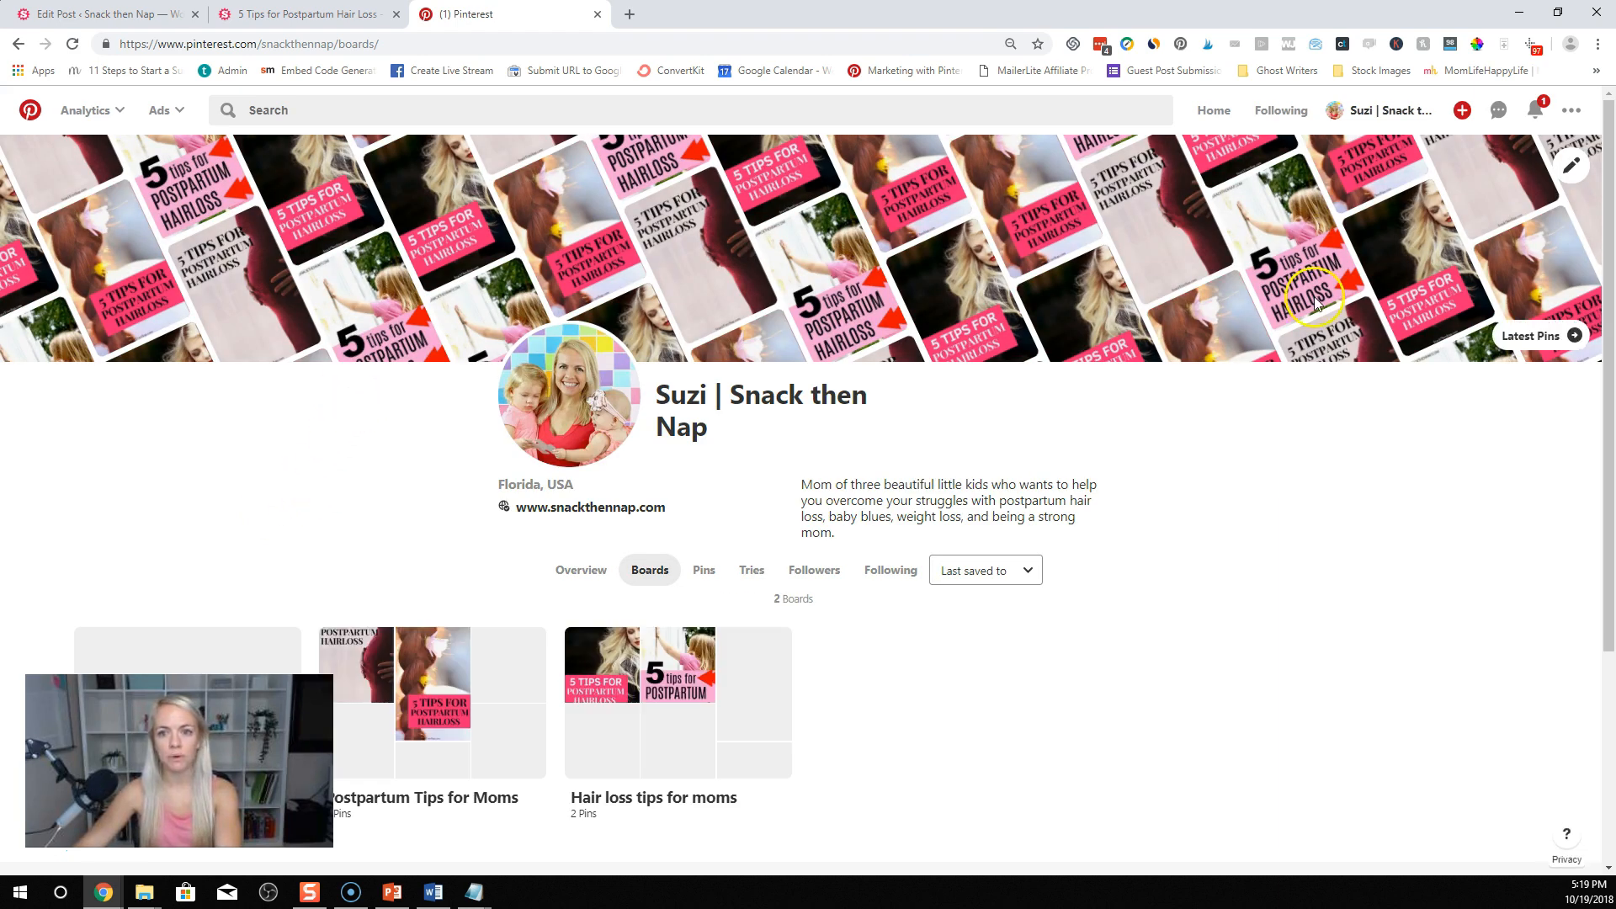
scroll(422, 364, "down", 3)
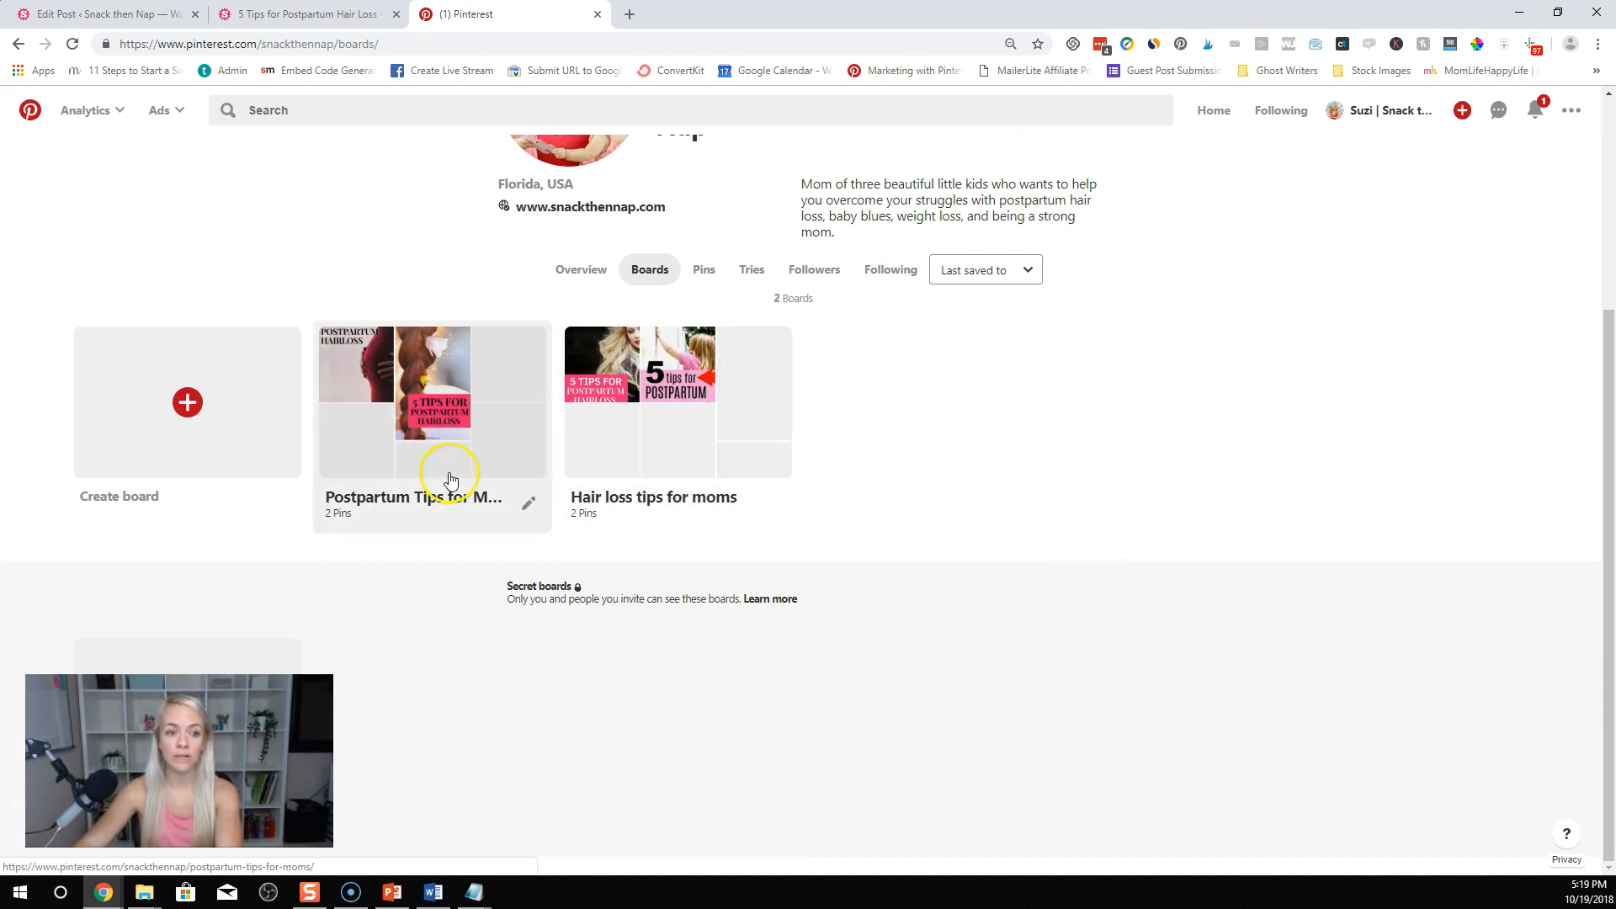
scroll(451, 476, "up", 2)
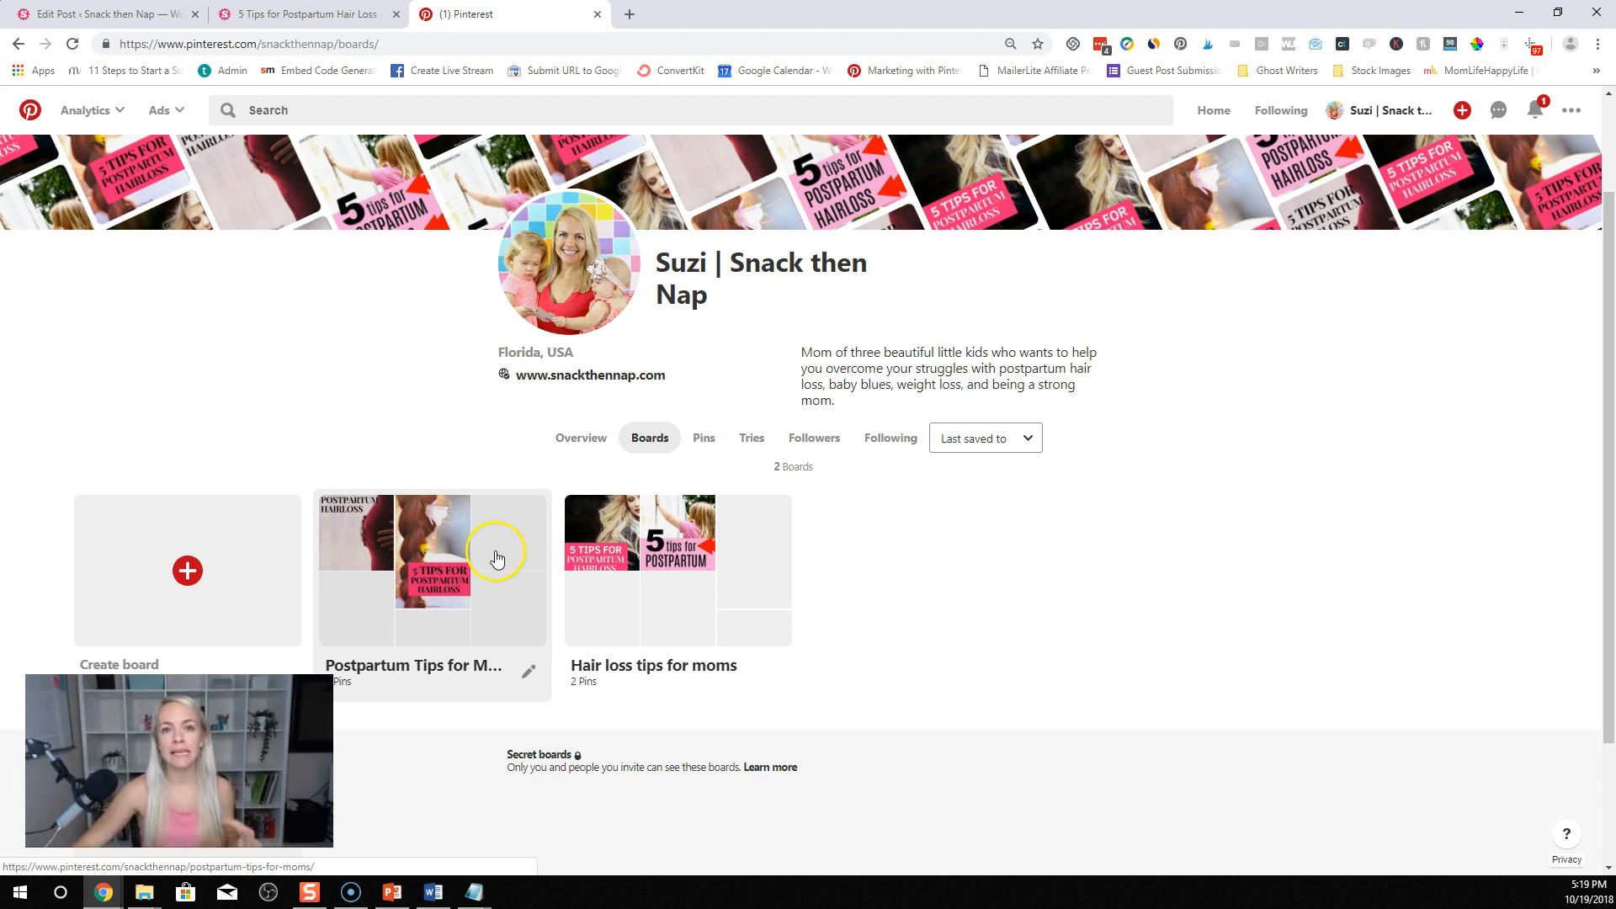
left_click(468, 613)
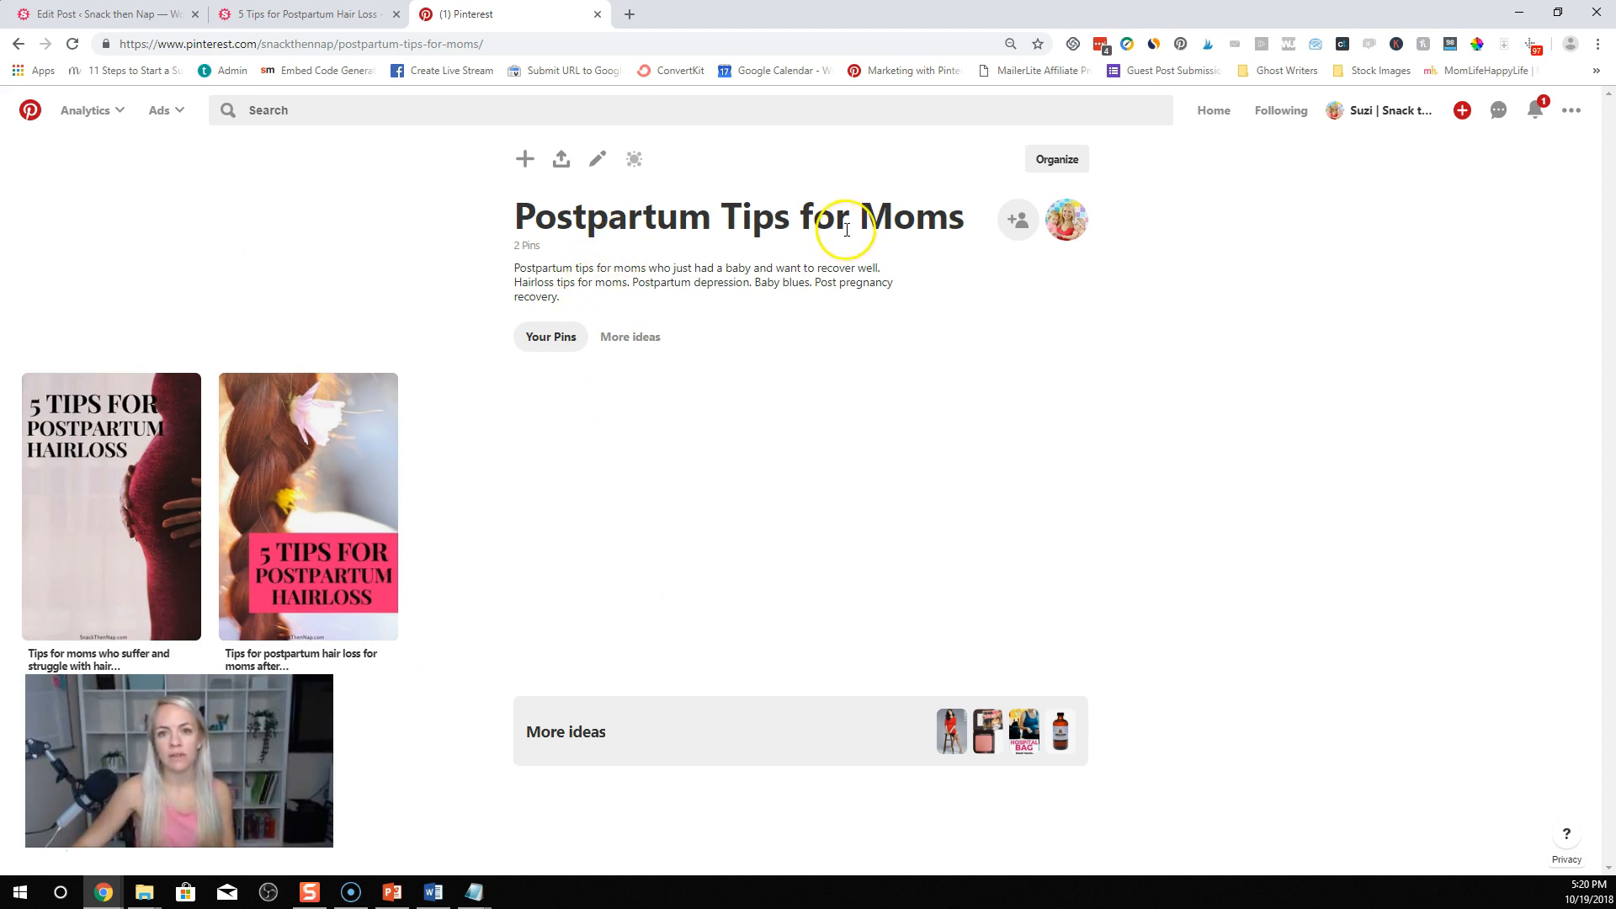
left_click(1065, 220)
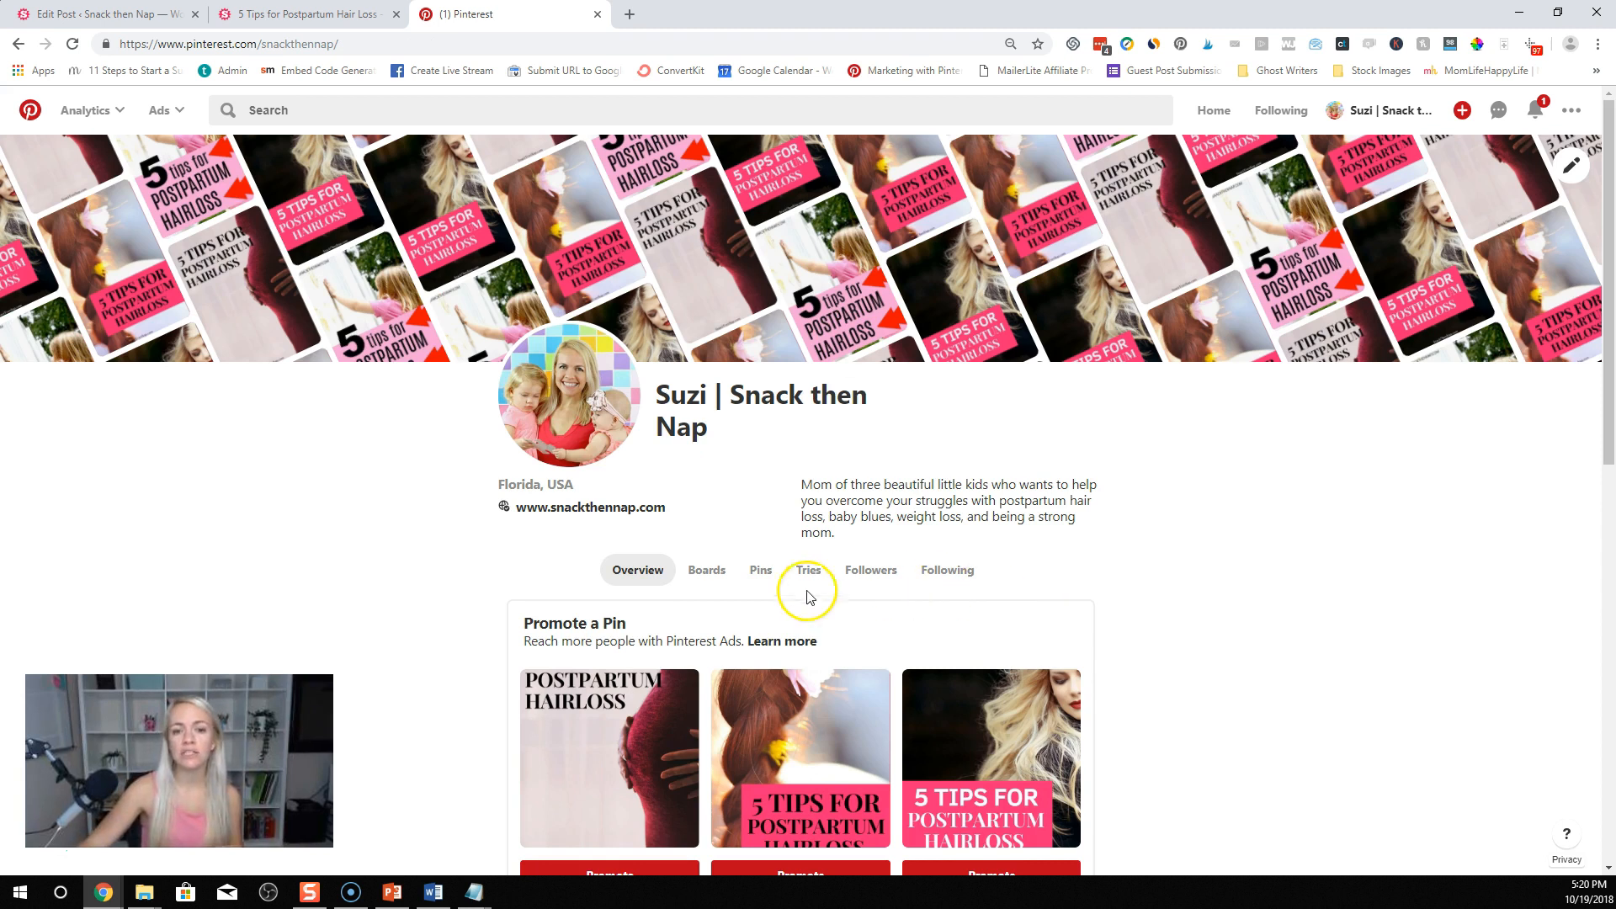
left_click(716, 575)
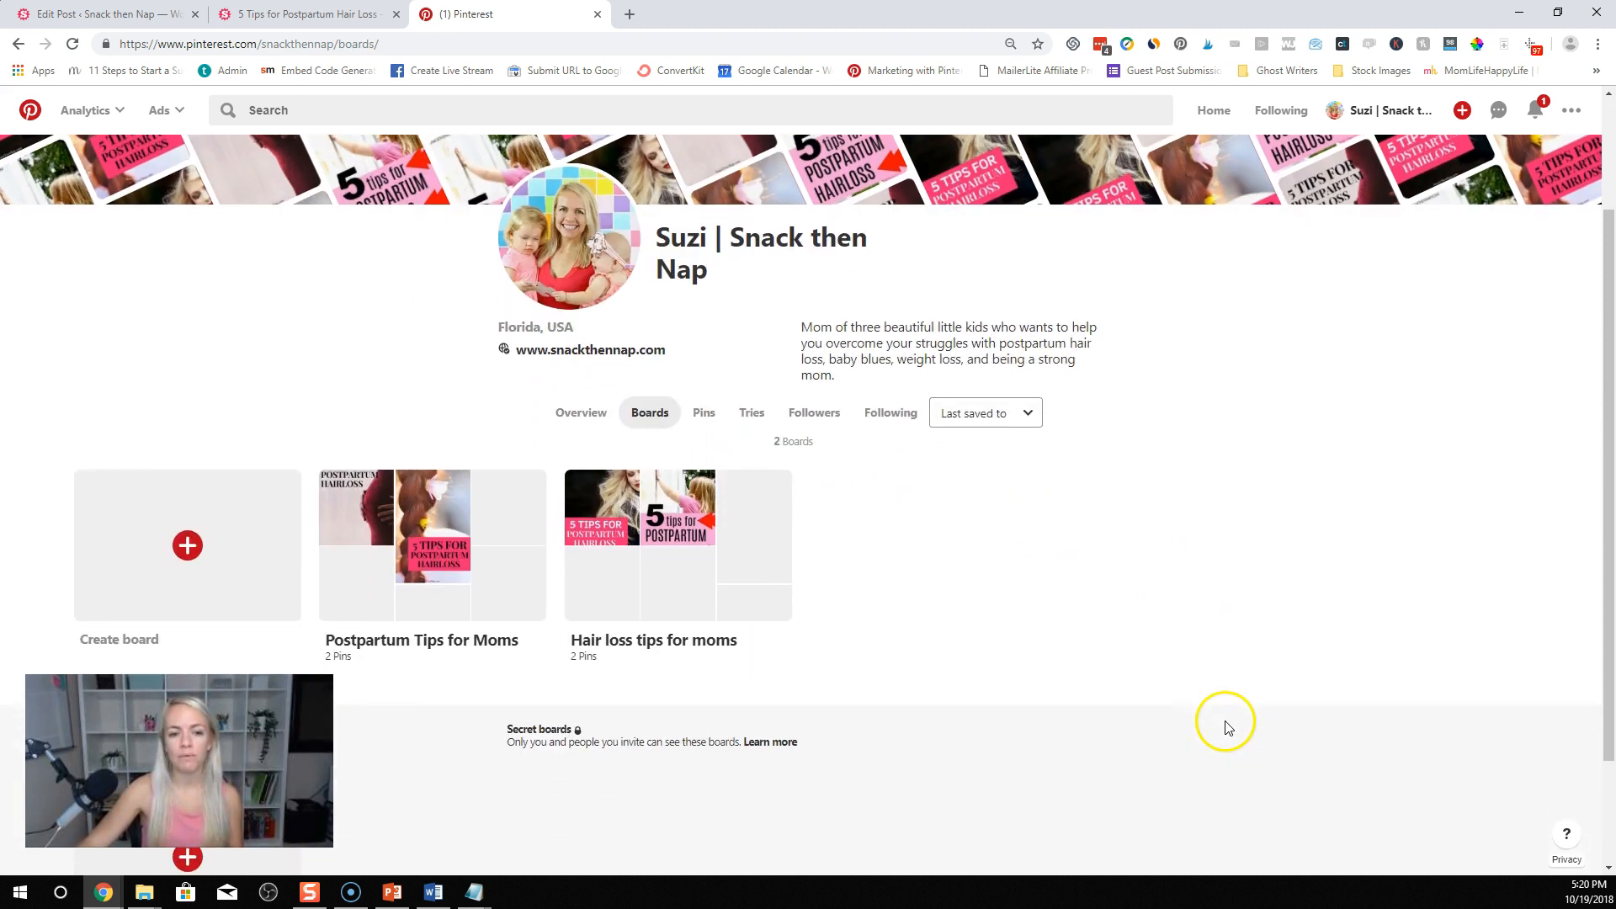